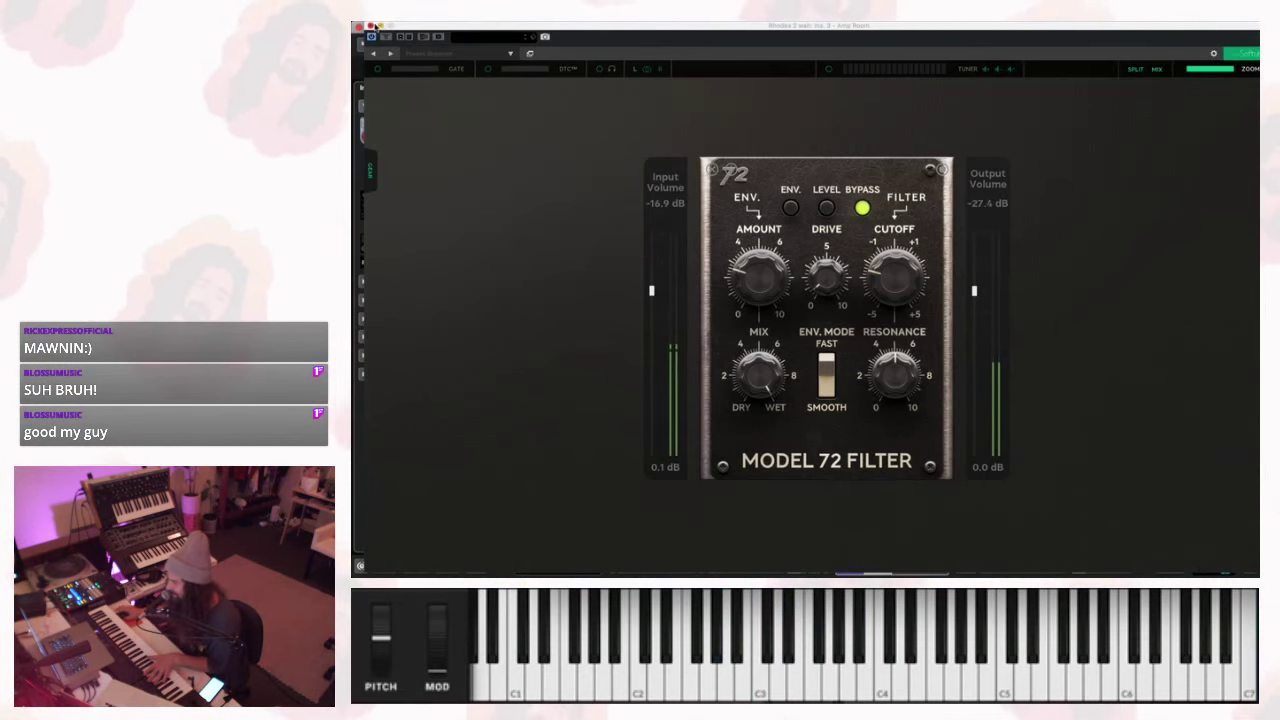
# Close the instrument editor and set the Rhodes 2 wah track's MIDI input to JUNO-DS.
pyautogui.click(370, 26)
pyautogui.click(410, 206)
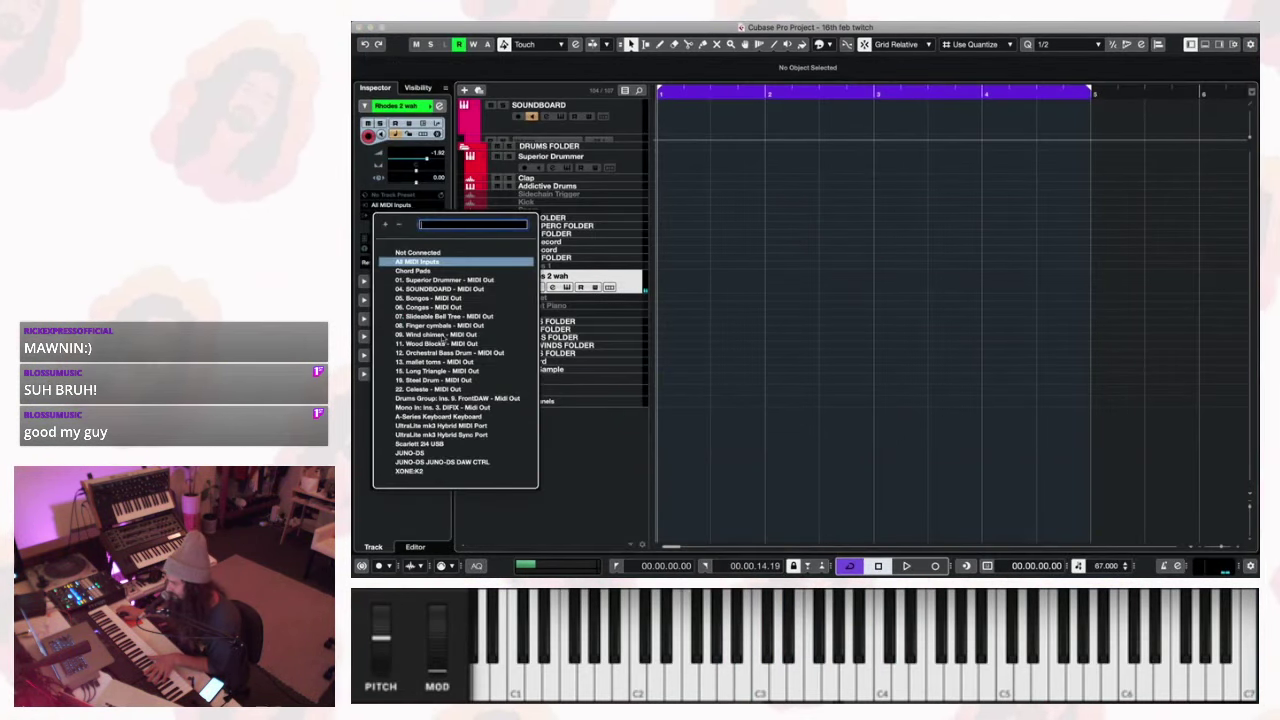
pyautogui.click(421, 457)
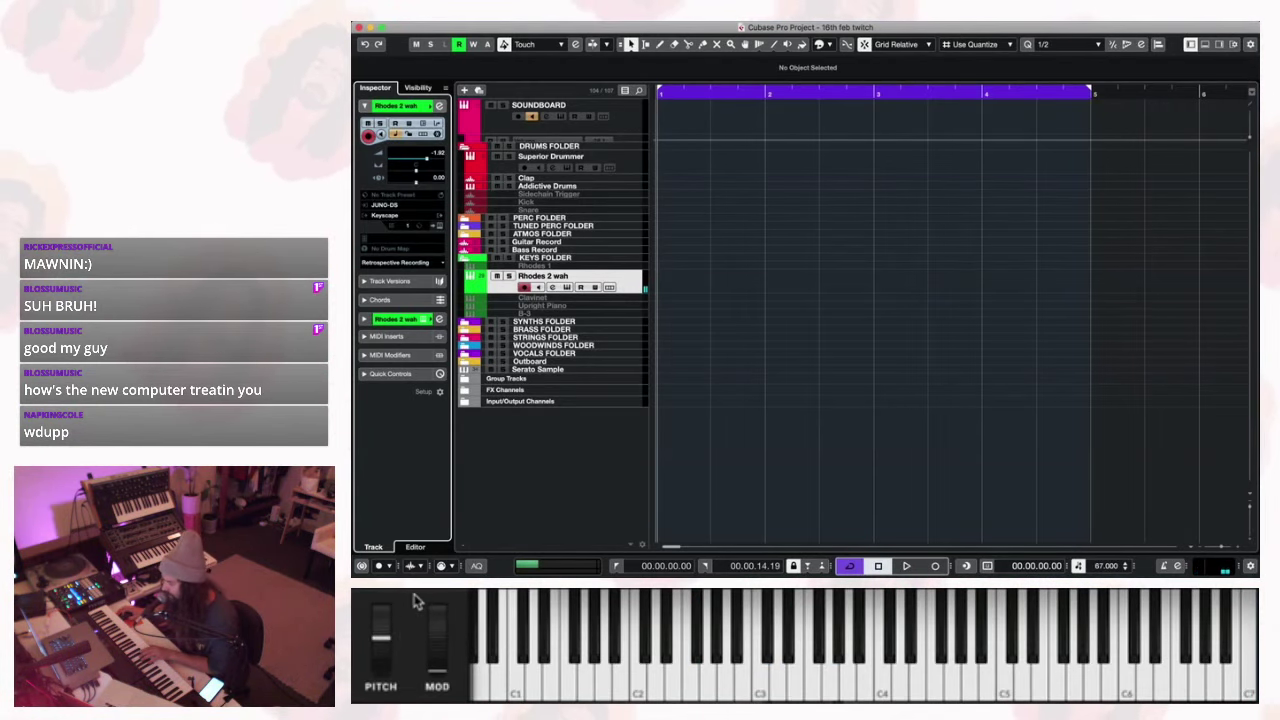
pyautogui.press('super+Tab')
pyautogui.moveTo(371, 341)
pyautogui.mouseDown()
pyautogui.moveTo(462, 322)
pyautogui.moveTo(724, 199)
pyautogui.moveTo(727, 78)
pyautogui.moveTo(373, 301)
pyautogui.moveTo(364, 343)
pyautogui.mouseUp()
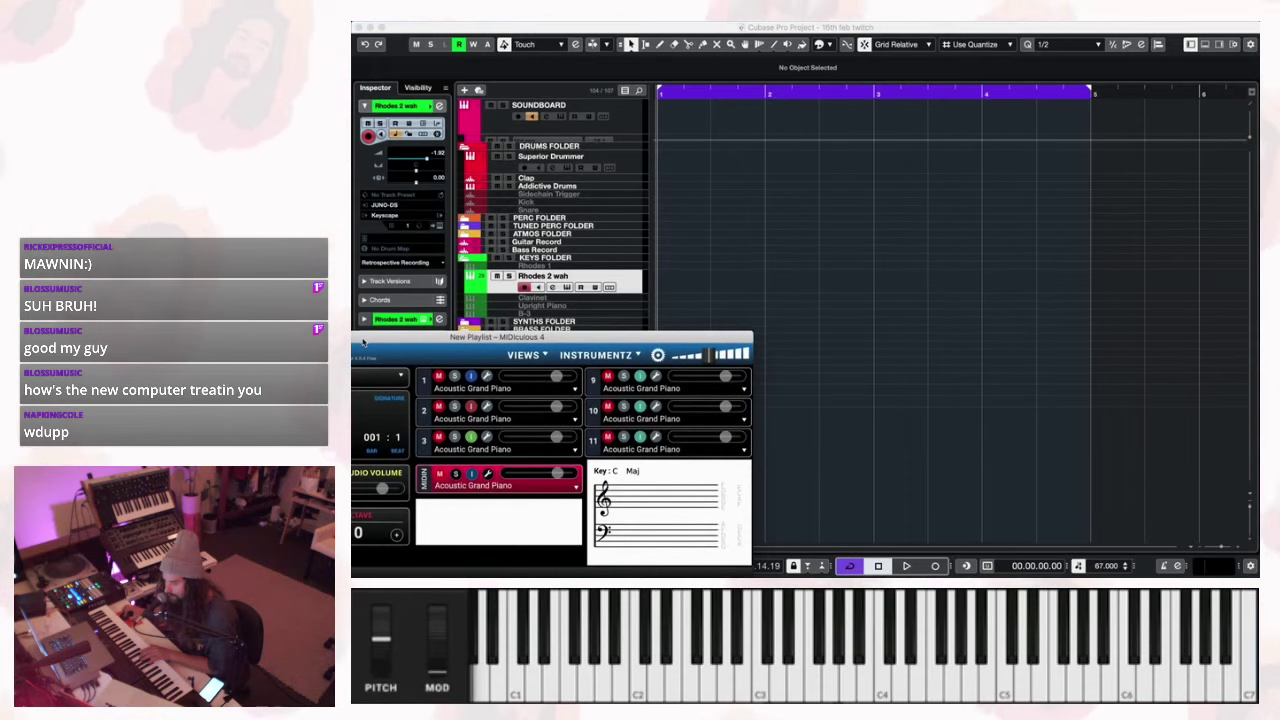
pyautogui.click(353, 340)
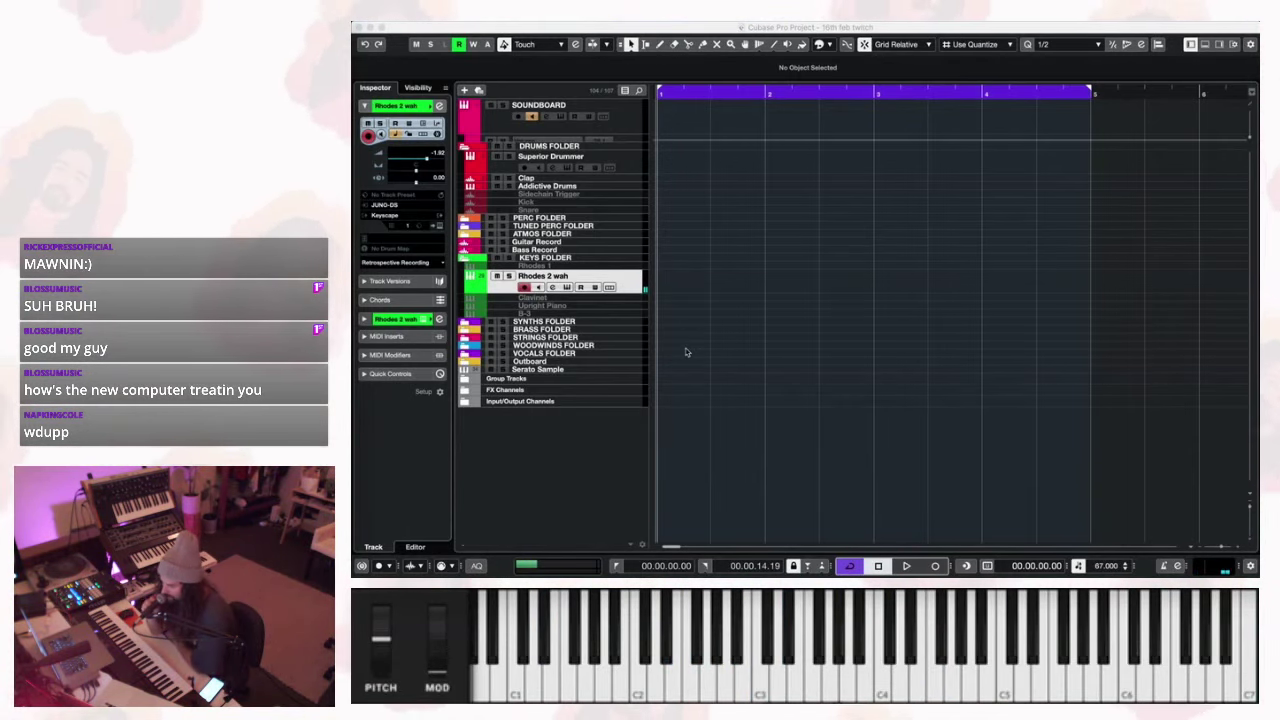
# Collapse the DRUMS FOLDER in the track list and leave the KEYS FOLDER expanded.
pyautogui.click(463, 147)
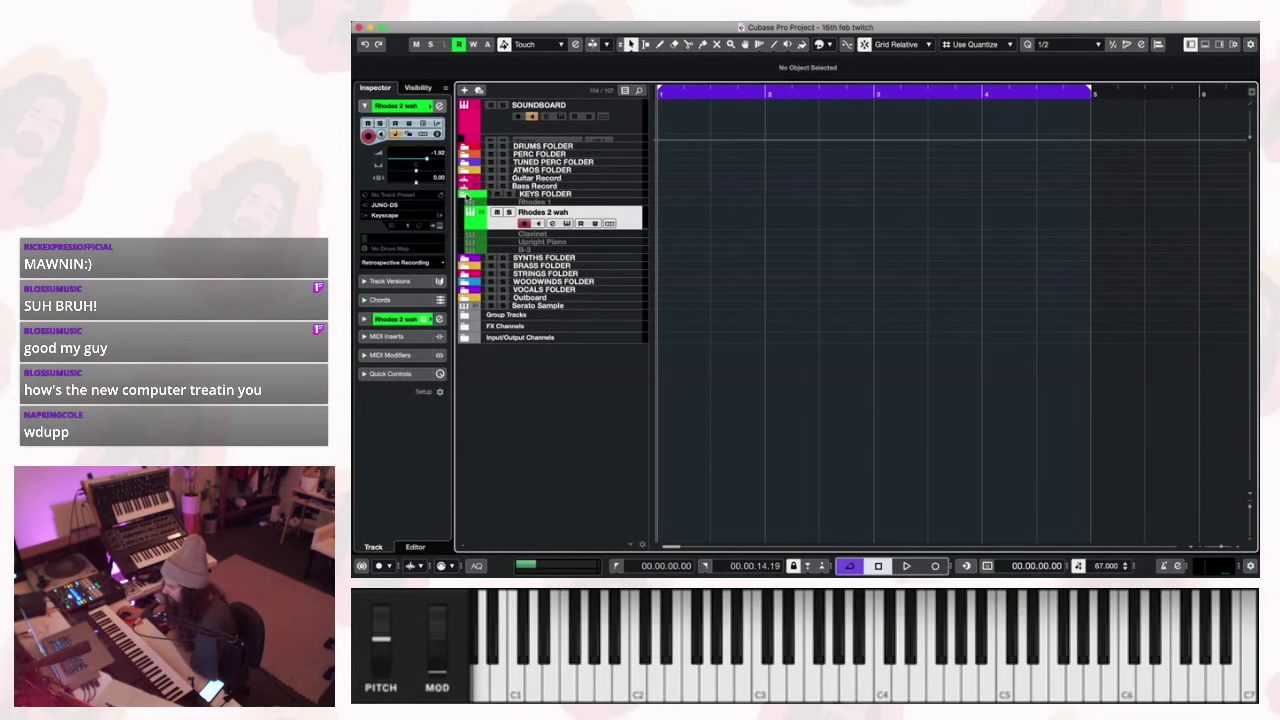
pyautogui.click(464, 194)
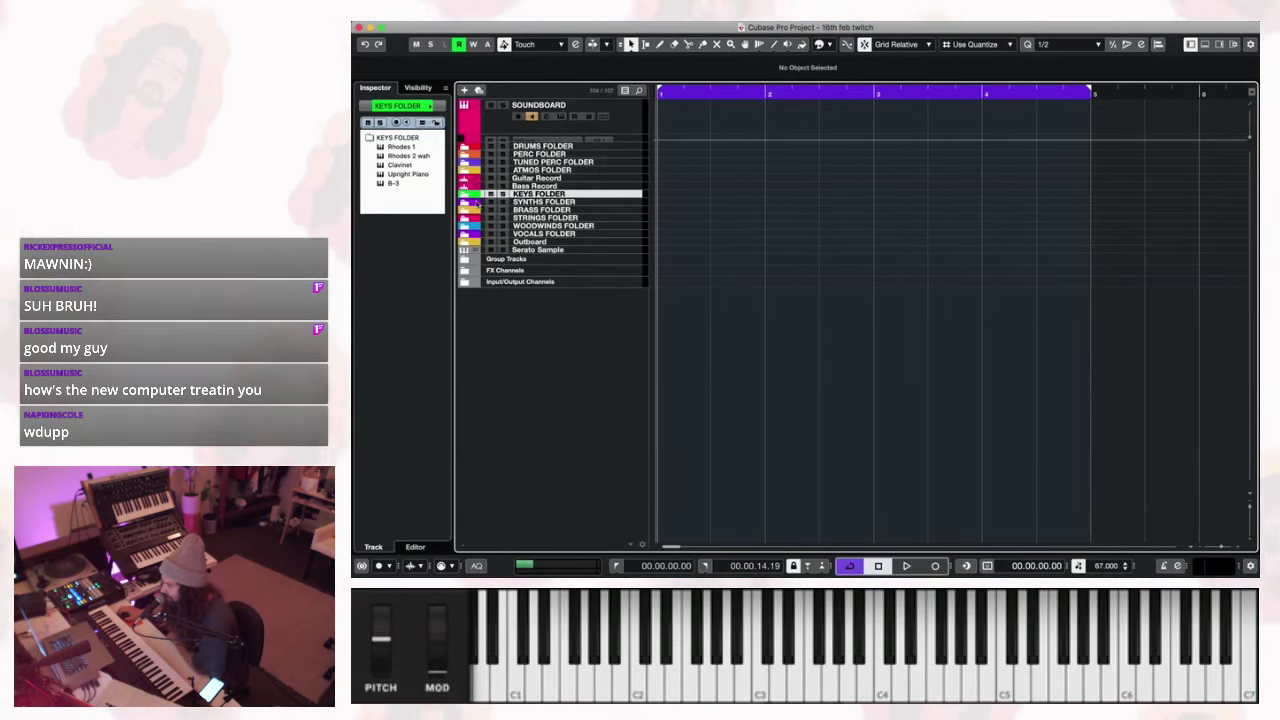
pyautogui.click(466, 194)
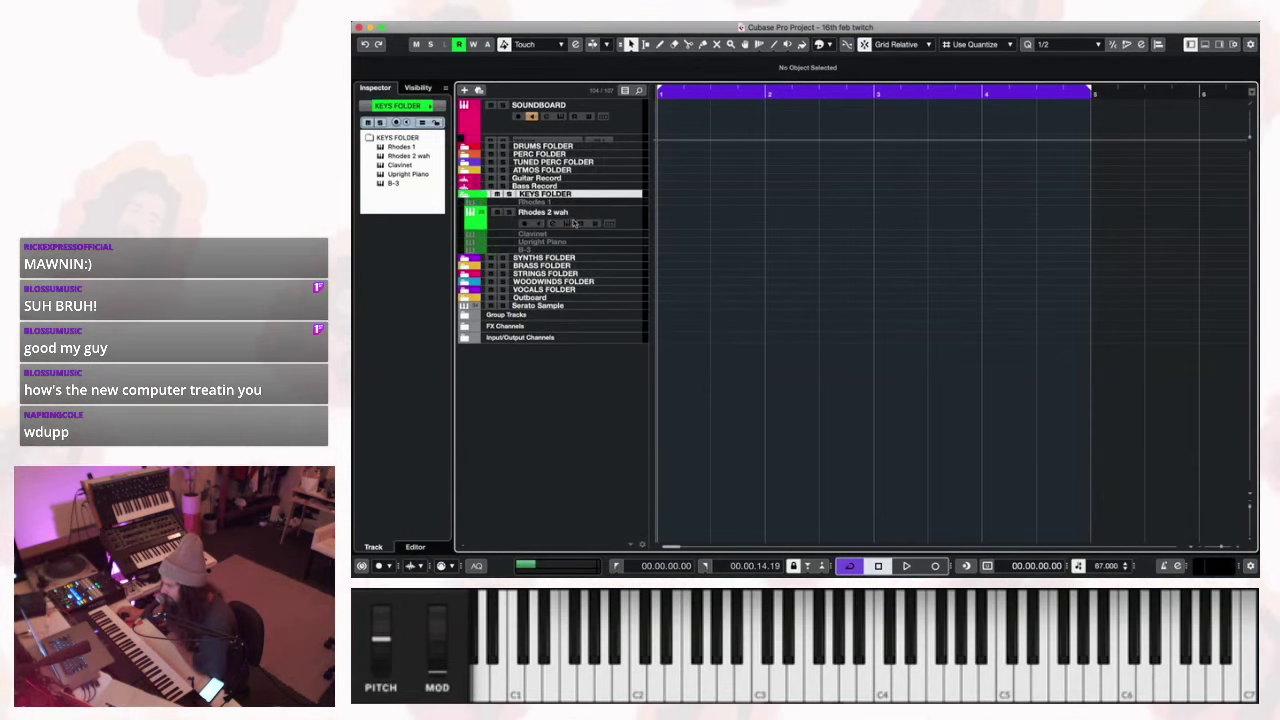
# Disable the Rhodes 2 wah track and enable the Clavinet track instead, with JUNO-DS as its MIDI input.
pyautogui.click(630, 216)
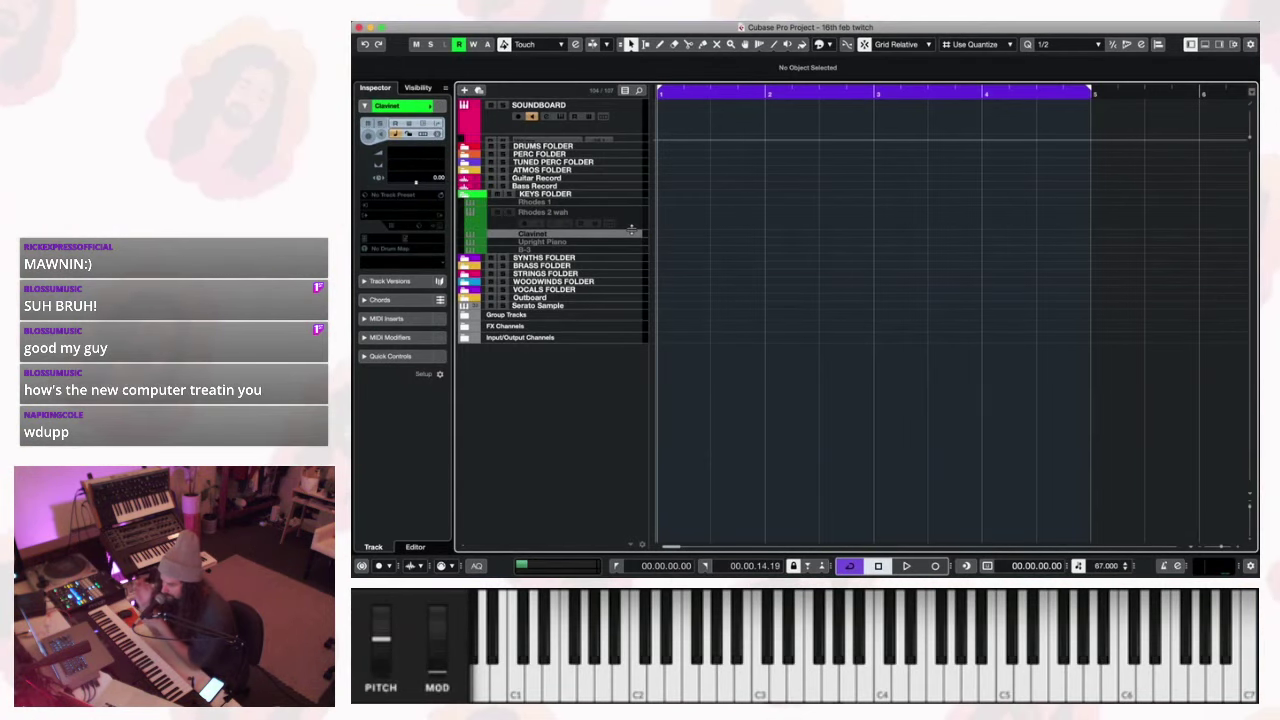
pyautogui.click(631, 231)
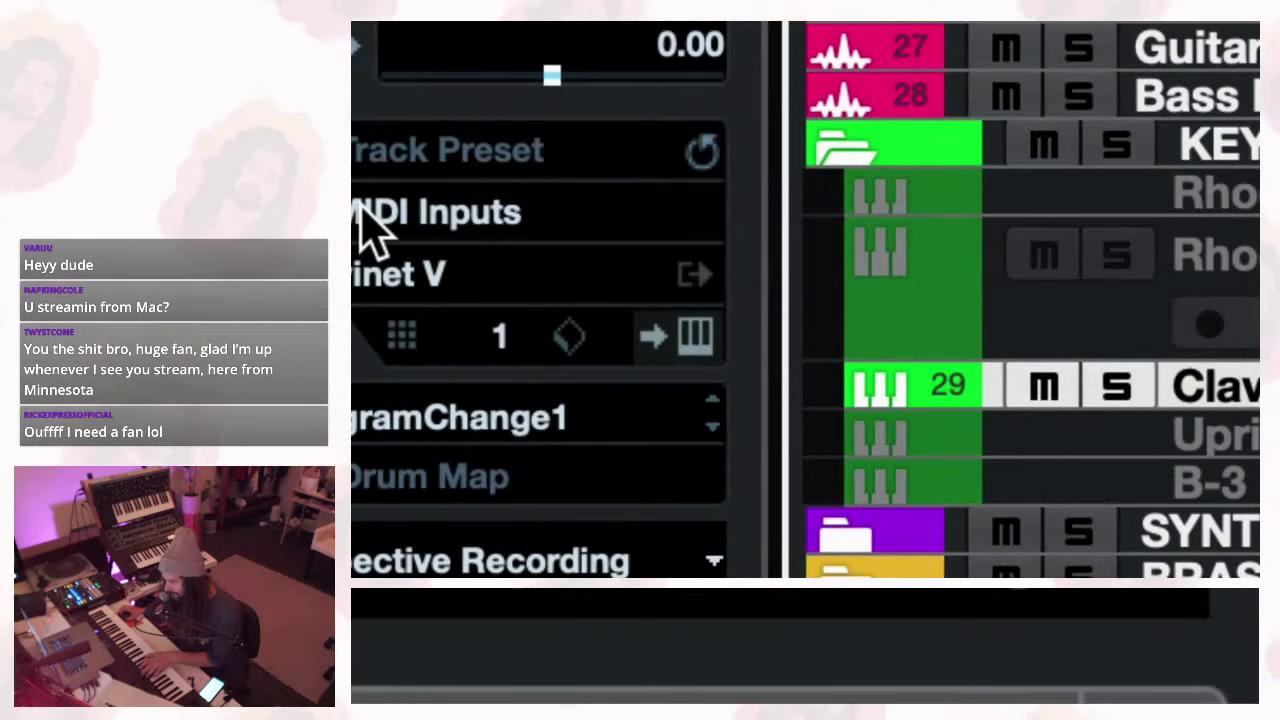
pyautogui.click(365, 209)
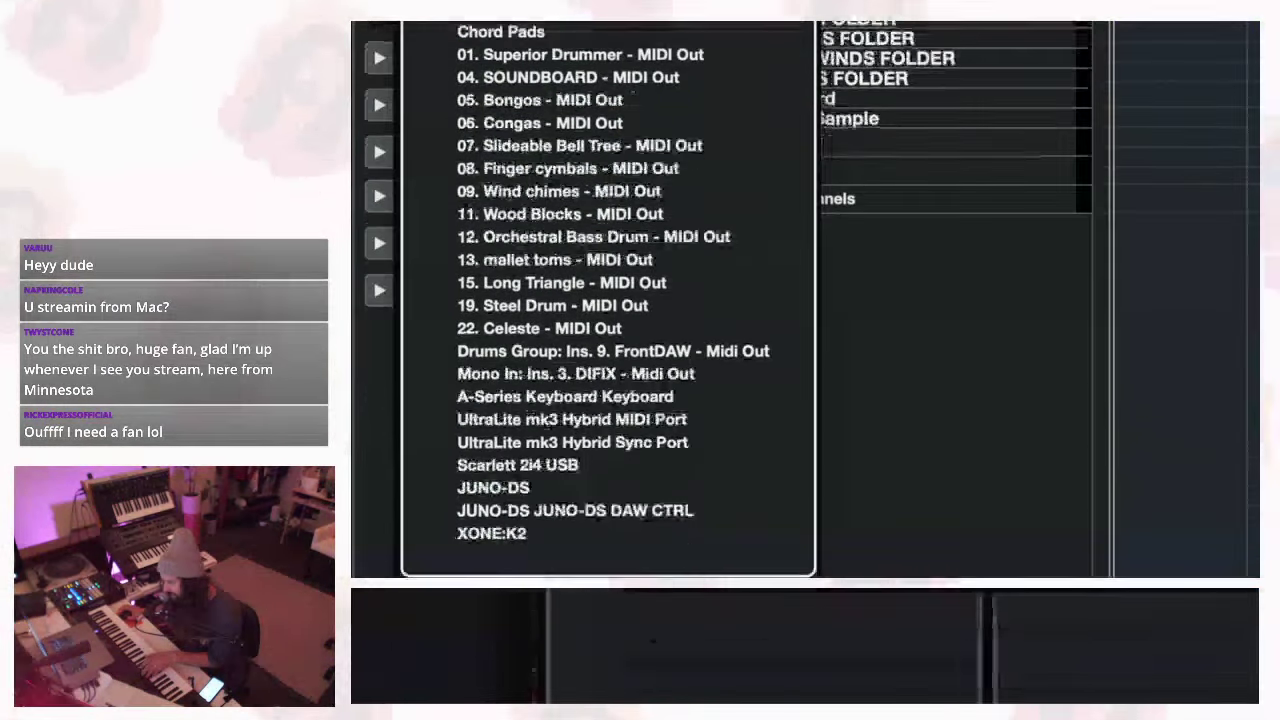
pyautogui.click(511, 497)
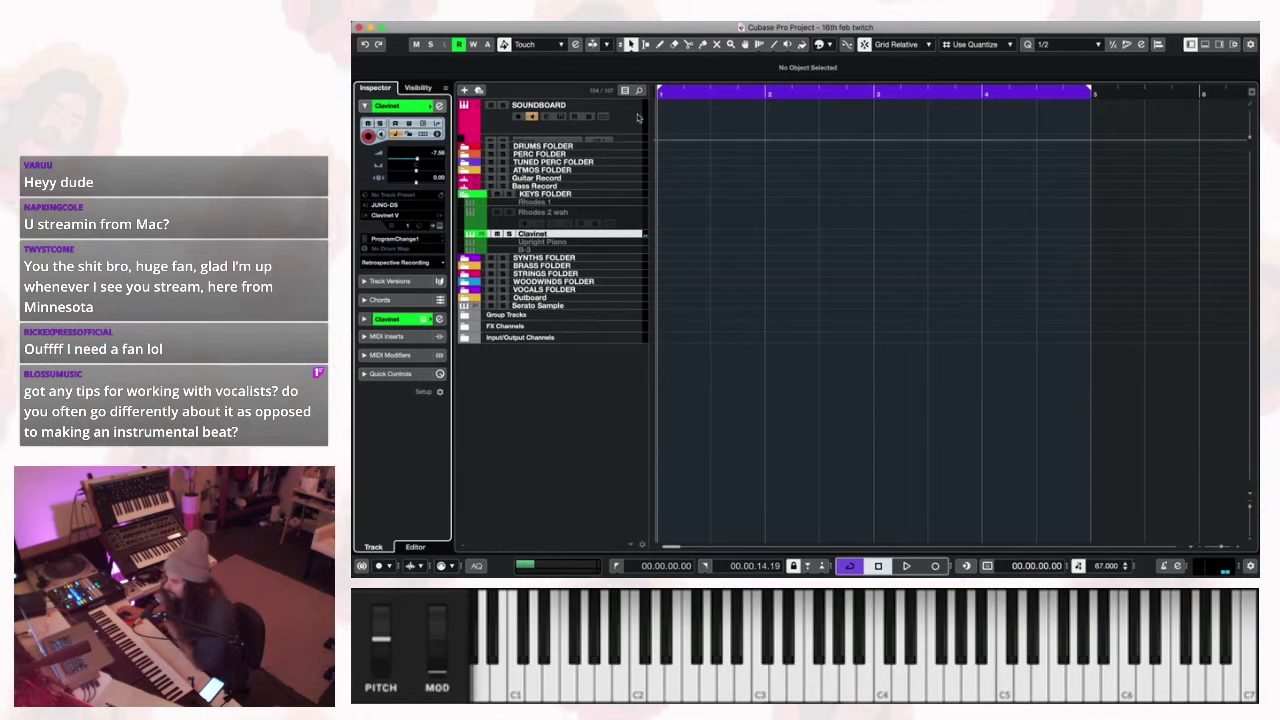
# Expand the DRUMS FOLDER and open the Superior Drummer track's instrument editor, placing it clear of the track inspector.
pyautogui.click(503, 128)
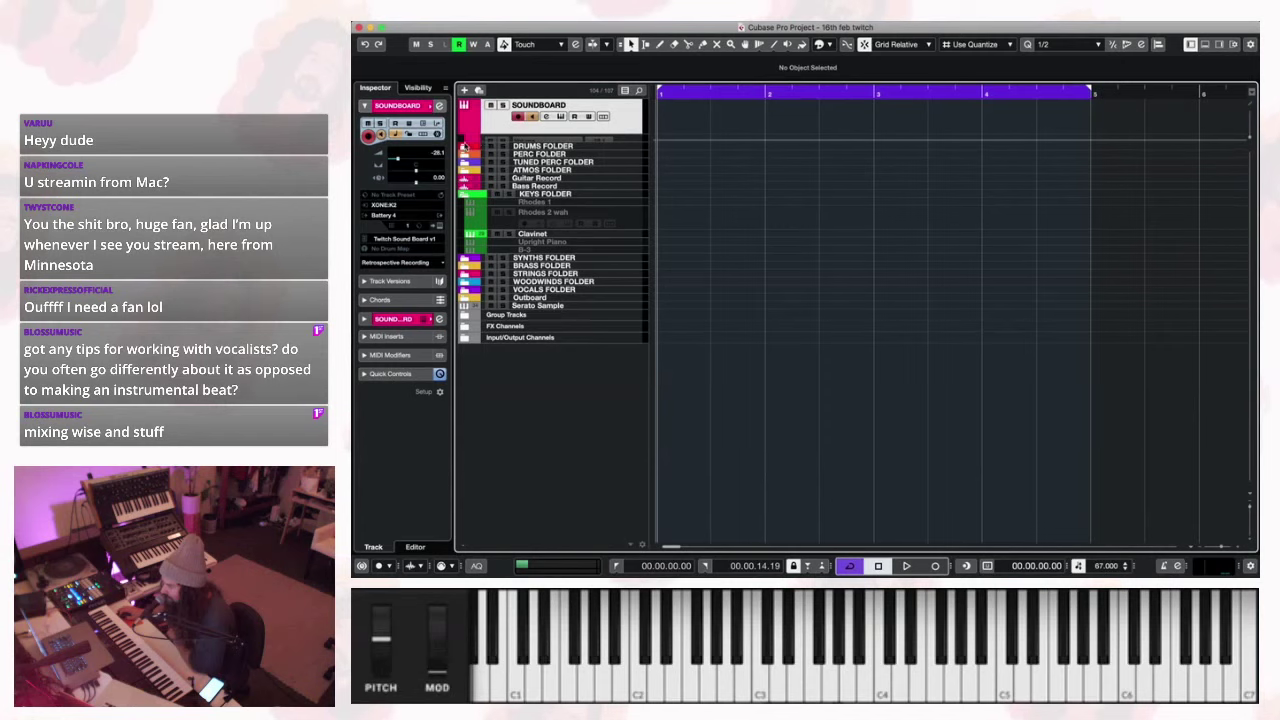
pyautogui.click(464, 146)
pyautogui.click(636, 166)
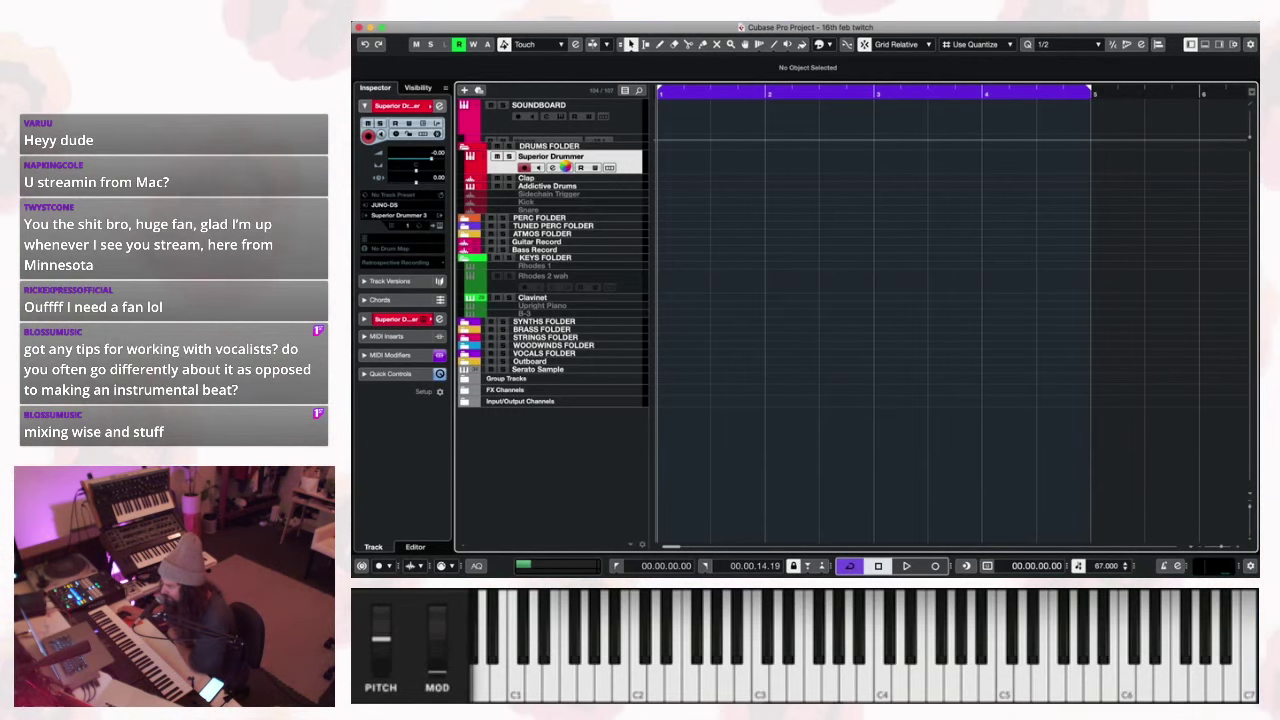
pyautogui.click(566, 168)
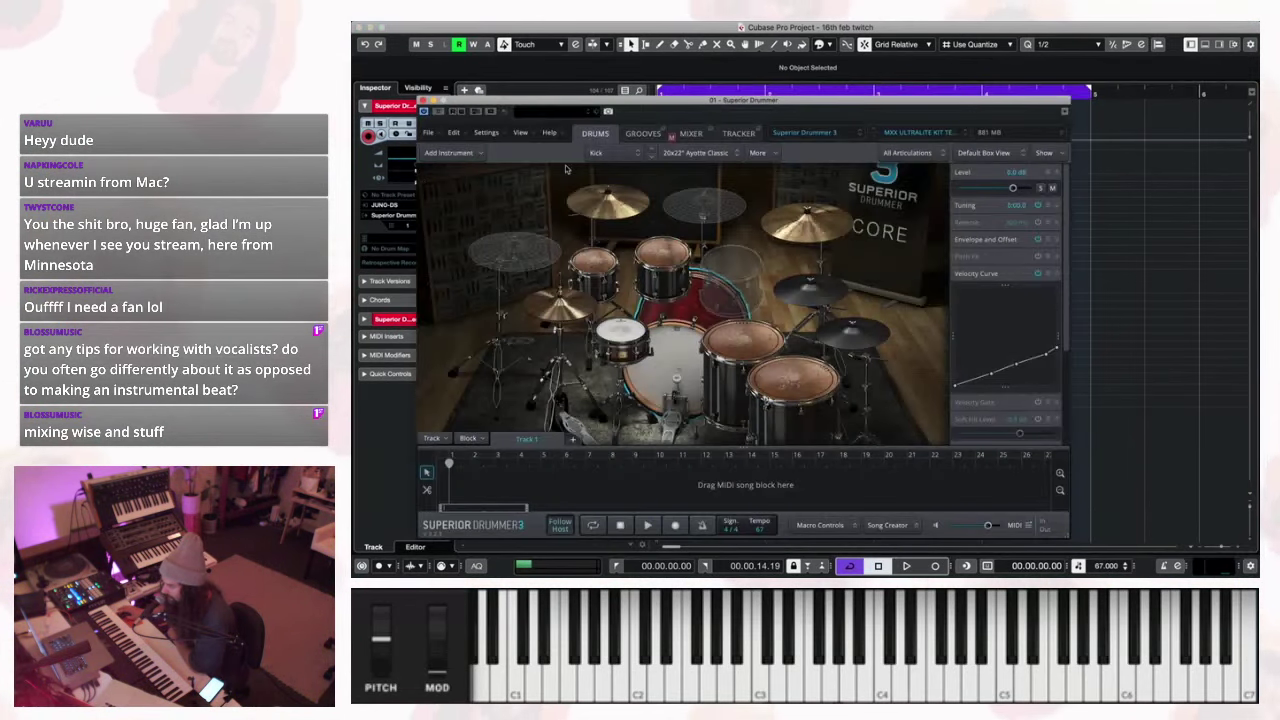
pyautogui.moveTo(670, 102); pyautogui.dragTo(823, 83)
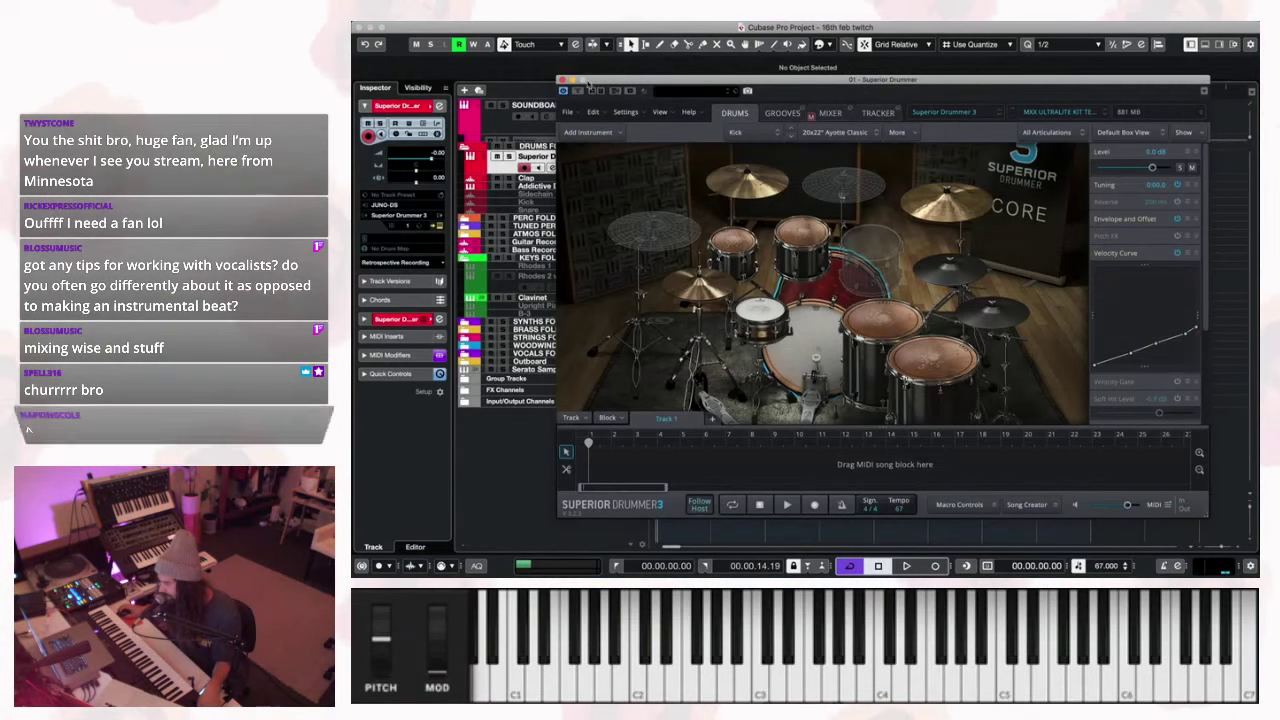
# Enable monitoring on the SOUNDBOARD track and set its volume to about -33.1 dB.
pyautogui.click(533, 117)
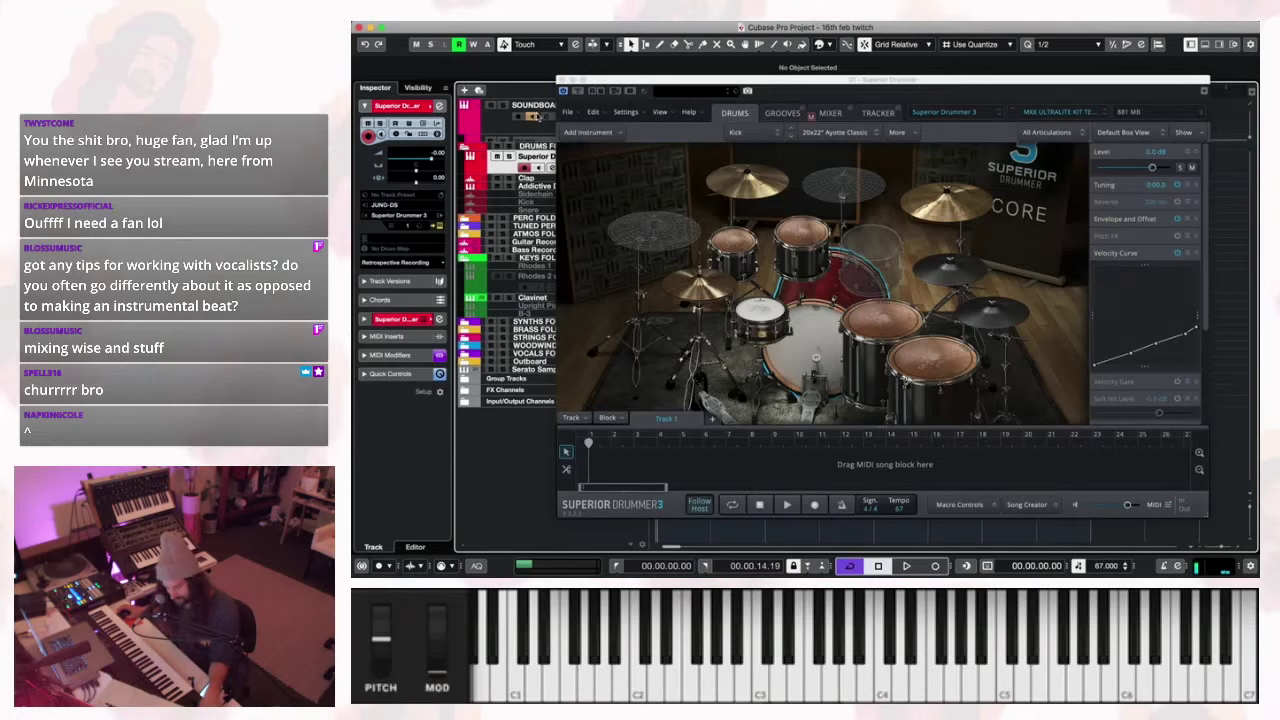
pyautogui.click(533, 115)
pyautogui.moveTo(396, 157); pyautogui.dragTo(402, 164)
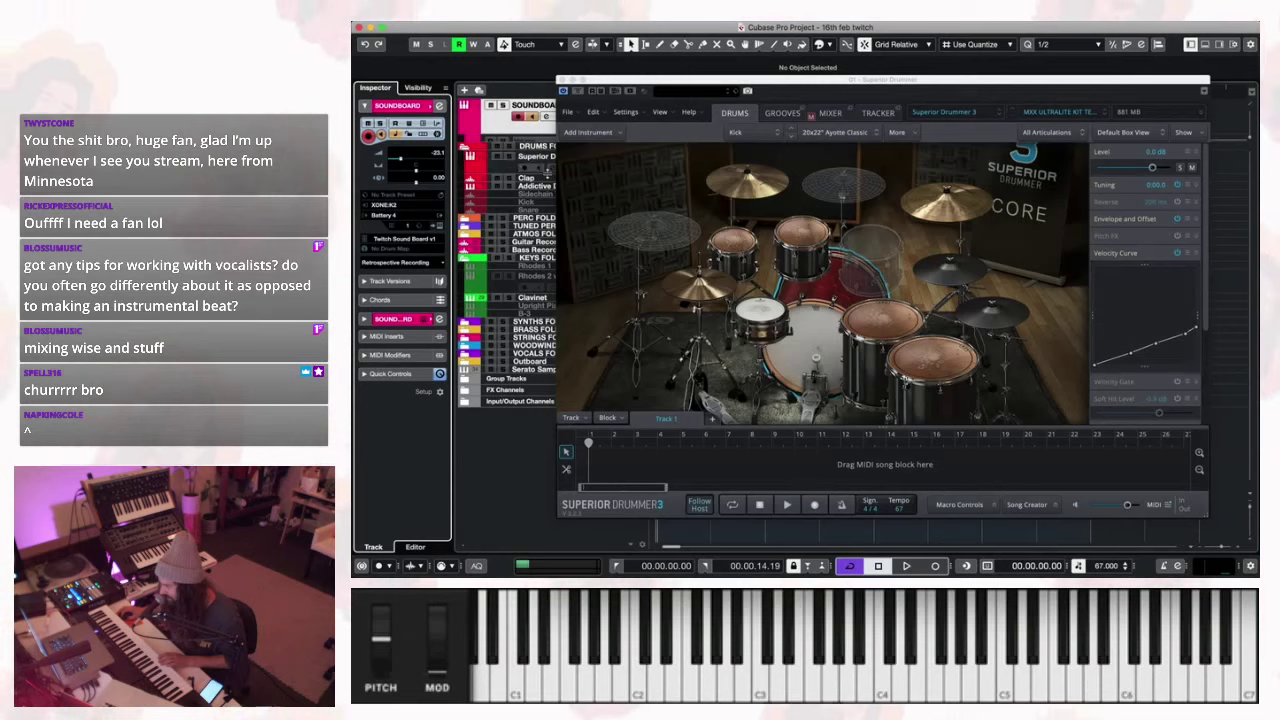
# Select the Superior Drummer track, load its MXX NORMAL TEMPLATE user preset and close the instrument editor.
pyautogui.click(510, 168)
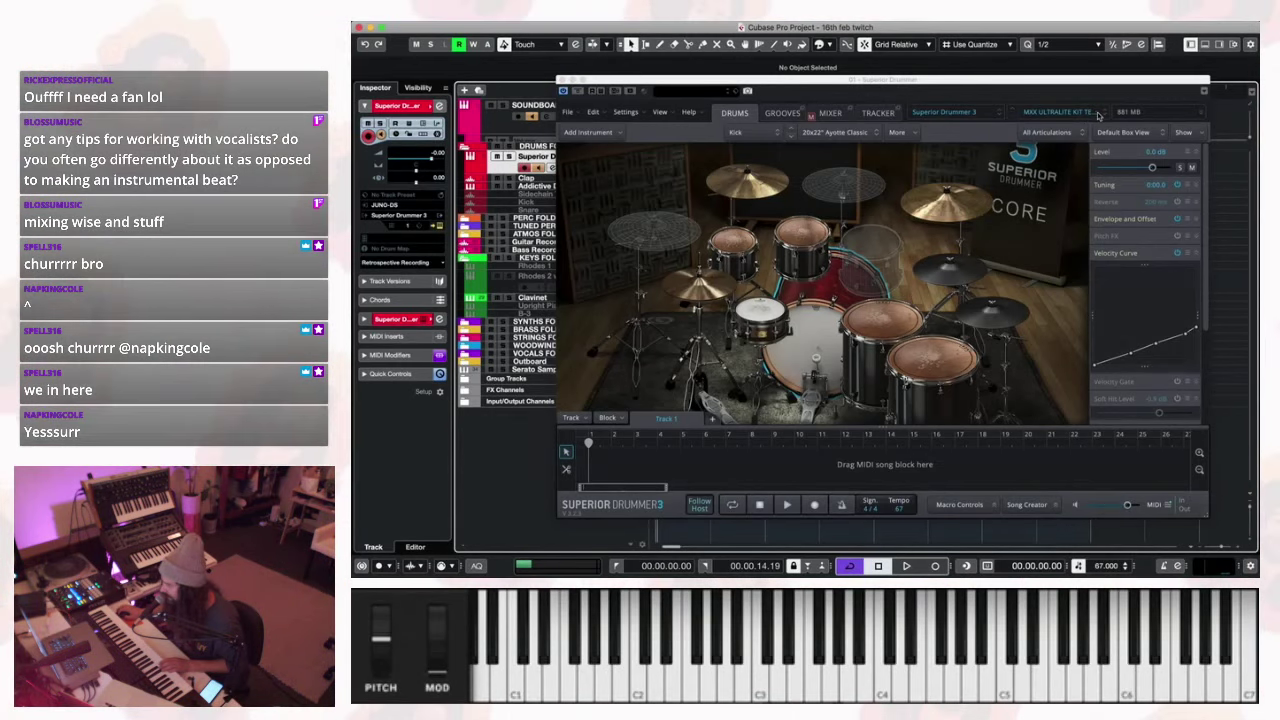
pyautogui.click(1062, 112)
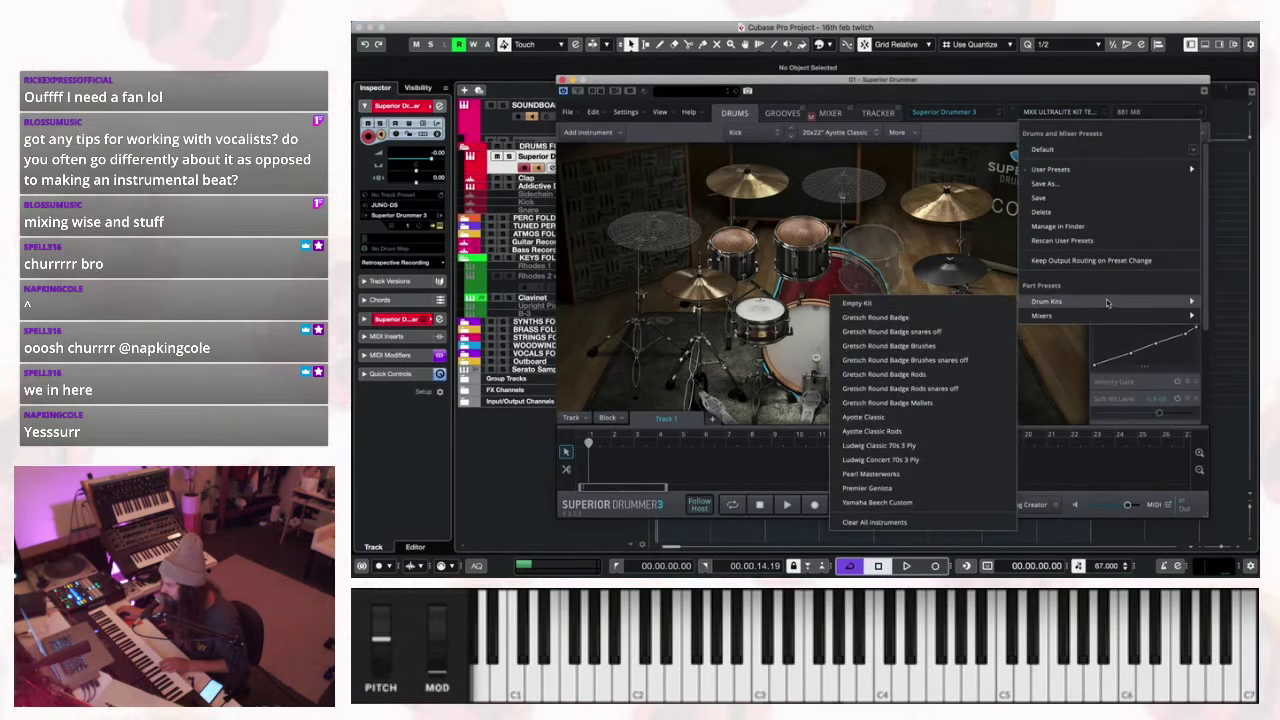
pyautogui.click(1058, 200)
pyautogui.click(1084, 113)
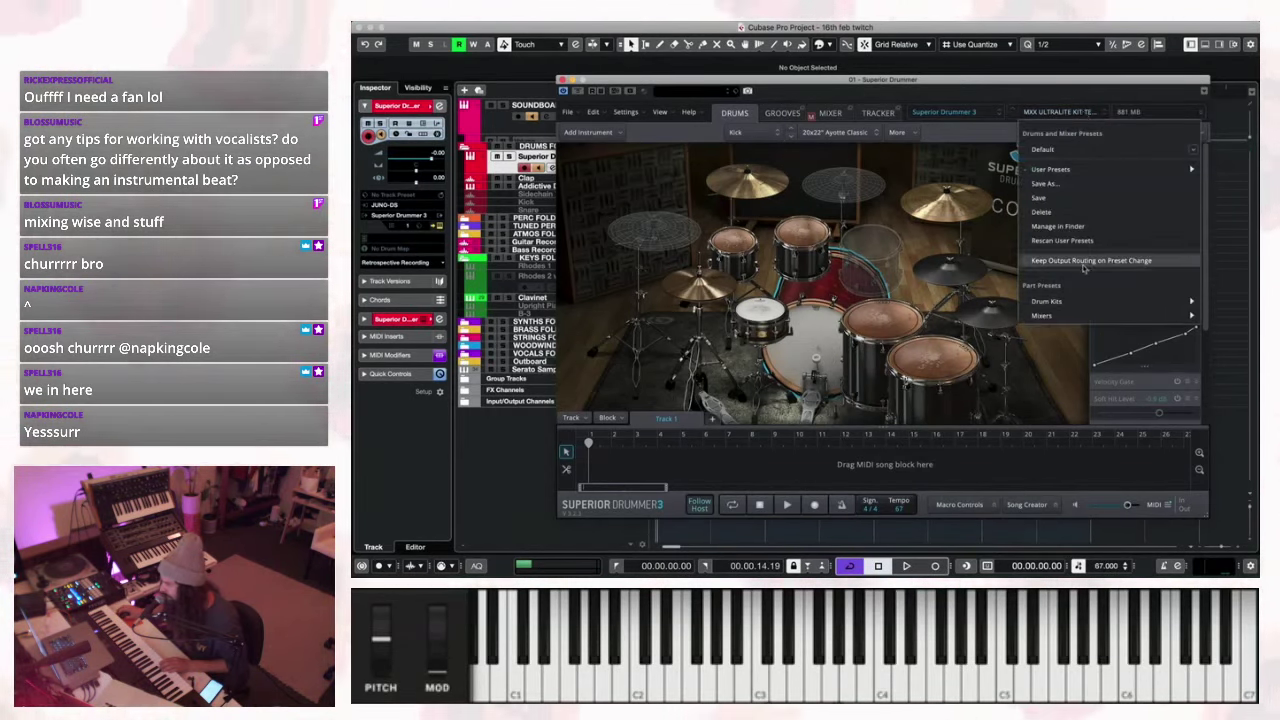
pyautogui.click(995, 88)
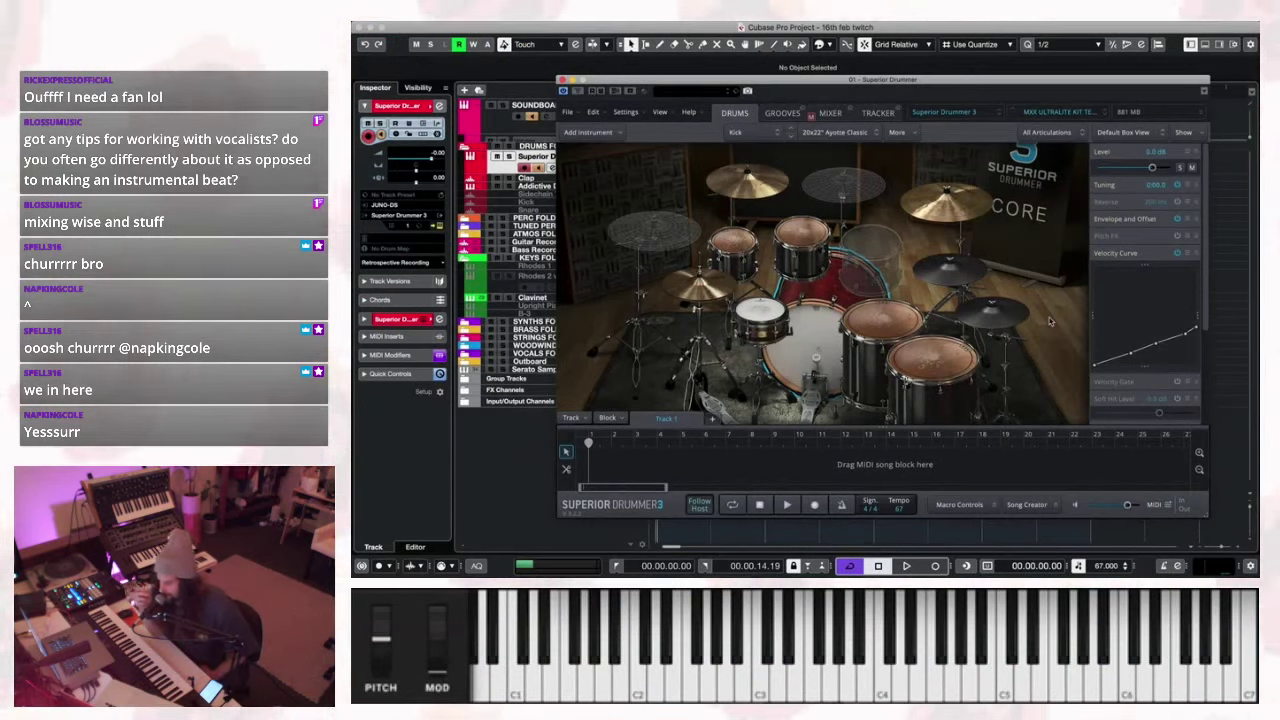
pyautogui.click(1060, 112)
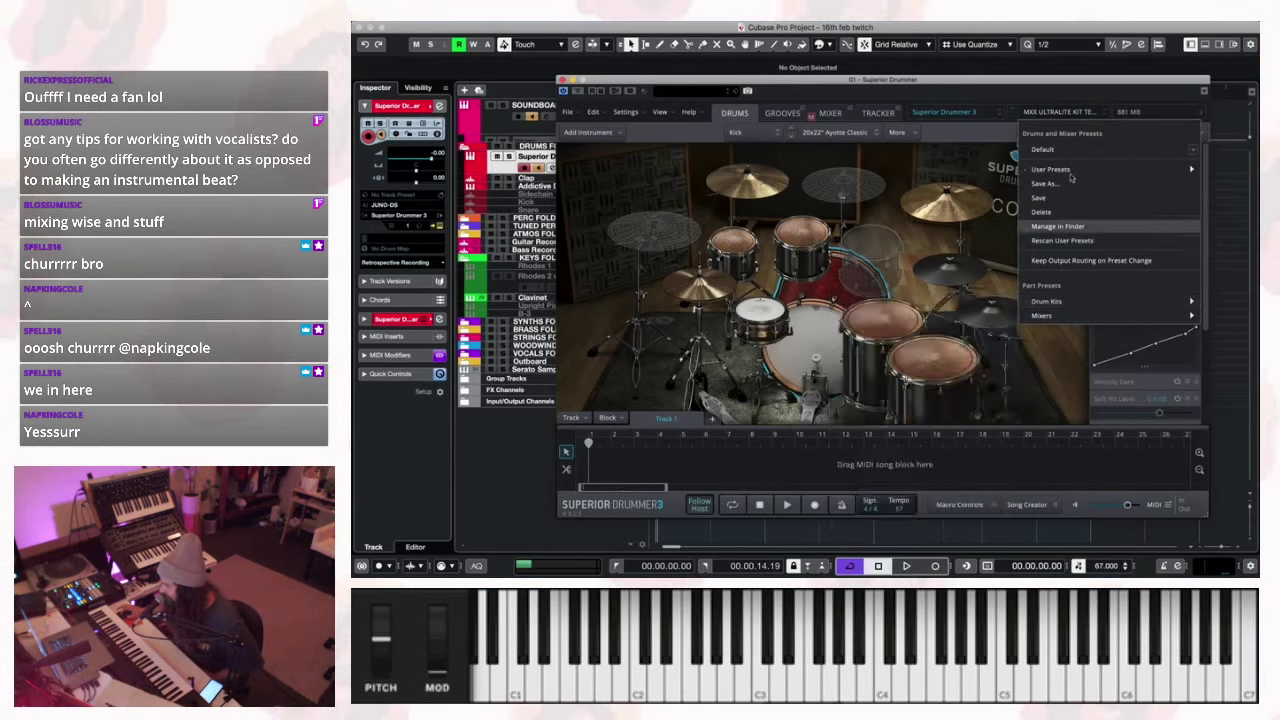
pyautogui.moveTo(1043, 172)
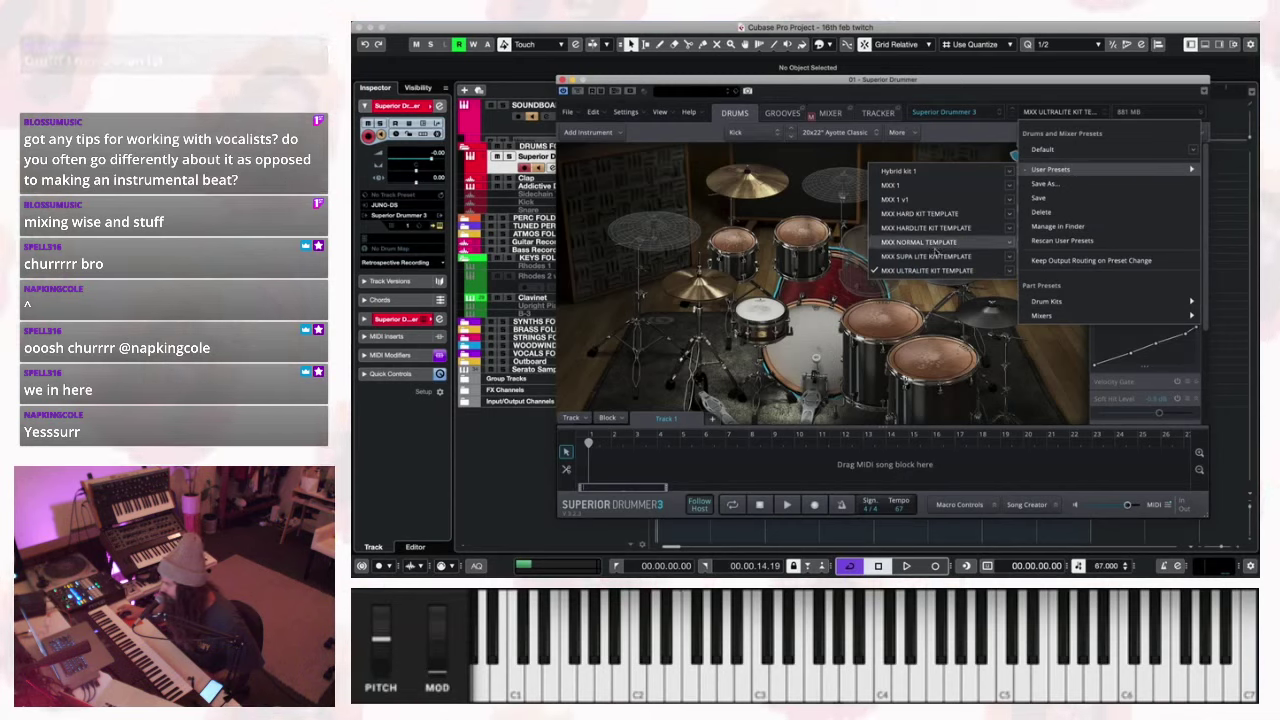
pyautogui.click(935, 242)
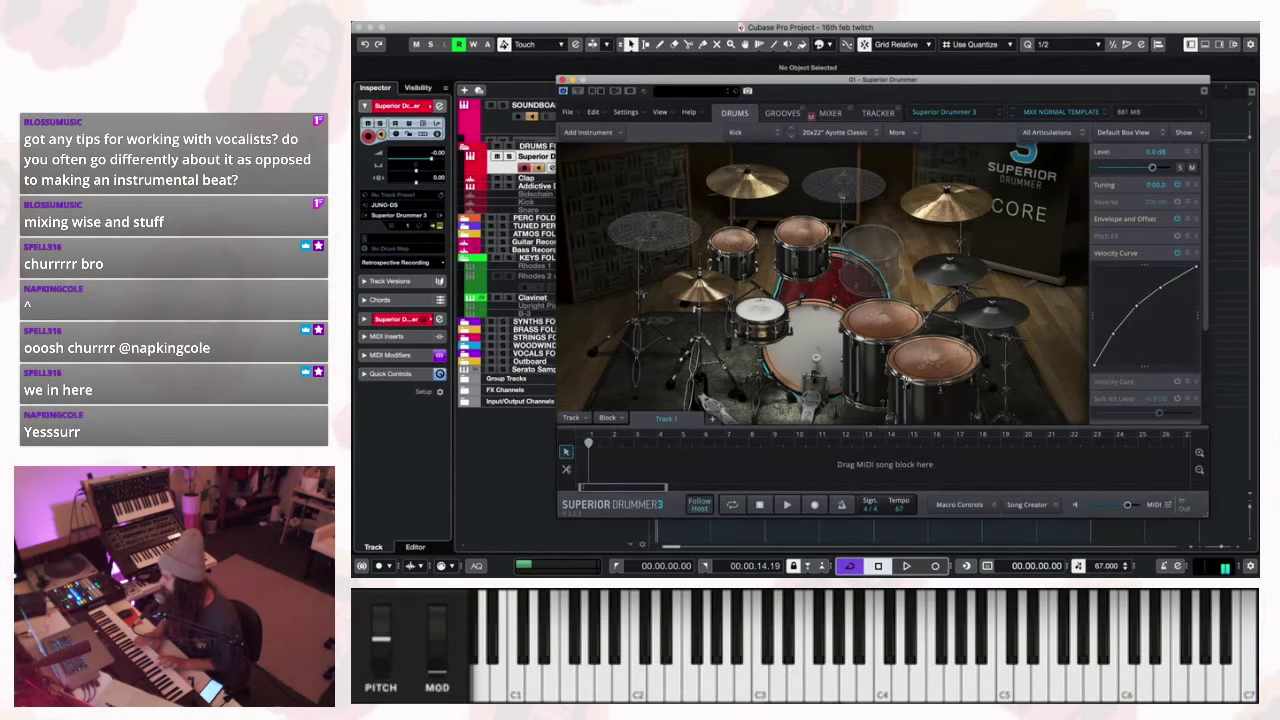
pyautogui.click(563, 79)
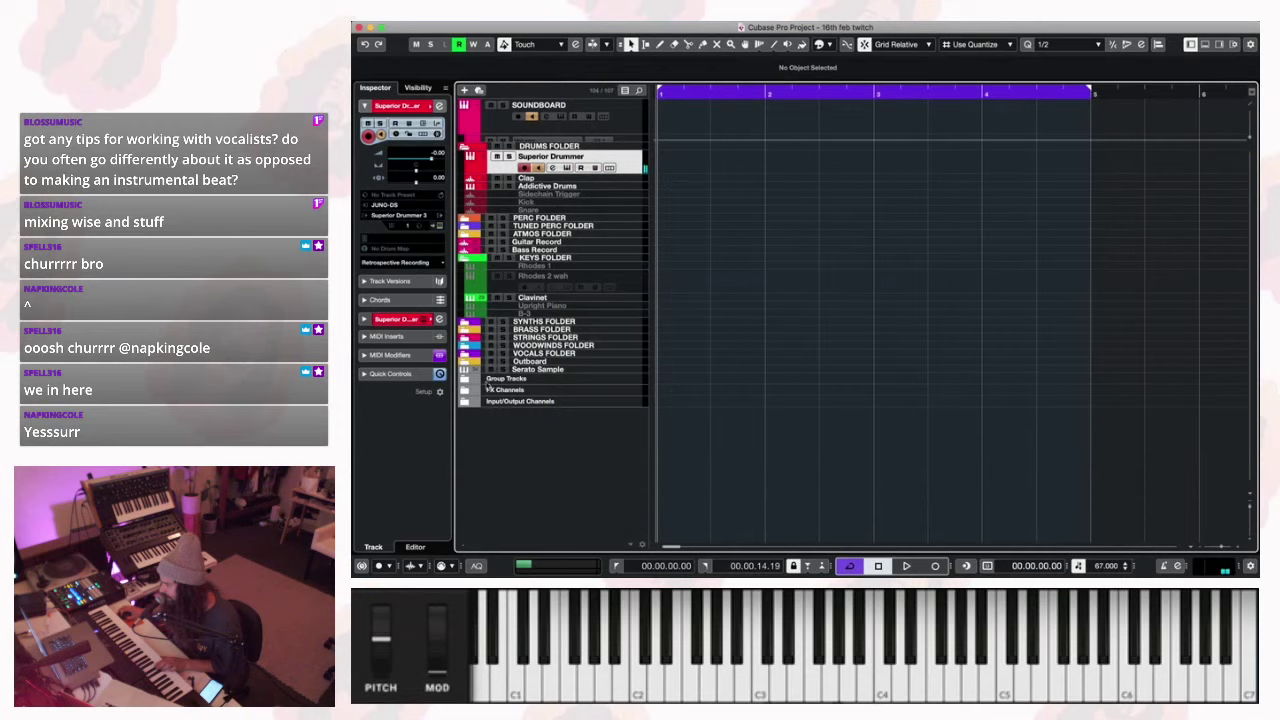
# Open the channel settings of the Drums Group track and activate its FrontDAW insert with the plug-in editor shown.
pyautogui.click(465, 379)
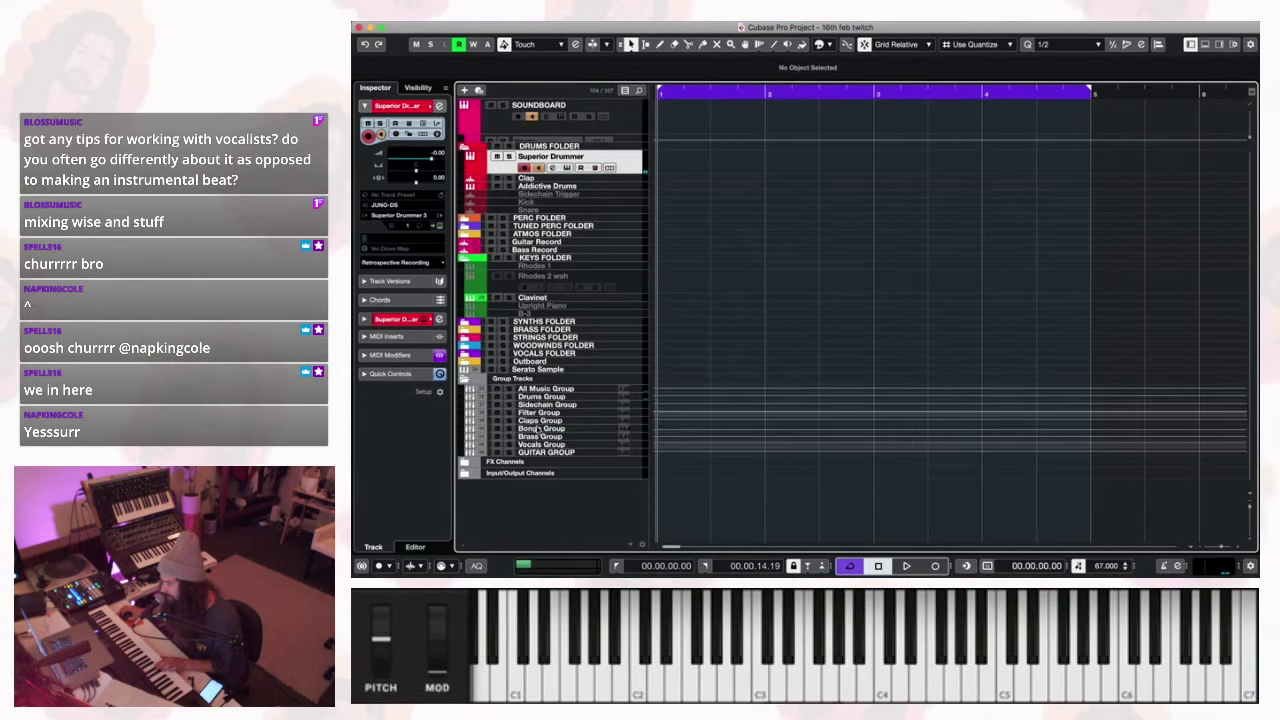
pyautogui.click(630, 398)
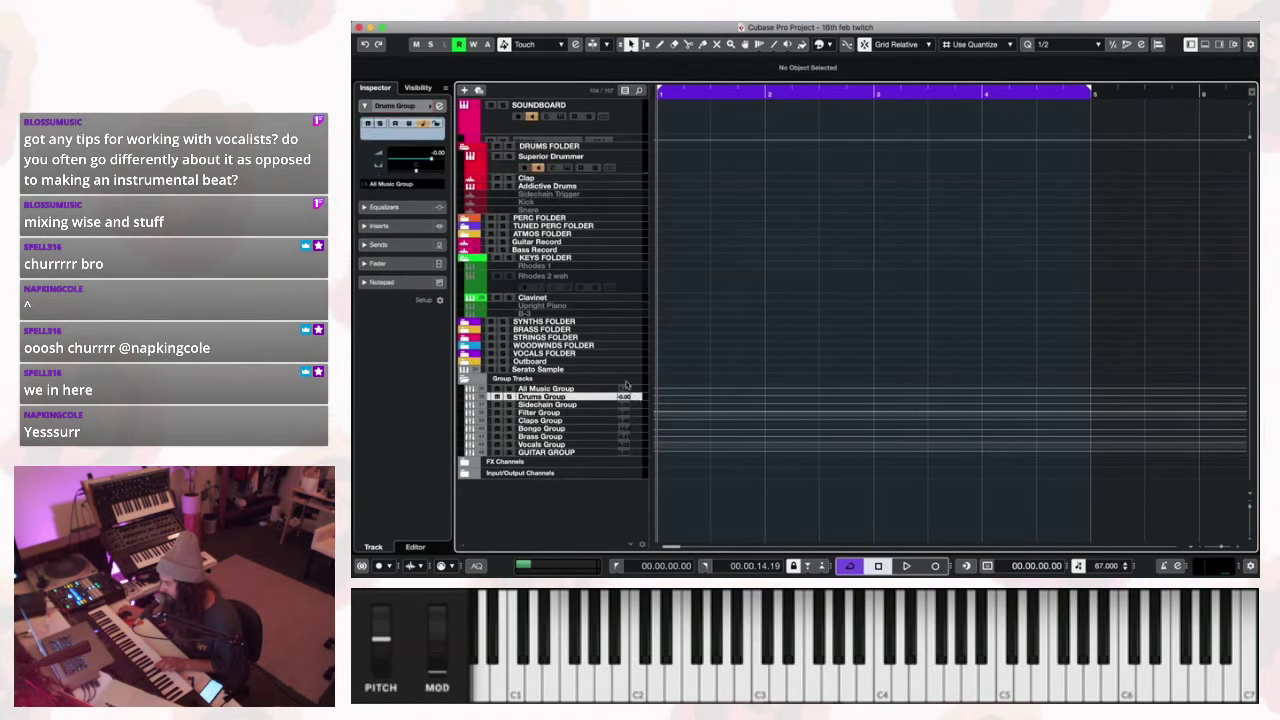
pyautogui.click(438, 106)
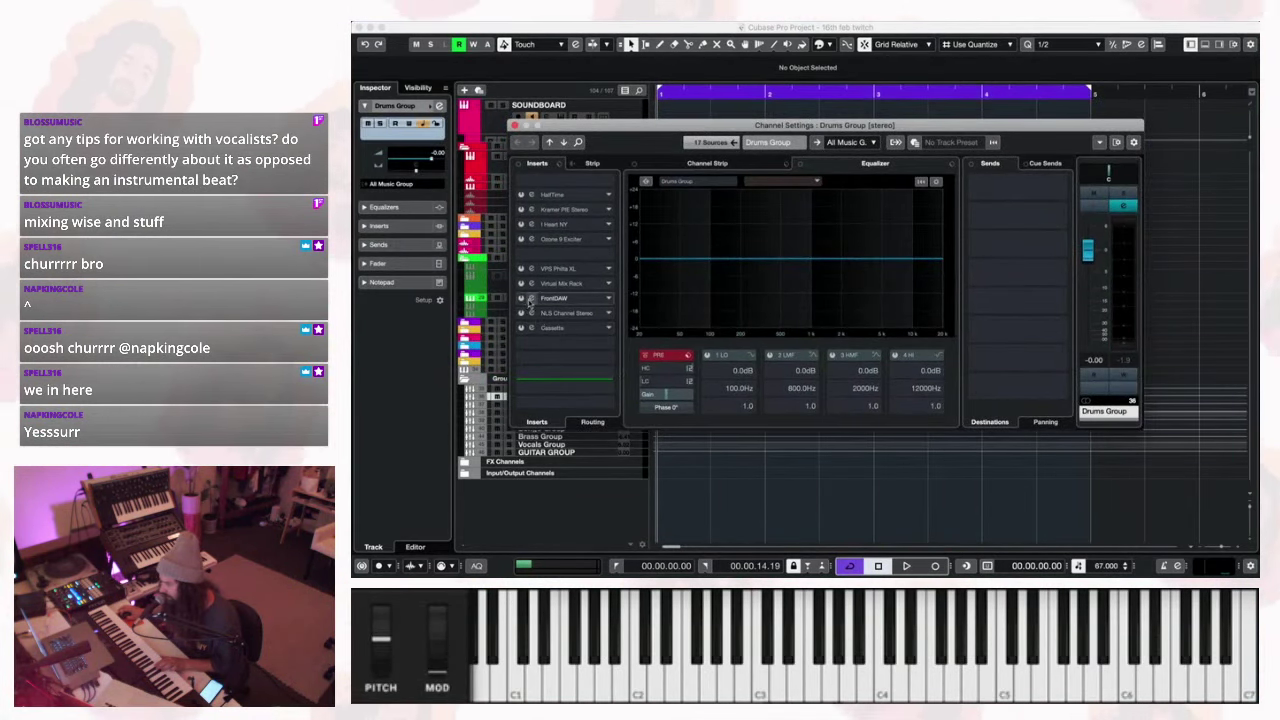
pyautogui.click(522, 300)
pyautogui.click(530, 298)
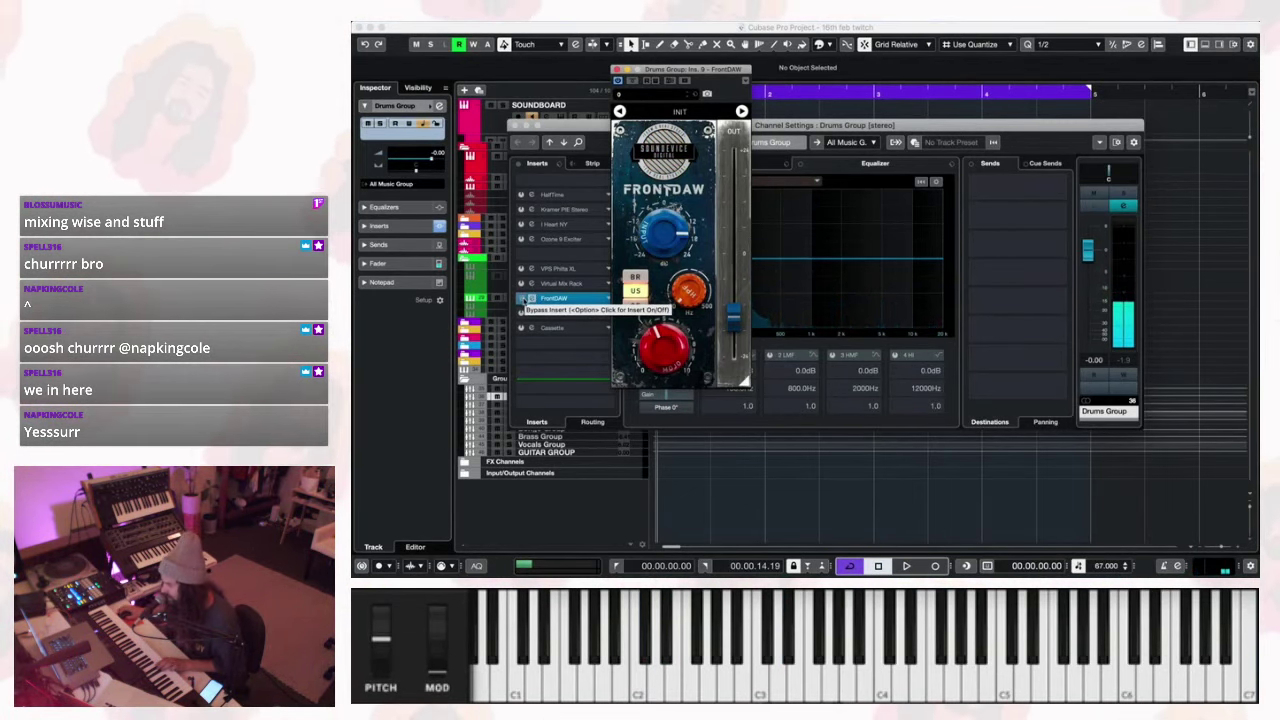
# Audition the NLS Channel Stereo insert on the Drums Group in place of FrontDAW, bypass it and return to FrontDAW.
pyautogui.click(531, 298)
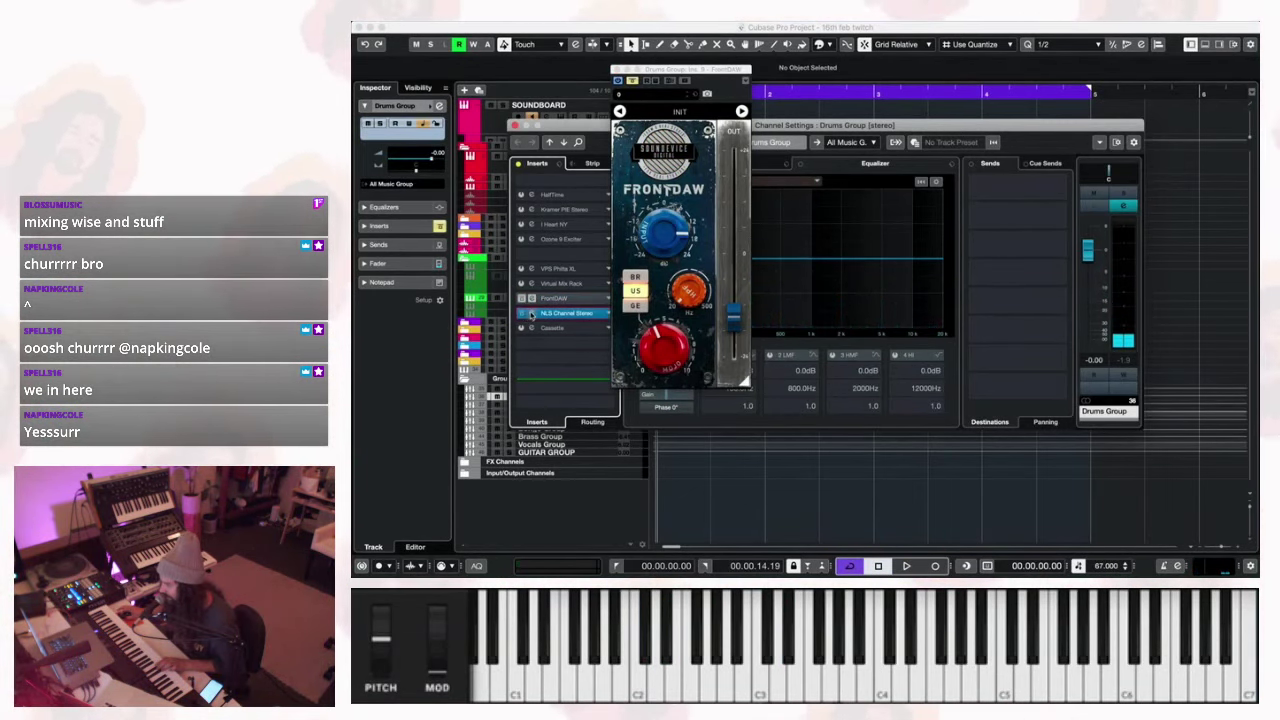
pyautogui.click(531, 314)
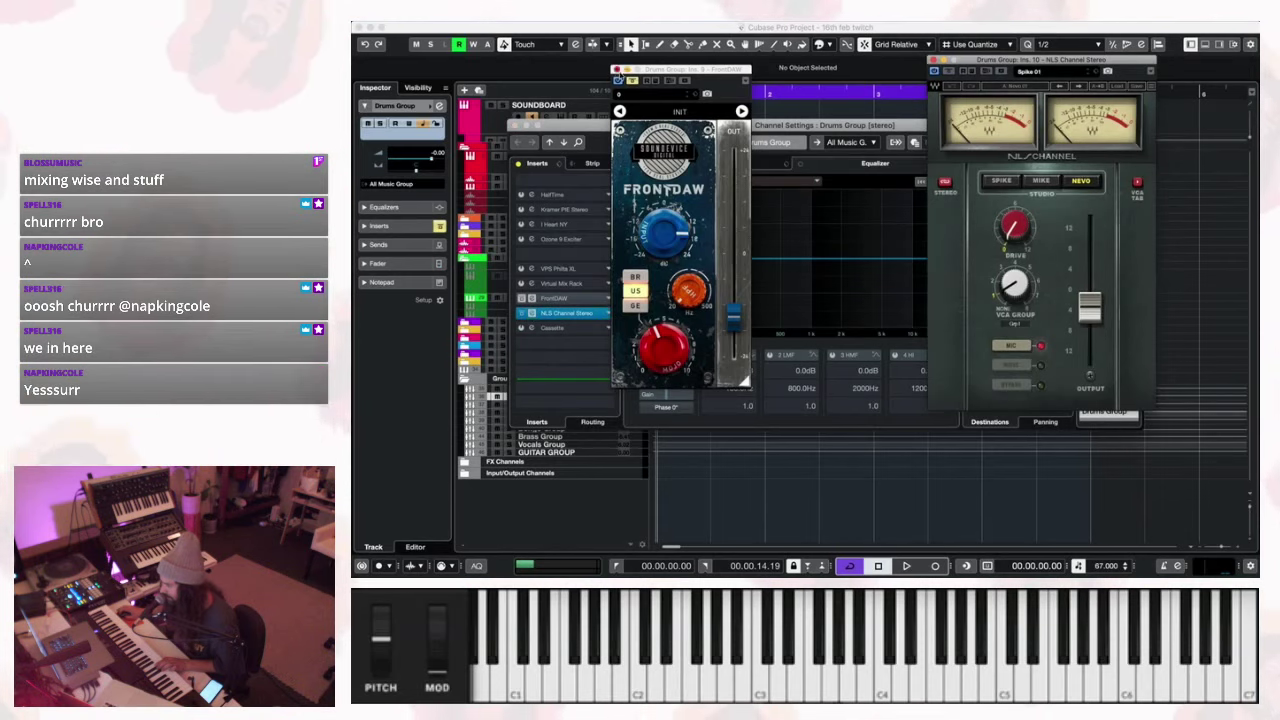
pyautogui.click(615, 69)
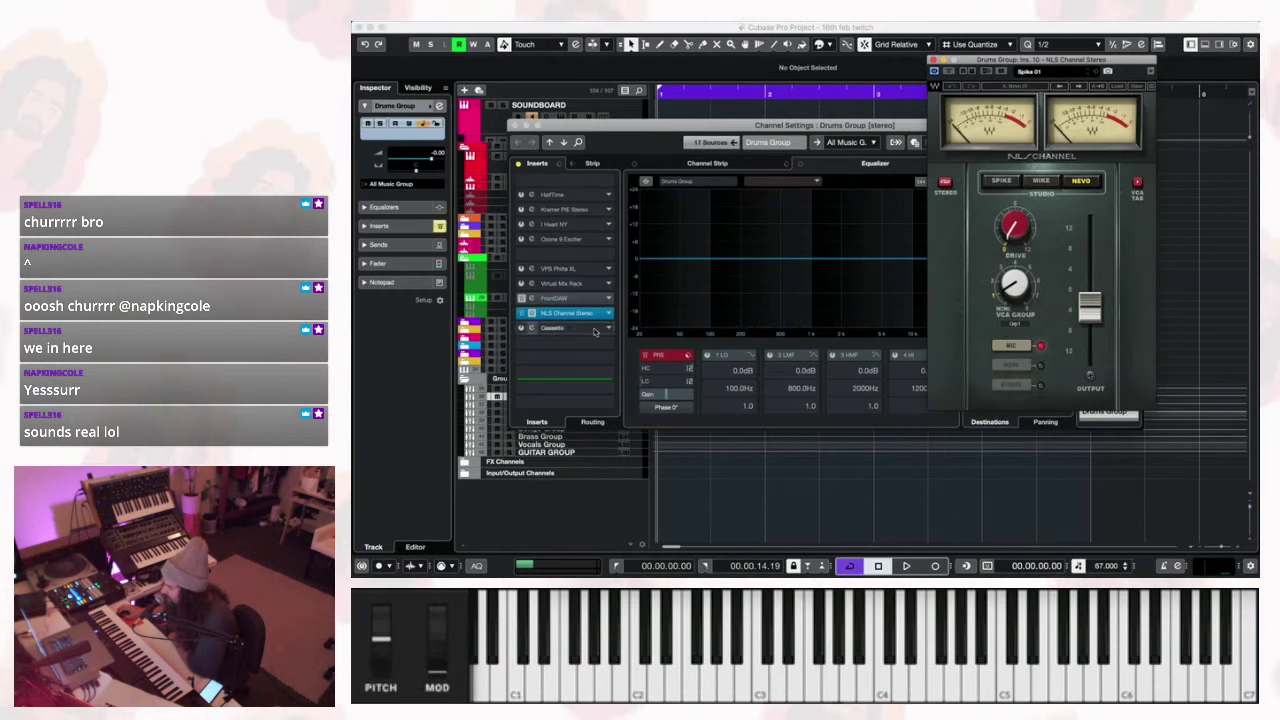
pyautogui.click(522, 313)
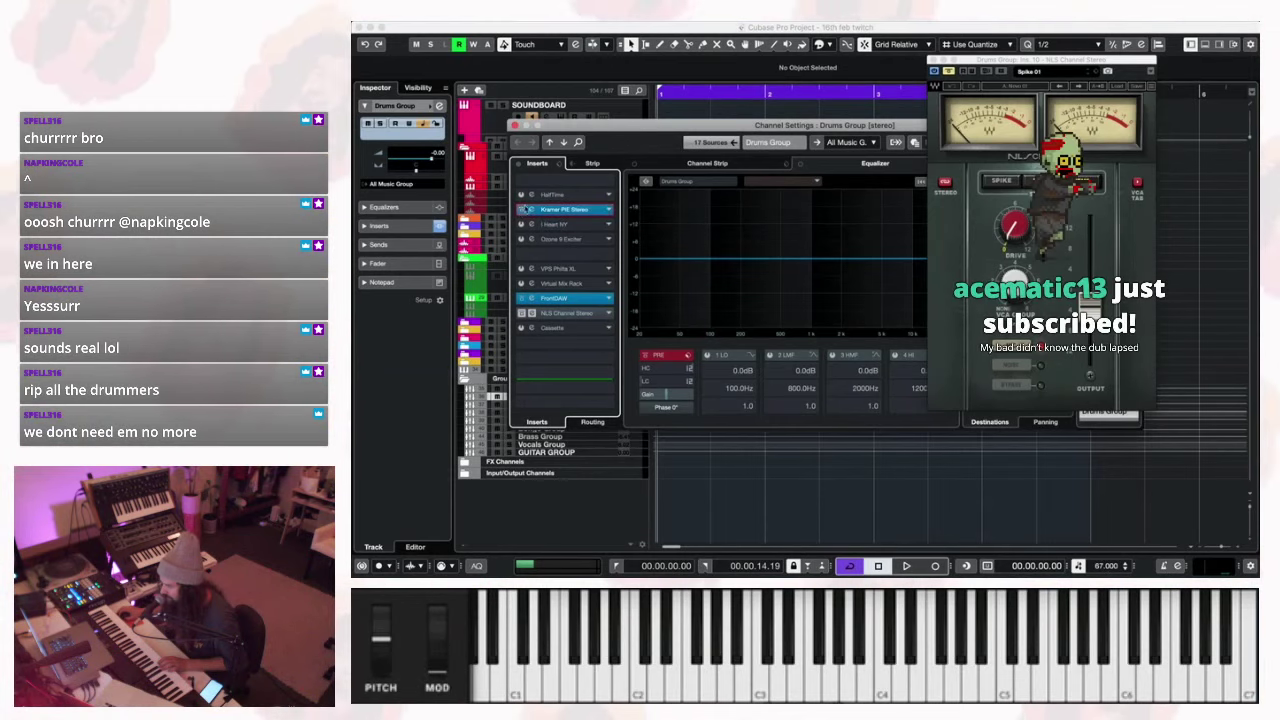
# Open the Kramer PIE Stereo insert's editor on the Drums Group and close the channel settings.
pyautogui.click(533, 211)
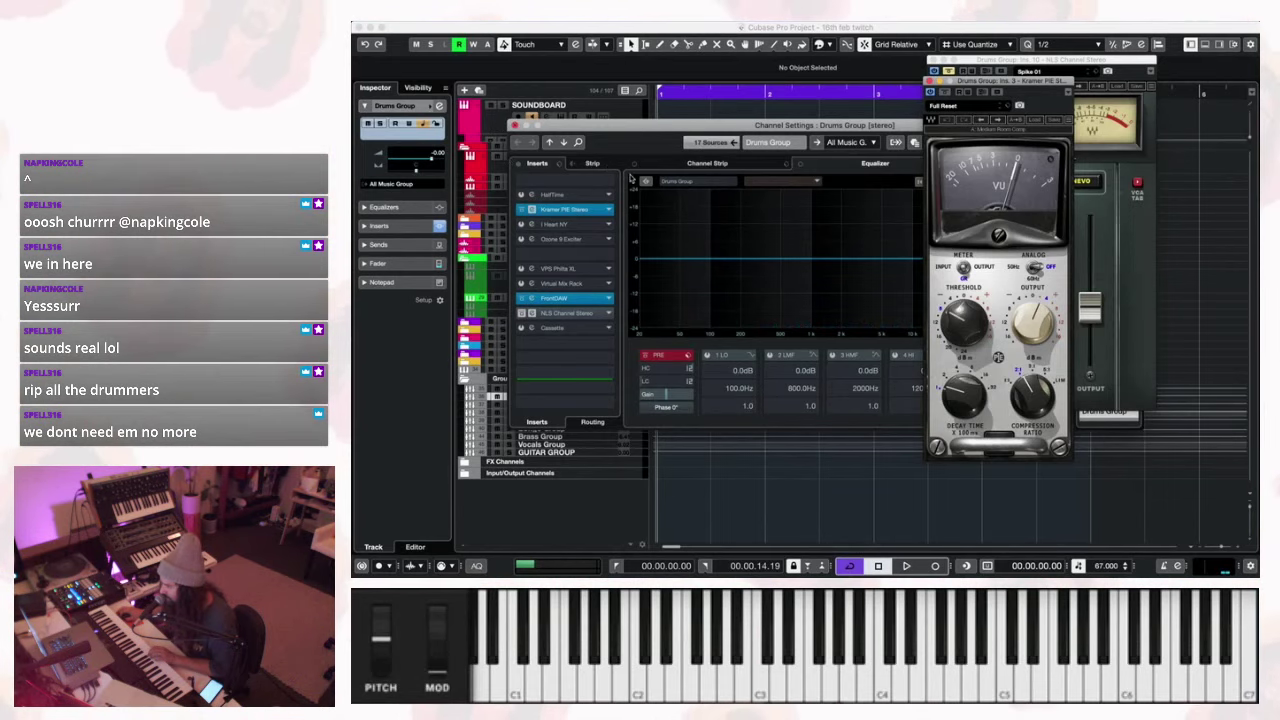
pyautogui.click(513, 125)
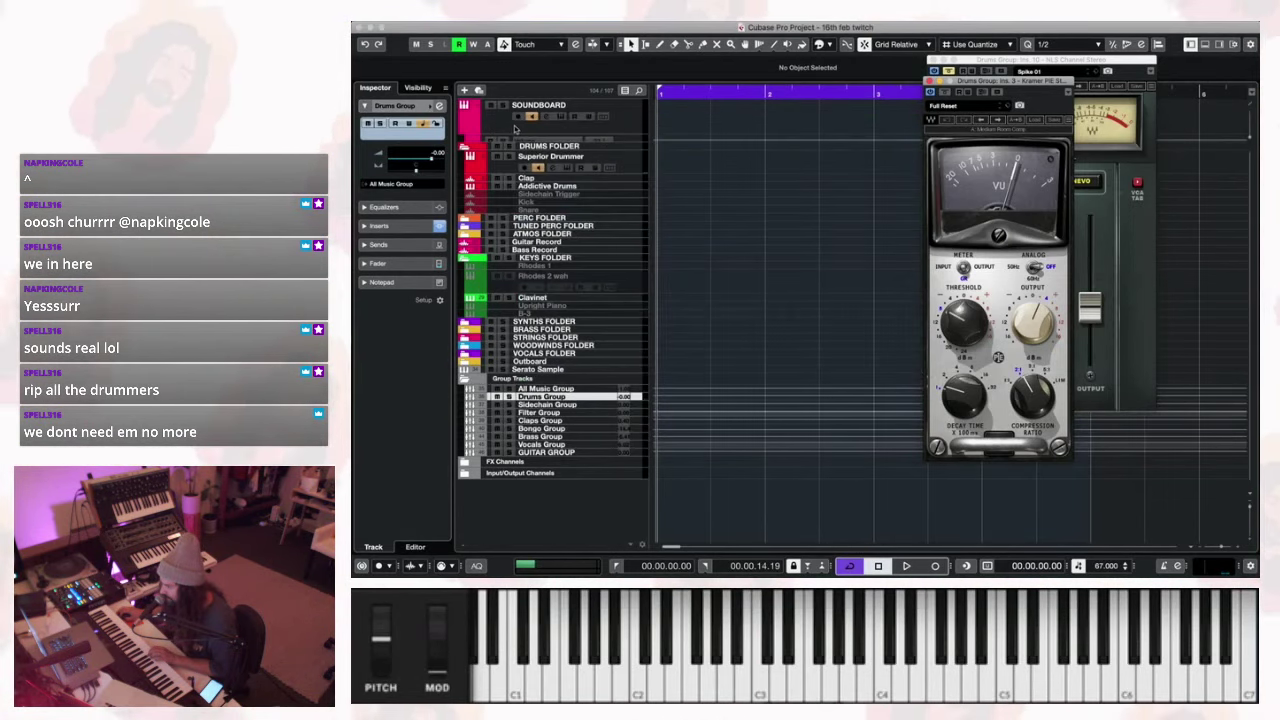
# Close the Kramer PIE and NLS Channel editors and review the microphone channels in the Superior Drummer mixer.
pyautogui.click(929, 80)
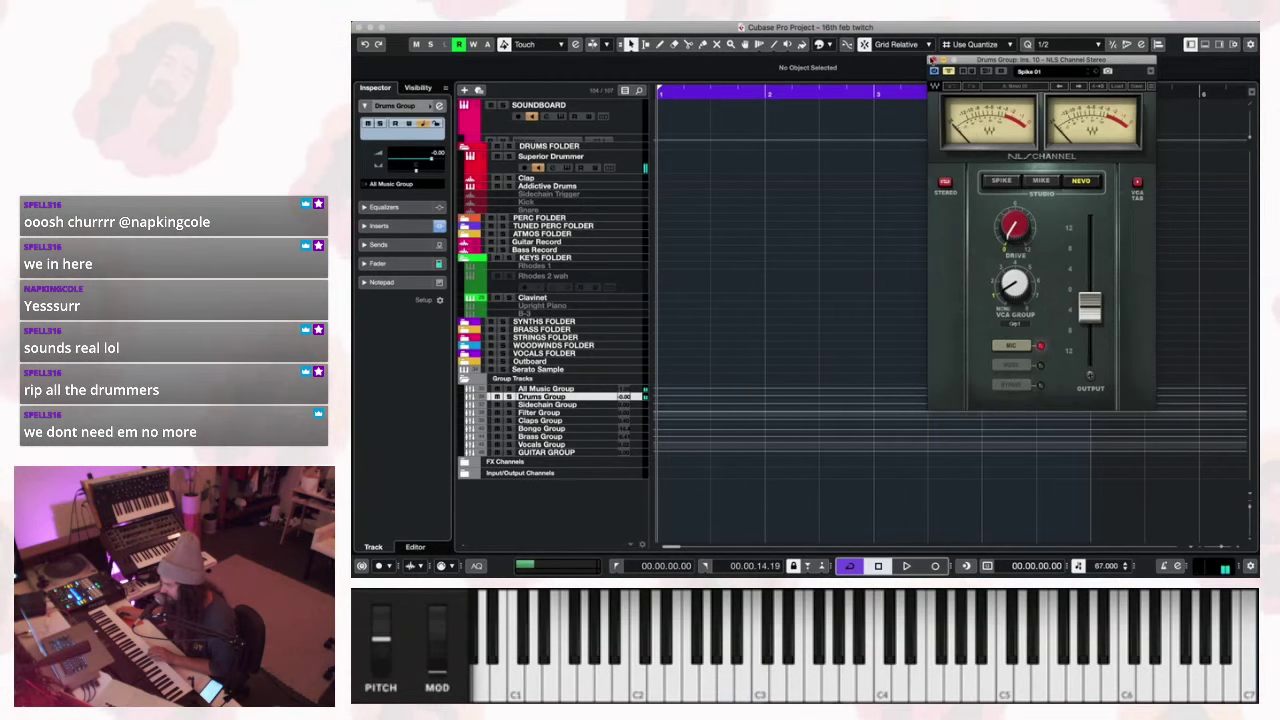
pyautogui.click(933, 59)
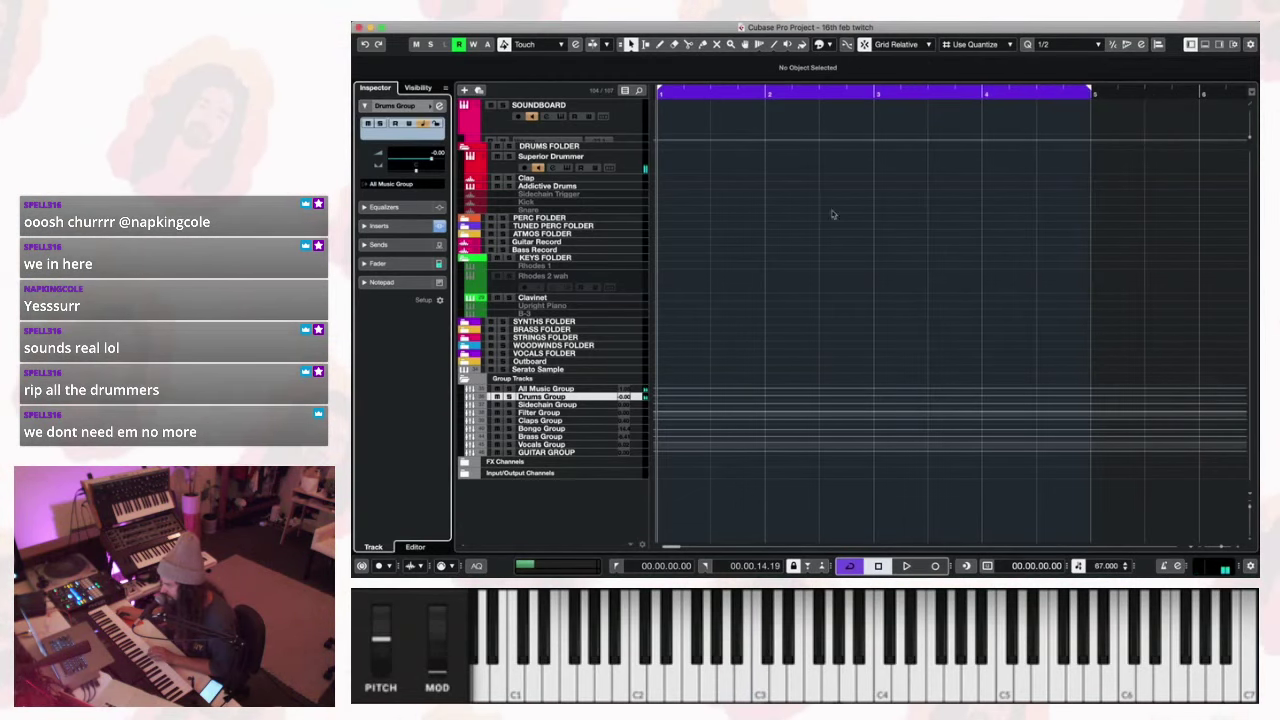
pyautogui.click(573, 168)
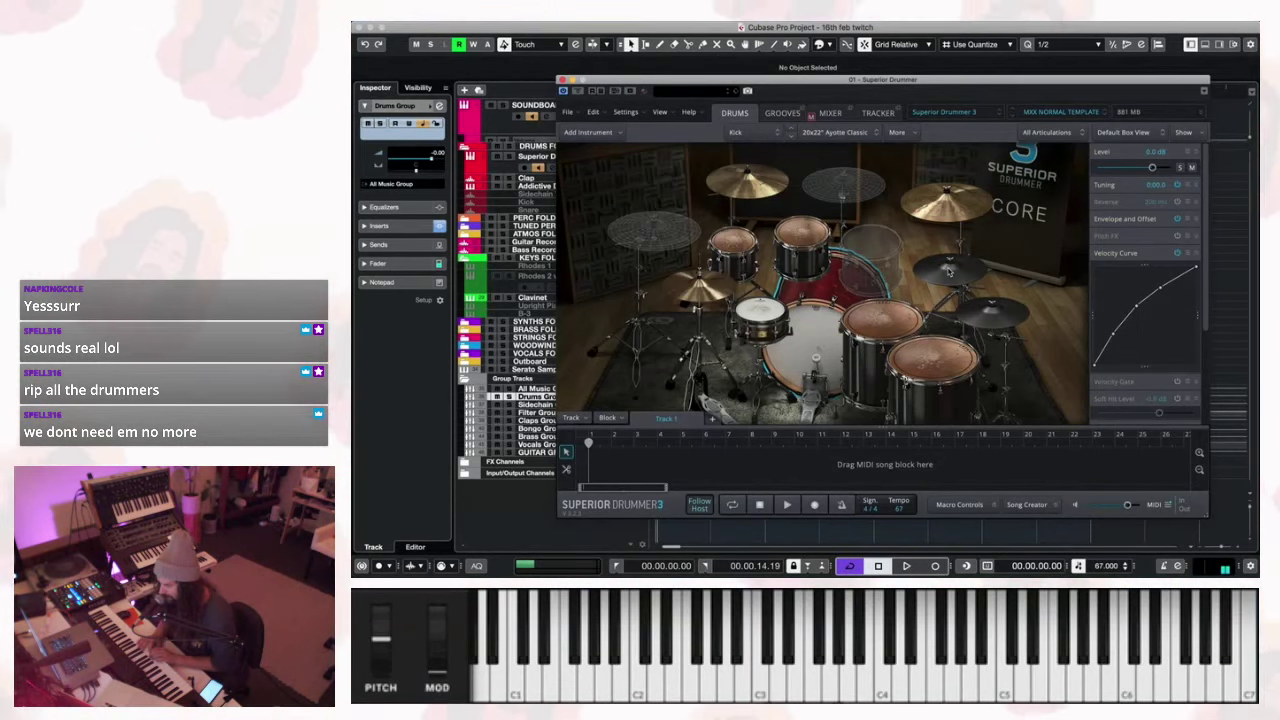
pyautogui.click(830, 112)
pyautogui.hscroll(5, 838, 411)
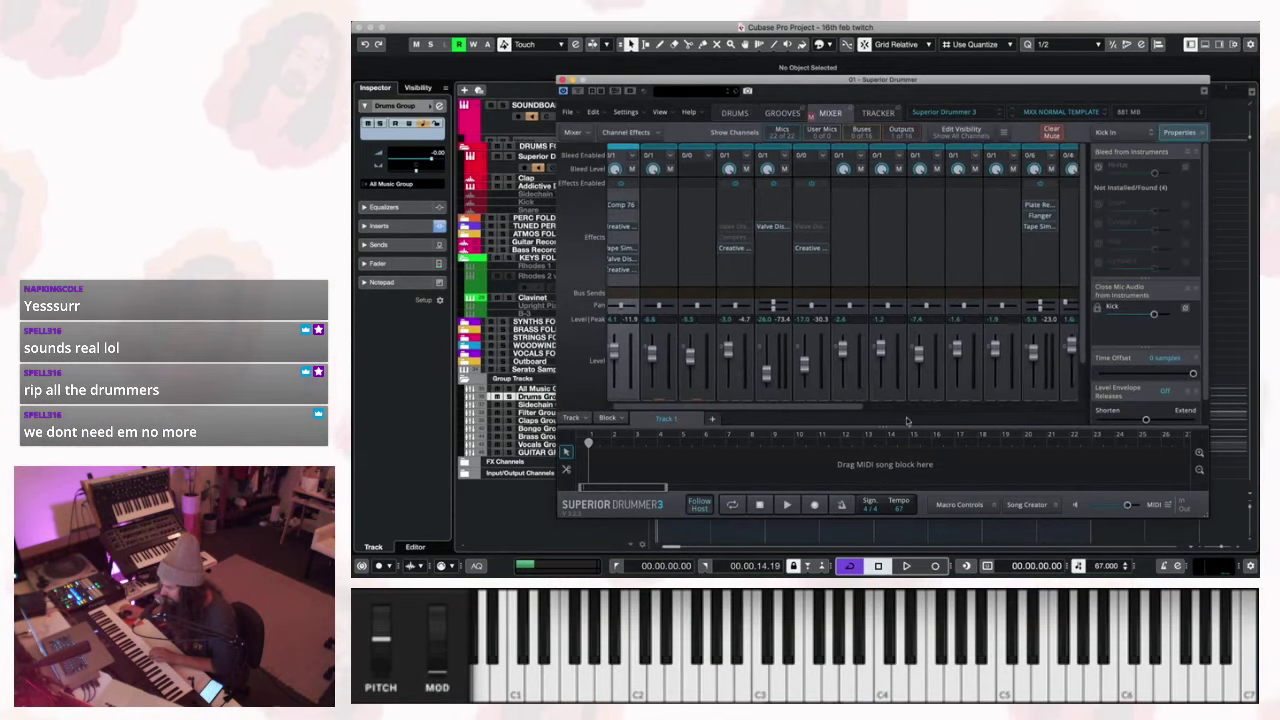
pyautogui.scroll(-2, 842, 407)
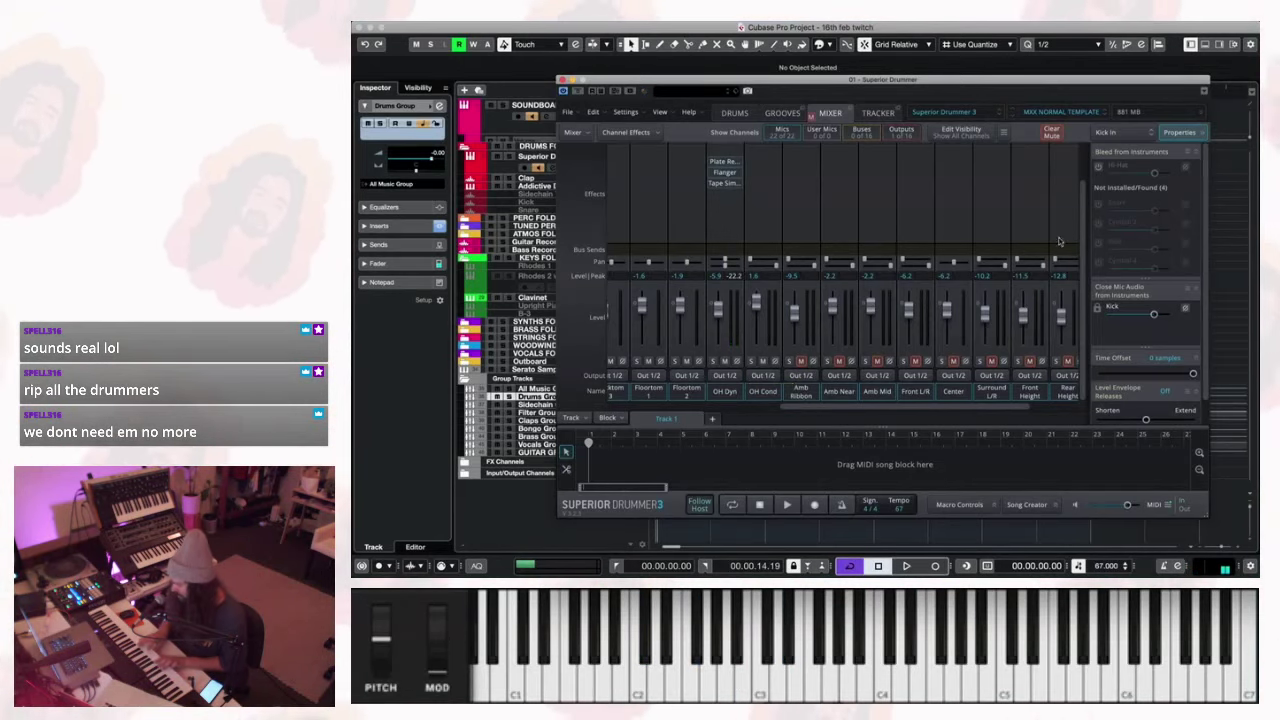
# Load the MXX ULTRALITE KIT TEMPLATE user preset in Superior Drummer, return to the drum kit view and close the instrument editor.
pyautogui.click(1064, 115)
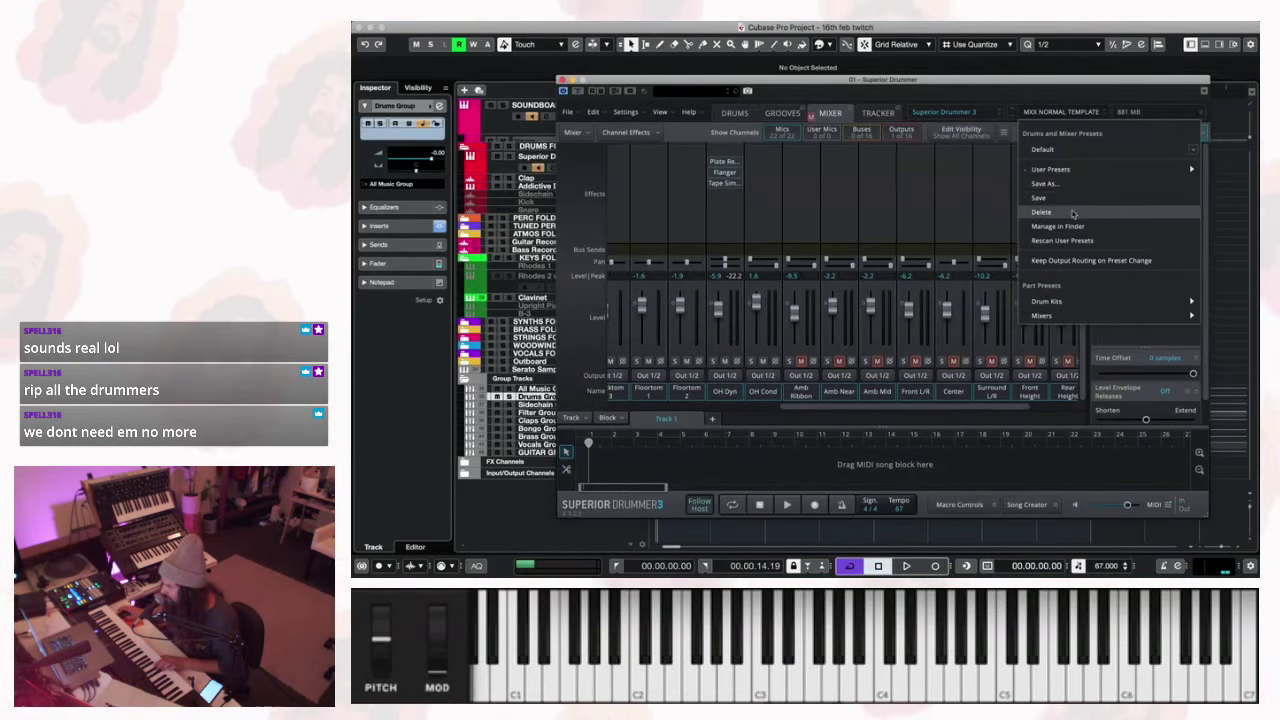
pyautogui.moveTo(1050, 169)
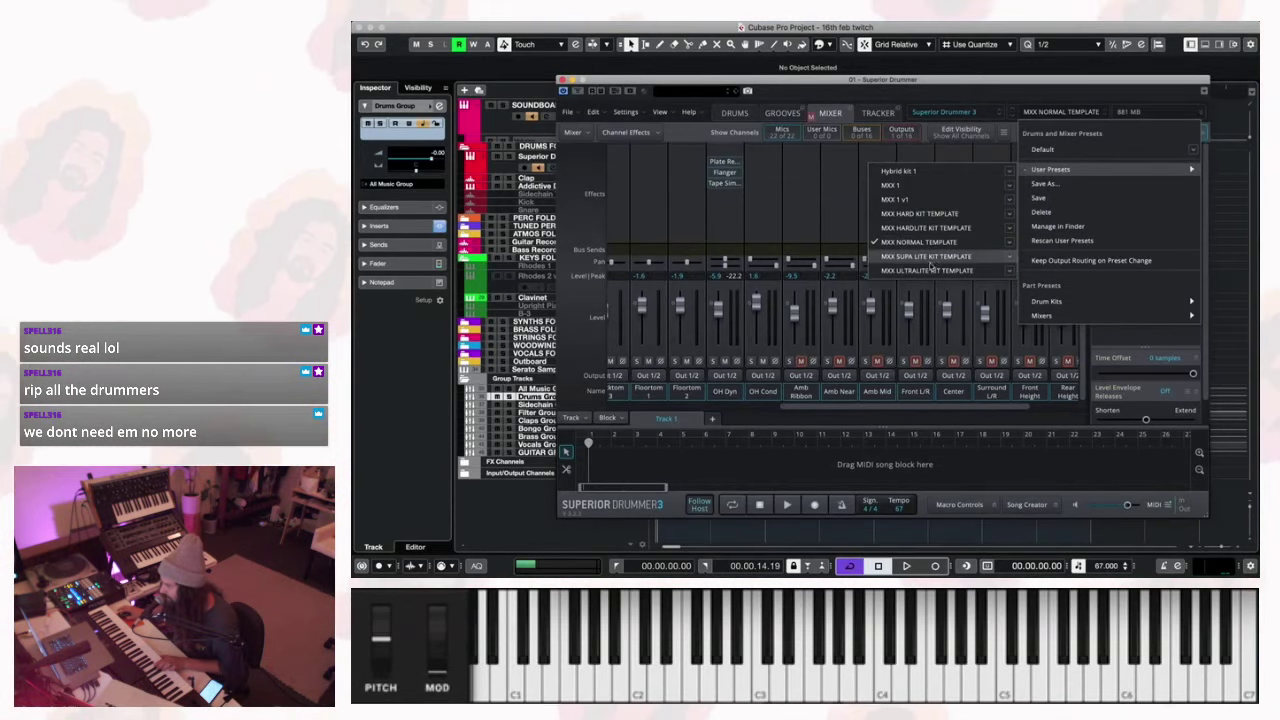
pyautogui.click(920, 271)
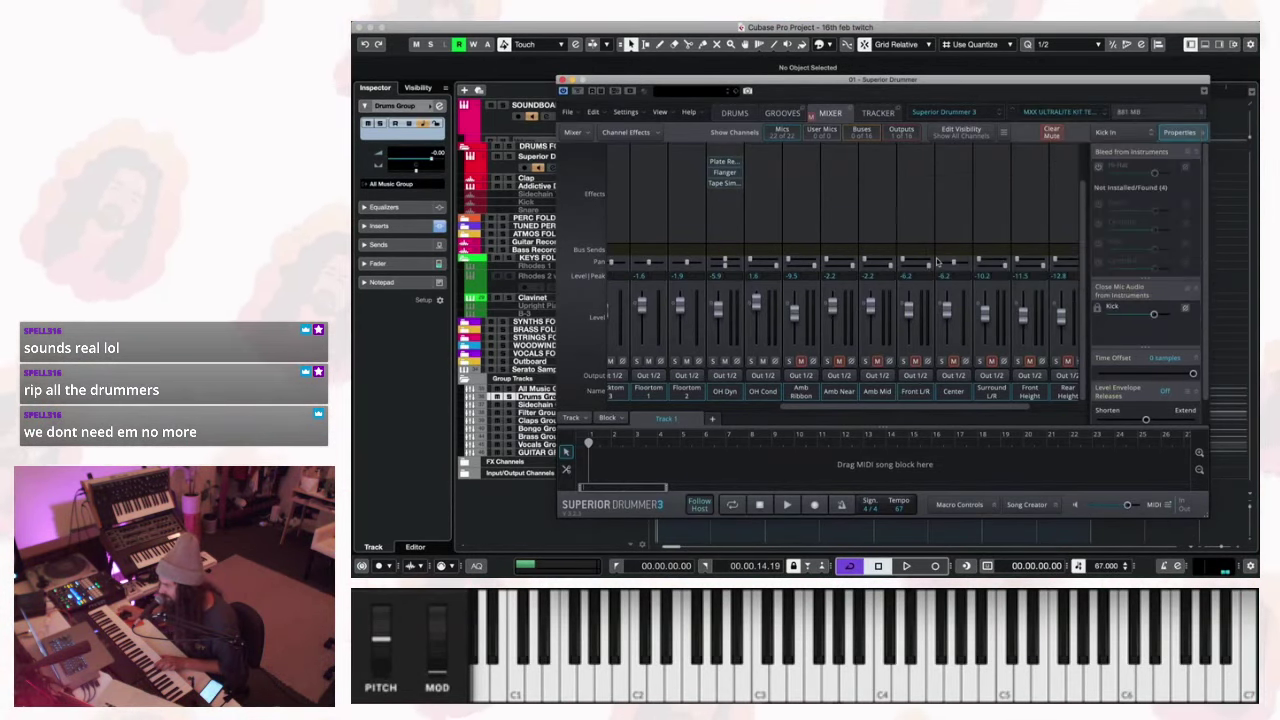
pyautogui.click(735, 113)
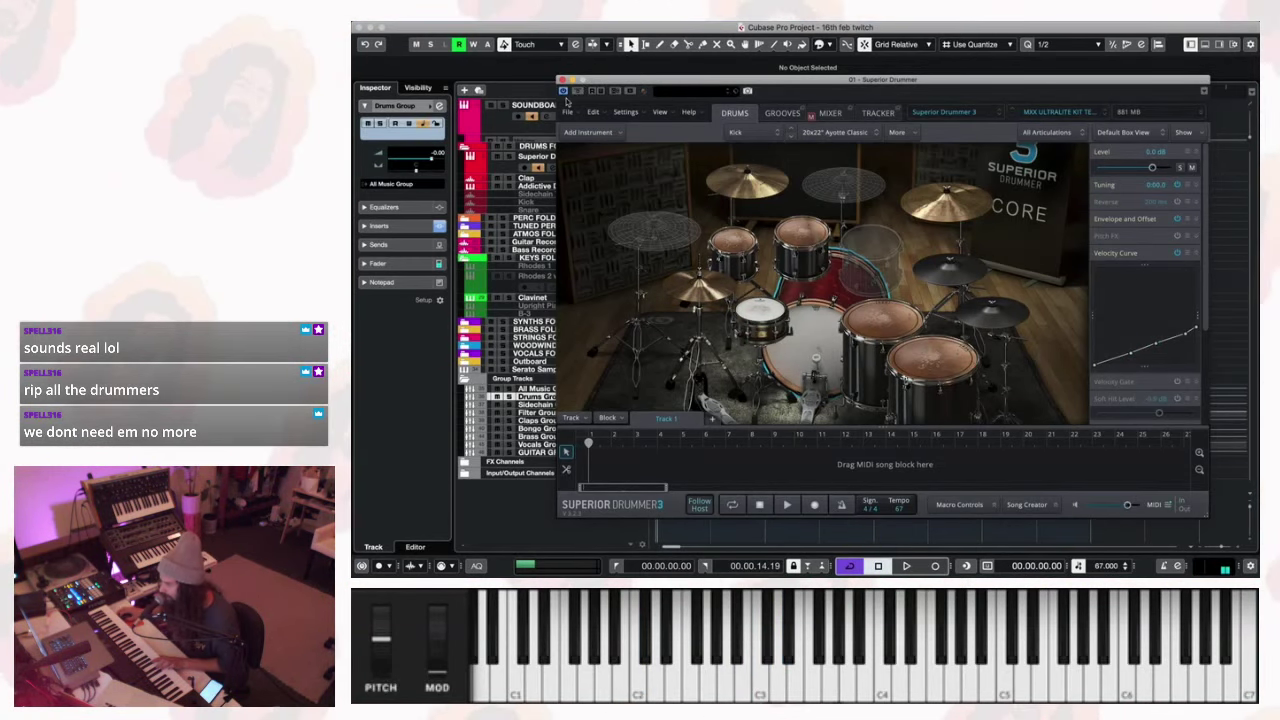
pyautogui.click(562, 79)
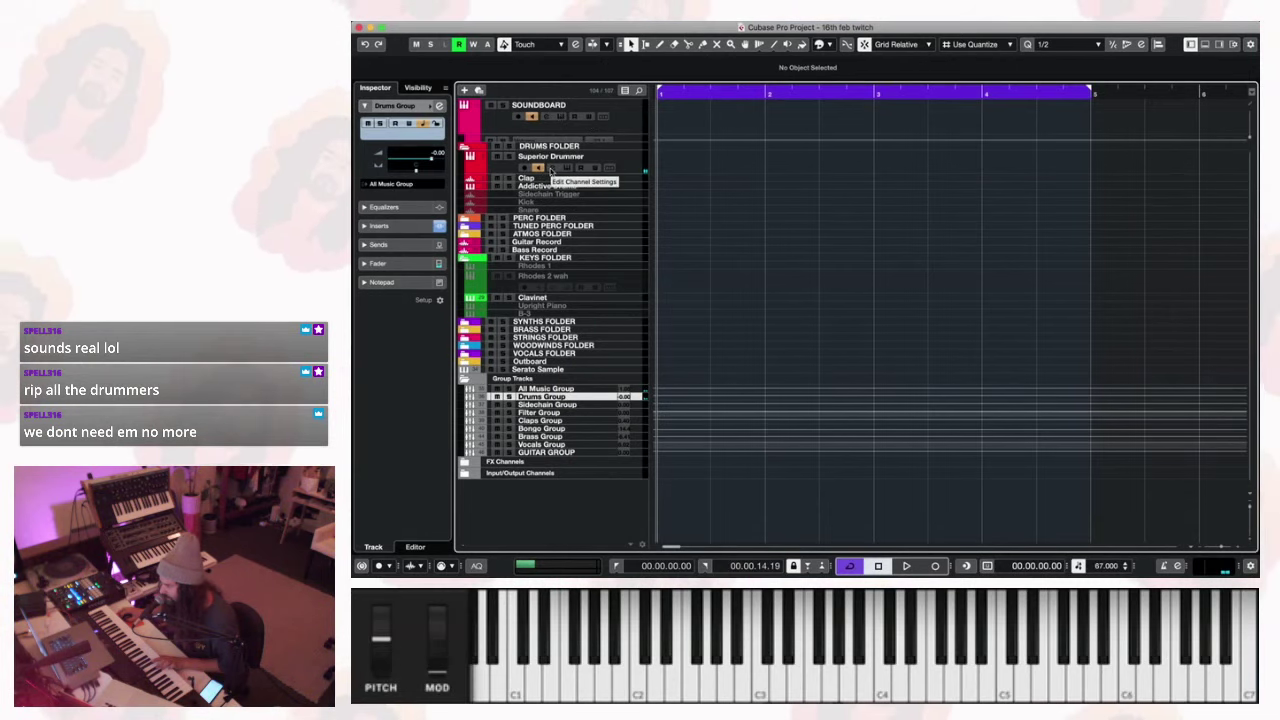
# In the Superior Drummer channel settings, bypass the second EVE insert, activate the first one and close the settings.
pyautogui.click(549, 171)
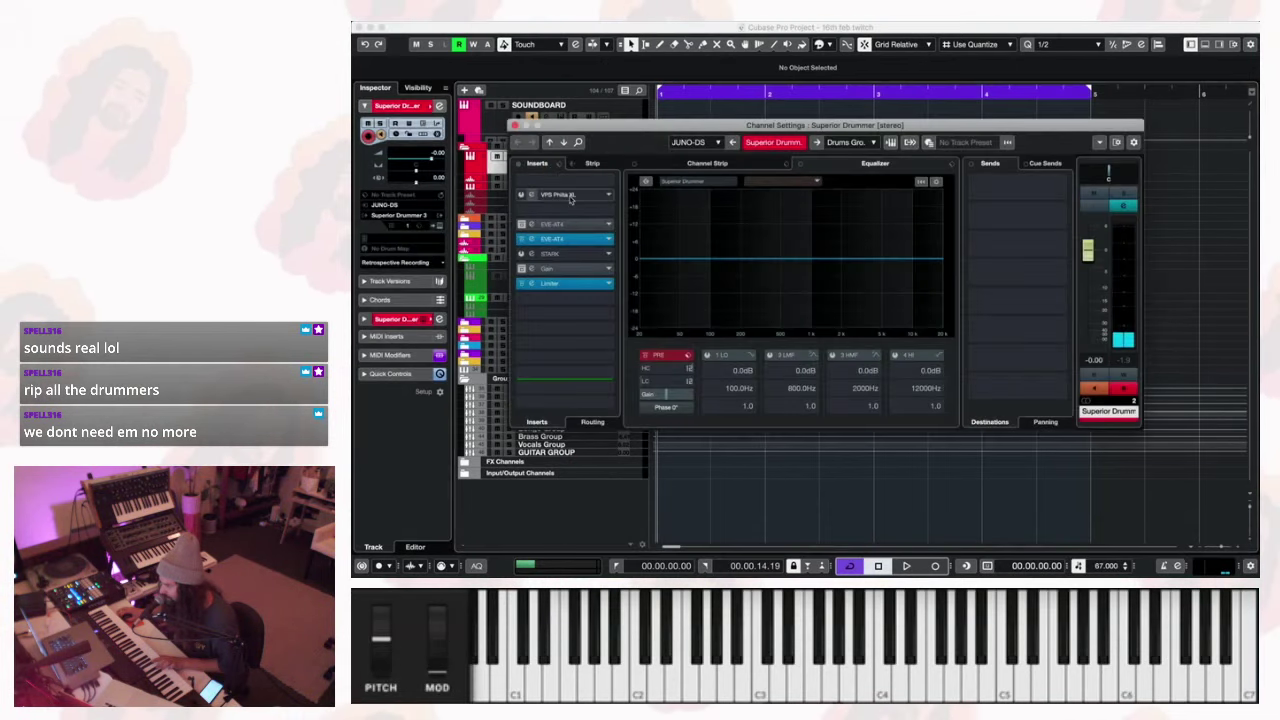
pyautogui.click(522, 243)
pyautogui.click(521, 224)
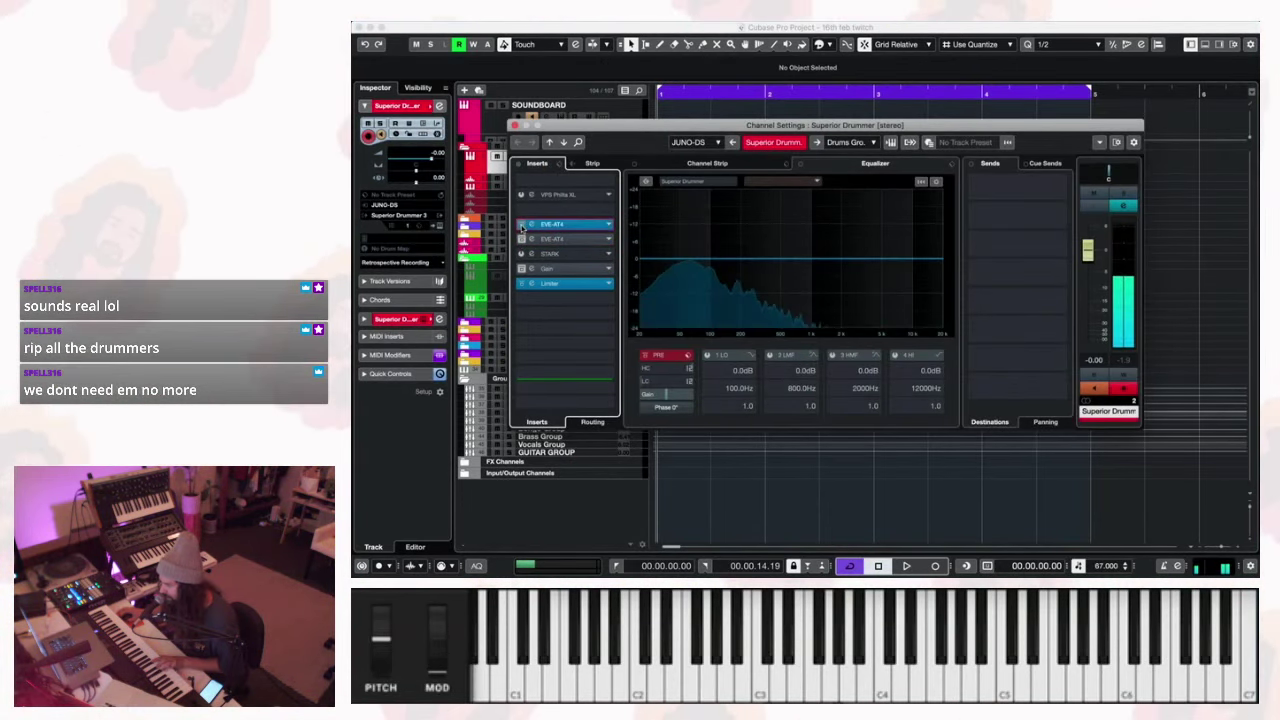
pyautogui.click(513, 125)
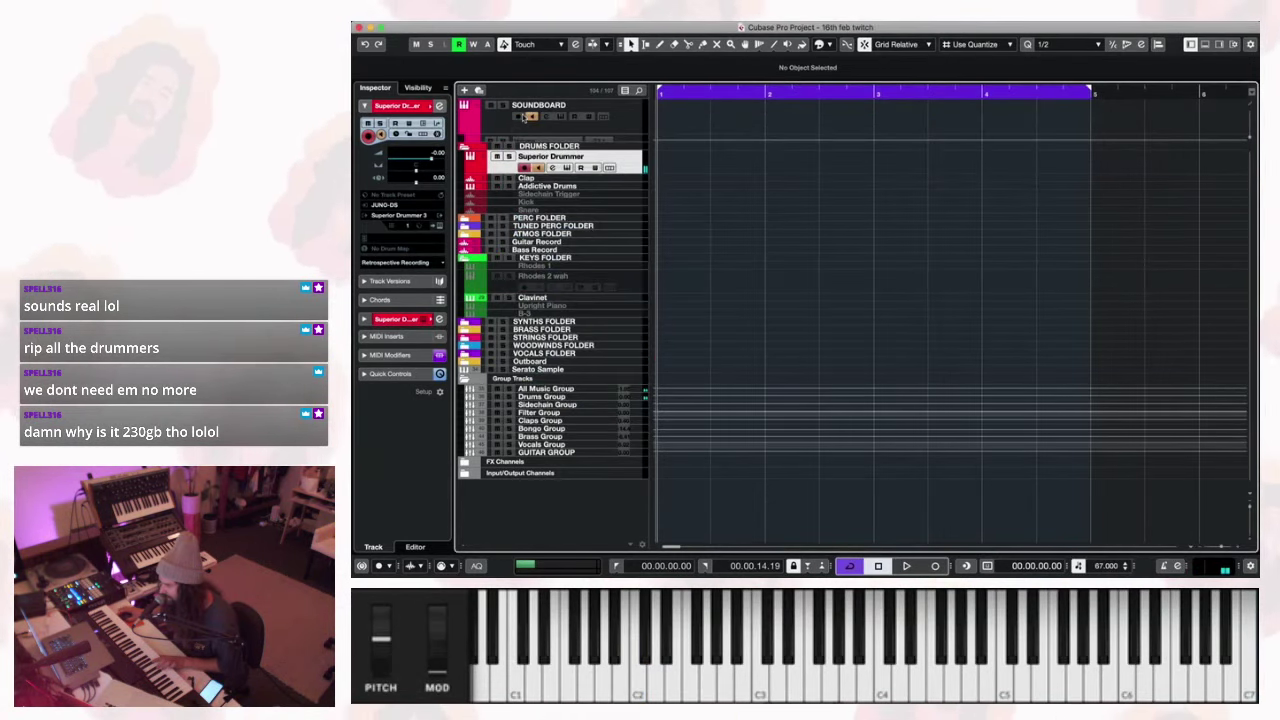
# Reopen the Superior Drummer editor, inspect its mixer channels through to the output channel and close the editor.
pyautogui.click(568, 169)
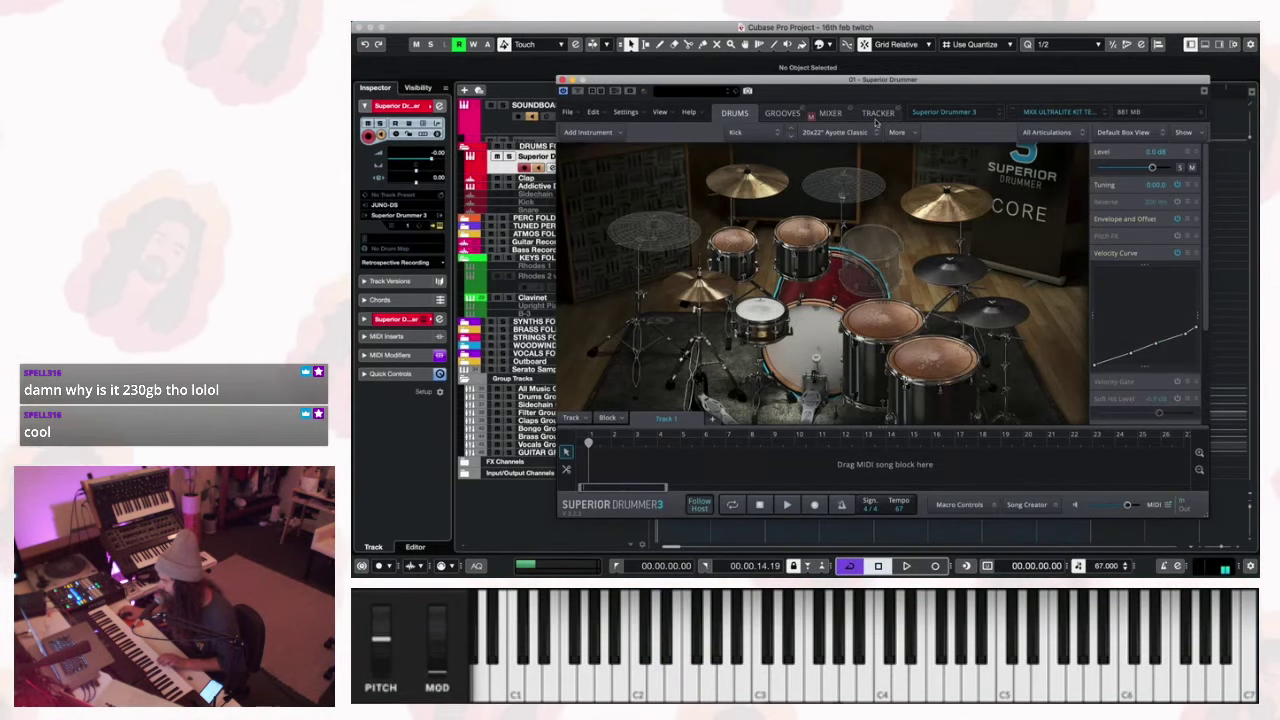
pyautogui.click(830, 114)
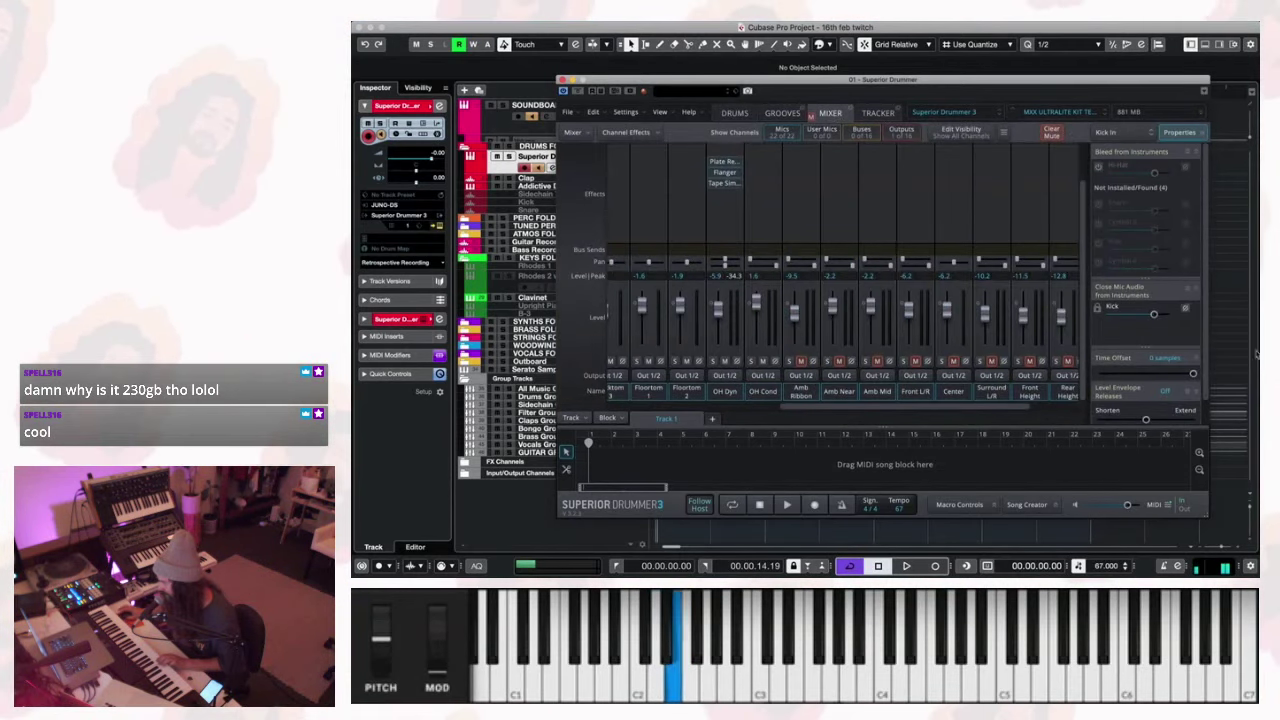
pyautogui.hscroll(4, 1095, 338)
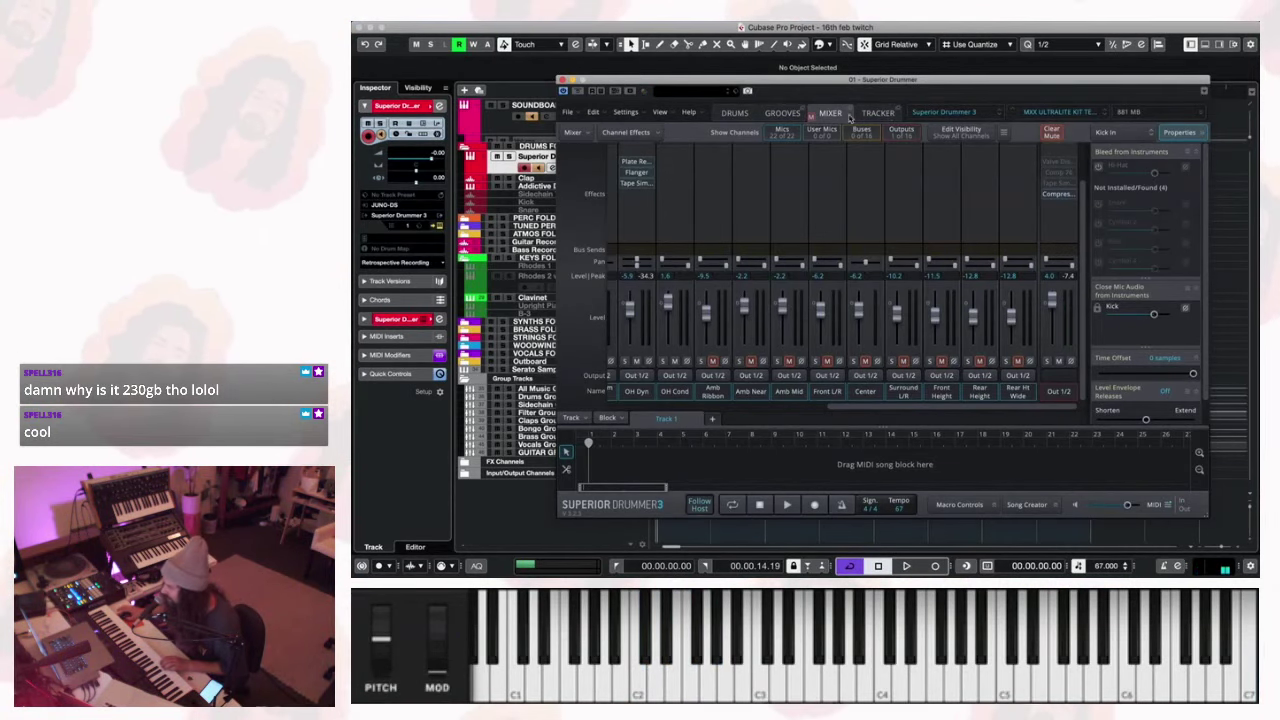
pyautogui.click(562, 79)
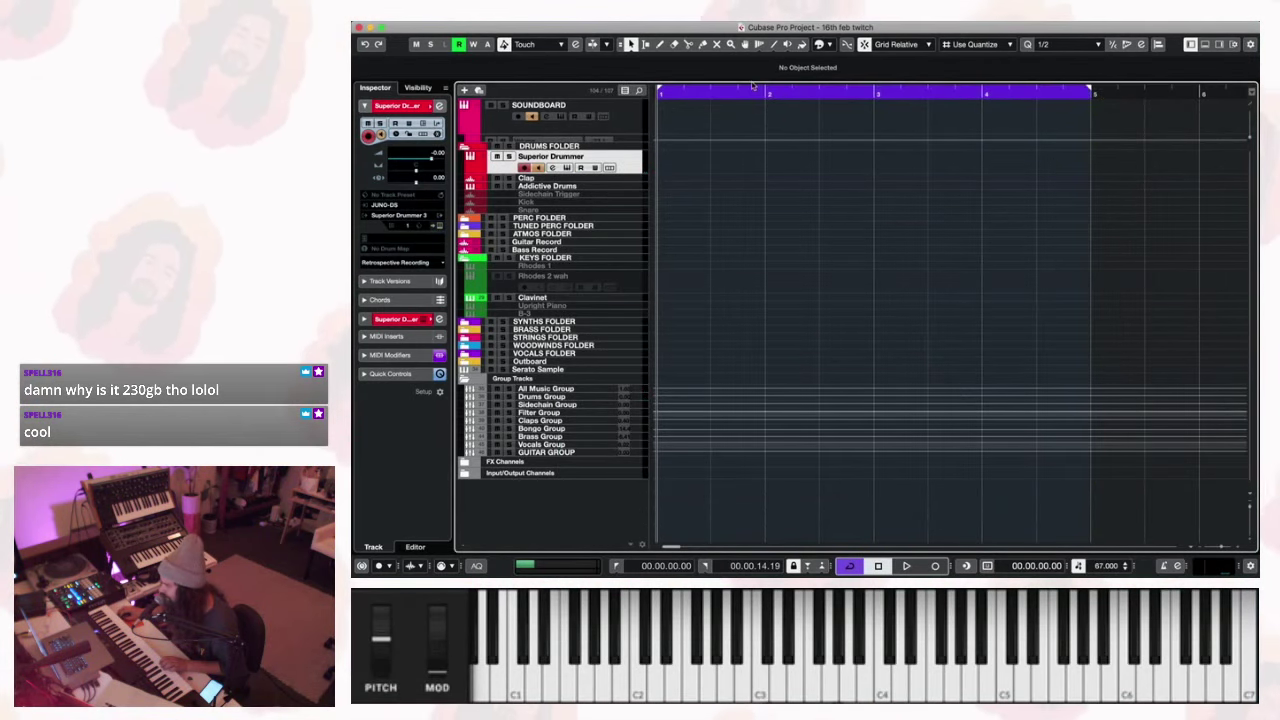
# Collapse the cycle range to the project start and record a drum take on the Superior Drummer track from bar 3.
pyautogui.moveTo(1090, 92); pyautogui.dragTo(658, 92)
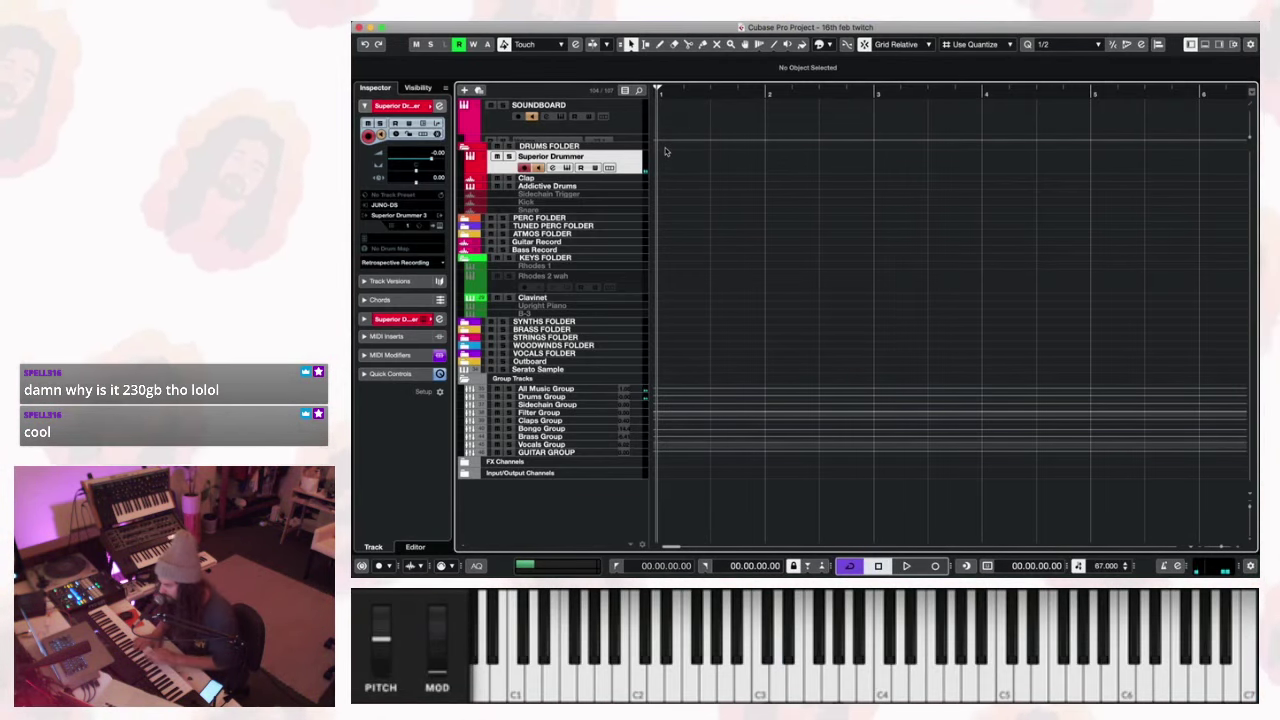
pyautogui.press('space')
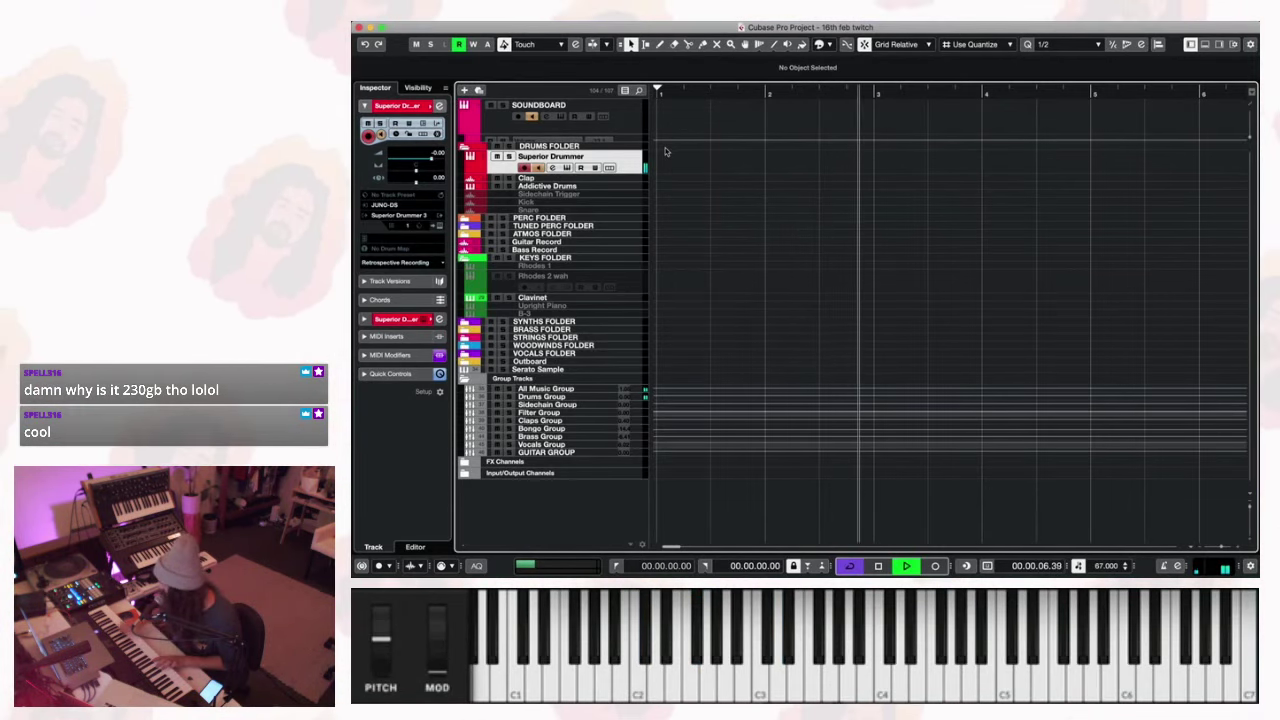
pyautogui.press('KP_Multiply')
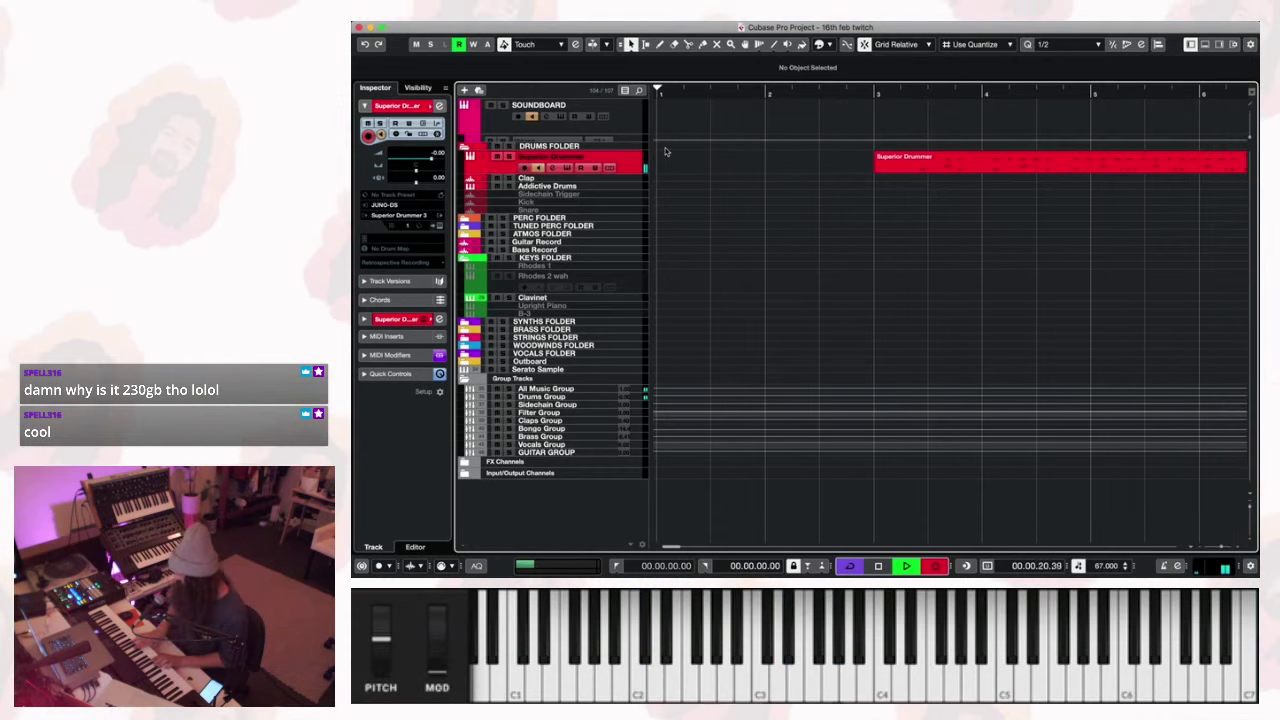
pyautogui.press('space')
# Trim the start of the recorded drum event, move it to 1.1.1.0 and play it back.
pyautogui.moveTo(888, 165); pyautogui.dragTo(1090, 168)
pyautogui.press('super+l')
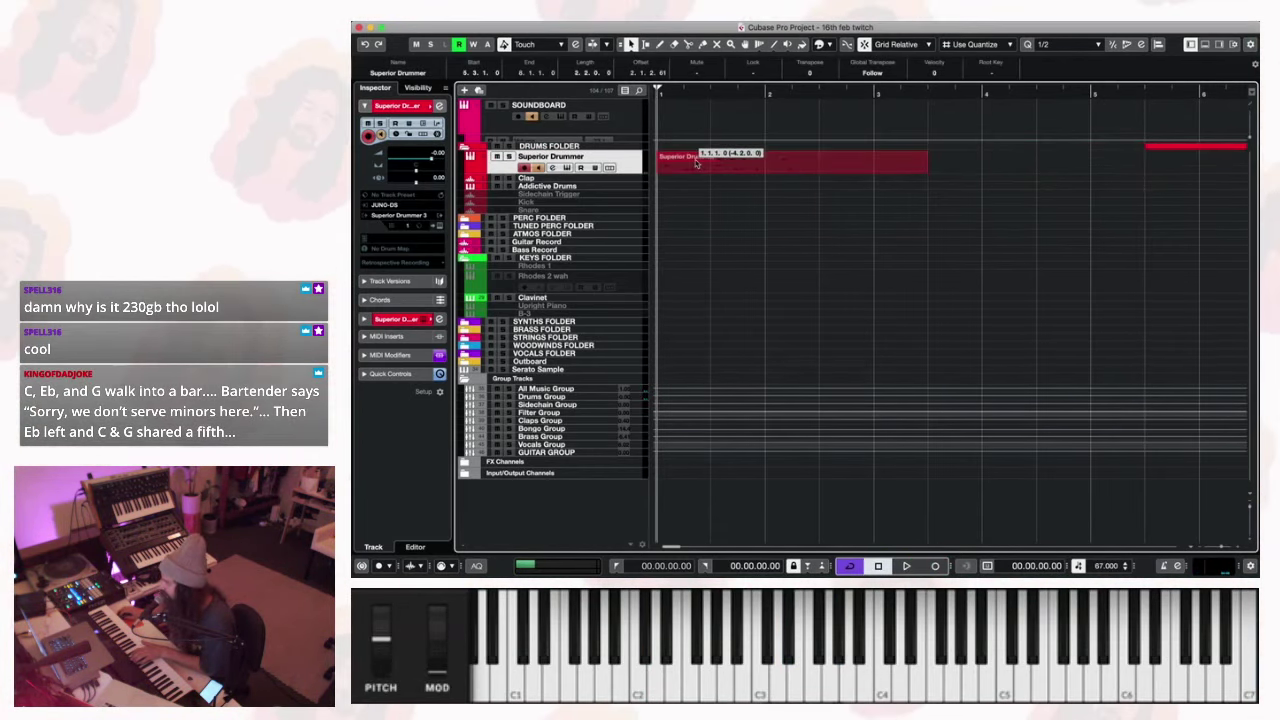
pyautogui.press('space')
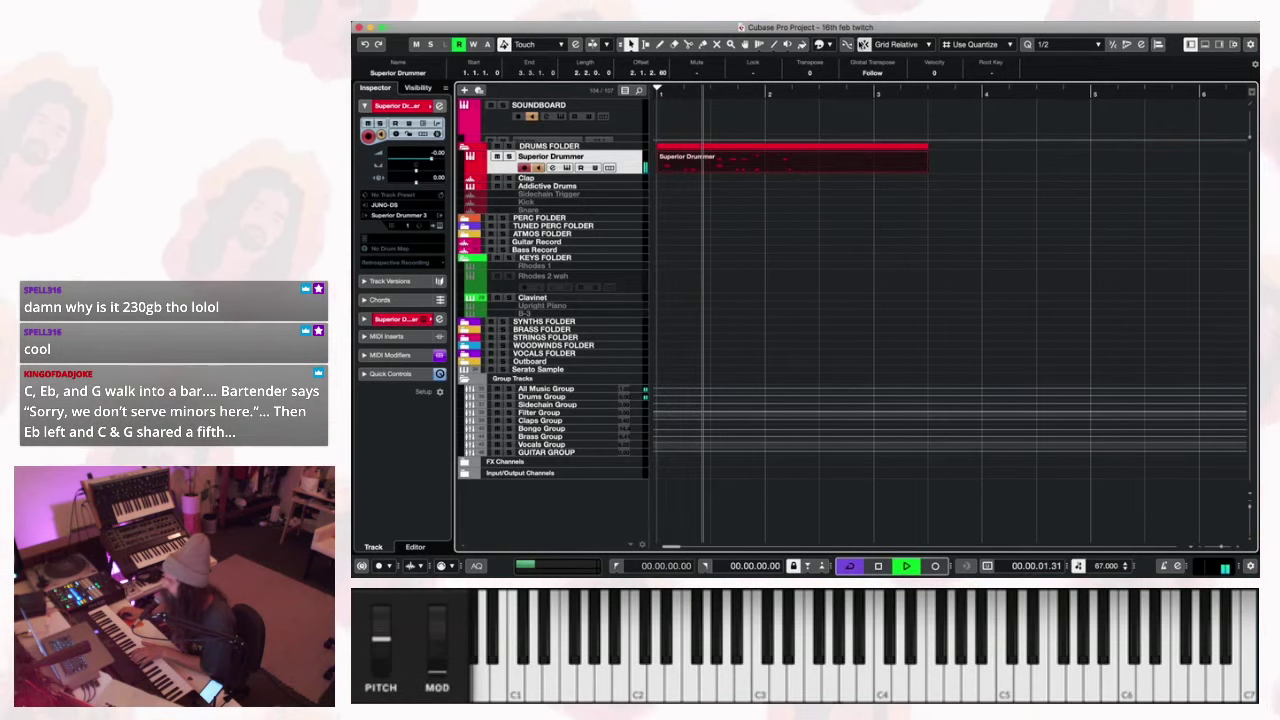
# Make the Superior Drummer track taller, extend the drum event's start to recover earlier notes and audition it.
pyautogui.moveTo(630, 172); pyautogui.dragTo(669, 261)
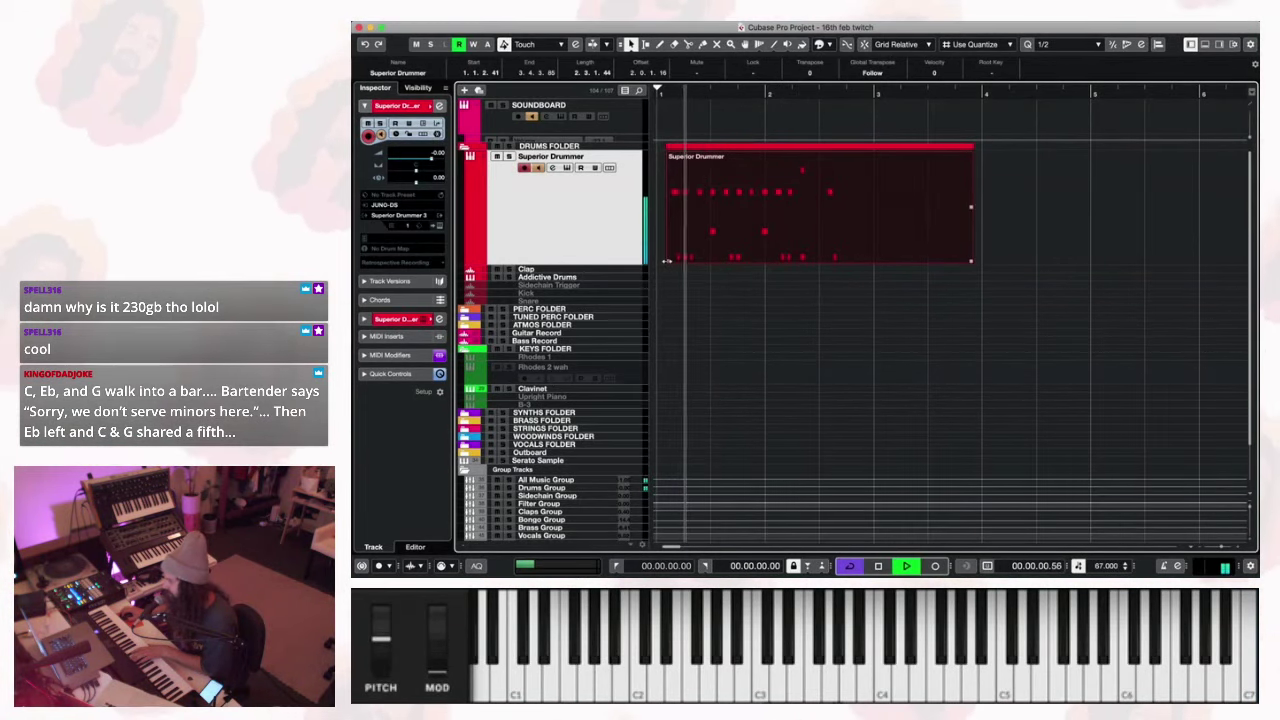
pyautogui.moveTo(669, 261)
pyautogui.mouseDown()
pyautogui.moveTo(656, 261)
pyautogui.moveTo(742, 258)
pyautogui.moveTo(686, 265)
pyautogui.mouseUp()
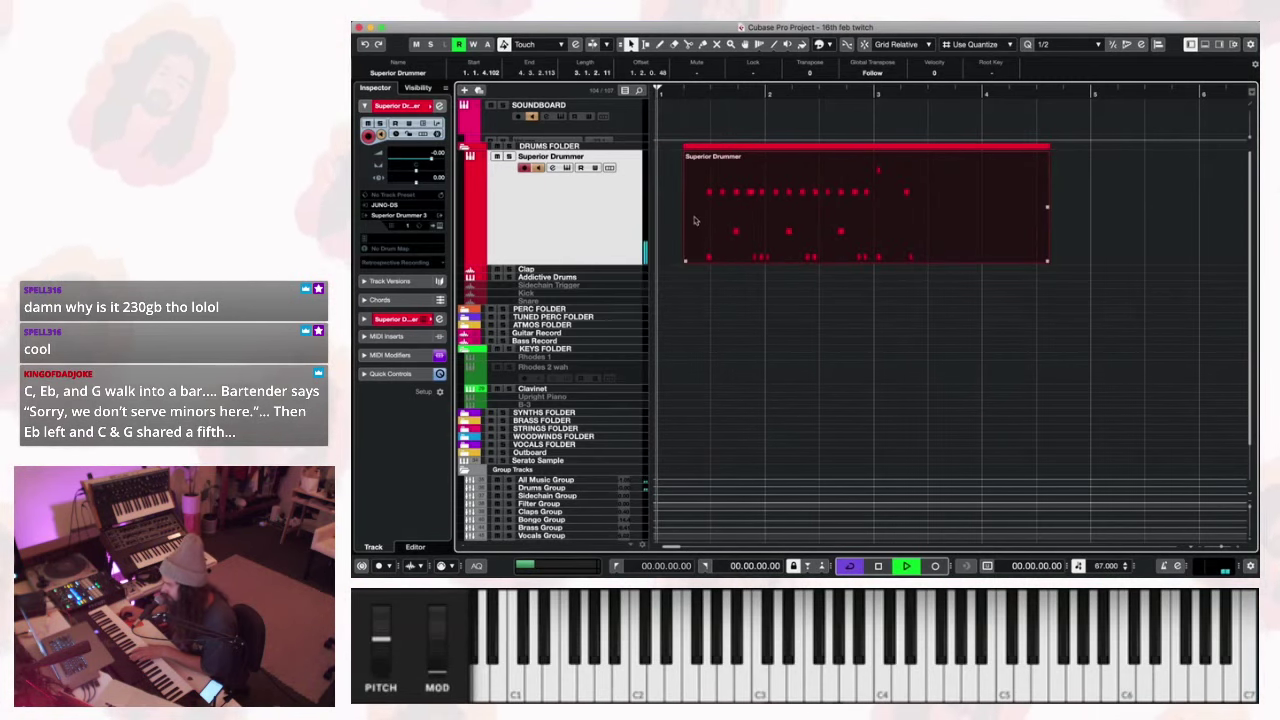
pyautogui.press('space')
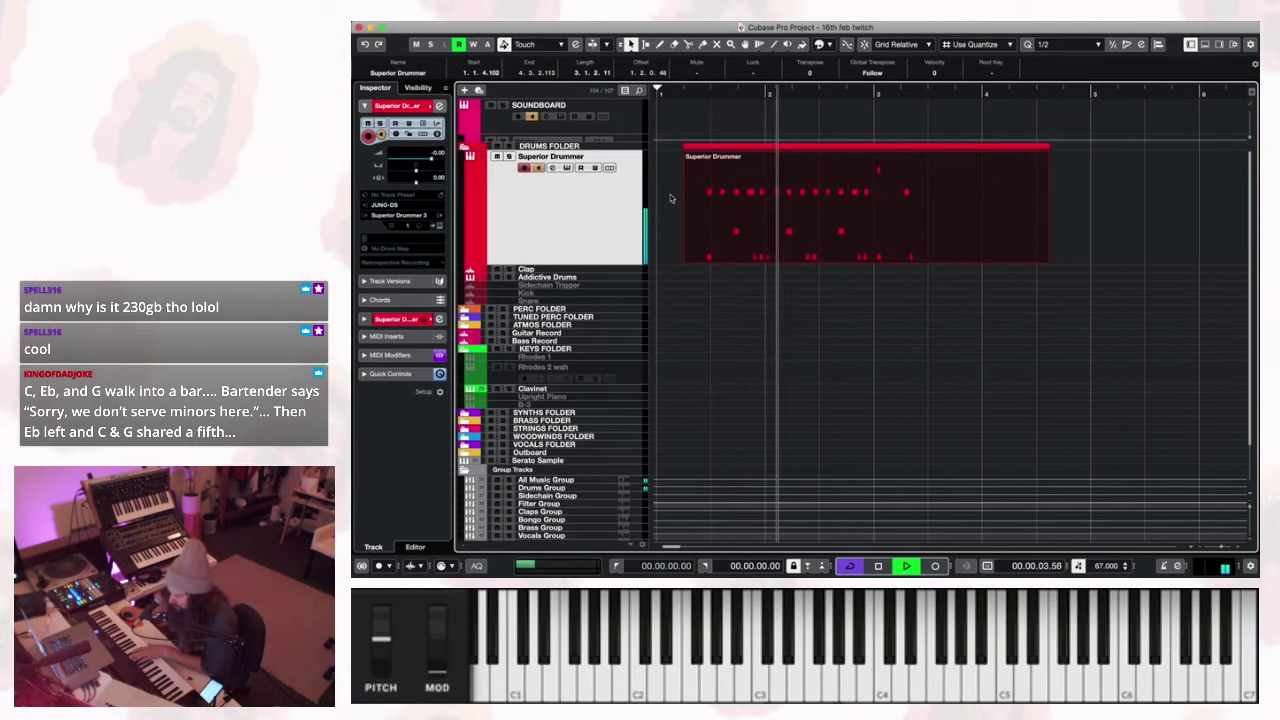
pyautogui.press('space')
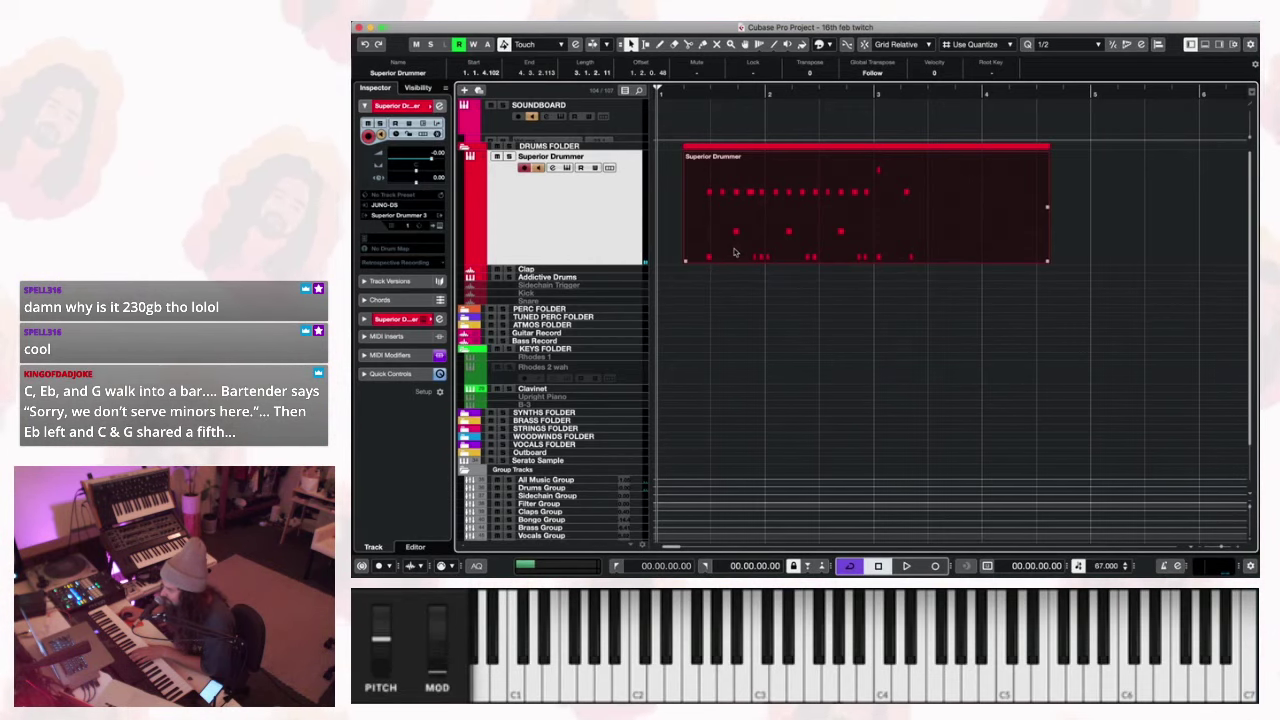
# Trim the drum event's start tightly to its first hit, align it to 1.1.1.0 and check it in playback.
pyautogui.moveTo(686, 261); pyautogui.dragTo(695, 230)
pyautogui.press('space')
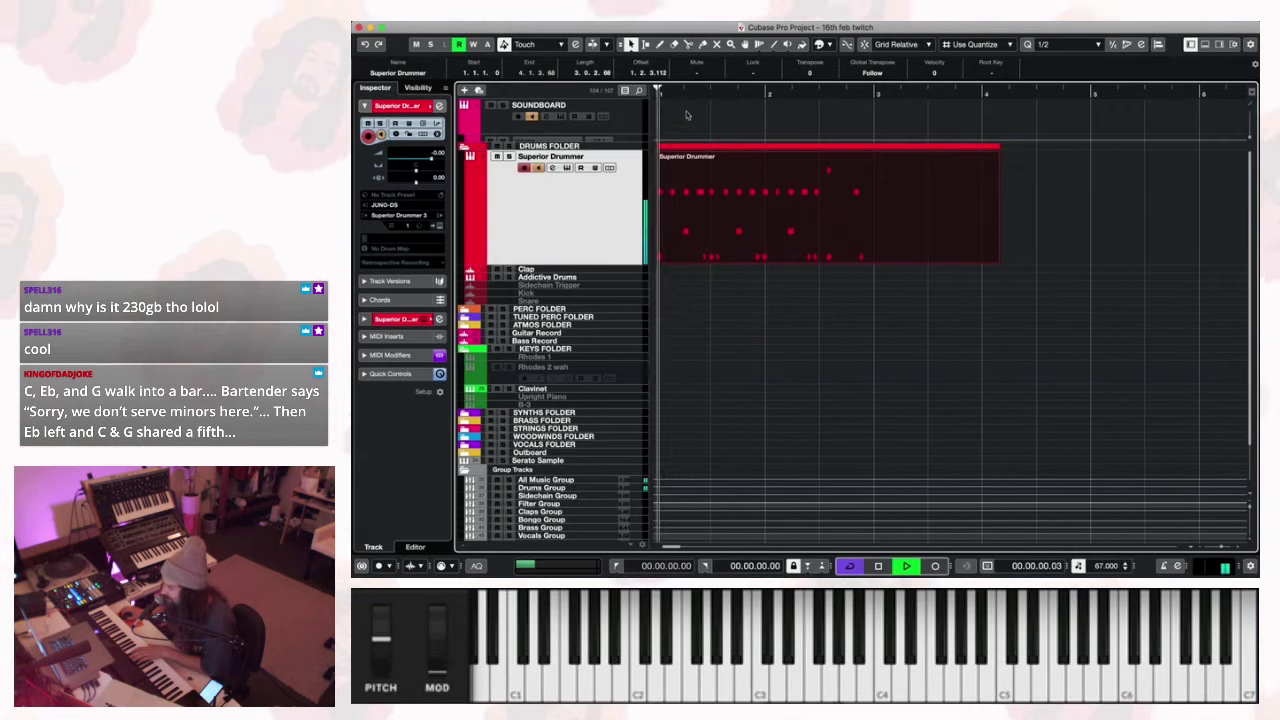
pyautogui.press('h')
pyautogui.press('h')
pyautogui.press('h')
pyautogui.press('h')
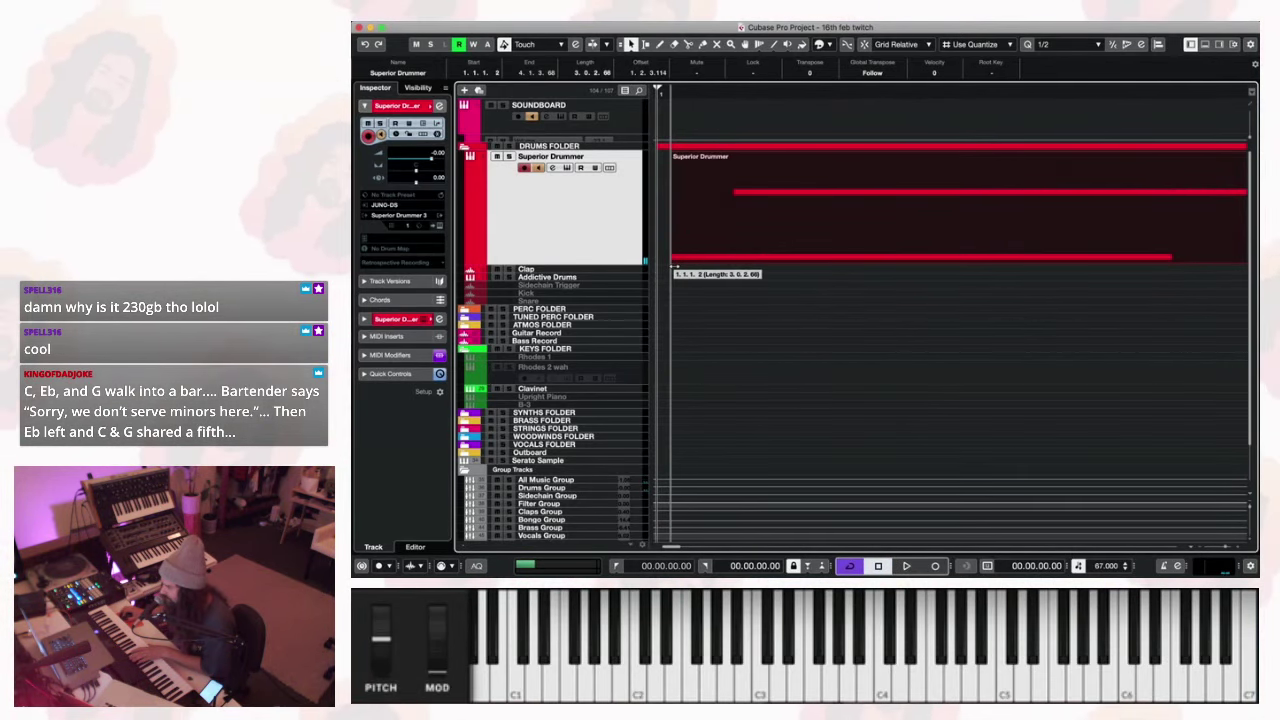
pyautogui.press('space')
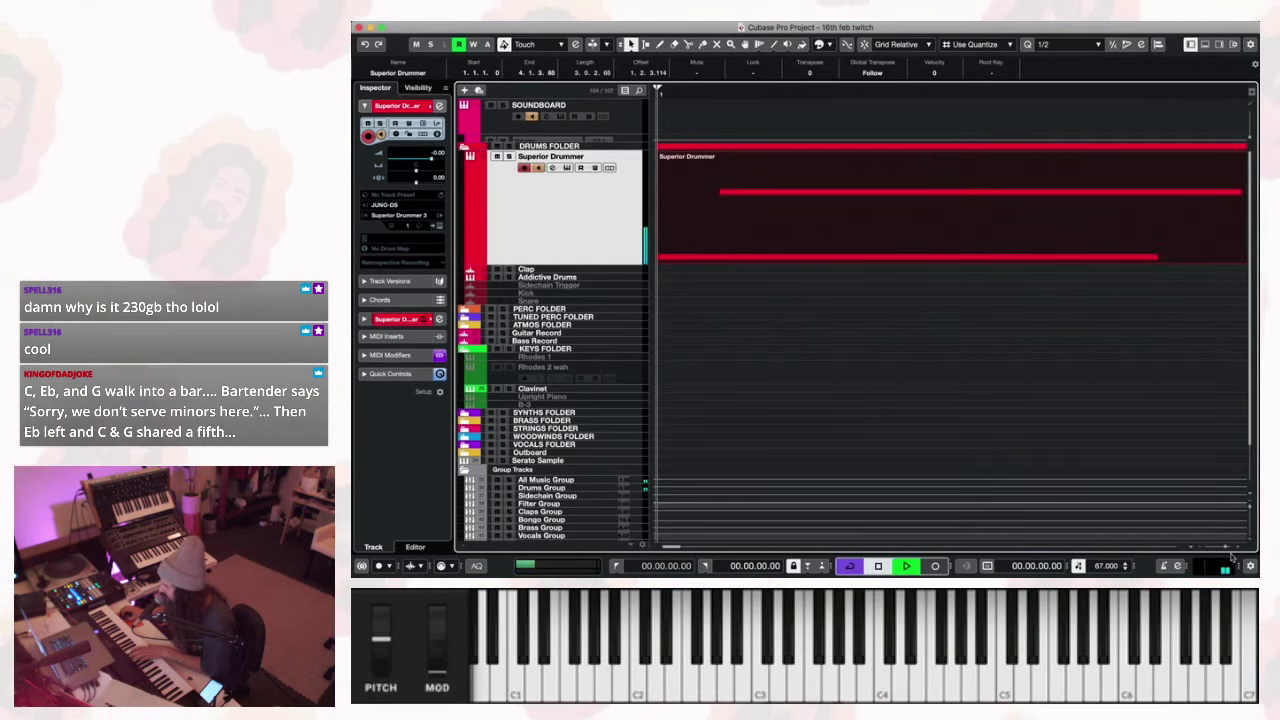
pyautogui.press('space')
pyautogui.moveTo(1230, 557)
pyautogui.mouseDown()
pyautogui.moveTo(1222, 549)
pyautogui.moveTo(1236, 552)
pyautogui.mouseUp()
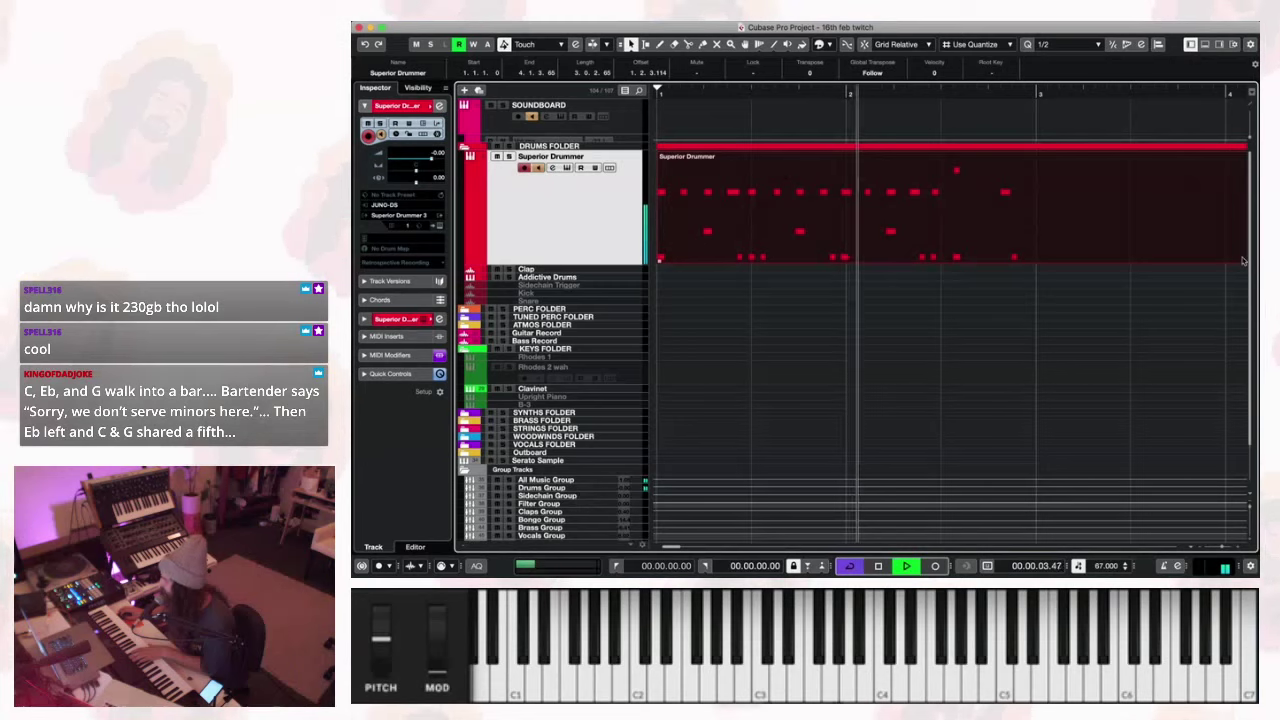
# Shorten the drum event's end to 2.4.4.19, set the cycle range to the event and audition the loop.
pyautogui.moveTo(1246, 259); pyautogui.dragTo(1019, 262)
pyautogui.press('space')
pyautogui.press('space')
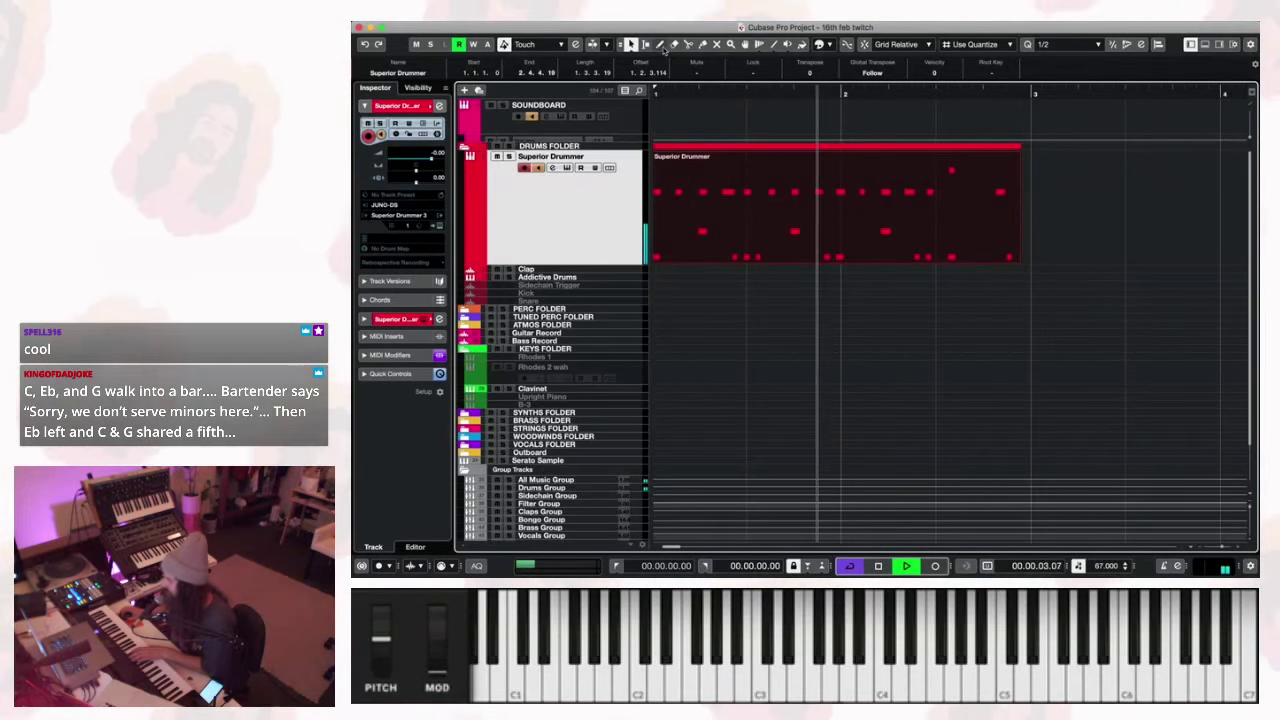
pyautogui.press('p')
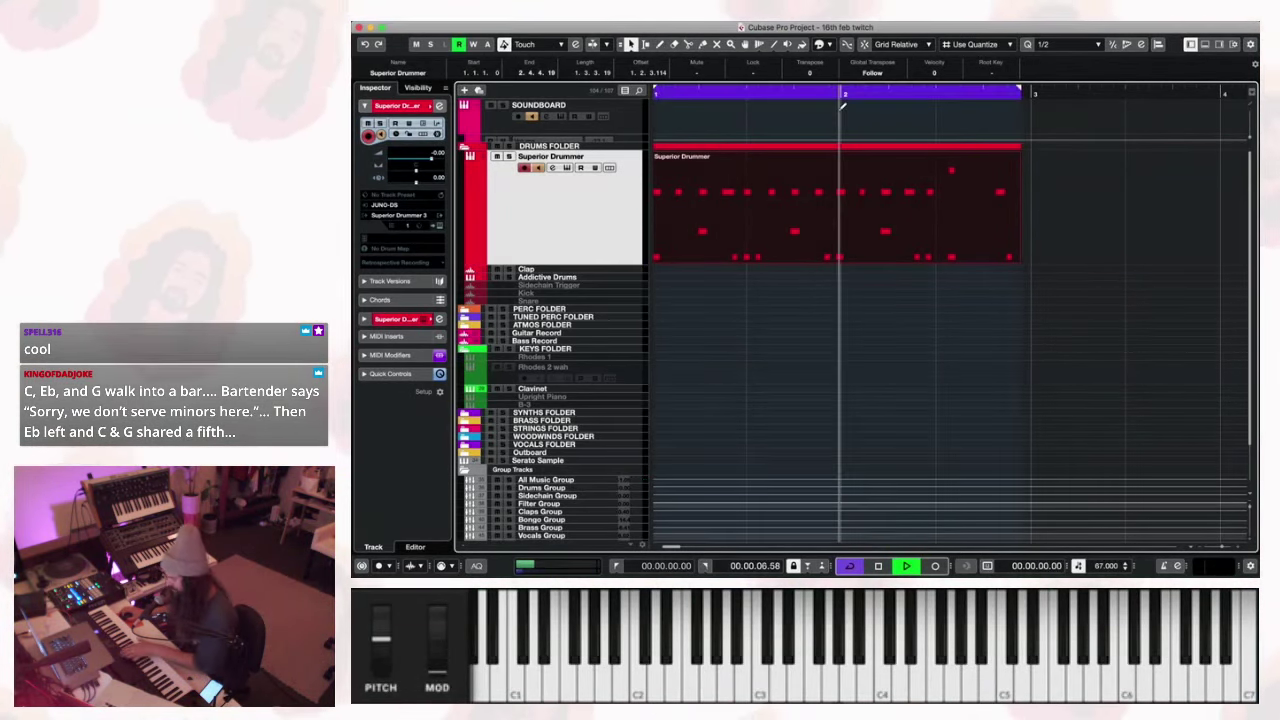
pyautogui.click(912, 95)
pyautogui.press('space')
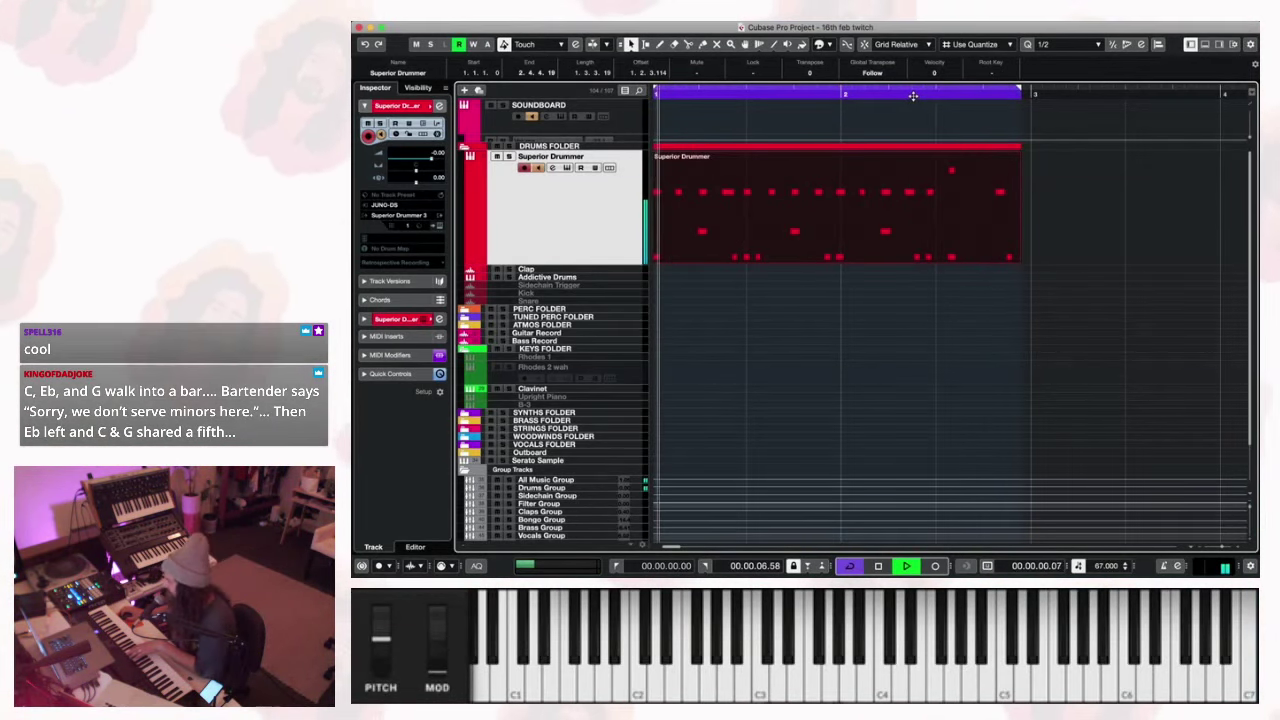
pyautogui.press('space')
# Trim the drum event's end to 2.4.3.104, match the cycle range to it and audition the loop point.
pyautogui.moveTo(1019, 260); pyautogui.dragTo(1015, 260)
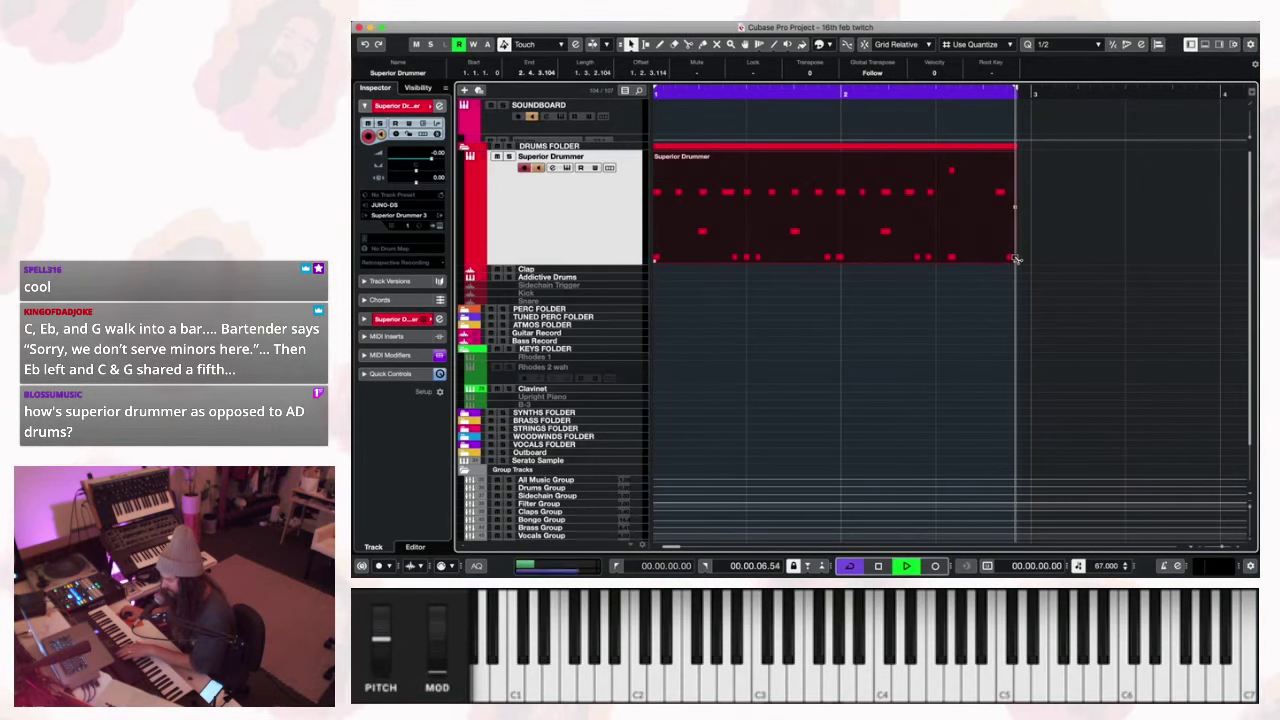
pyautogui.press('space')
pyautogui.click(956, 92)
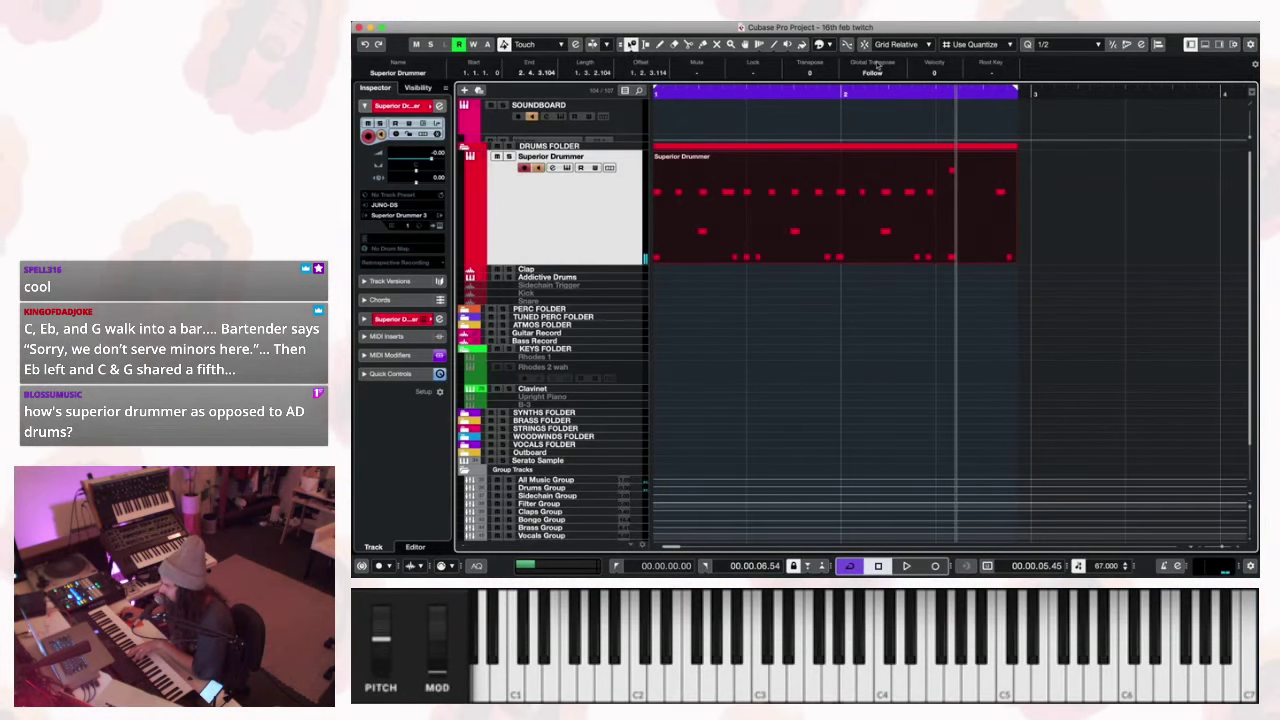
# Set the project tempo to 69 and time-stretch the drum event's end to just before bar 3.
pyautogui.click(1033, 356)
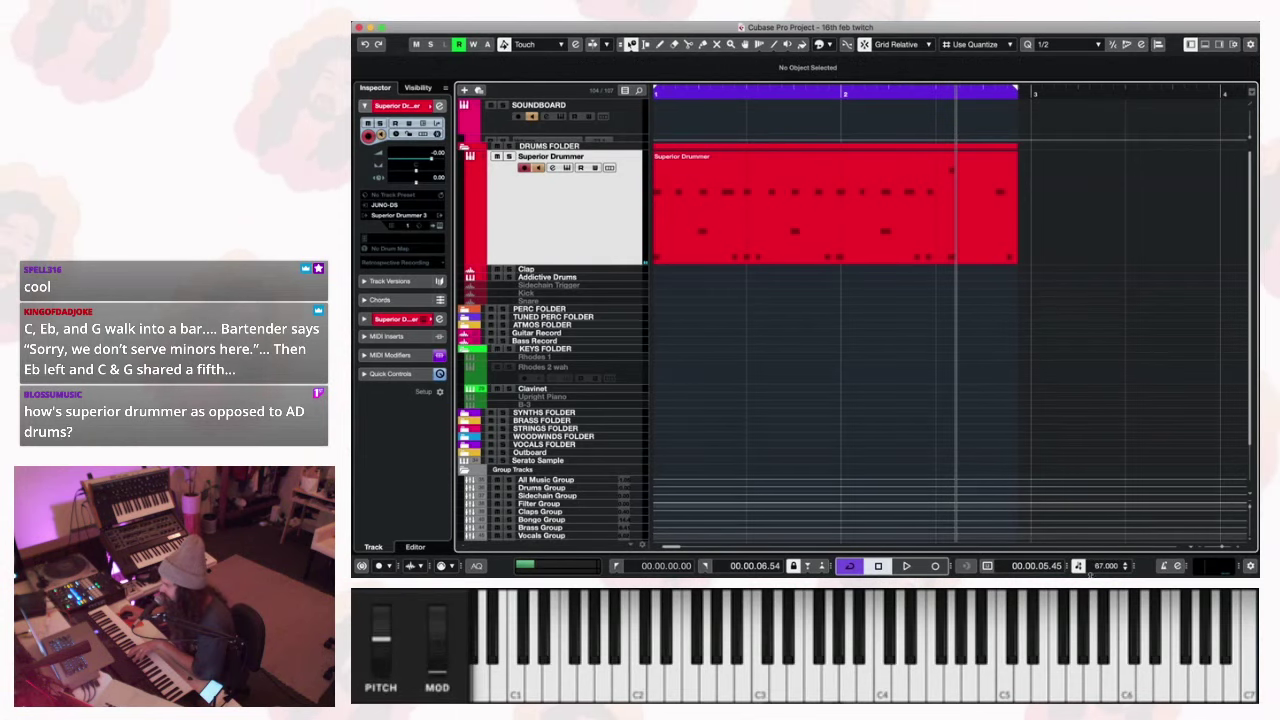
pyautogui.scroll(-1, 1103, 568)
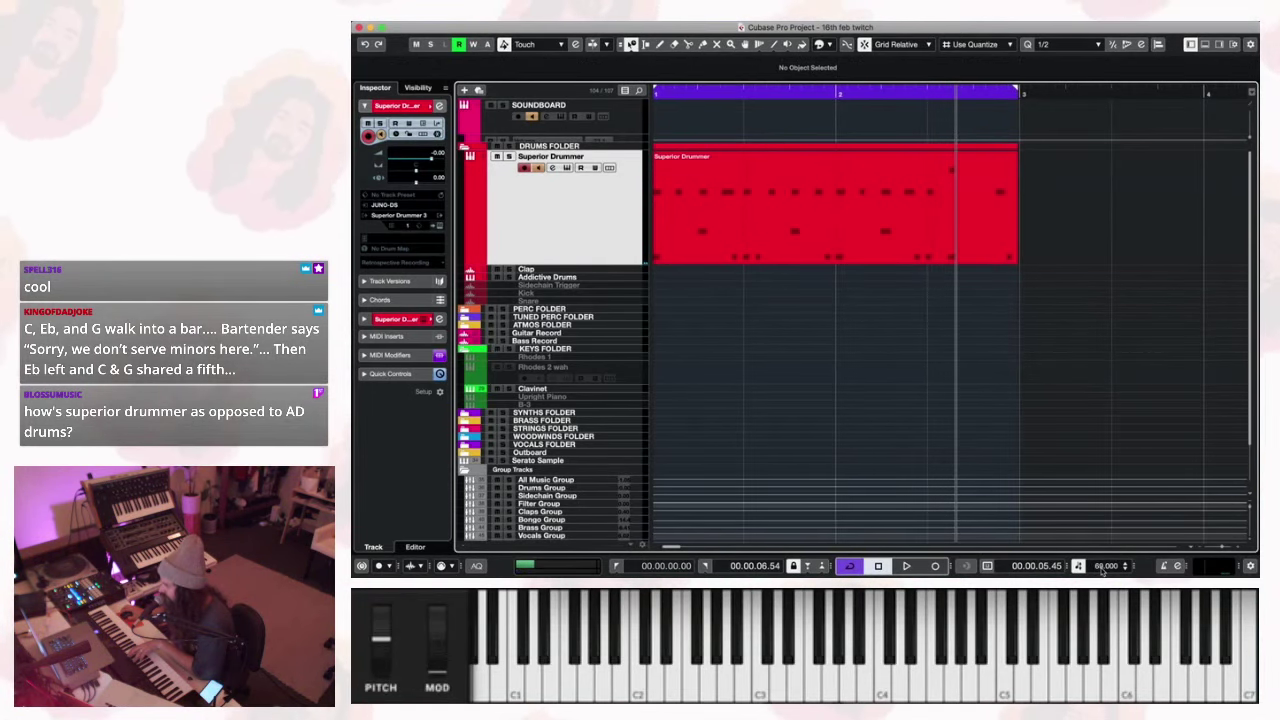
pyautogui.moveTo(1015, 262)
pyautogui.mouseDown()
pyautogui.moveTo(1080, 284)
pyautogui.moveTo(1012, 272)
pyautogui.mouseUp()
# Change the snap type to Grid, stretch the drum event's end to 3.1.1.0 and match the cycle range to it.
pyautogui.click(896, 44)
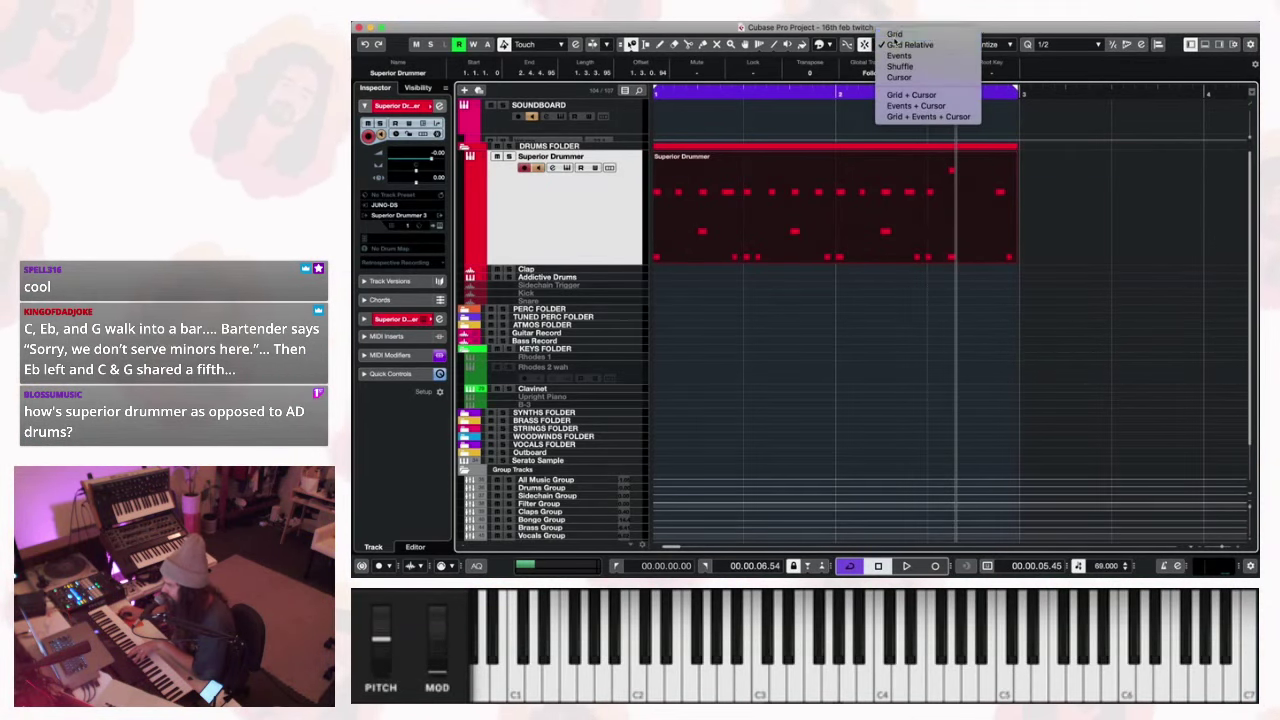
pyautogui.click(890, 36)
pyautogui.moveTo(1025, 270); pyautogui.dragTo(1029, 266)
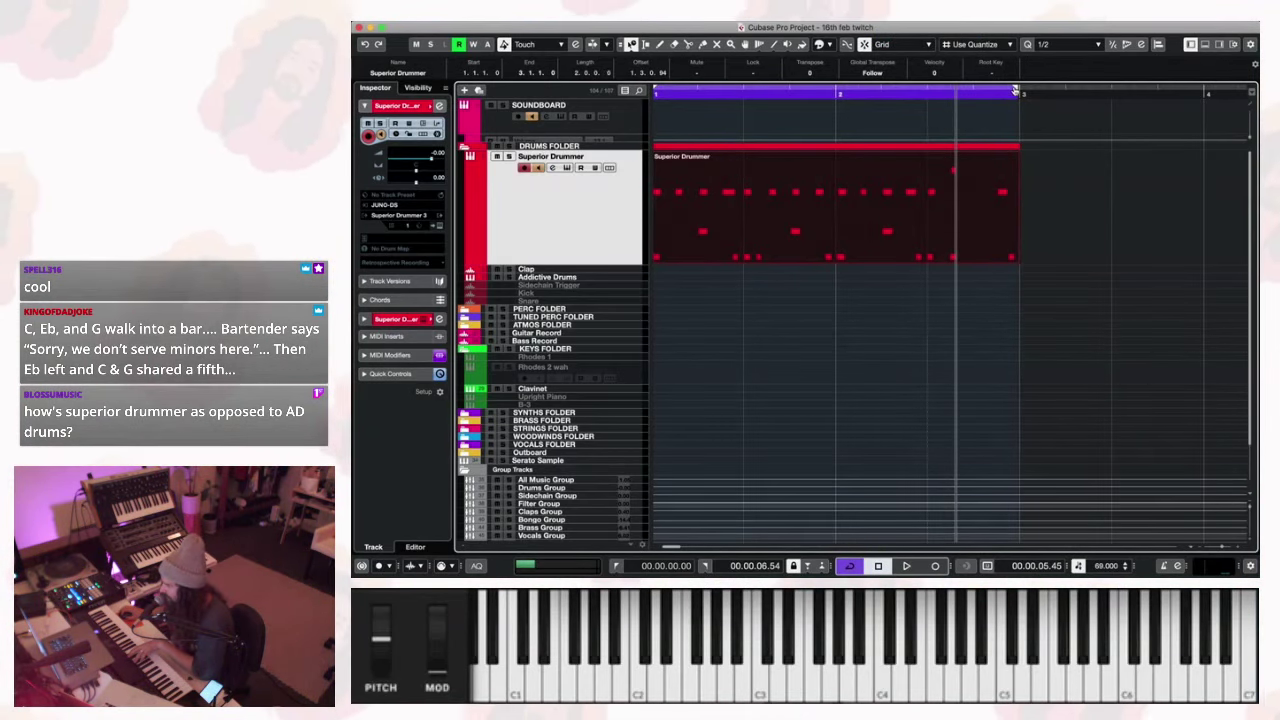
pyautogui.press('g')
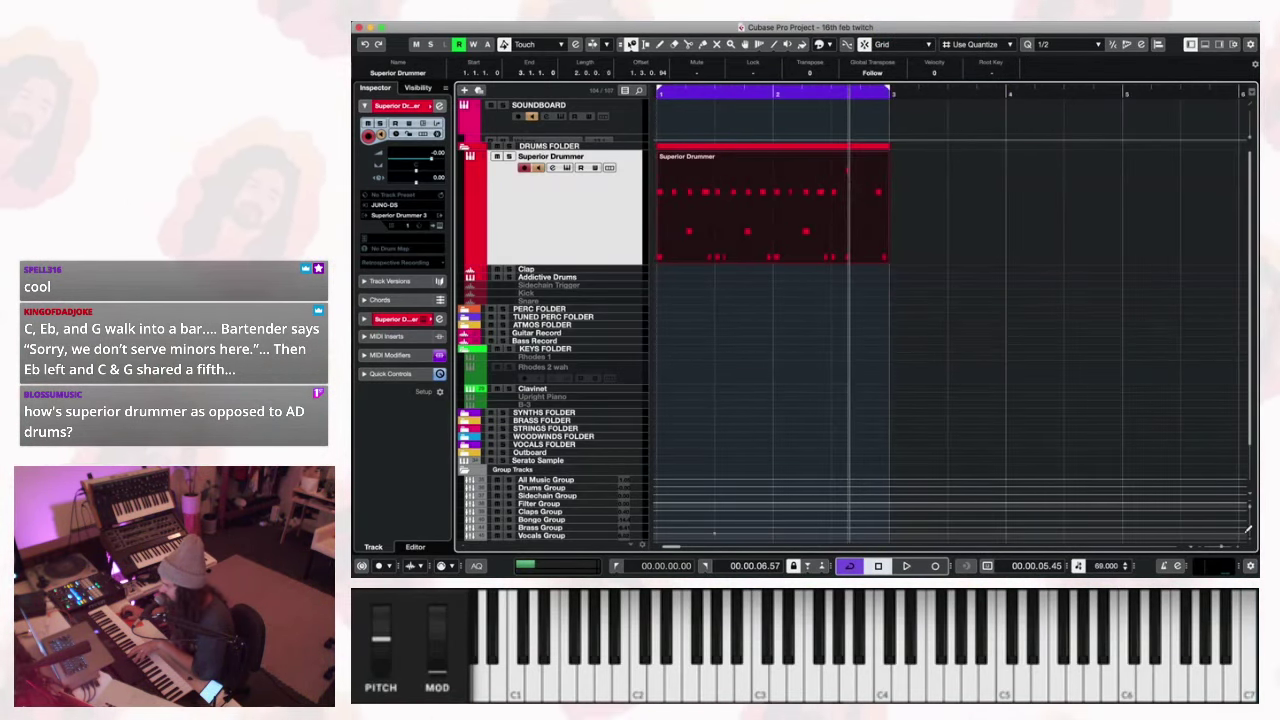
# Switch the object selection tool's resizing behaviour to Normal Sizing.
pyautogui.scroll(-1, 1247, 530)
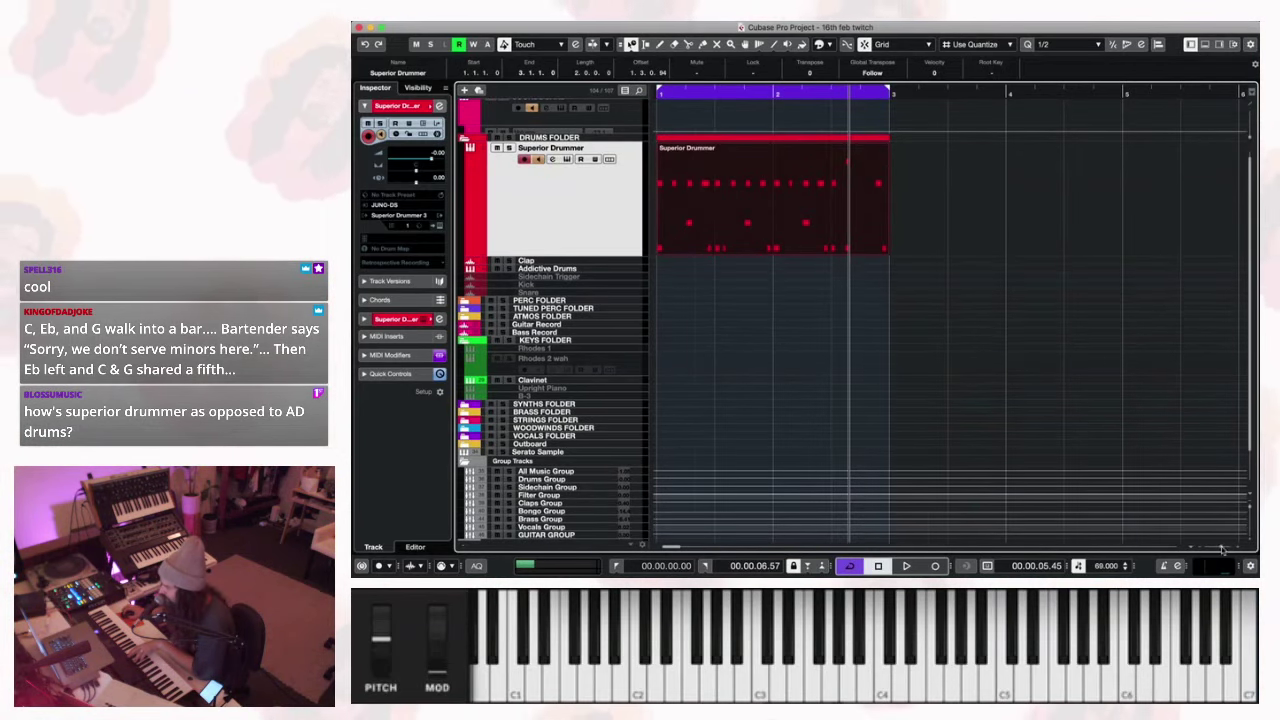
pyautogui.click(1221, 549)
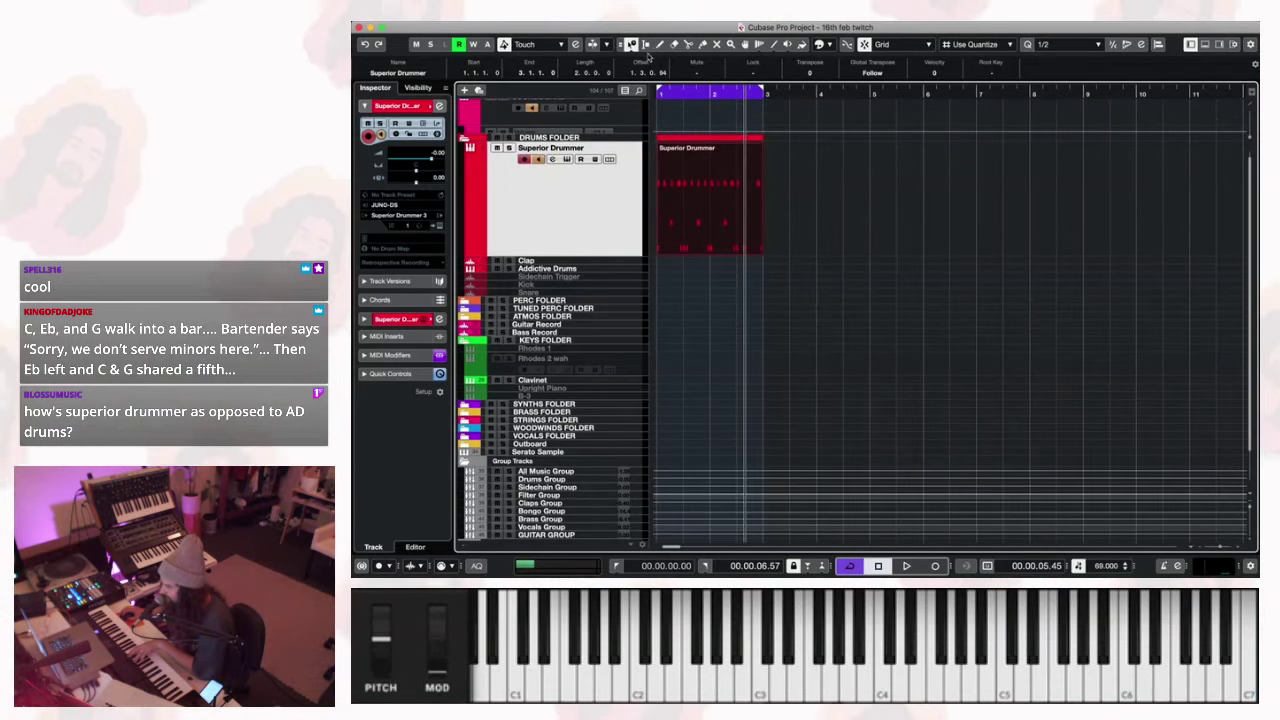
pyautogui.press('2')
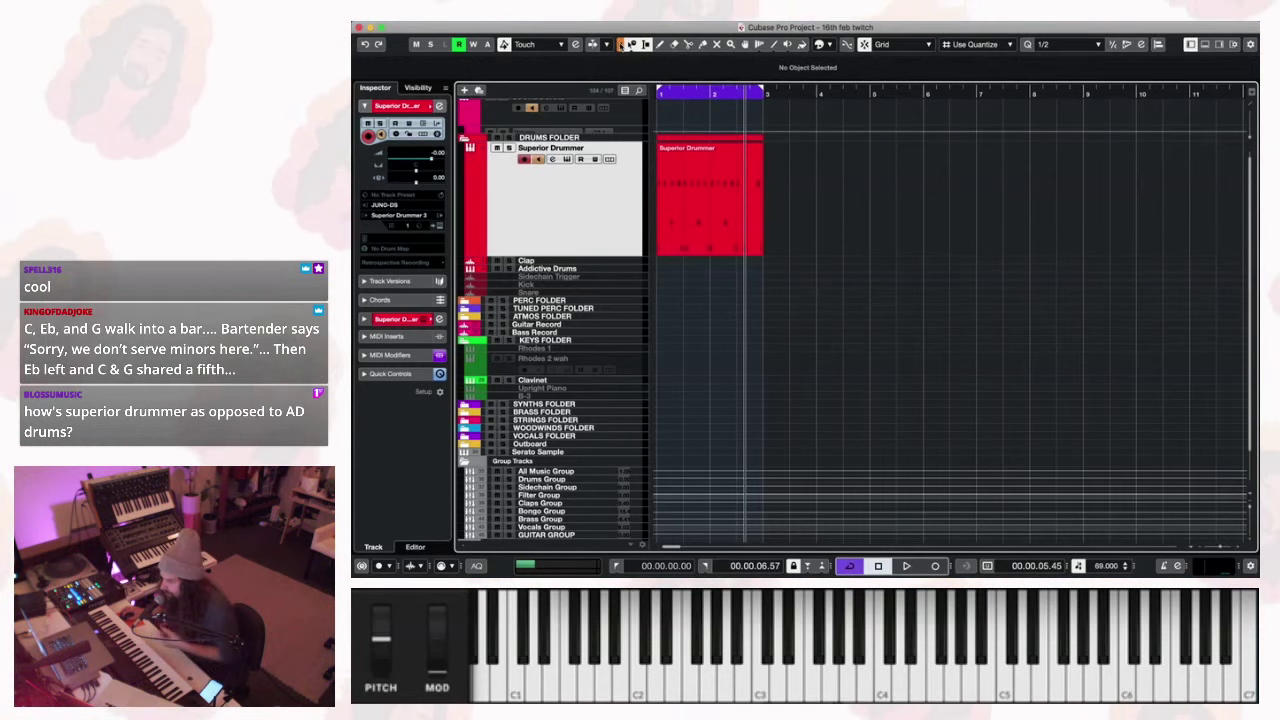
pyautogui.click(646, 44)
pyautogui.click(633, 45)
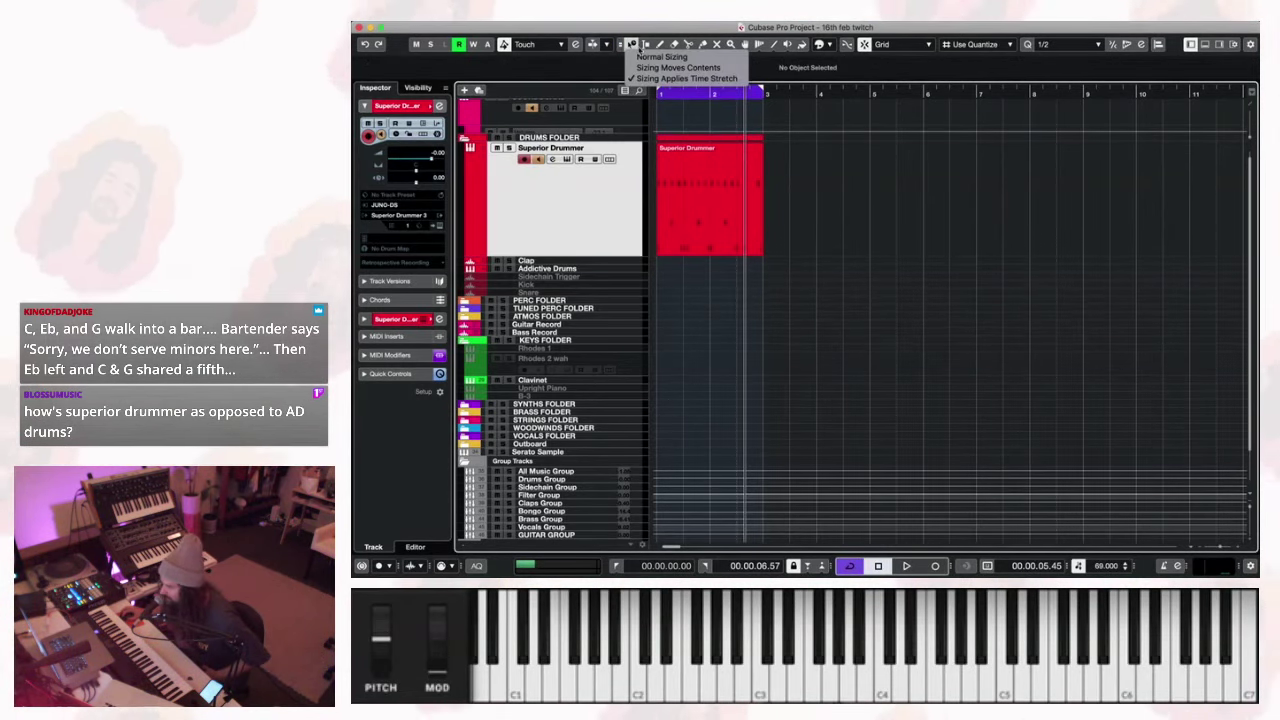
pyautogui.click(640, 57)
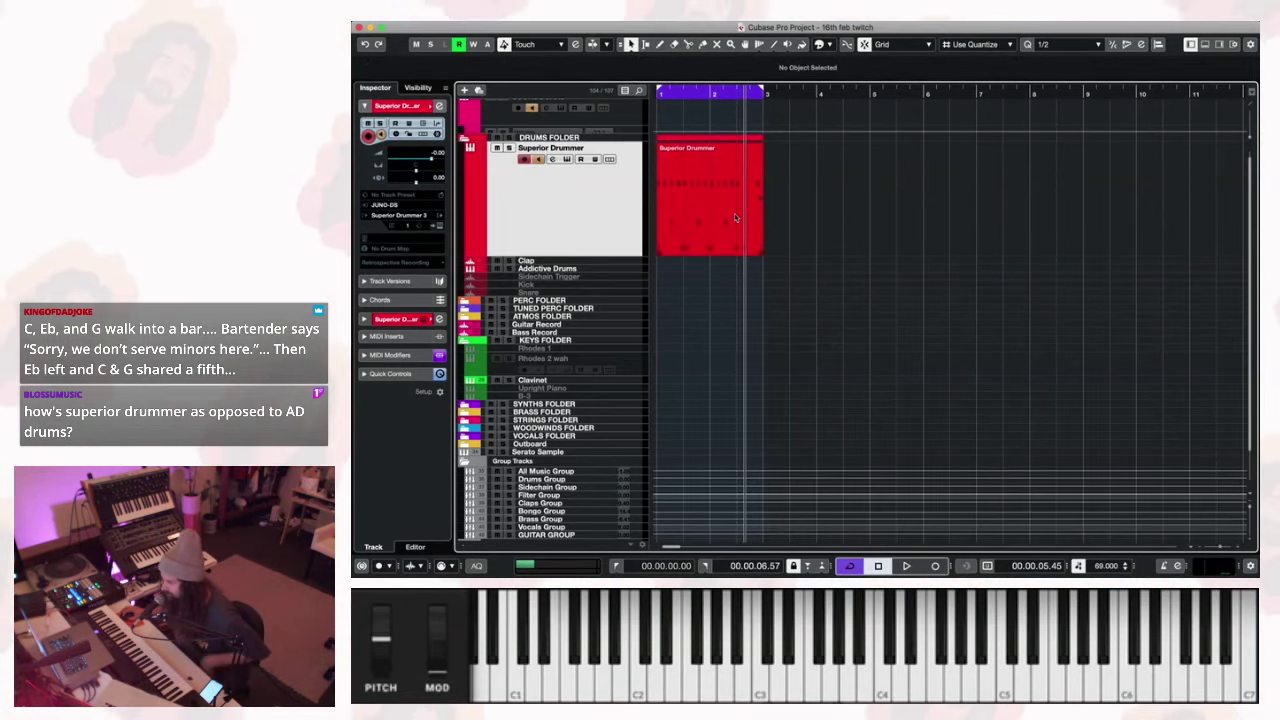
# Duplicate the drum event to start at bar 3, extend the cycle range to bar 5 and audition the four-bar loop.
pyautogui.click(734, 213)
pyautogui.press('super+d')
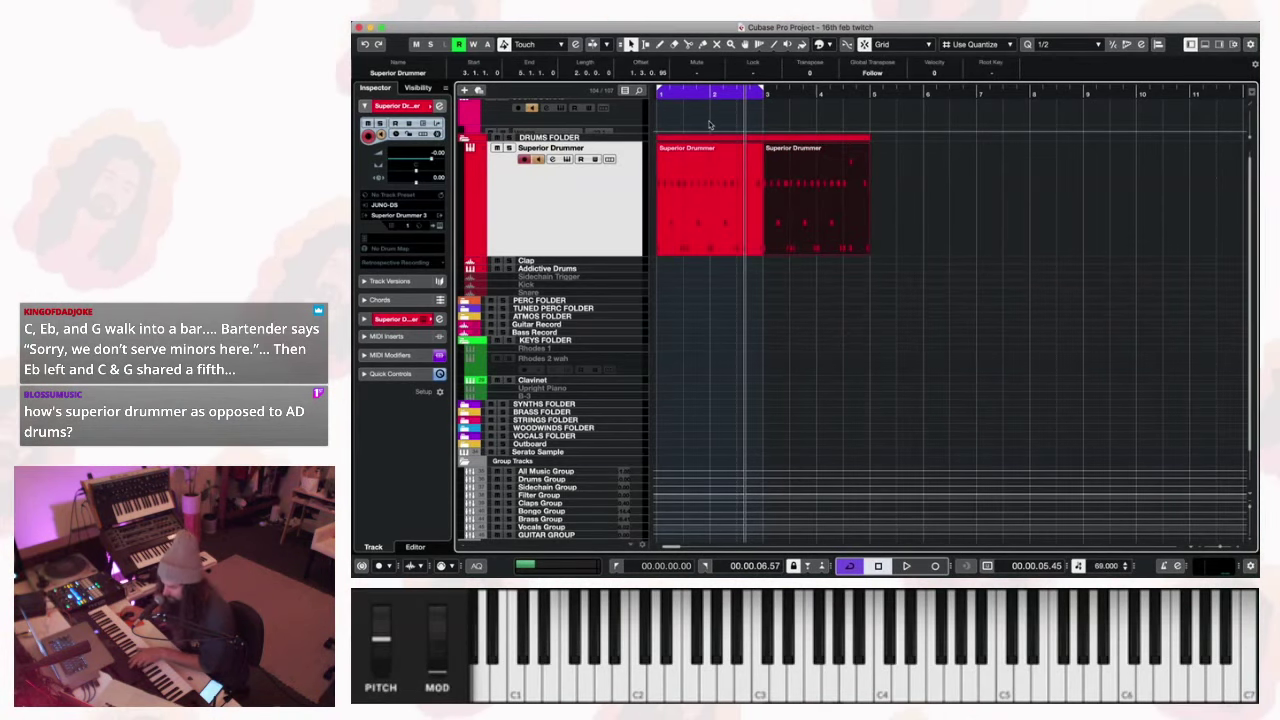
pyautogui.press('space')
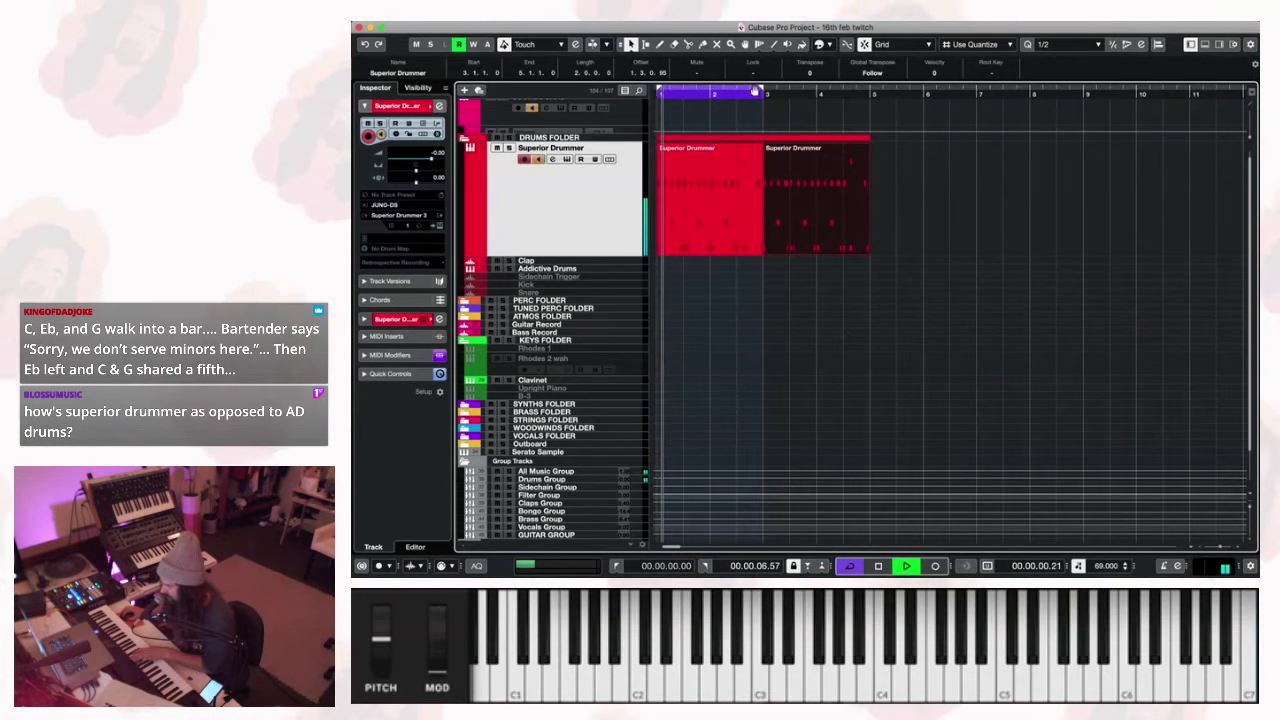
pyautogui.moveTo(765, 92); pyautogui.dragTo(842, 92)
pyautogui.press('space')
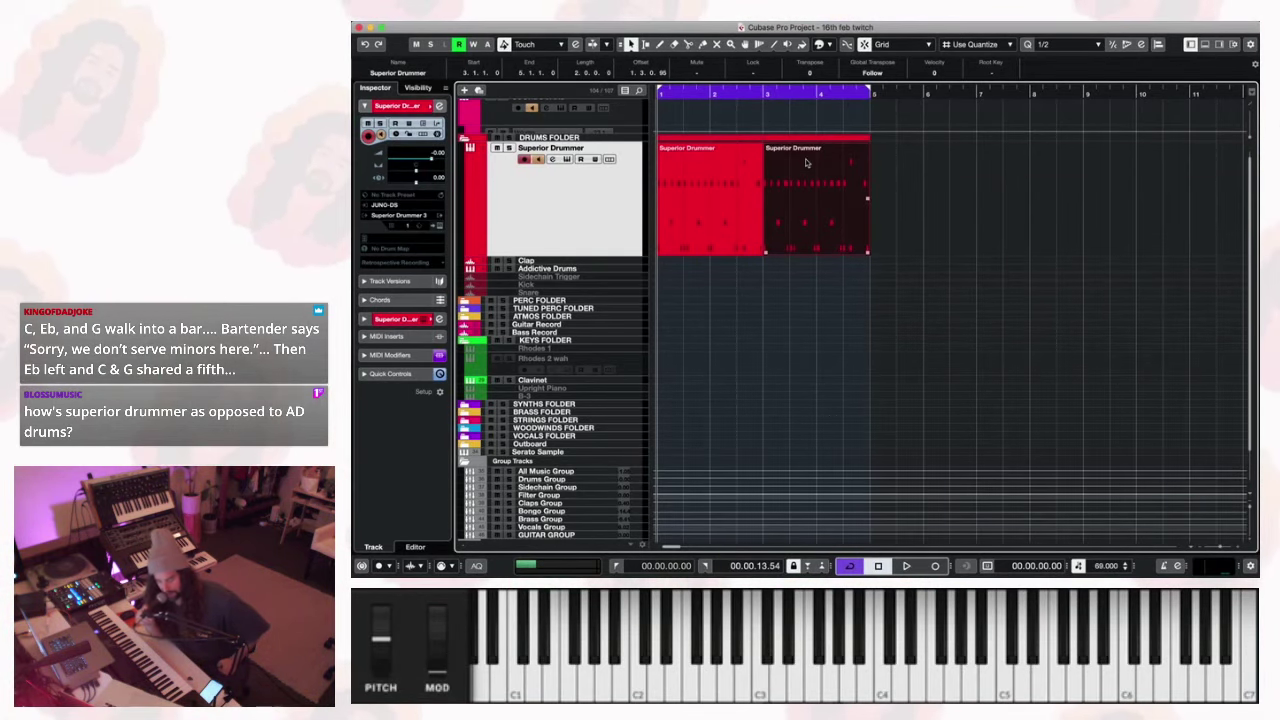
pyautogui.press('space')
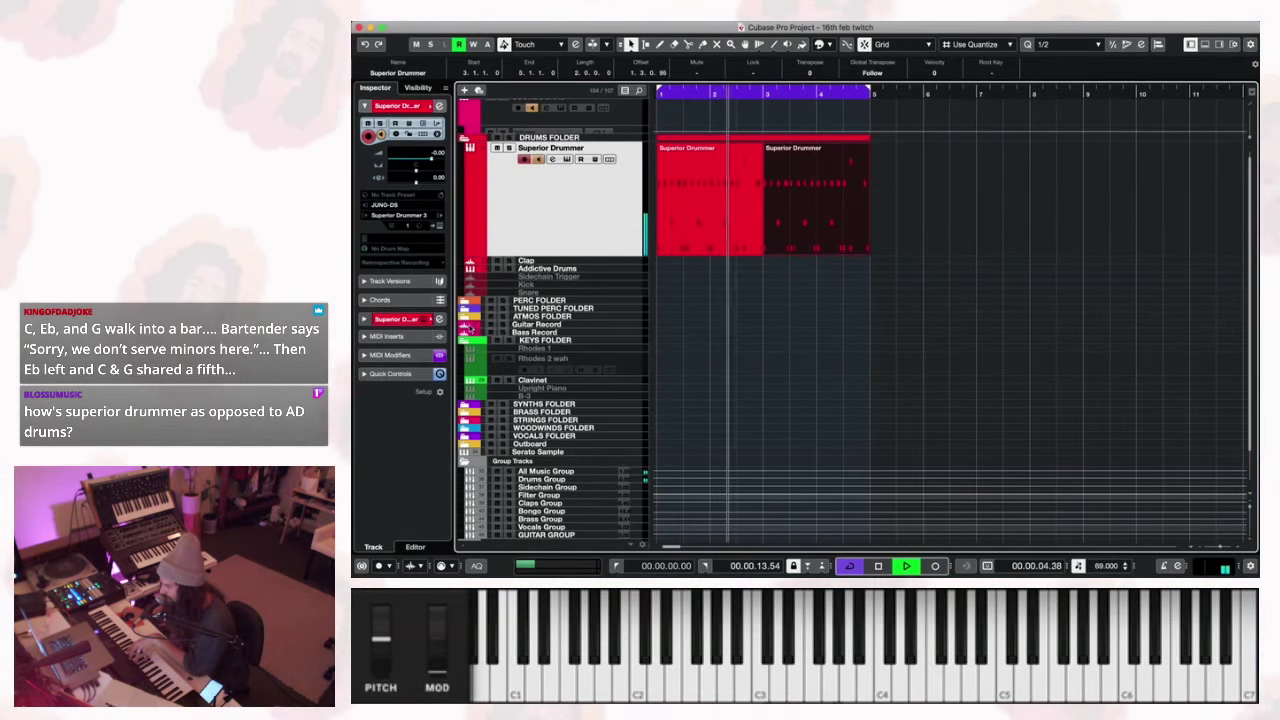
pyautogui.scroll(-2, 600, 440)
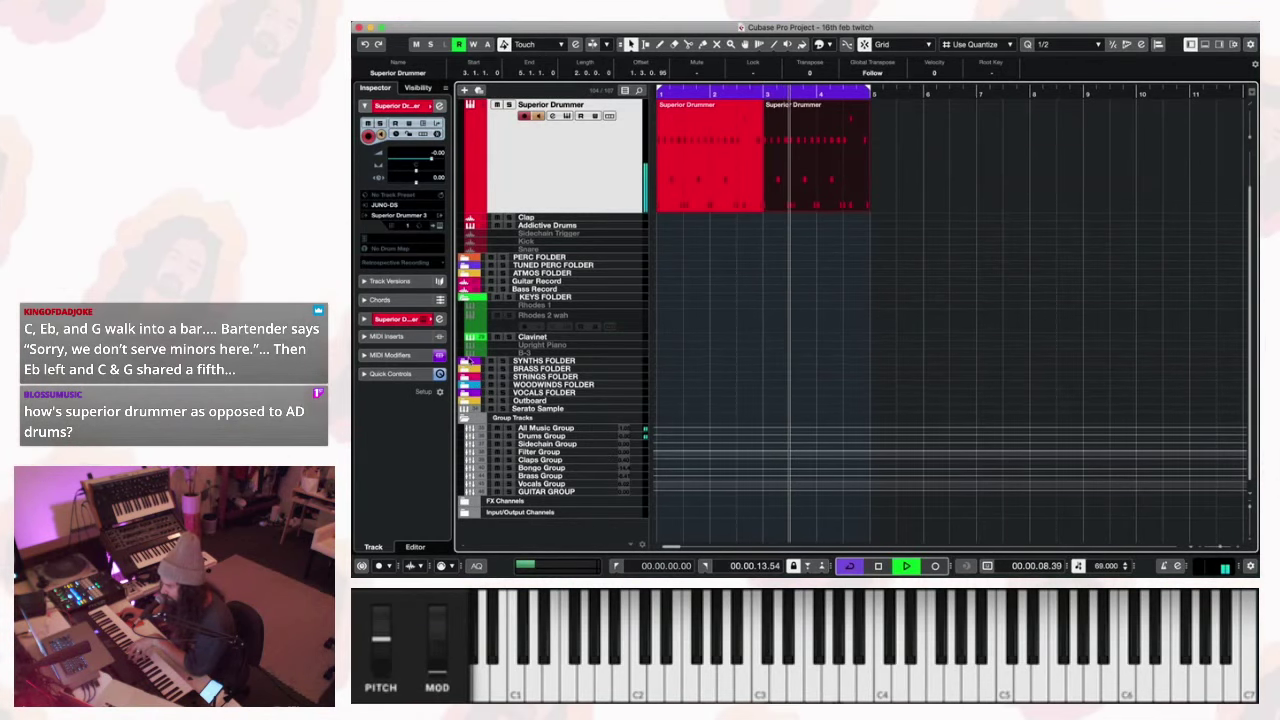
pyautogui.press('space')
# Enable the Rhodes 1 track, make it taller and try its sound against the looping drums.
pyautogui.click(632, 306)
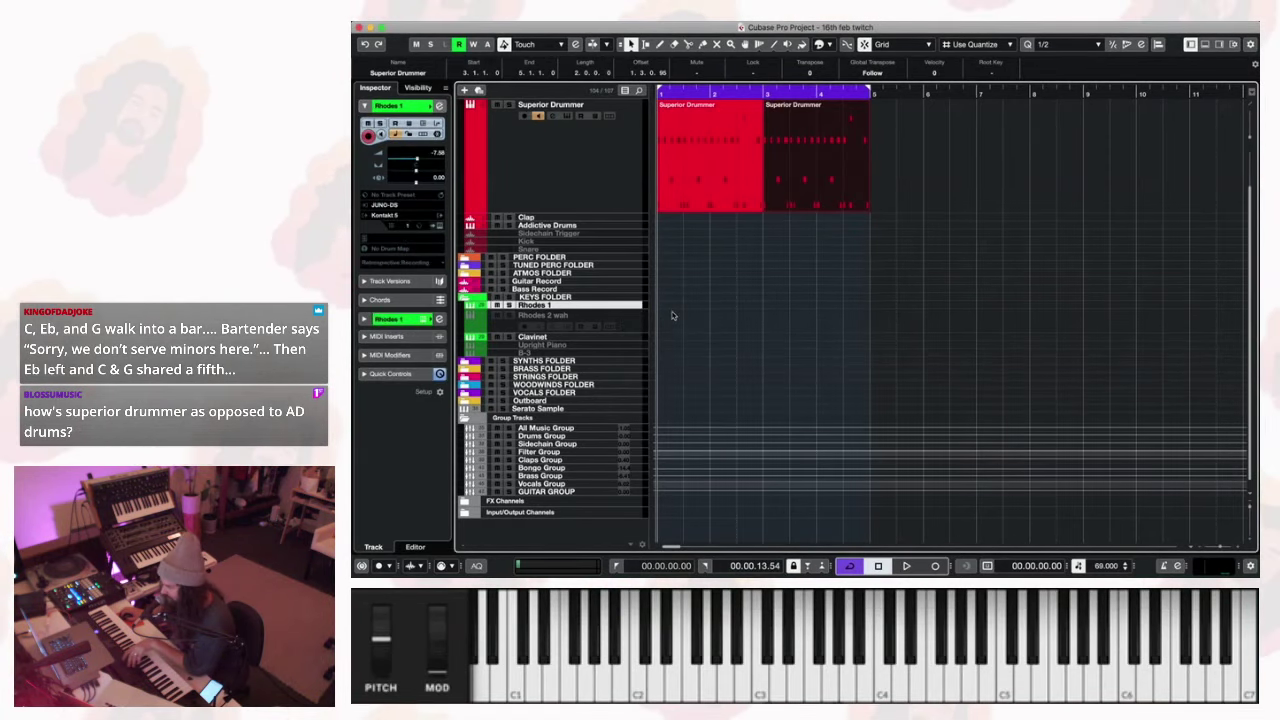
pyautogui.click(622, 334)
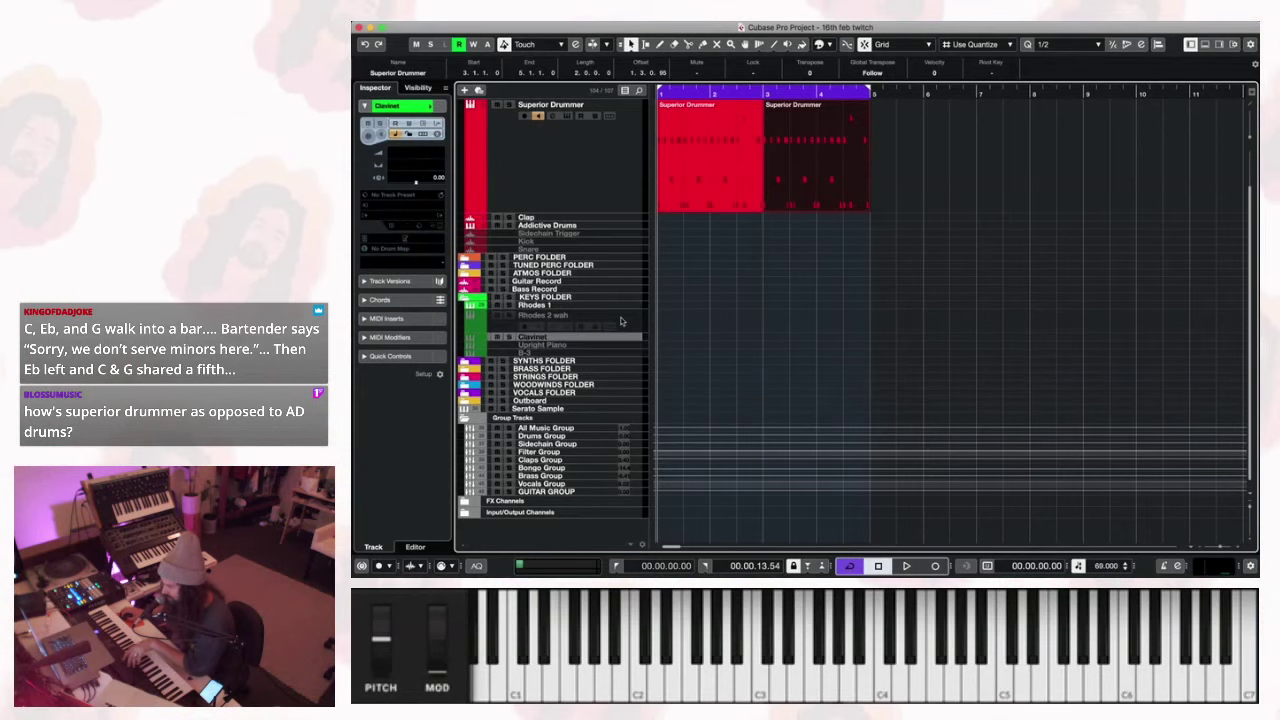
pyautogui.click(627, 307)
pyautogui.moveTo(627, 307); pyautogui.dragTo(627, 347)
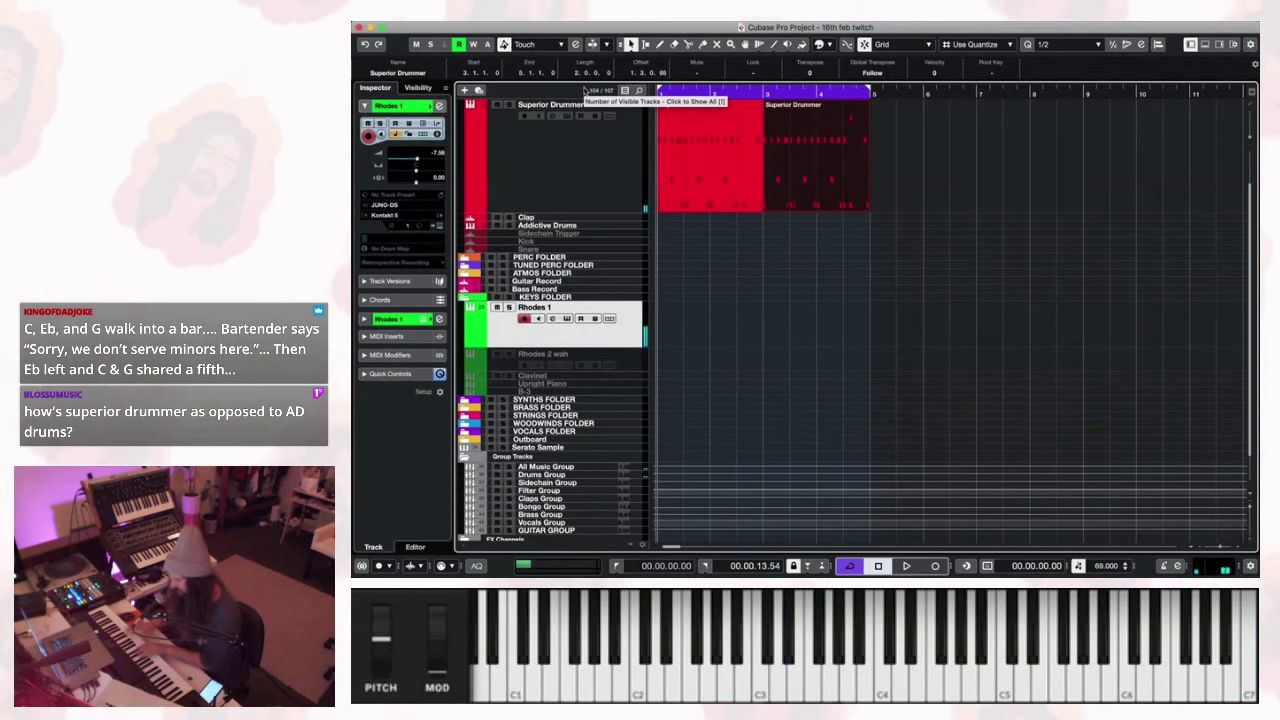
pyautogui.press('space')
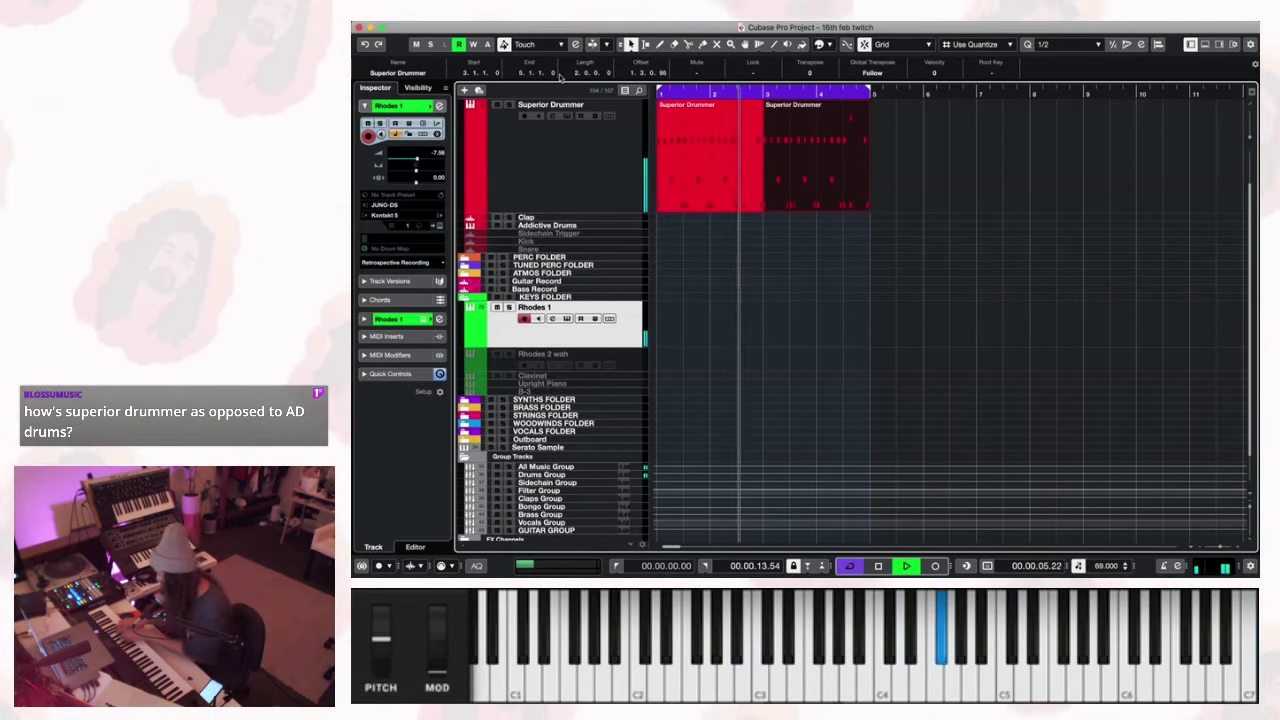
pyautogui.press('space')
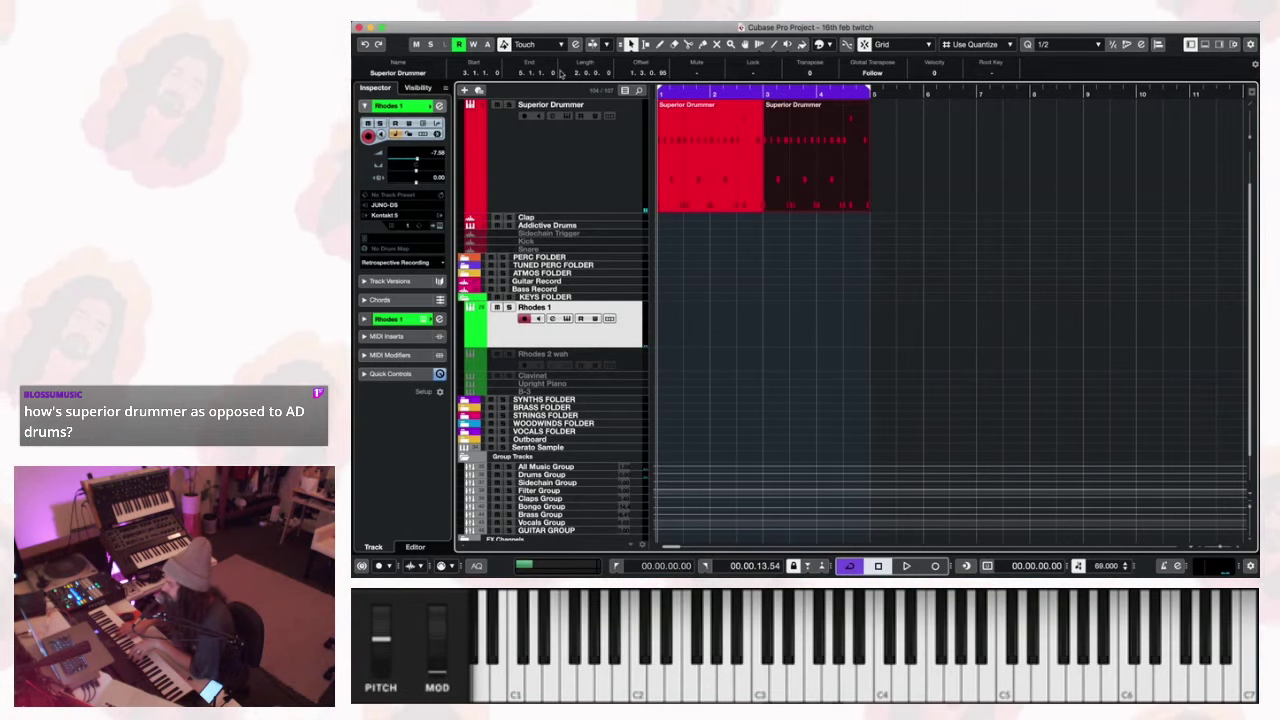
pyautogui.press('space')
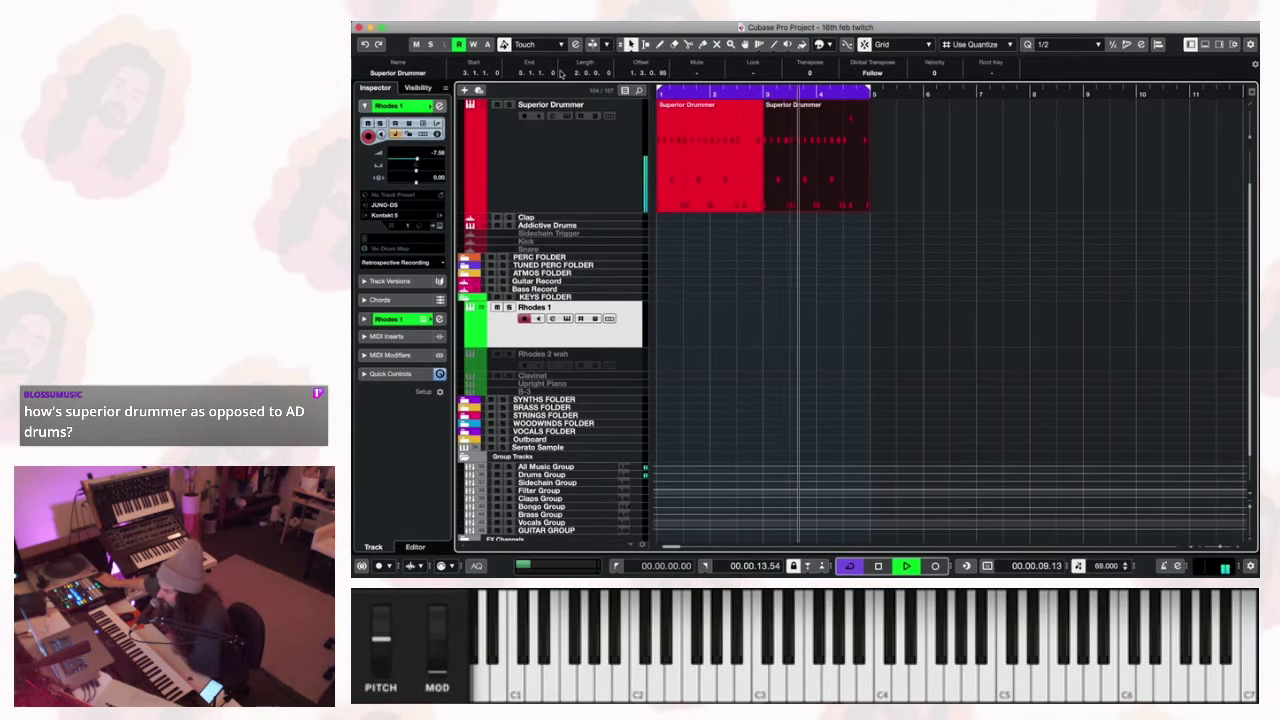
pyautogui.press('space')
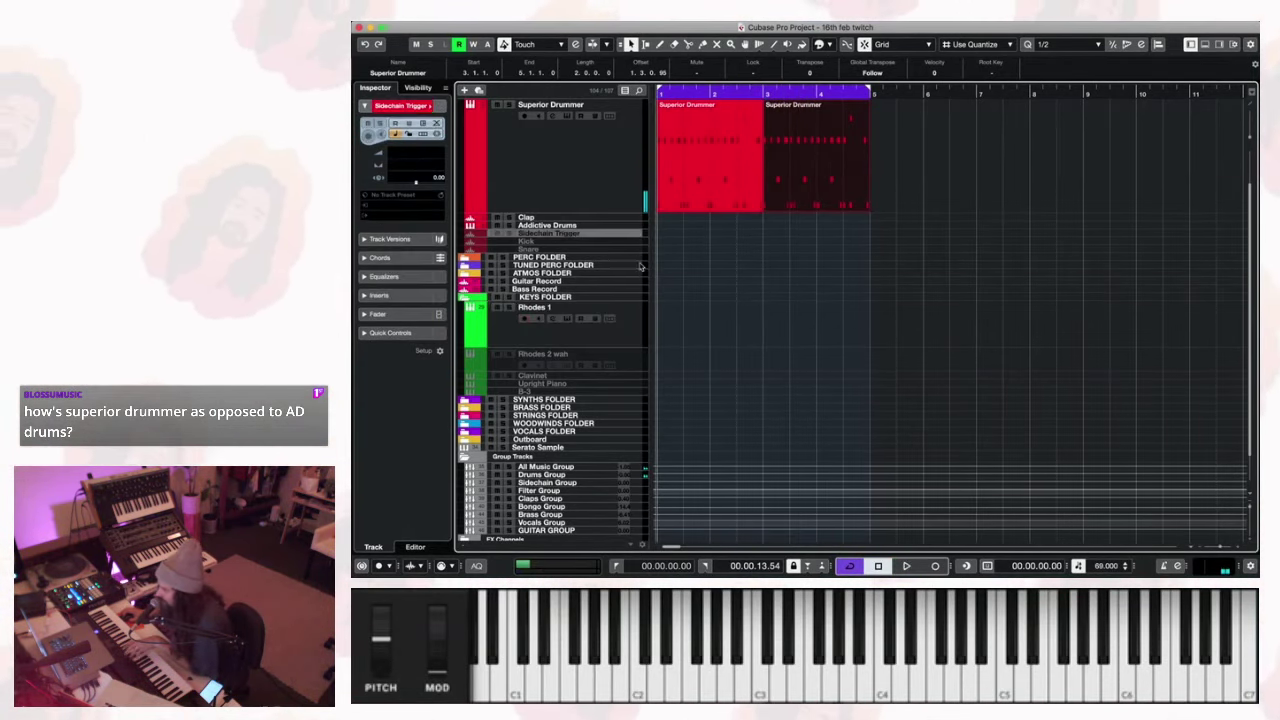
# Select the Addictive Drums track, make it taller and lower its volume to -16.1.
pyautogui.click(636, 271)
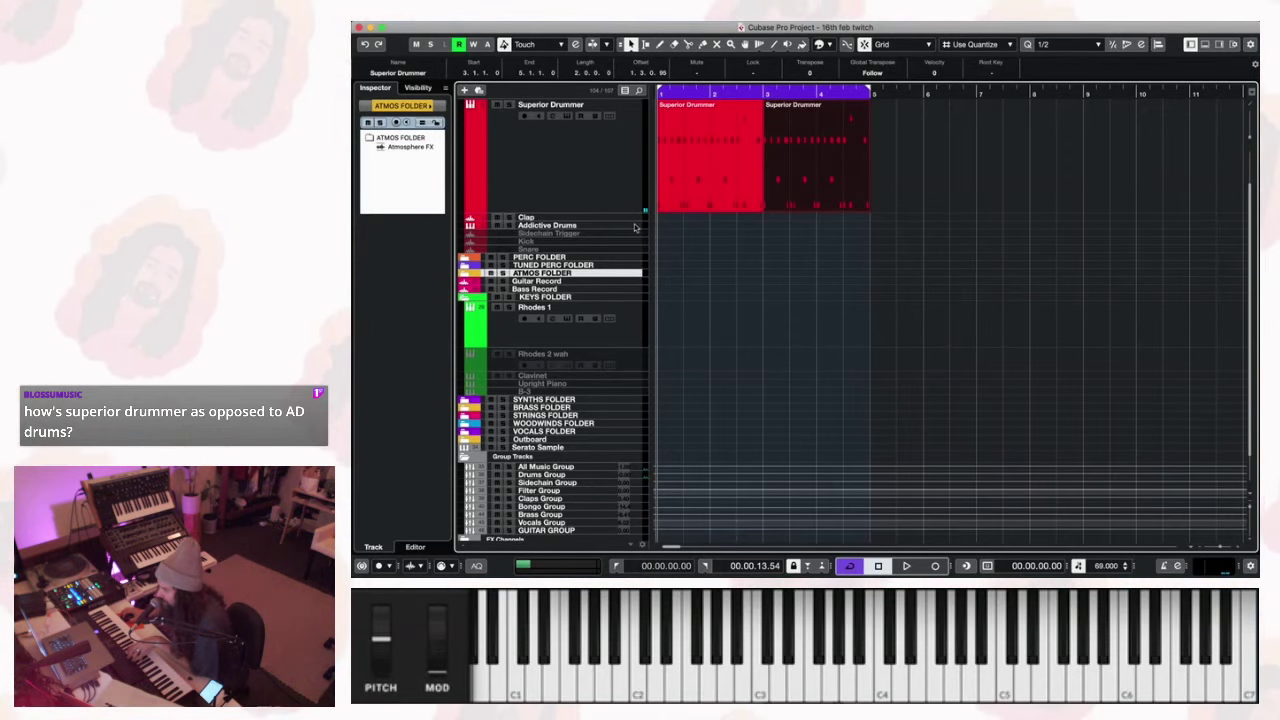
pyautogui.click(634, 225)
pyautogui.moveTo(632, 233); pyautogui.dragTo(638, 277)
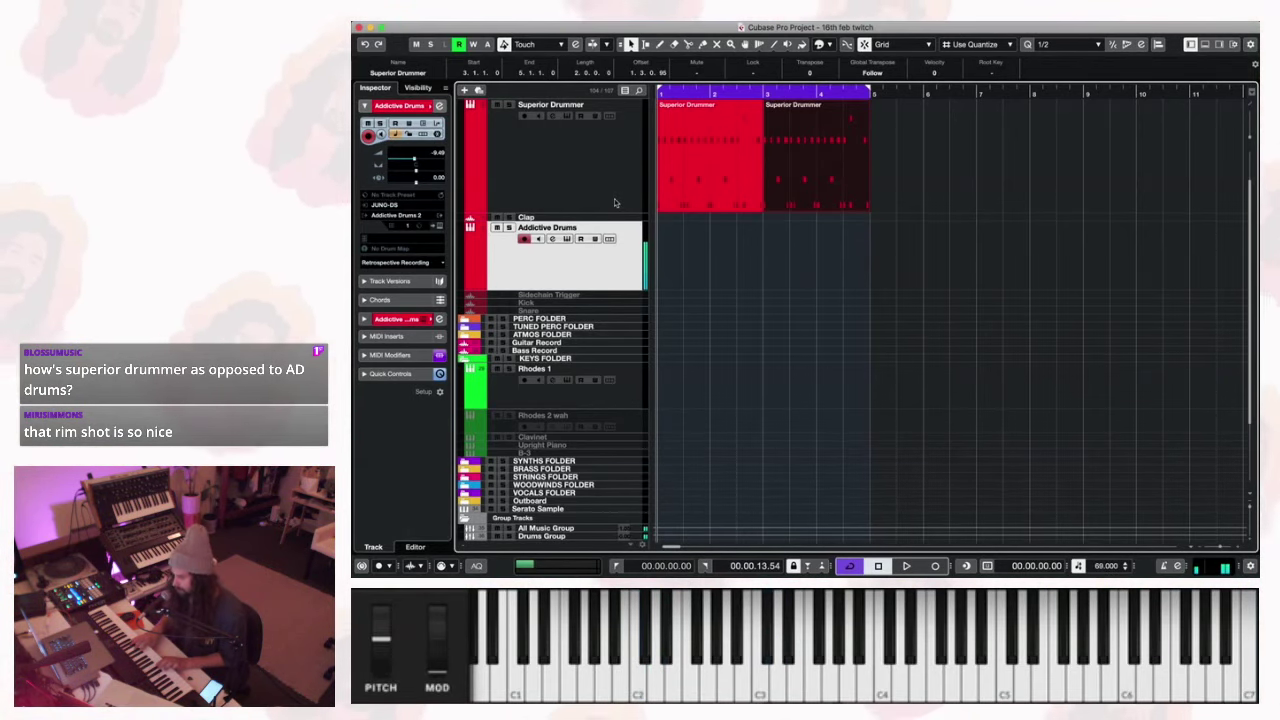
pyautogui.moveTo(407, 170); pyautogui.dragTo(408, 162)
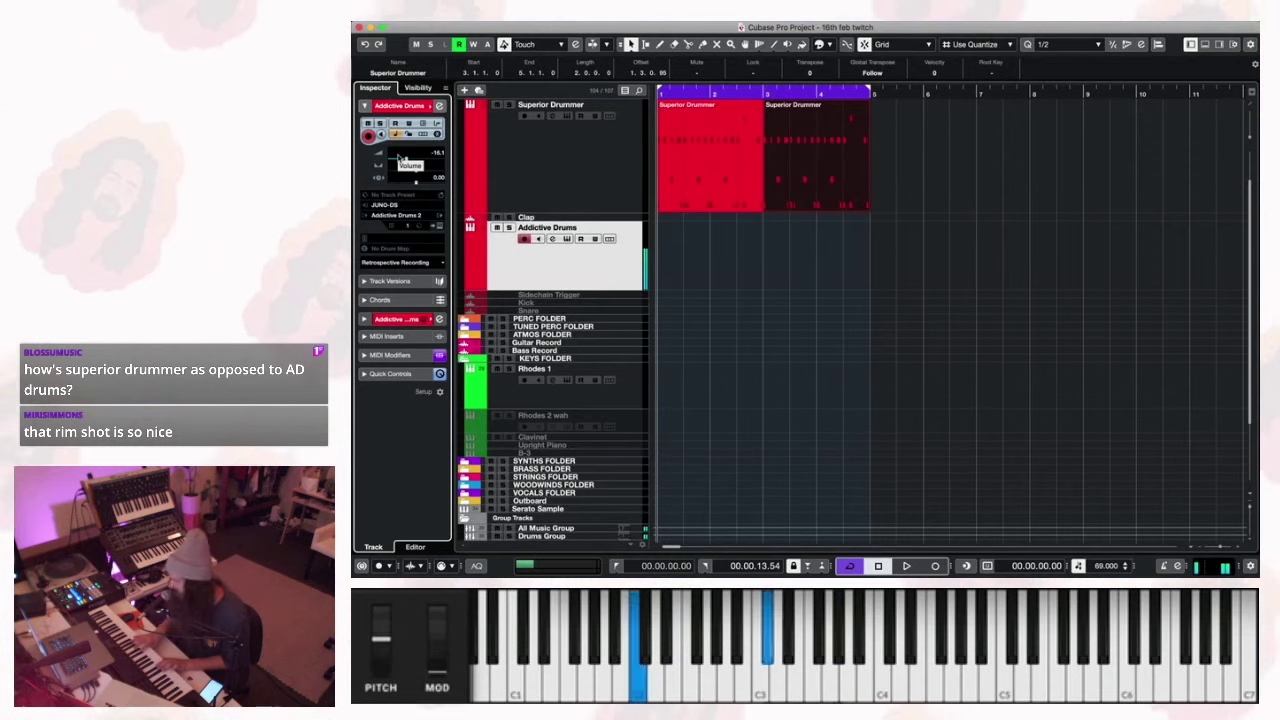
# Shrink the Addictive Drums track to a single row, reselect the Superior Drummer track and audition the drum loop.
pyautogui.click(593, 185)
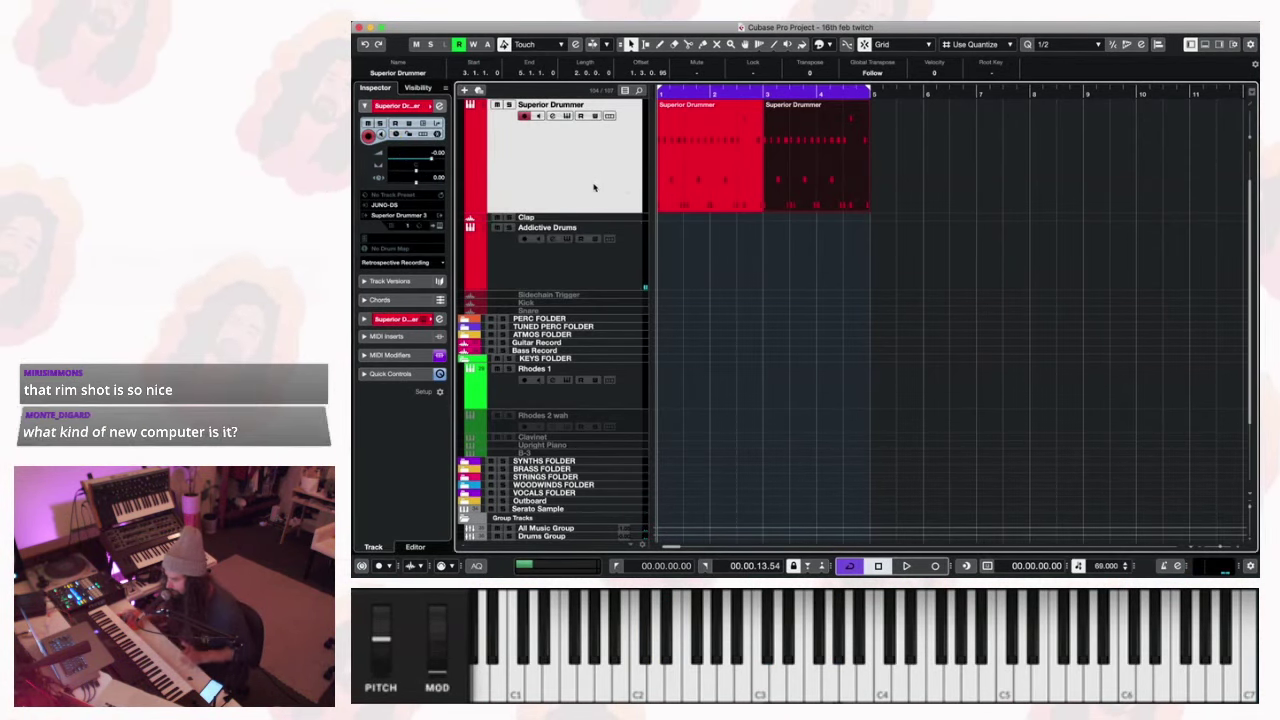
pyautogui.moveTo(630, 290); pyautogui.dragTo(628, 231)
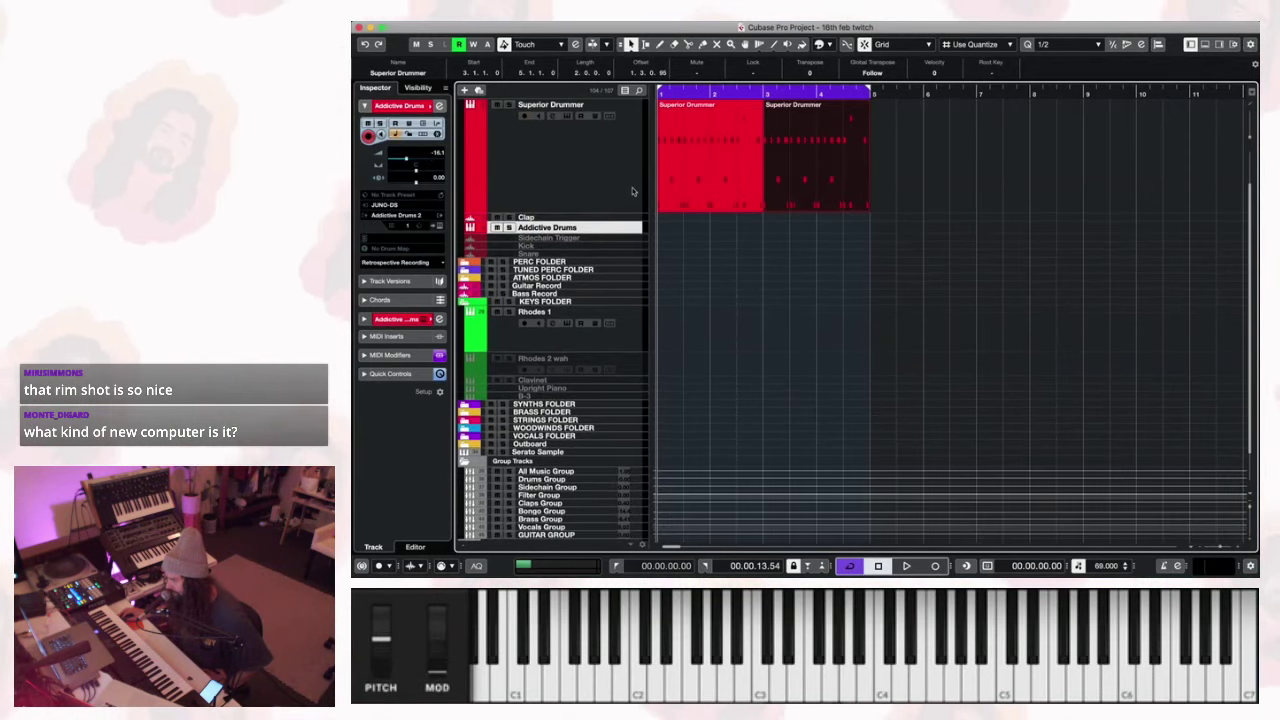
pyautogui.click(632, 190)
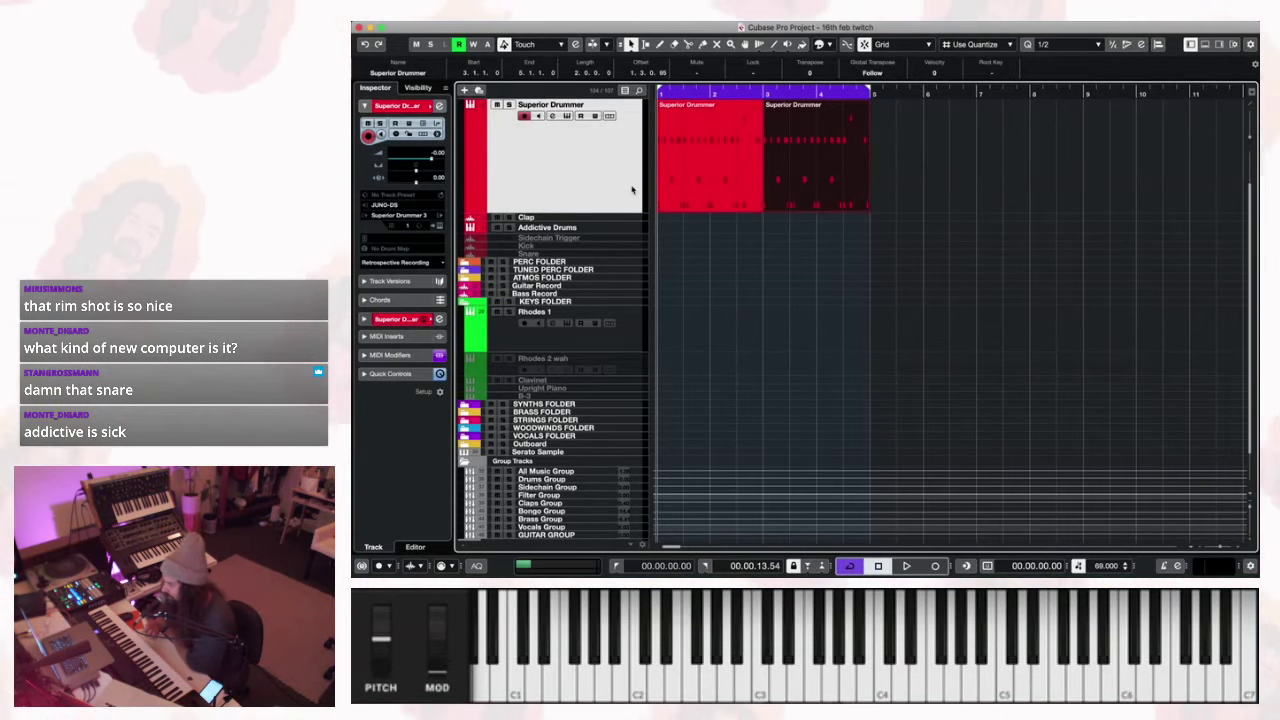
pyautogui.press('space')
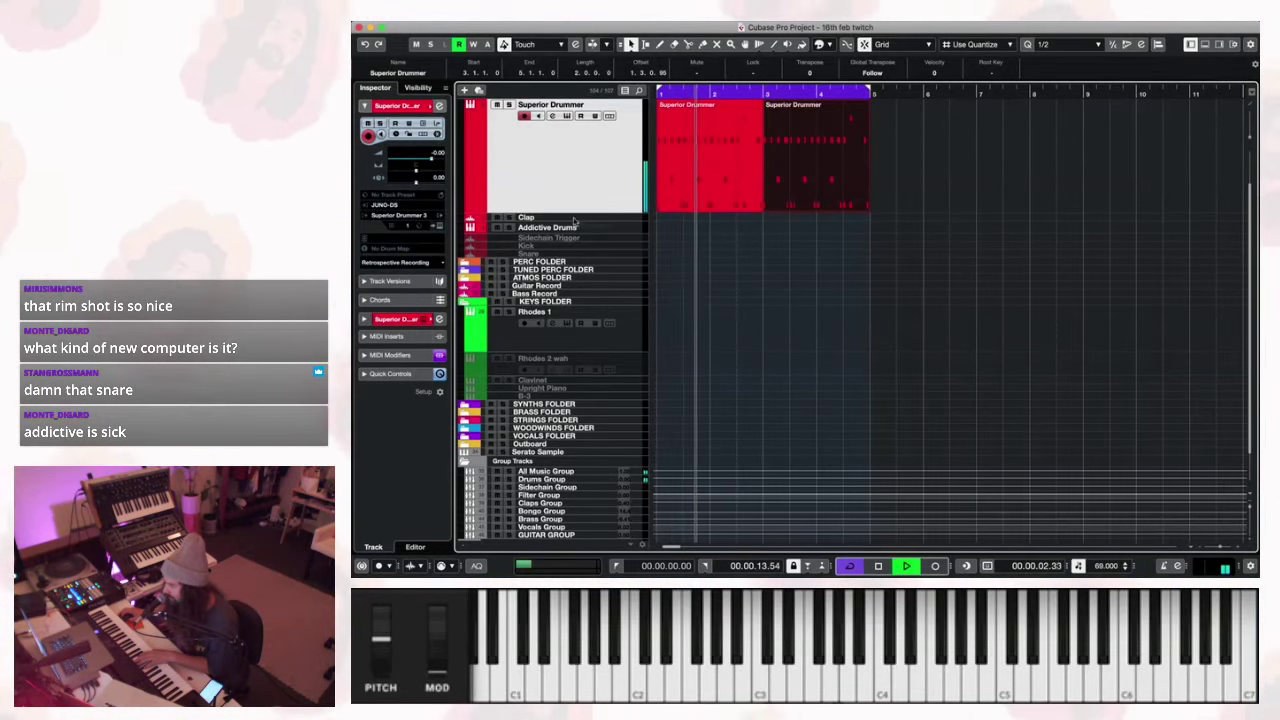
pyautogui.press('space')
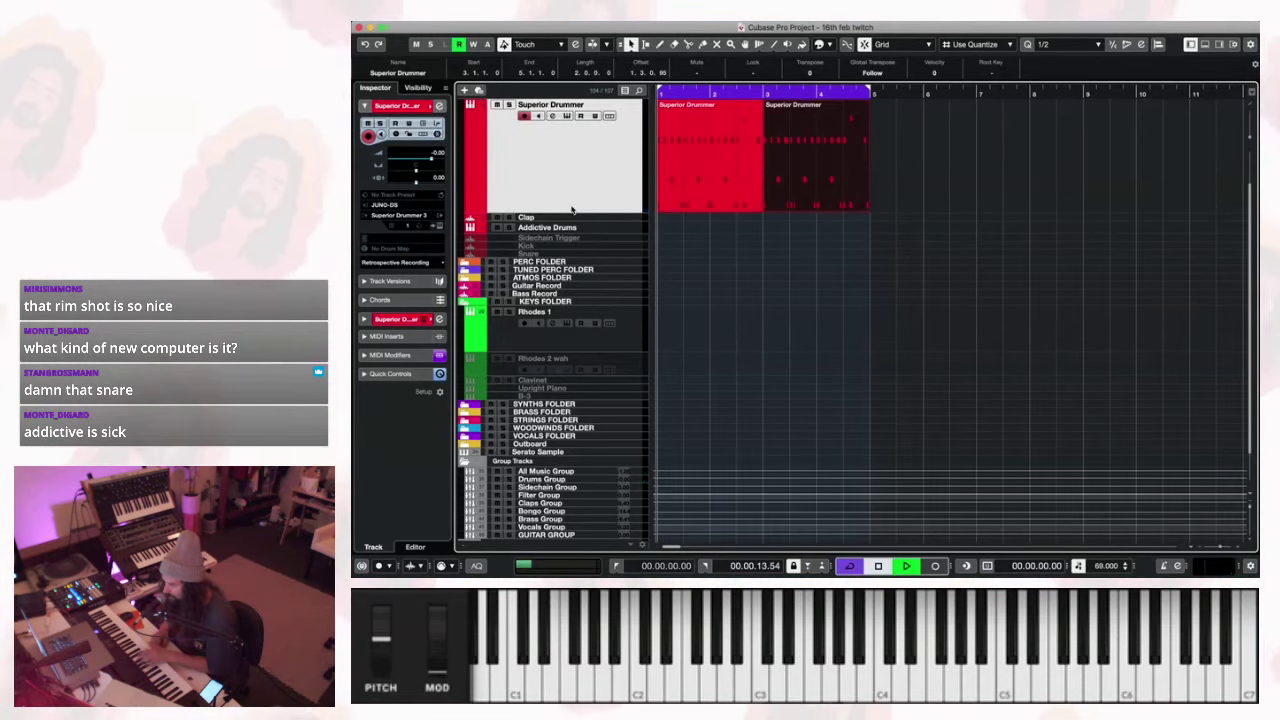
# Open the Superior Drummer instrument while the loop plays, check the available snare drums without changing the selection, and close it.
pyautogui.press('space')
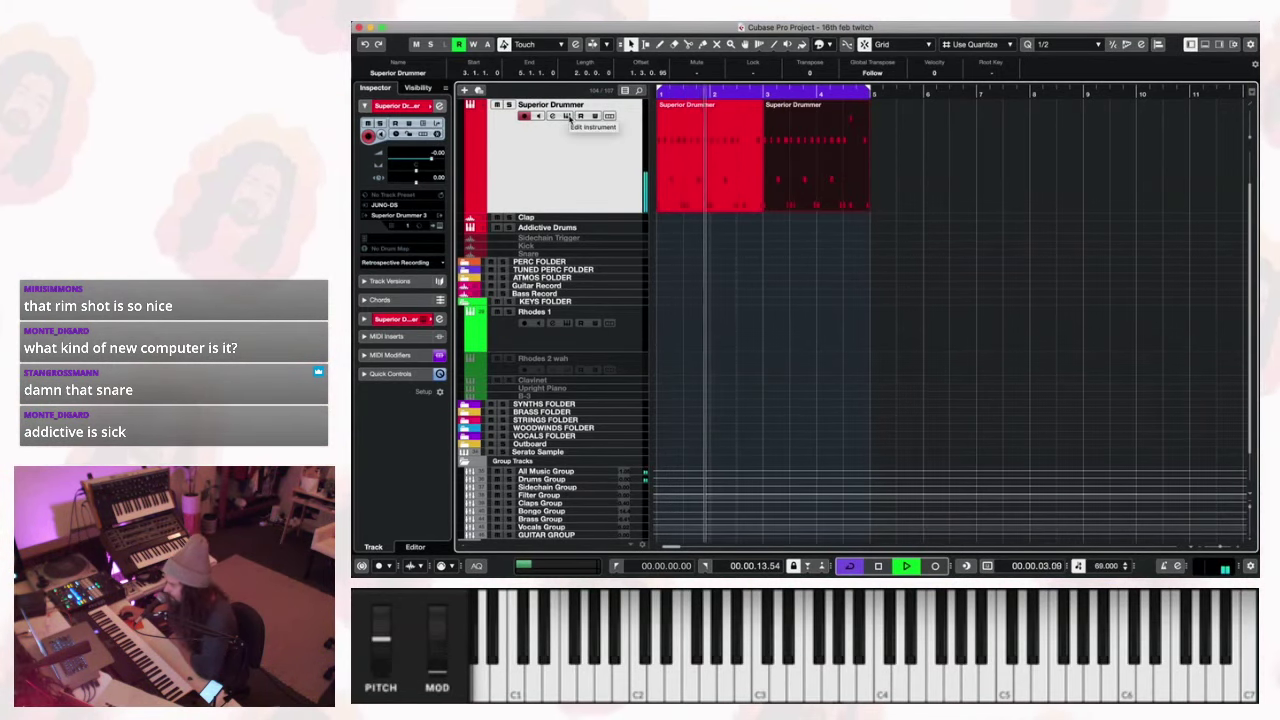
pyautogui.click(609, 115)
pyautogui.click(747, 114)
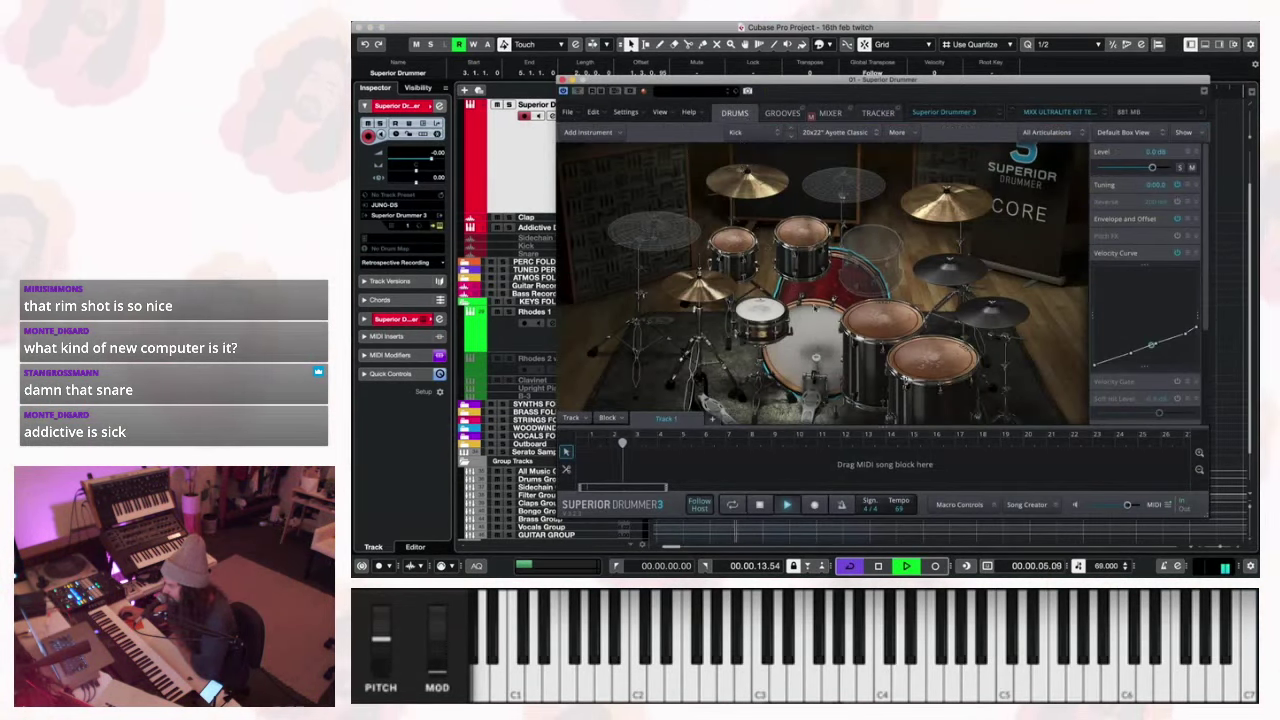
pyautogui.click(760, 318)
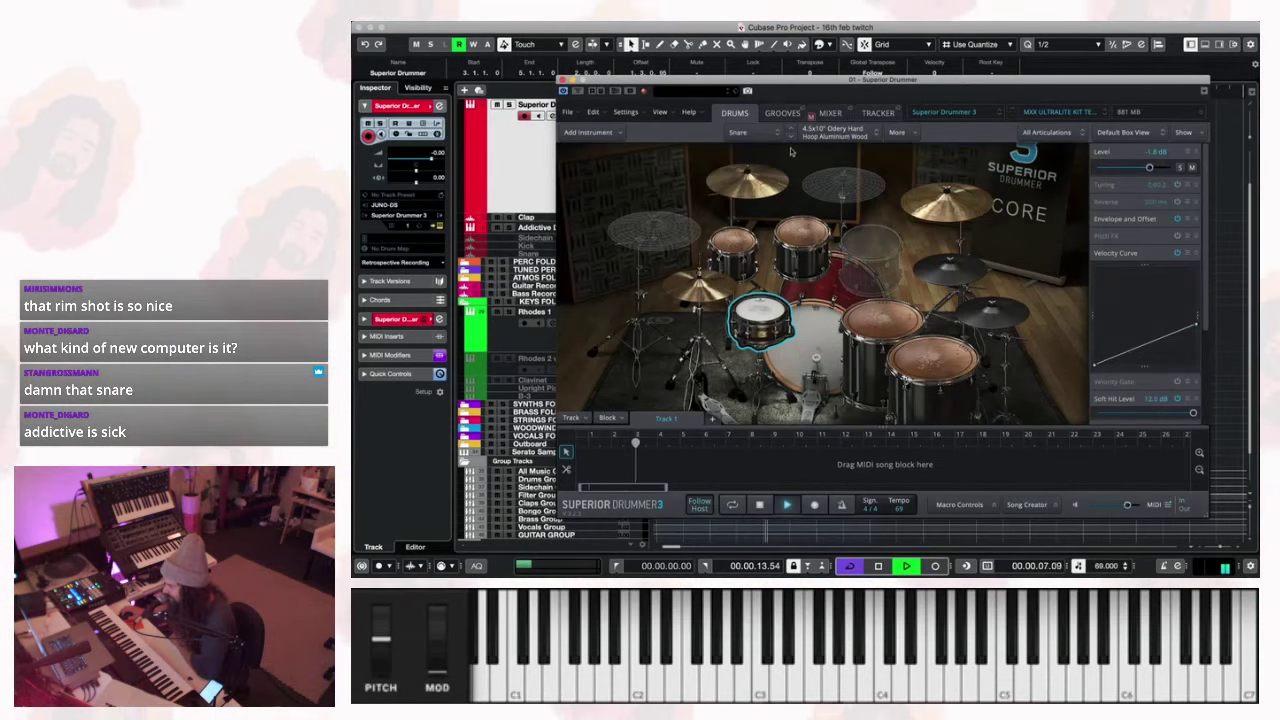
pyautogui.press('space')
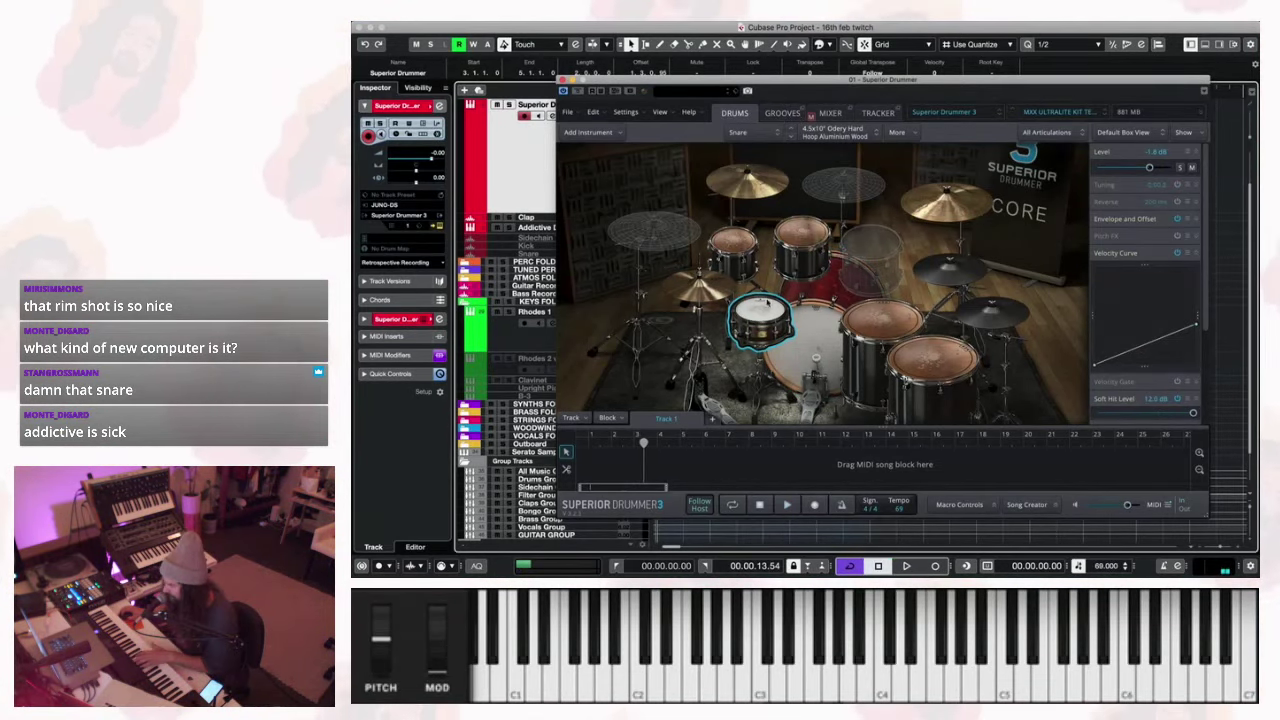
pyautogui.click(835, 132)
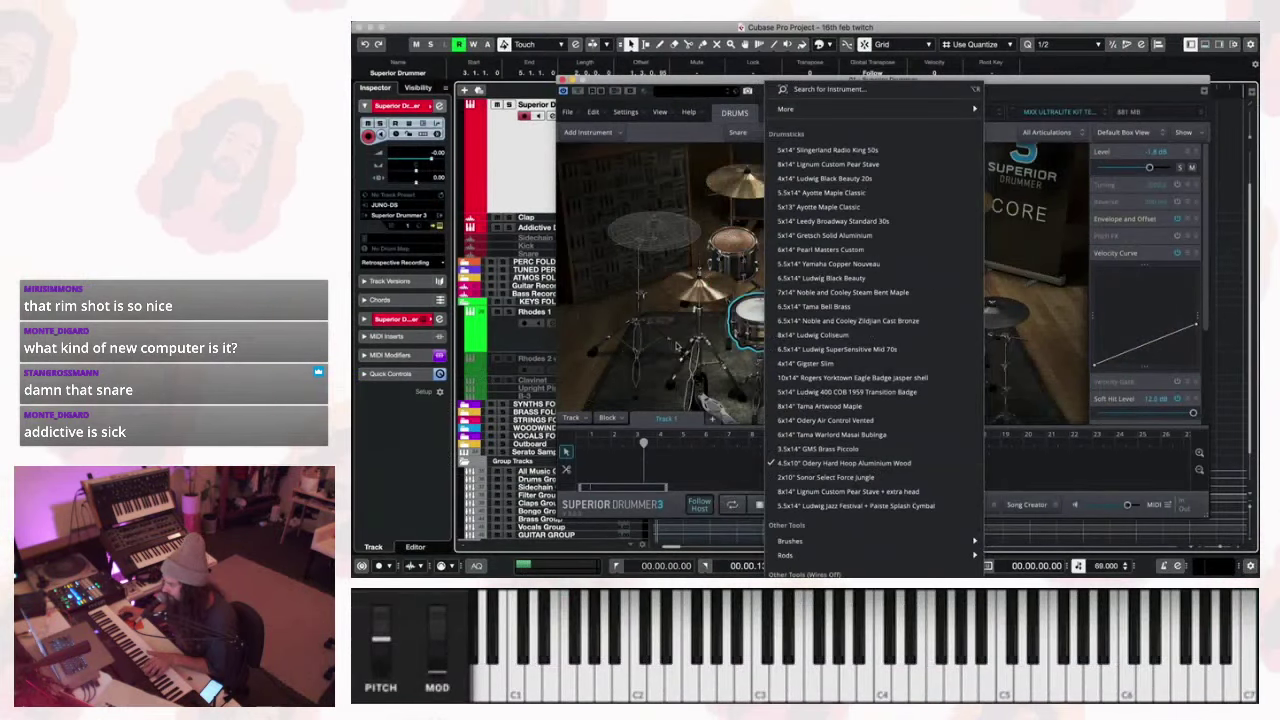
pyautogui.click(677, 346)
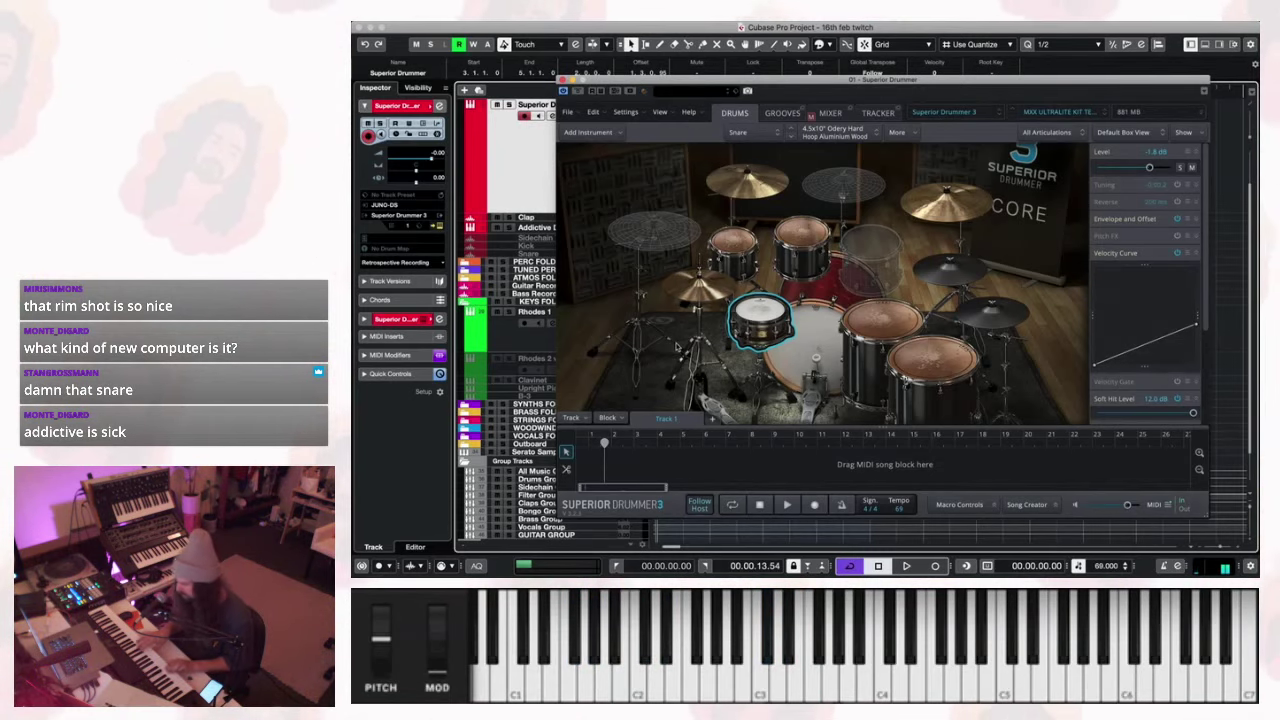
pyautogui.press('space')
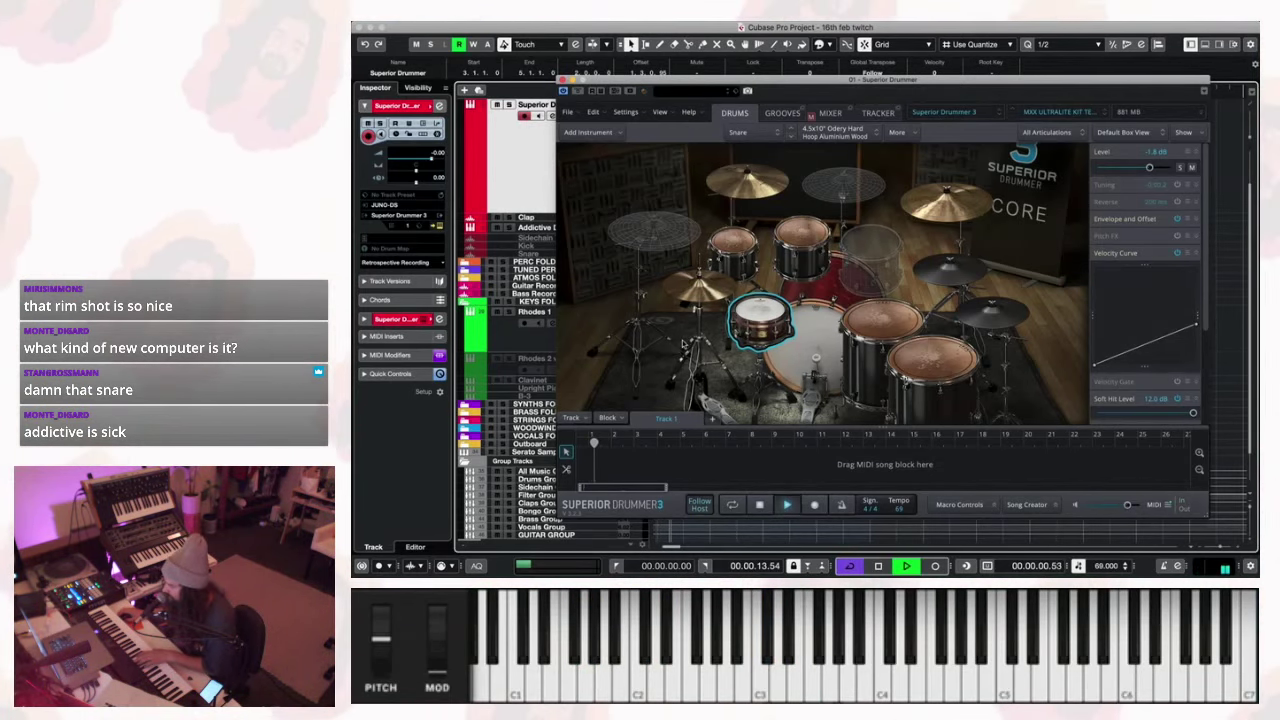
pyautogui.press('super+w')
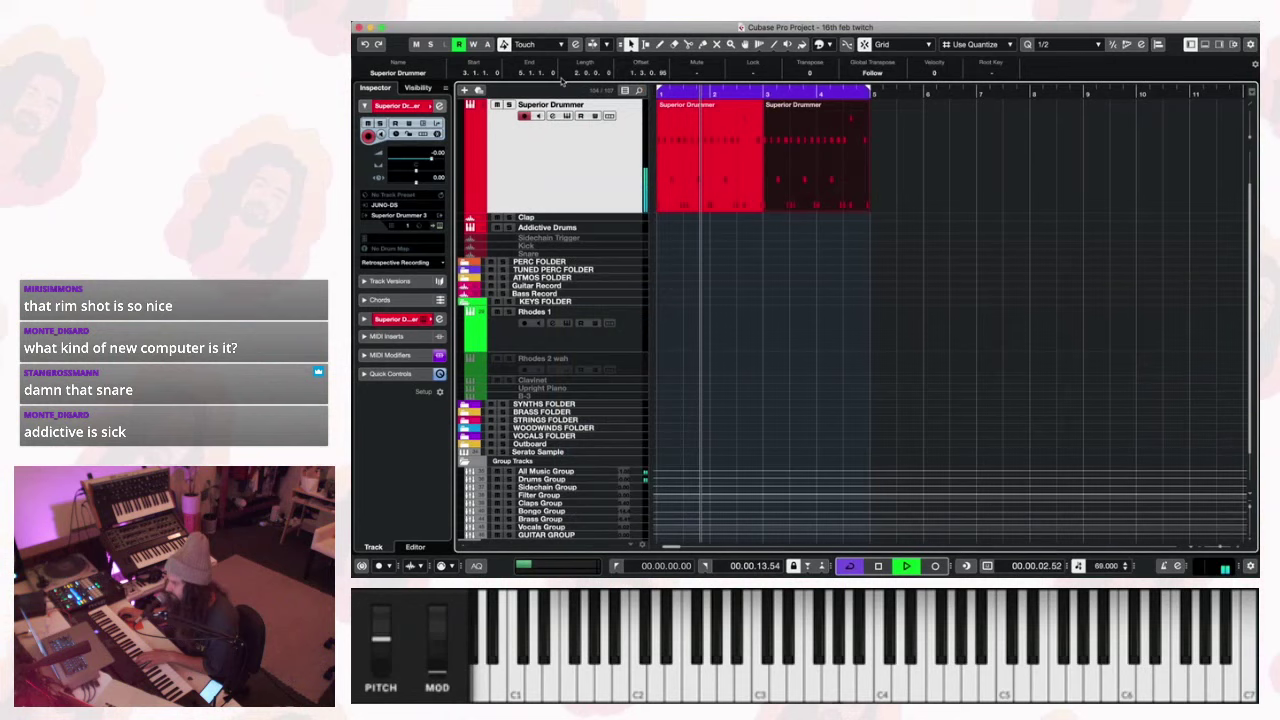
# Select the Guitar Record track, monitor its input against the looping drums and set its volume to -4.34.
pyautogui.press('space')
pyautogui.click(585, 286)
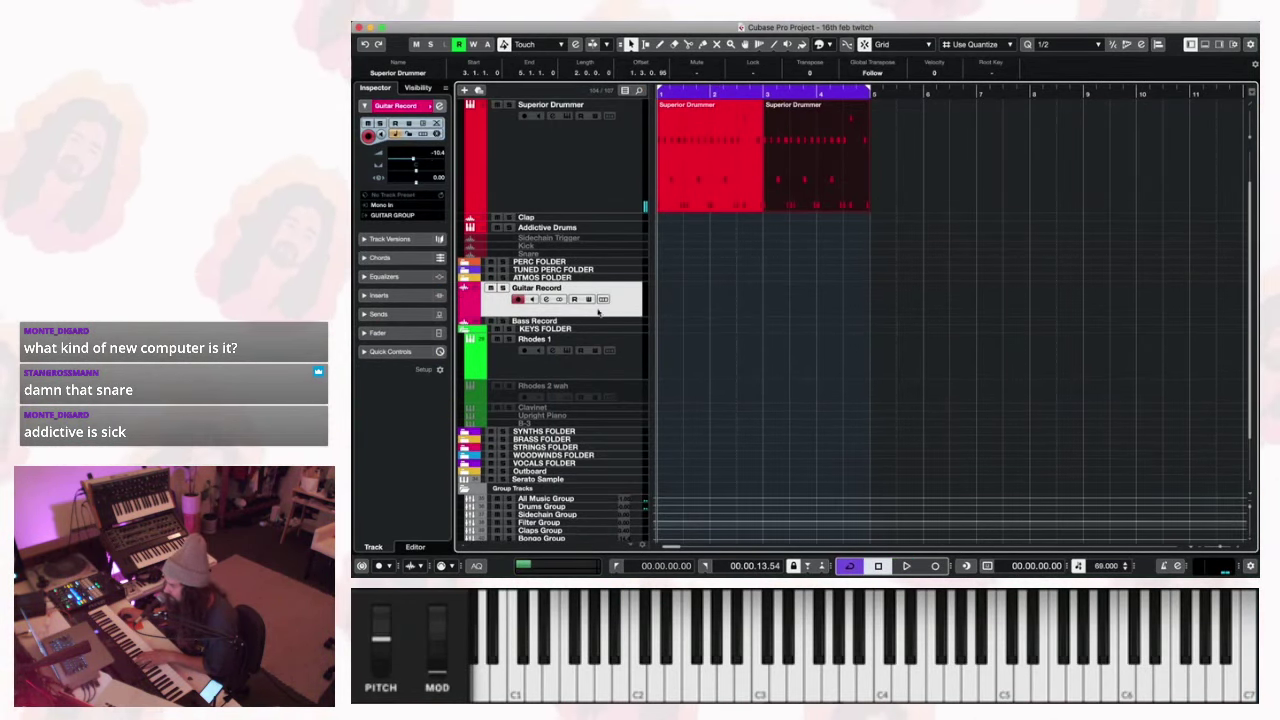
pyautogui.press('space')
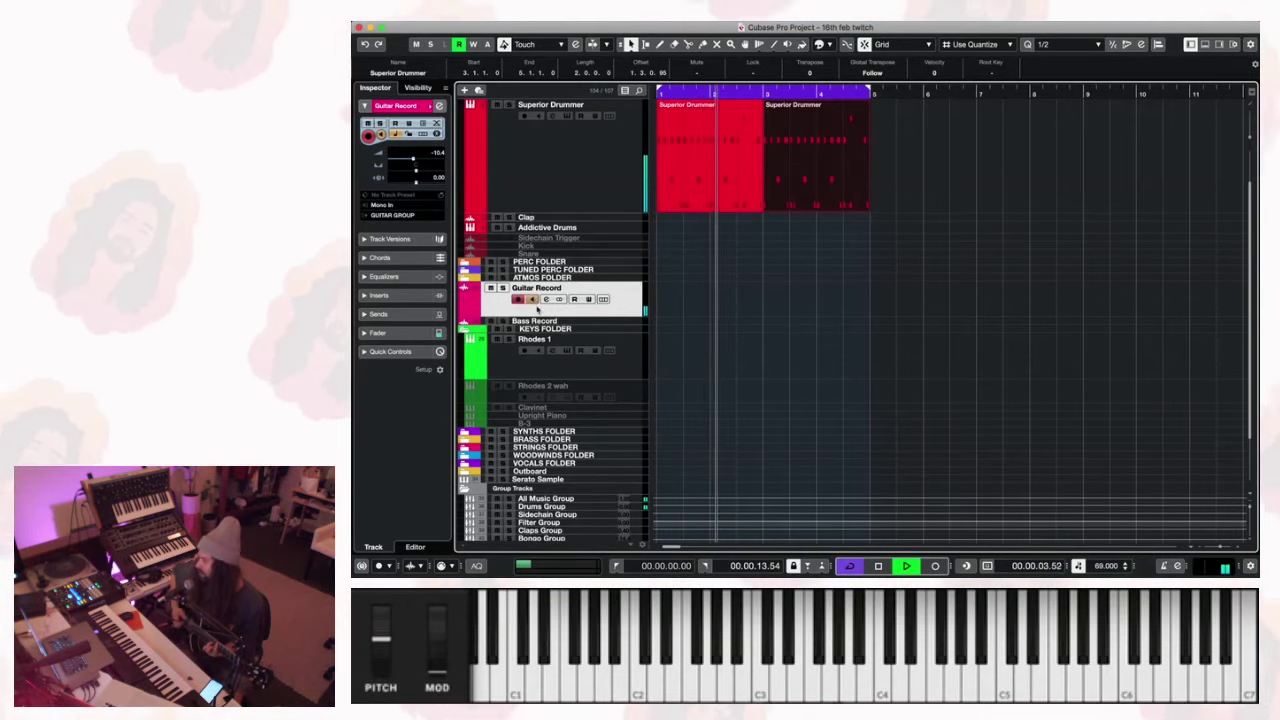
pyautogui.moveTo(412, 159); pyautogui.dragTo(423, 152)
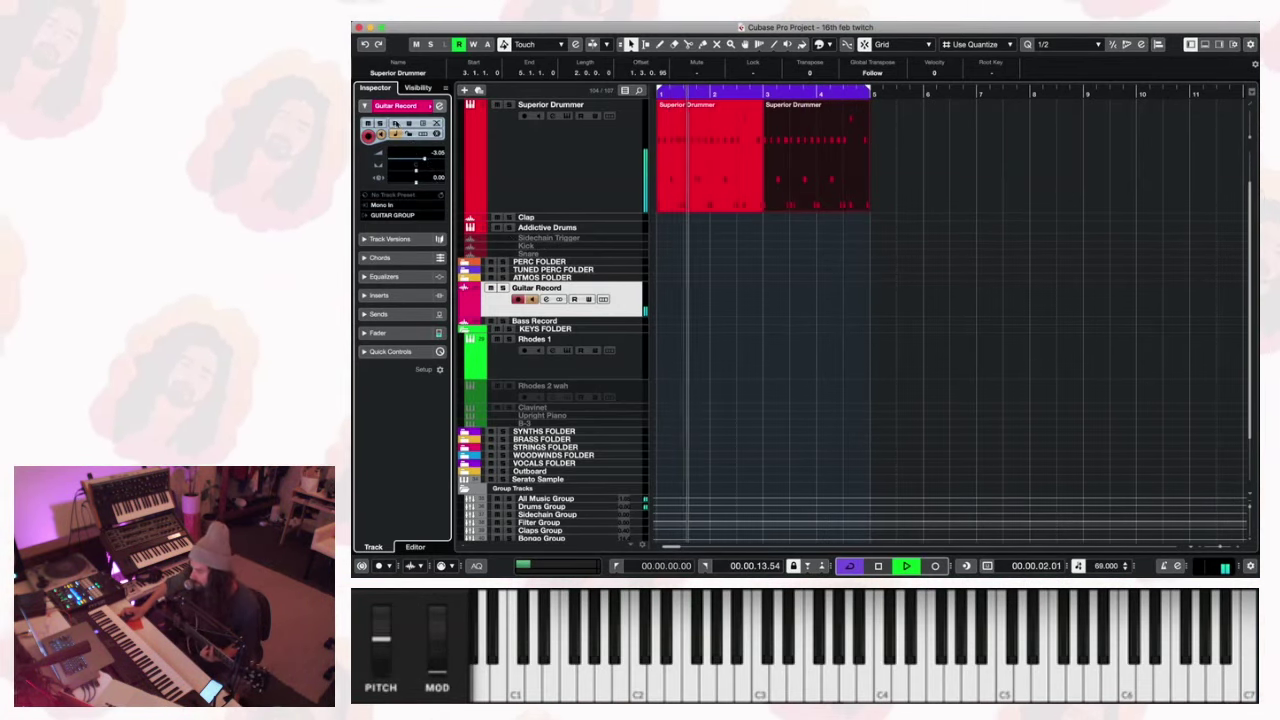
pyautogui.moveTo(424, 160); pyautogui.dragTo(422, 162)
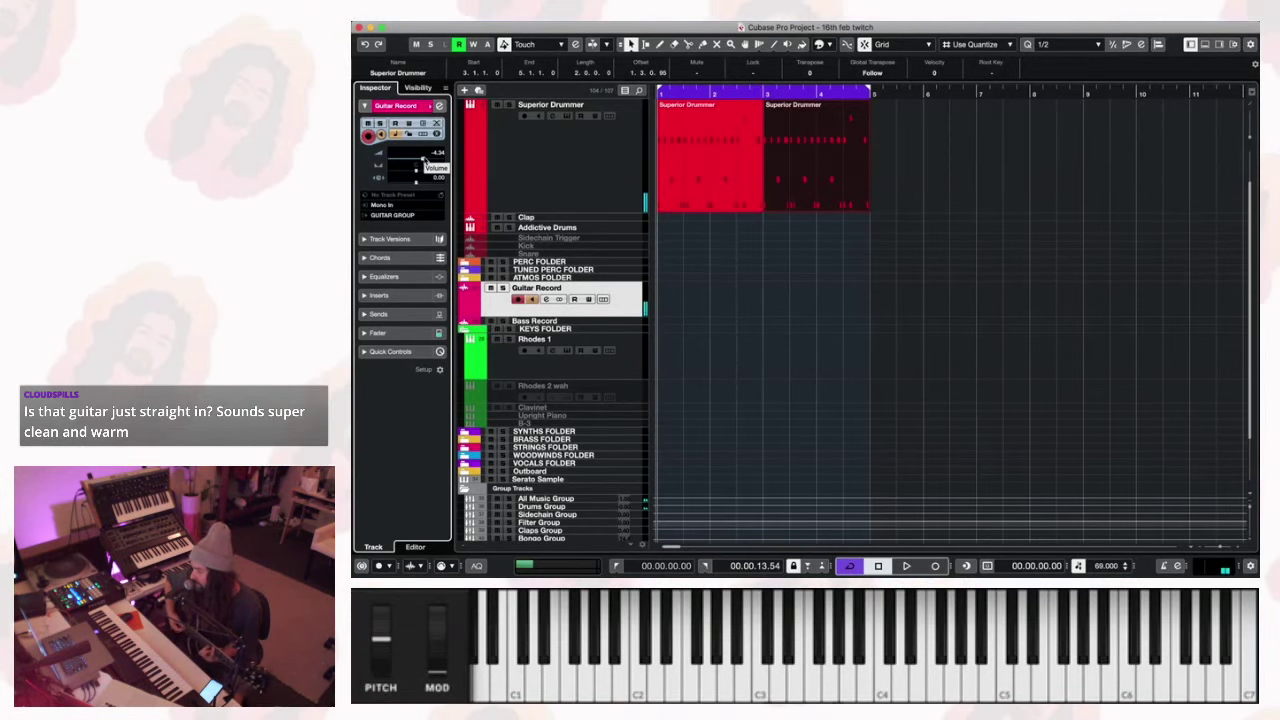
# Expand the Input/Output Channels folder and open the channel settings of the Mono In input.
pyautogui.scroll(2, 763, 339)
pyautogui.scroll(-5, 800, 344)
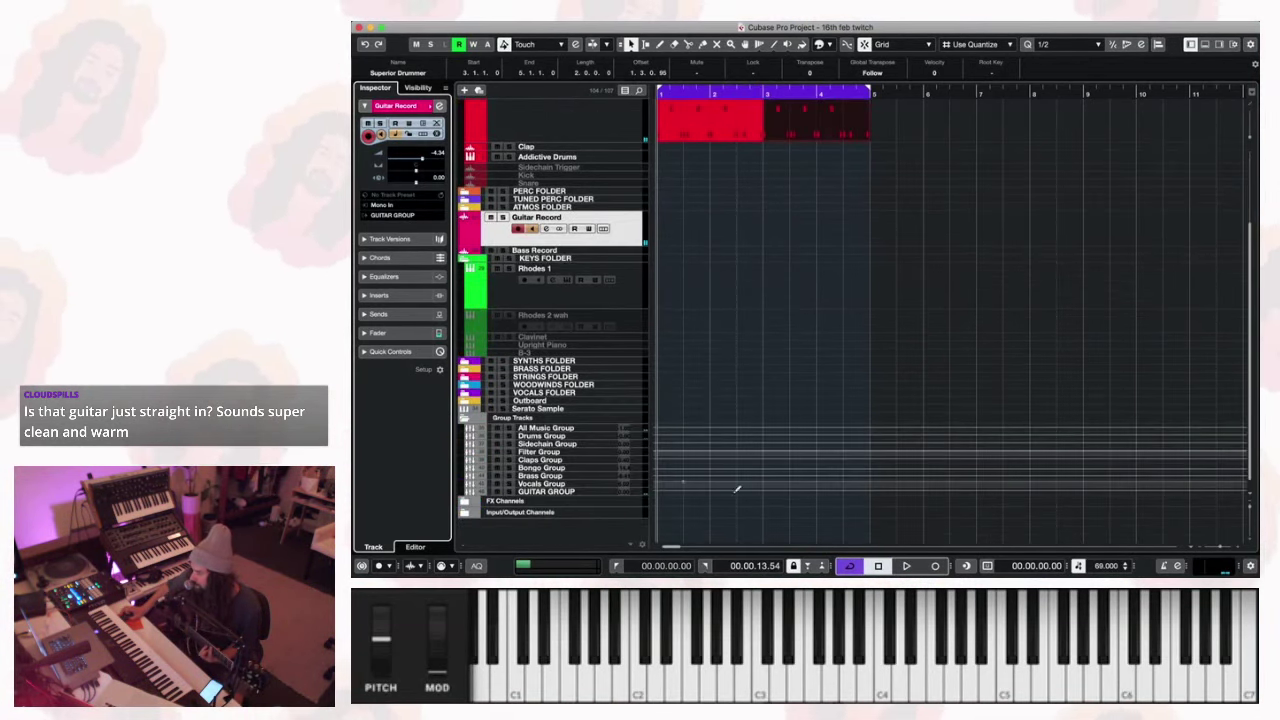
pyautogui.click(464, 512)
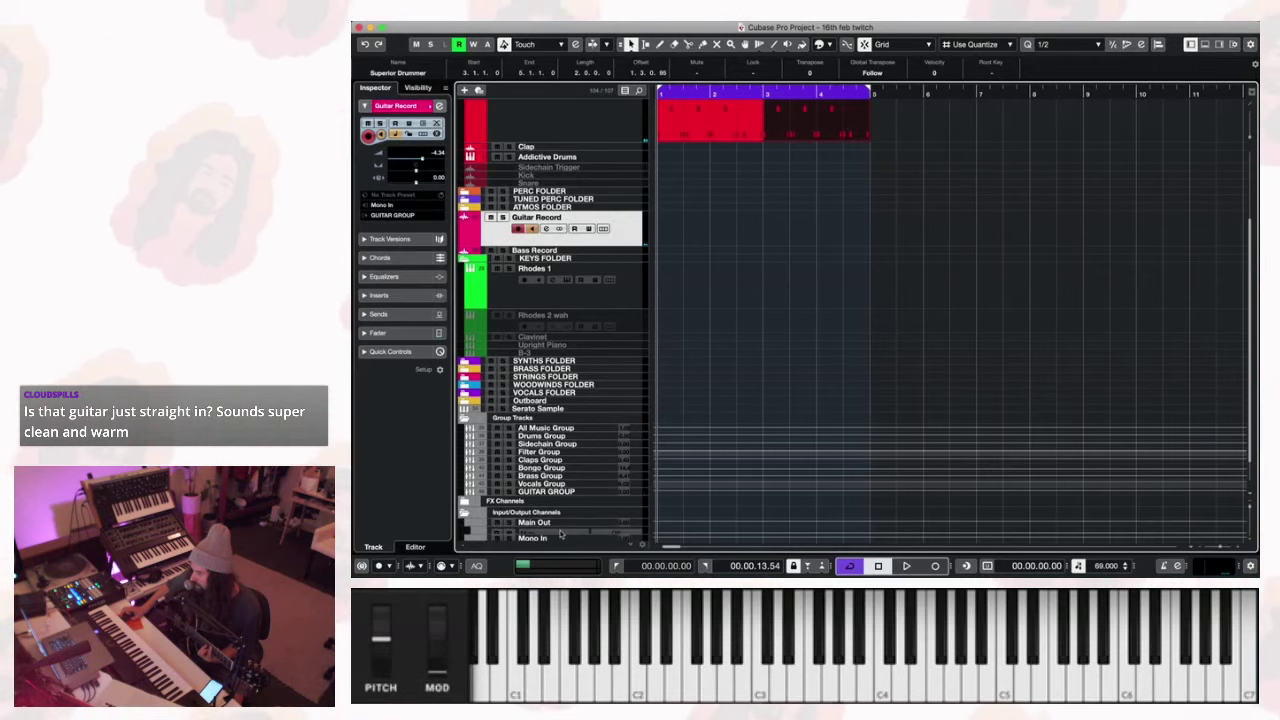
pyautogui.scroll(-1, 698, 501)
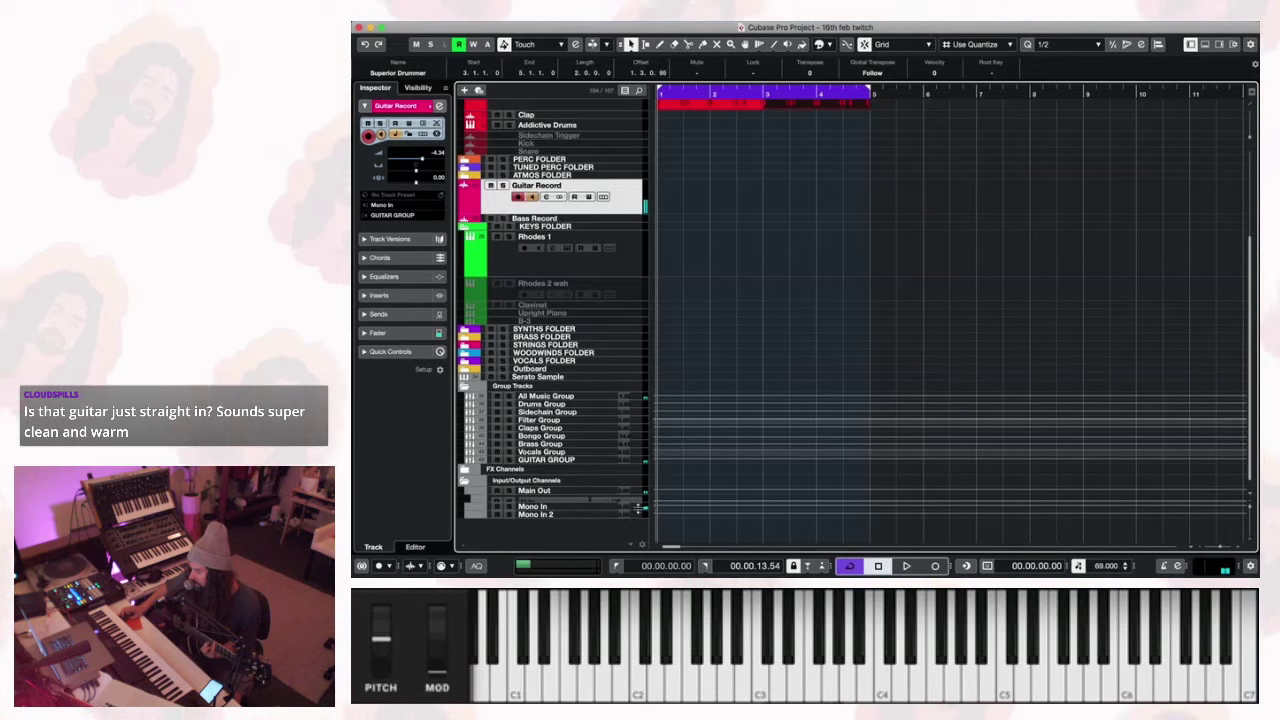
pyautogui.click(627, 508)
pyautogui.click(440, 105)
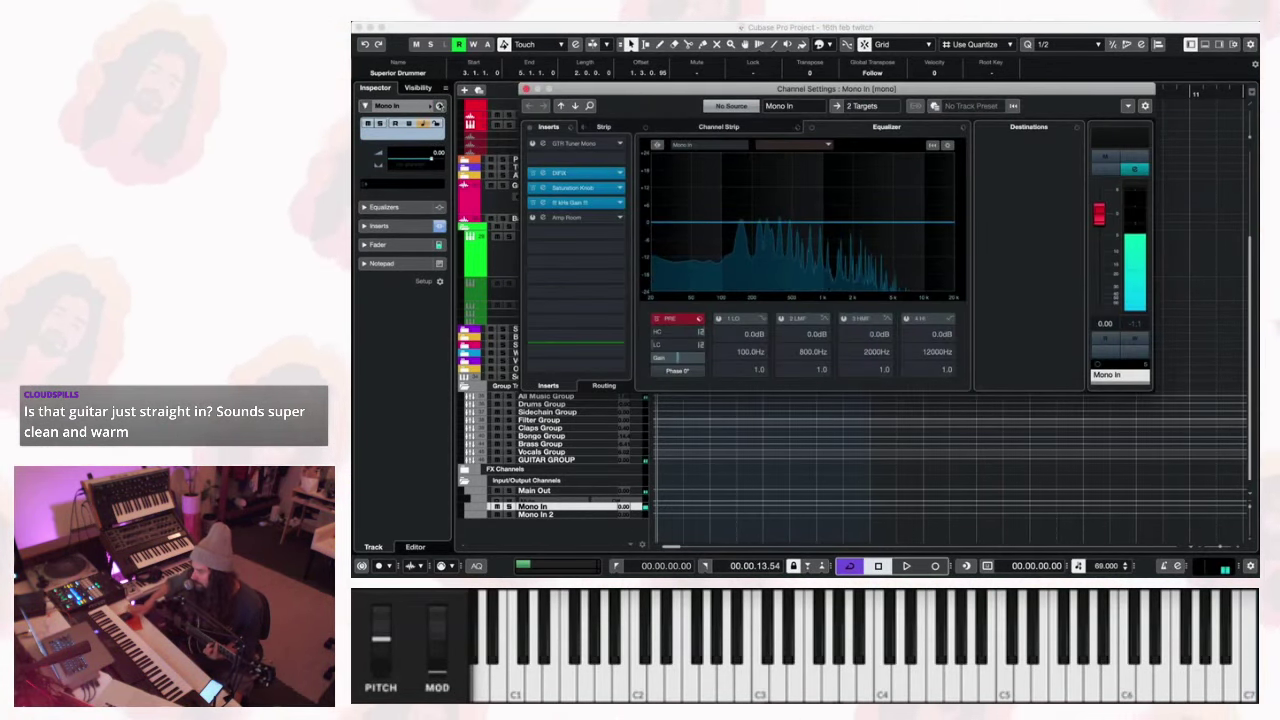
# Open the DIFIX insert on Mono In, compare the guitar with it powered off and on, and close it while active.
pyautogui.click(545, 174)
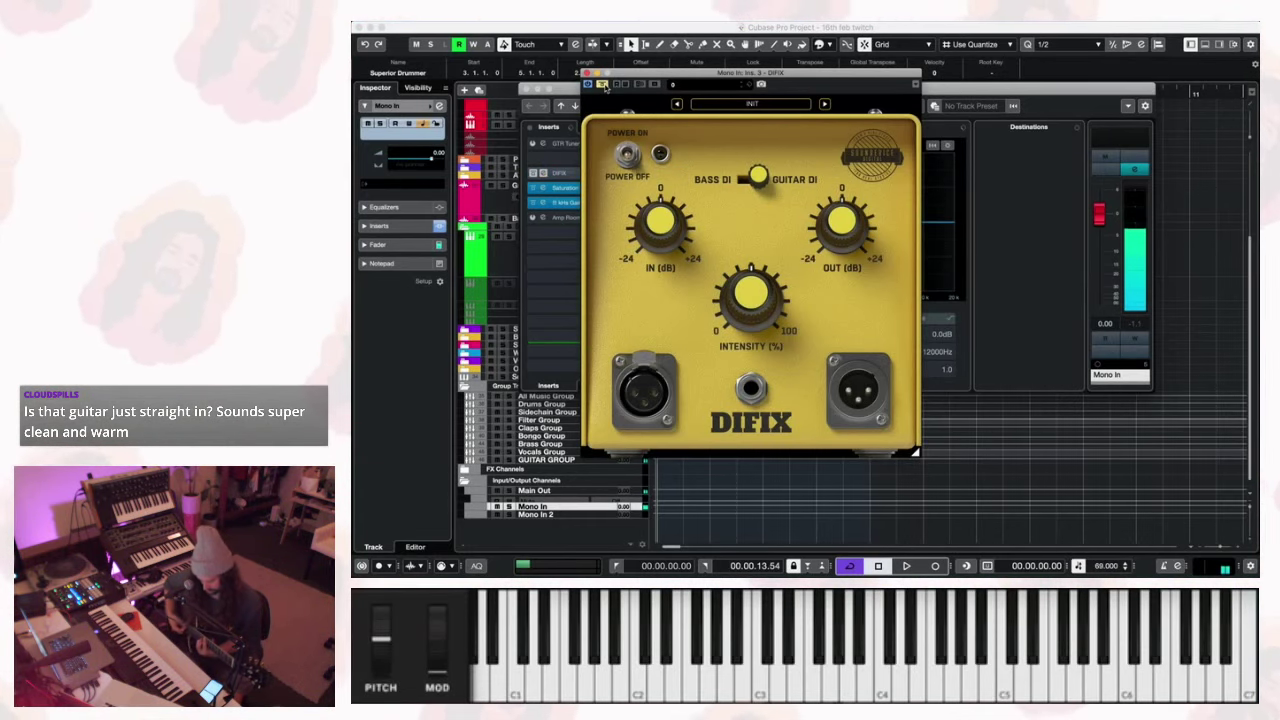
pyautogui.click(627, 152)
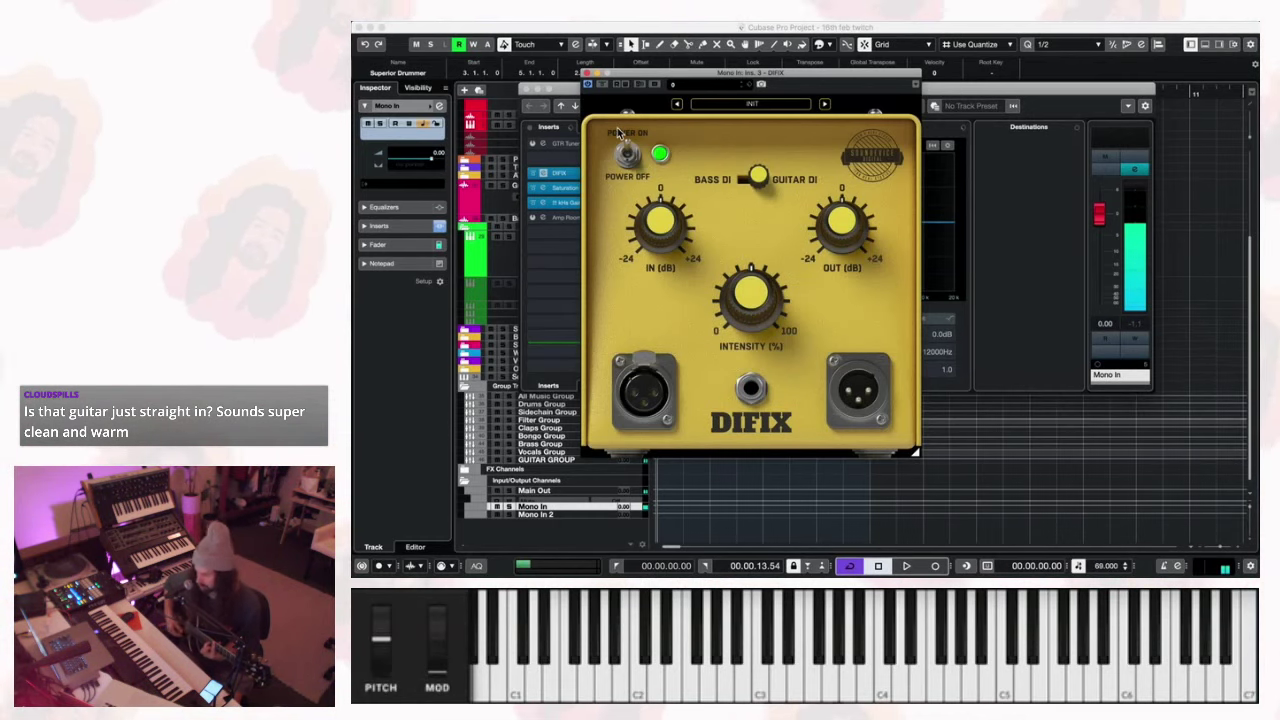
pyautogui.click(627, 152)
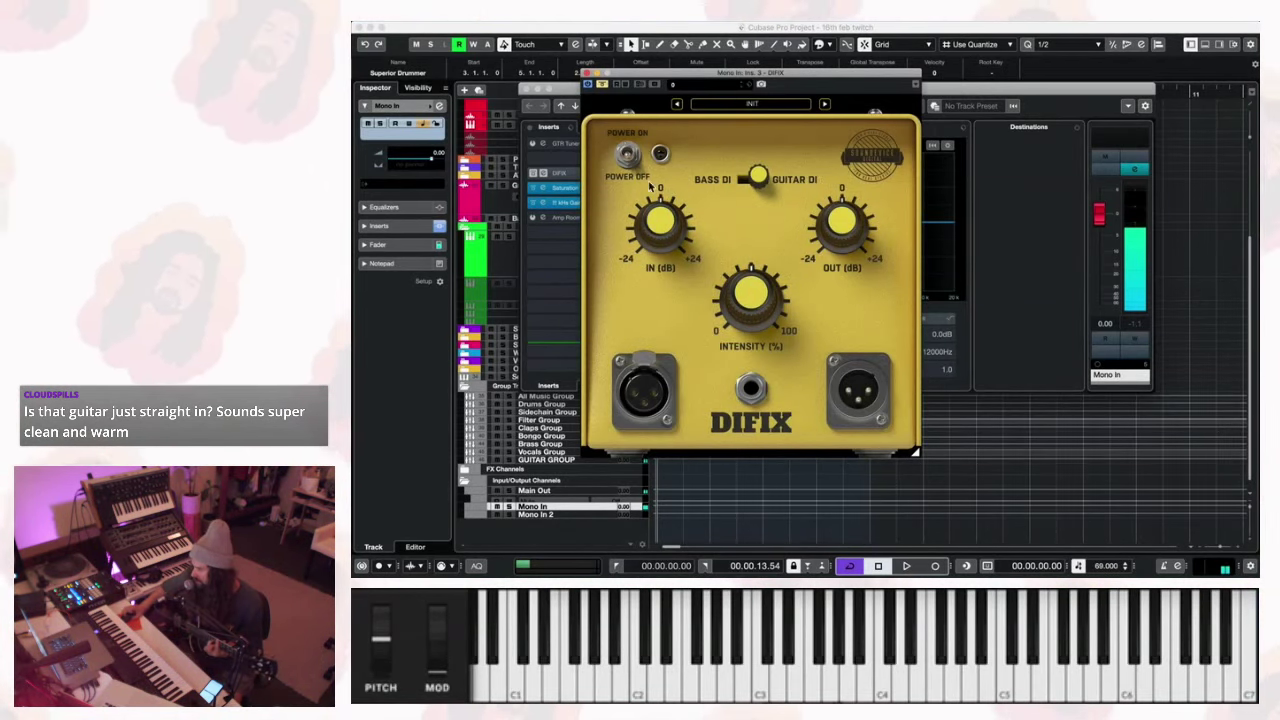
pyautogui.click(626, 160)
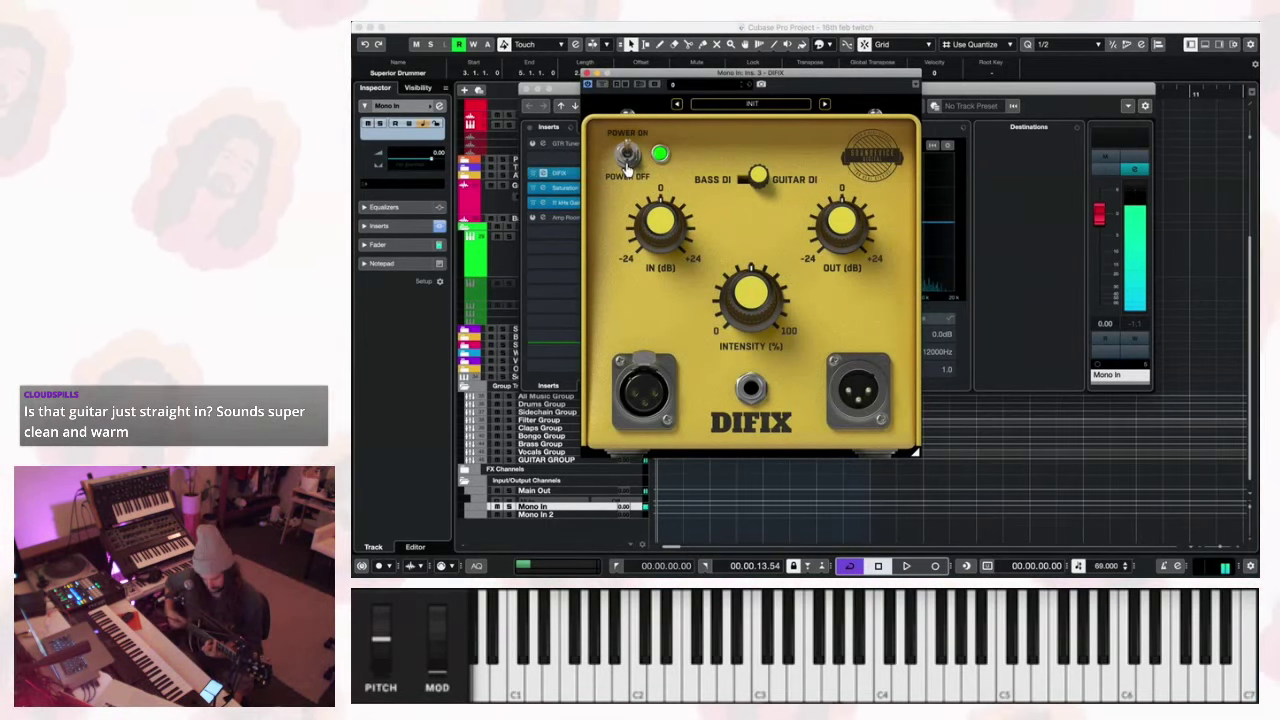
pyautogui.click(626, 160)
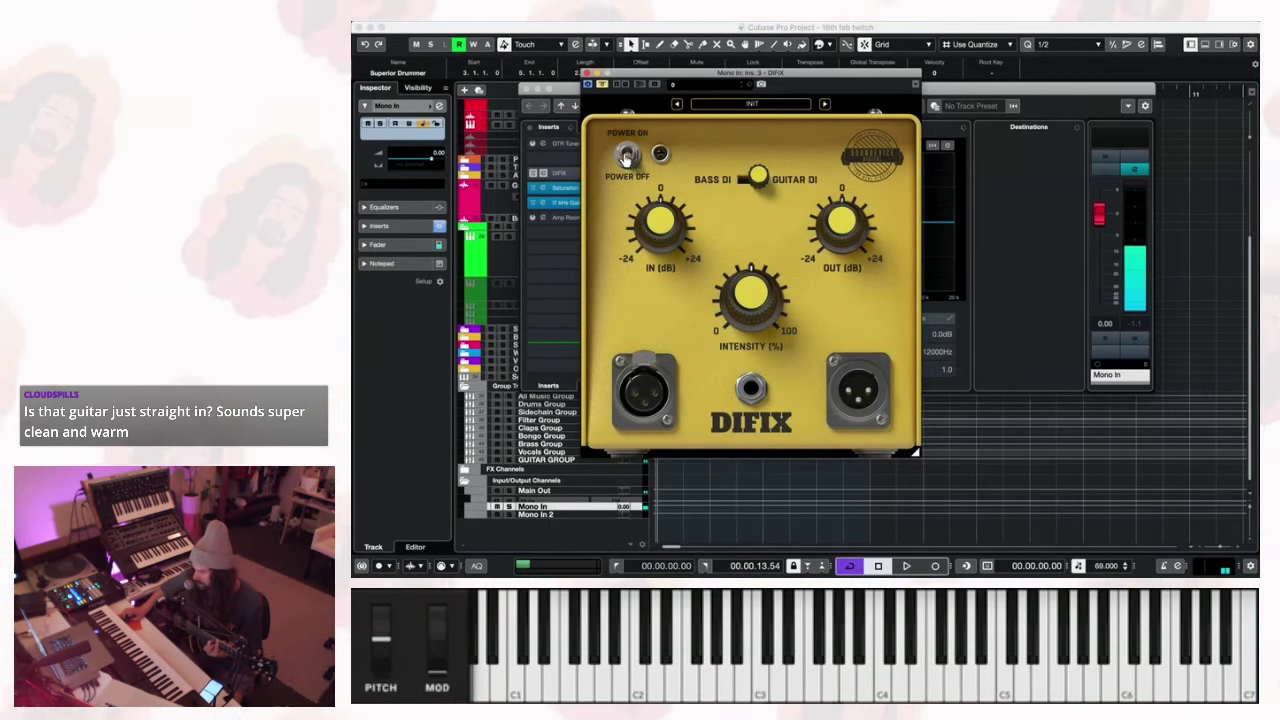
pyautogui.click(626, 160)
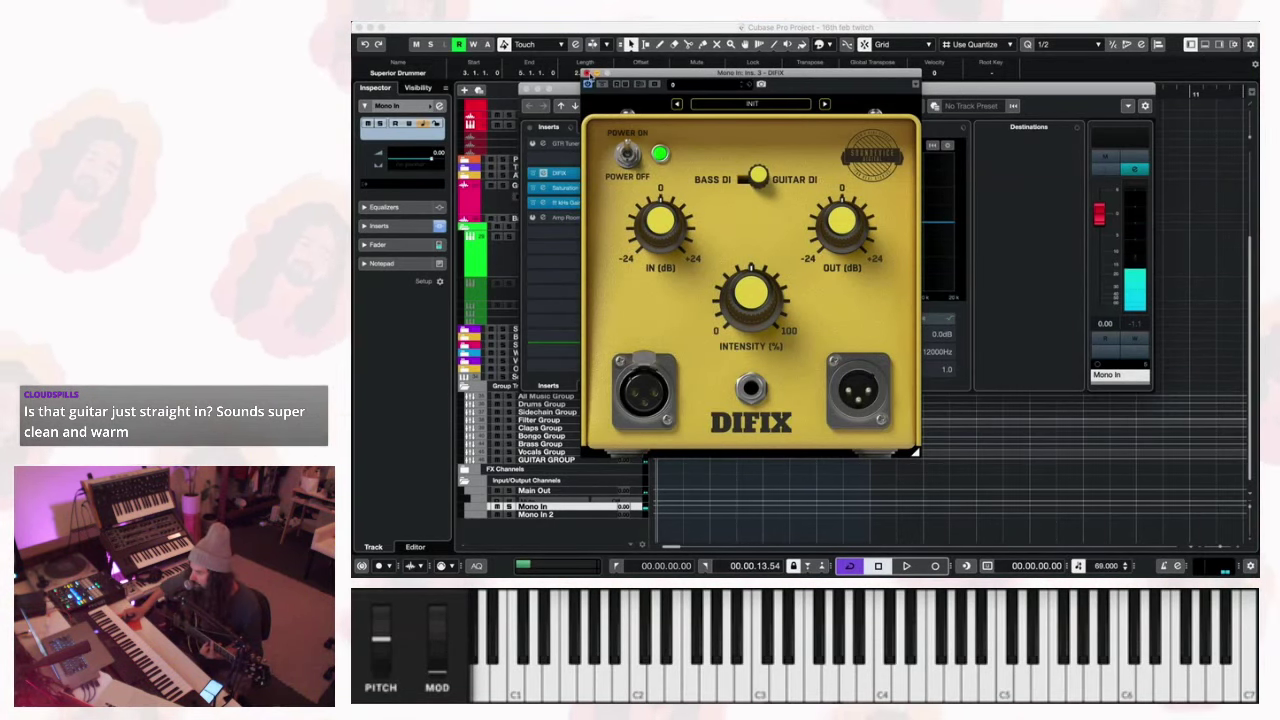
pyautogui.click(587, 75)
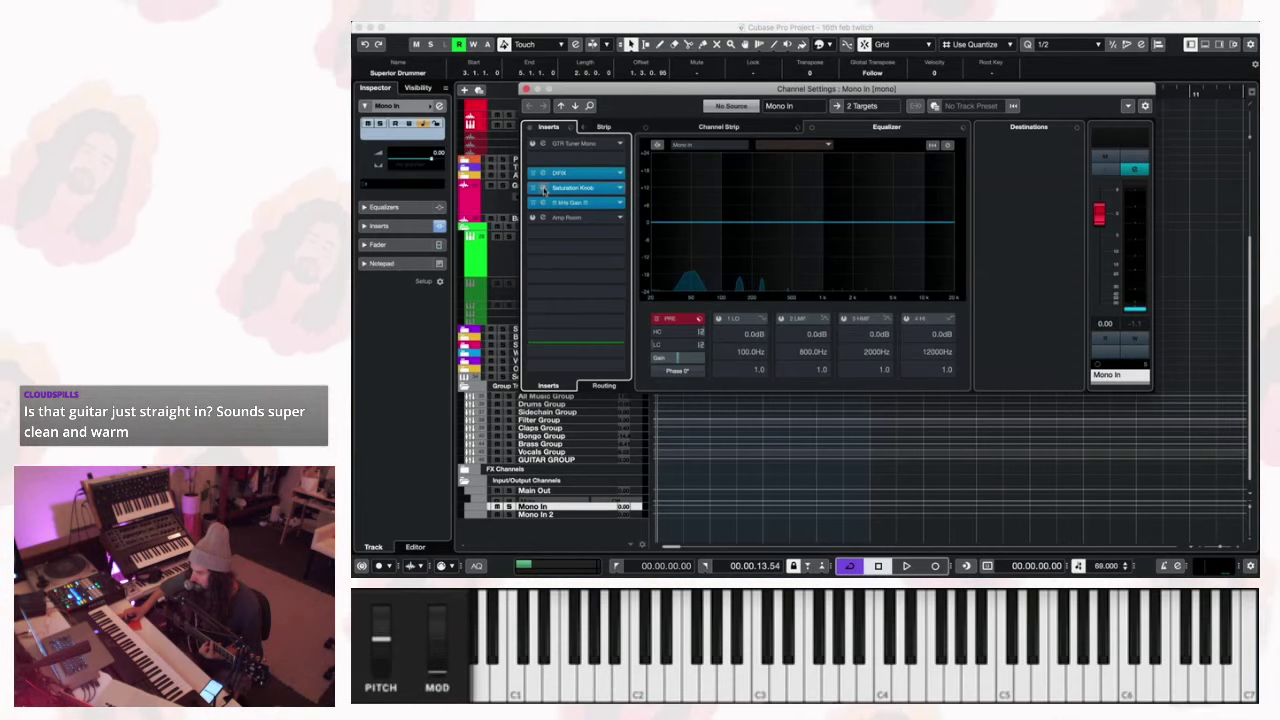
# Inspect the Saturation Knob insert on the Mono In channel and close the channel settings.
pyautogui.click(543, 188)
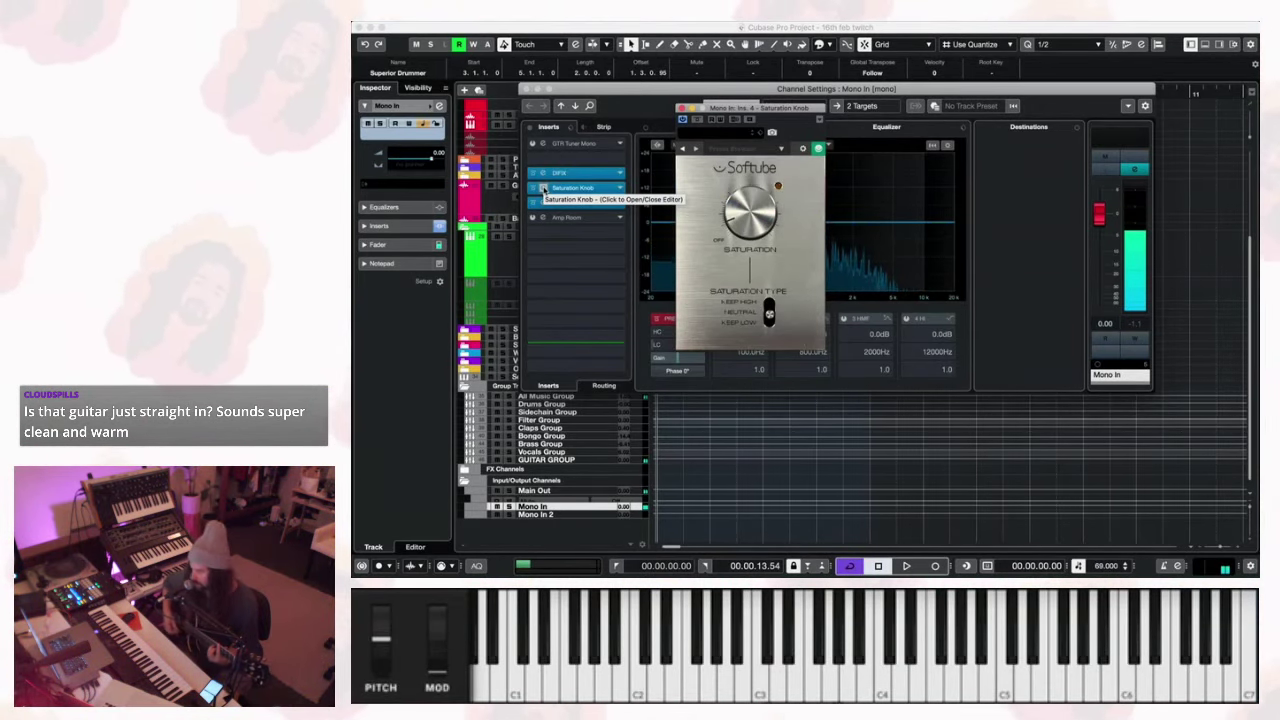
pyautogui.click(681, 107)
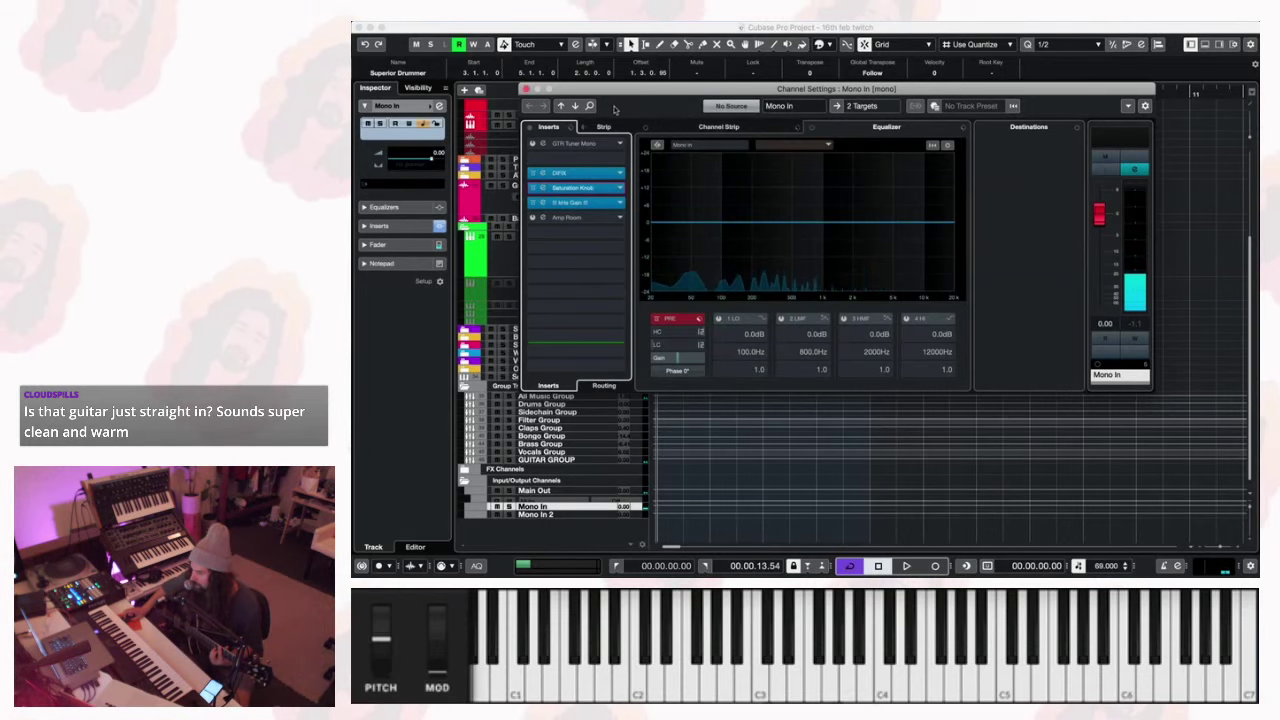
pyautogui.click(524, 89)
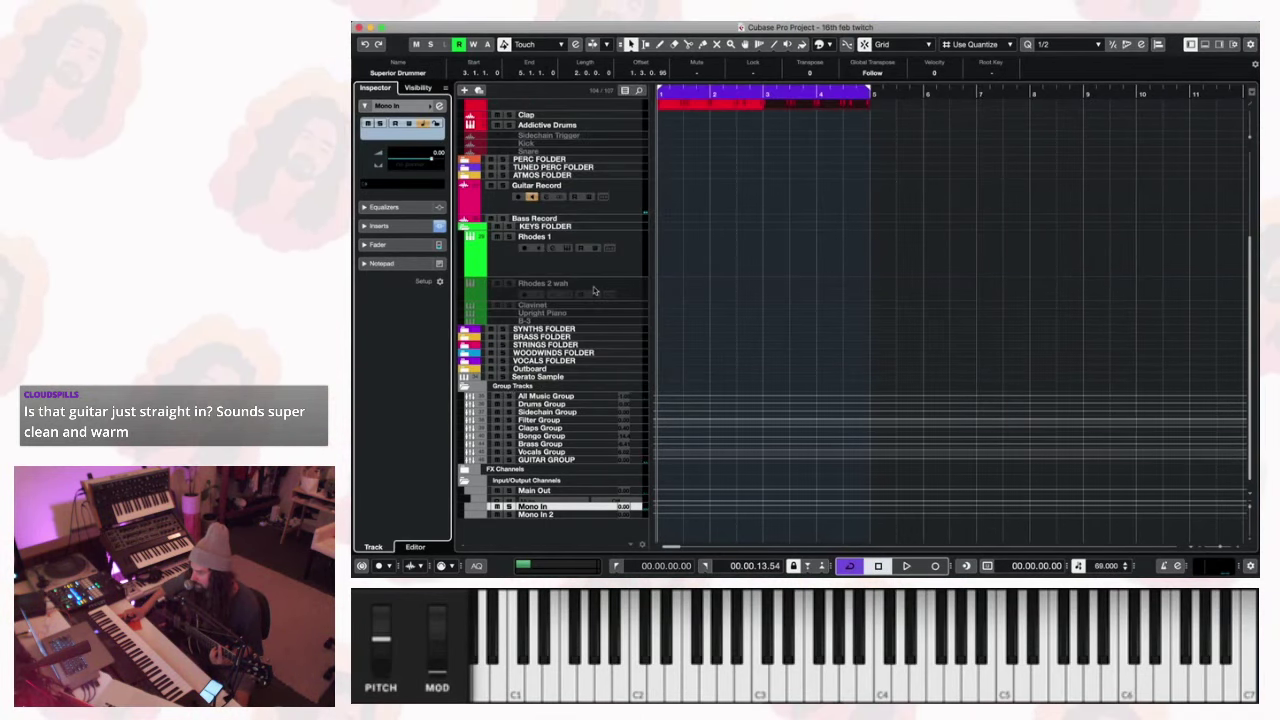
# Activate the GTR Tuner Mono insert on the Guitar Record track, tune the guitar, and play the loop again with the channel settings closed.
pyautogui.click(622, 203)
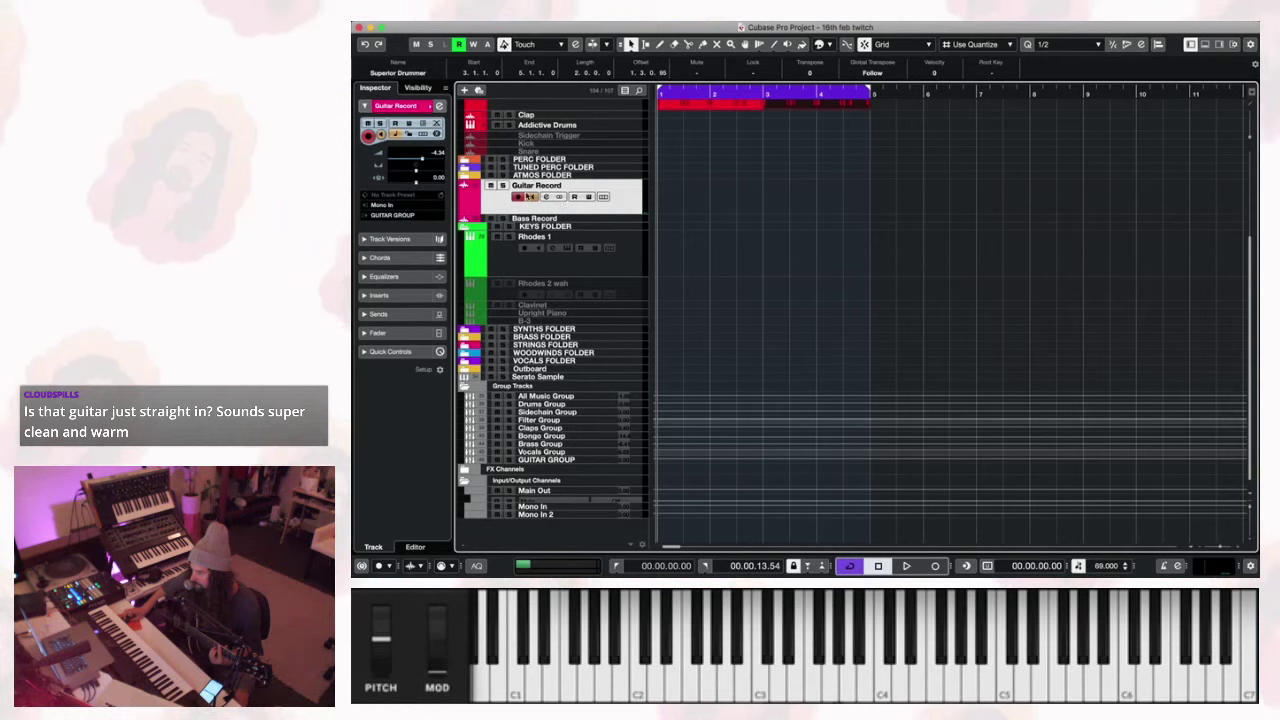
pyautogui.click(546, 196)
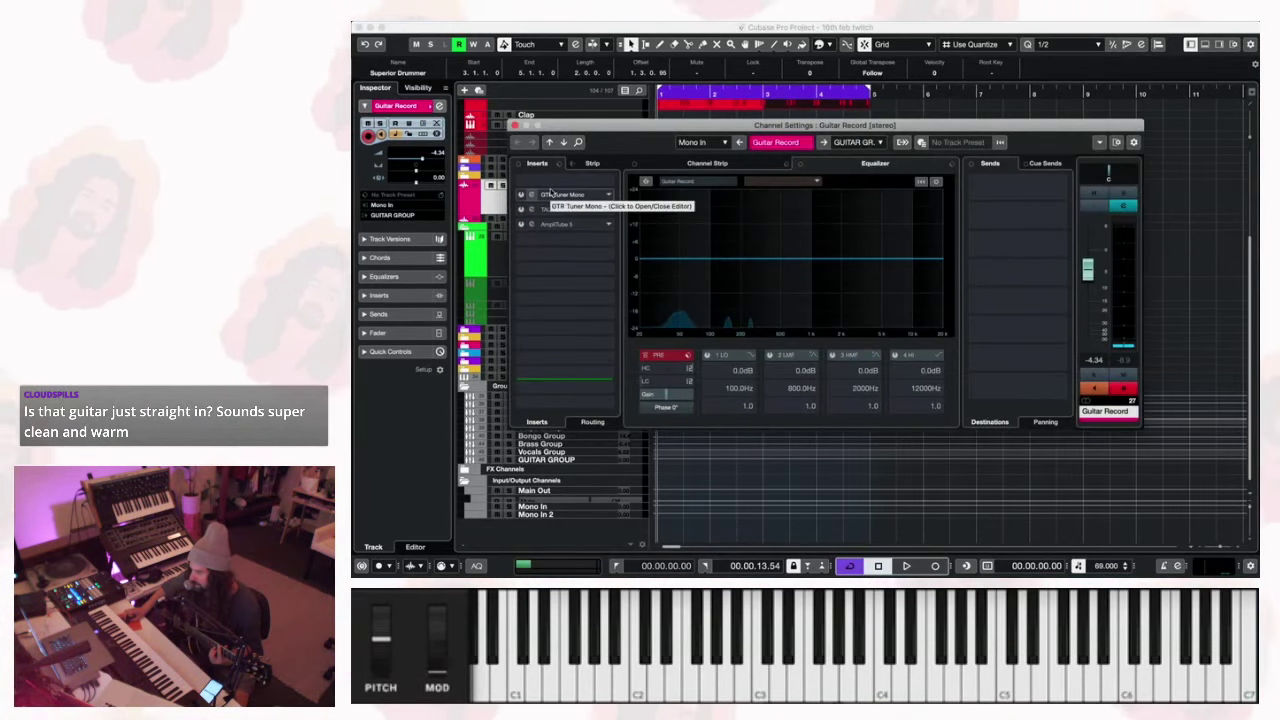
pyautogui.click(521, 195)
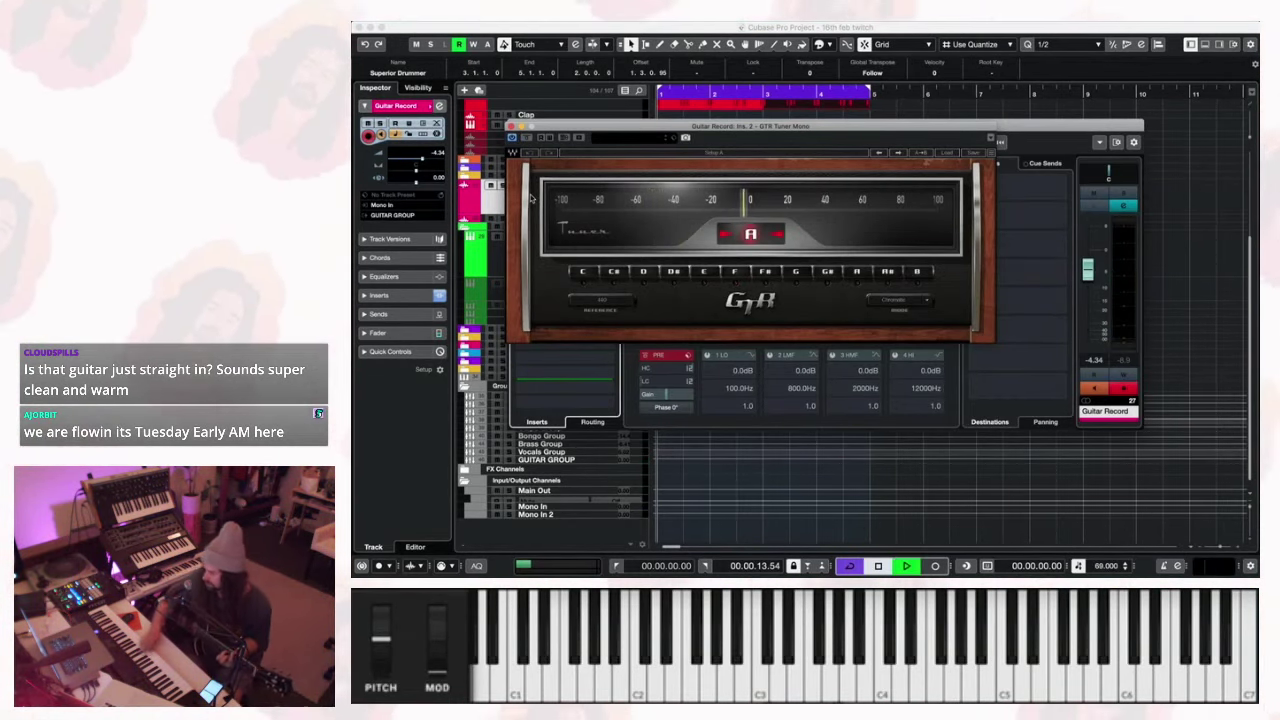
pyautogui.press('space')
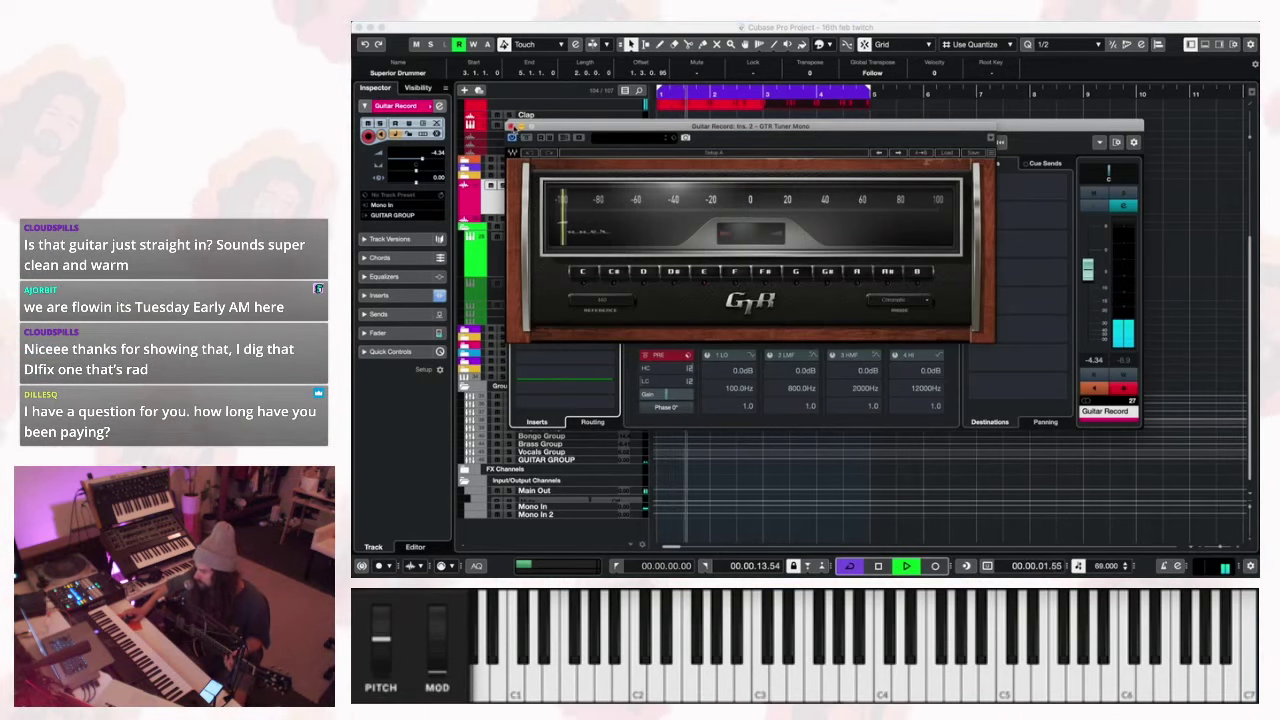
pyautogui.click(512, 126)
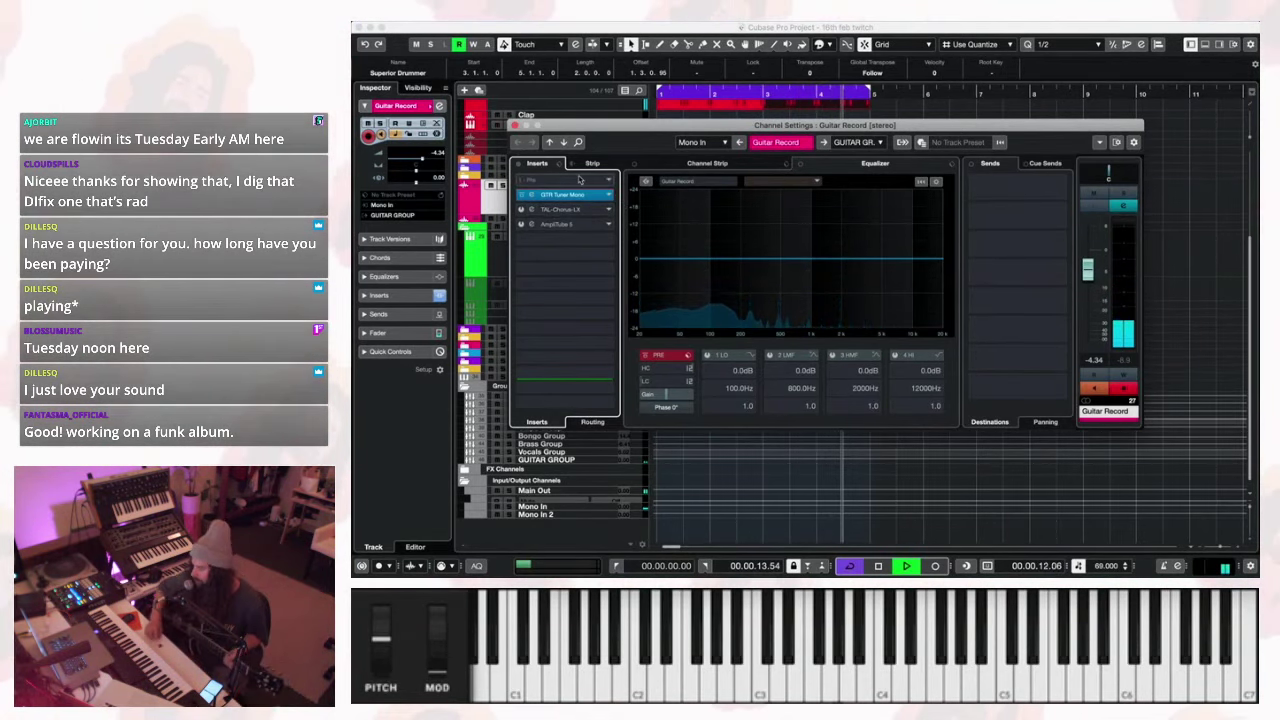
pyautogui.click(515, 126)
# Try recording a guitar take on the Guitar Record track over the looping drums, and delete the take.
pyautogui.click(608, 260)
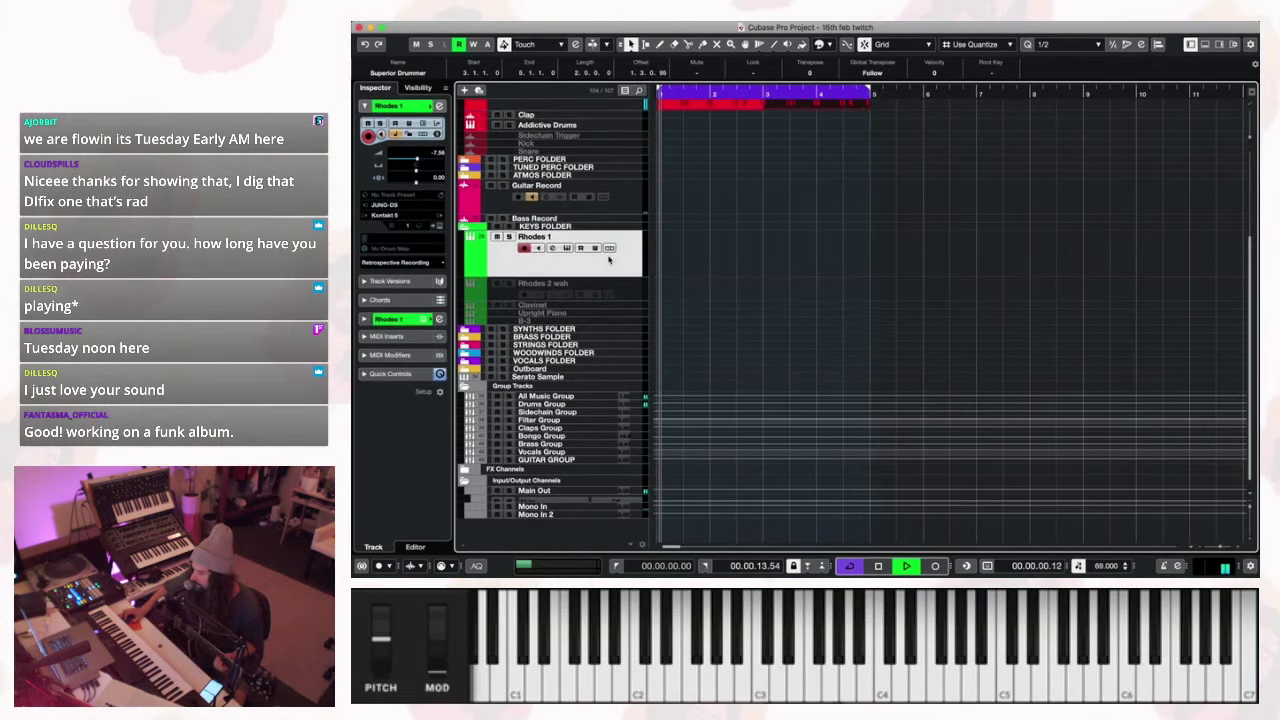
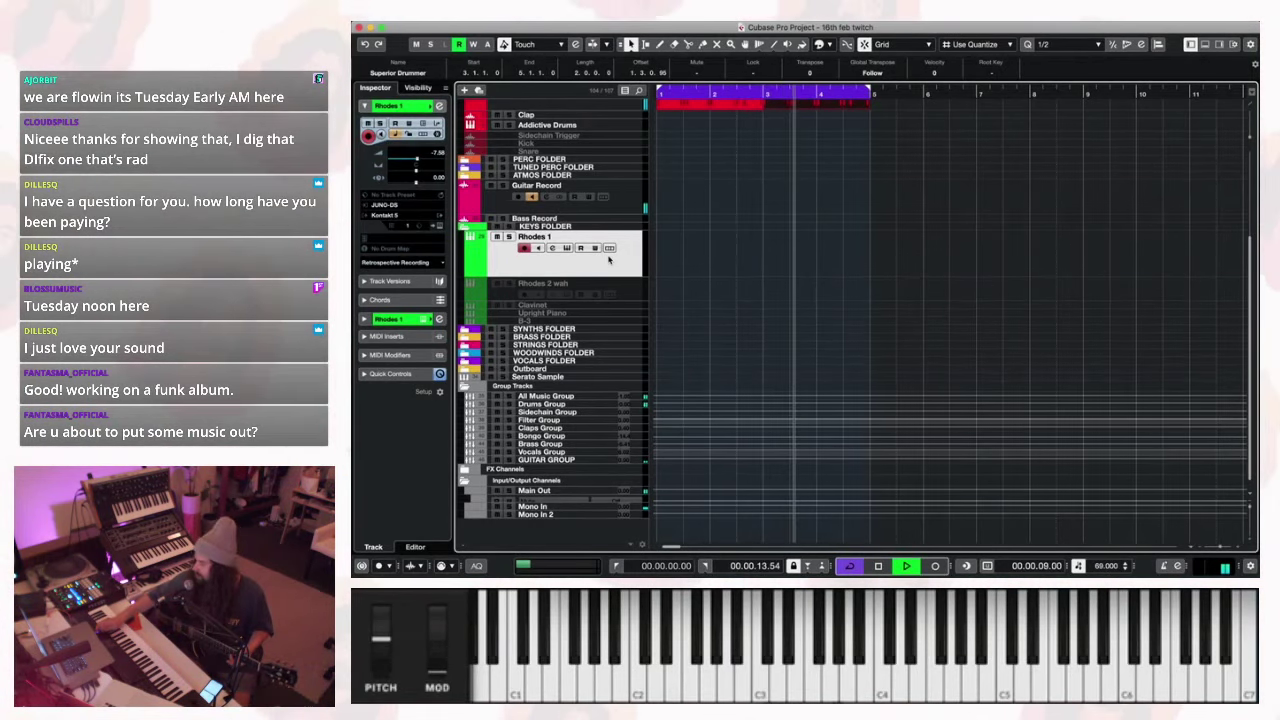
pyautogui.click(628, 195)
pyautogui.press('KP_Multiply')
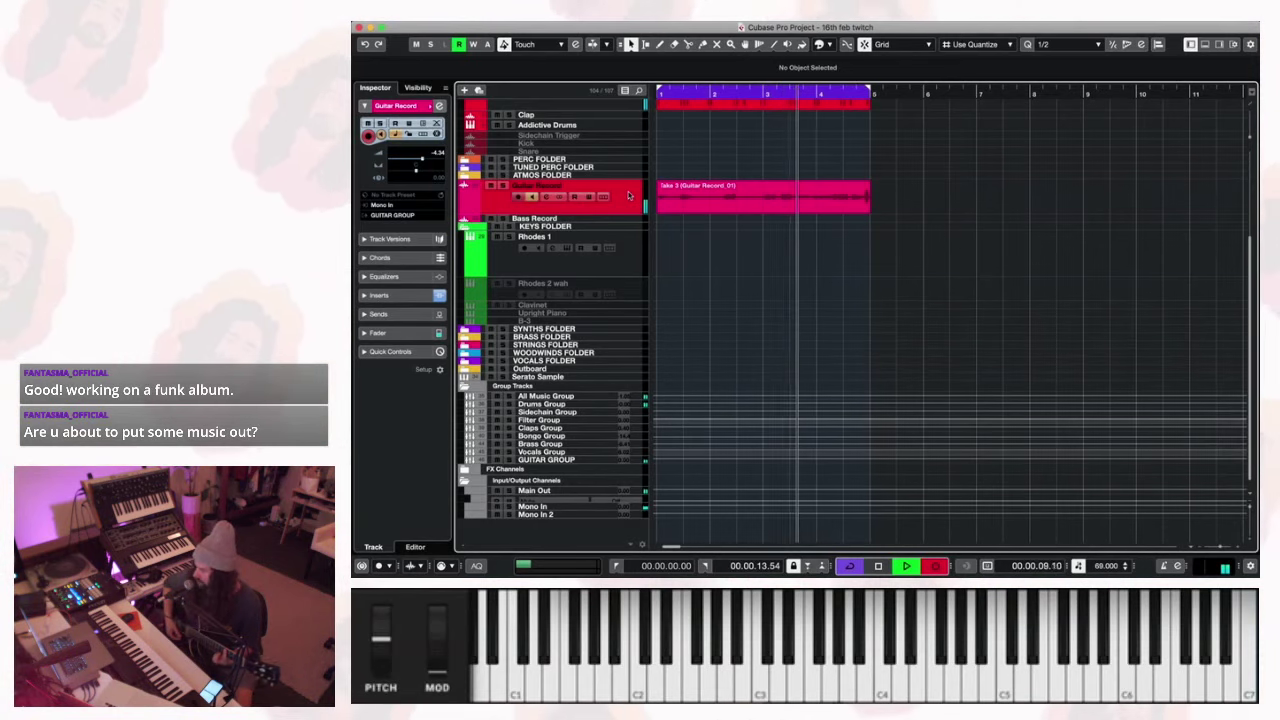
pyautogui.press('space')
pyautogui.press('Delete')
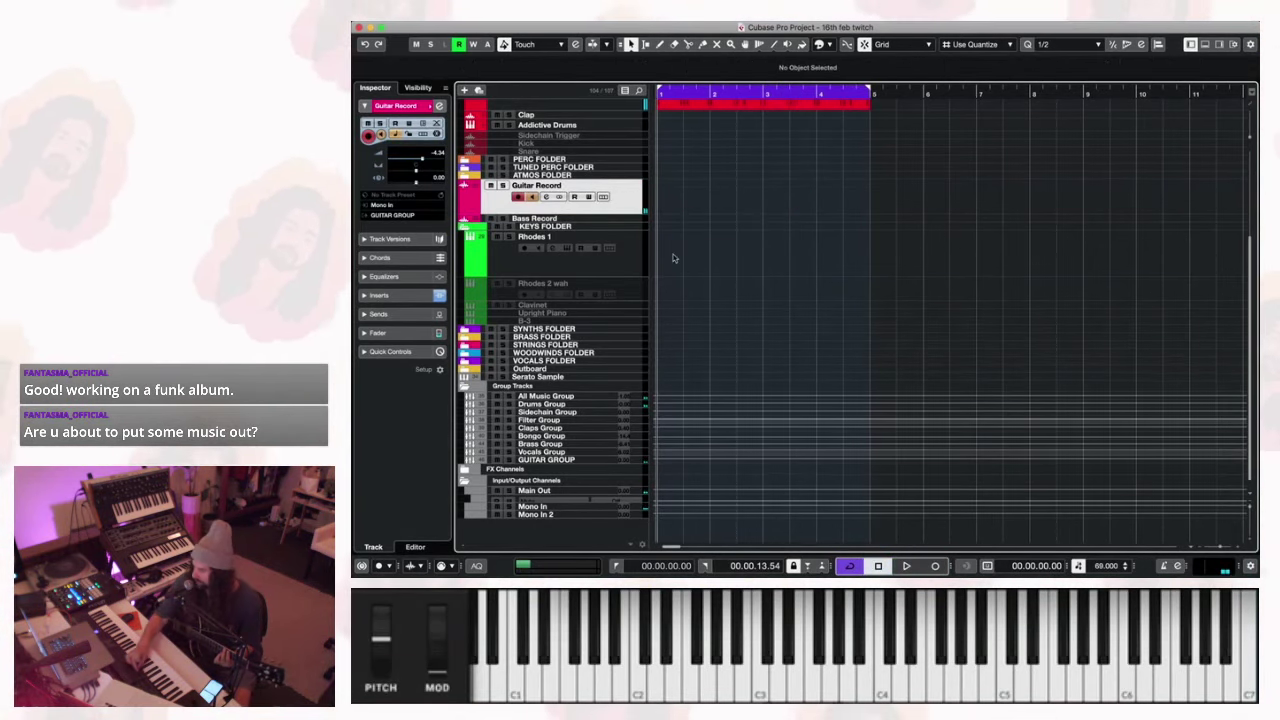
# Record a new guitar take on the Guitar Record track over the four-bar drum loop, starting playback partway through bar 4.
pyautogui.click(843, 93)
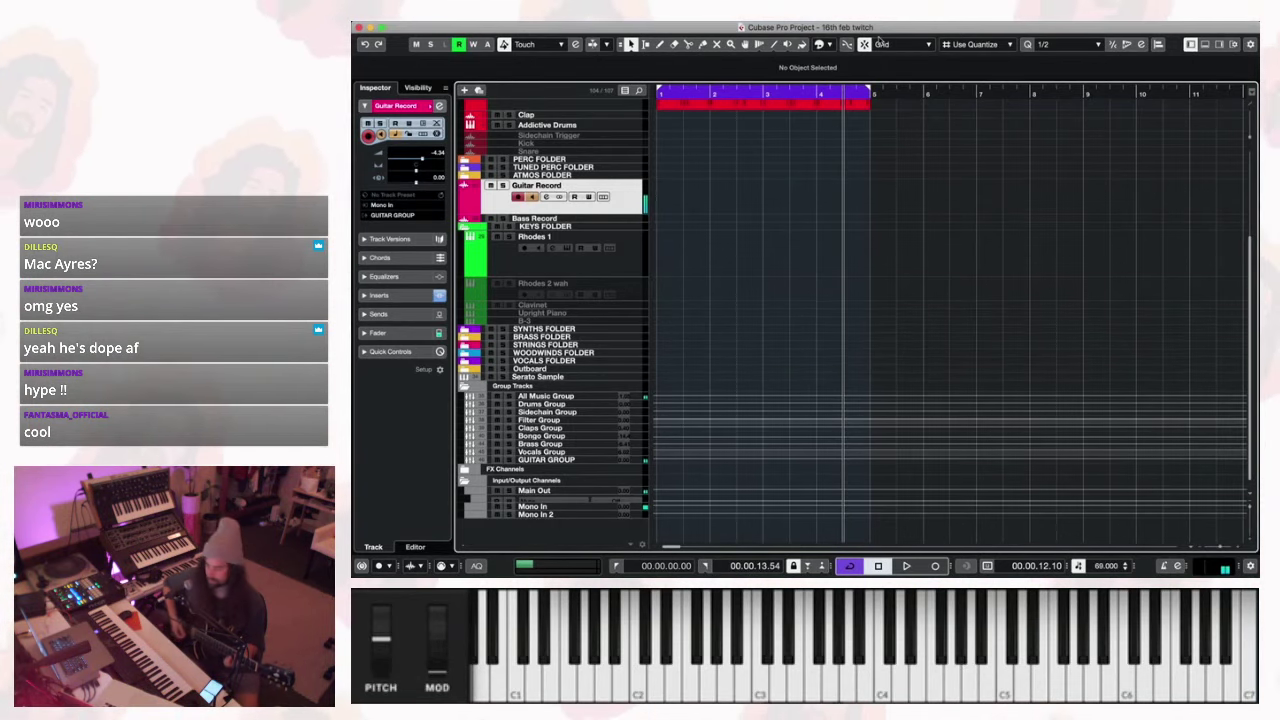
pyautogui.press('KP_Multiply')
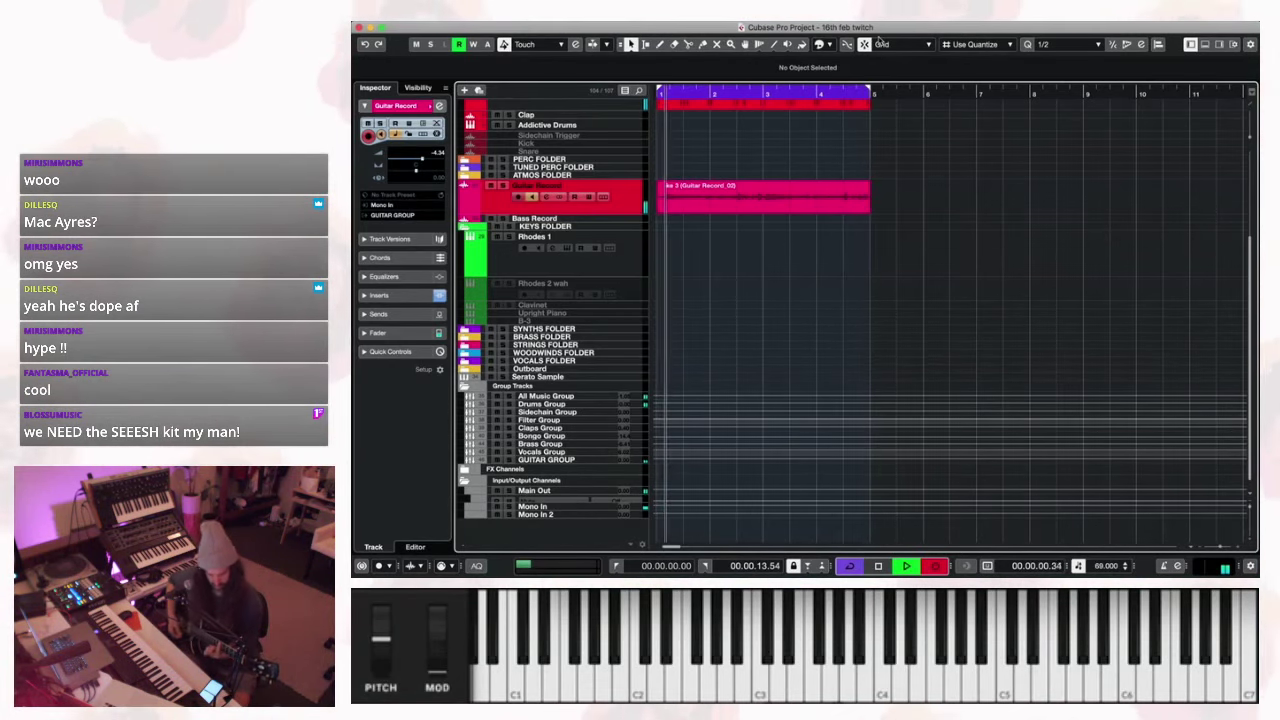
pyautogui.press('space')
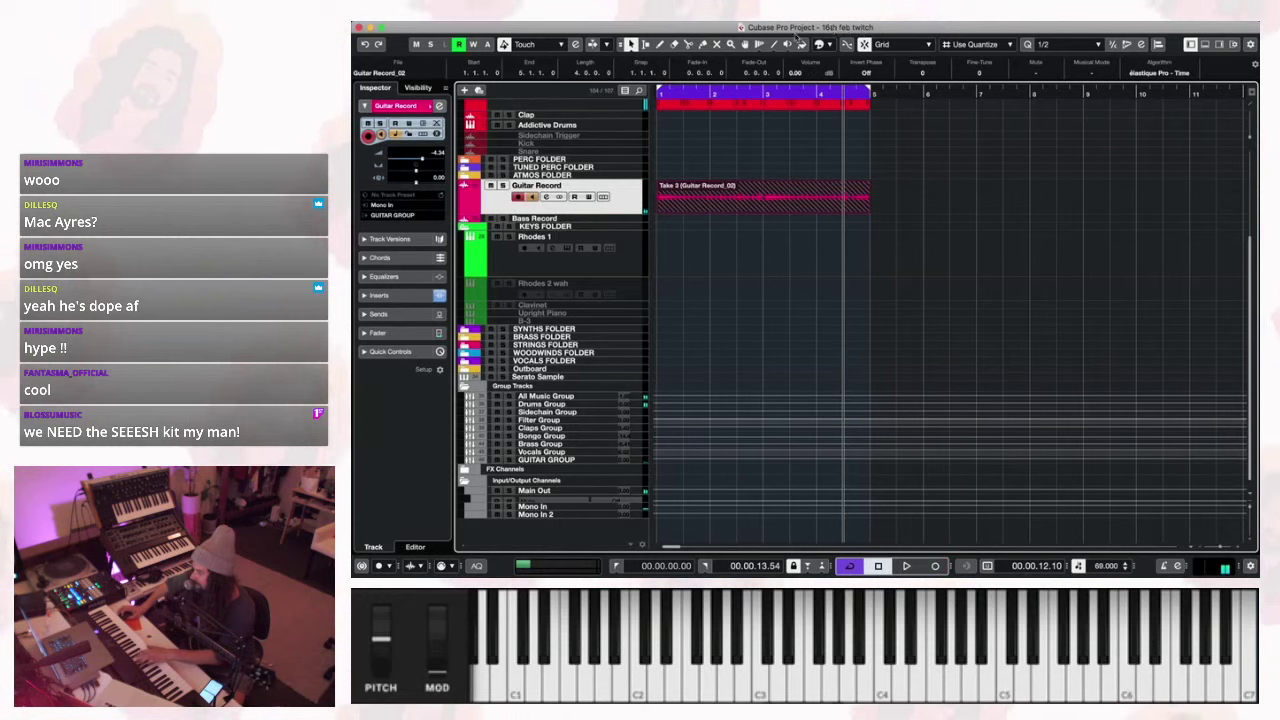
pyautogui.press('space')
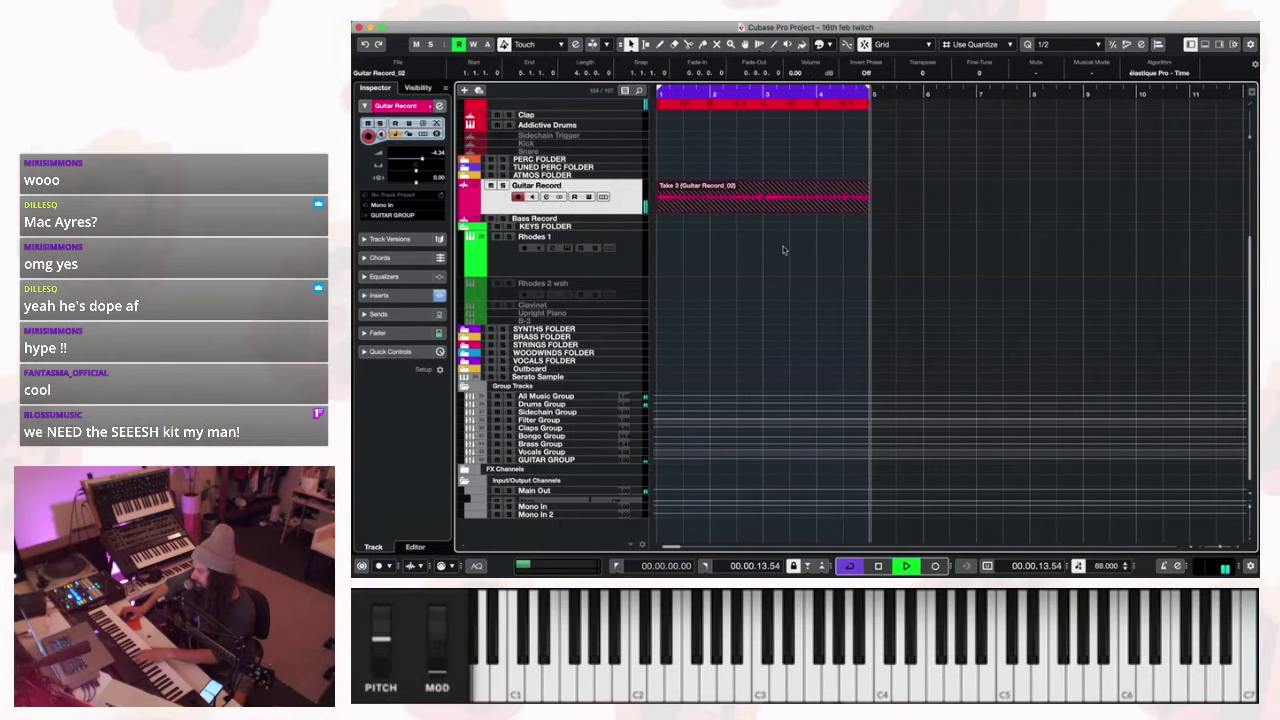
pyautogui.press('space')
# Delete the leftover guitar take beneath Take 3, keep Take 3 at bar 1, and play the loop from the start with Guitar Record disarmed.
pyautogui.moveTo(692, 200); pyautogui.dragTo(932, 213)
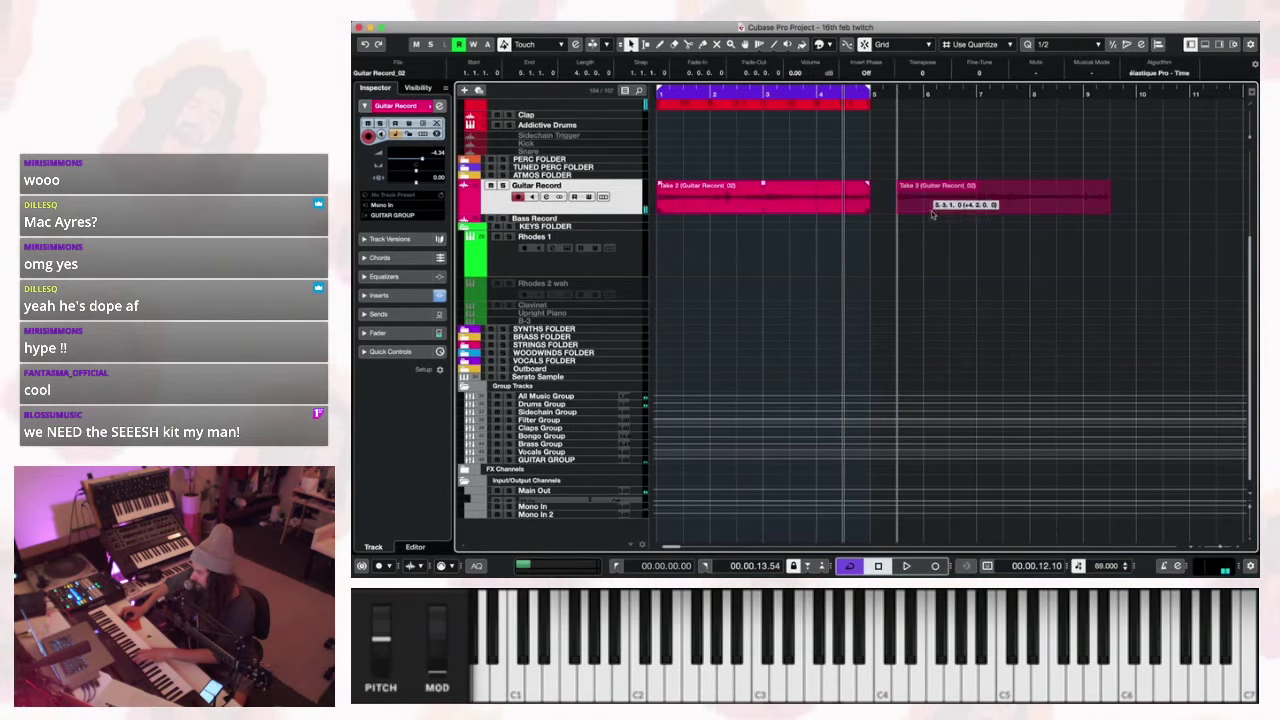
pyautogui.click(815, 203)
pyautogui.press('Delete')
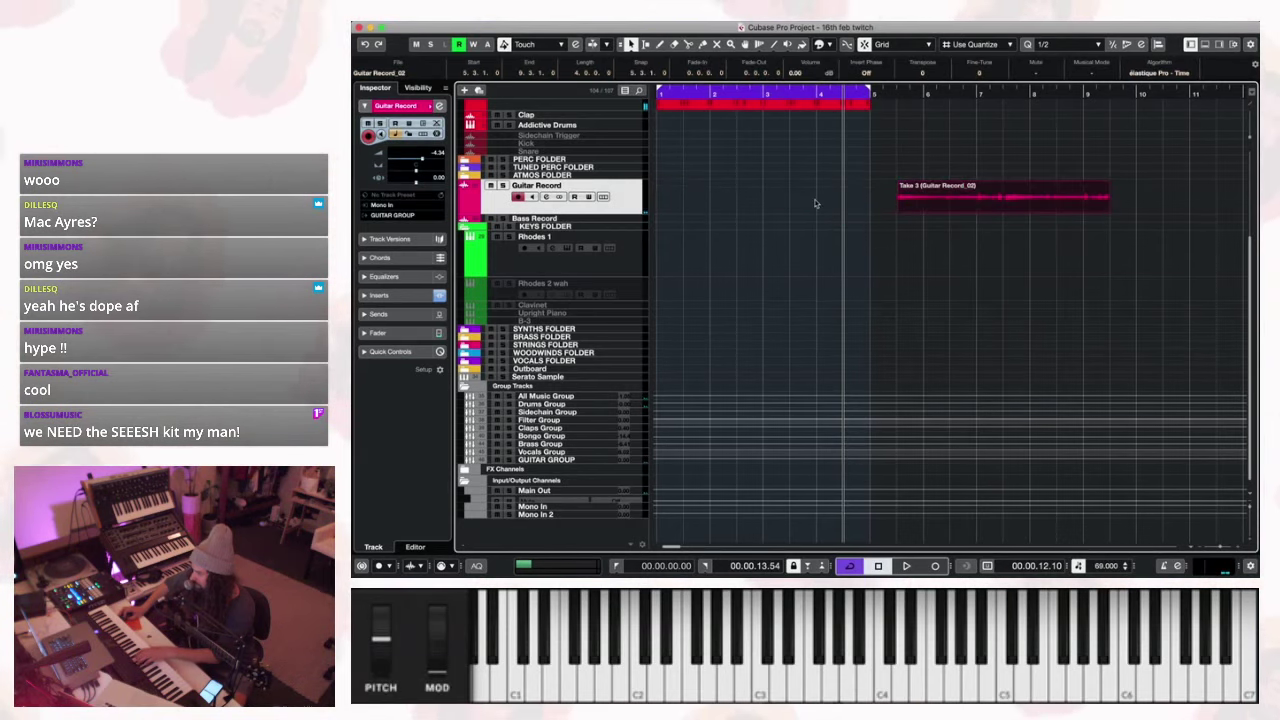
pyautogui.moveTo(975, 185); pyautogui.dragTo(735, 186)
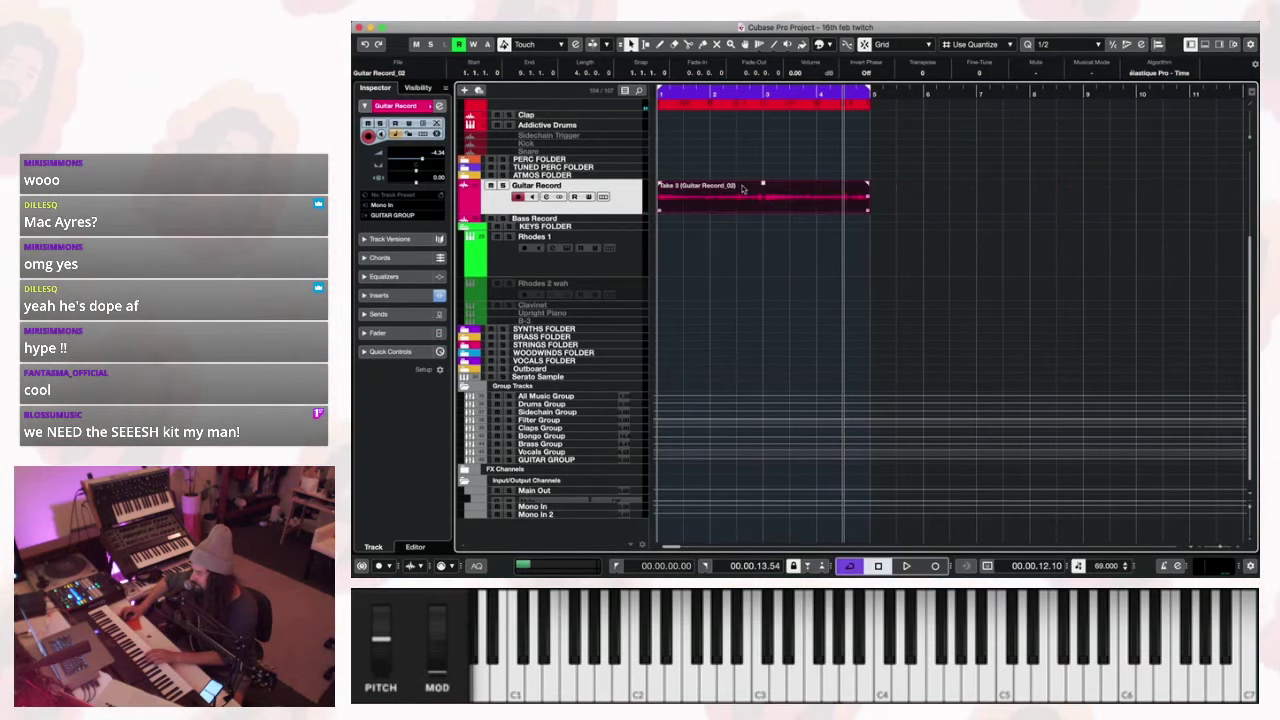
pyautogui.press('Home')
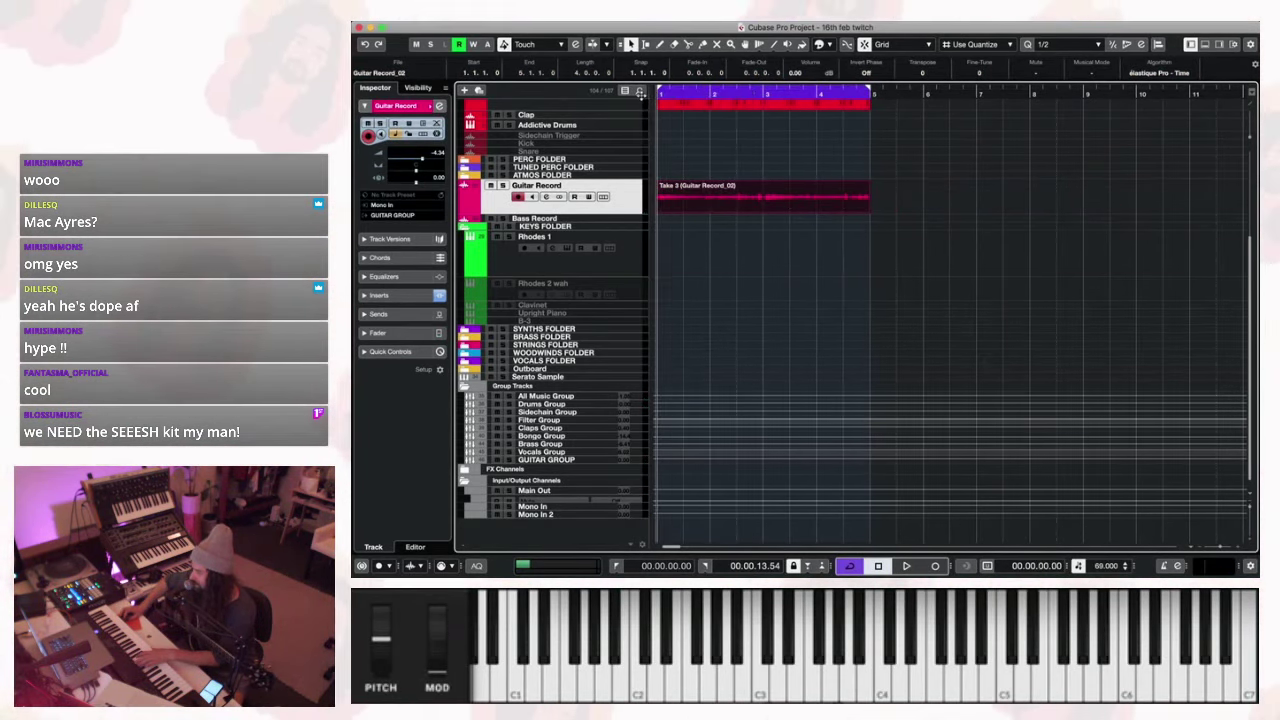
pyautogui.press('space')
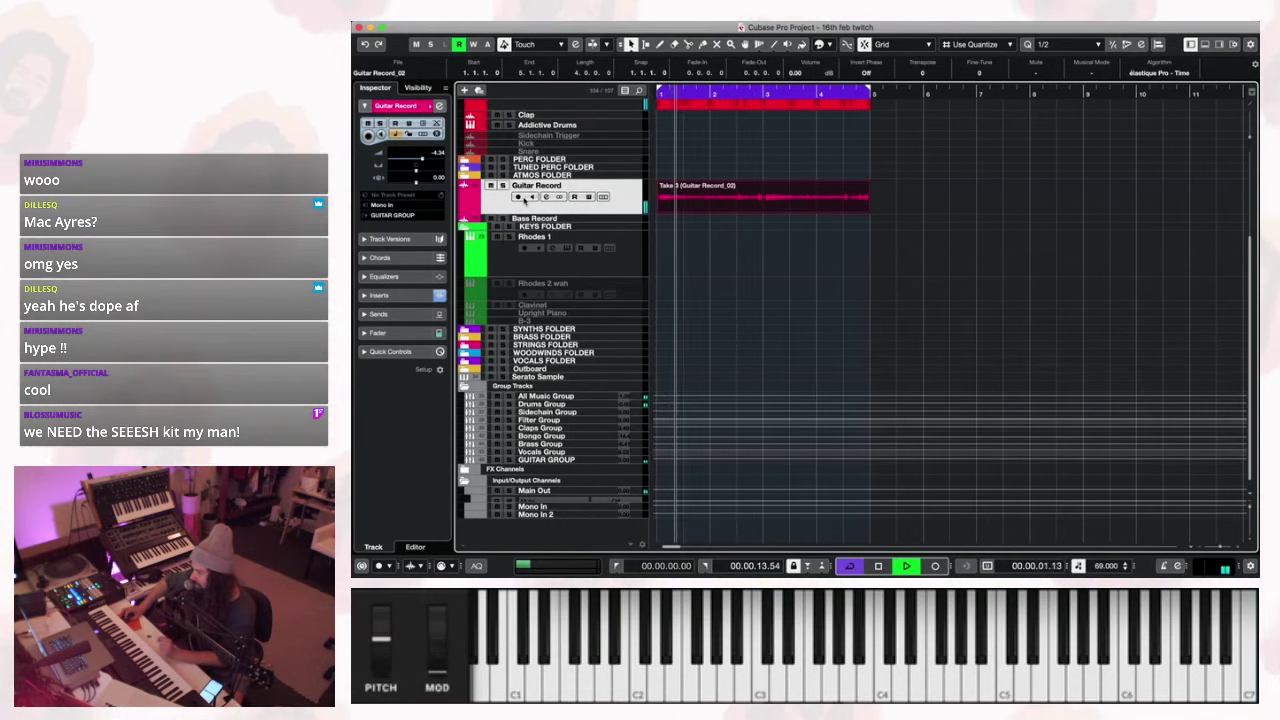
# Select the Bass Record track with input monitoring on and record a bass take over the looping drums and guitar.
pyautogui.click(558, 219)
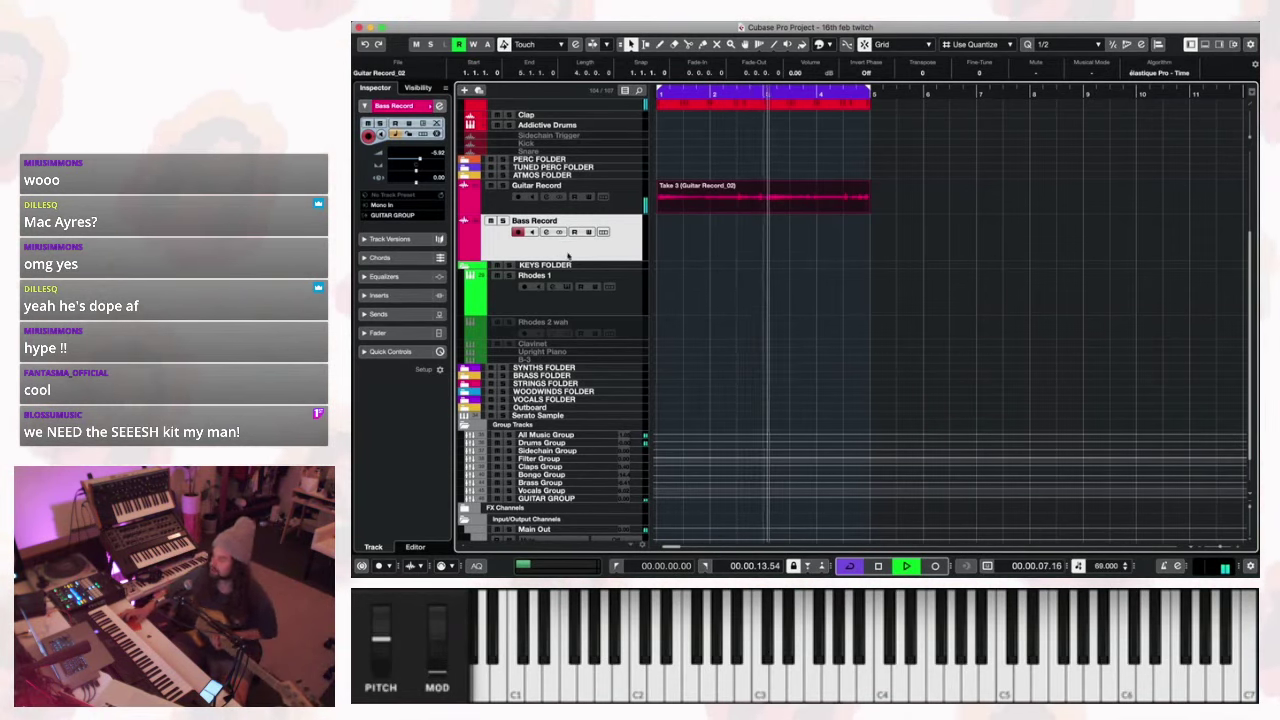
pyautogui.scroll(-1, 568, 257)
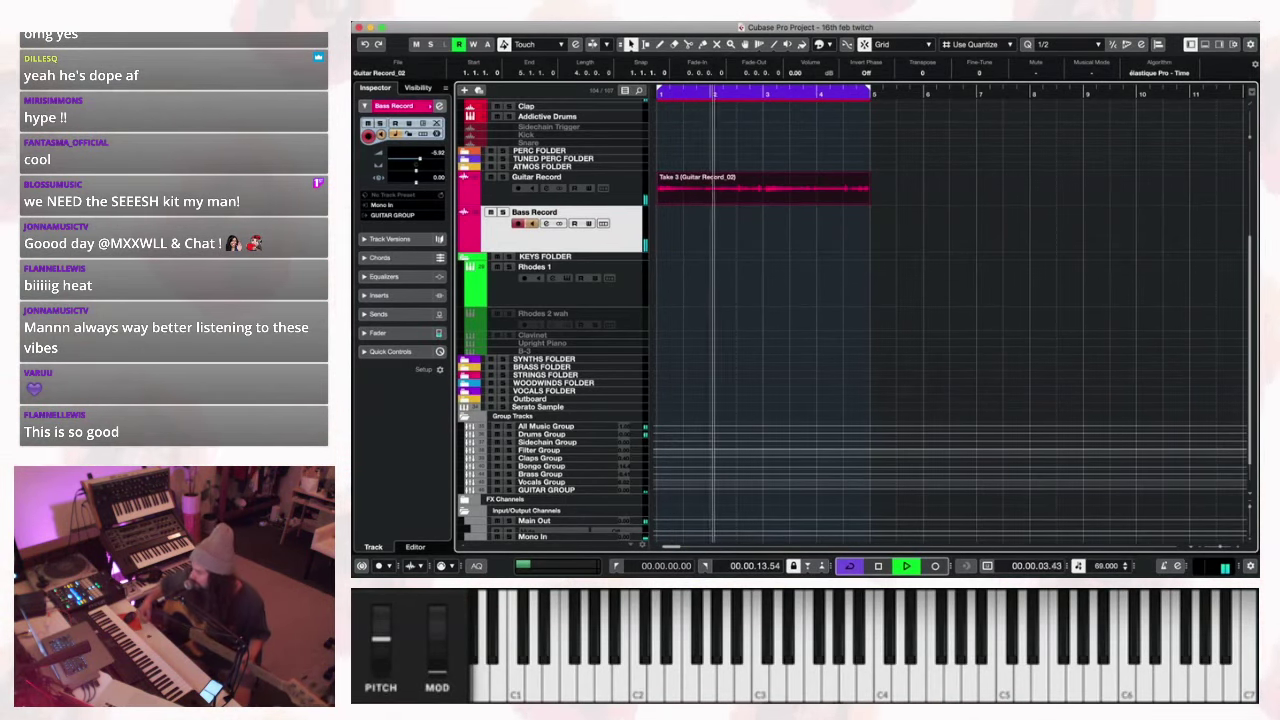
pyautogui.press('KP_Multiply')
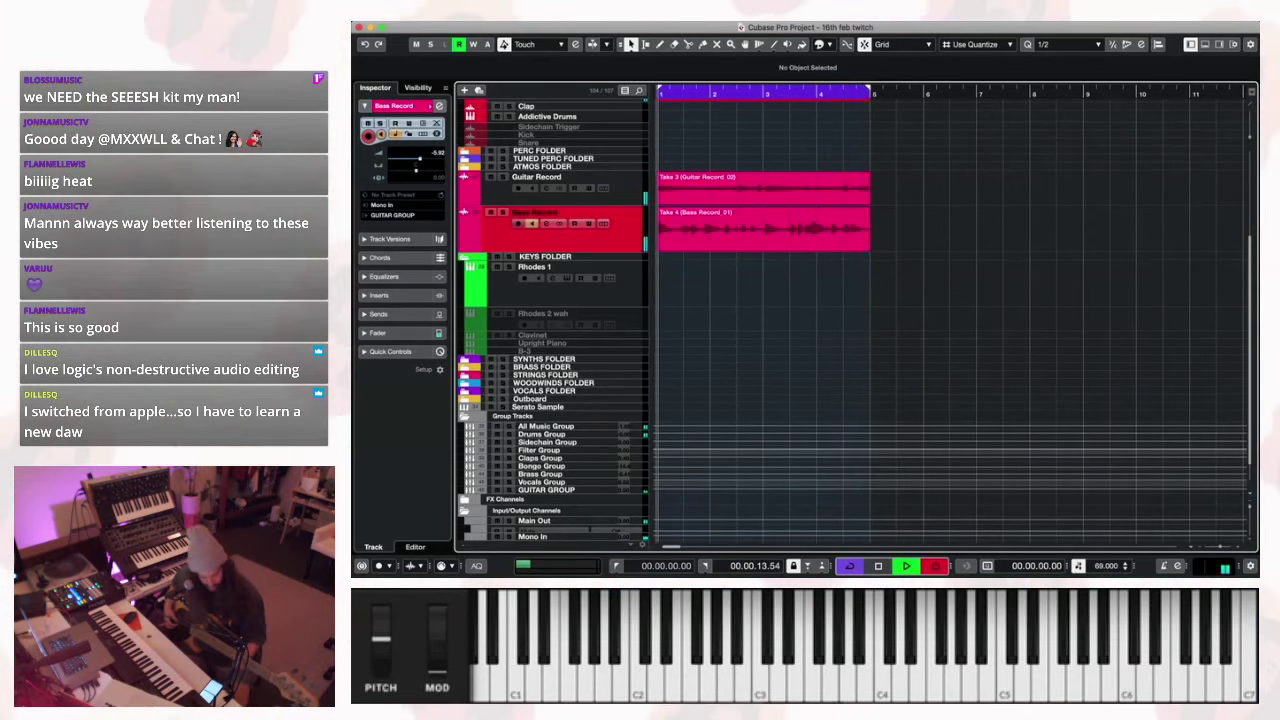
pyautogui.press('space')
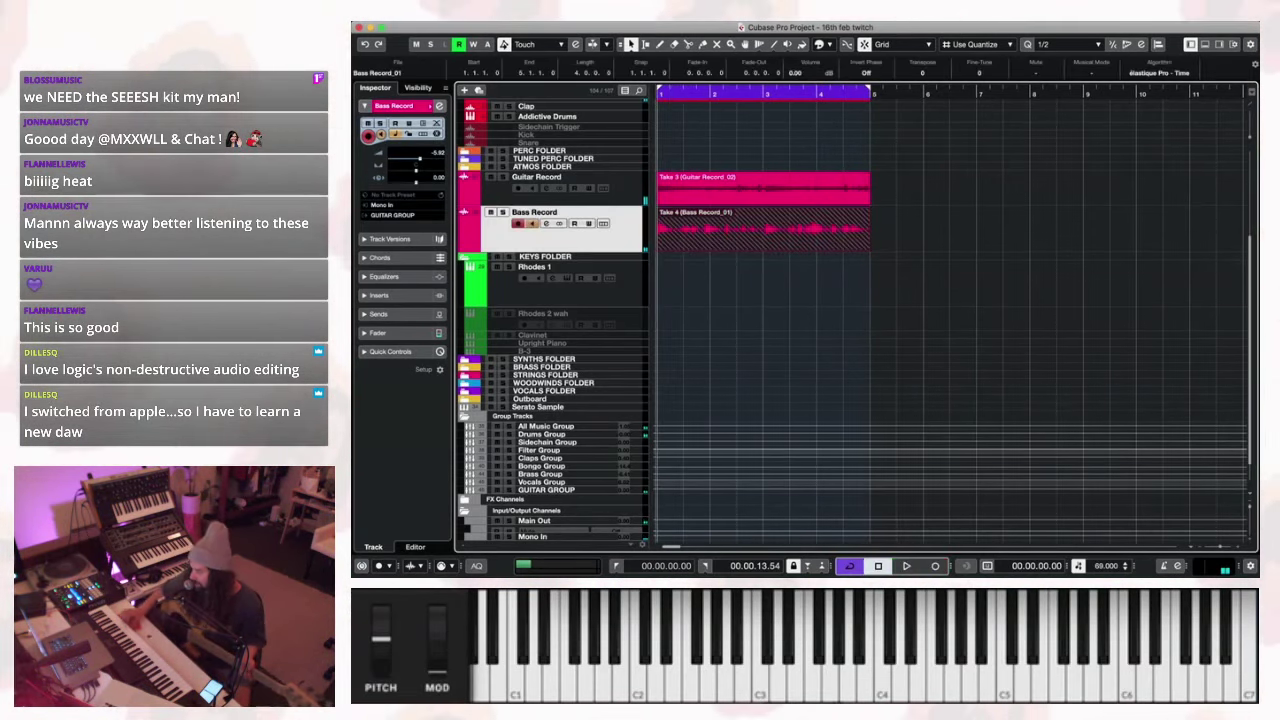
# Move the bass take aside to start at bar 5, beat 3, and set the playback start to bar 4.
pyautogui.moveTo(721, 245); pyautogui.dragTo(961, 254)
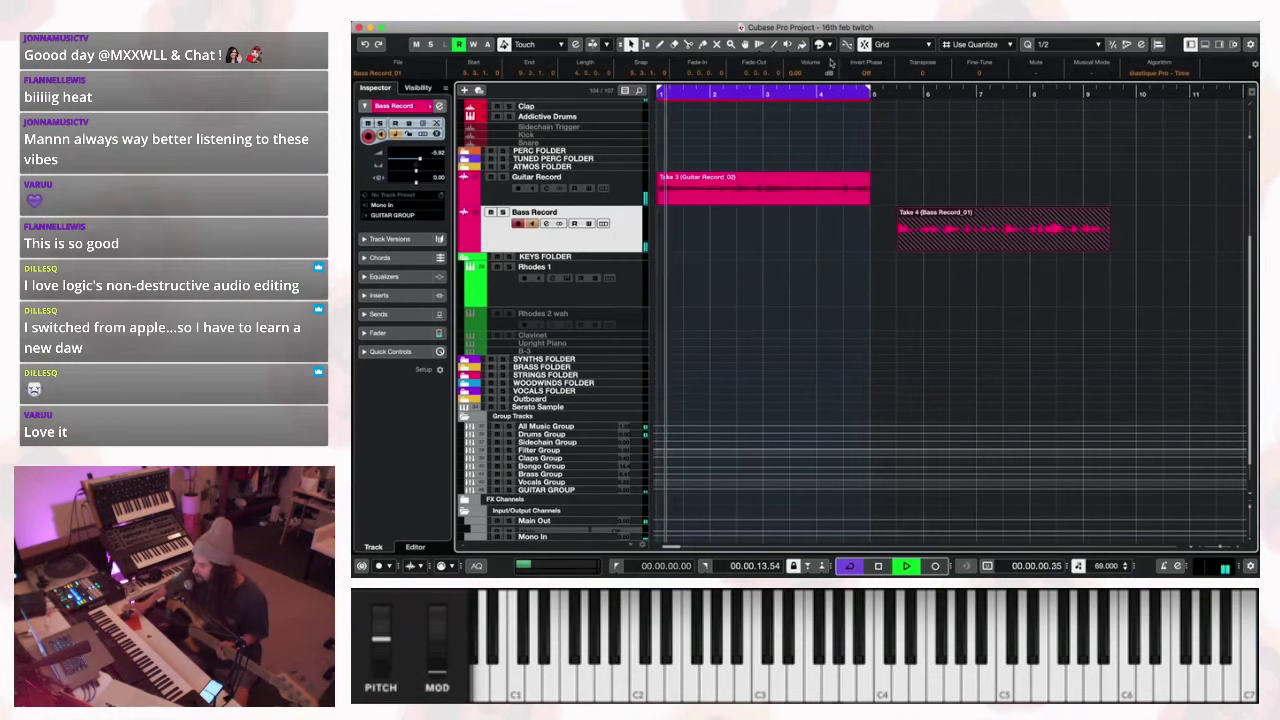
pyautogui.click(817, 92)
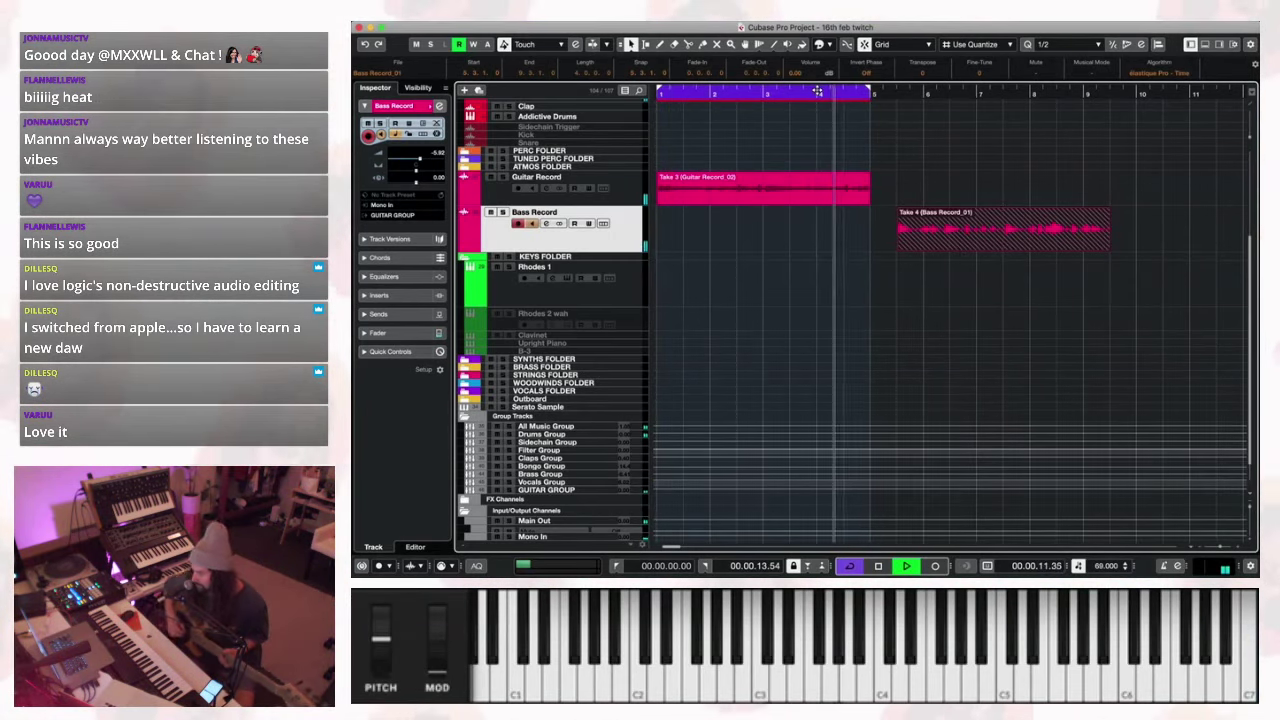
pyautogui.press('space')
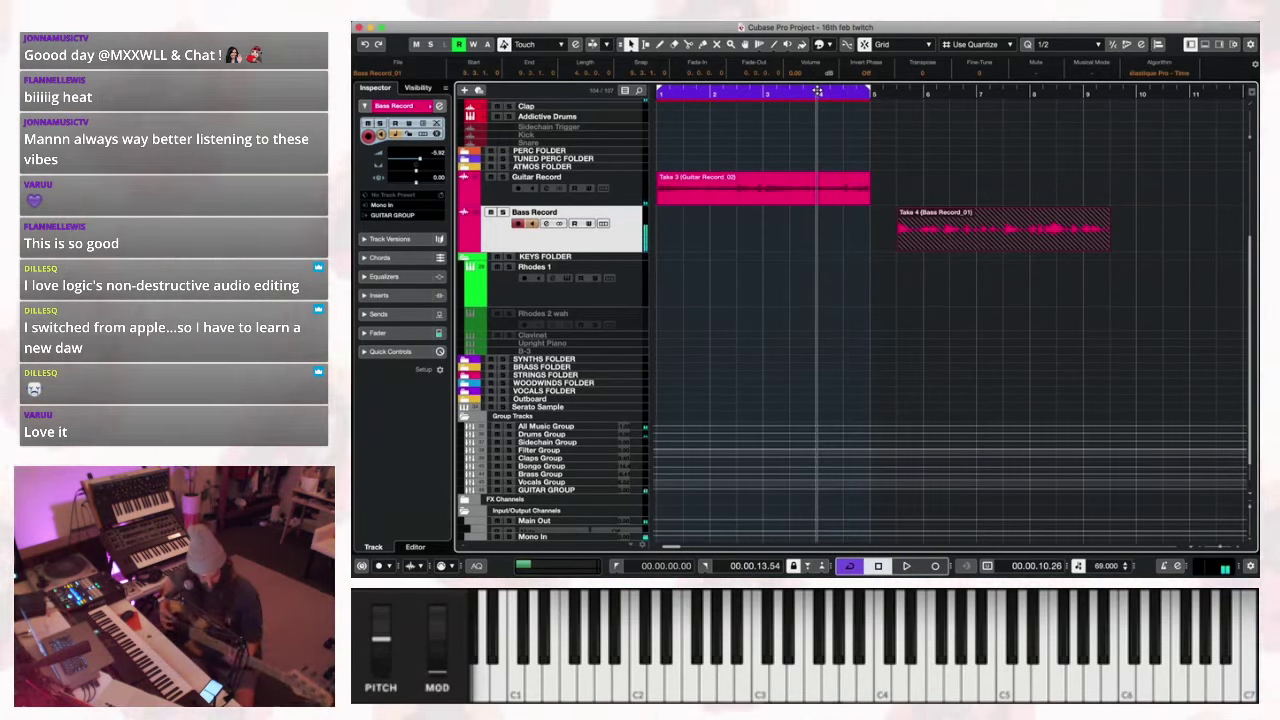
# Rehearse the bass part over the drum and guitar loop from bar 4.
pyautogui.press('space')
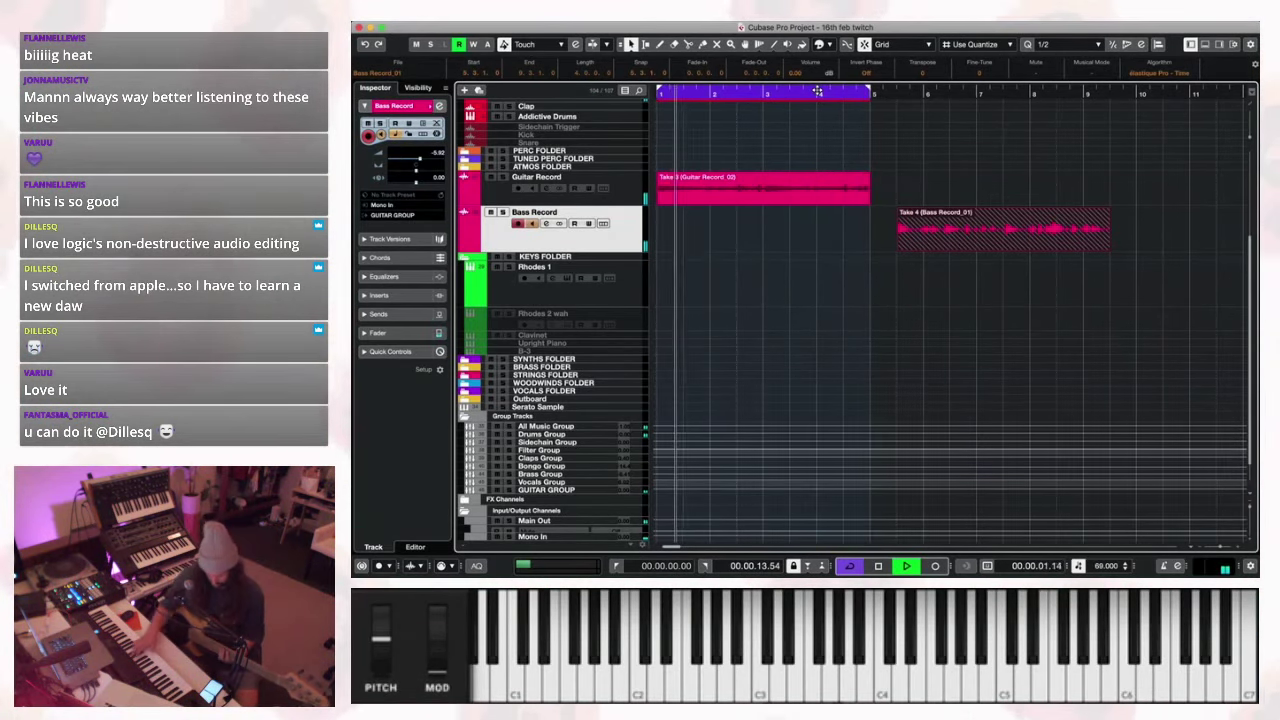
pyautogui.press('space')
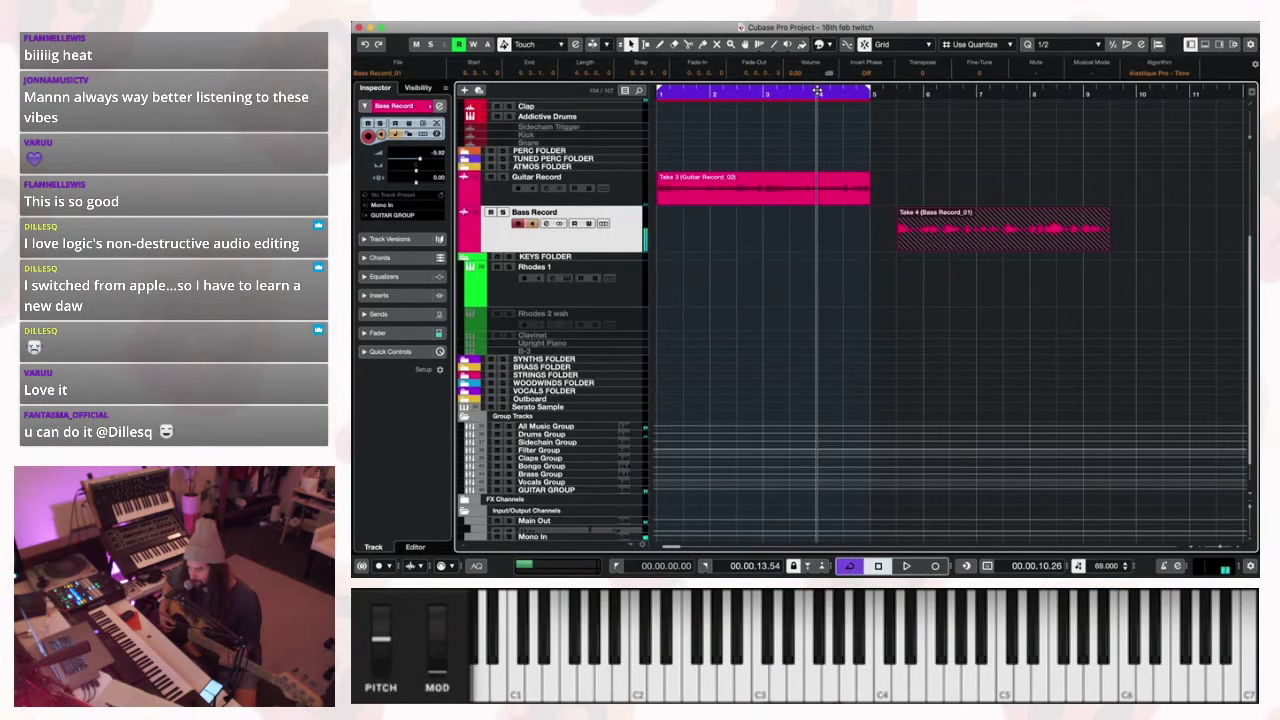
pyautogui.press('space')
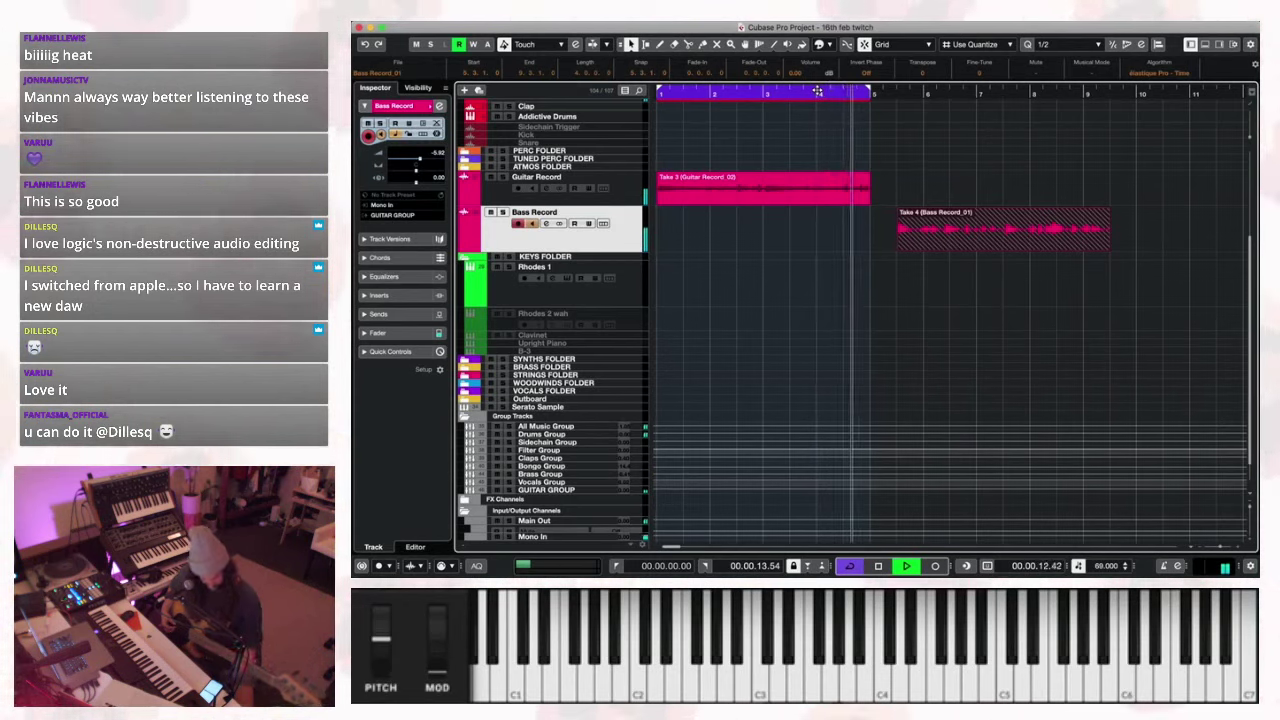
pyautogui.press('space')
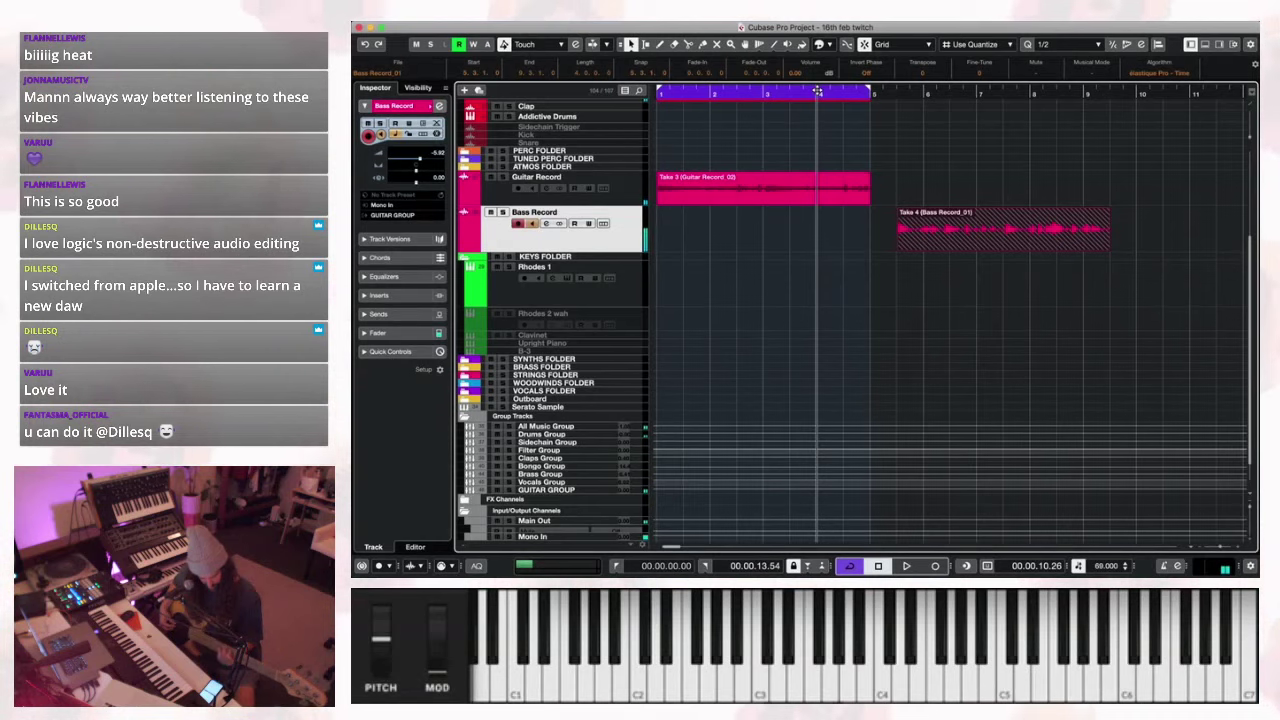
pyautogui.press('space')
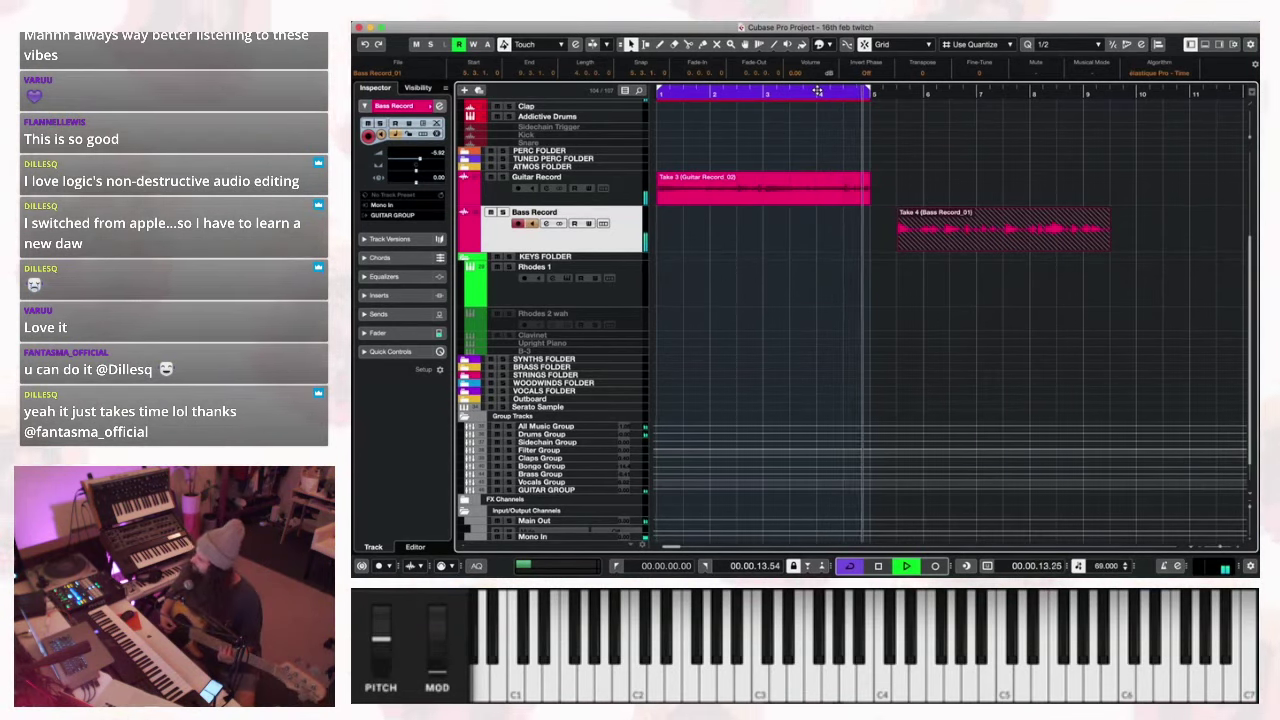
pyautogui.press('space')
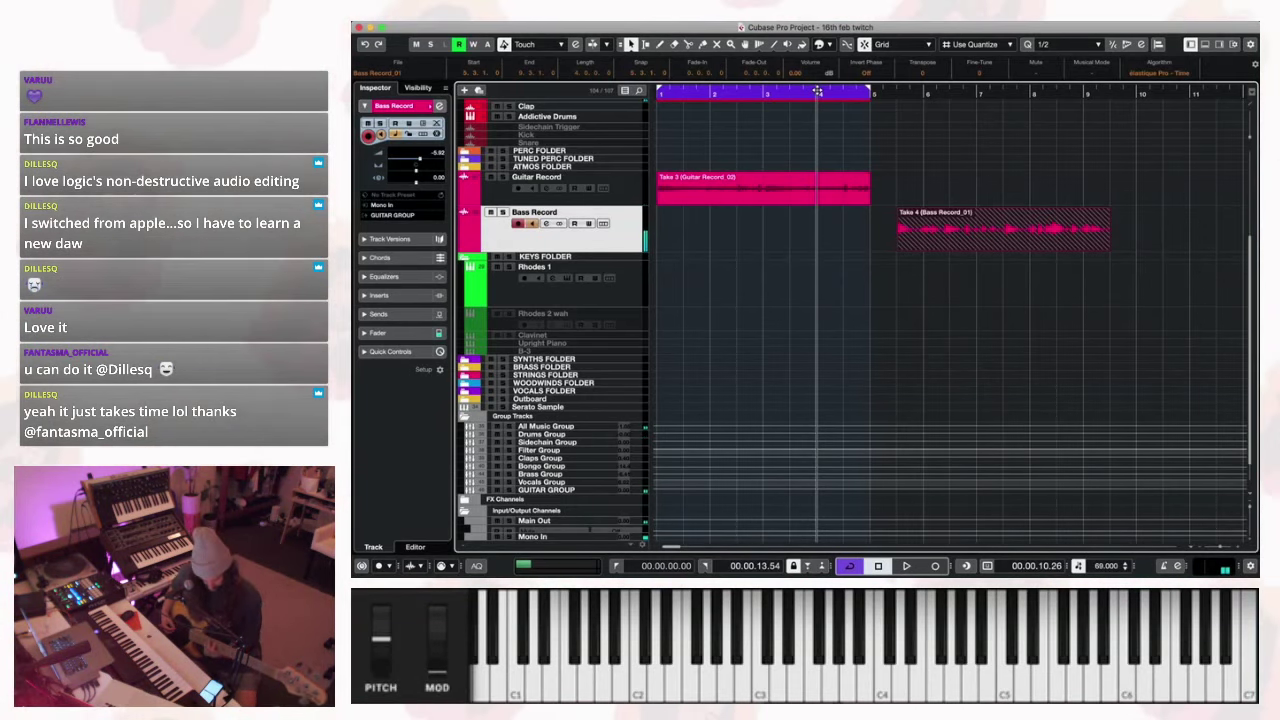
pyautogui.press('space')
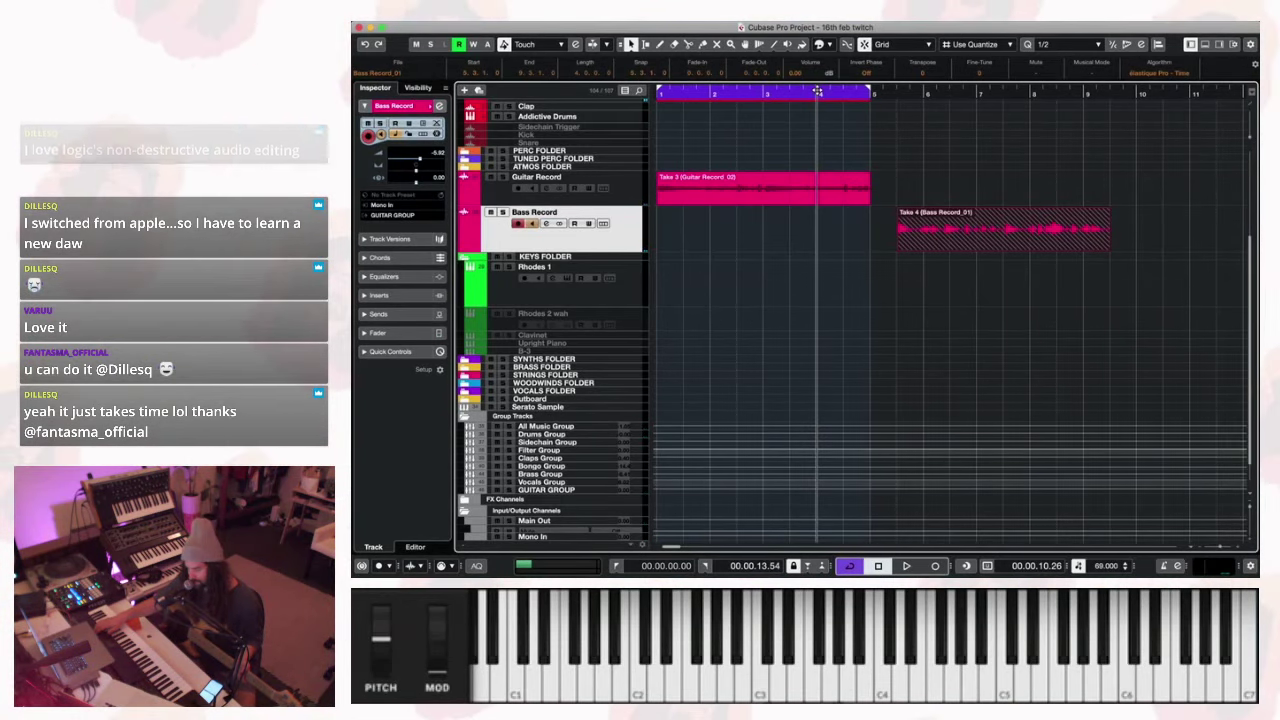
# Record a second bass take over the loop from bar 4, and play it back with Bass Record disarmed.
pyautogui.press('KP_Multiply')
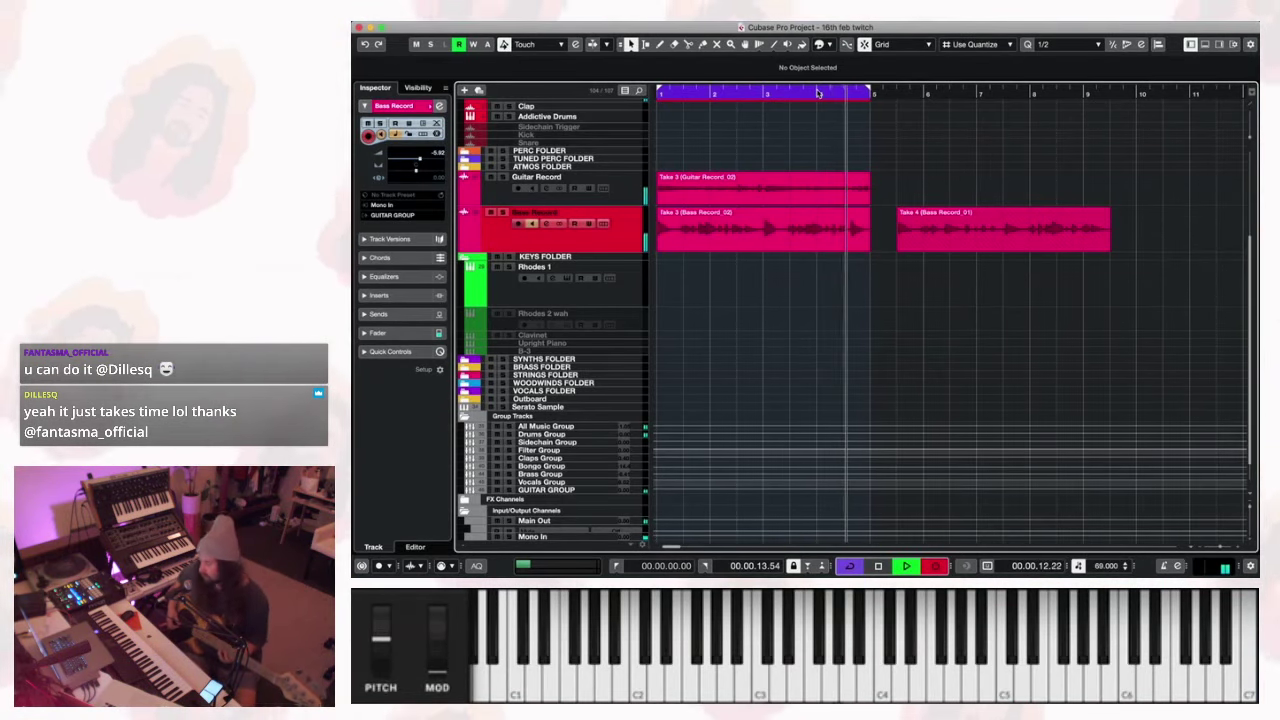
pyautogui.click(818, 93)
pyautogui.press('space')
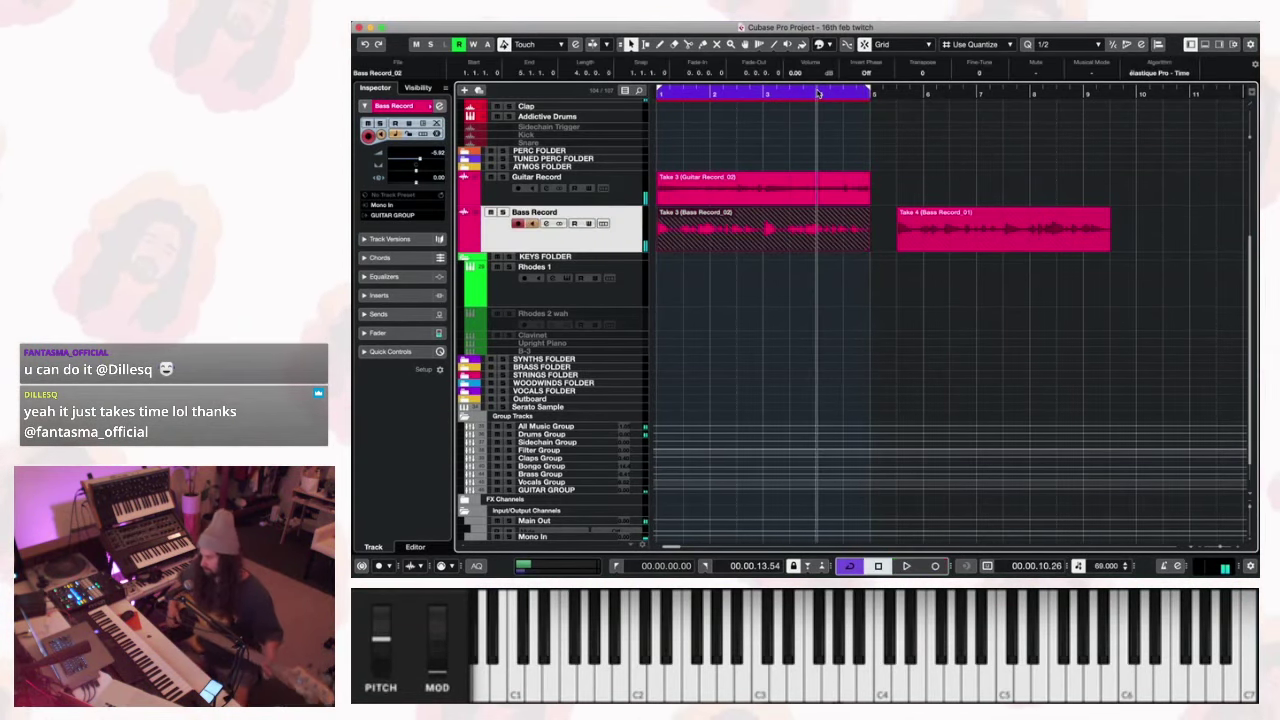
pyautogui.press('space')
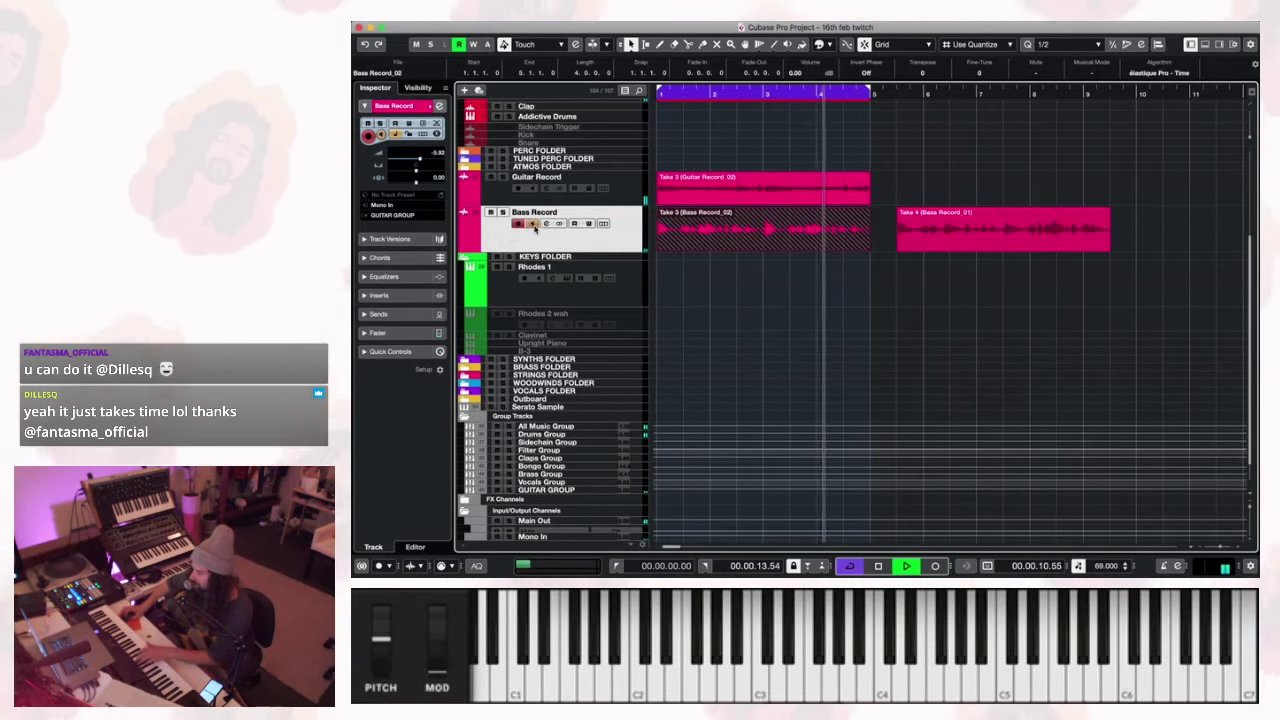
pyautogui.click(519, 223)
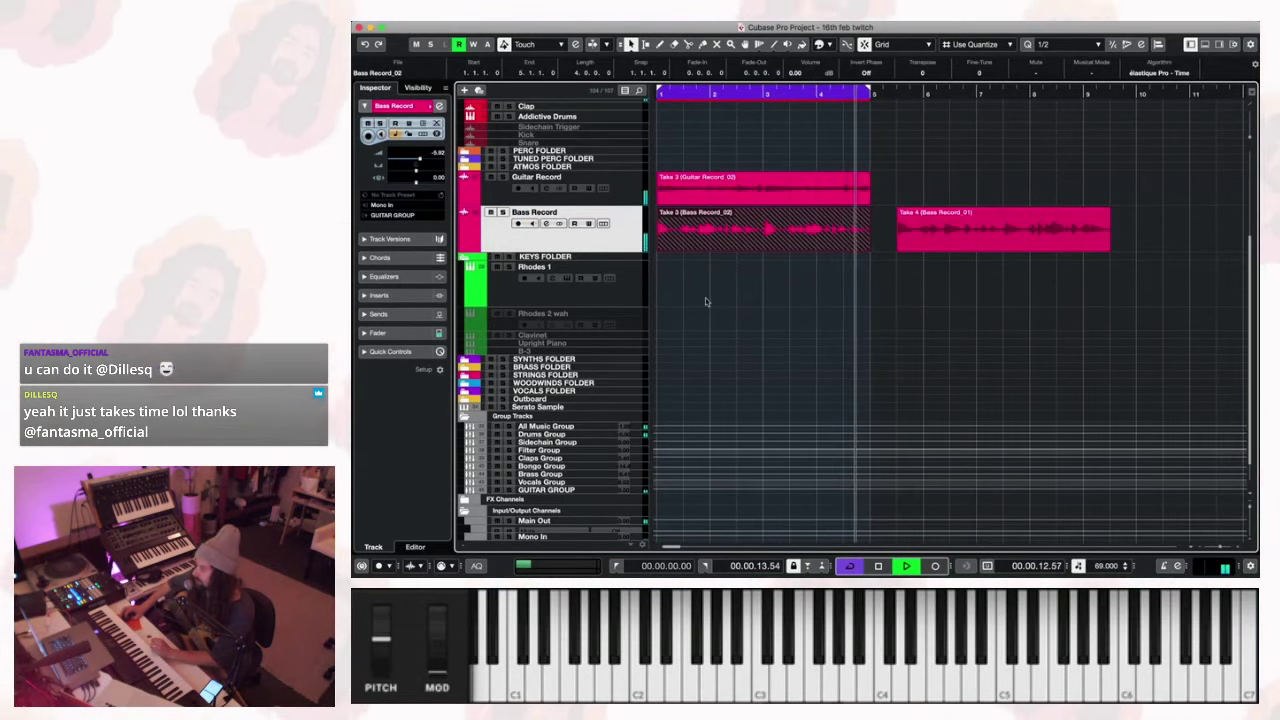
pyautogui.click(715, 335)
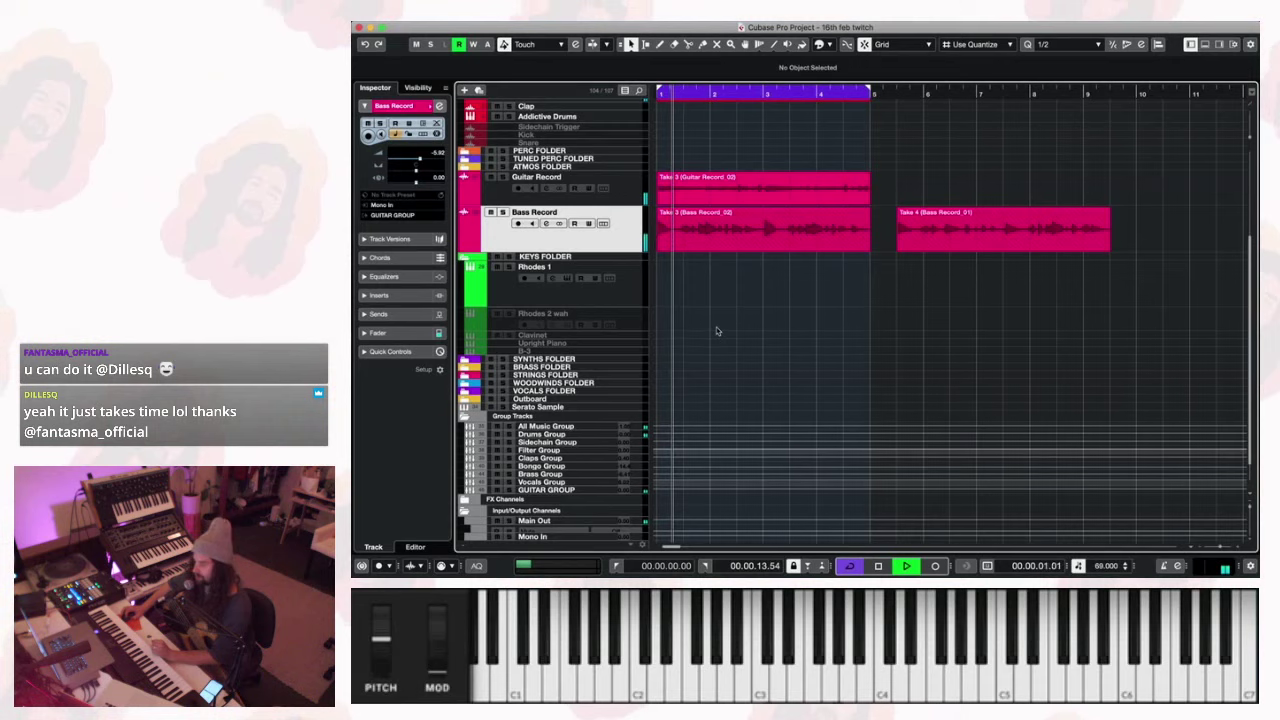
# Duplicate the Guitar Record track, and delete the copied guitar clip along with the spare bass take after the loop.
pyautogui.rightClick(627, 190)
pyautogui.click(656, 229)
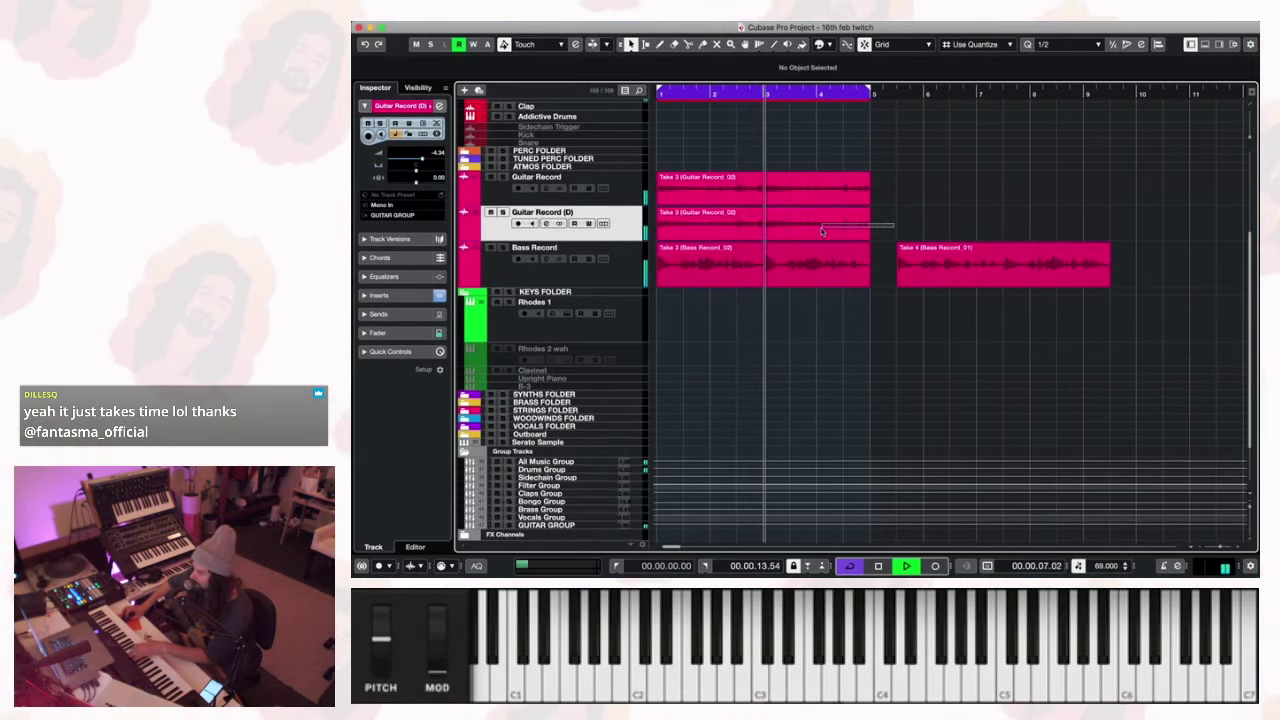
pyautogui.click(995, 258)
pyautogui.press('Delete')
pyautogui.press('space')
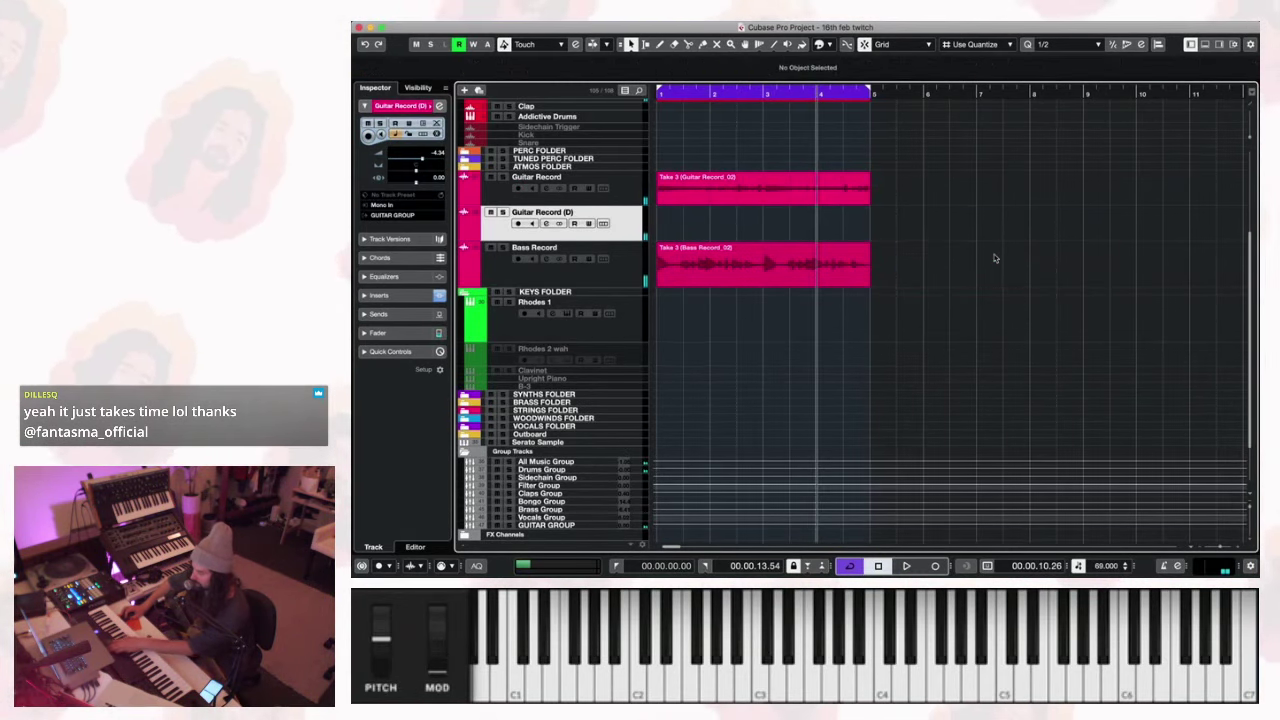
# Arm the duplicated guitar track, rehearse over the loop, and record a second guitar part from bar 4.
pyautogui.press('space')
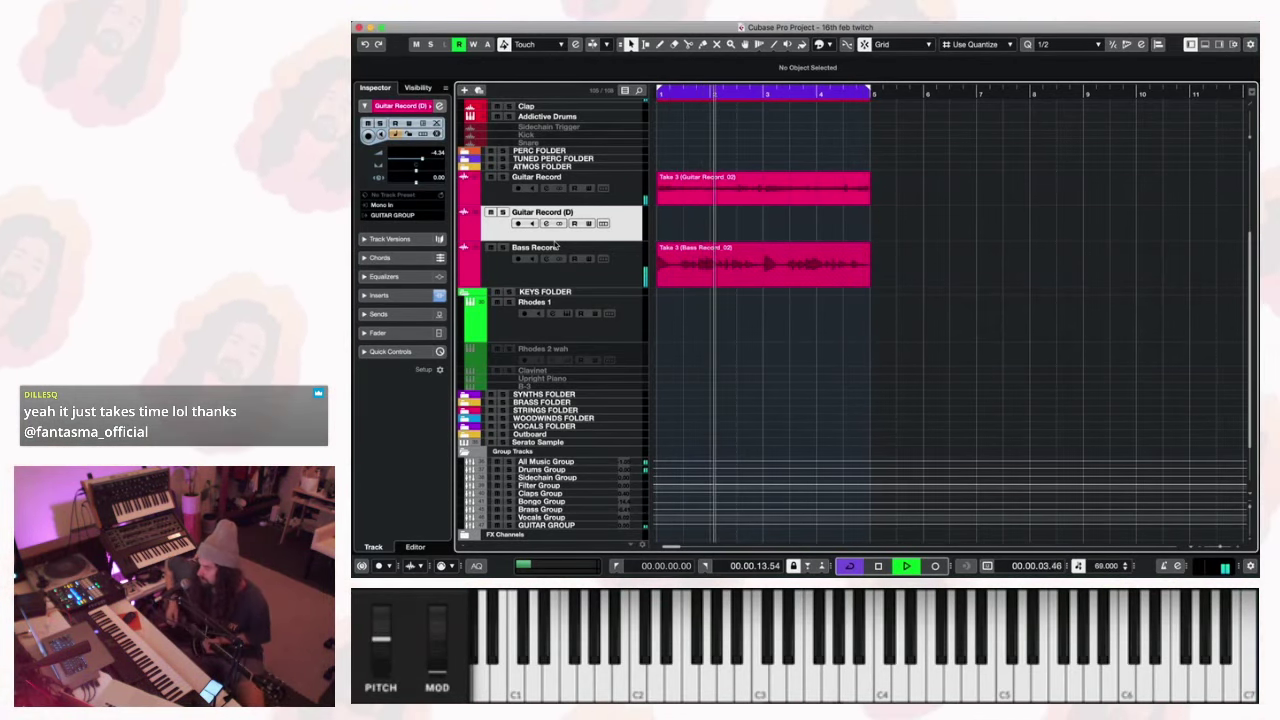
pyautogui.click(518, 223)
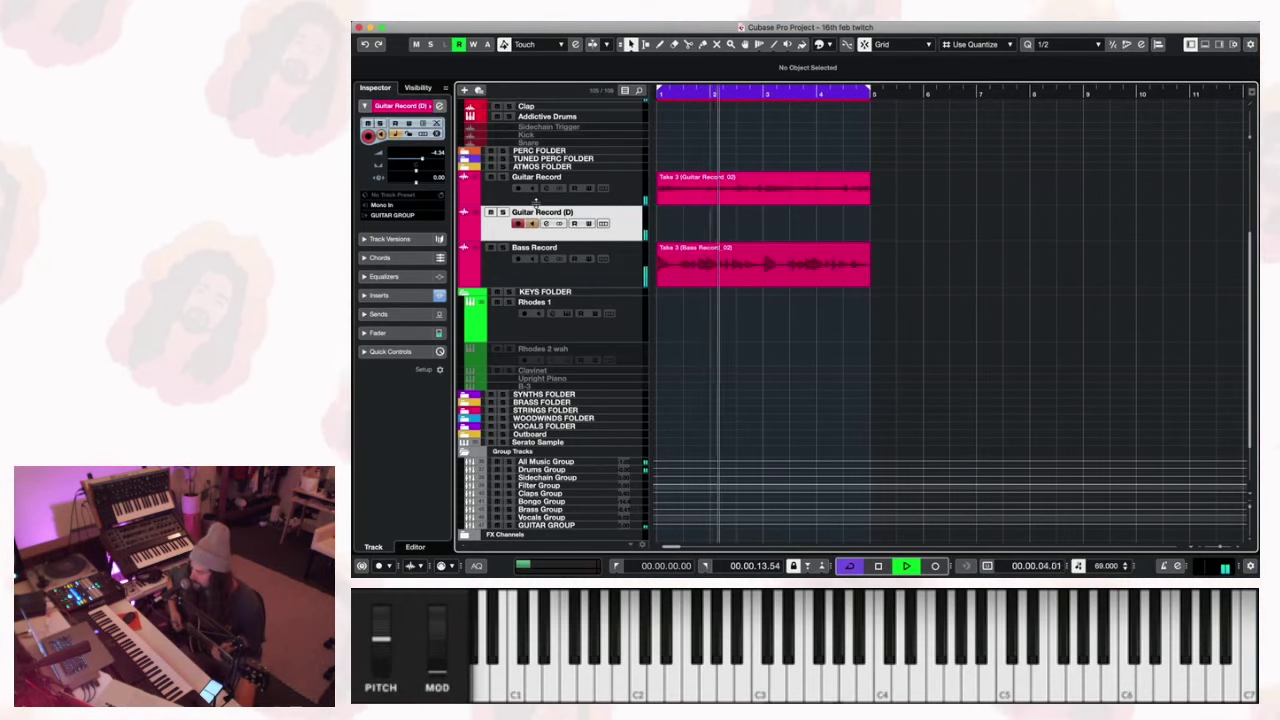
pyautogui.press('space')
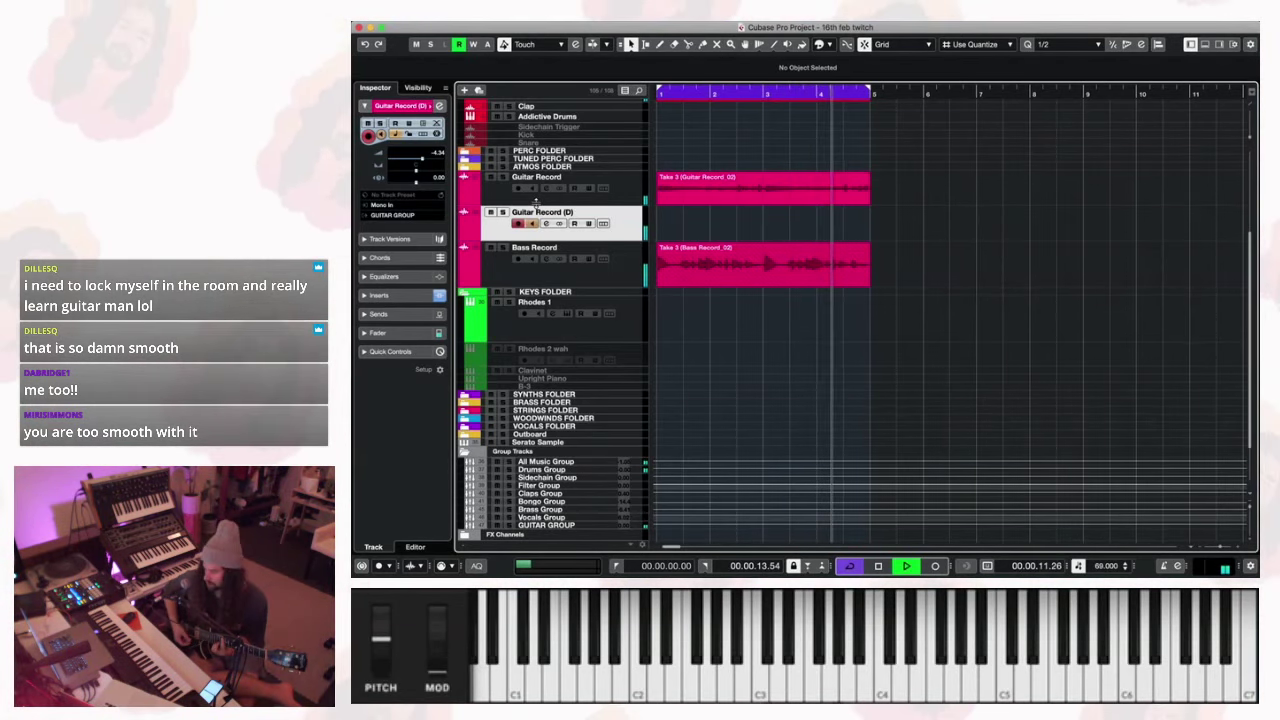
pyautogui.press('KP_Multiply')
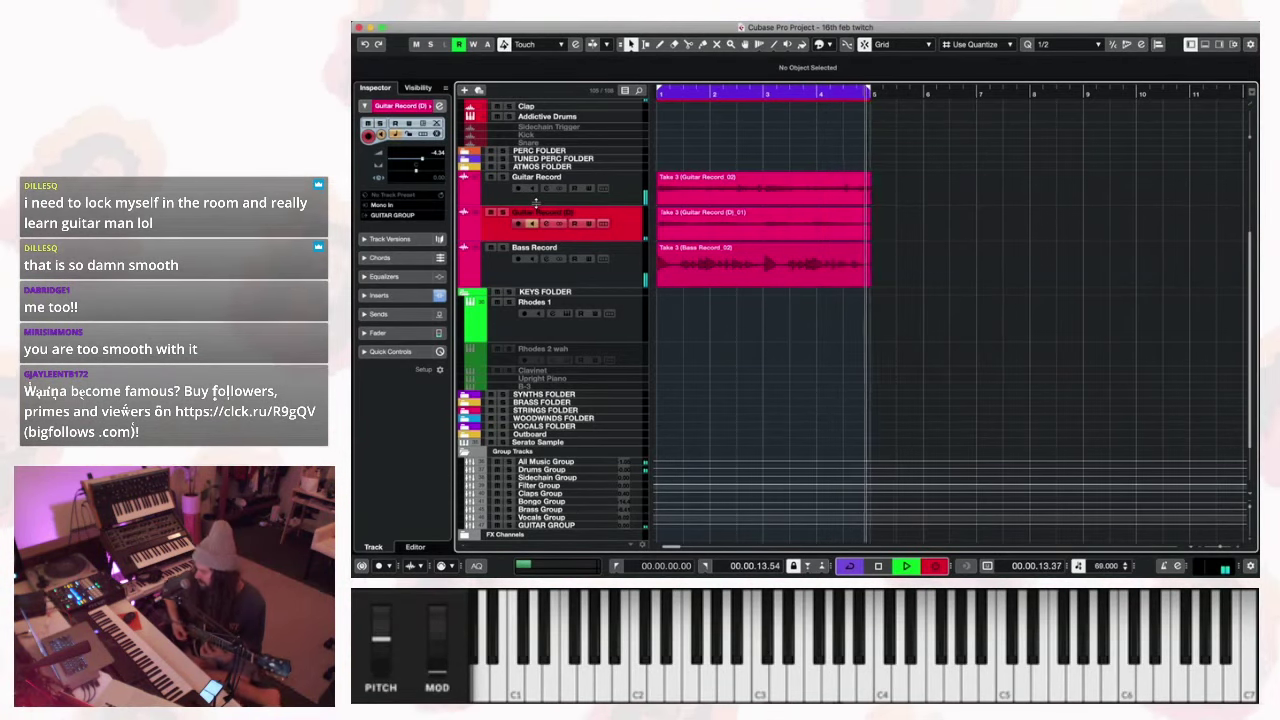
pyautogui.press('space')
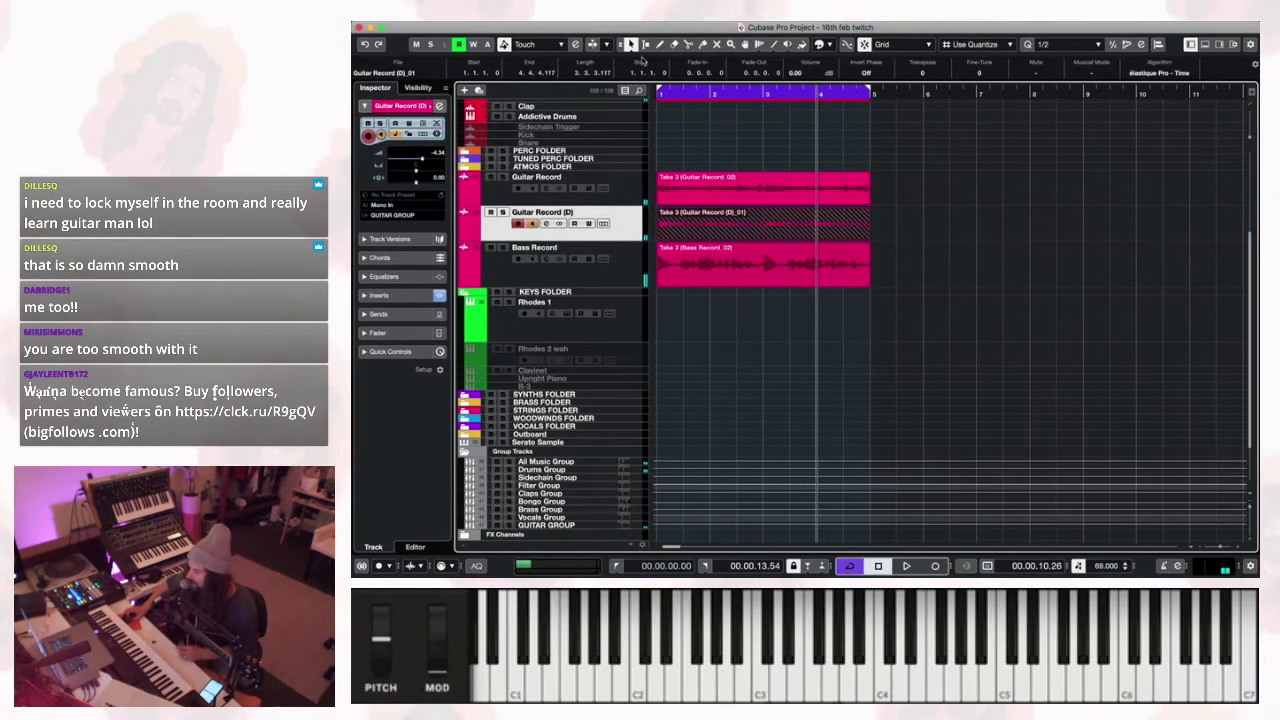
# Clear the spare take from beneath Take 3 on the Guitar Record (D) track, keeping Take 3 at bar 1.
pyautogui.moveTo(687, 232); pyautogui.dragTo(927, 232)
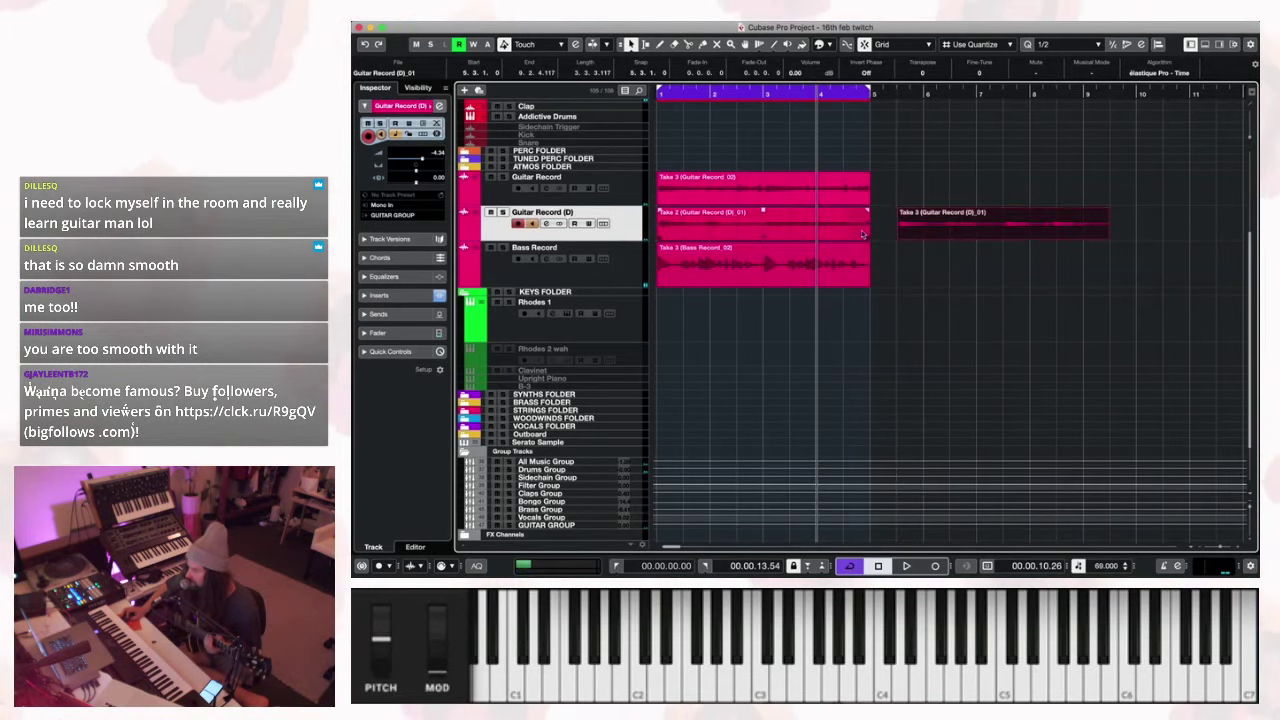
pyautogui.click(850, 220)
pyautogui.moveTo(945, 232); pyautogui.dragTo(693, 231)
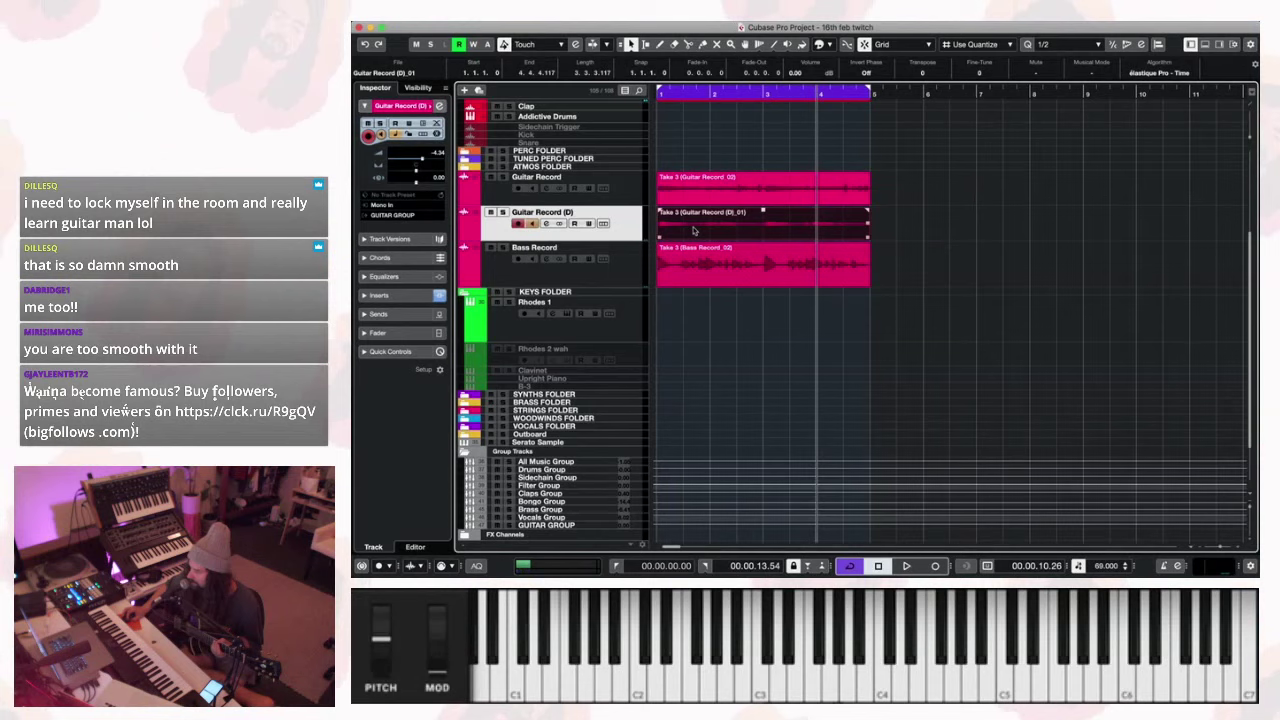
# Disarm Guitar Record (D), play back the loop from bar 1, and set that track's channel fader to -5.53.
pyautogui.click(663, 92)
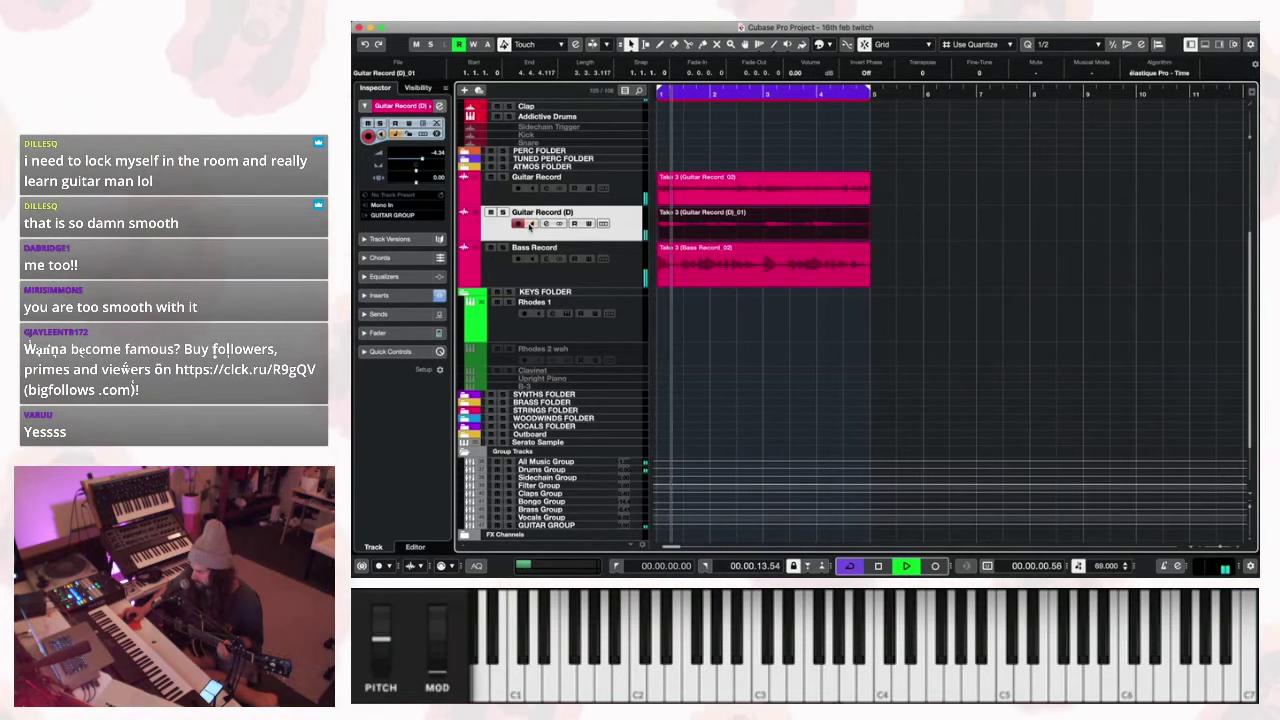
pyautogui.click(518, 223)
pyautogui.press('space')
pyautogui.press('space')
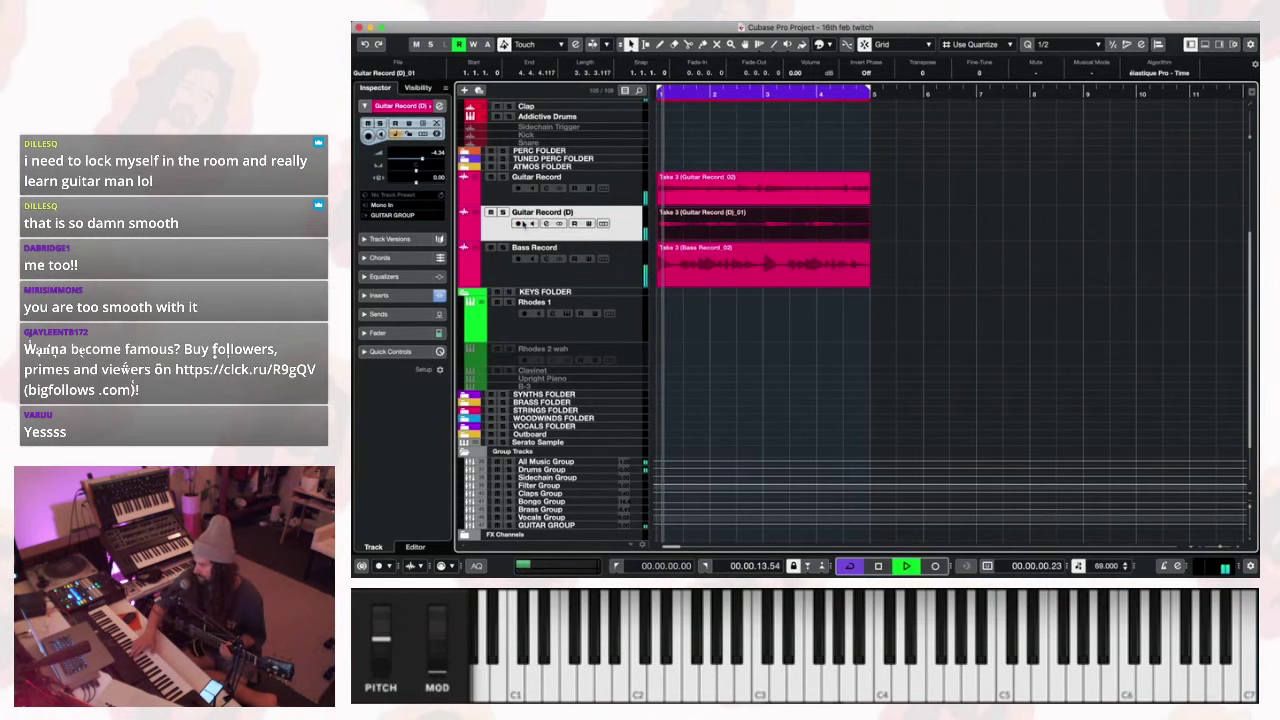
pyautogui.click(603, 223)
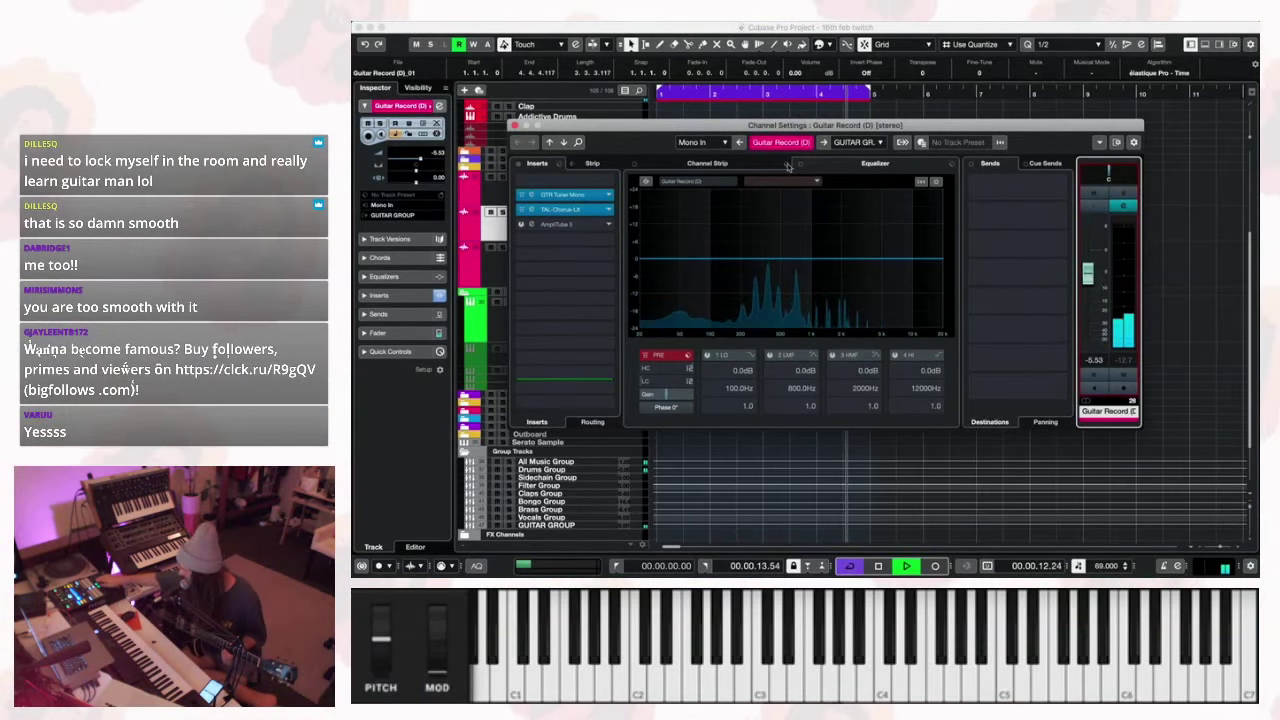
pyautogui.click(515, 125)
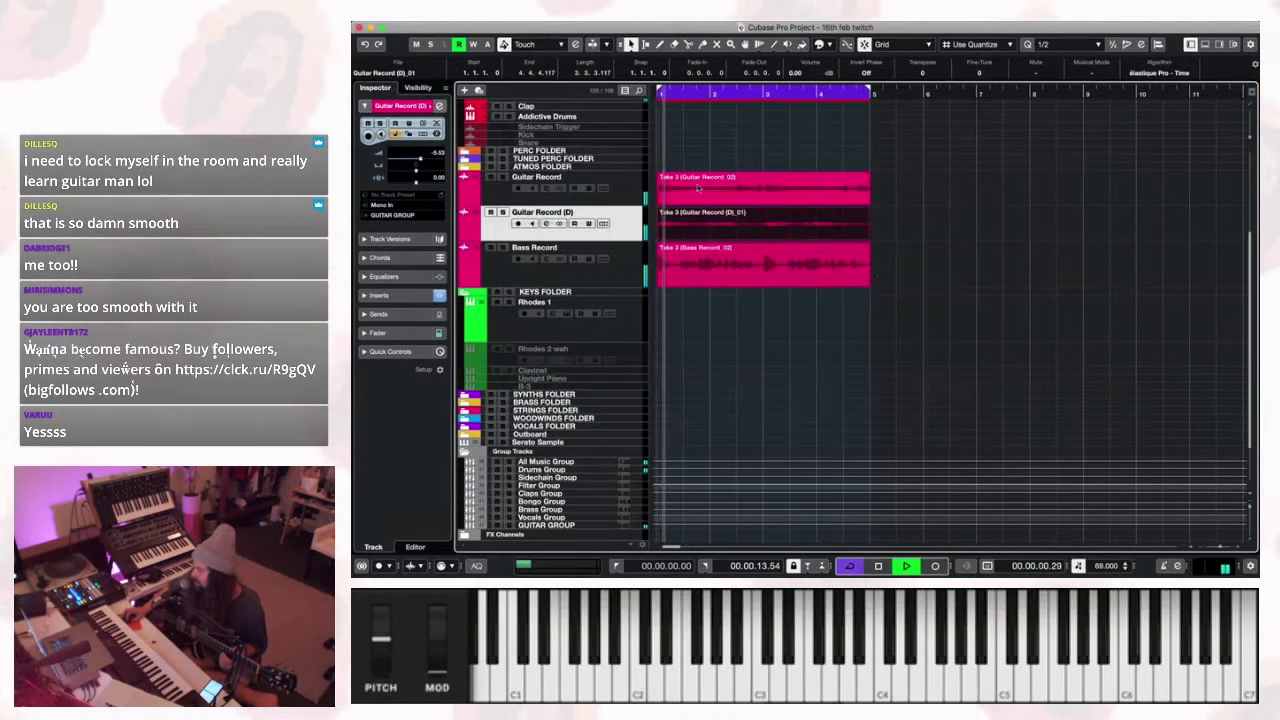
pyautogui.press('space')
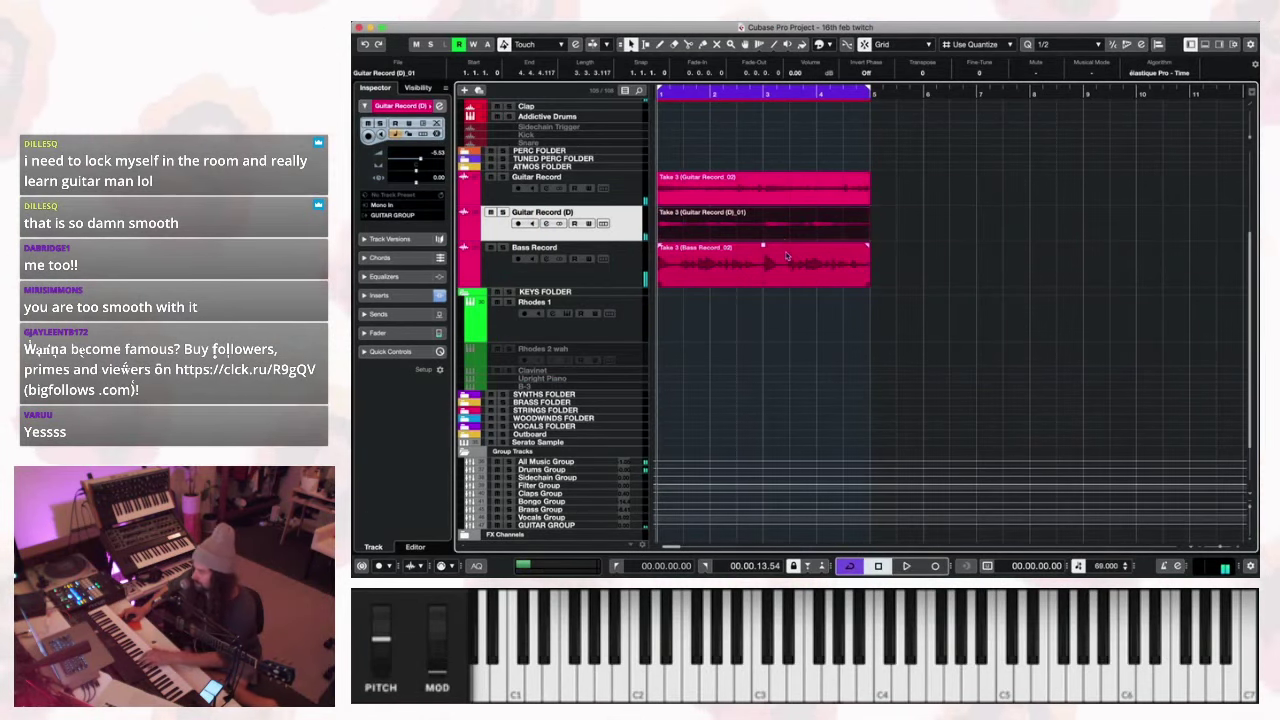
# Delete the spare Take 2 from beneath Take 3 on the Bass Record track, and return Take 3 to bar 1.
pyautogui.moveTo(815, 280); pyautogui.dragTo(1054, 280)
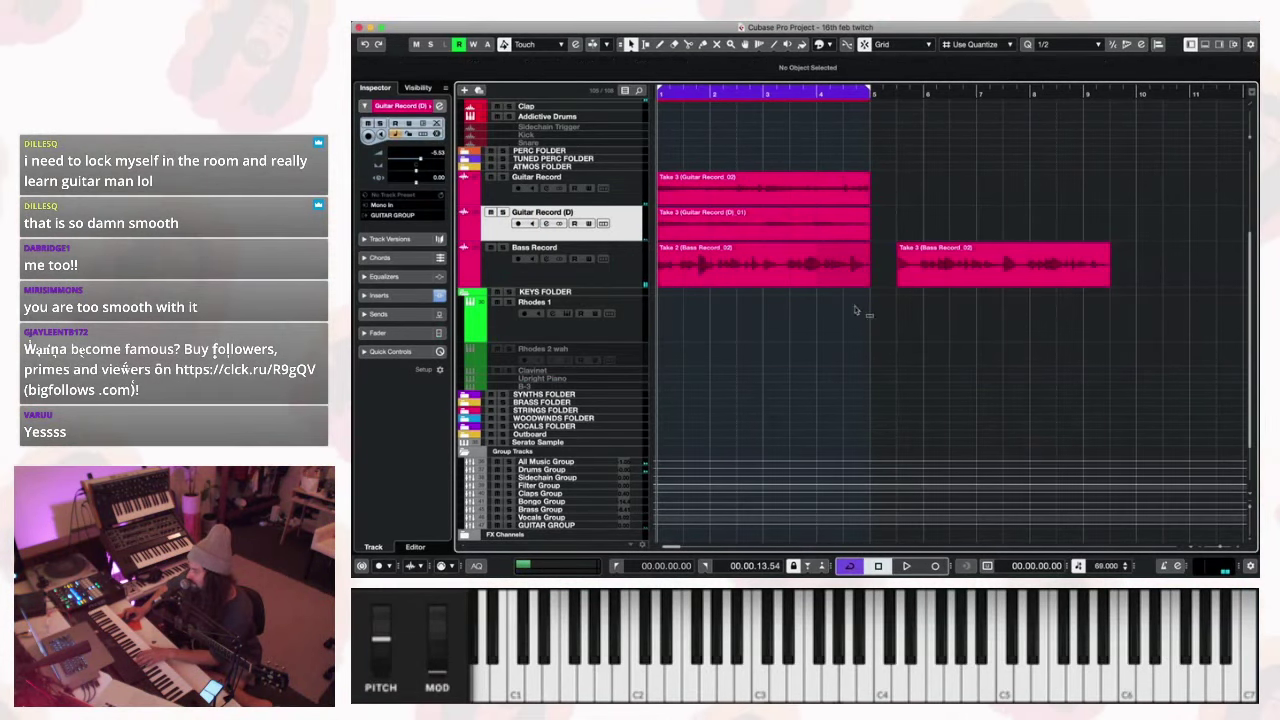
pyautogui.click(779, 274)
pyautogui.press('Delete')
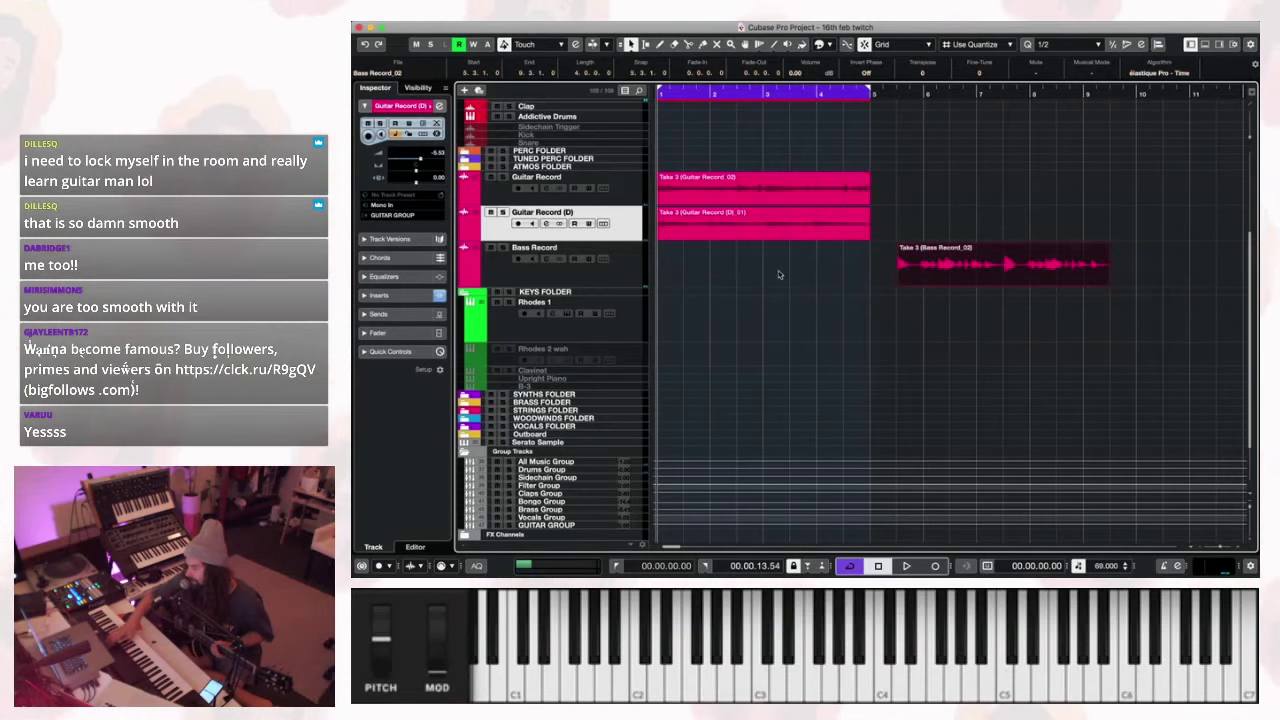
pyautogui.moveTo(965, 283); pyautogui.dragTo(706, 280)
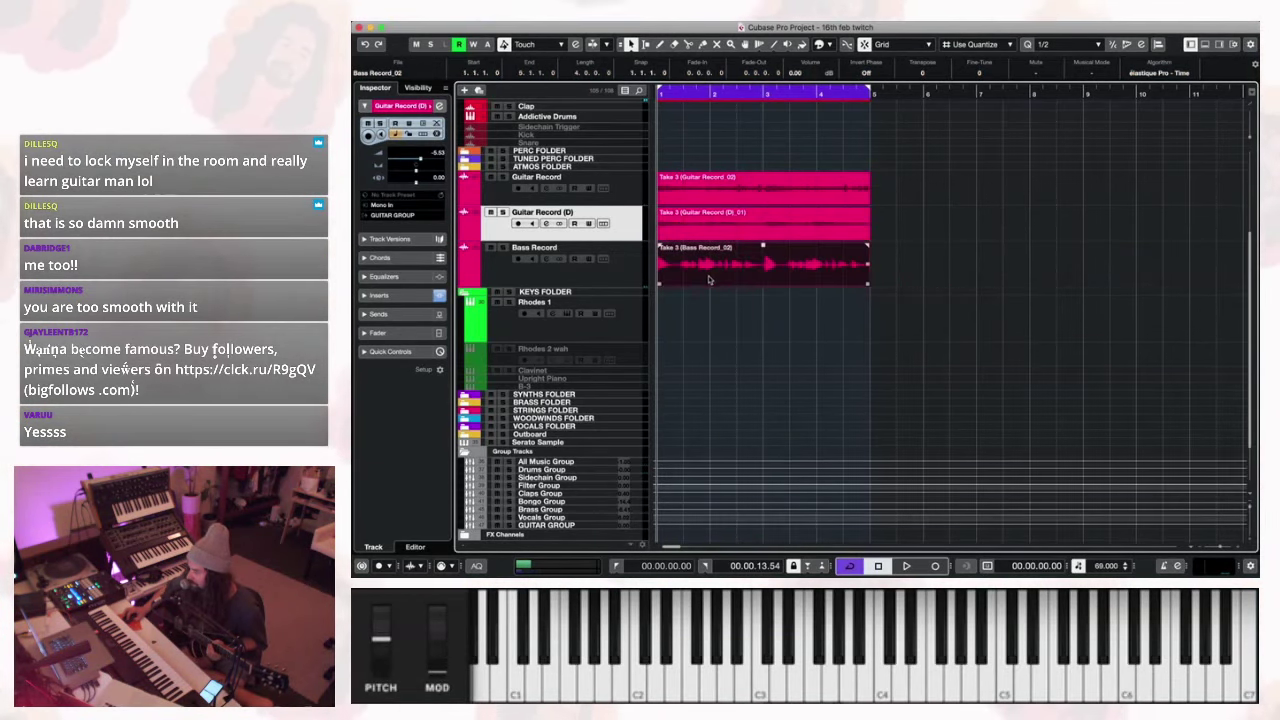
# Select both guitar clips and the bass clip, and audition the loop with them transposed.
pyautogui.moveTo(790, 300); pyautogui.dragTo(760, 300)
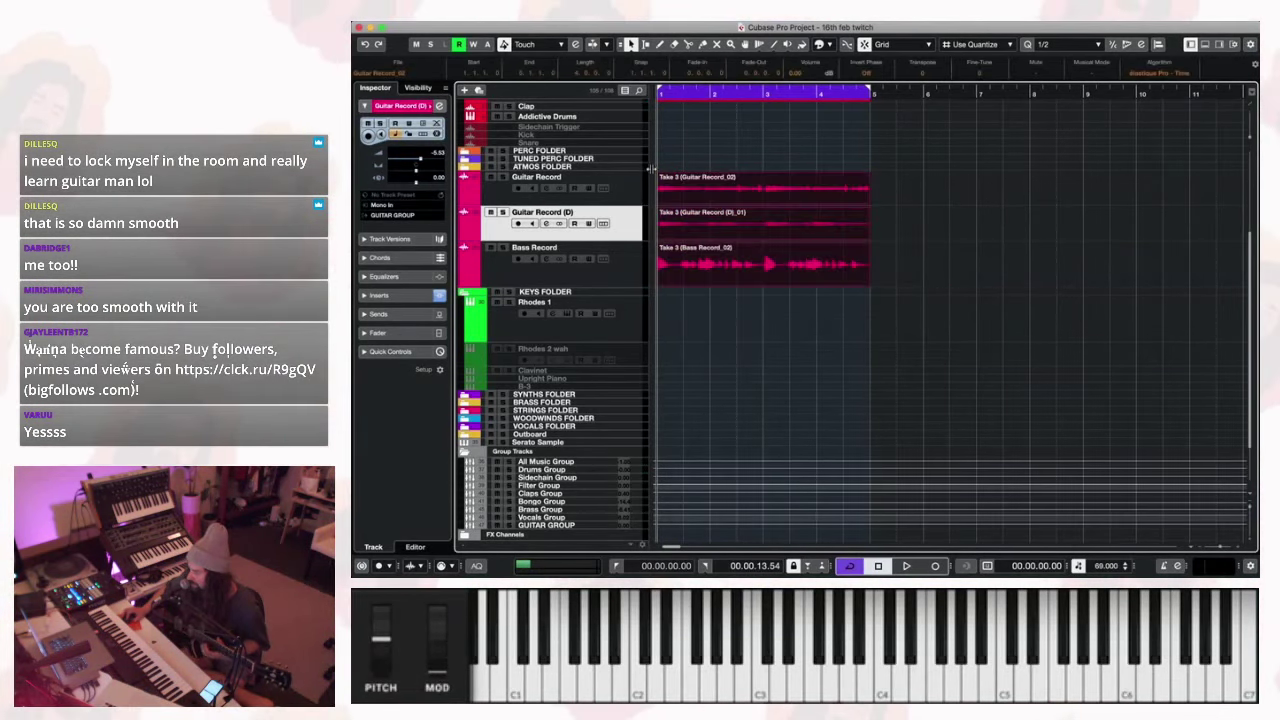
pyautogui.press('space')
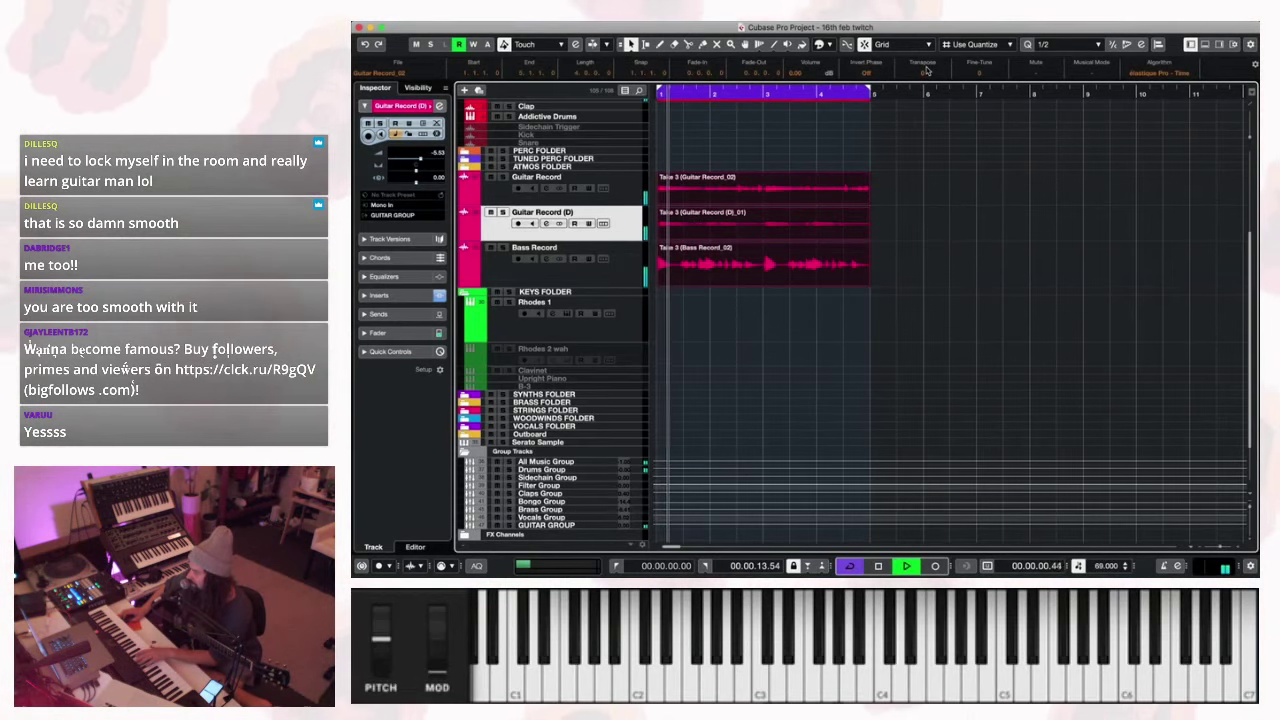
pyautogui.press('space')
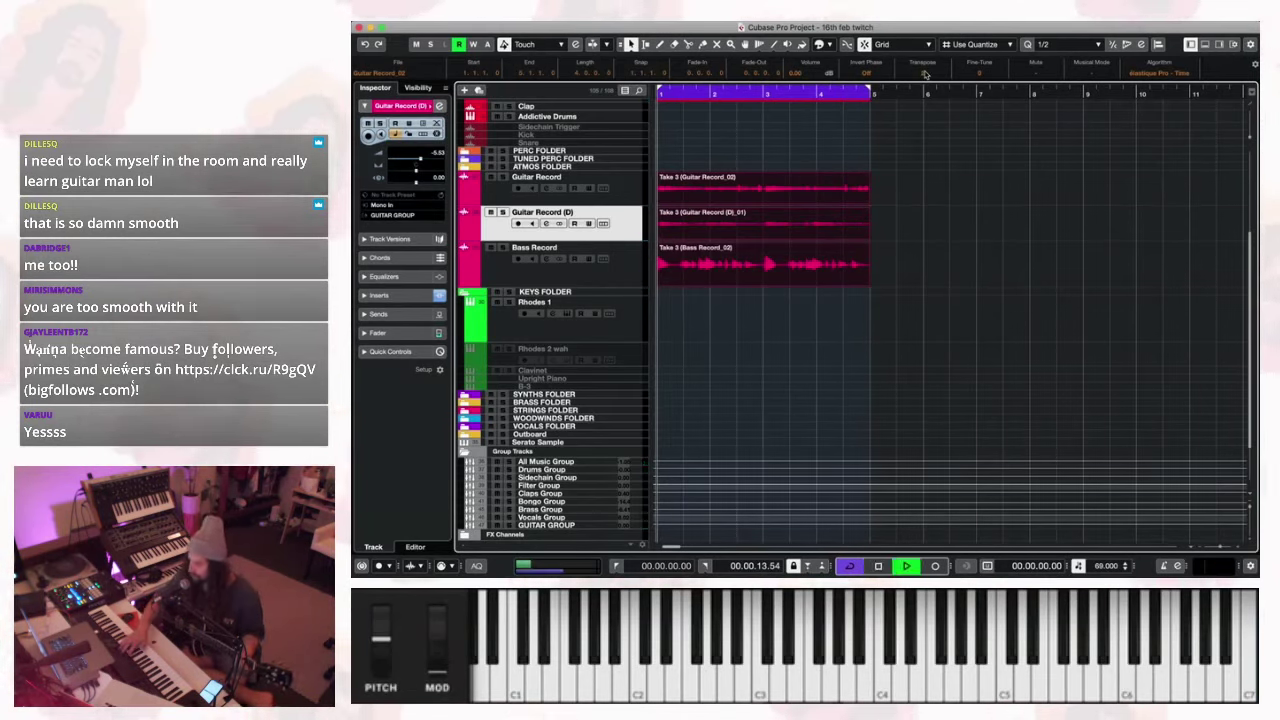
# Duplicate the Guitar Record (D) track, and delete the copied clip from the new track.
pyautogui.rightClick(613, 238)
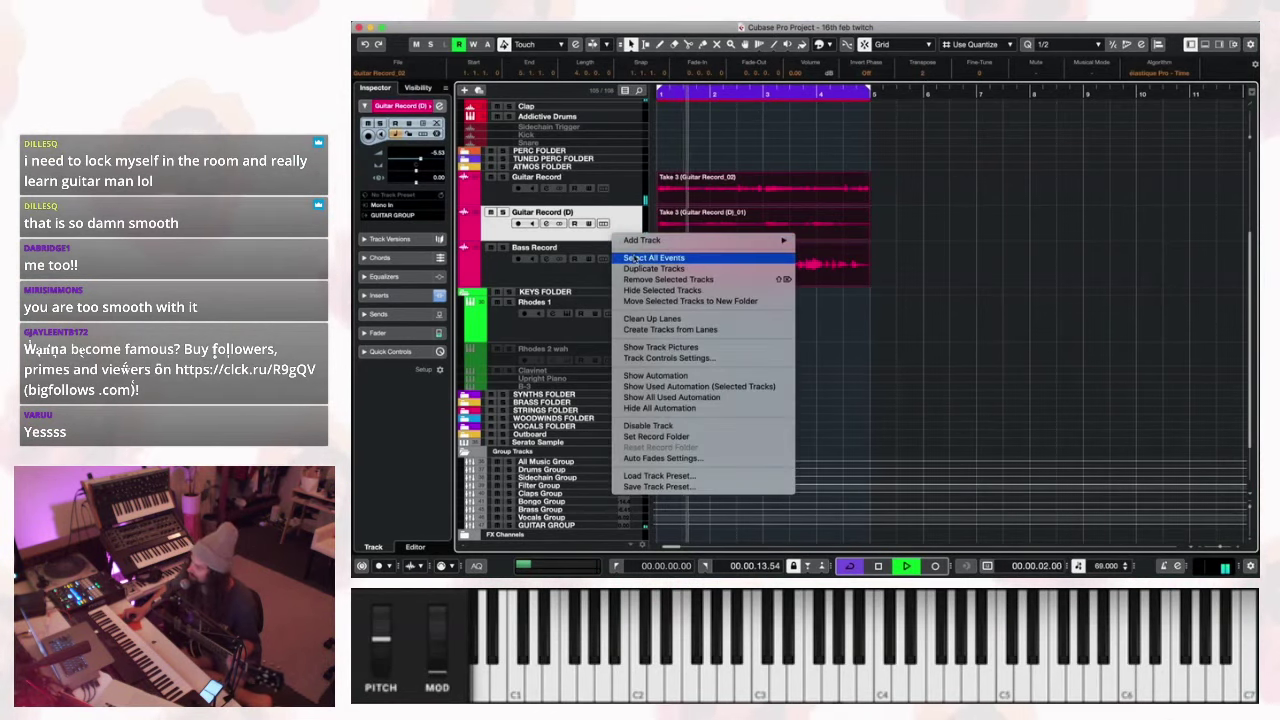
pyautogui.click(652, 268)
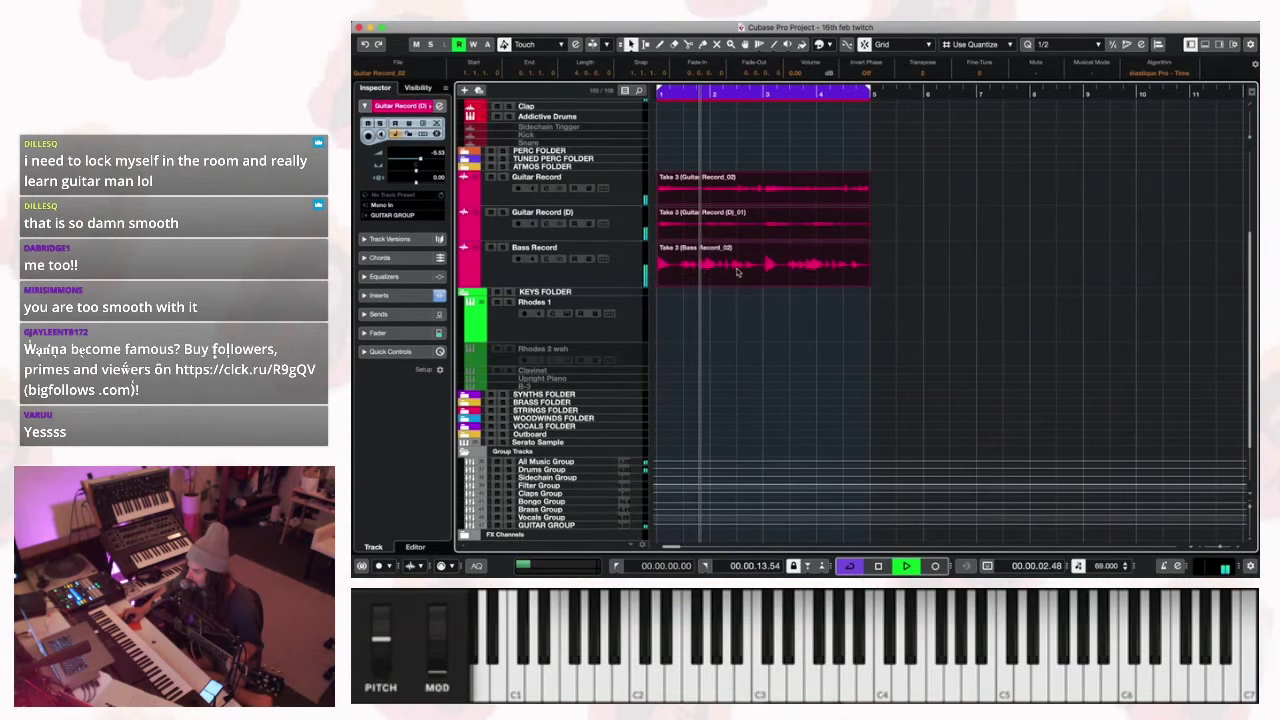
pyautogui.press('Delete')
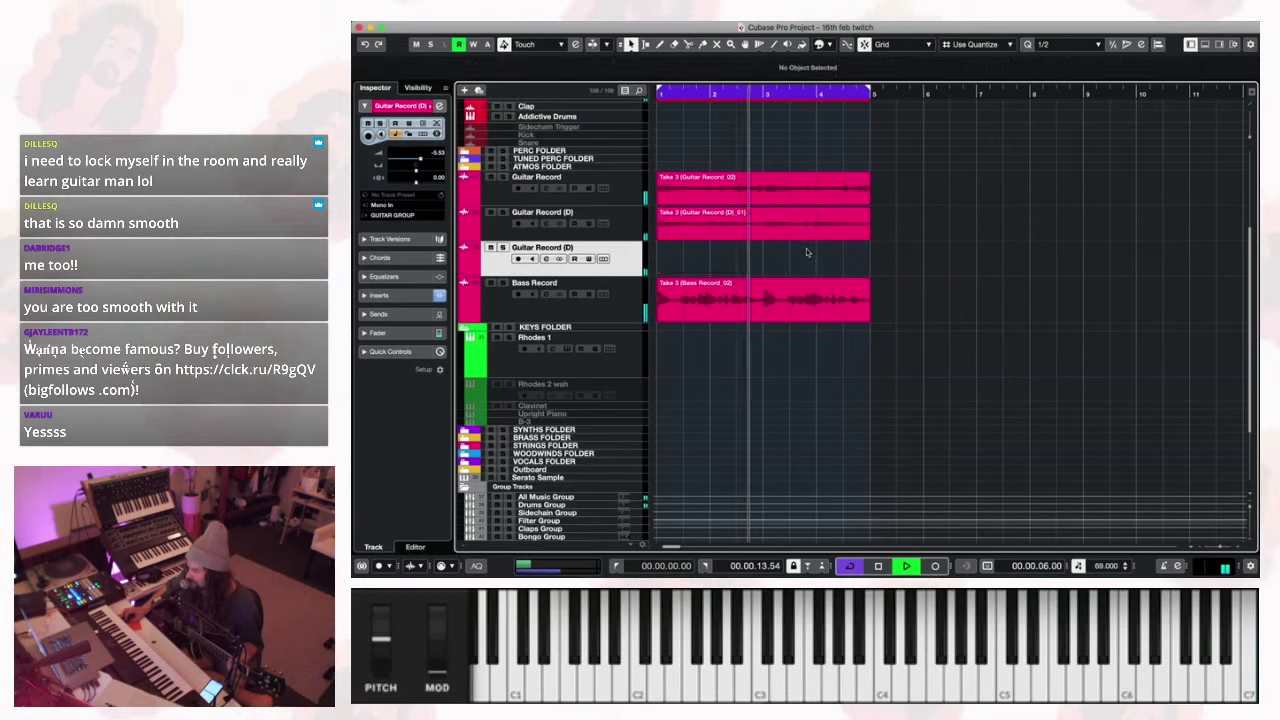
# Arm the newly duplicated guitar track, and rehearse a third guitar part over the loop.
pyautogui.press('space')
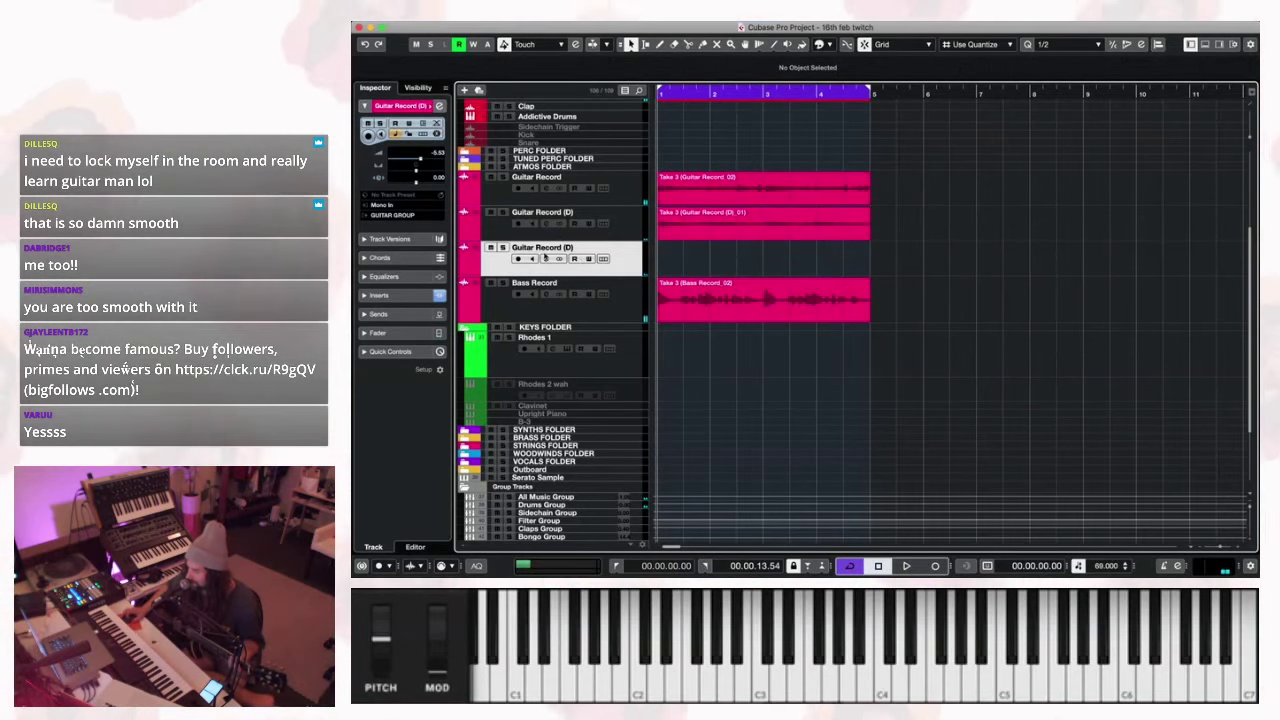
pyautogui.click(518, 259)
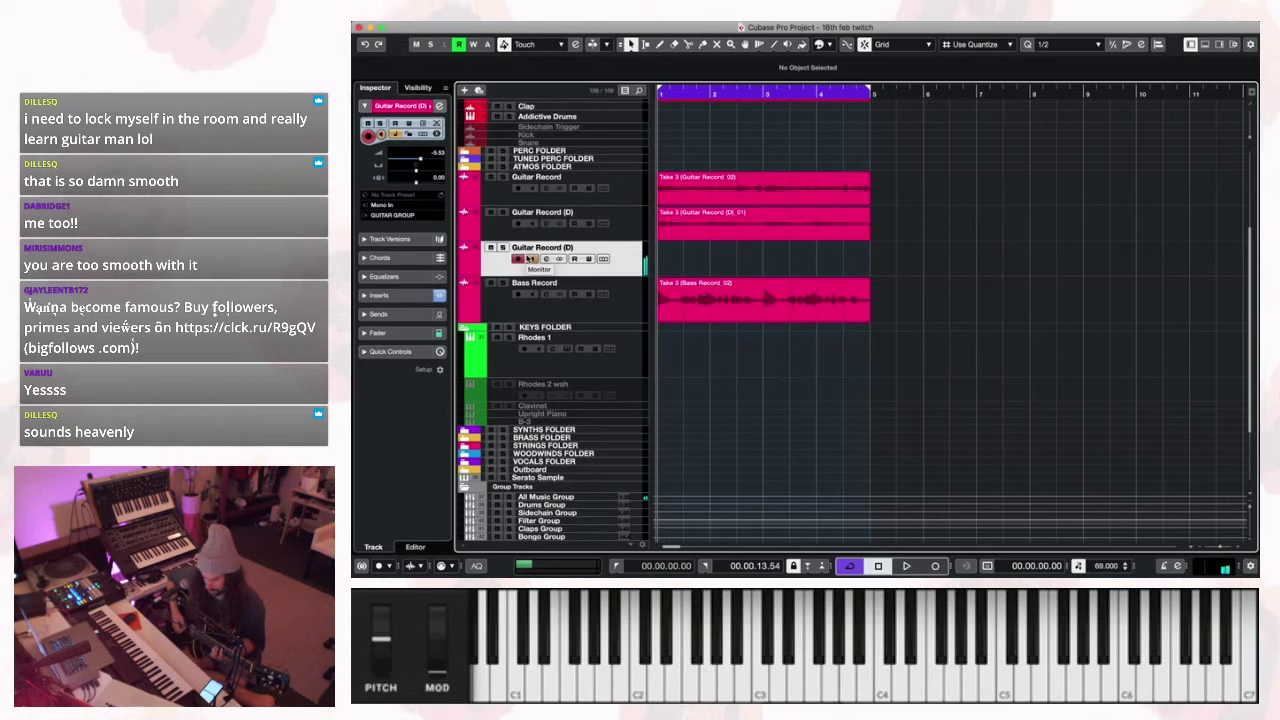
pyautogui.press('space')
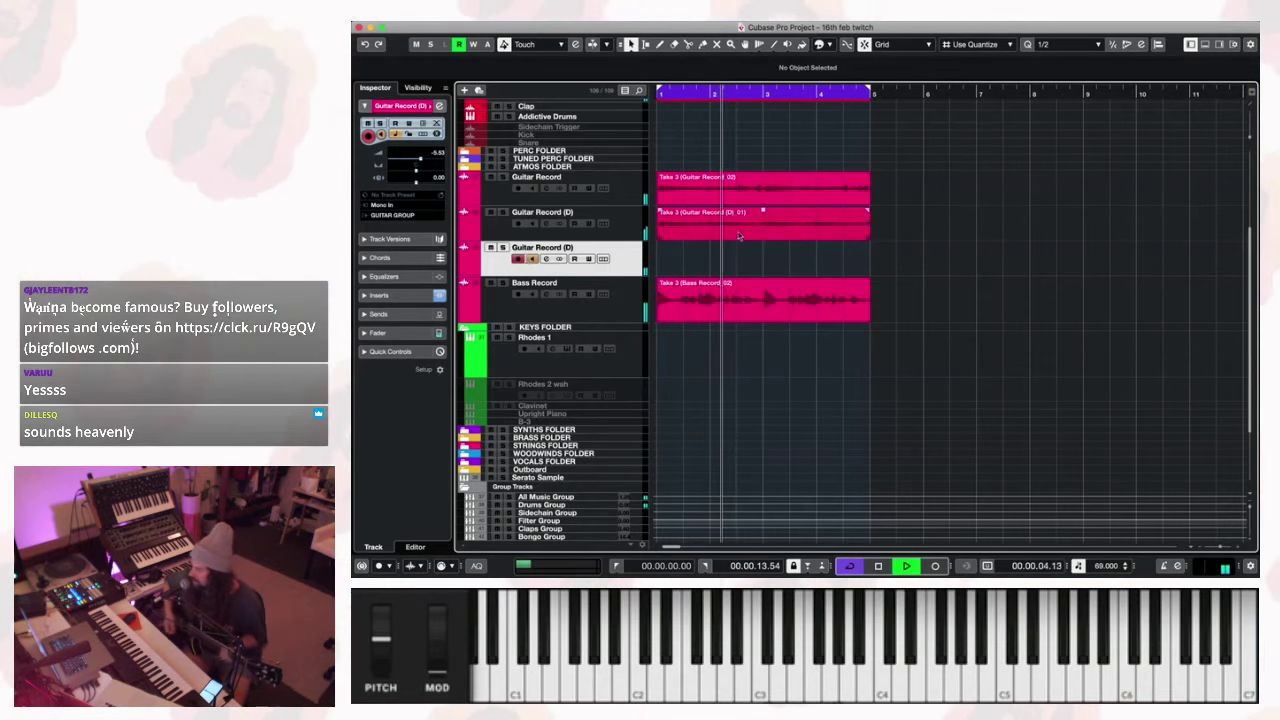
# Audition the loop with the two guitar clips and the bass clip transposed to -4, and record a third guitar part.
pyautogui.moveTo(934, 332); pyautogui.dragTo(738, 200)
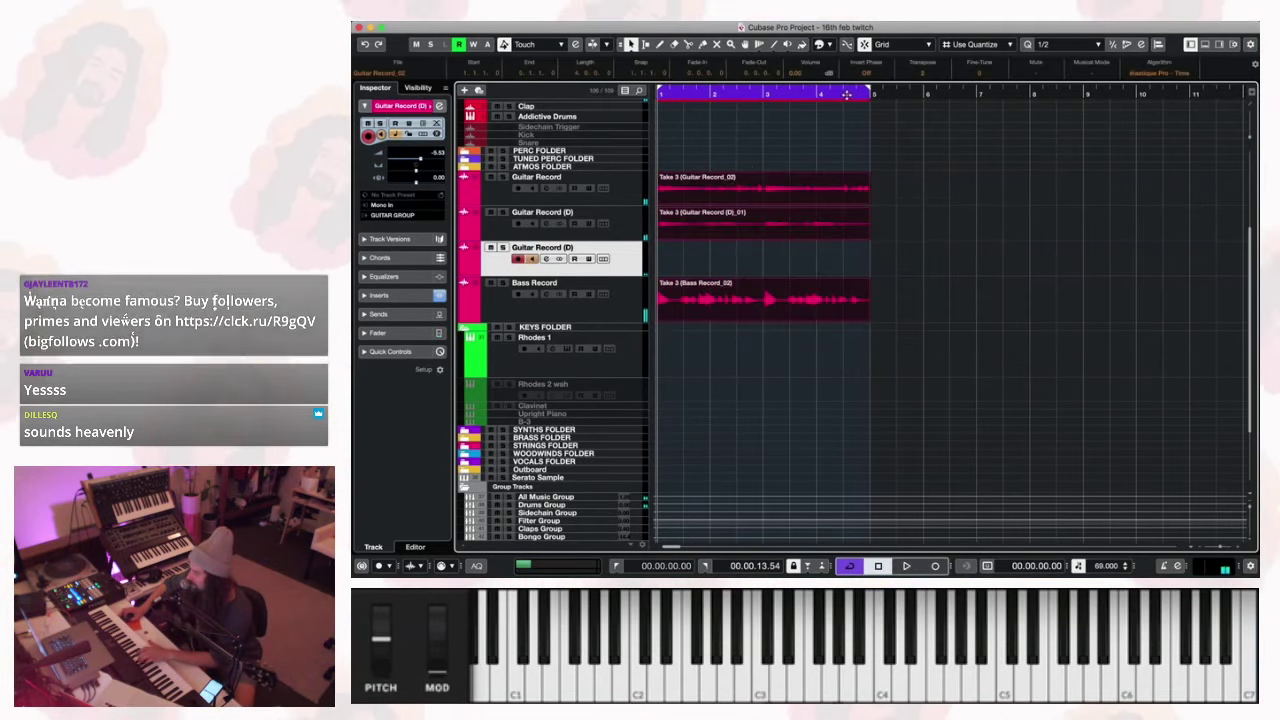
pyautogui.press('space')
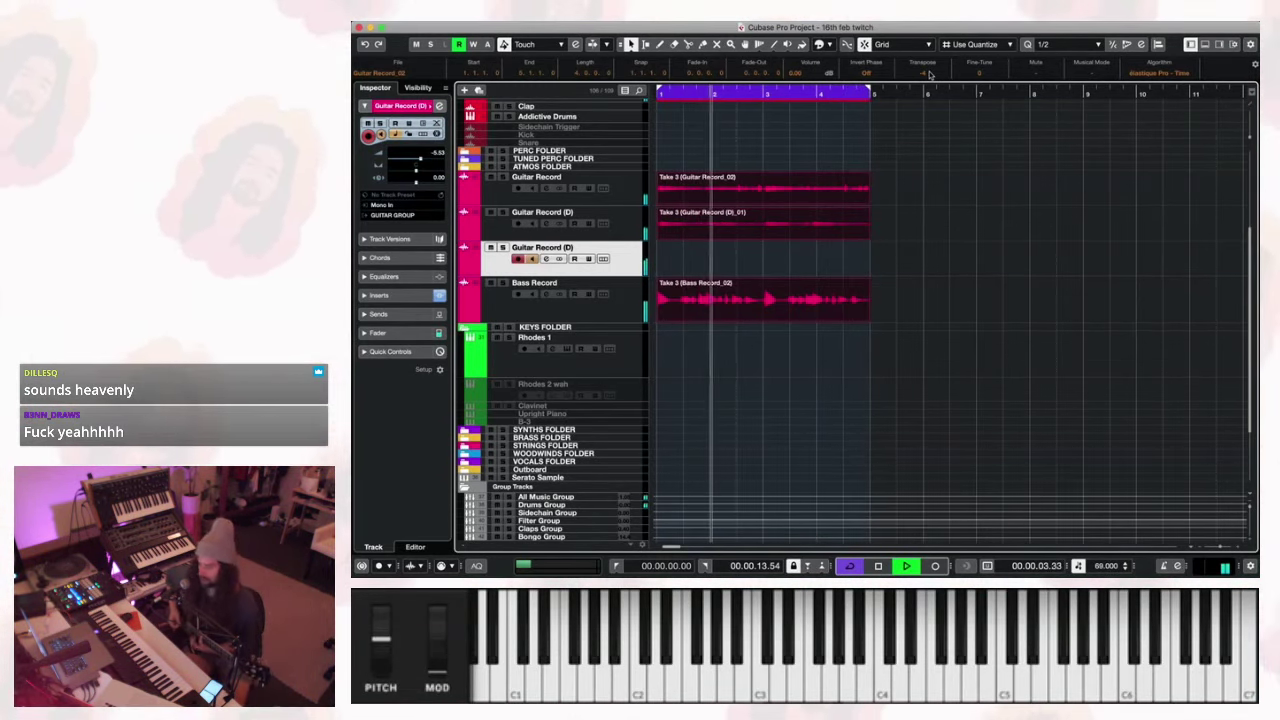
pyautogui.press('KP_Multiply')
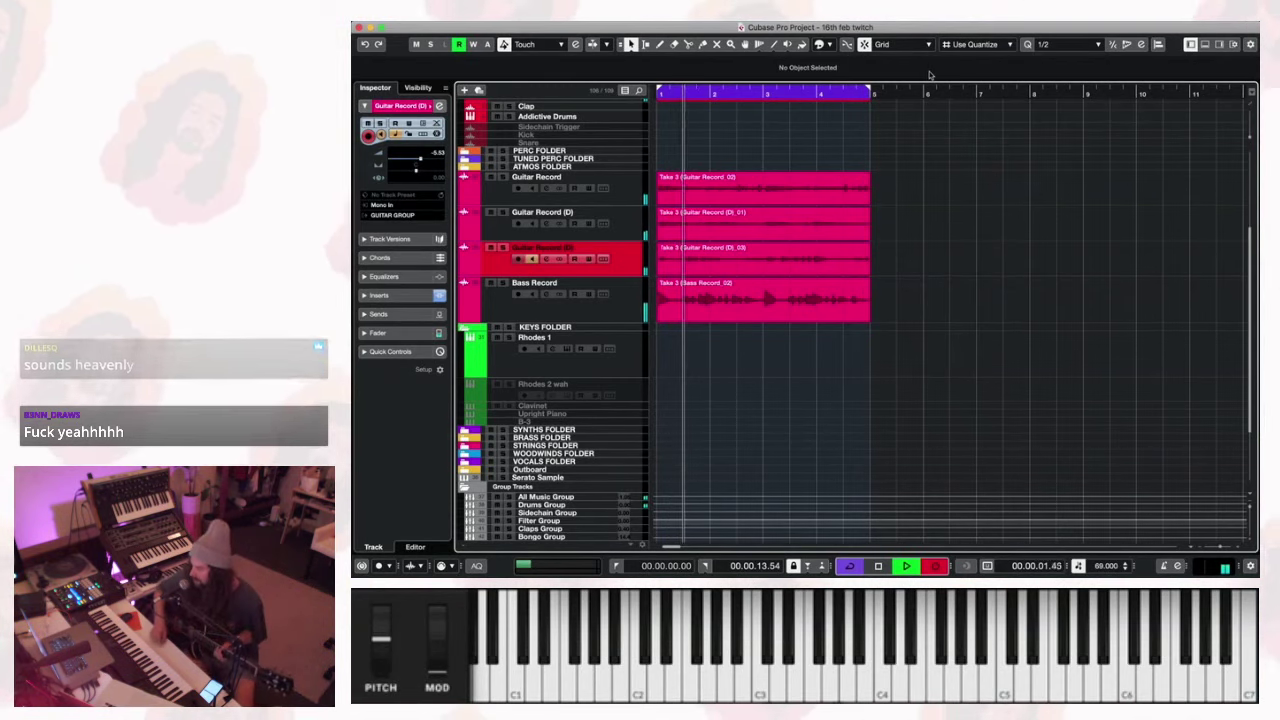
pyautogui.press('space')
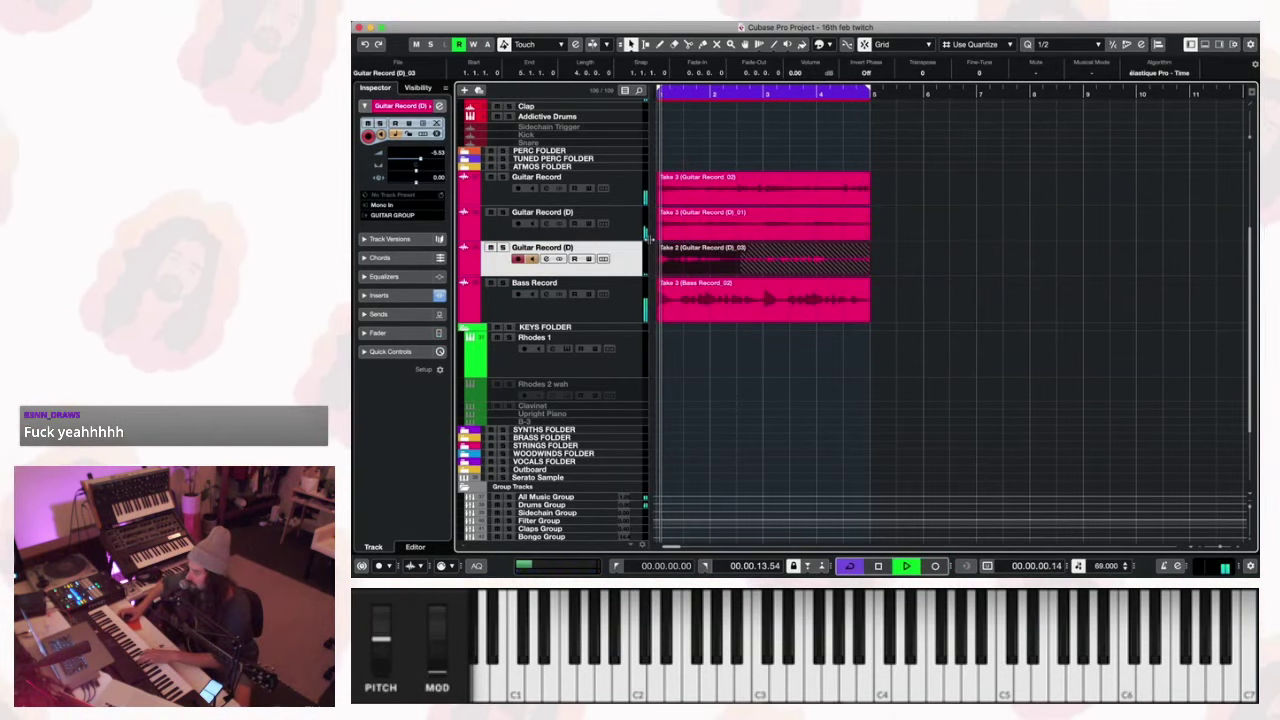
# Move the third guitar's spare Take 1 past the loop, and play back Take 2 with input monitoring off.
pyautogui.press('space')
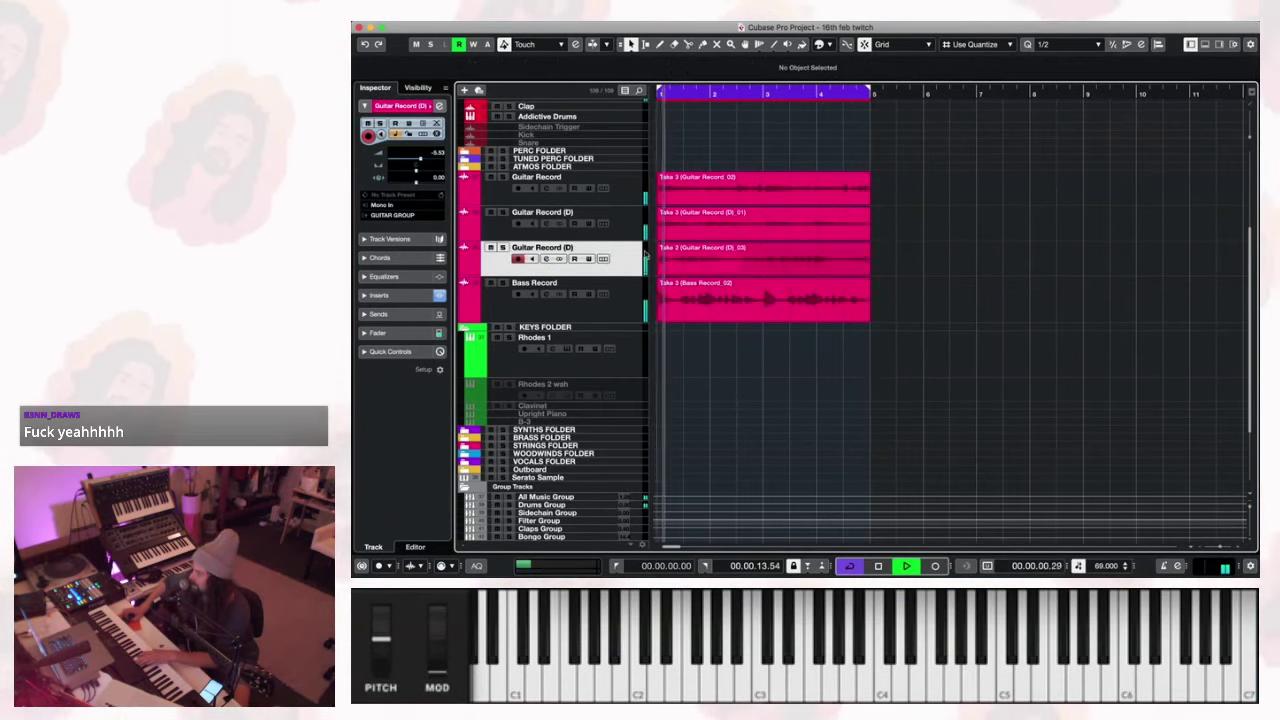
pyautogui.moveTo(866, 279); pyautogui.dragTo(1034, 268)
pyautogui.moveTo(735, 275); pyautogui.dragTo(597, 270)
pyautogui.press('space')
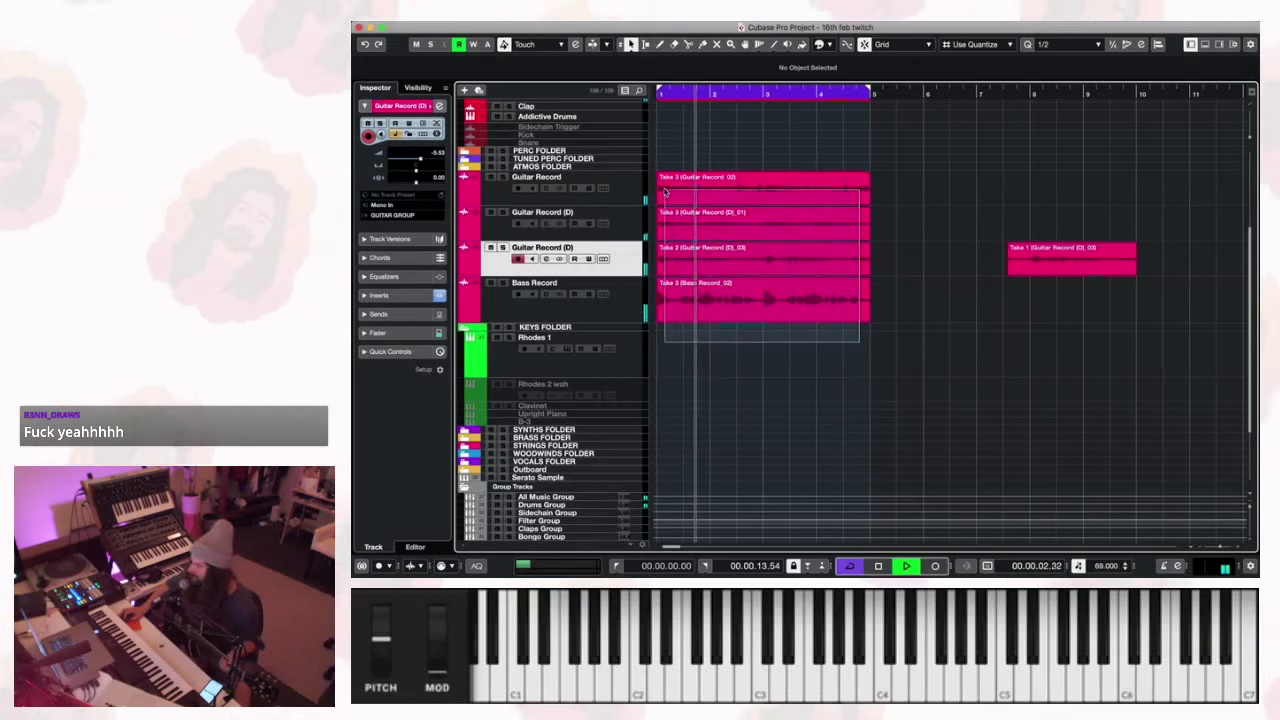
# Select all four guitar and bass clips in the loop, audition them transposed to -2, and set their transpose to -4.
pyautogui.click(684, 228)
pyautogui.press('space')
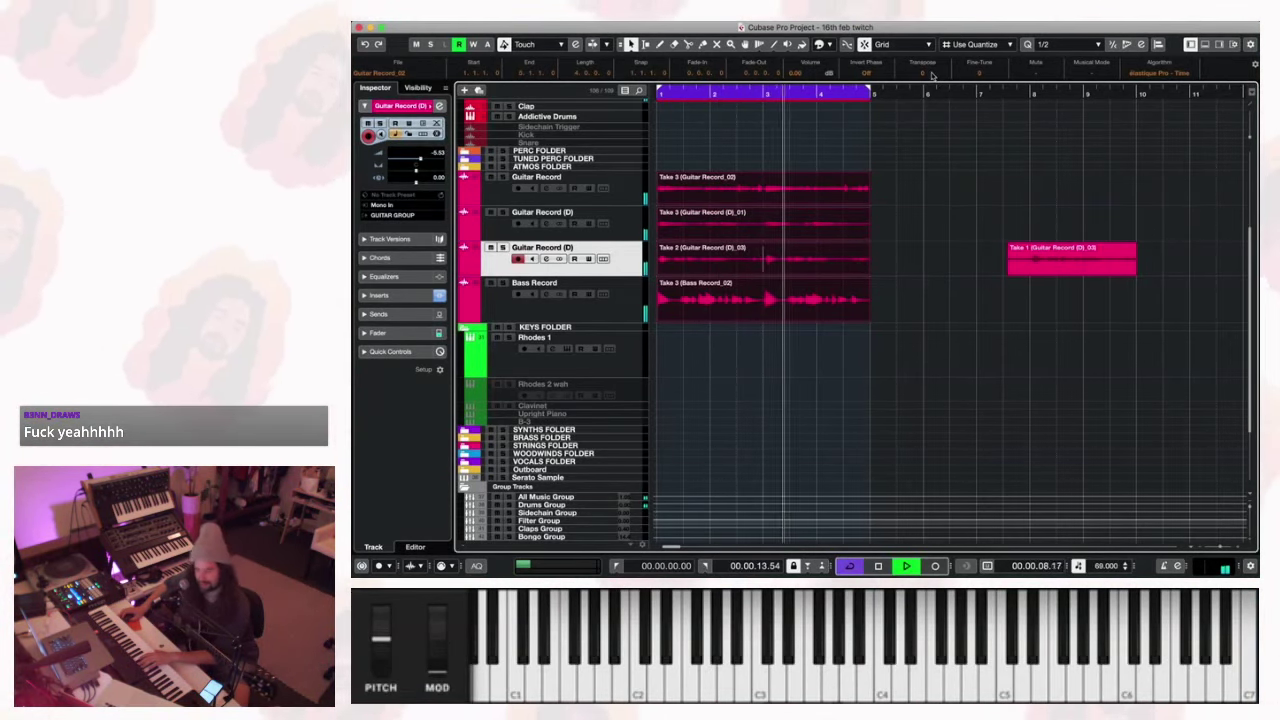
pyautogui.press('space')
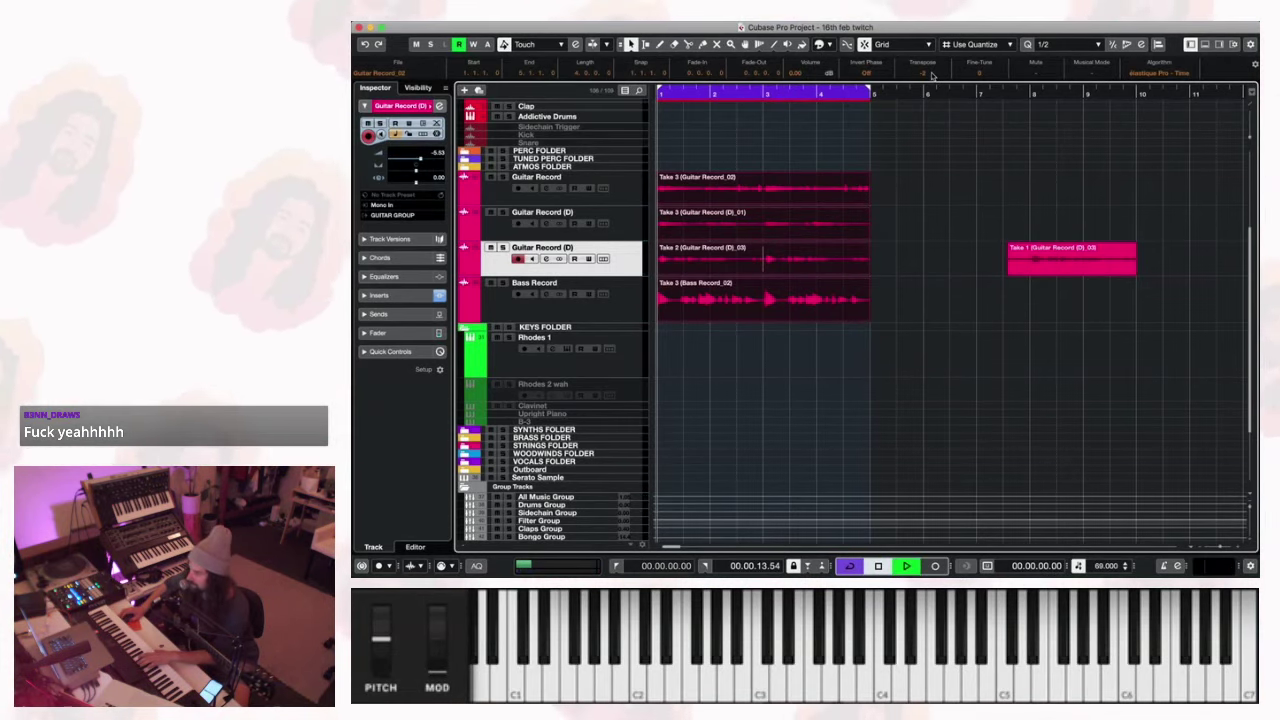
pyautogui.press('space')
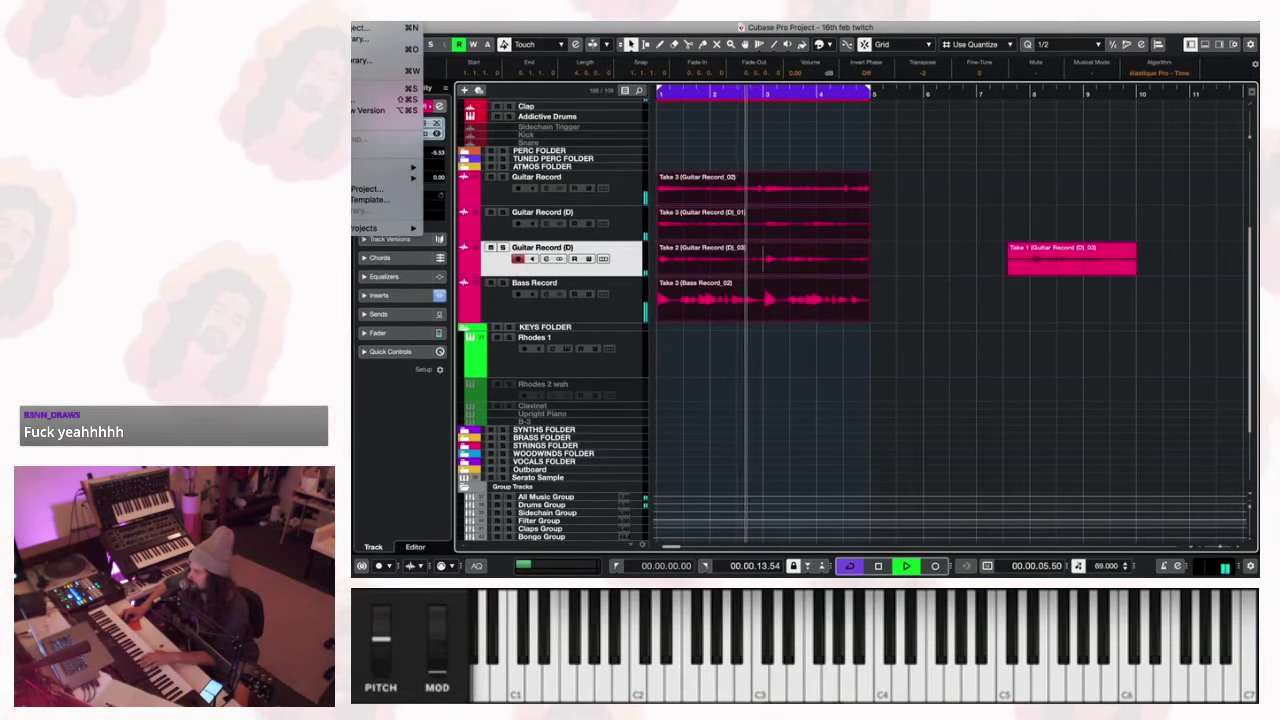
pyautogui.press('Escape')
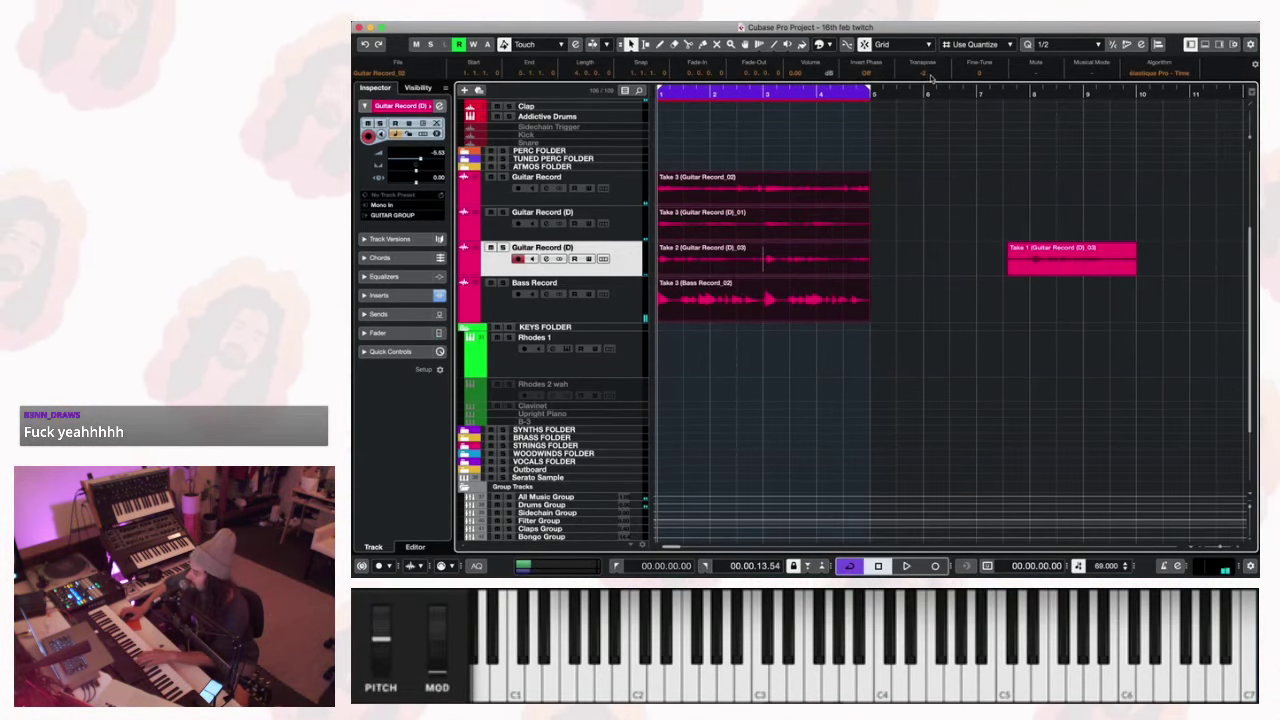
pyautogui.press('space')
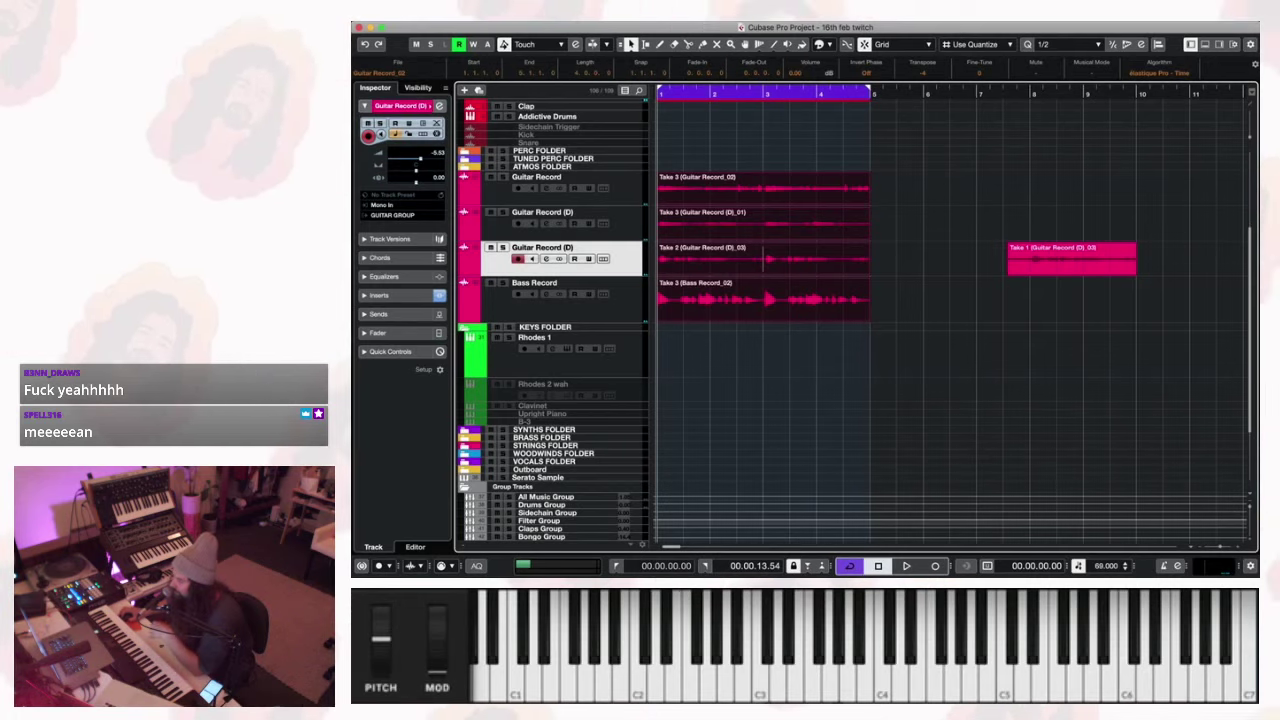
# Show the MixConsole, and insert the RC-20 Retro Color plug-in on the Main Out channel.
pyautogui.click(600, 18)
pyautogui.click(598, 46)
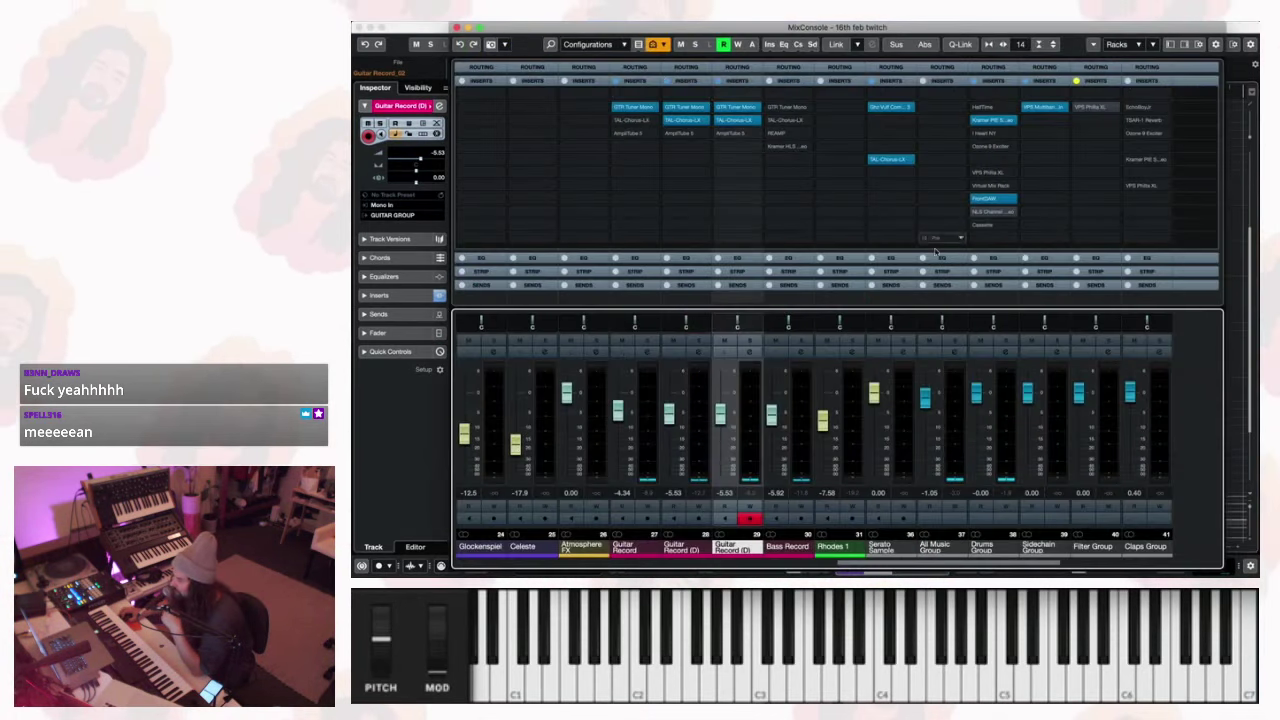
pyautogui.moveTo(985, 567); pyautogui.dragTo(1208, 565)
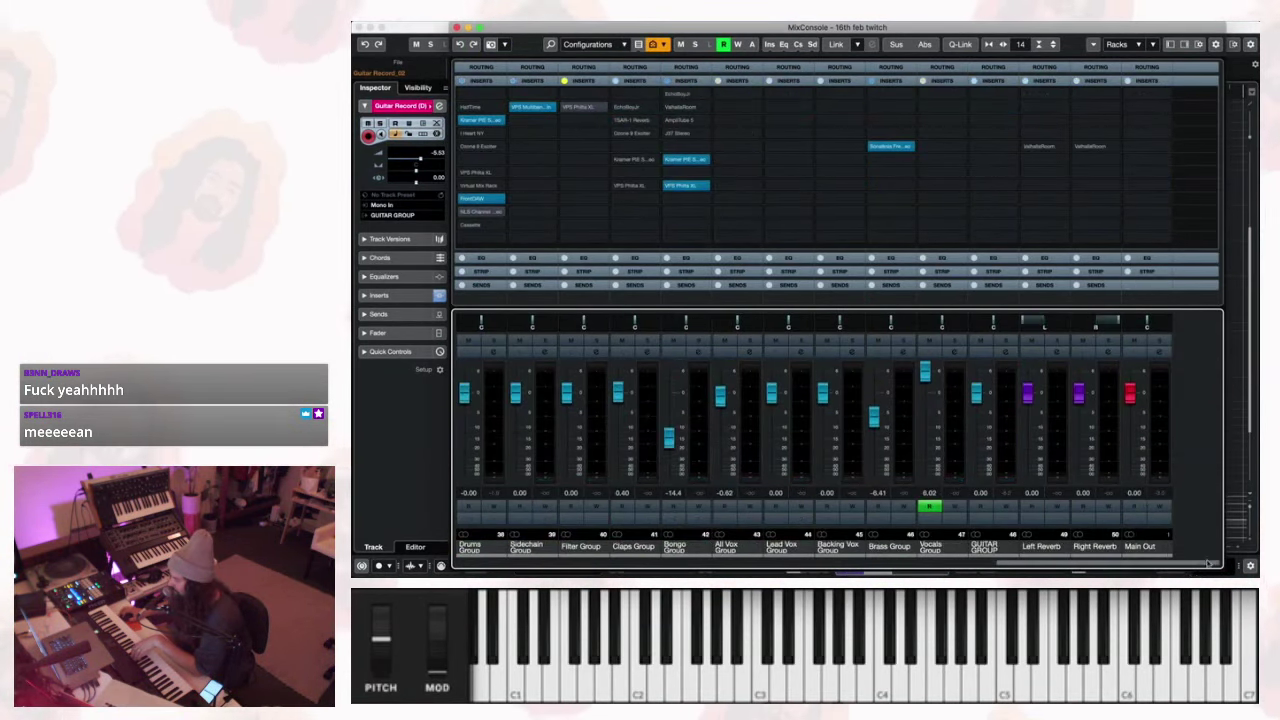
pyautogui.click(1153, 160)
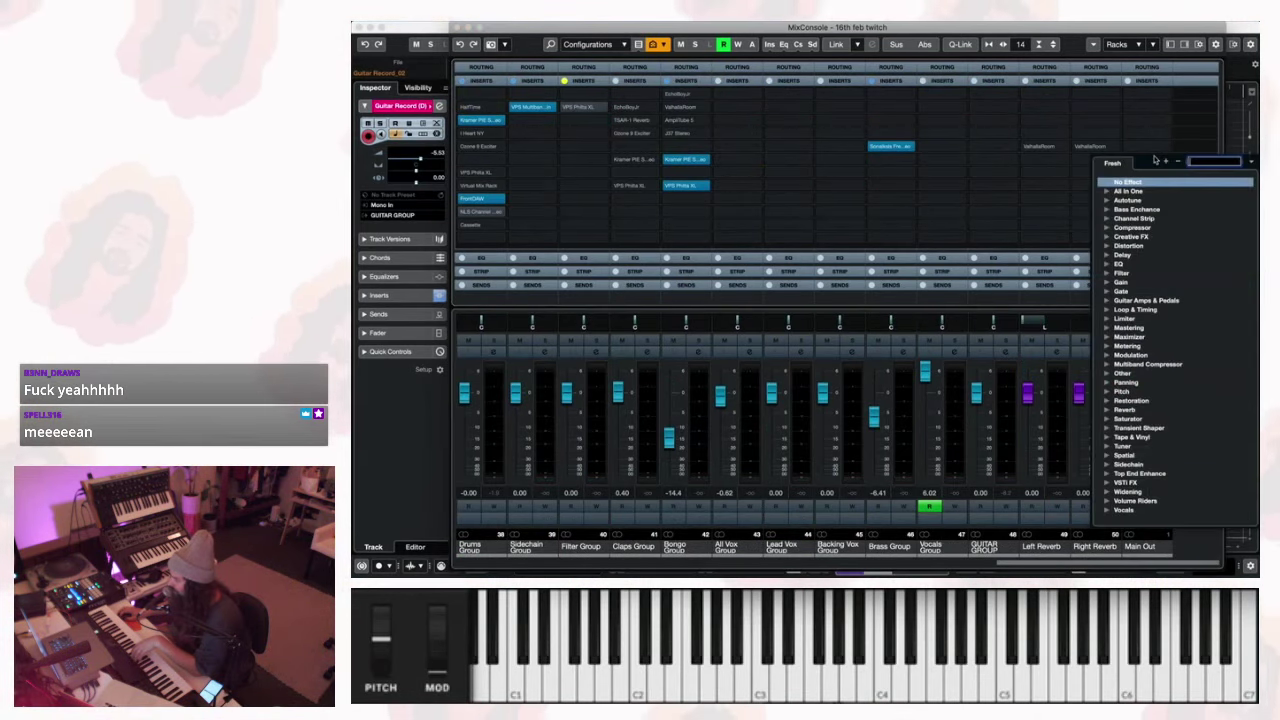
pyautogui.write('rc-20')
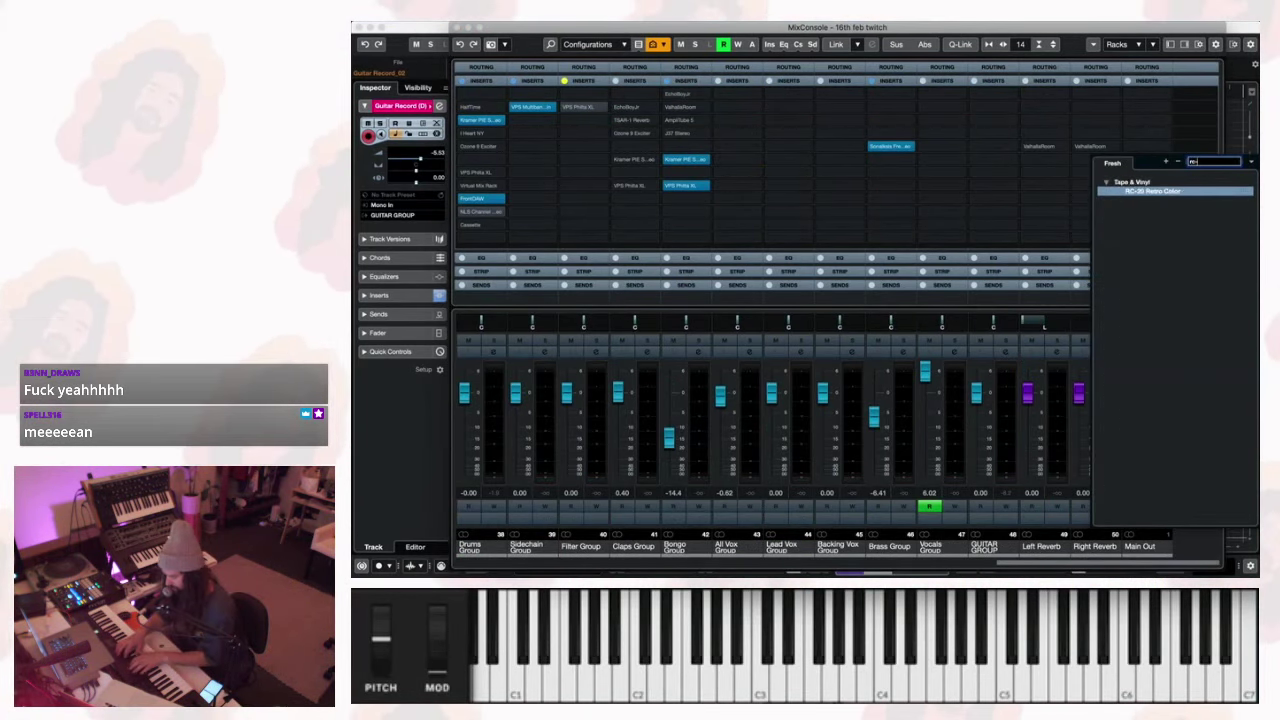
pyautogui.click(1138, 192)
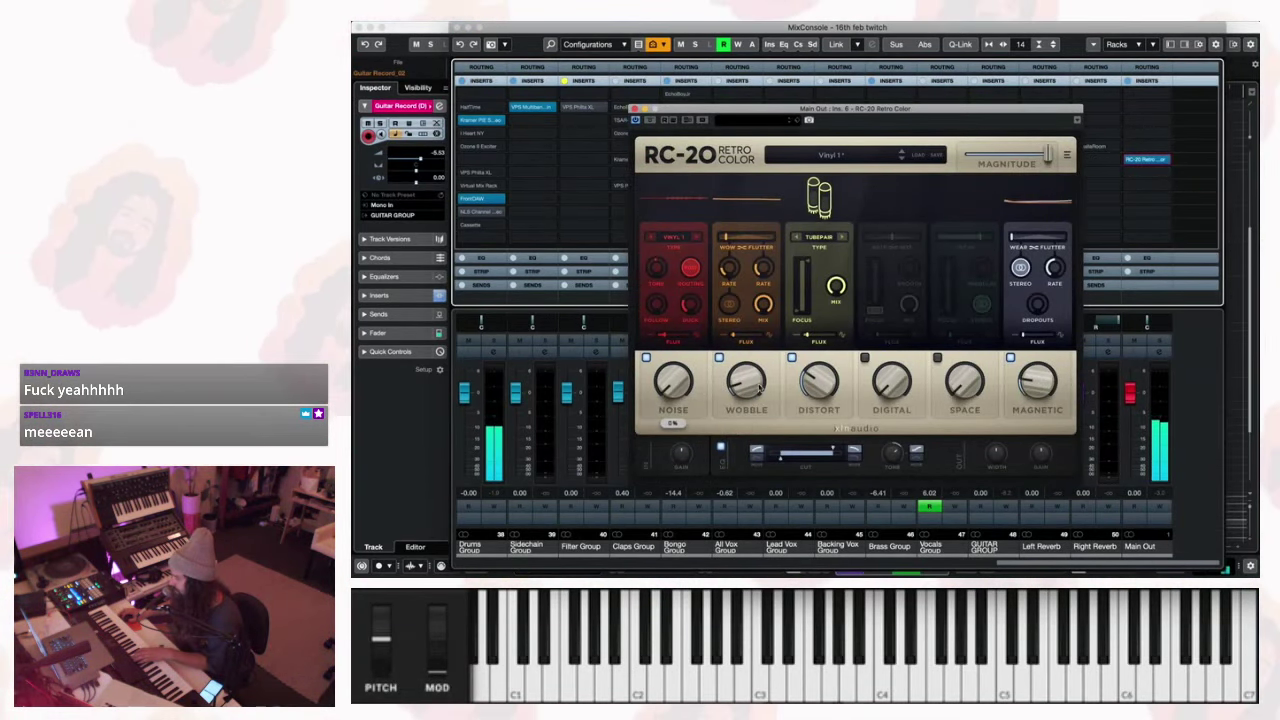
# Adjust the wobble and distort amounts in RC-20 Retro Color on the Main Out, and close its window.
pyautogui.moveTo(745, 385); pyautogui.dragTo(755, 335)
pyautogui.moveTo(820, 368)
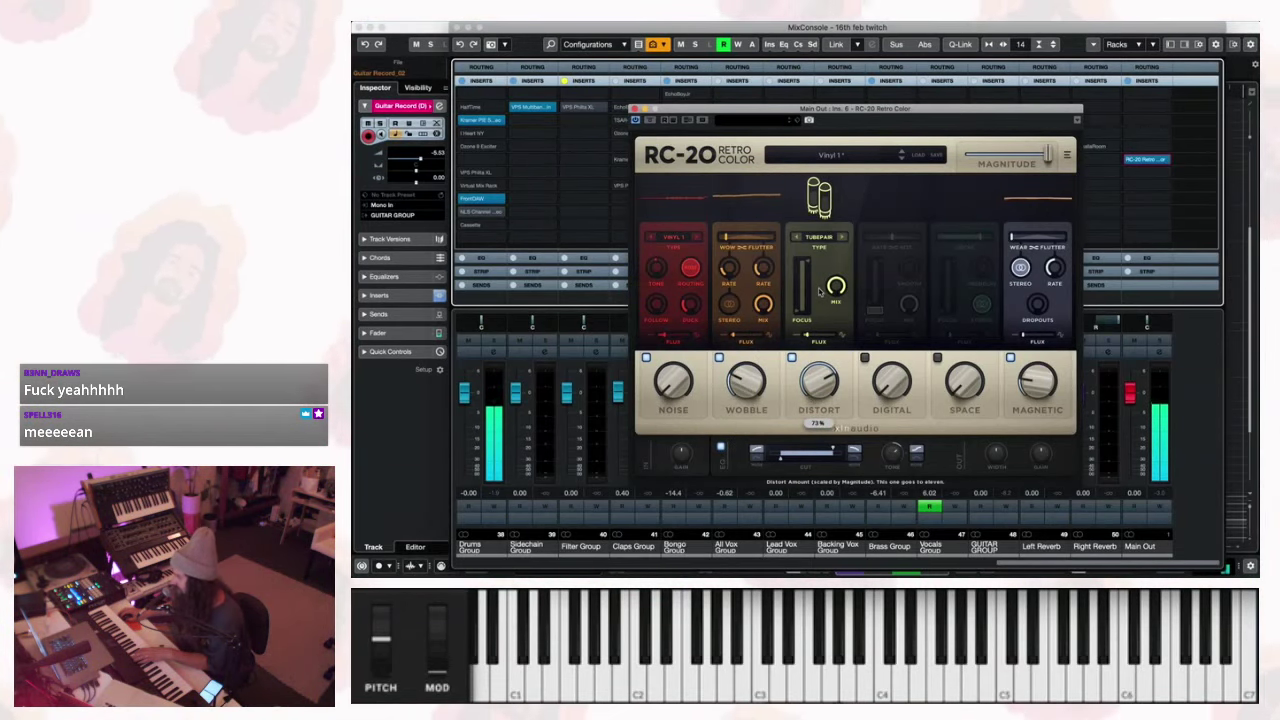
pyautogui.moveTo(817, 295); pyautogui.dragTo(820, 333)
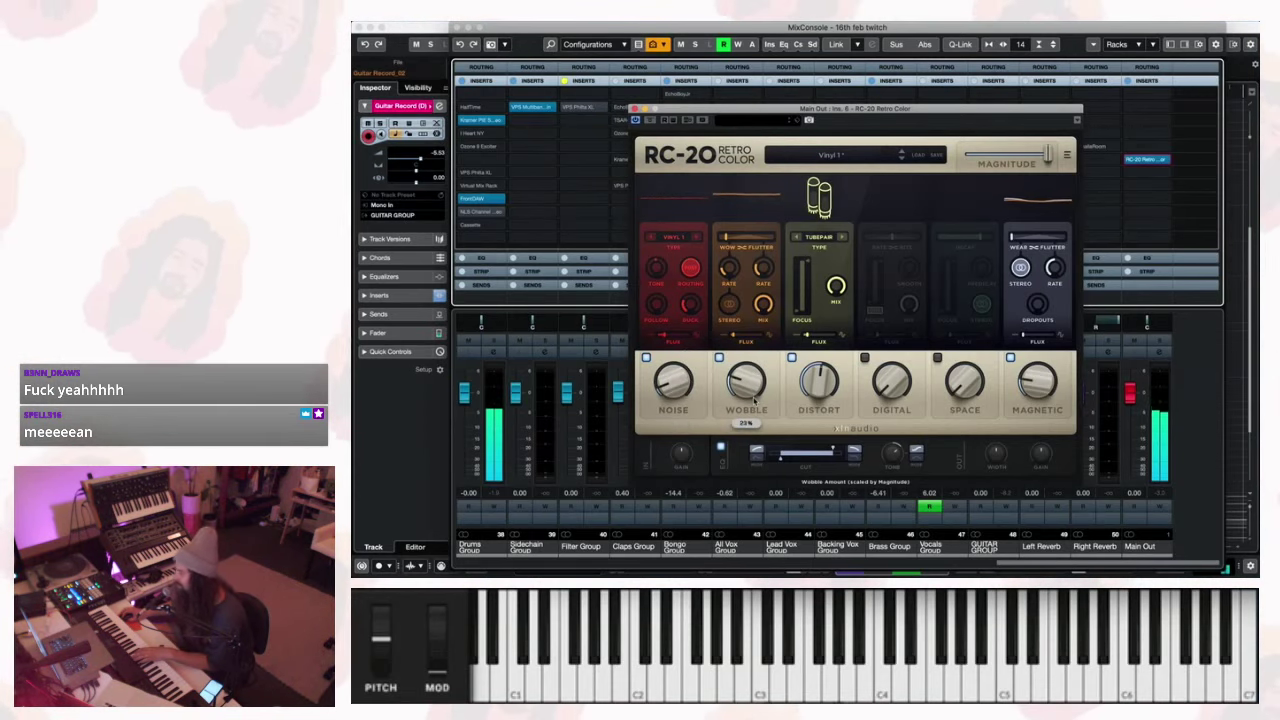
pyautogui.click(634, 108)
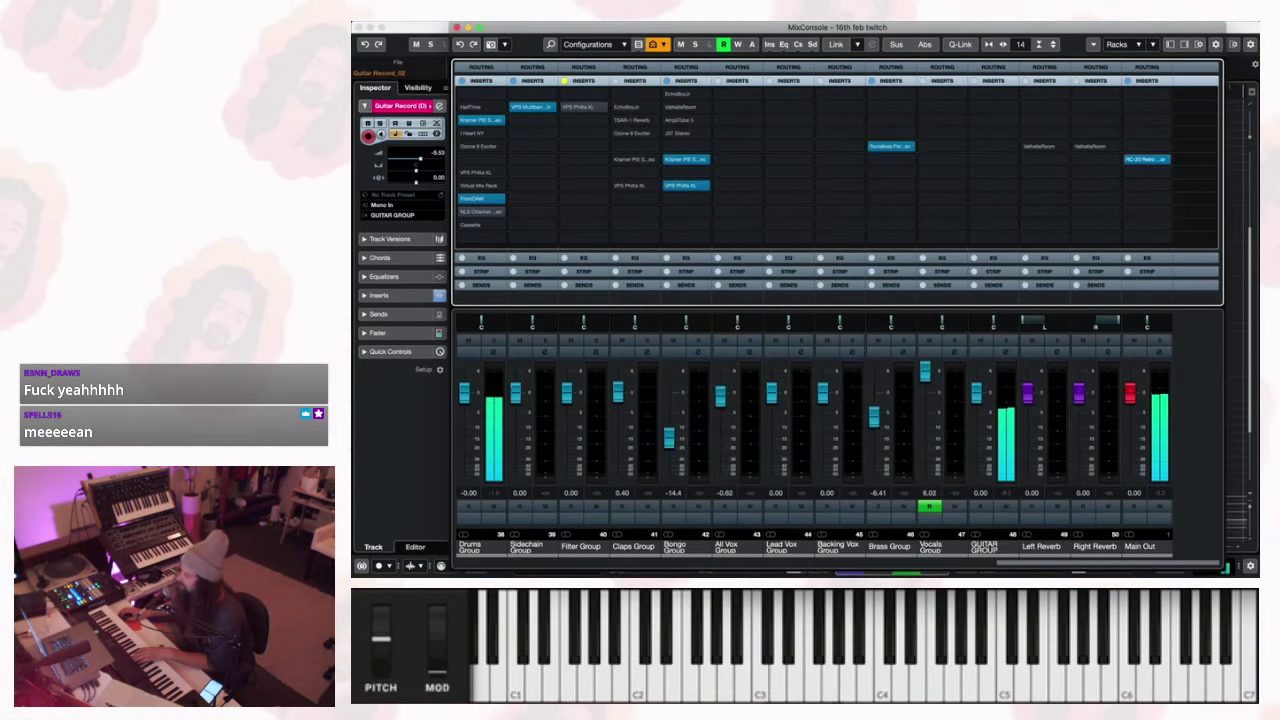
# Remove RC-20 Retro Color from the Main Out channel's inserts, discarding the plug-in's changes.
pyautogui.click(1131, 161)
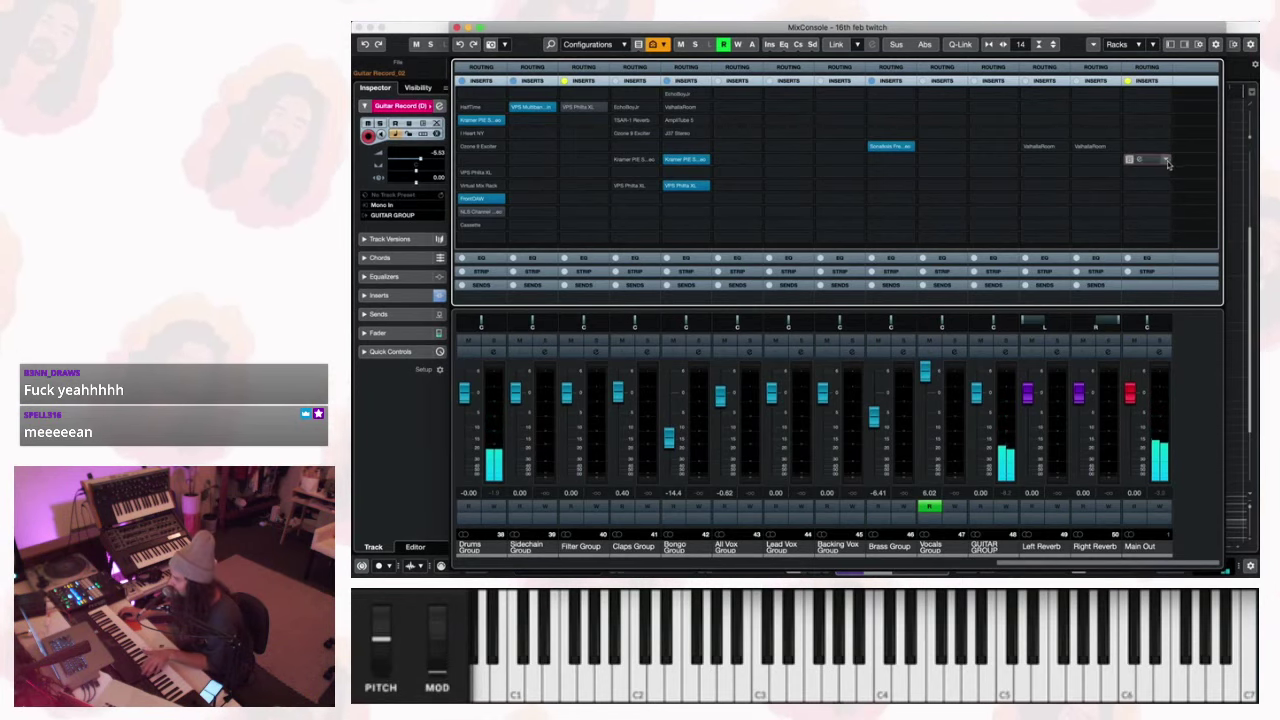
pyautogui.click(1166, 160)
pyautogui.click(1122, 183)
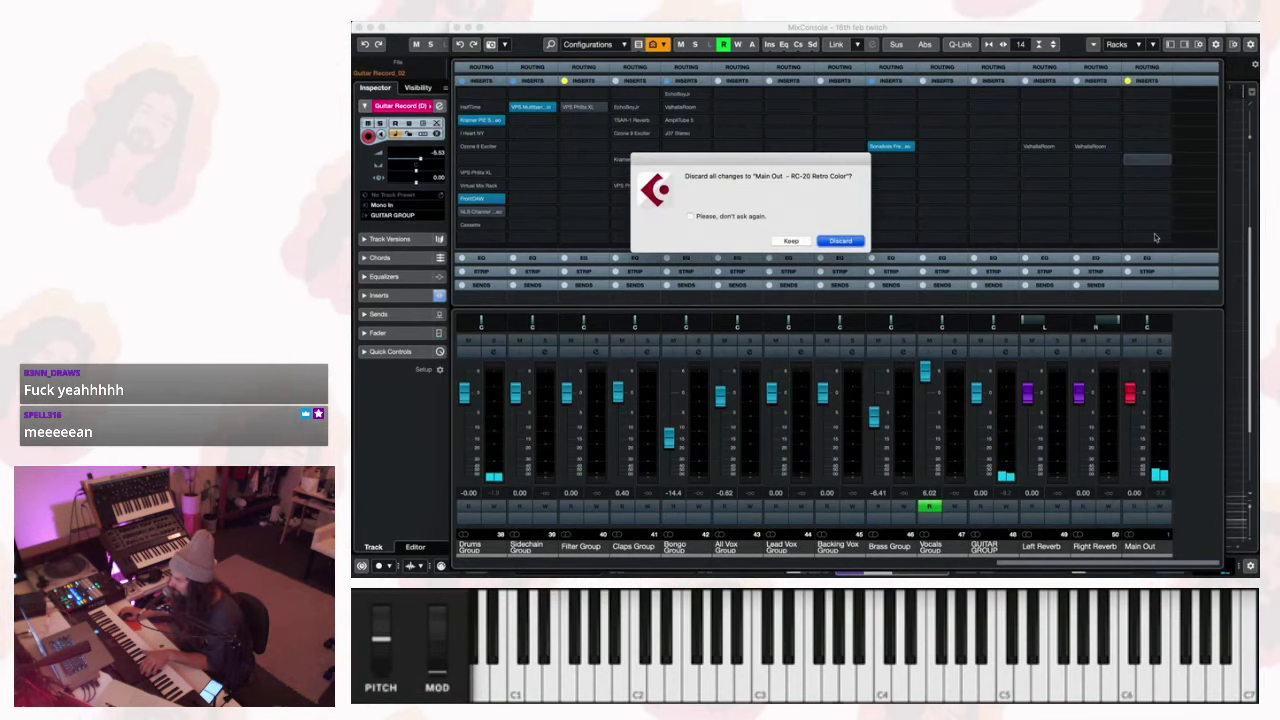
pyautogui.click(842, 241)
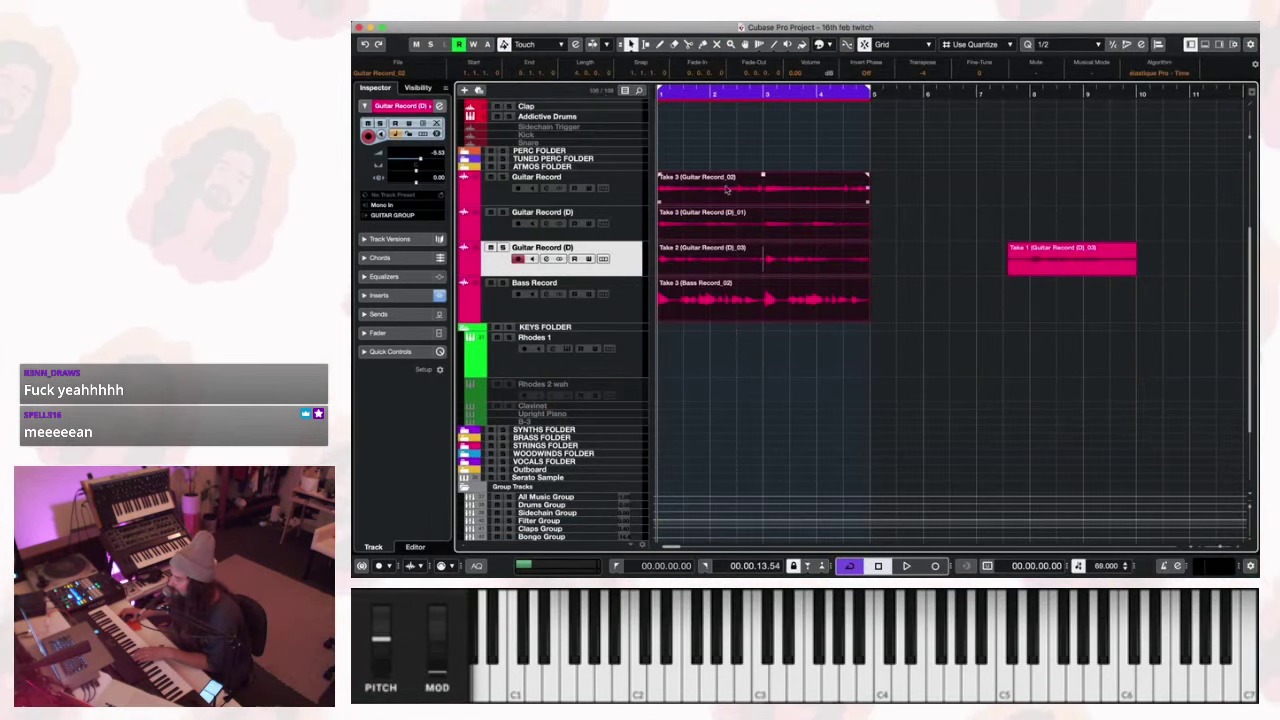
# Expand the PERC FOLDER, select the Bongos track, and try its sound over the playing loop.
pyautogui.scroll(3, 667, 218)
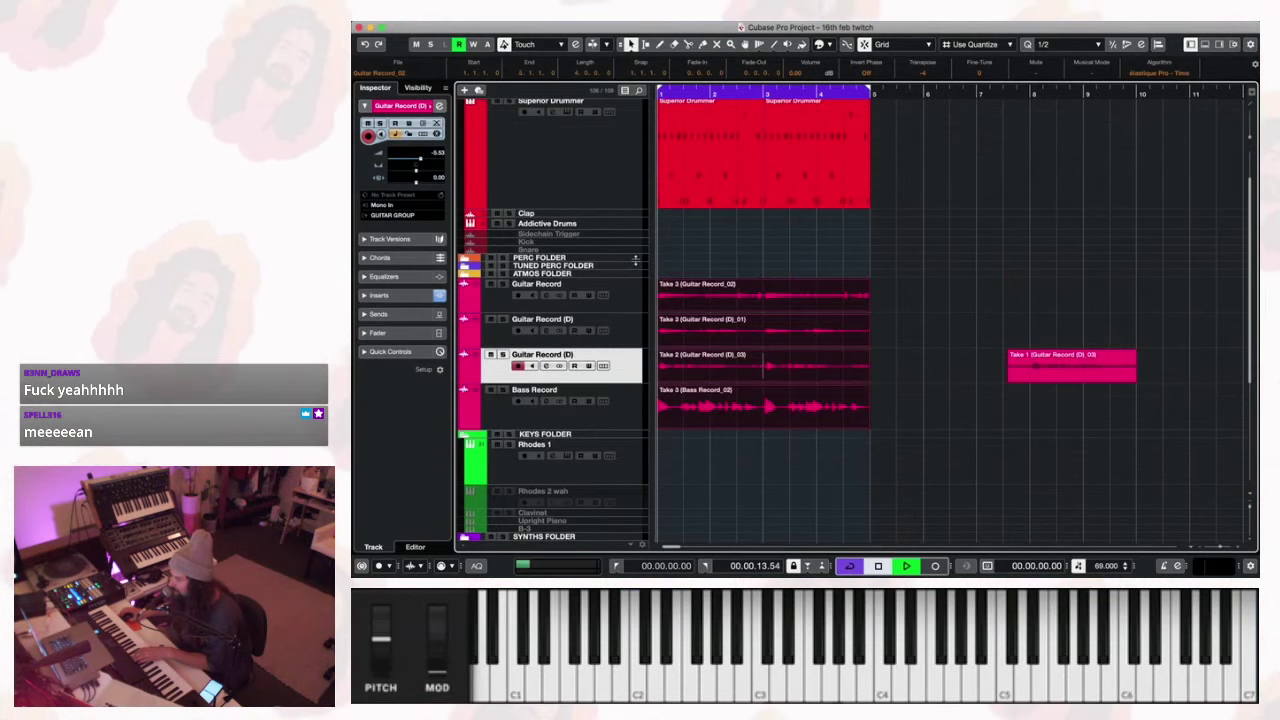
pyautogui.click(635, 258)
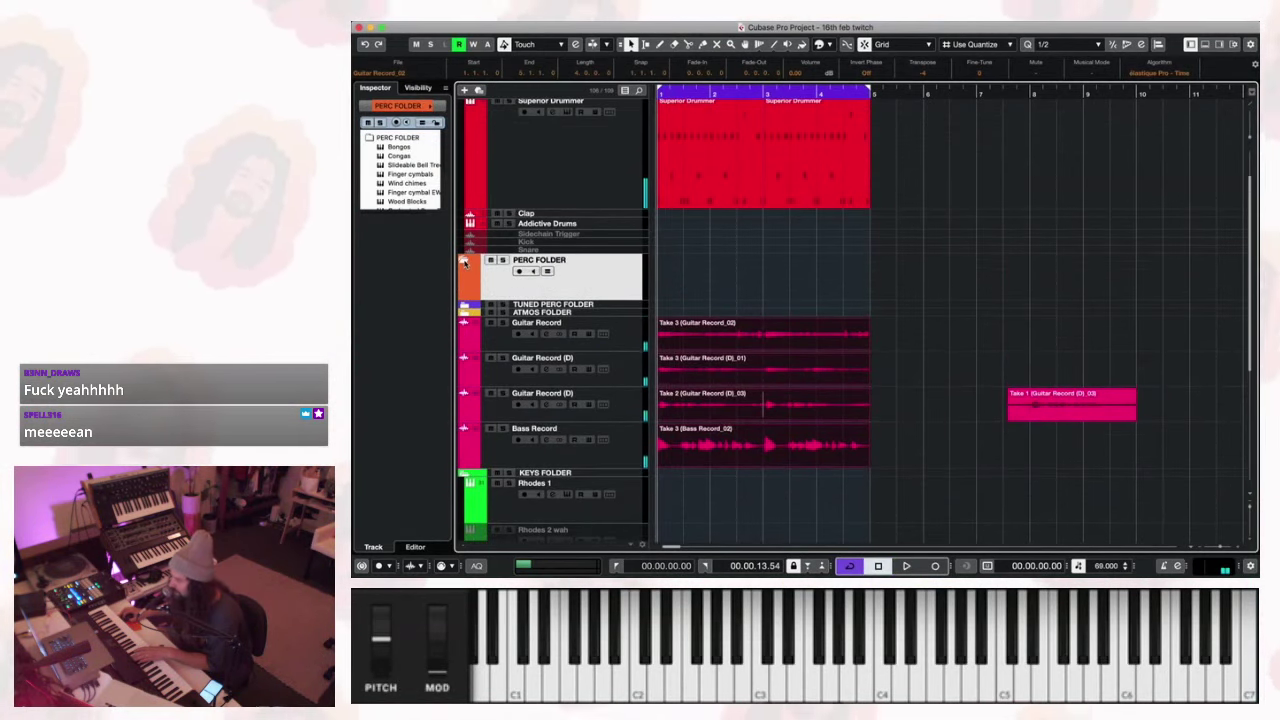
pyautogui.click(464, 262)
pyautogui.press('space')
pyautogui.click(610, 310)
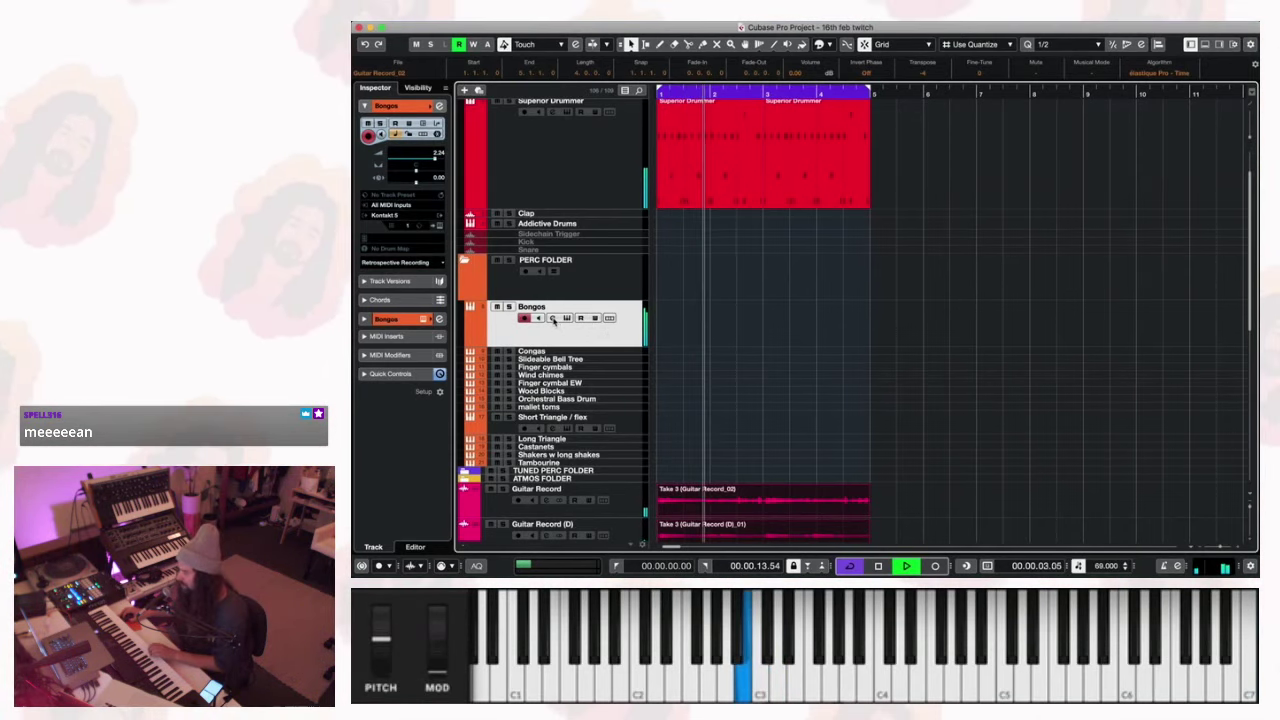
pyautogui.click(552, 318)
pyautogui.click(512, 124)
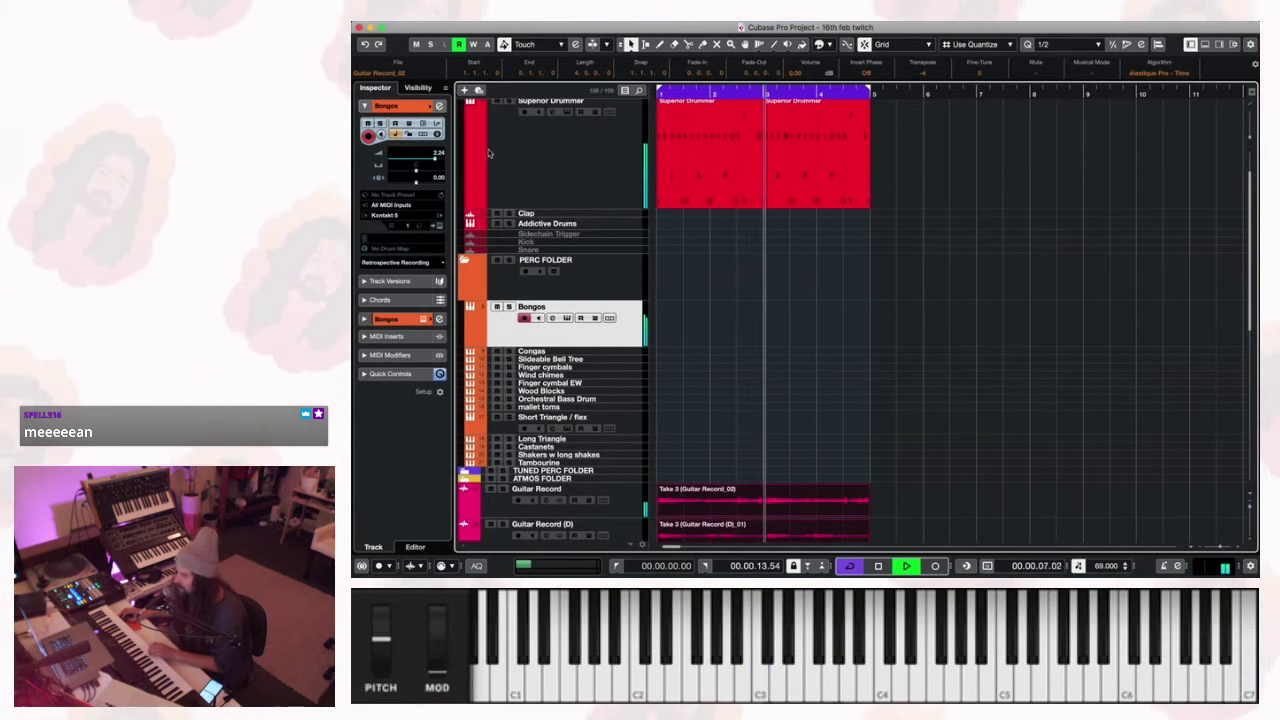
pyautogui.scroll(1, 504, 146)
pyautogui.press('space')
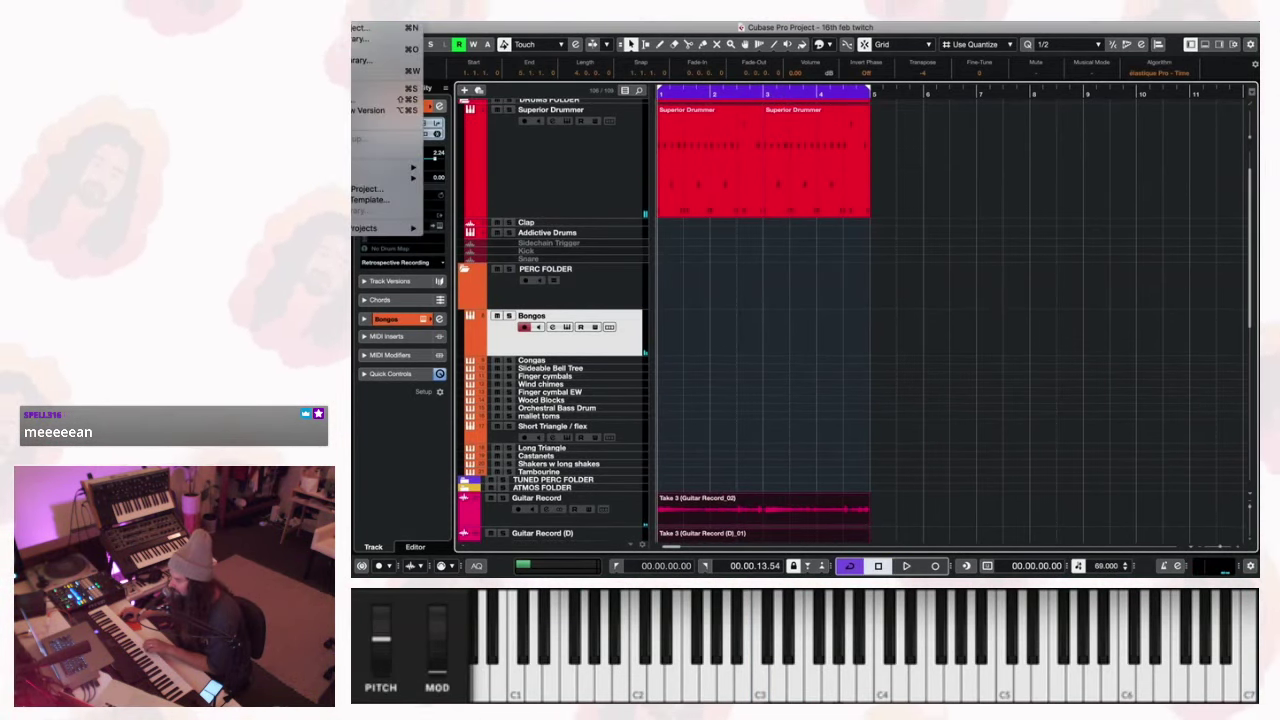
pyautogui.press('Return')
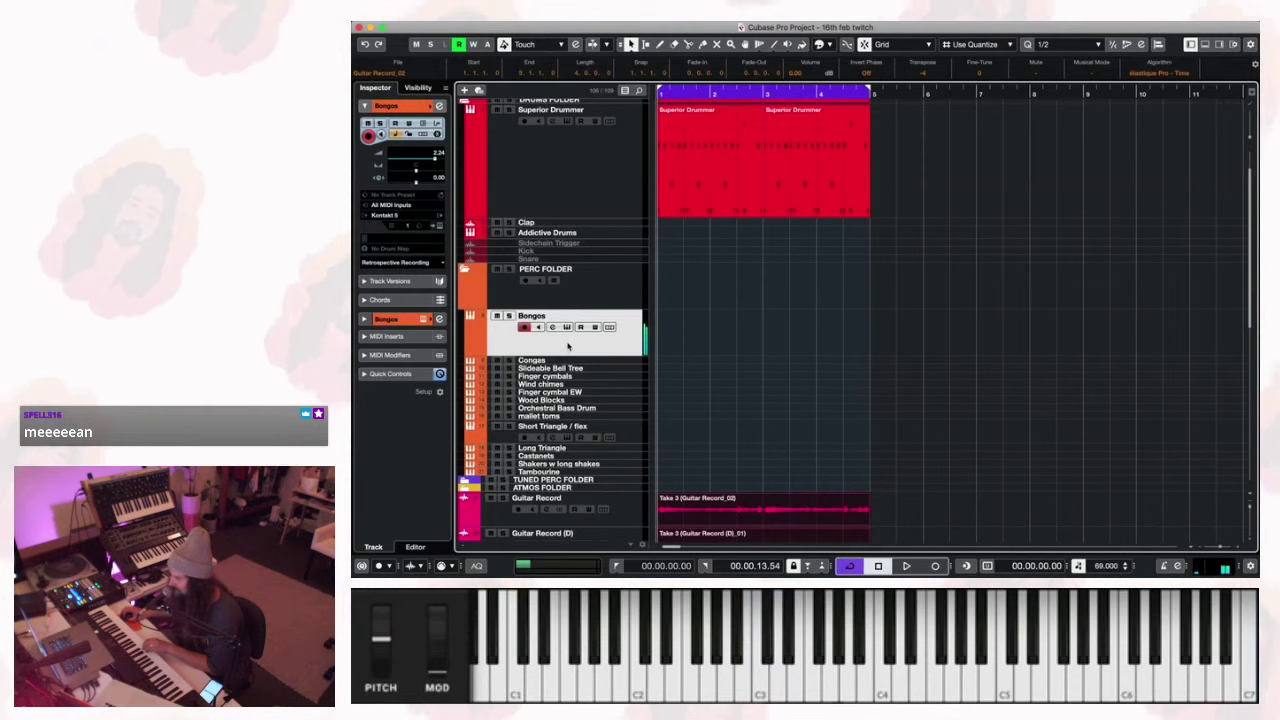
pyautogui.scroll(-10, 565, 347)
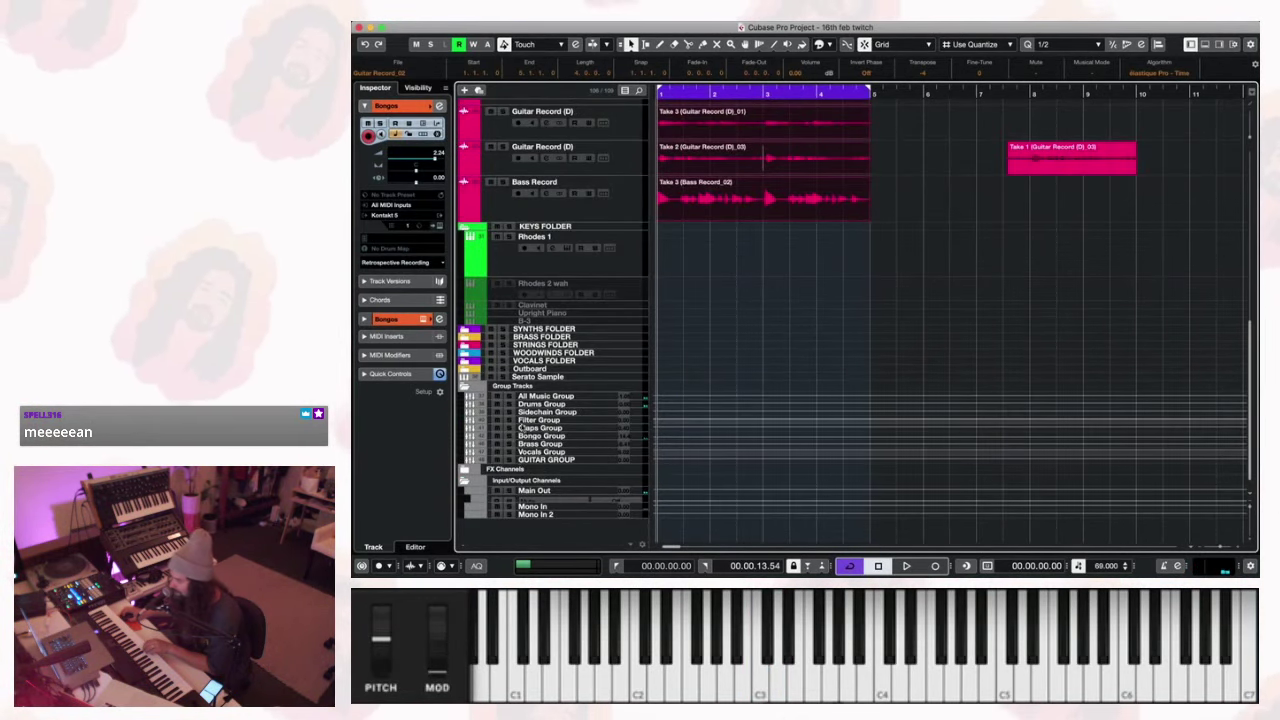
pyautogui.click(544, 437)
pyautogui.click(438, 106)
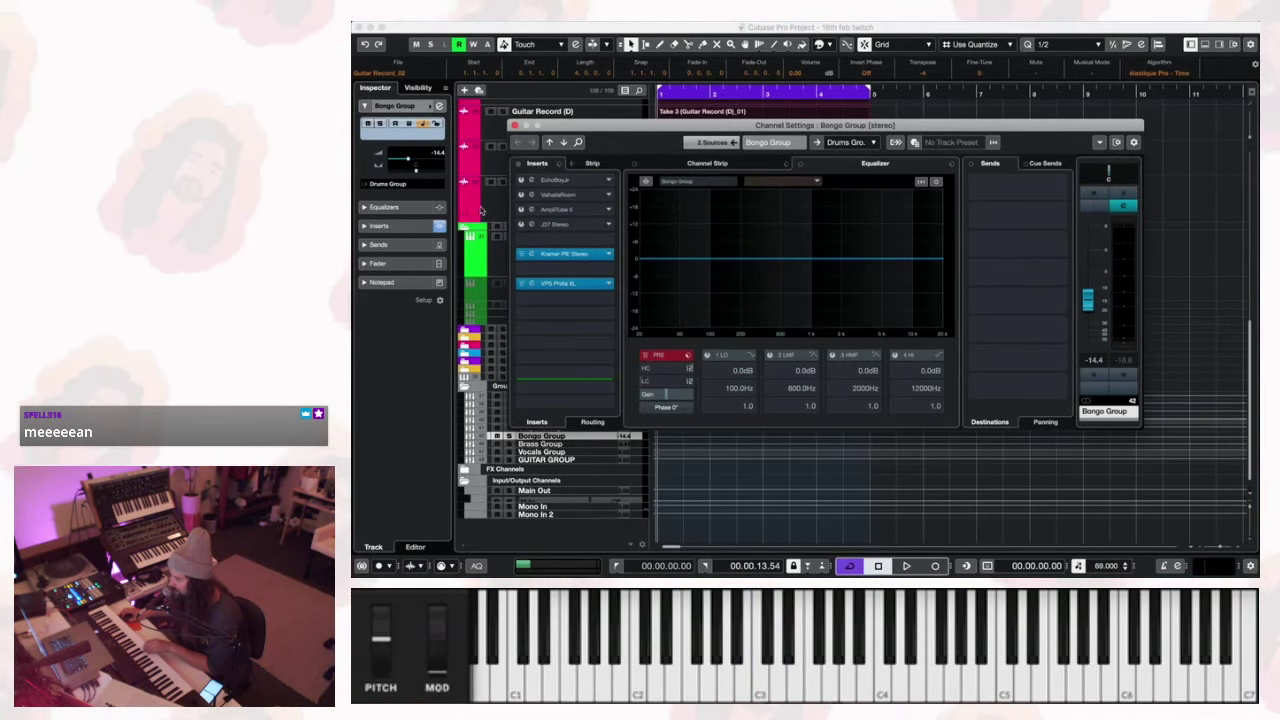
pyautogui.scroll(8, 483, 210)
pyautogui.moveTo(624, 133); pyautogui.dragTo(735, 140)
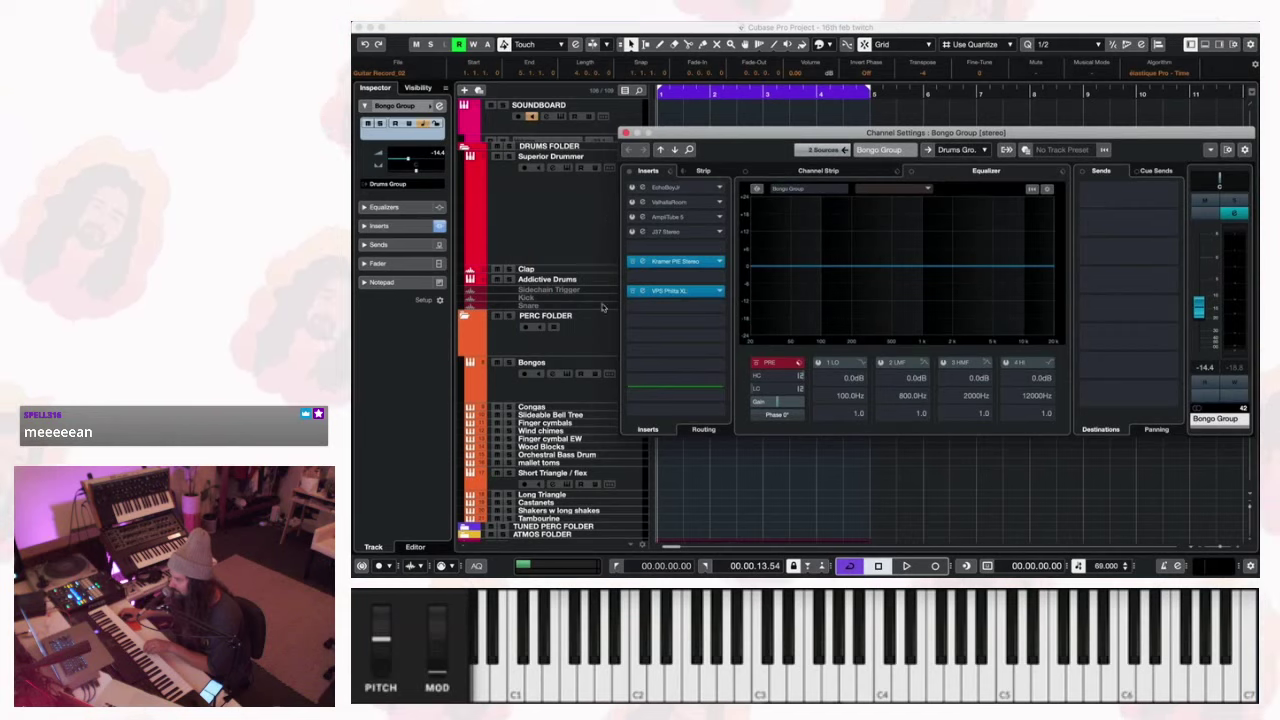
pyautogui.click(539, 375)
# Activate the ValhallaRoom insert on the Bongo Group, play the loop, and close the channel settings.
pyautogui.scroll(-10, 600, 455)
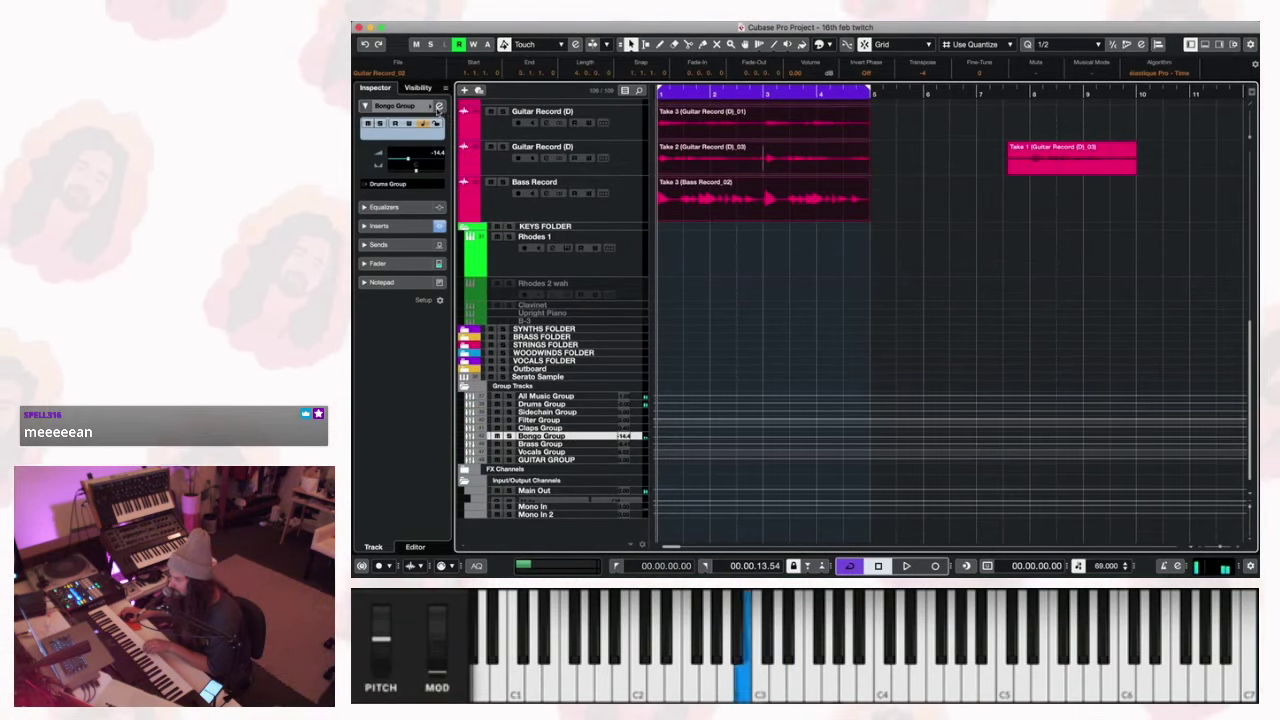
pyautogui.click(439, 107)
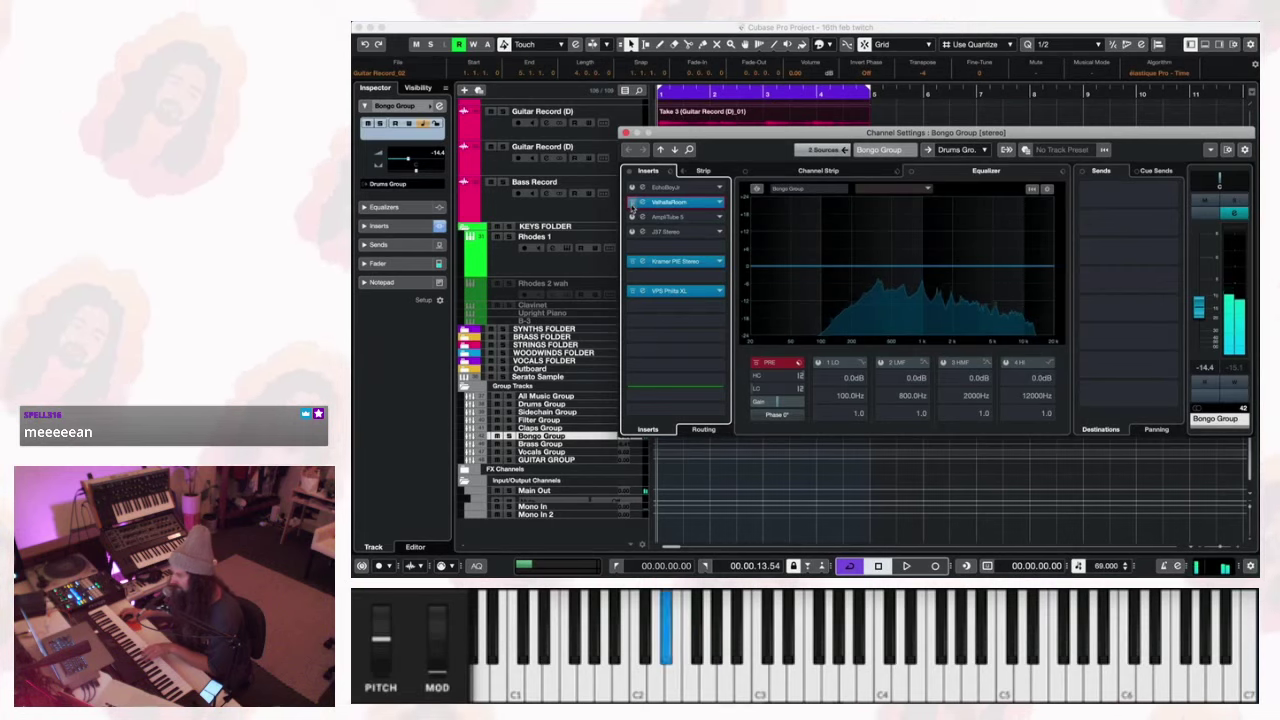
pyautogui.press('space')
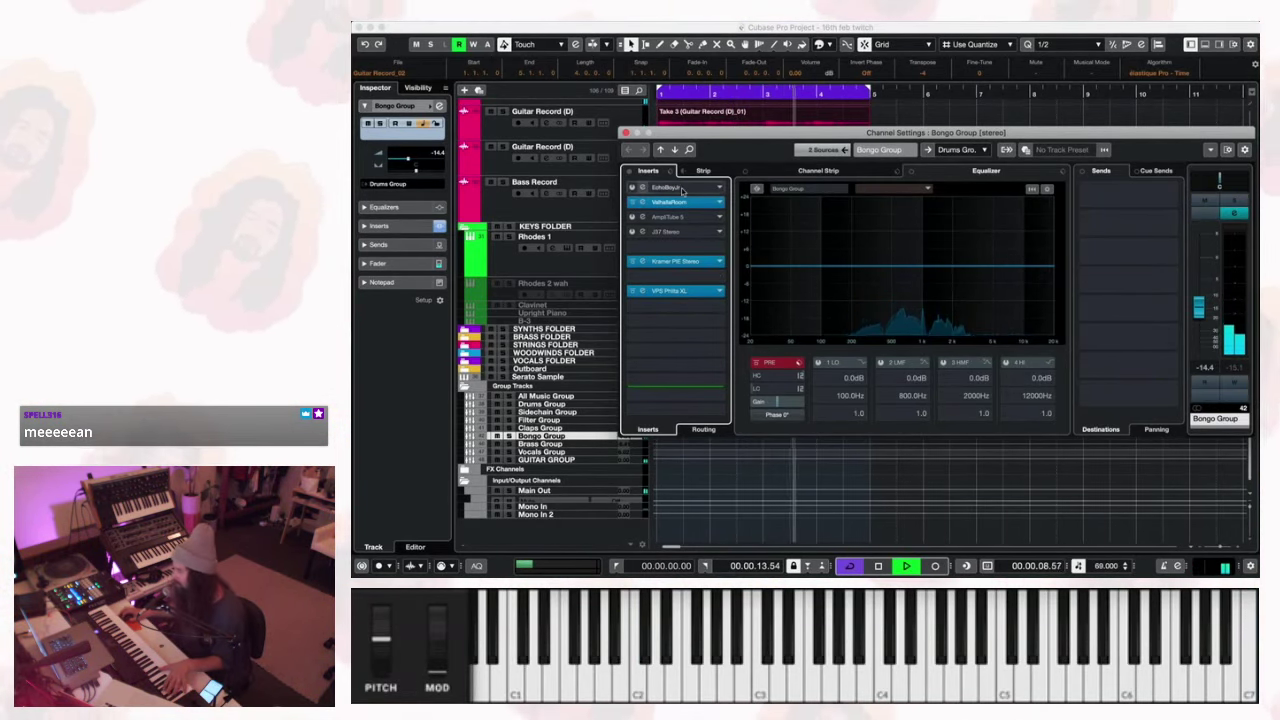
pyautogui.click(625, 133)
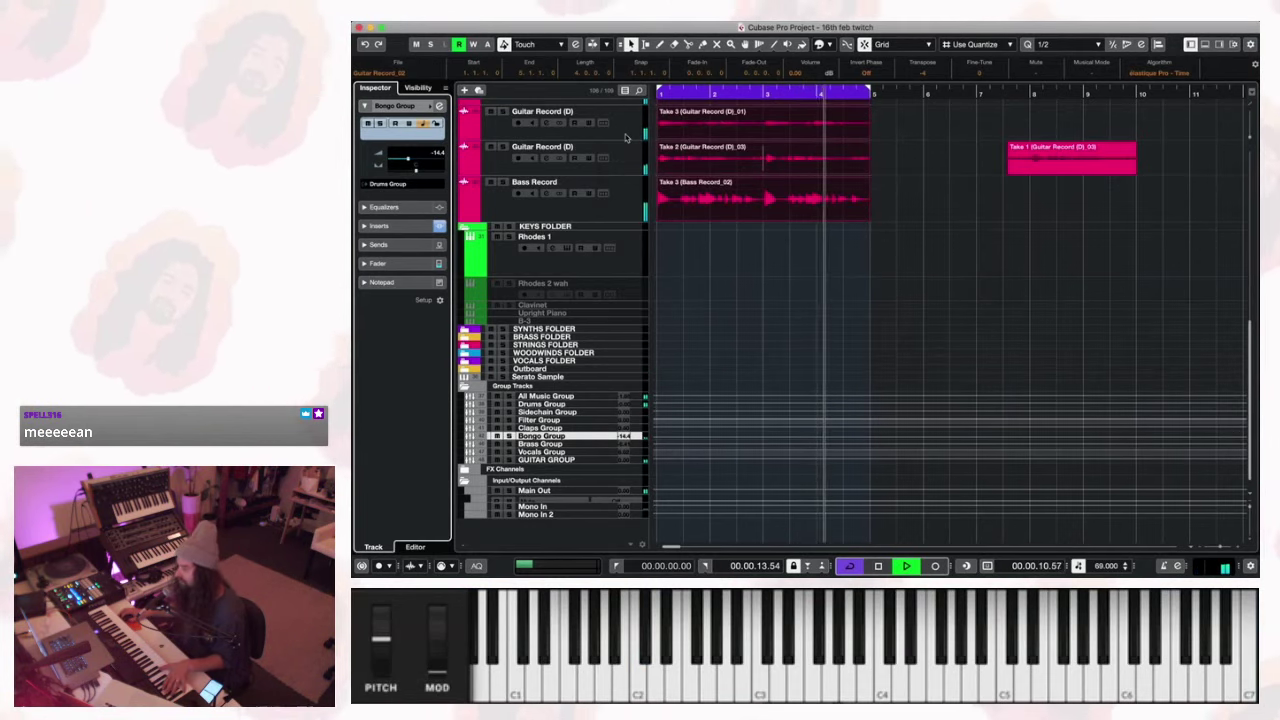
# Stop the loop and record-enable the Bongos track.
pyautogui.scroll(10, 674, 323)
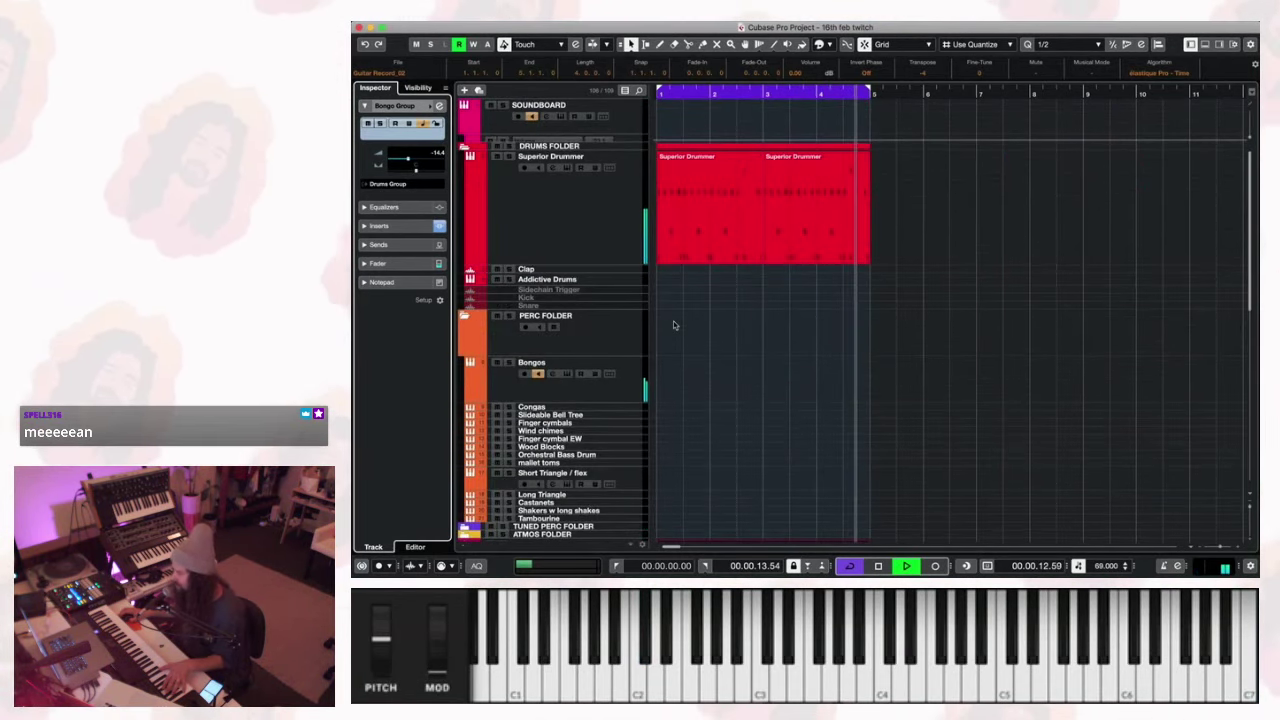
pyautogui.press('space')
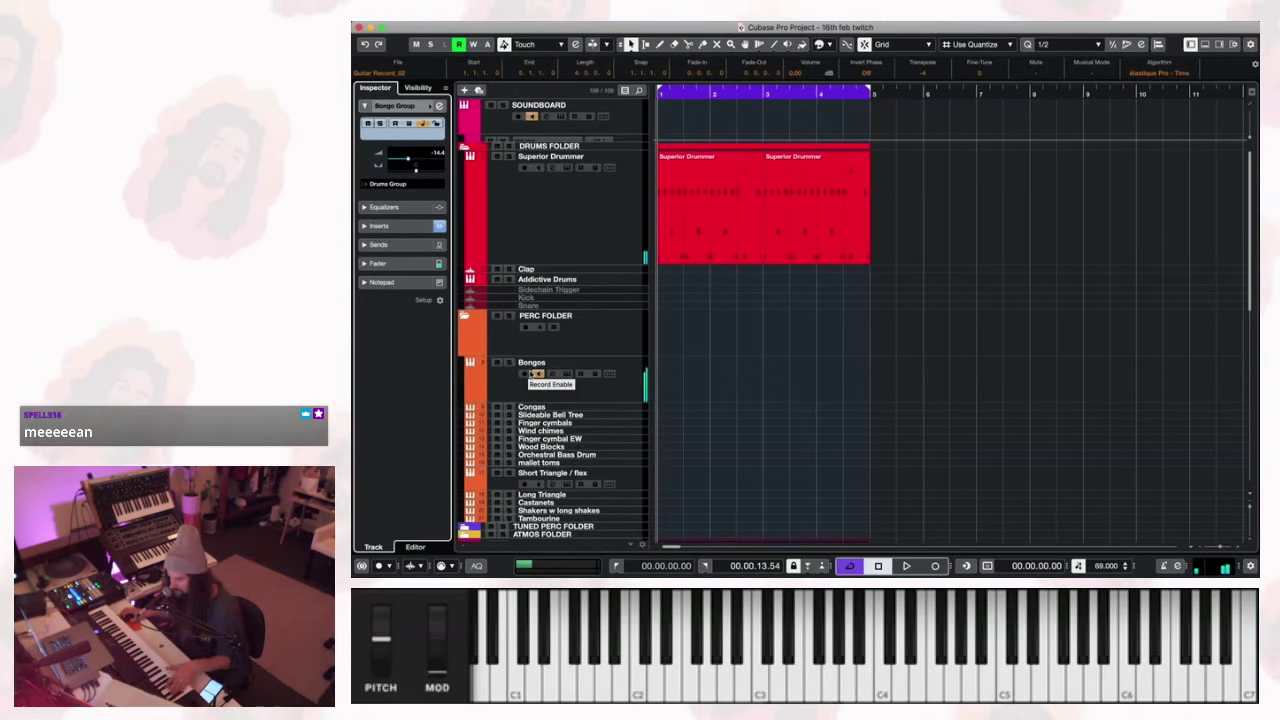
pyautogui.click(524, 373)
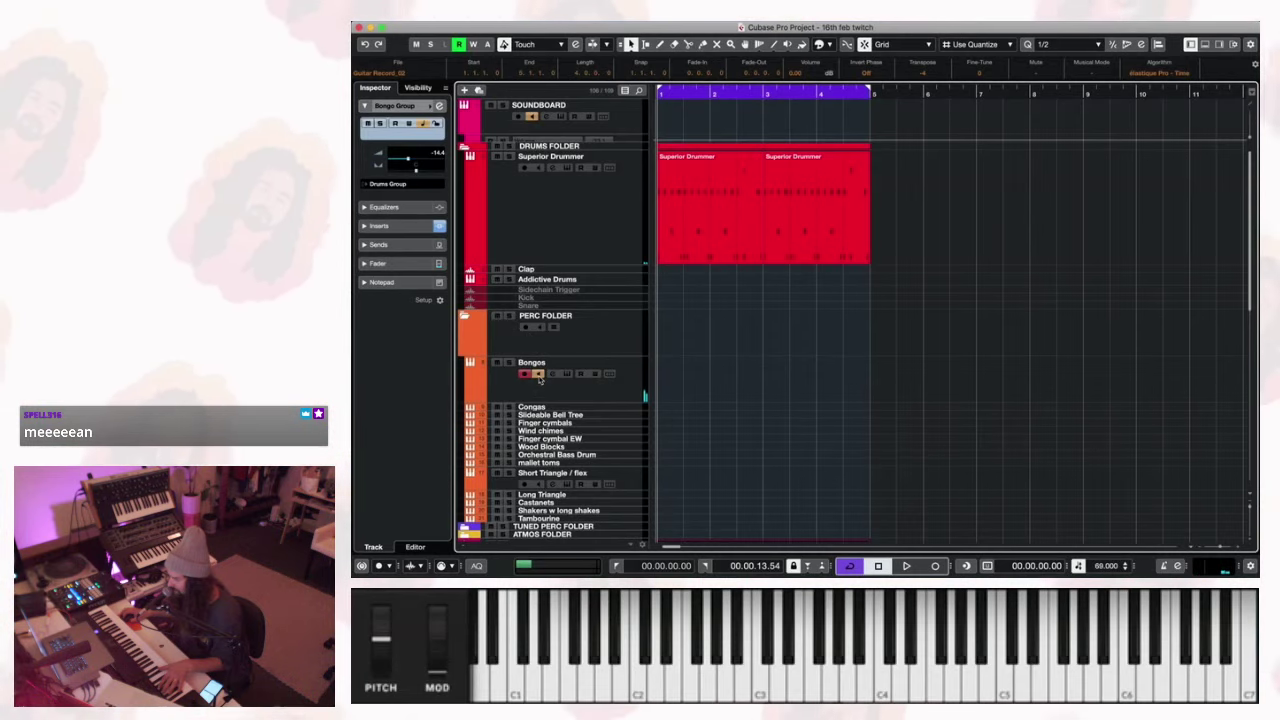
# Rehearse a bongo part over the loop, restarting playback from the beginning several times.
pyautogui.press('space')
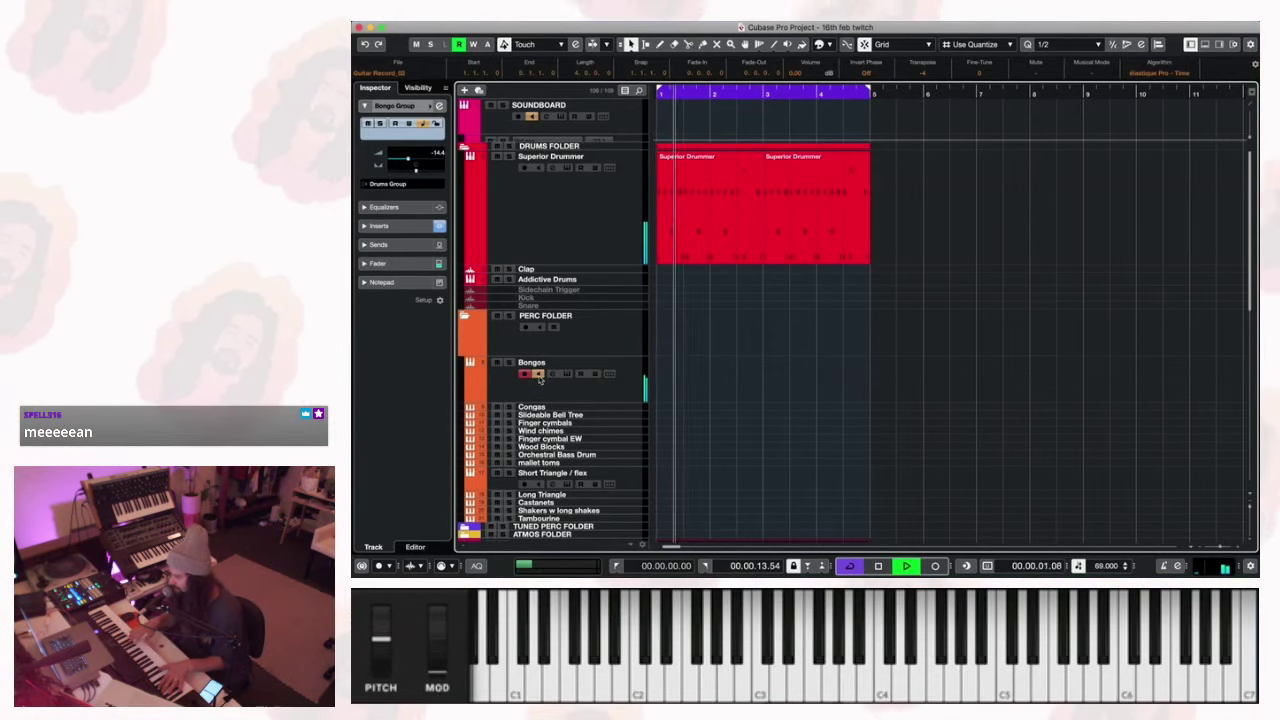
pyautogui.press('space')
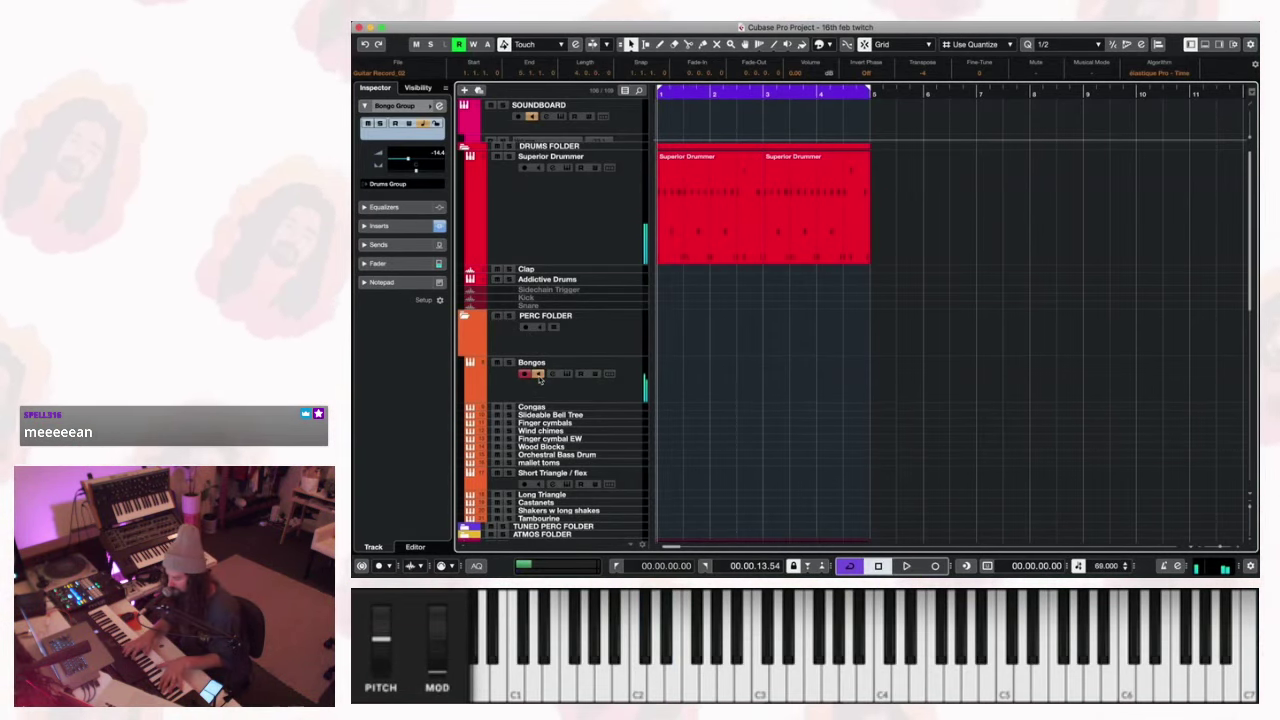
pyautogui.press('space')
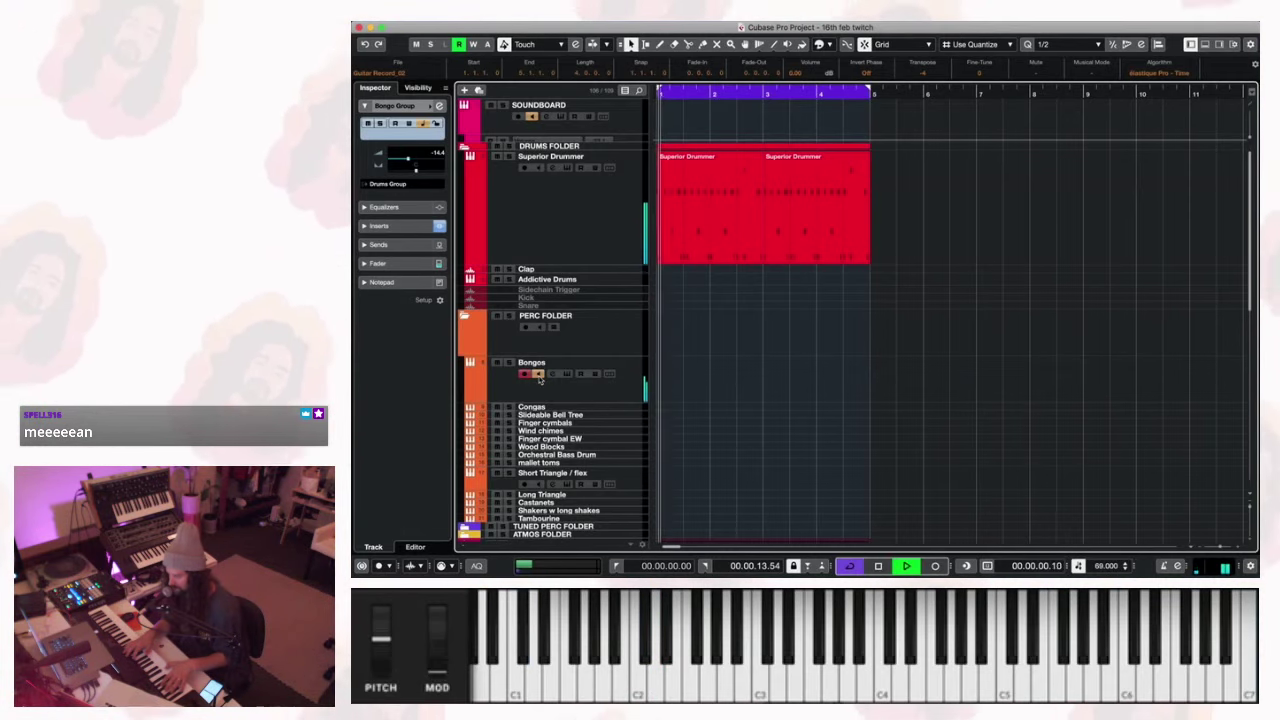
pyautogui.press('space')
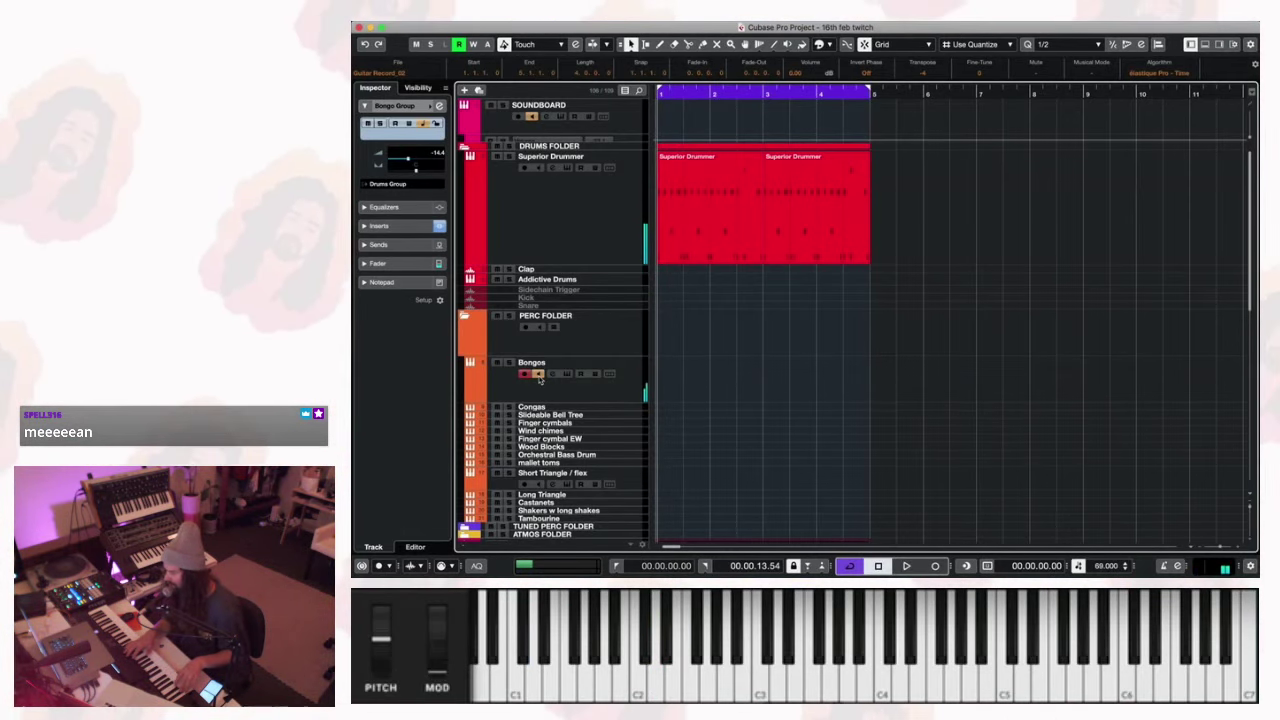
pyautogui.press('space')
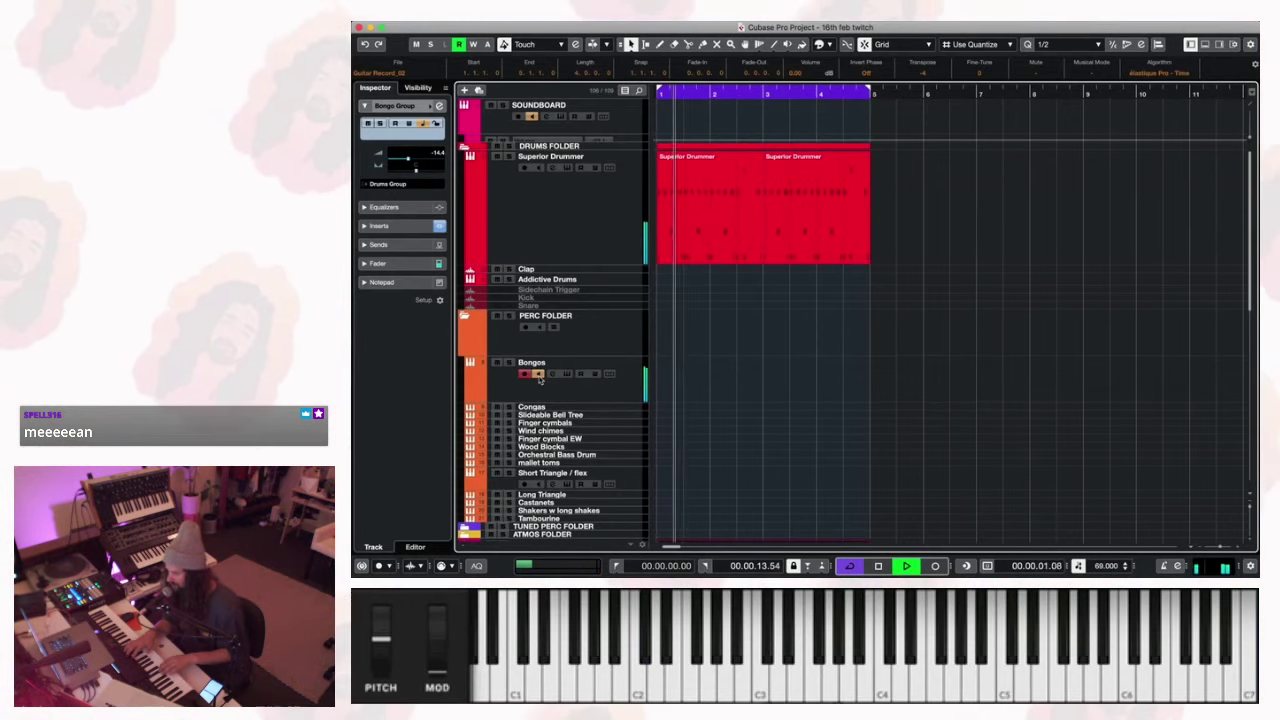
pyautogui.press('space')
pyautogui.press('space')
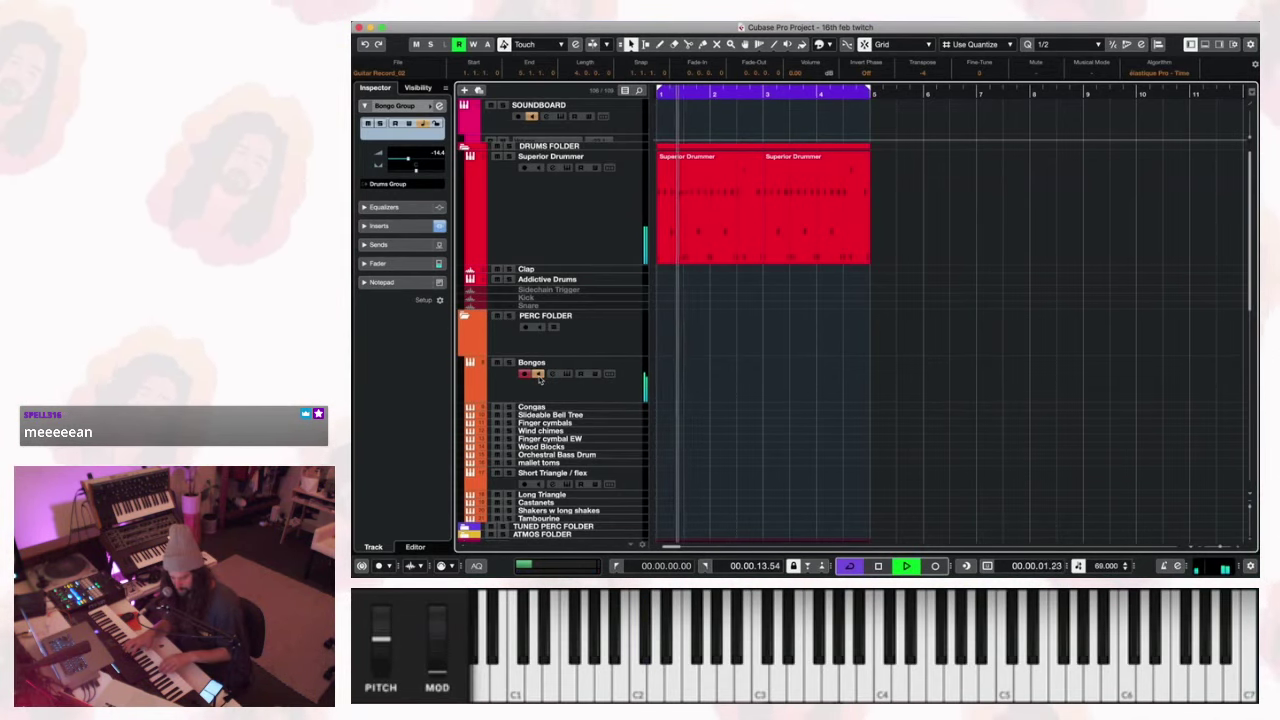
pyautogui.press('space')
pyautogui.press('space')
pyautogui.press('space')
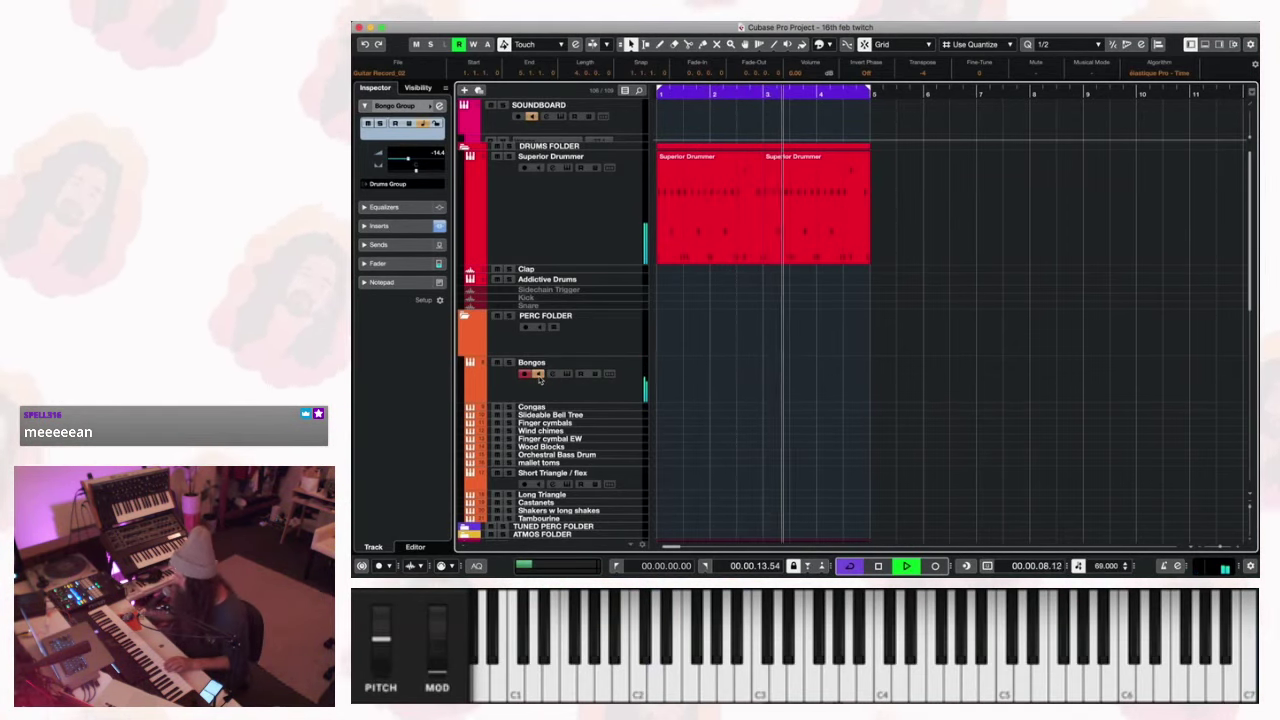
pyautogui.press('space')
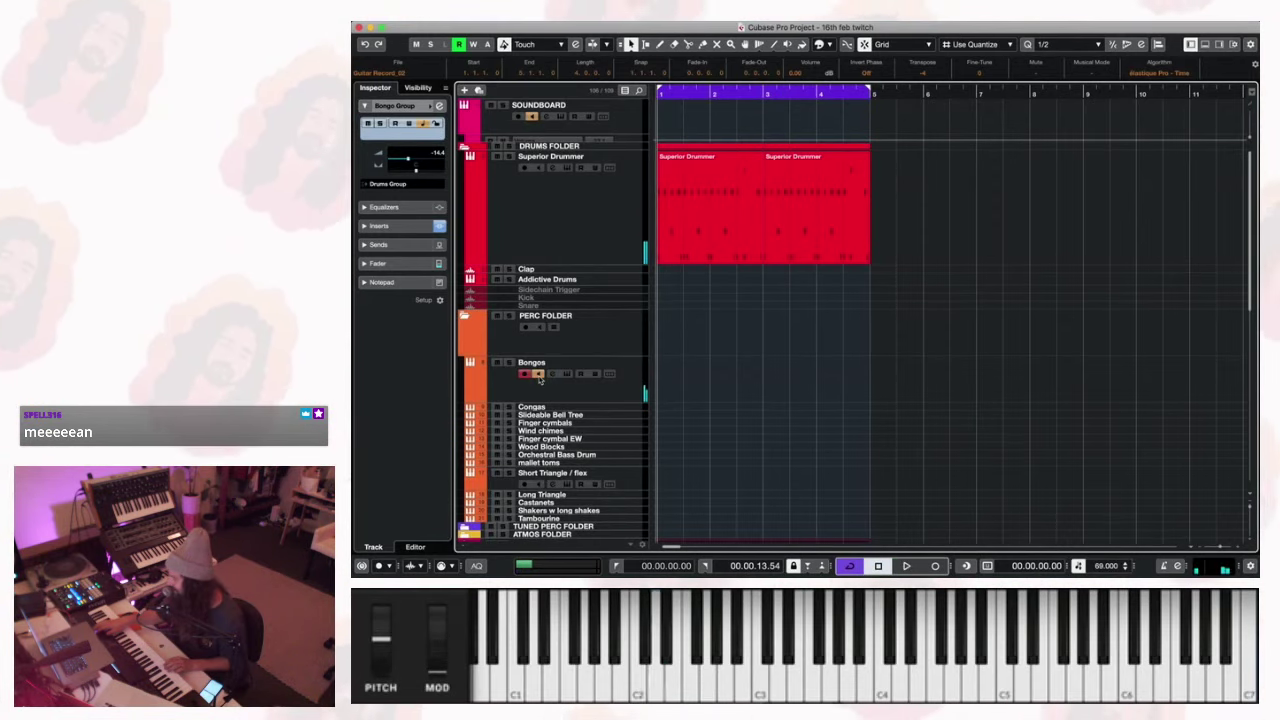
# Record a bongo part over the loop, trim the end of its clip to 2.3.1.0, and play it back.
pyautogui.press('KP_Multiply')
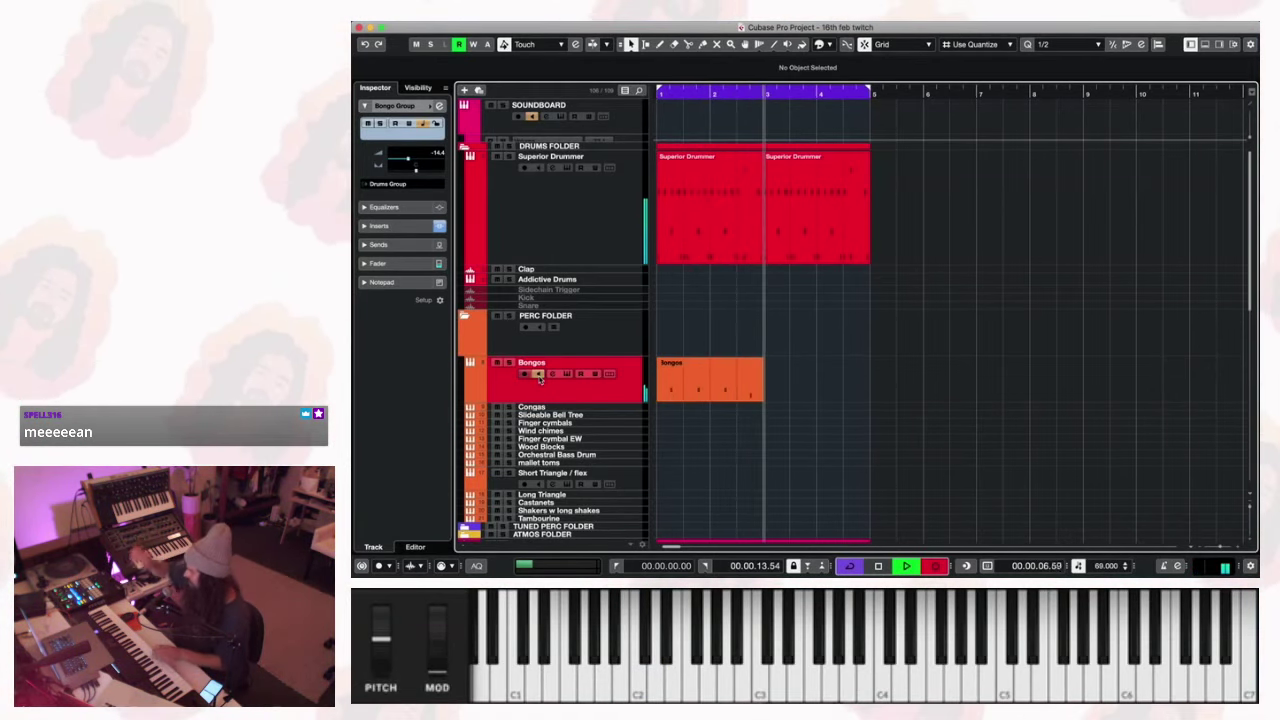
pyautogui.press('space')
pyautogui.moveTo(867, 398); pyautogui.dragTo(737, 400)
pyautogui.press('space')
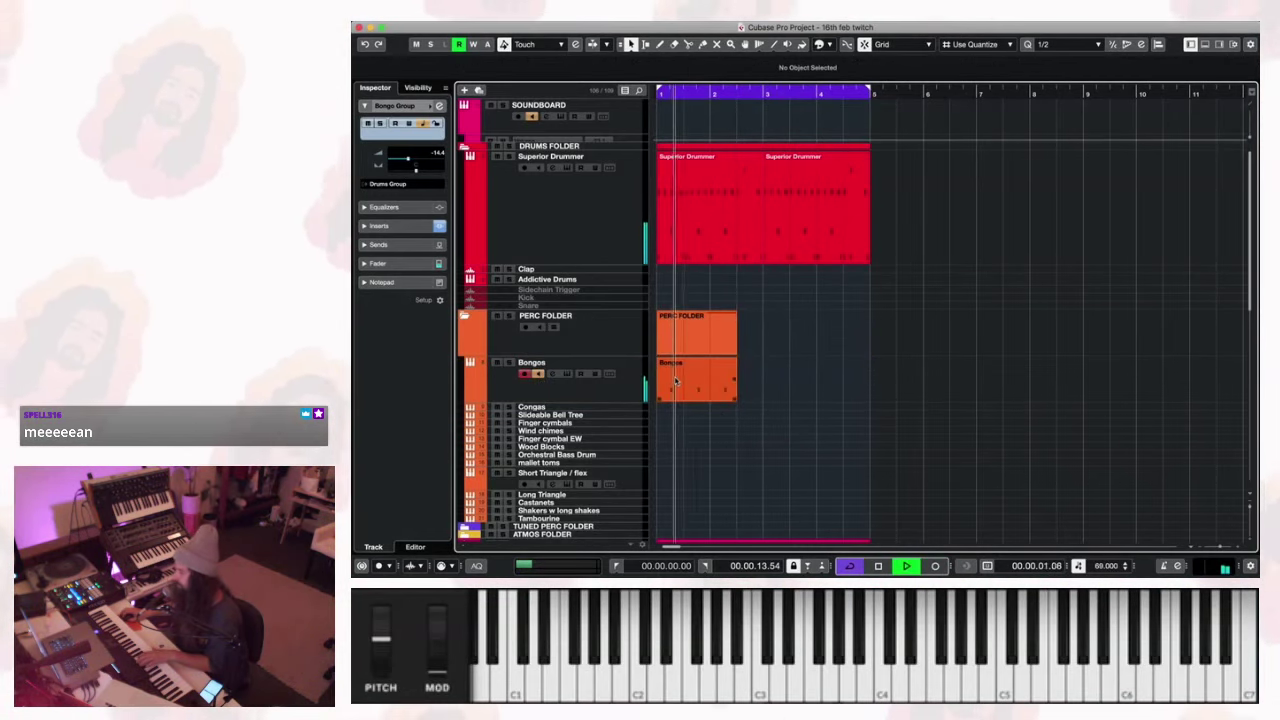
# Edit the Bongos clip's first note to start at 1.2.1.19, play the part back, and close the key editor.
pyautogui.click(675, 381)
pyautogui.doubleClick(675, 381)
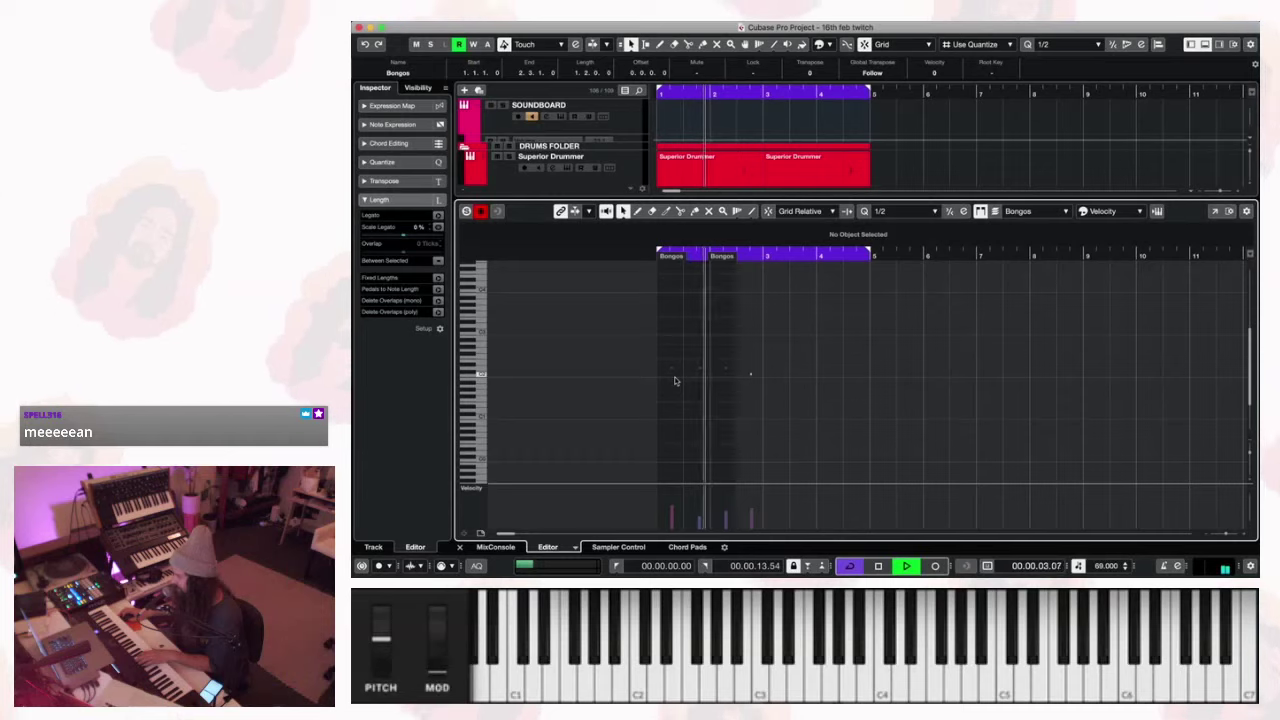
pyautogui.press('h')
pyautogui.press('space')
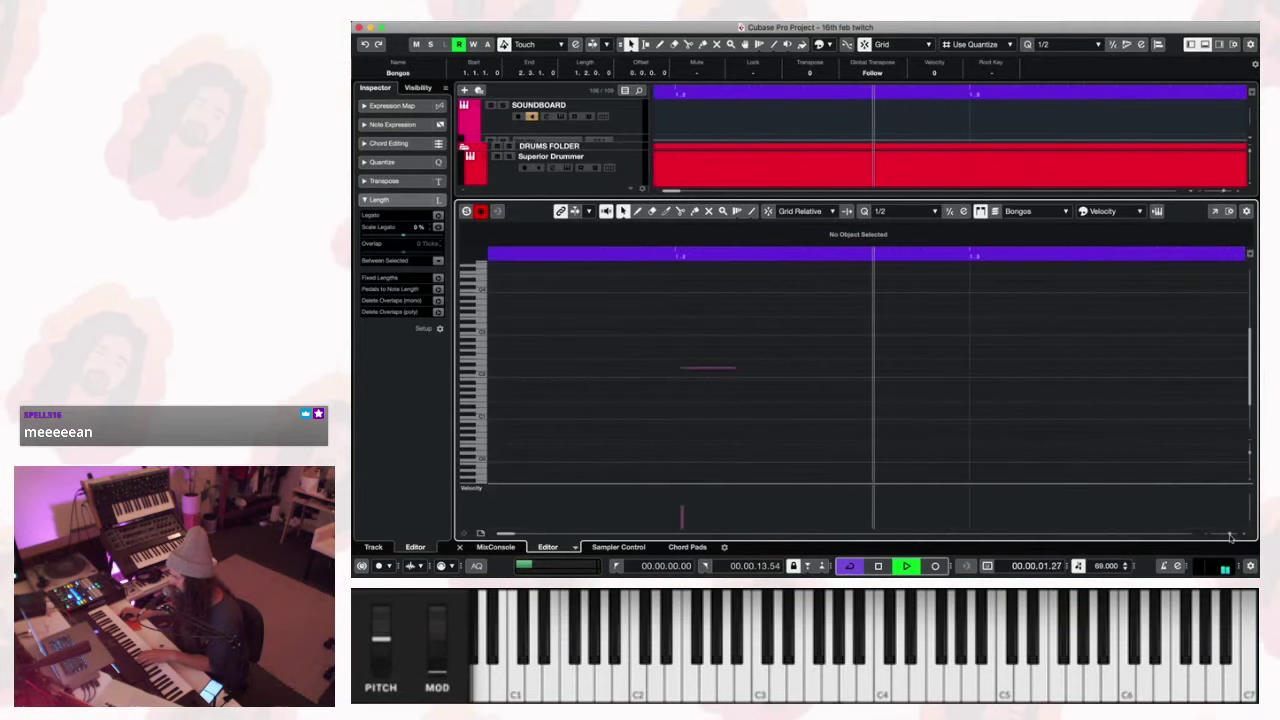
pyautogui.click(682, 373)
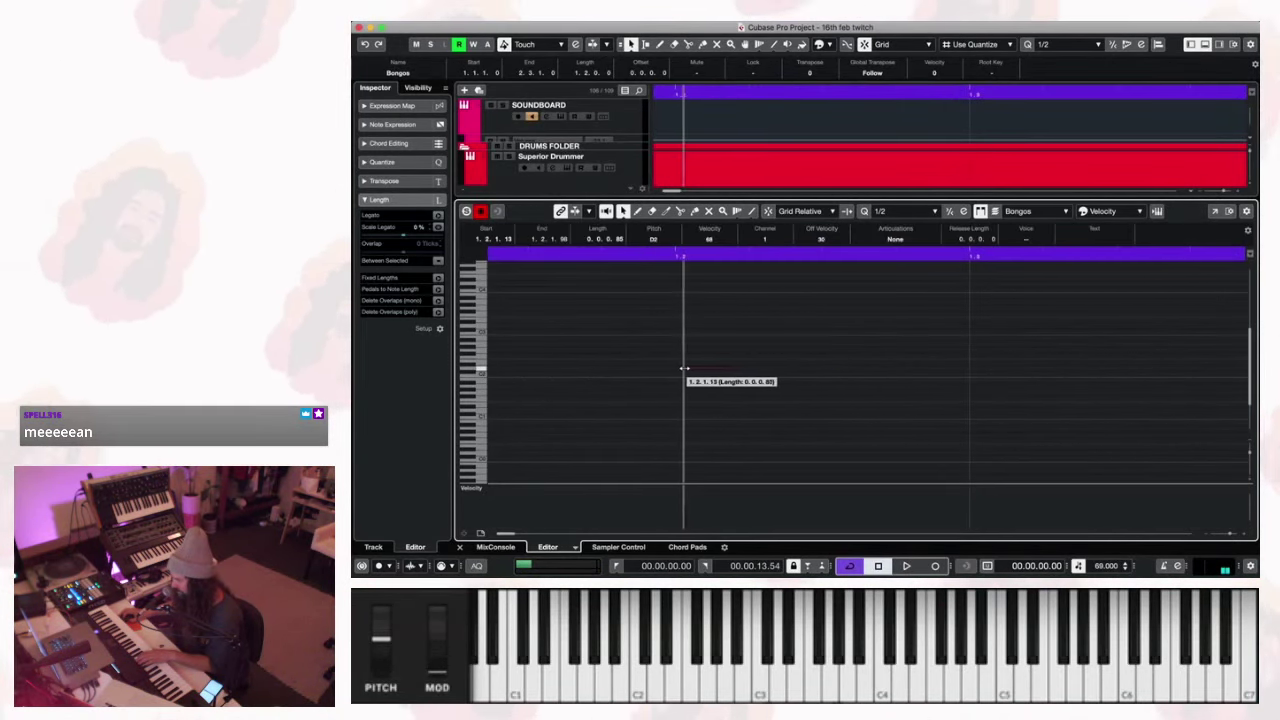
pyautogui.press('space')
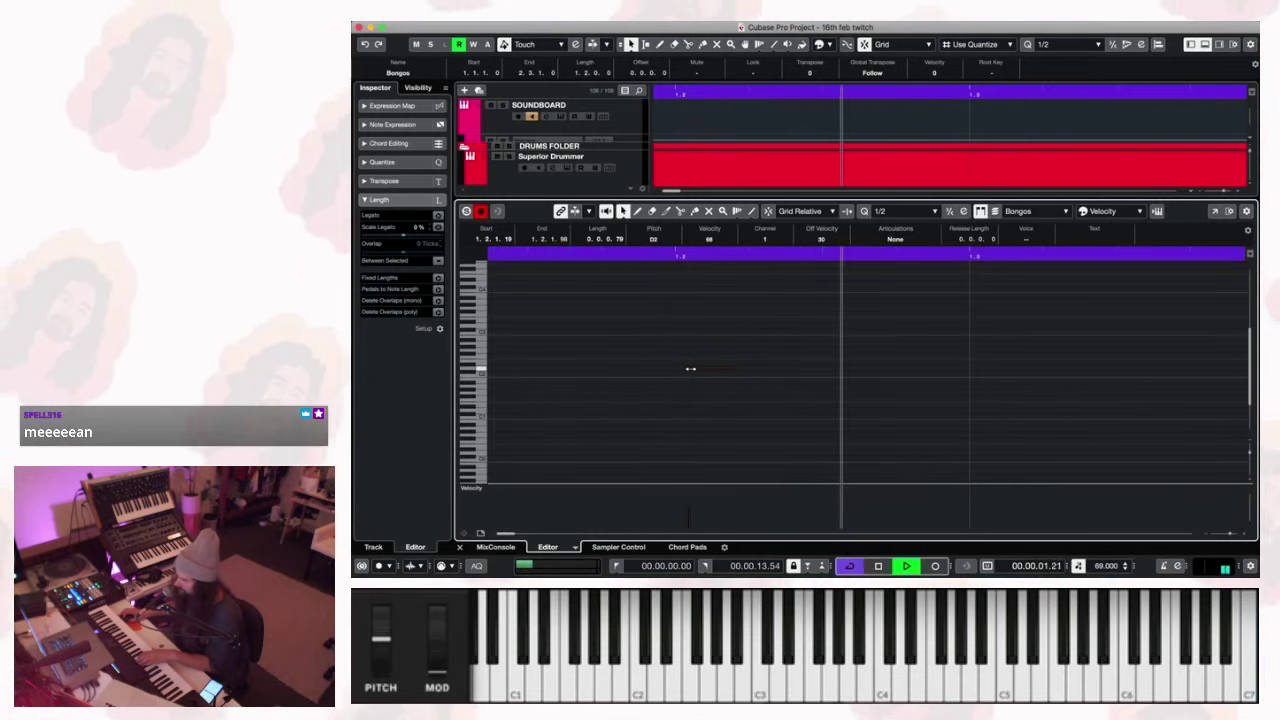
pyautogui.press('space')
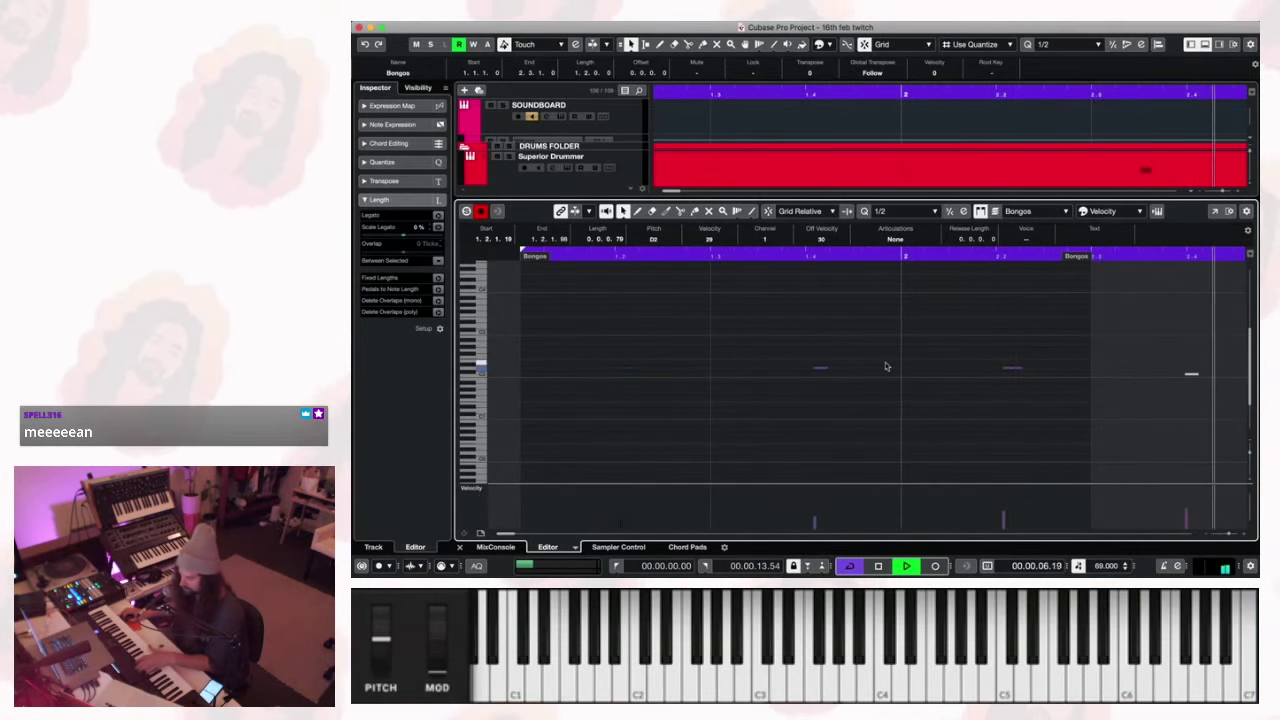
pyautogui.press('Return')
pyautogui.click(1220, 543)
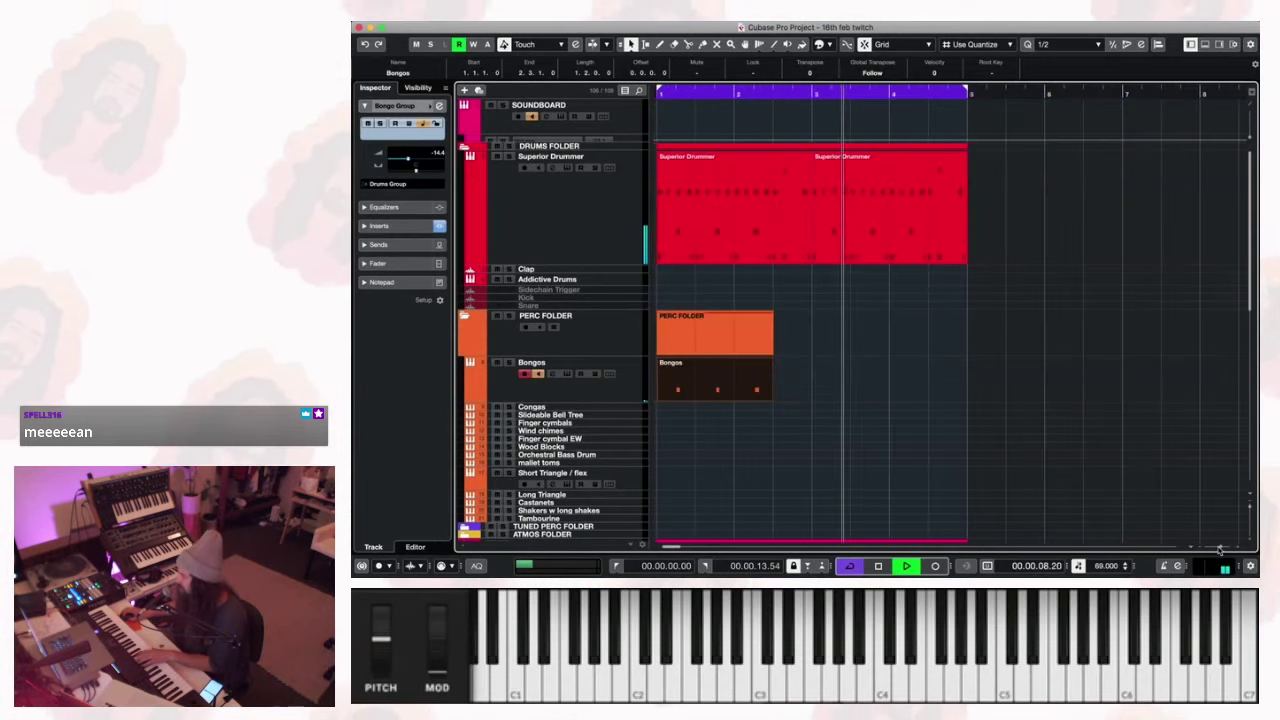
# Copy the Bongos clip to bar 3.
pyautogui.moveTo(731, 395); pyautogui.dragTo(877, 400)
pyautogui.press('space')
# Select all the looped guitar and bass clips, set their transpose to -3, and play them back.
pyautogui.scroll(-5, 823, 341)
pyautogui.moveTo(965, 357); pyautogui.dragTo(662, 140)
pyautogui.press('space')
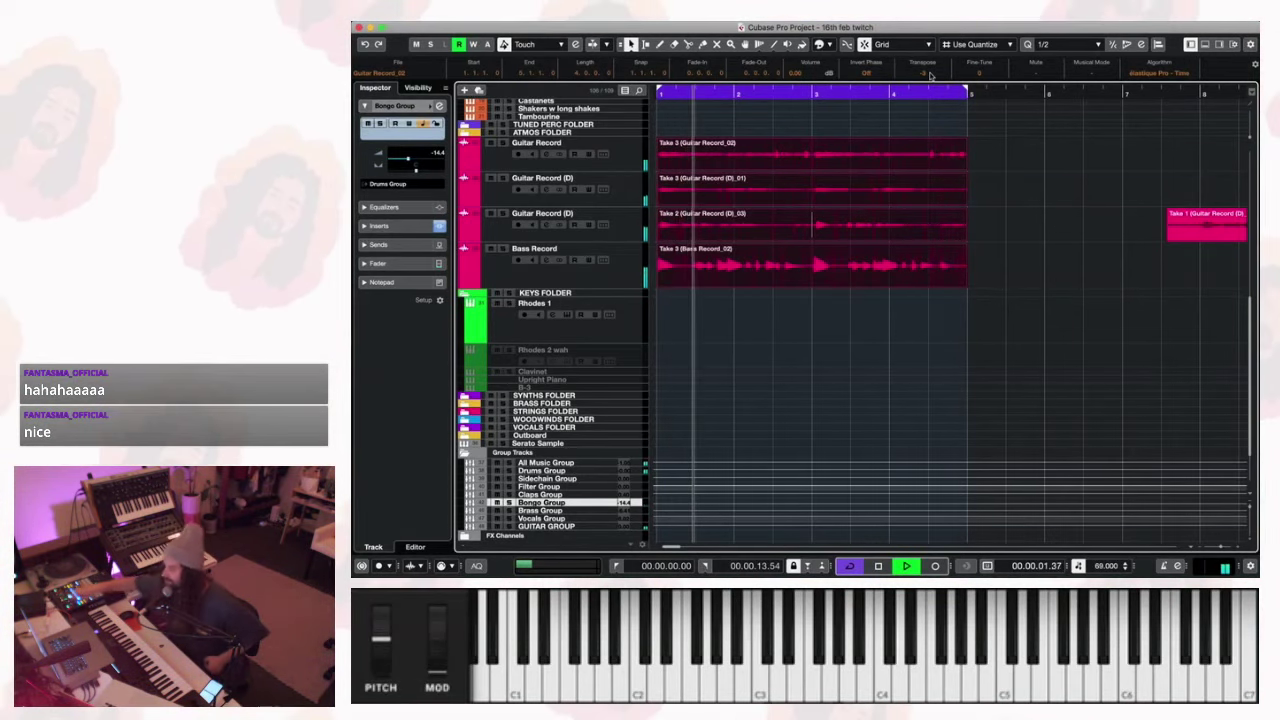
pyautogui.press('space')
# Expand the VOCALS FOLDER and enable the Female Consonant BVS and Female Vowel BVS tracks.
pyautogui.click(600, 428)
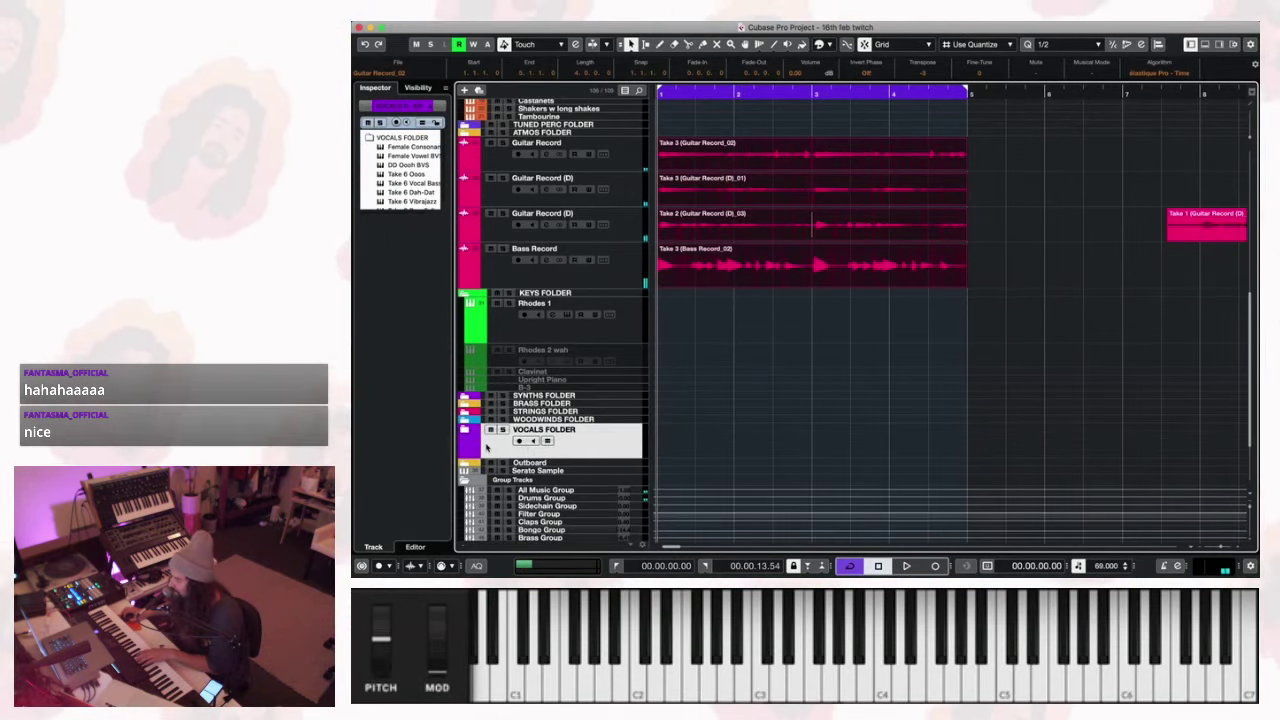
pyautogui.click(464, 431)
pyautogui.scroll(-2, 581, 400)
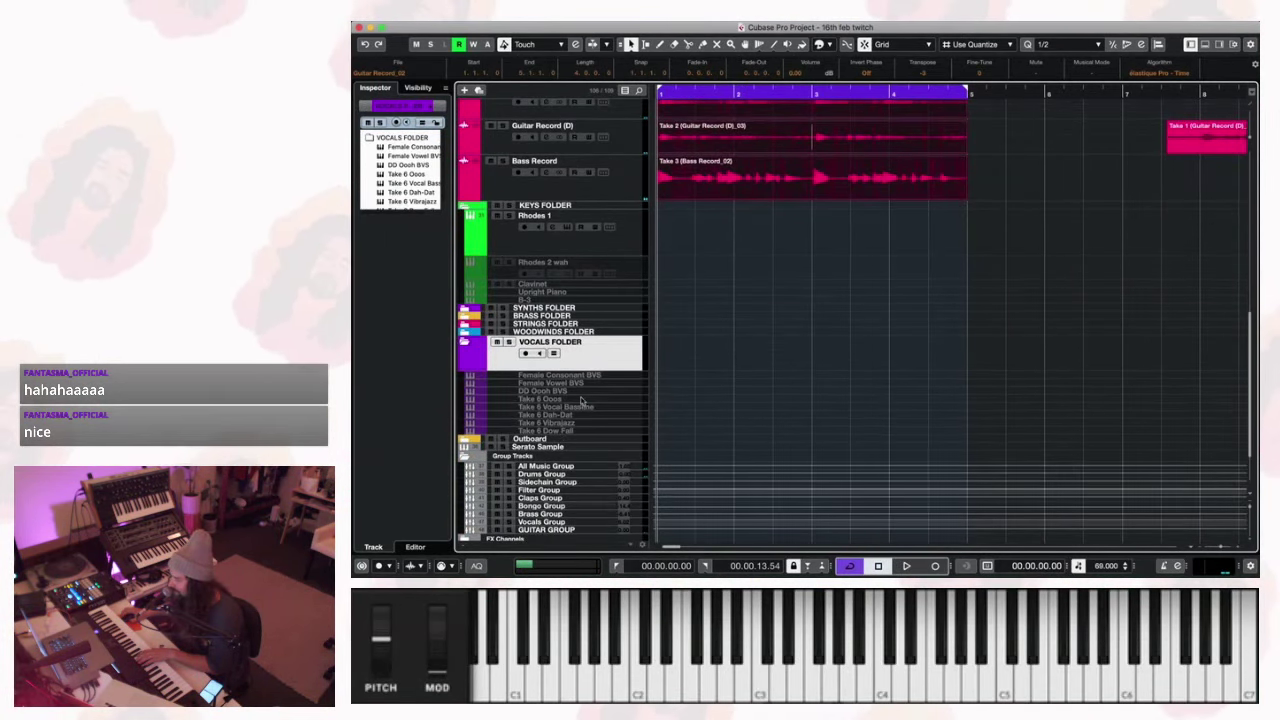
pyautogui.click(625, 376)
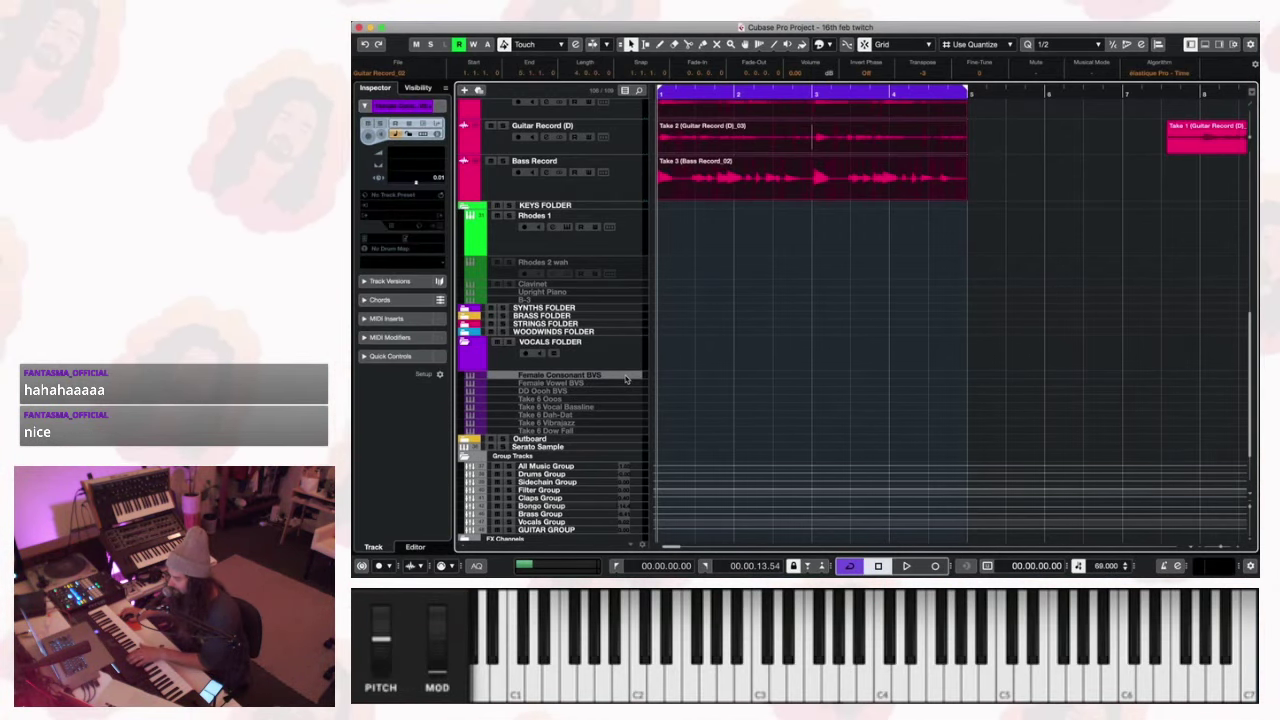
pyautogui.click(625, 376)
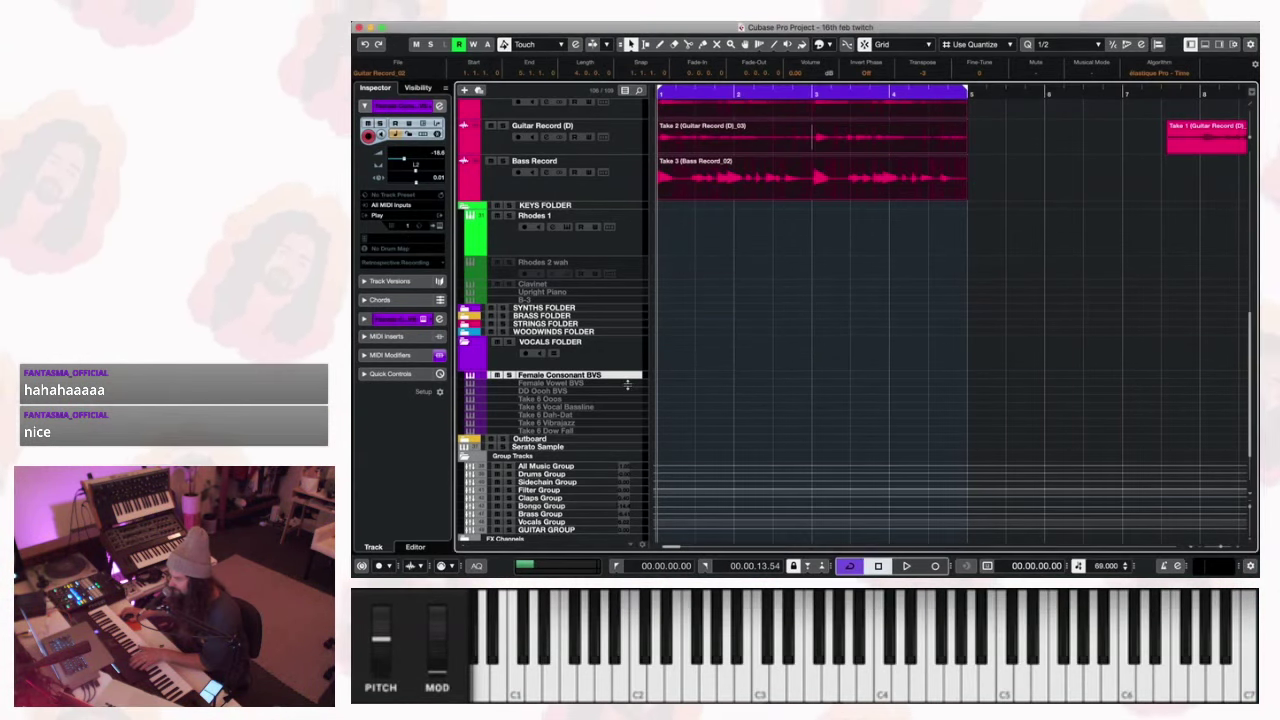
pyautogui.click(628, 384)
pyautogui.click(628, 384)
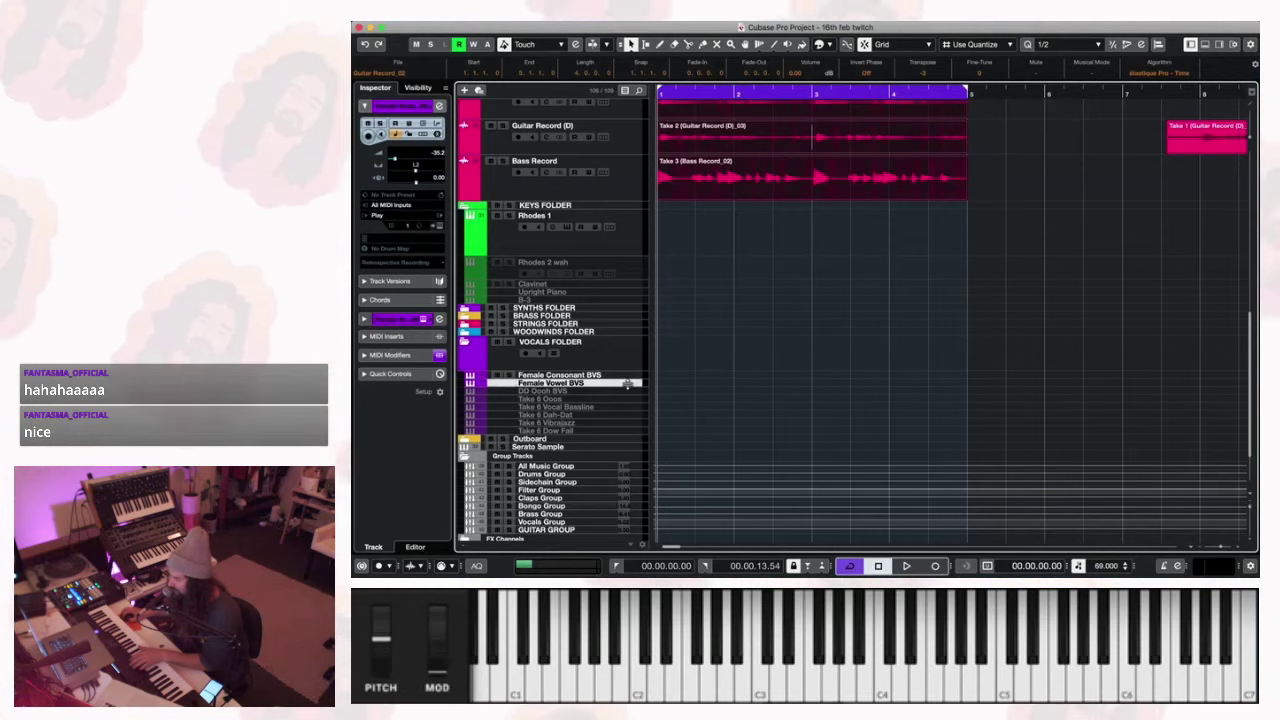
# Select the Female Consonant BVS track, open its Backup Singers instrument, audition it over the loop, and close the instrument window.
pyautogui.click(630, 376)
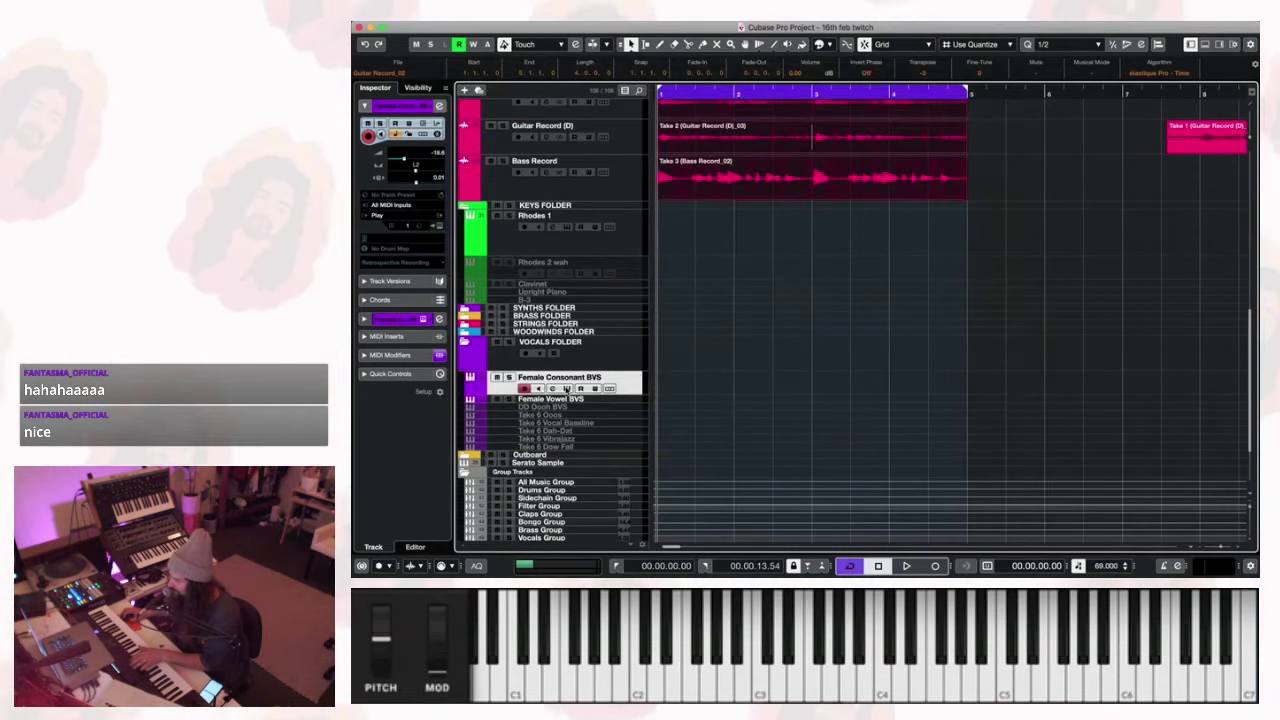
pyautogui.click(610, 388)
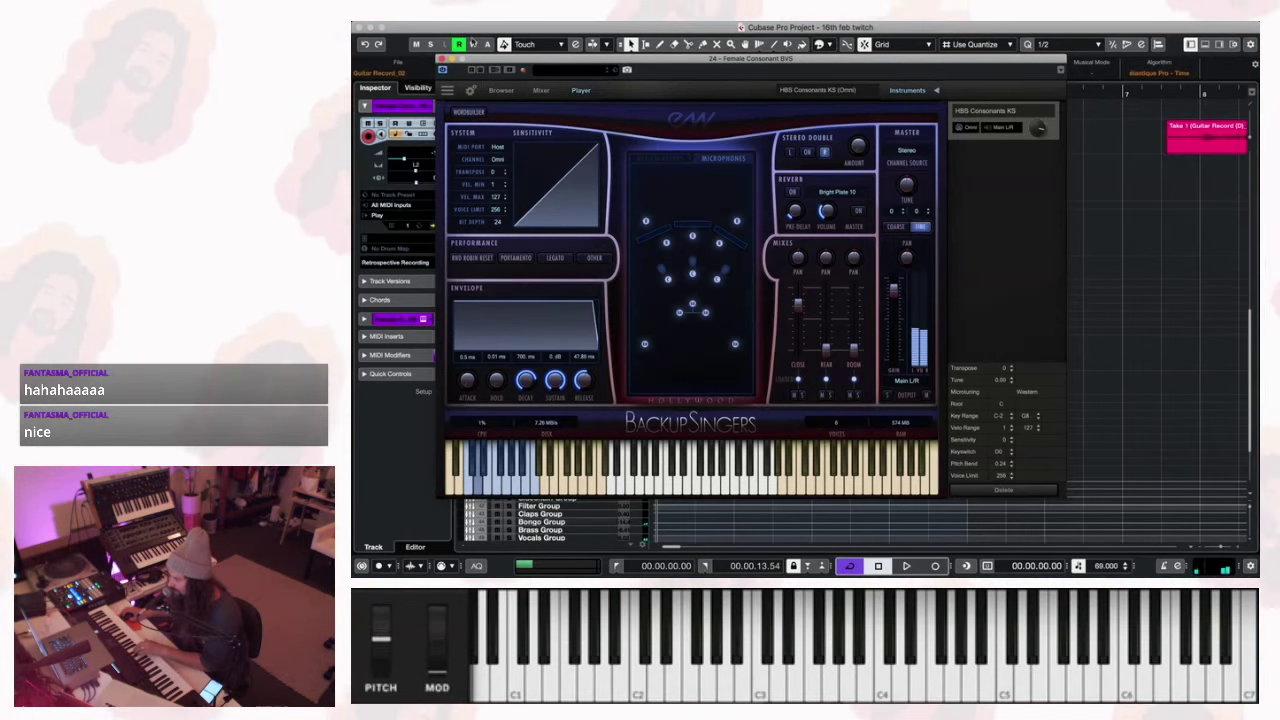
pyautogui.moveTo(493, 62); pyautogui.dragTo(663, 96)
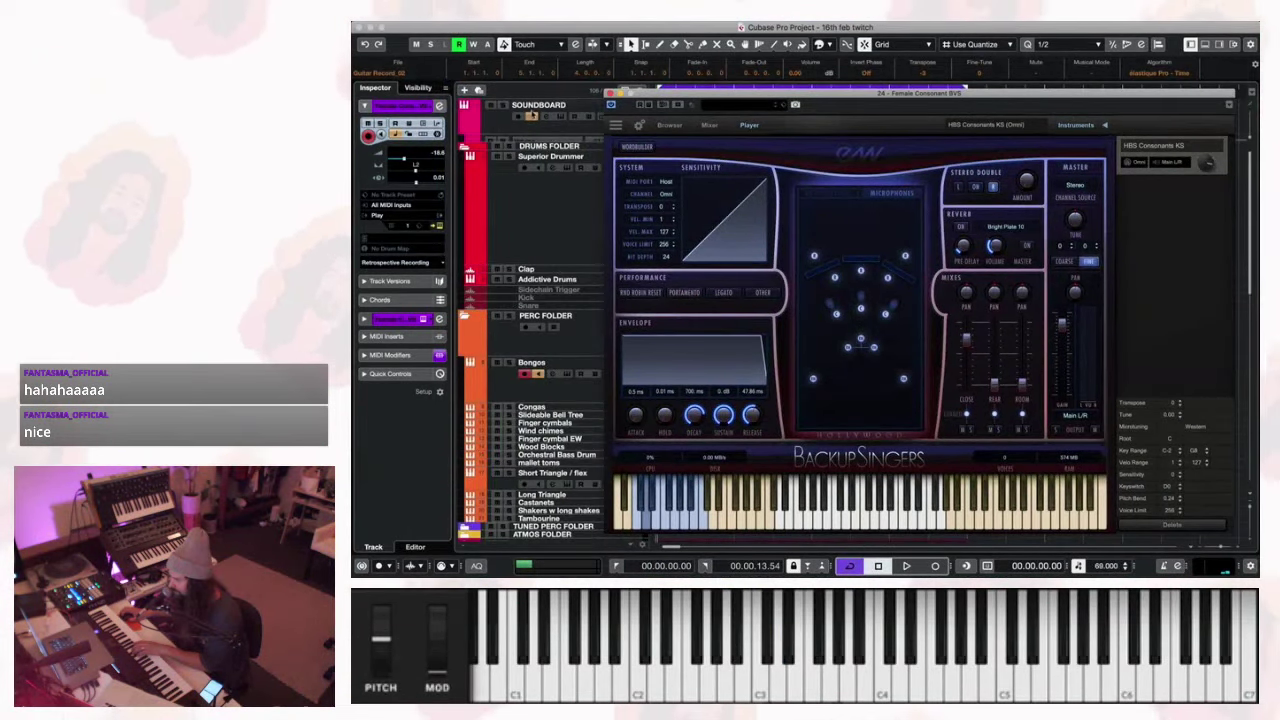
pyautogui.scroll(-10, 535, 377)
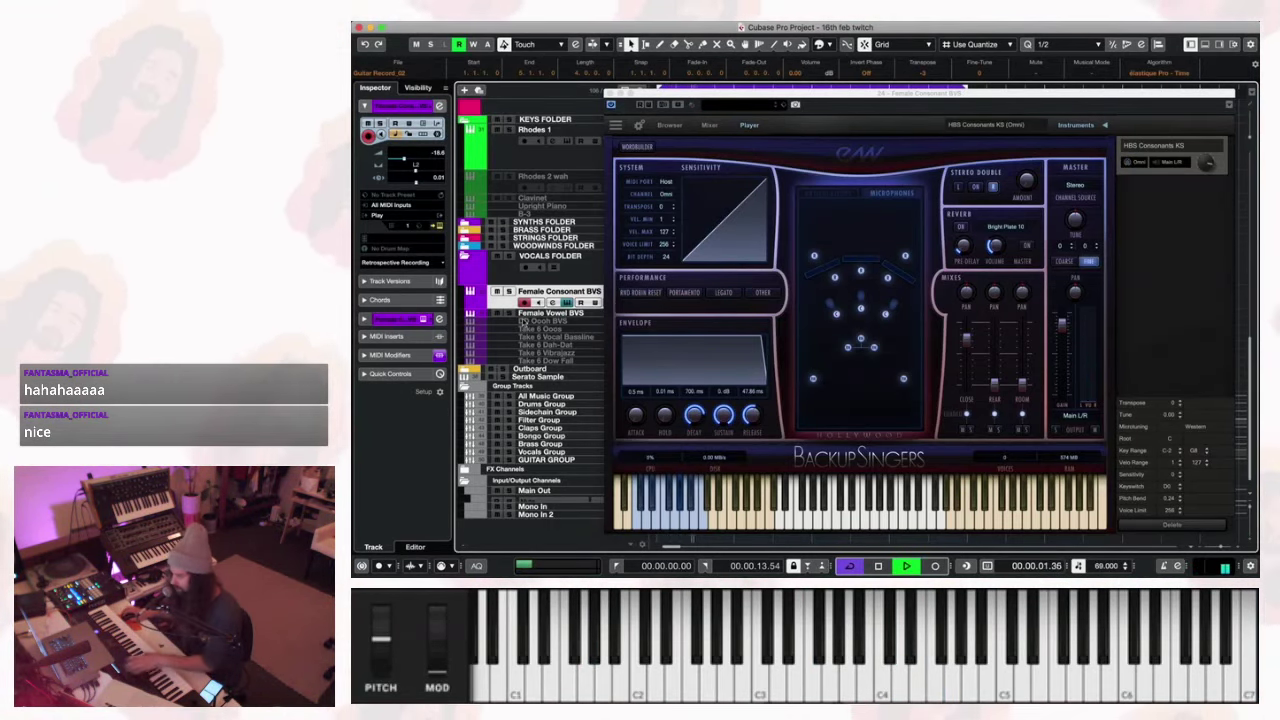
pyautogui.click(606, 92)
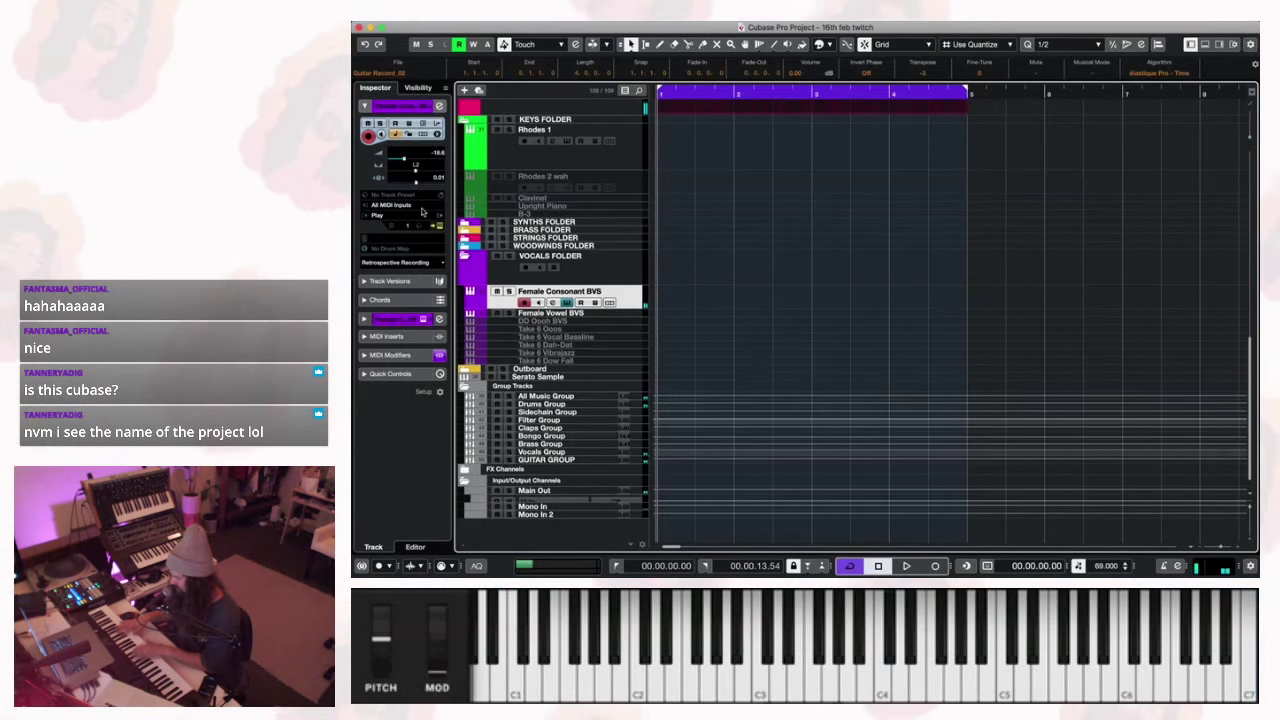
# Rehearse a part on the Female Consonant BVS track, lower the track volume to -26.0, and record the part over the loop.
pyautogui.press('space')
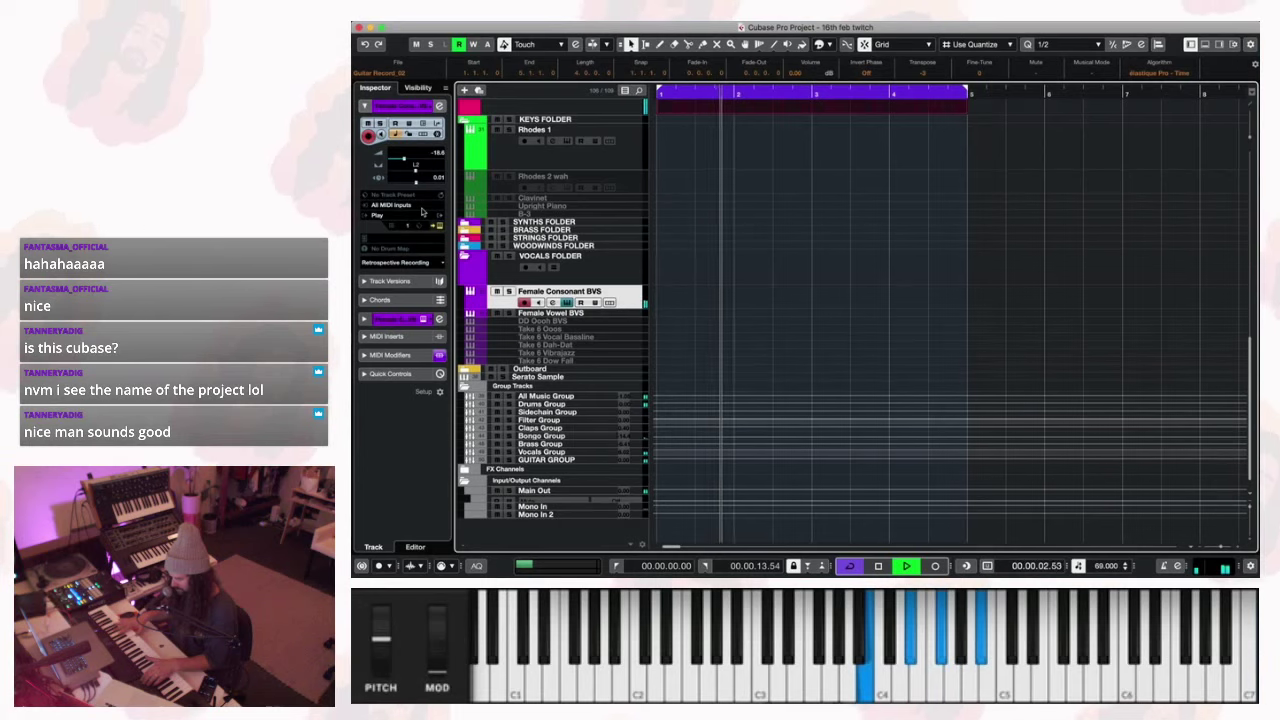
pyautogui.press('space')
pyautogui.press('space')
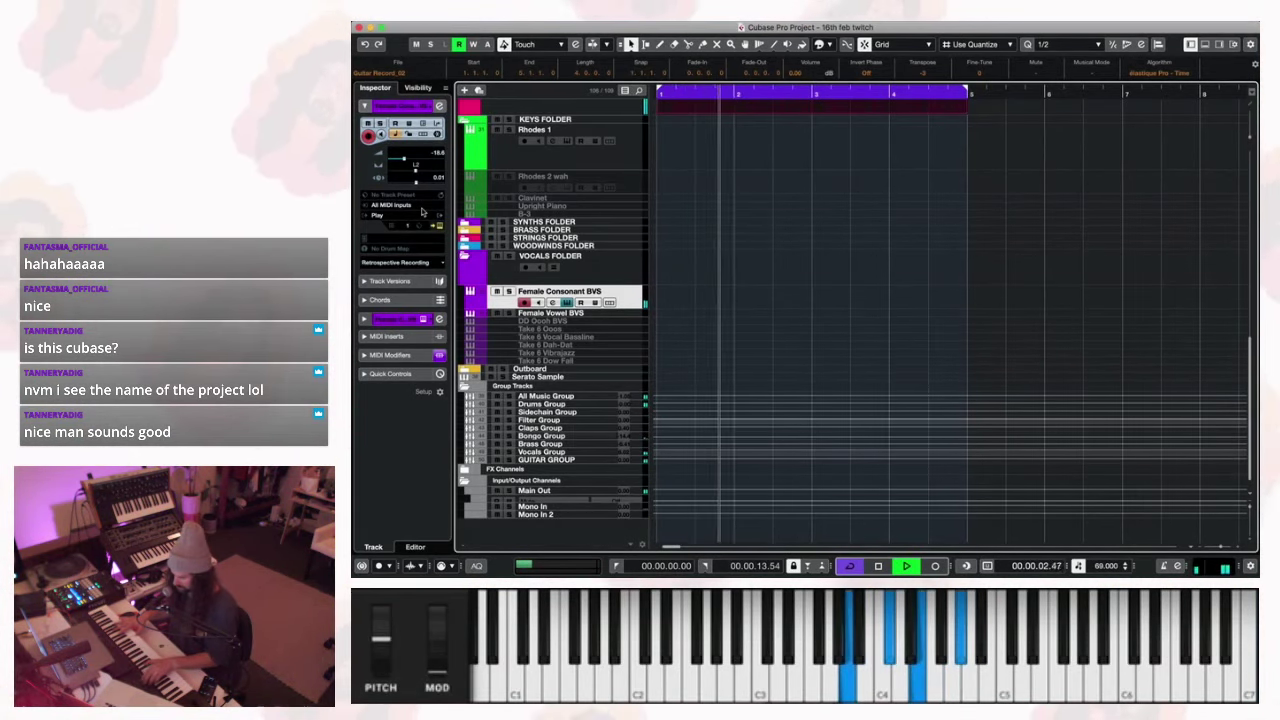
pyautogui.press('space')
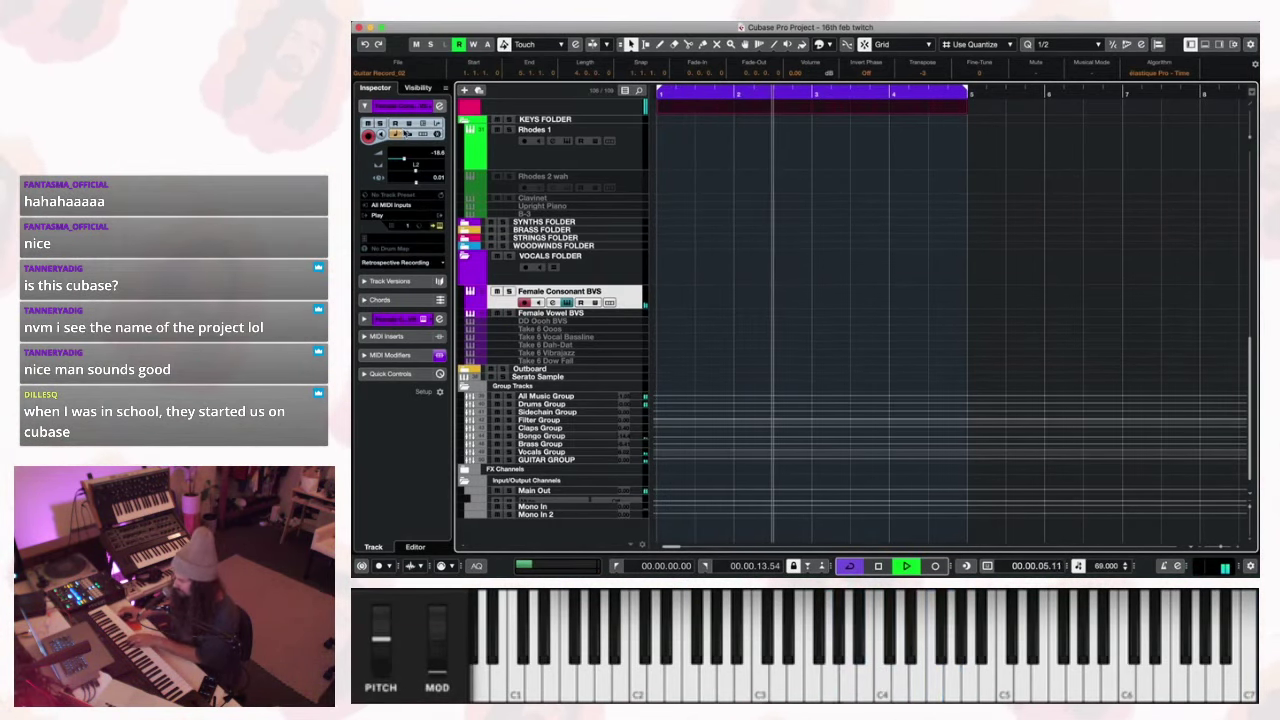
pyautogui.moveTo(401, 162); pyautogui.dragTo(398, 162)
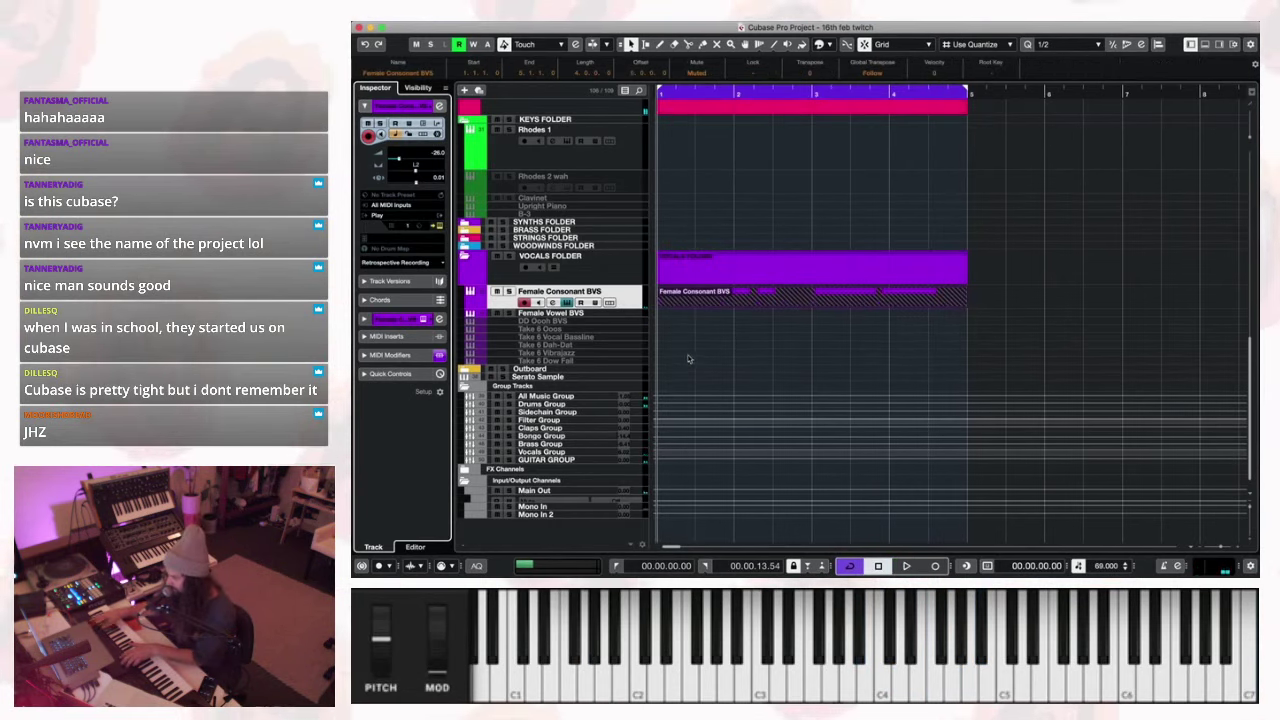
# Trim the start of the Female Consonant BVS clip to 3.1.1.0 and move the shortened clip to bar 1.
pyautogui.click(668, 316)
pyautogui.moveTo(660, 305); pyautogui.dragTo(797, 307)
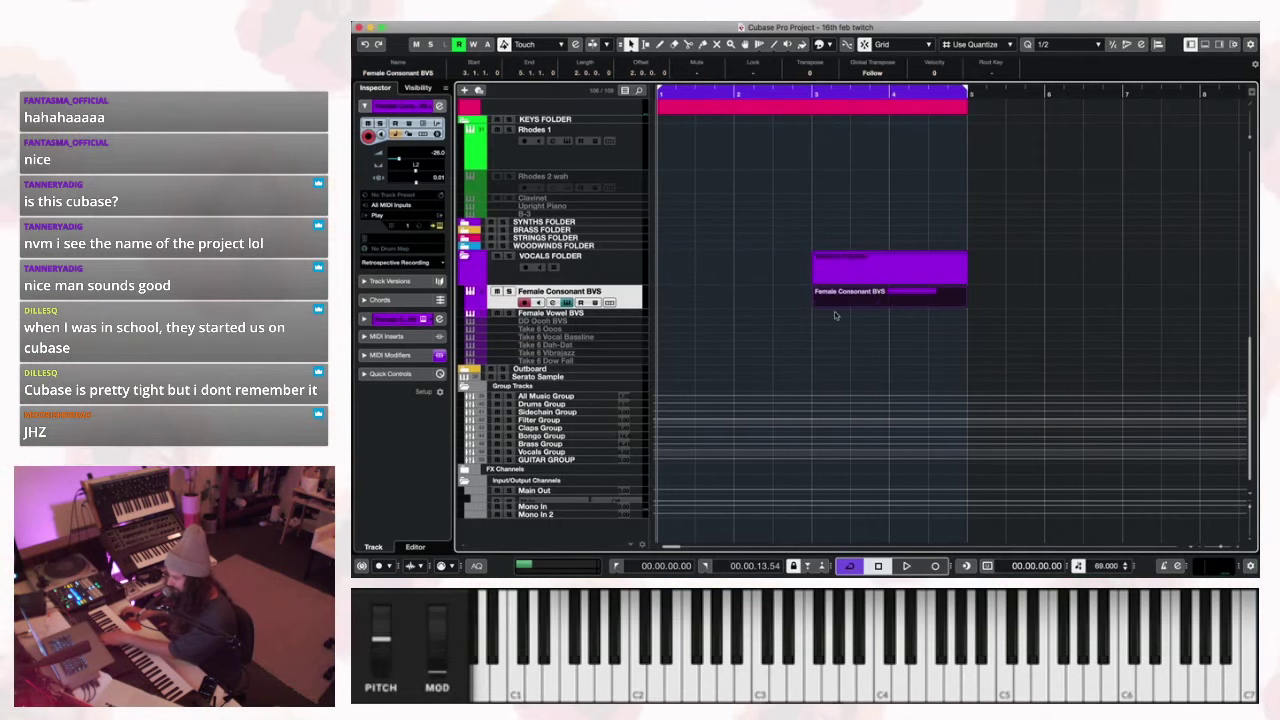
pyautogui.moveTo(851, 303); pyautogui.dragTo(729, 305)
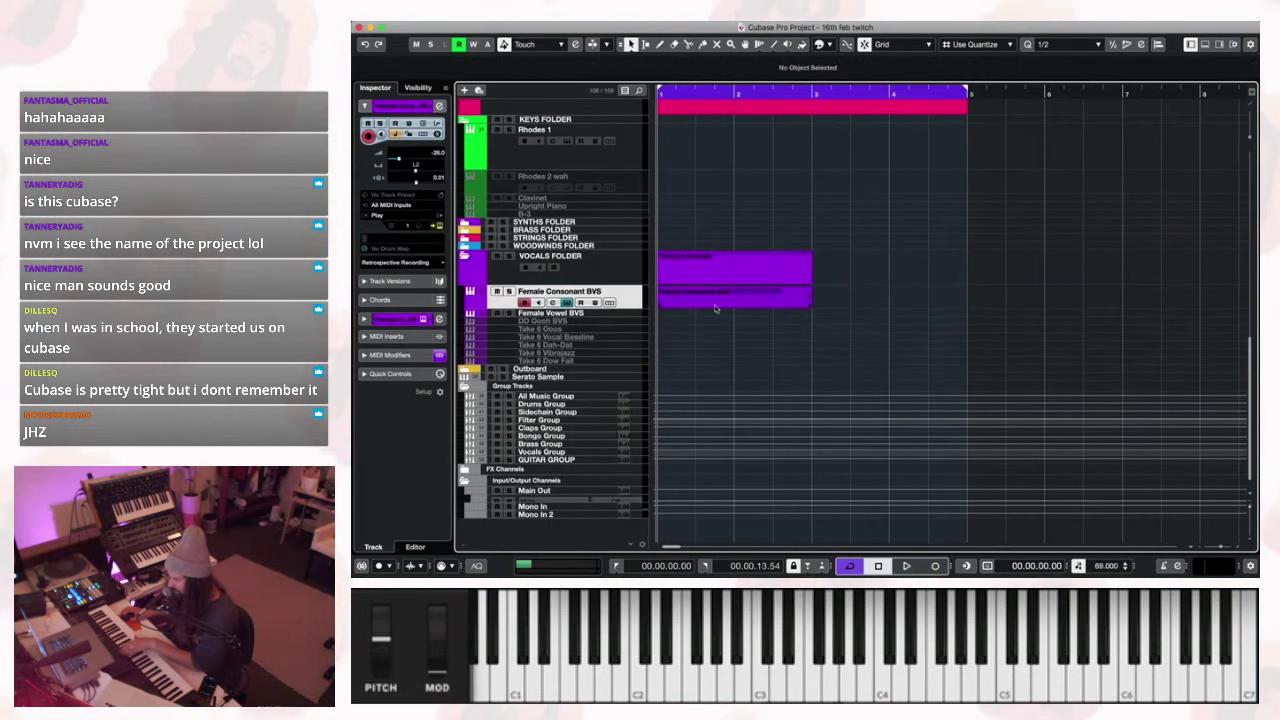
# Play the loop and duplicate the Female Consonant BVS clip so the copy starts at bar 3.
pyautogui.doubleClick(729, 305)
pyautogui.press('Return')
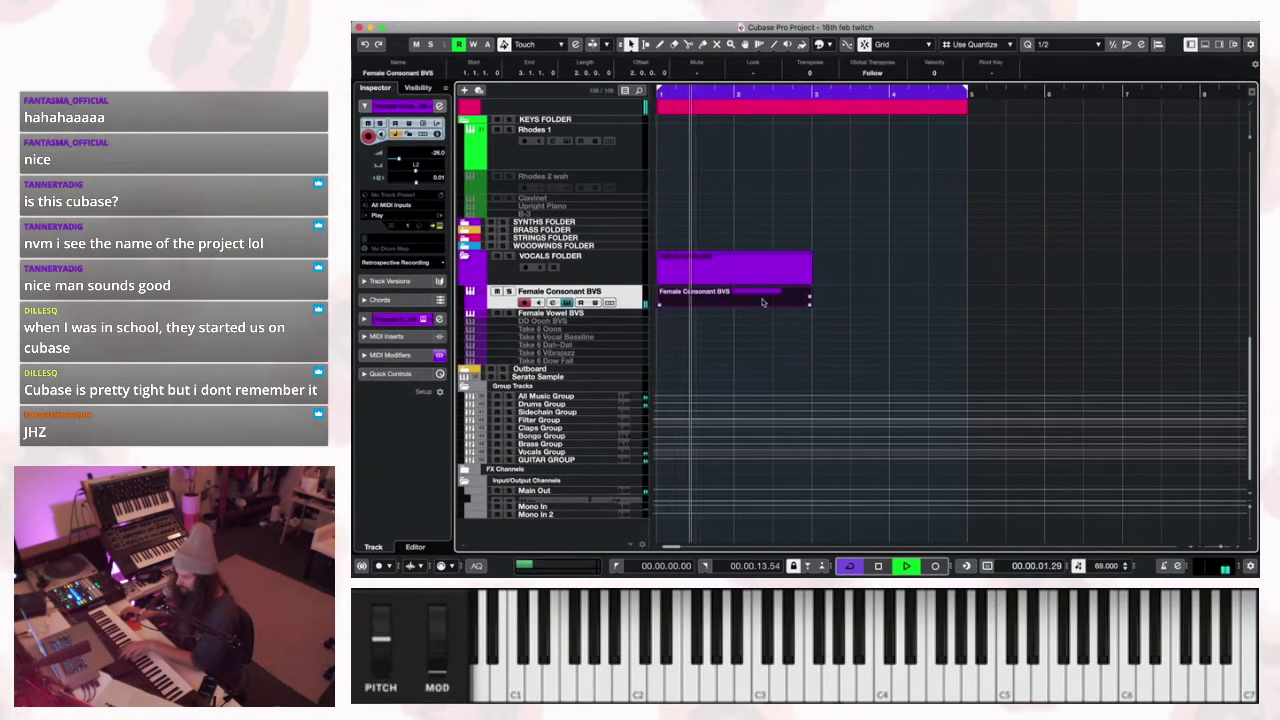
pyautogui.press('super+d')
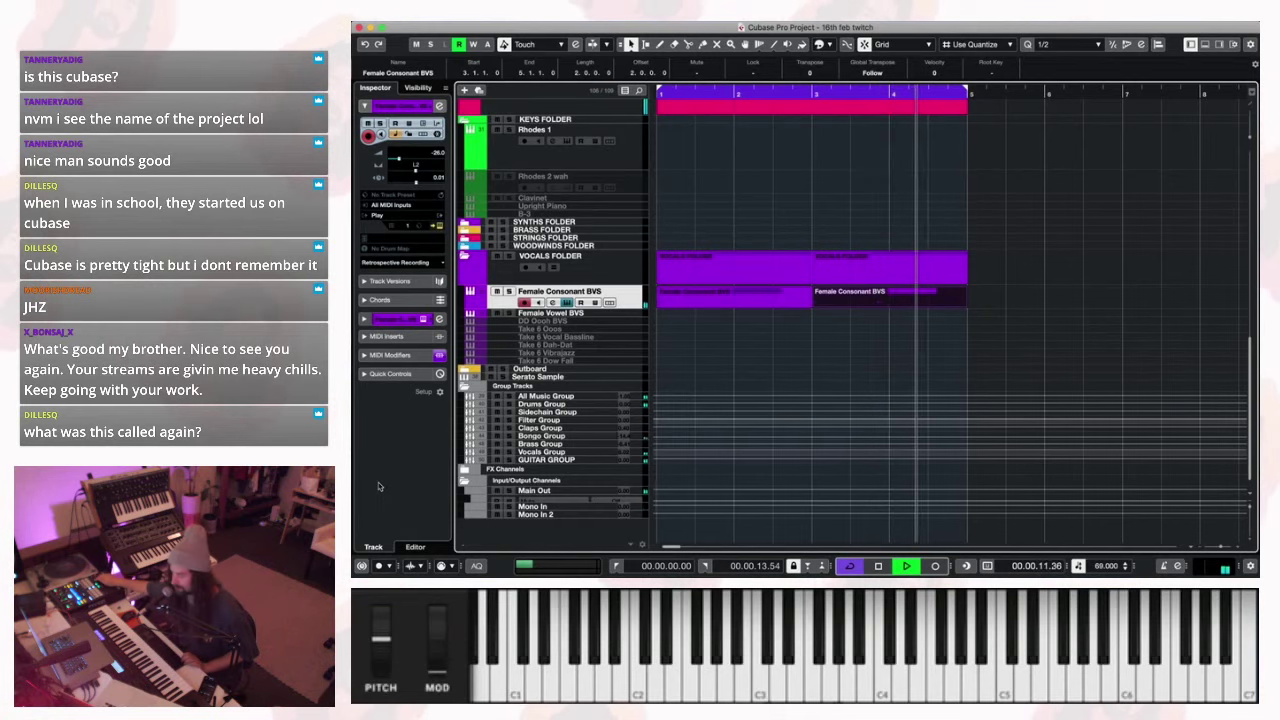
pyautogui.press('space')
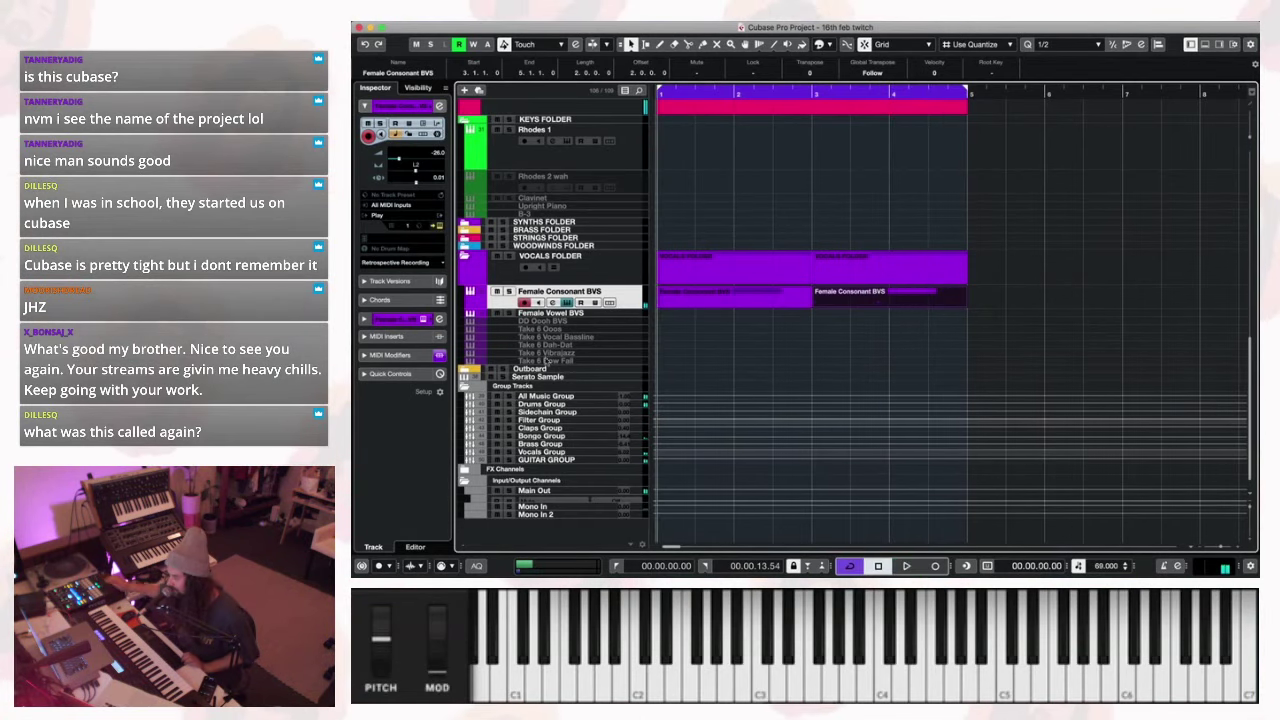
# Open the Female Consonant BVS instrument, view its library browser at EW Hollywood Backup Singers, and close the window.
pyautogui.click(567, 301)
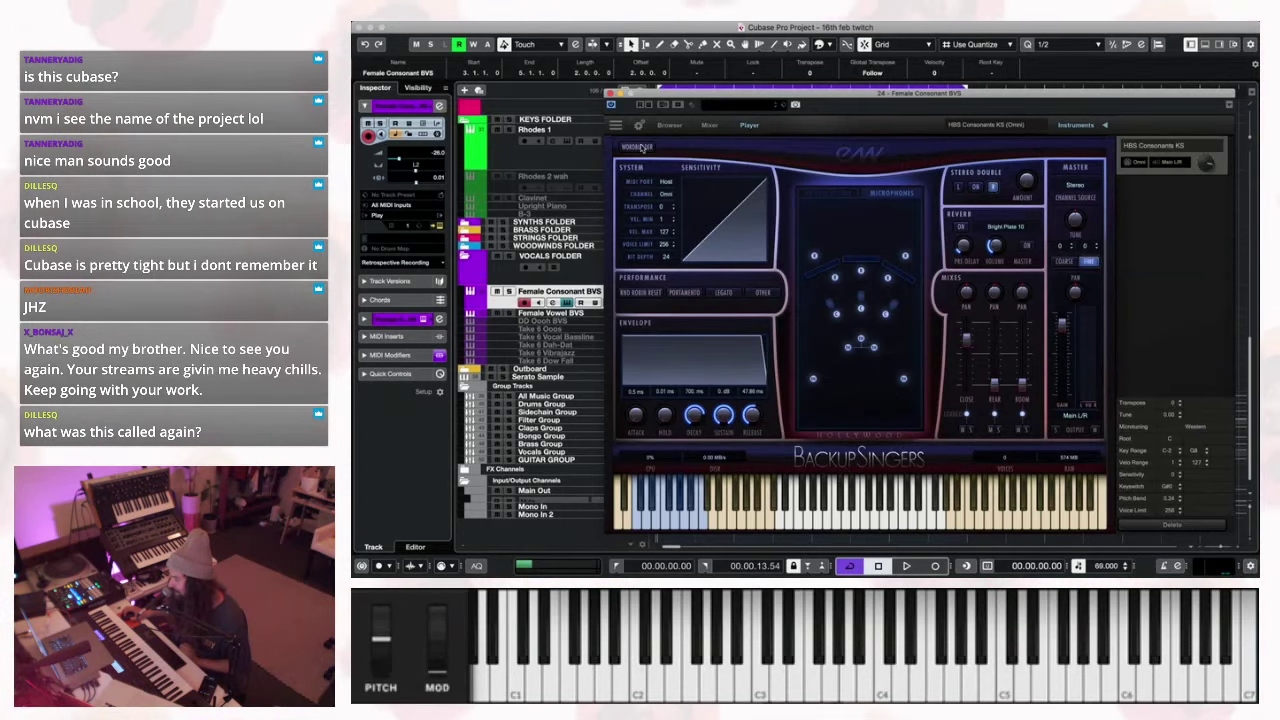
pyautogui.click(669, 126)
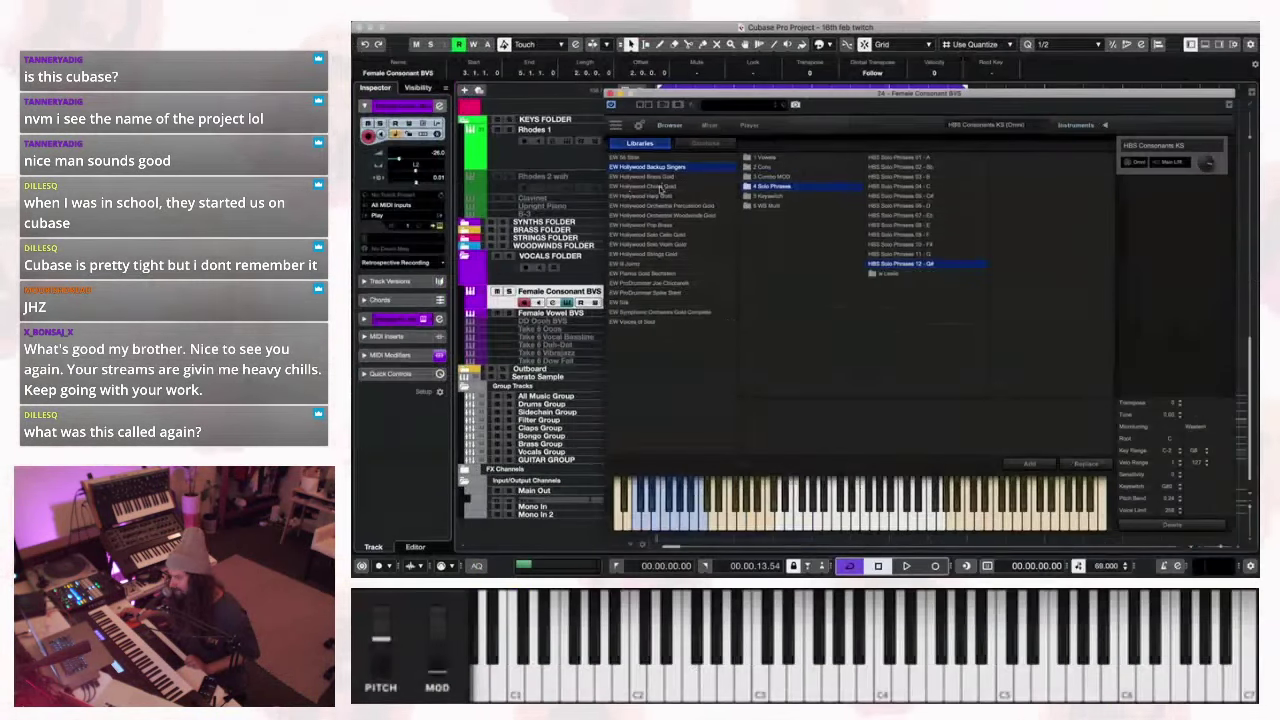
pyautogui.click(611, 93)
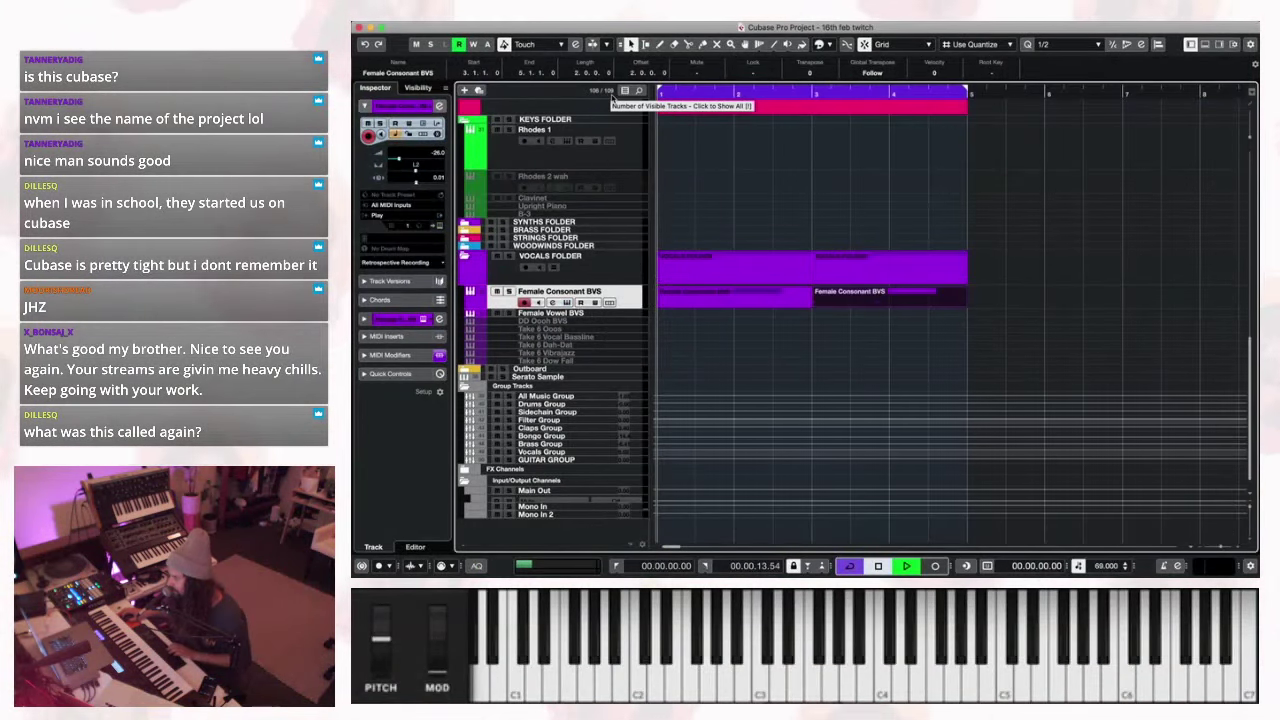
# Lower the Female Consonant BVS volume to -30.8 while listening to the loop, replaying it from the start.
pyautogui.press('space')
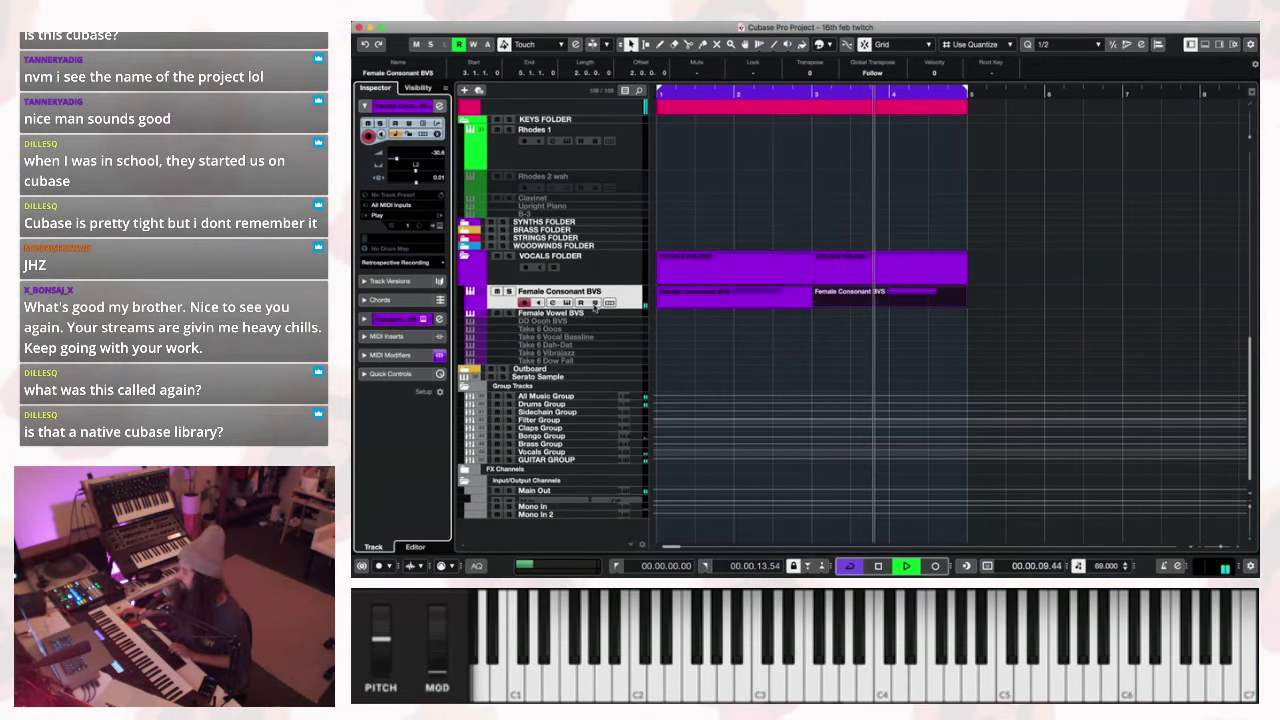
pyautogui.press('space')
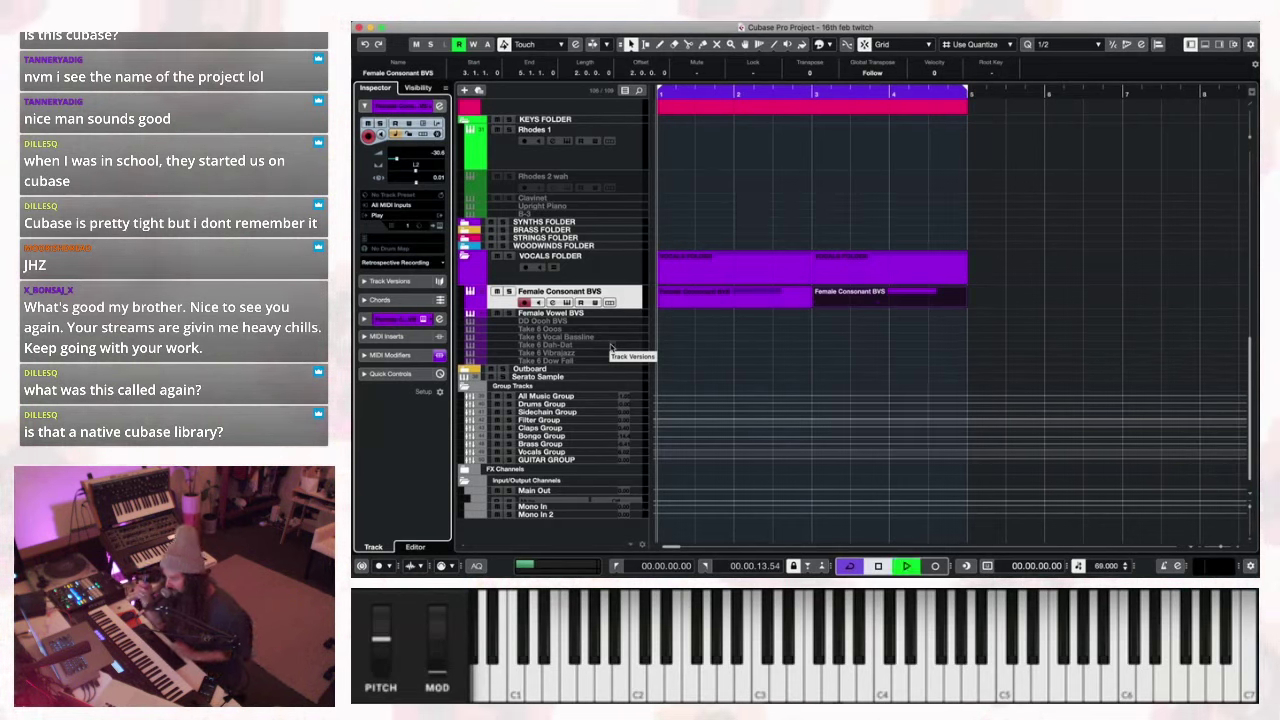
pyautogui.press('space')
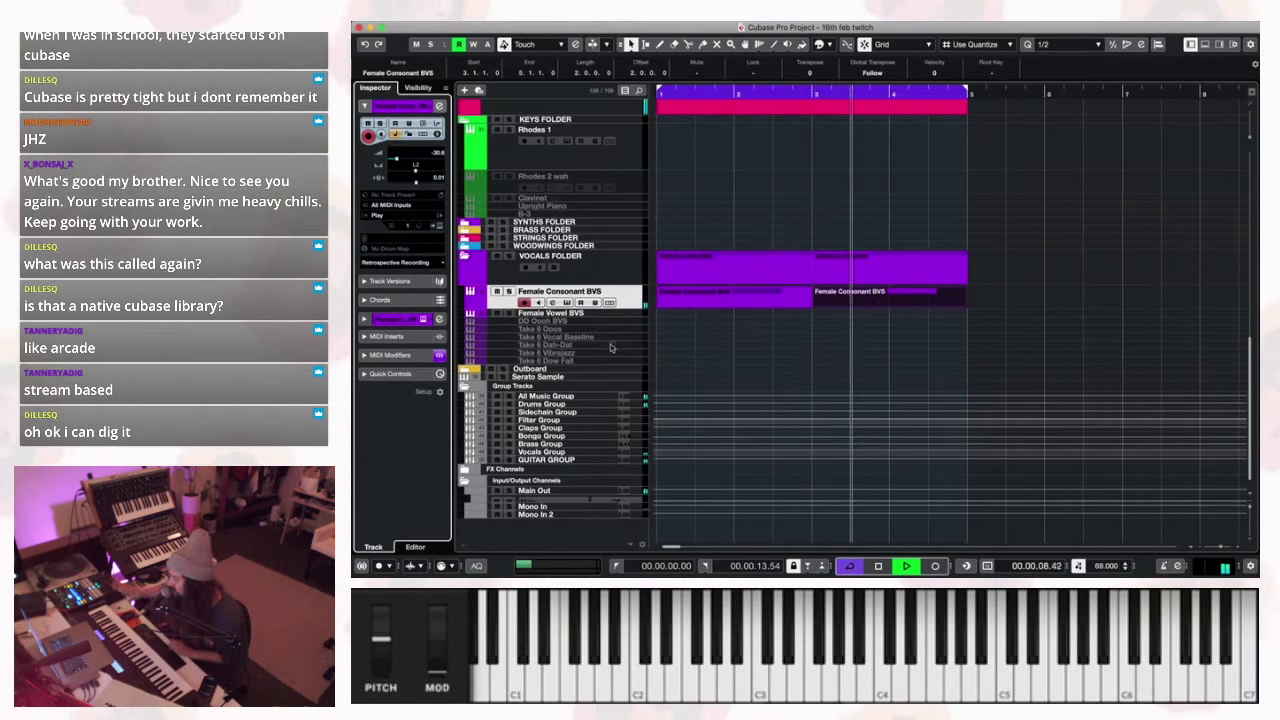
pyautogui.press('space')
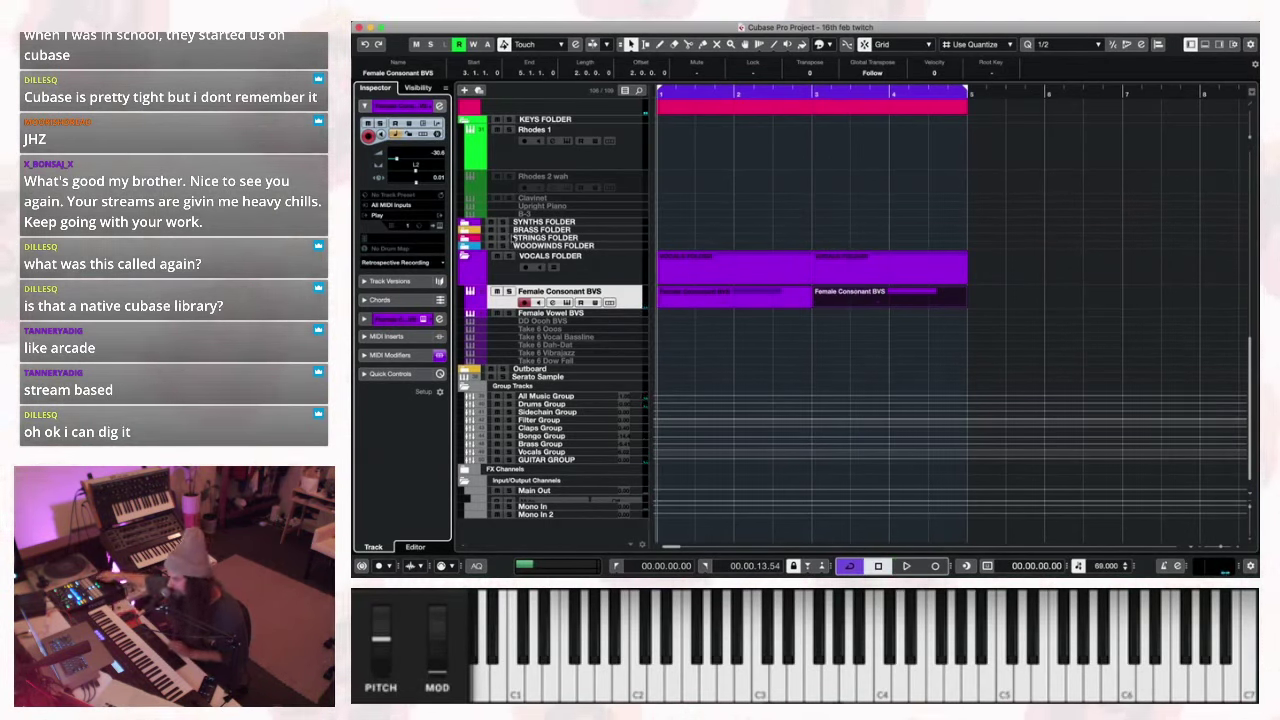
# Collapse the VOCALS FOLDER and the KEYS FOLDER in the track list.
pyautogui.click(465, 257)
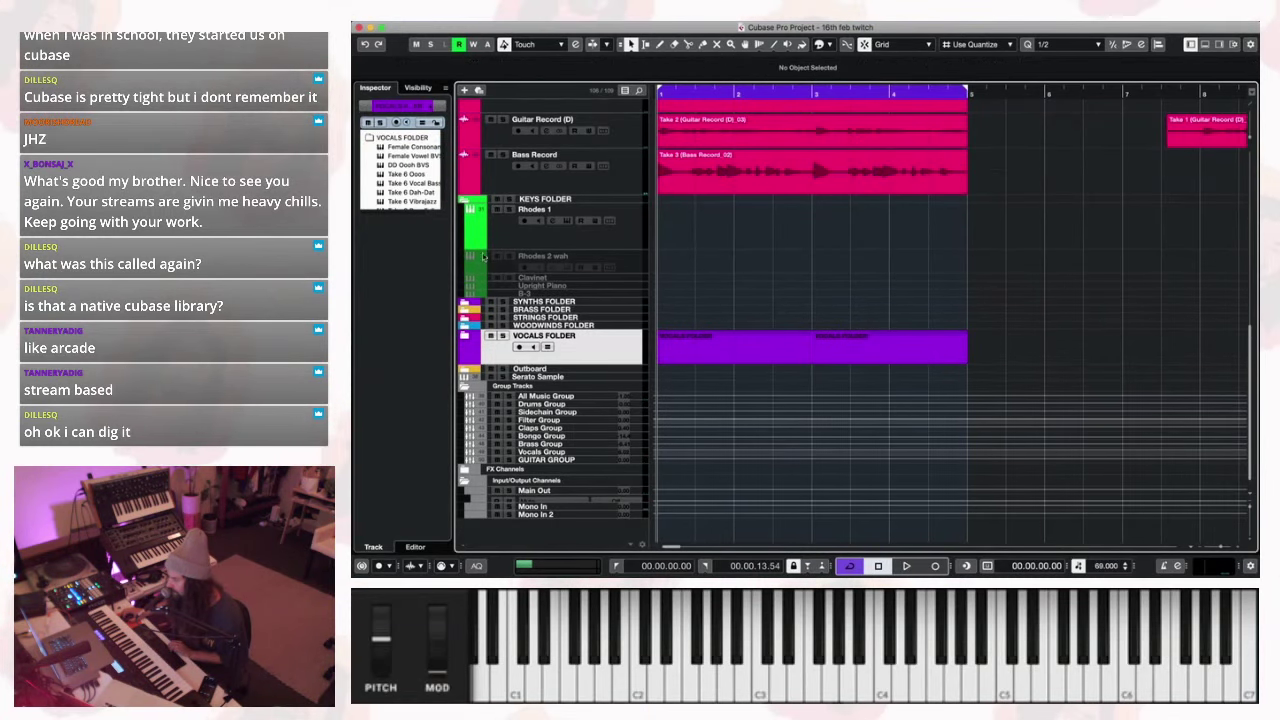
pyautogui.click(465, 200)
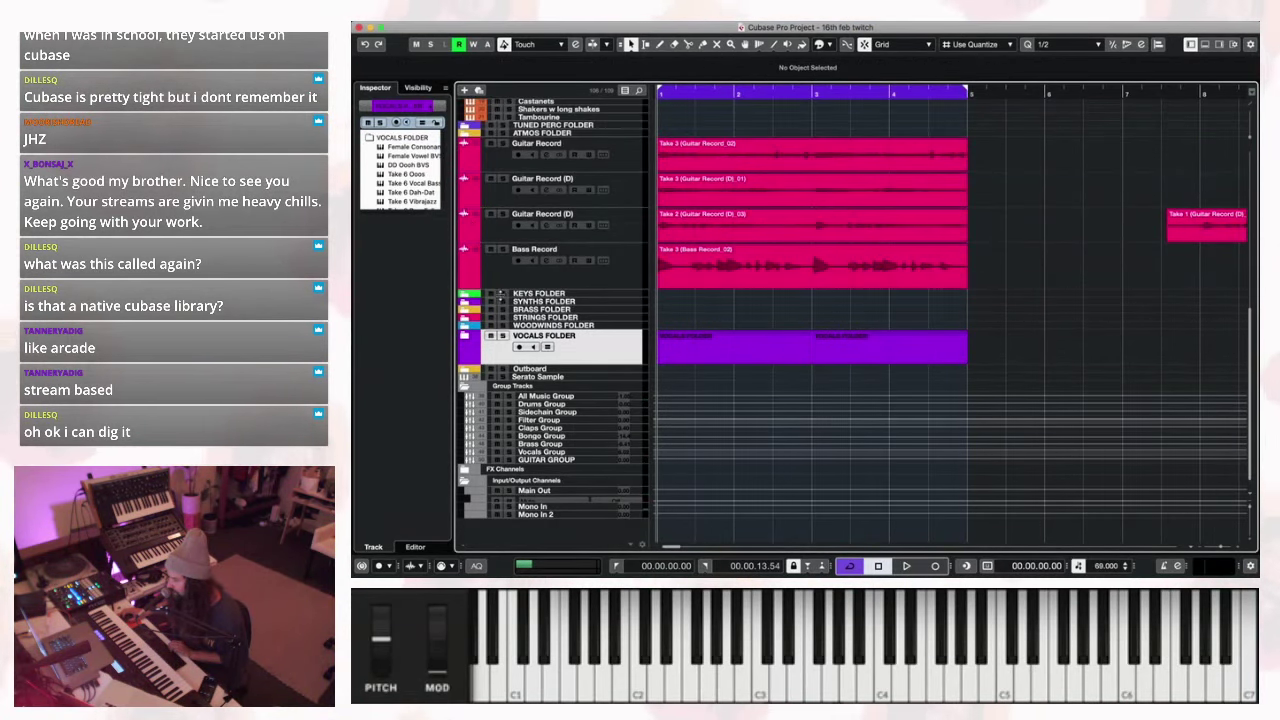
# Expand the STRINGS FOLDER and enable all its instrument tracks, from Solo Cello Short KSW to Harp.
pyautogui.click(465, 317)
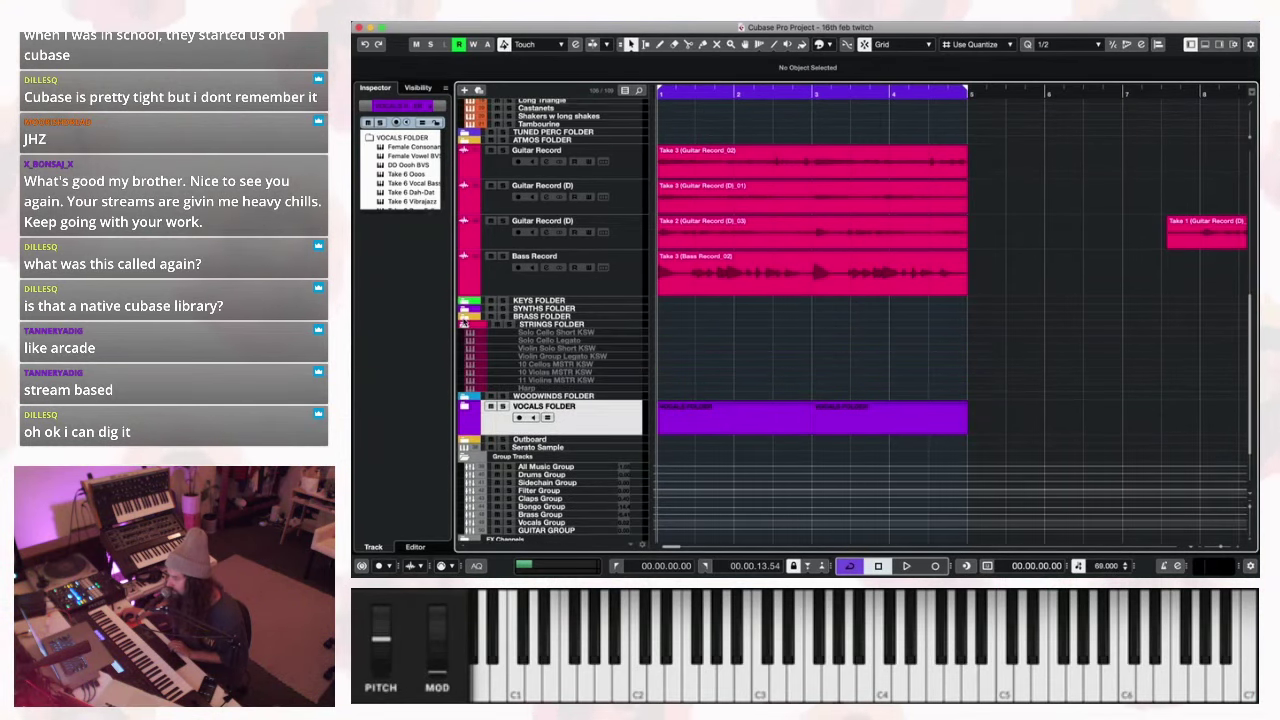
pyautogui.click(620, 333)
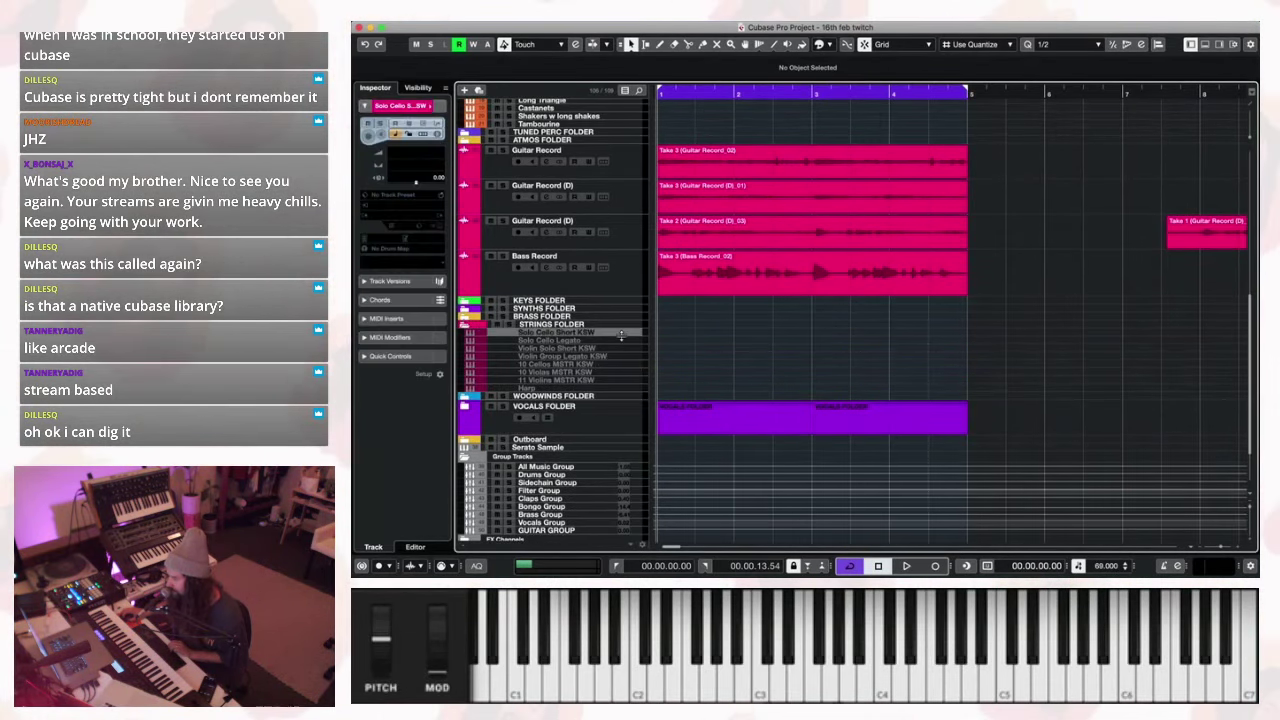
pyautogui.keyDown('shift'); pyautogui.click(624, 388); pyautogui.keyUp('shift')
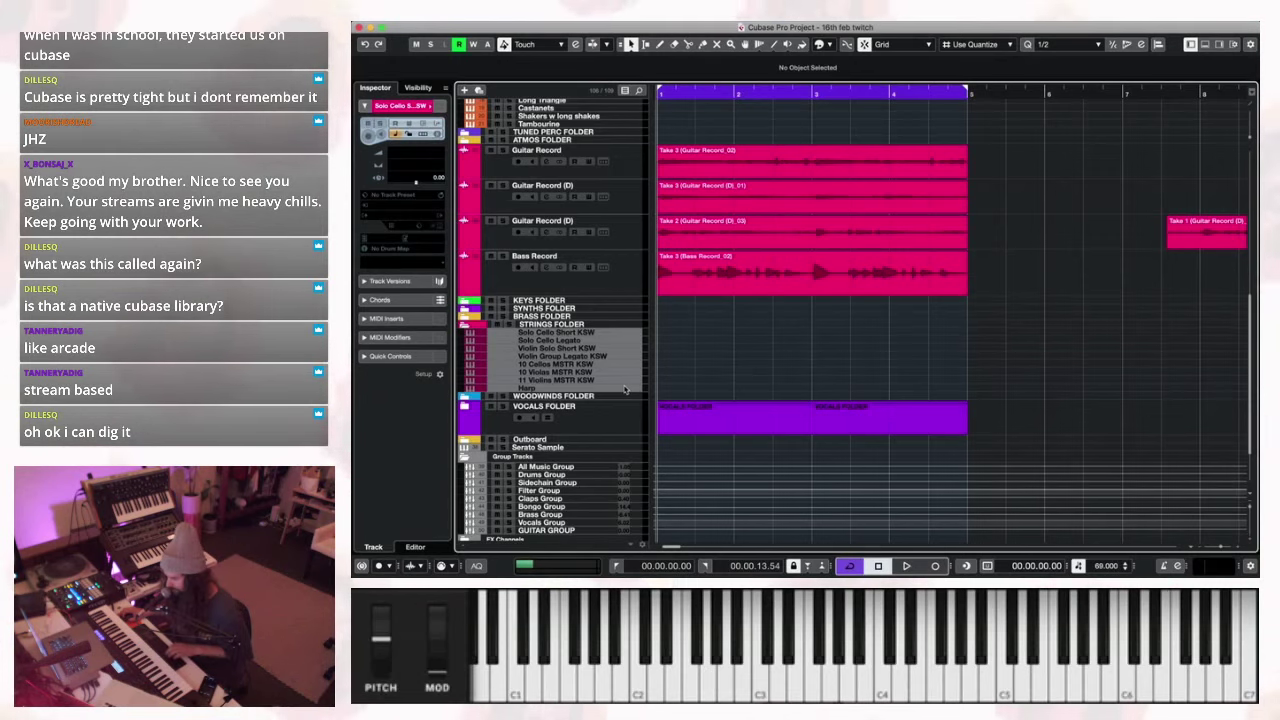
pyautogui.click(624, 388)
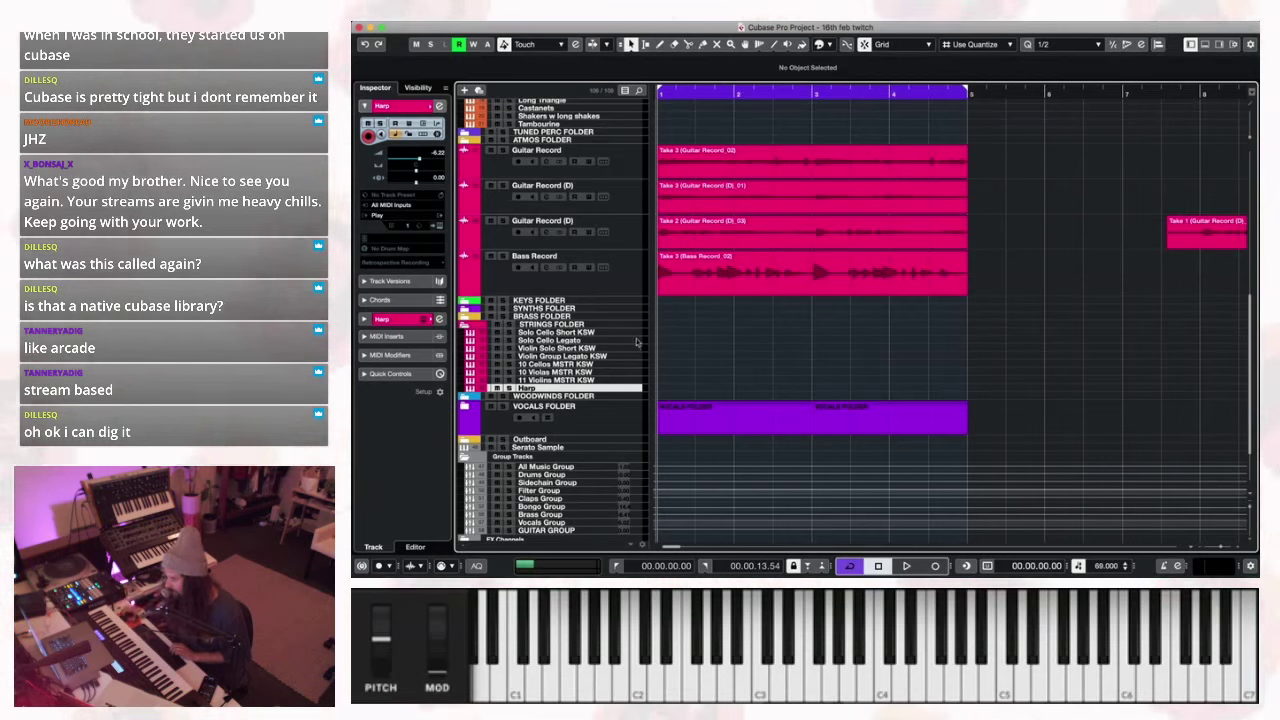
# Audition the solo cello and solo violin tracks in the STRINGS FOLDER and select the 10 Violas MSTR KSW track.
pyautogui.click(636, 341)
pyautogui.click(630, 333)
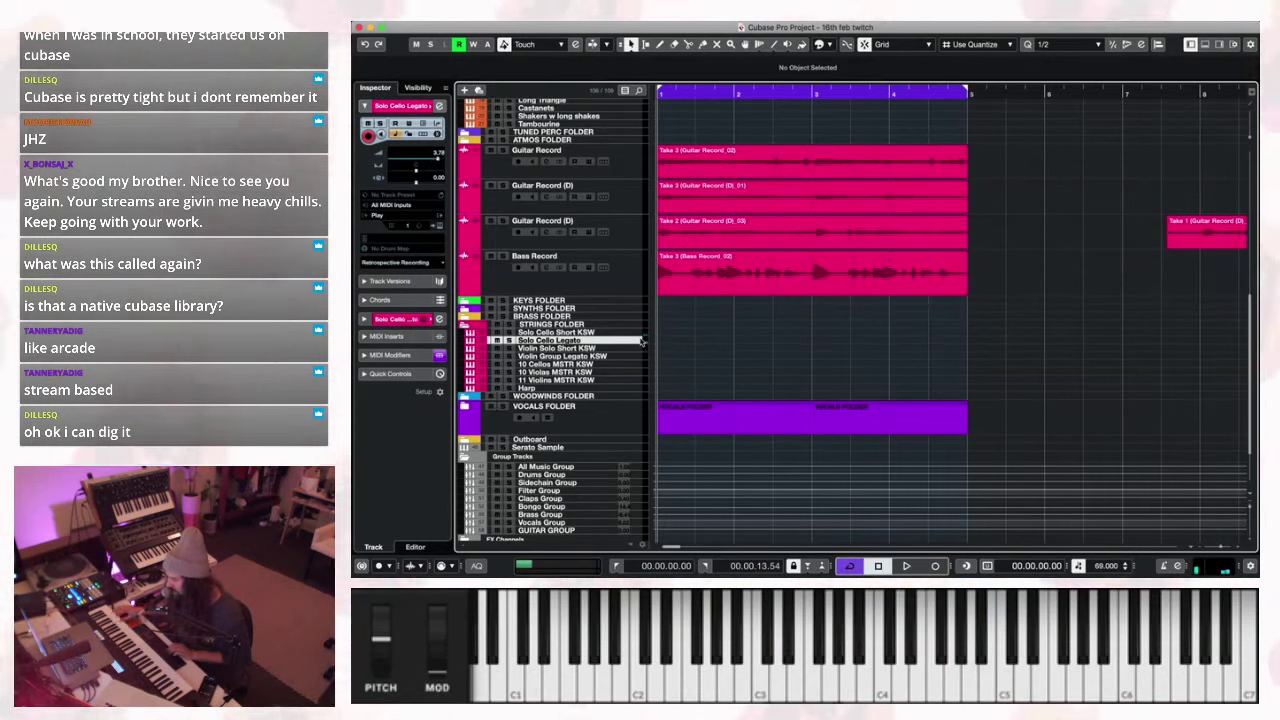
pyautogui.click(633, 349)
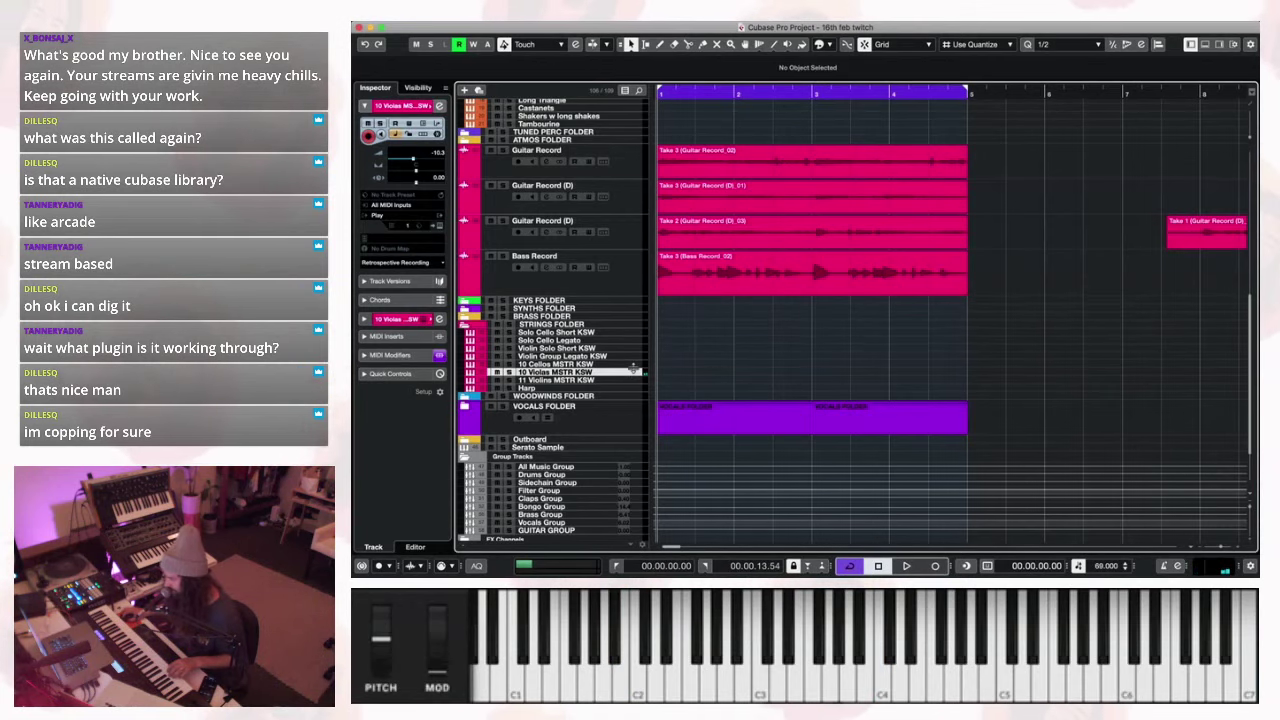
# Open the 10 Violas MSTR KSW instrument, lower the track's volume to -14.5, start loop playback, and close the instrument window.
pyautogui.click(440, 228)
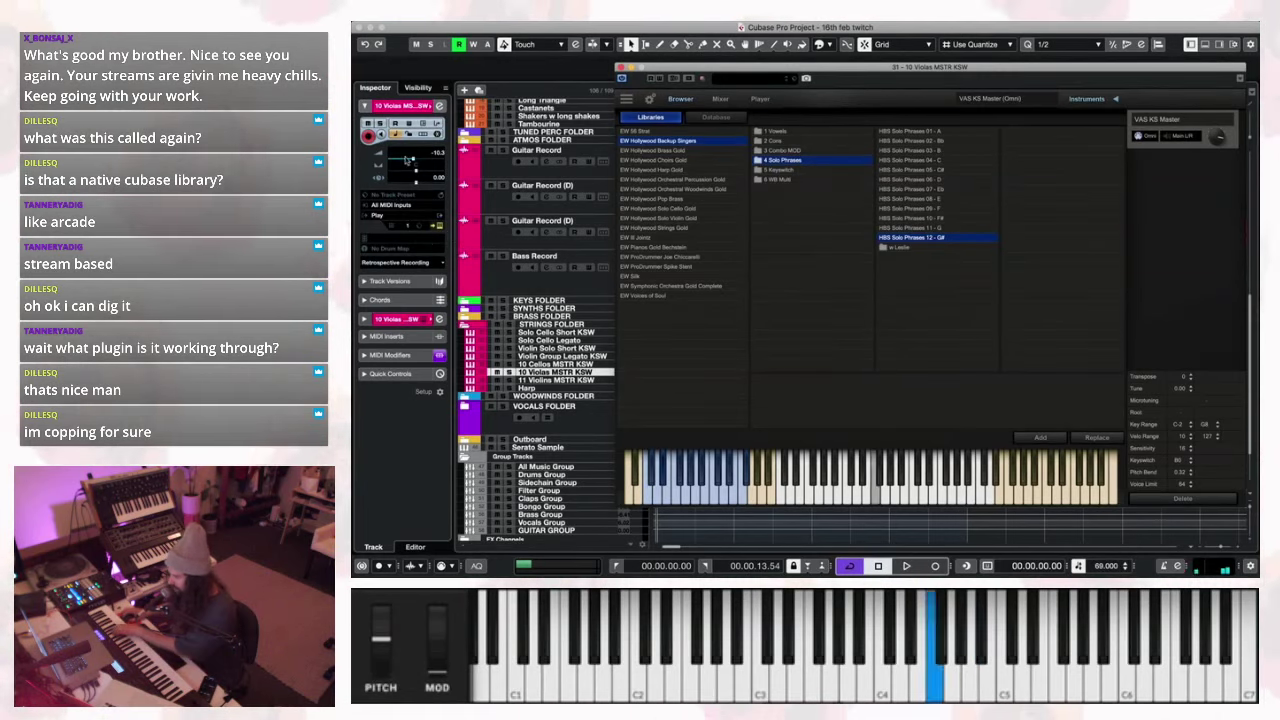
pyautogui.moveTo(413, 159); pyautogui.dragTo(408, 160)
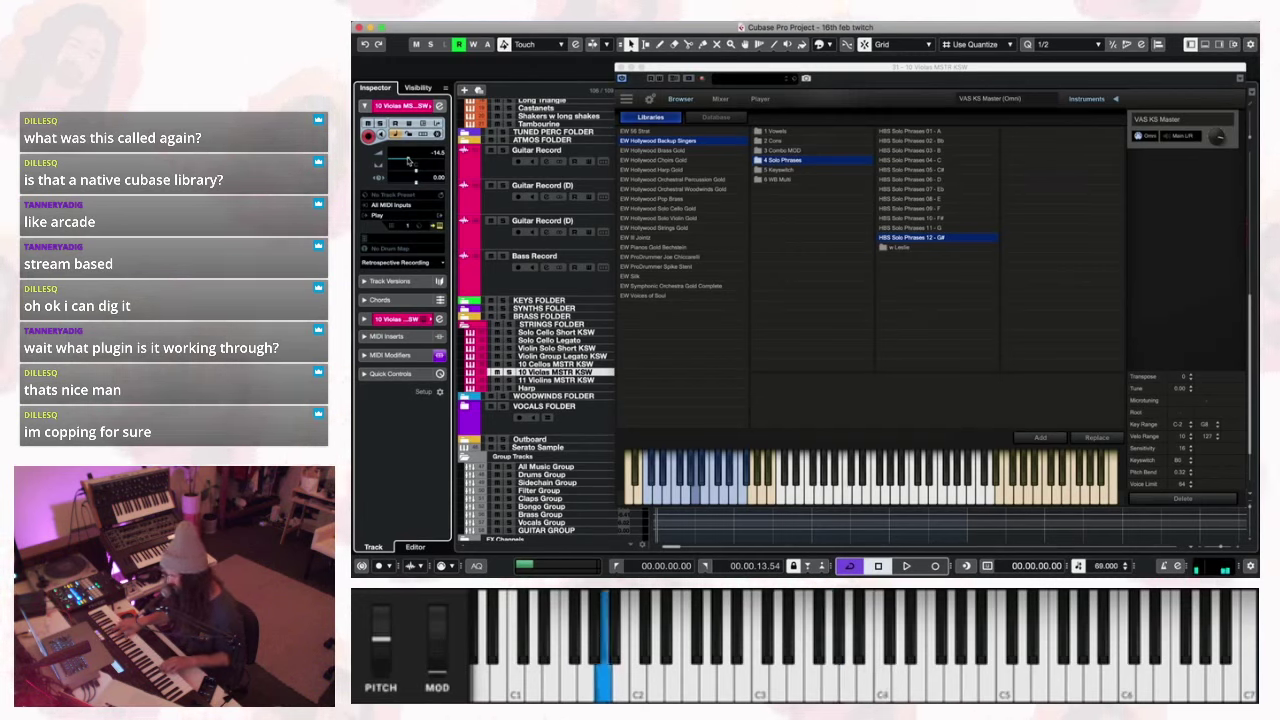
pyautogui.press('space')
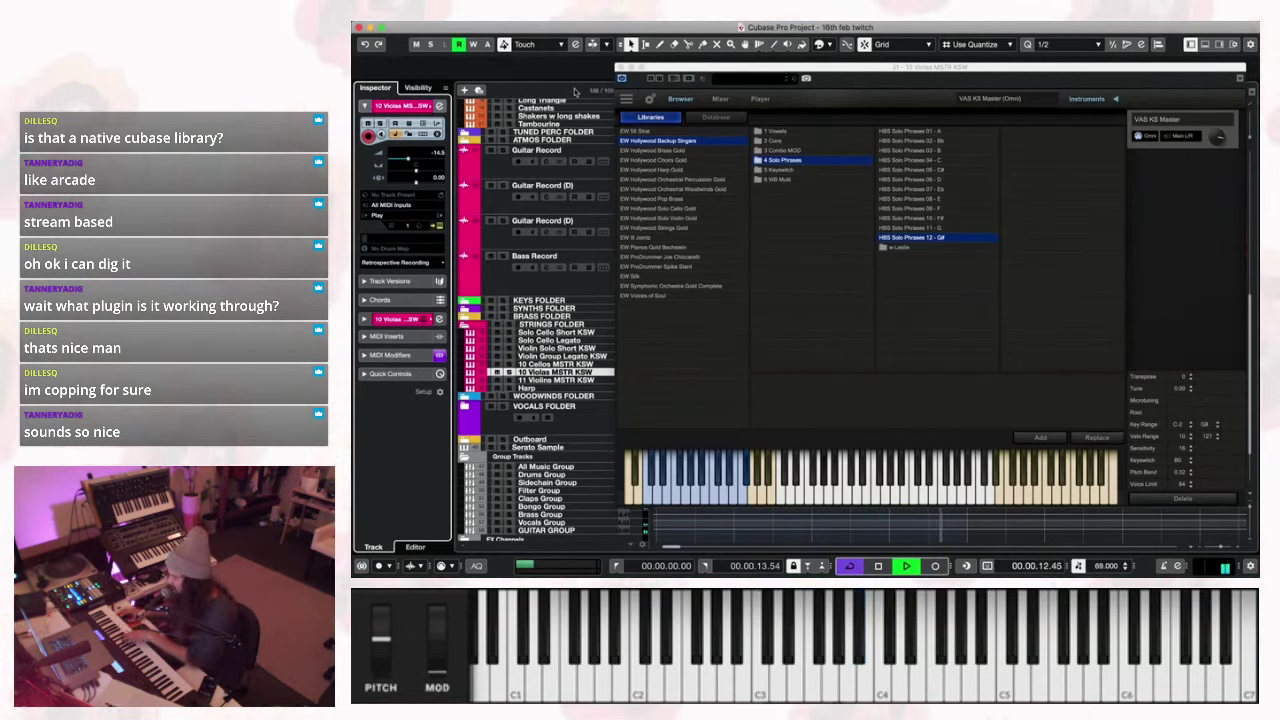
pyautogui.click(621, 67)
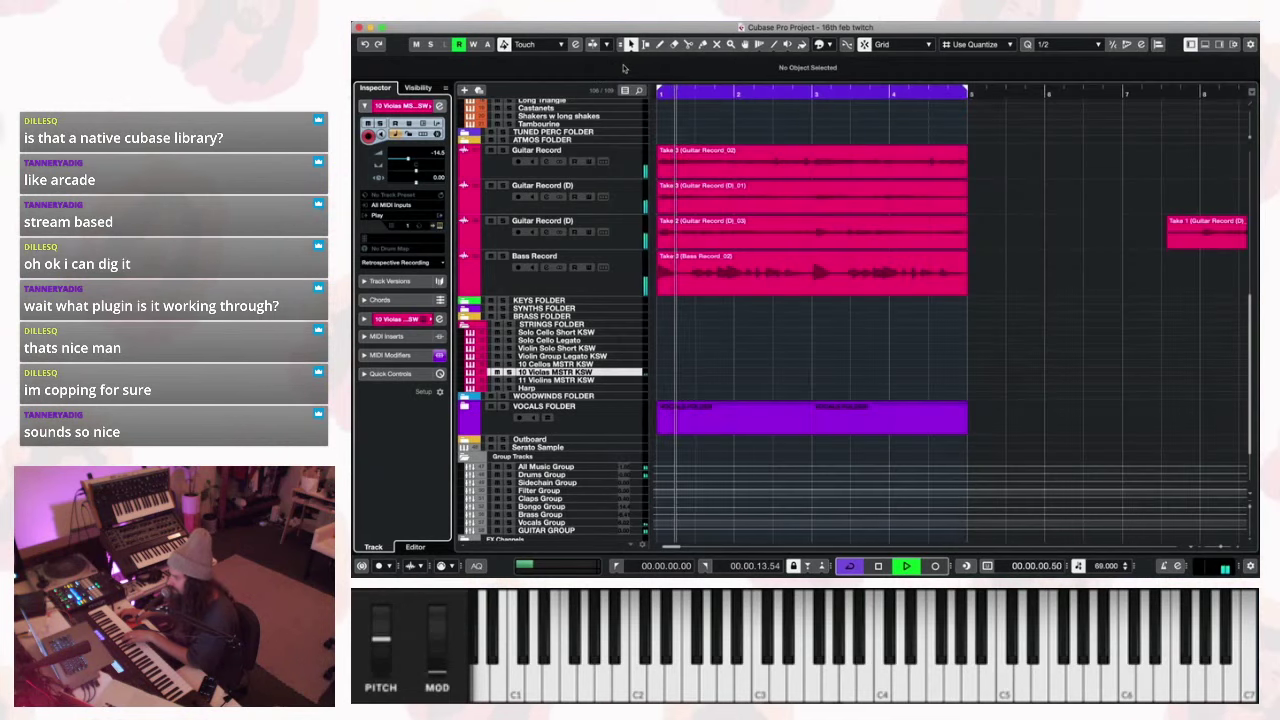
# Lower the 10 Violas MSTR KSW track's volume to -22.3 and record a viola part over the four-bar loop.
pyautogui.press('space')
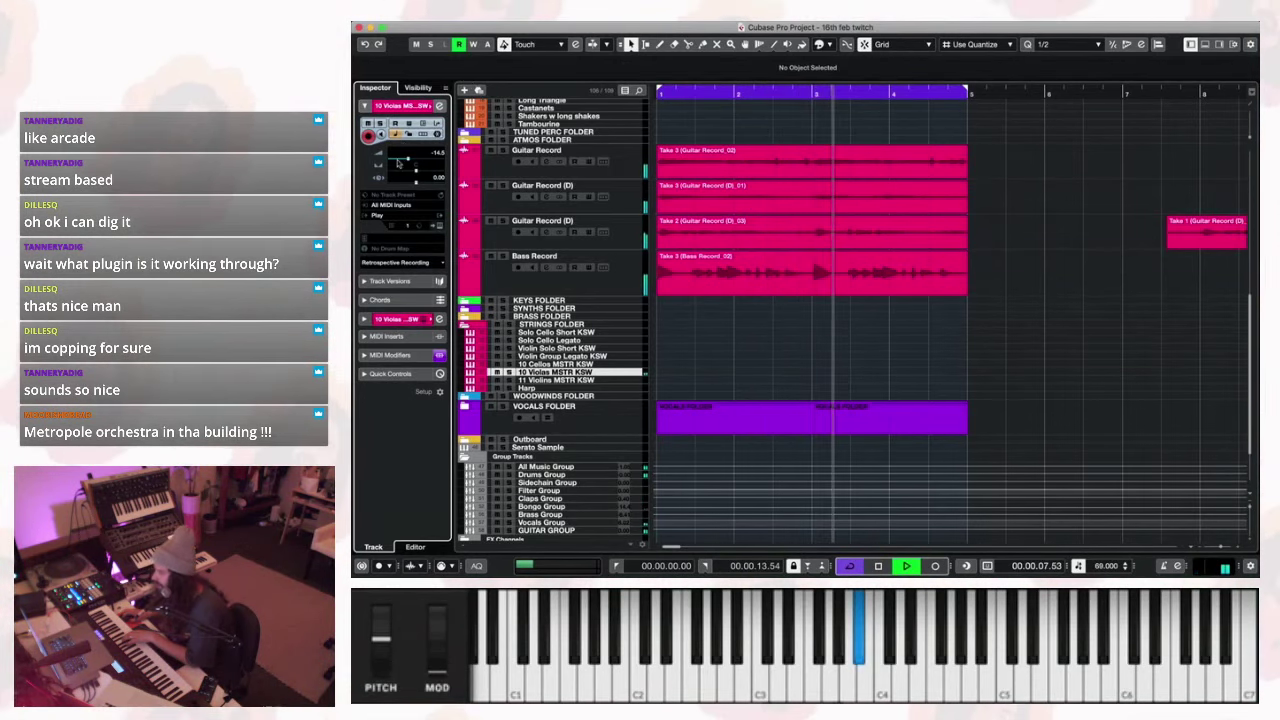
pyautogui.moveTo(408, 160); pyautogui.dragTo(401, 161)
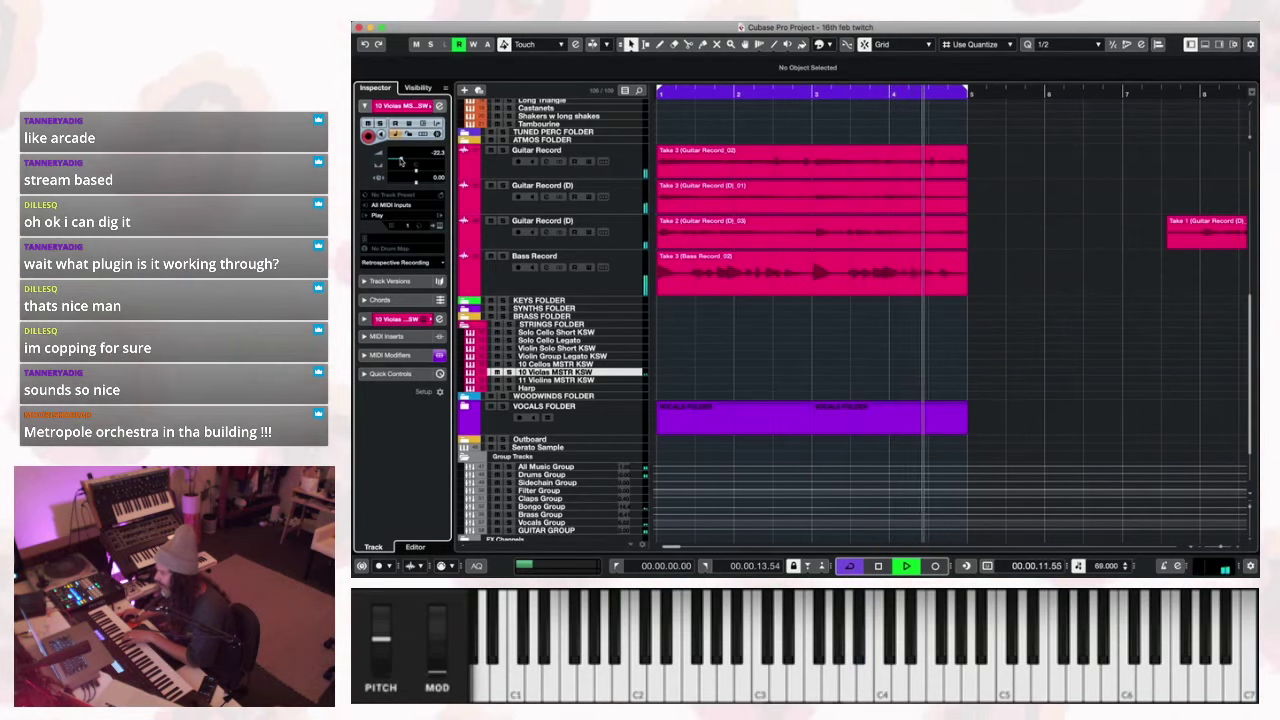
pyautogui.press('KP_Multiply')
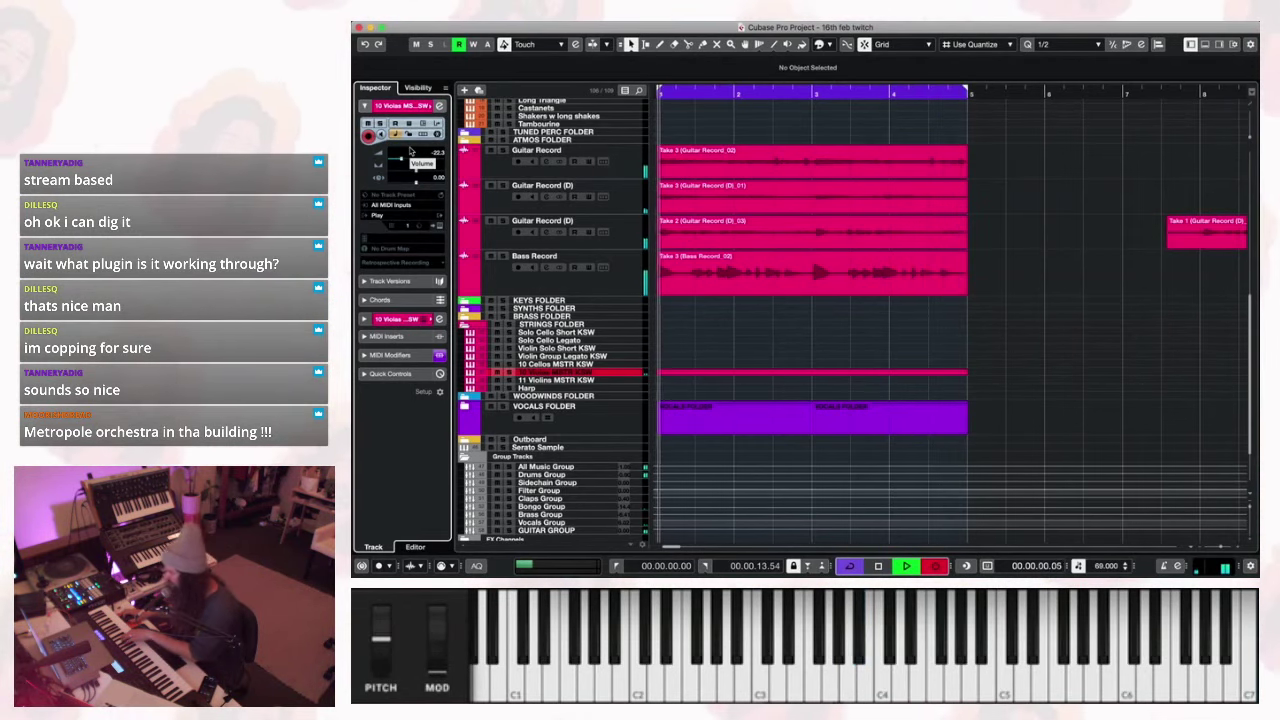
pyautogui.press('space')
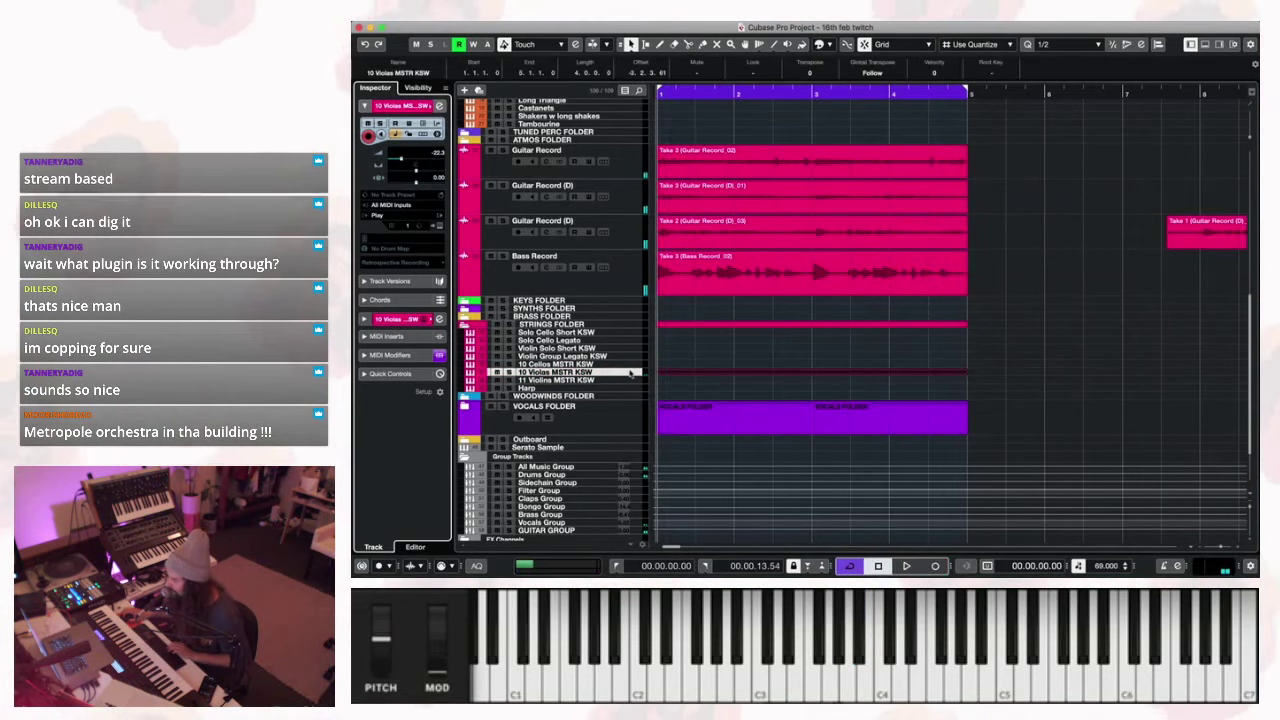
# Set the 10 Violas MSTR KSW track's volume to -32.0 and play back the loop to check the balance.
pyautogui.moveTo(633, 371); pyautogui.dragTo(633, 368)
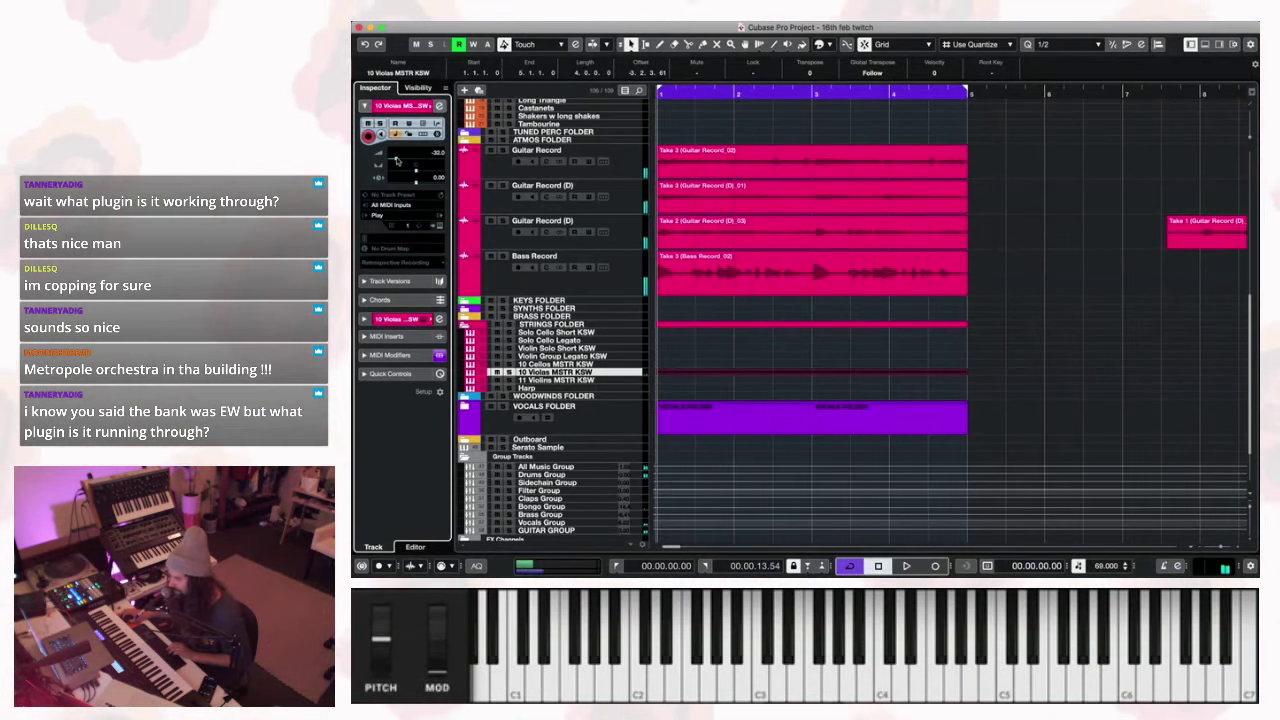
pyautogui.press('space')
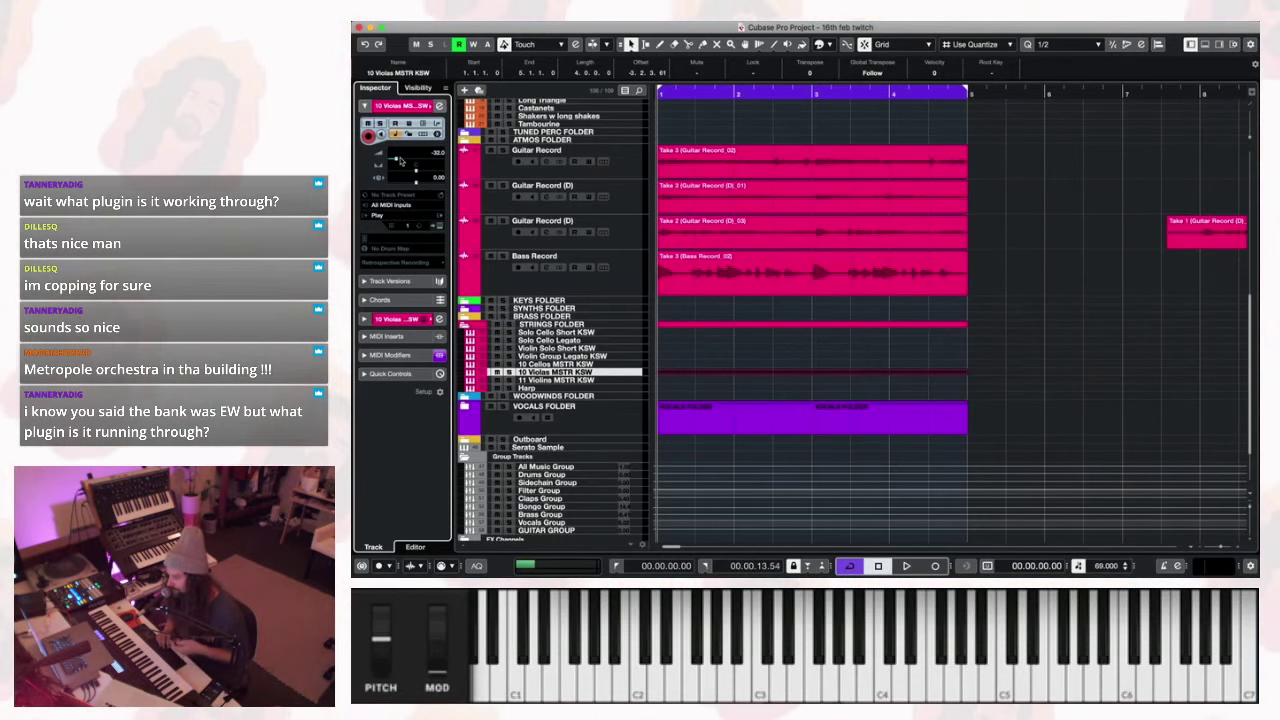
pyautogui.press('space')
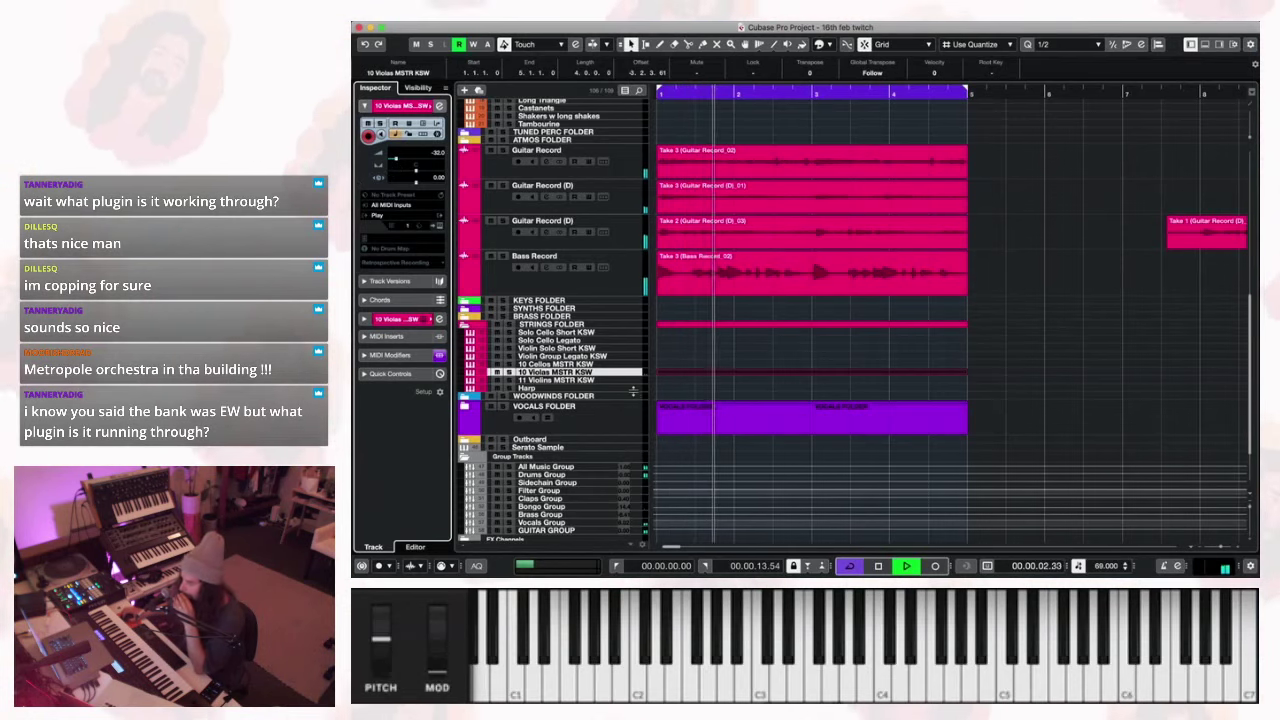
# Select the Harp track and increase its height.
pyautogui.click(630, 389)
pyautogui.moveTo(634, 410); pyautogui.dragTo(636, 422)
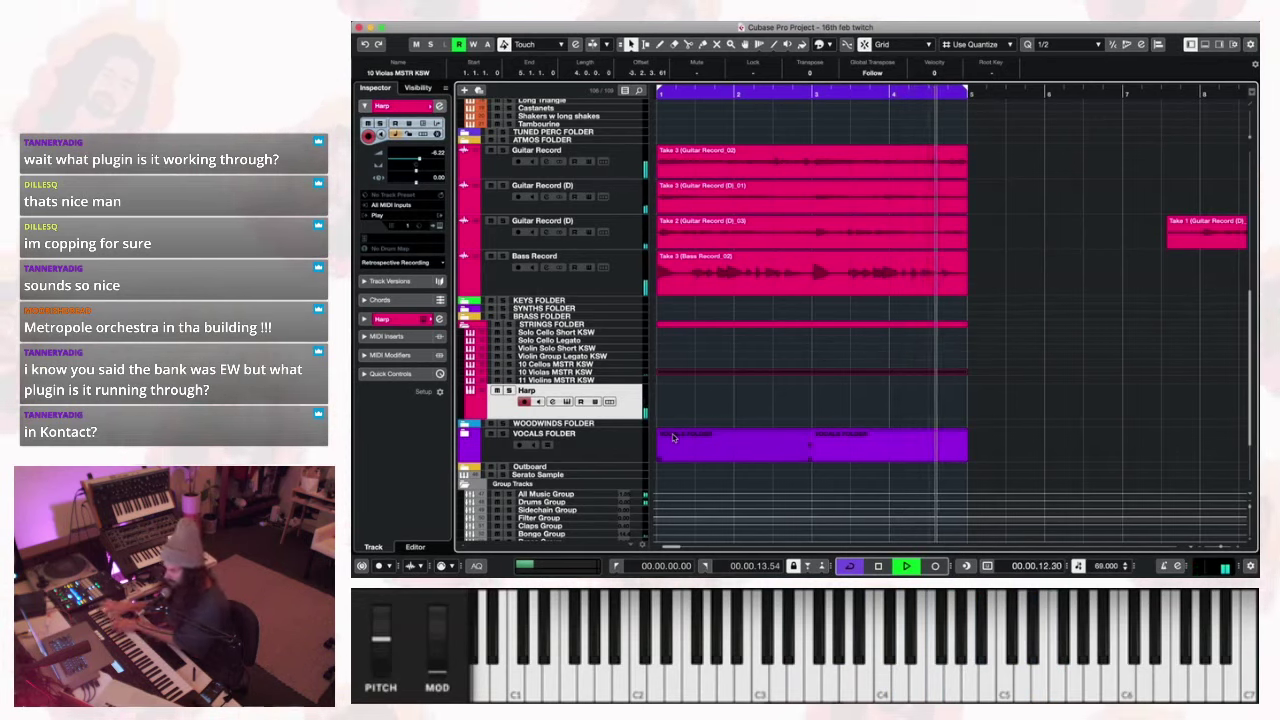
# Try recording a harp part over the four-bar loop and discard the take.
pyautogui.press('KP_Multiply')
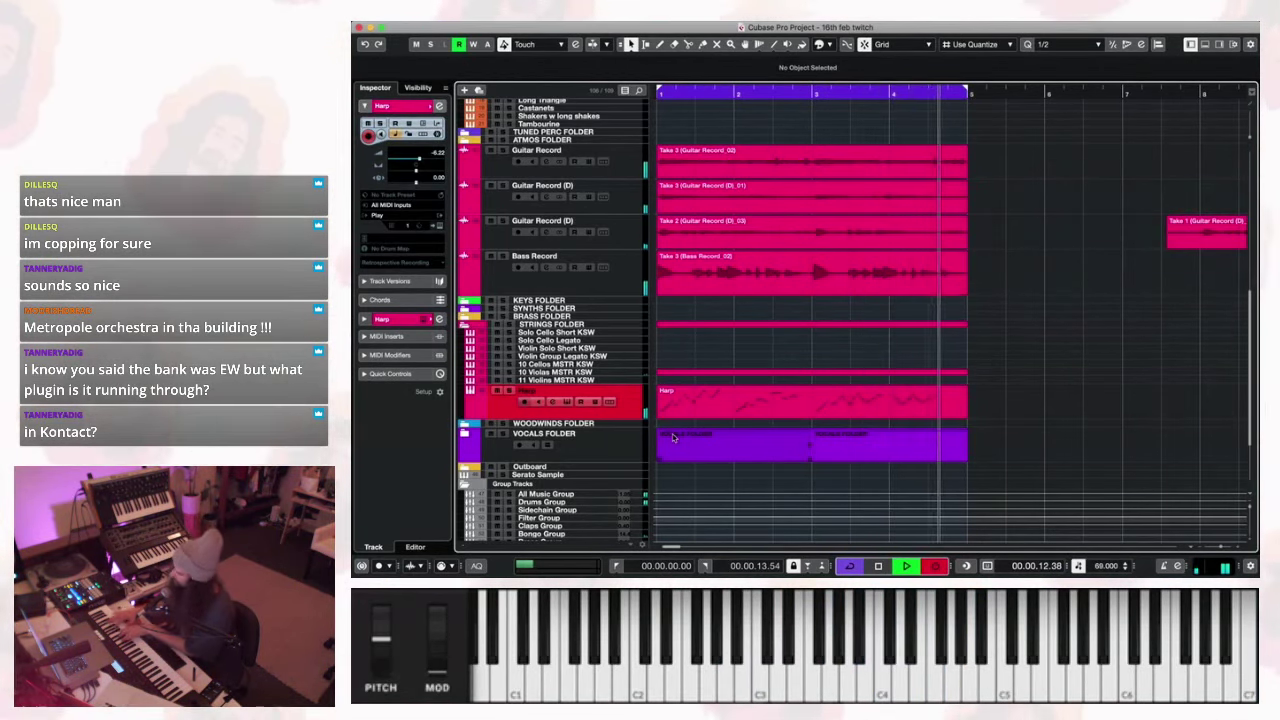
pyautogui.press('KP_Multiply')
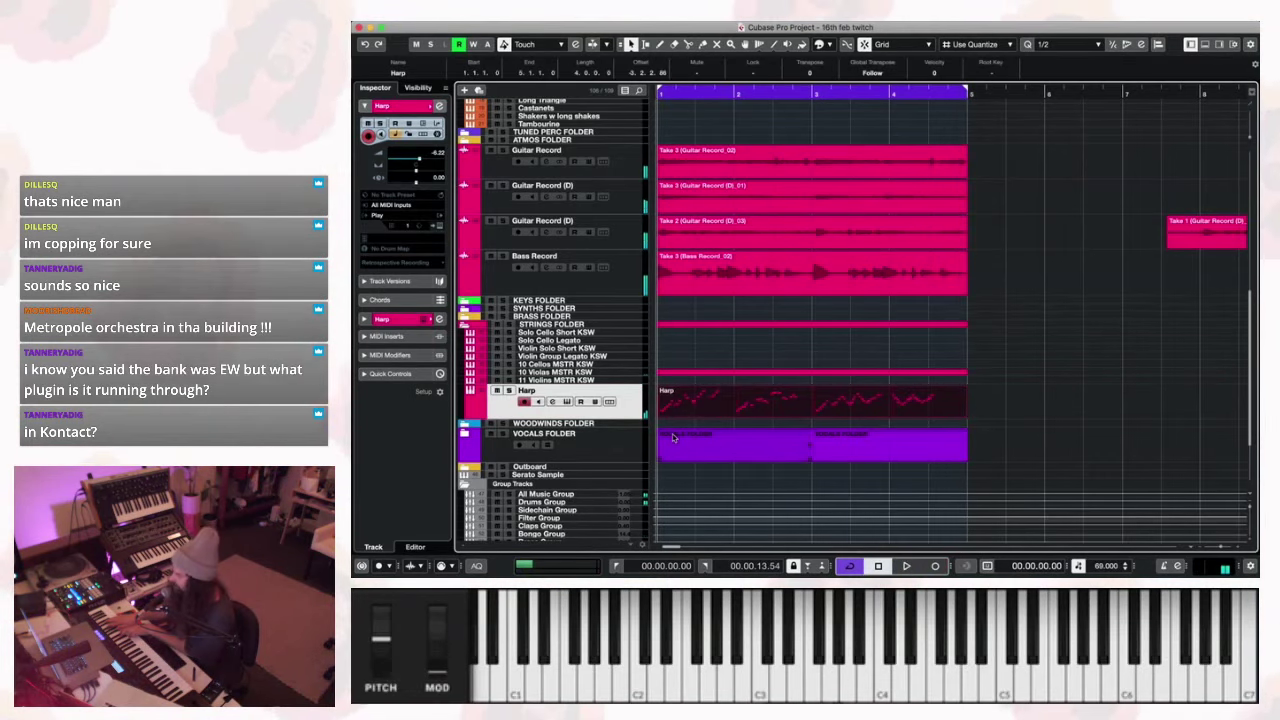
pyautogui.press('space')
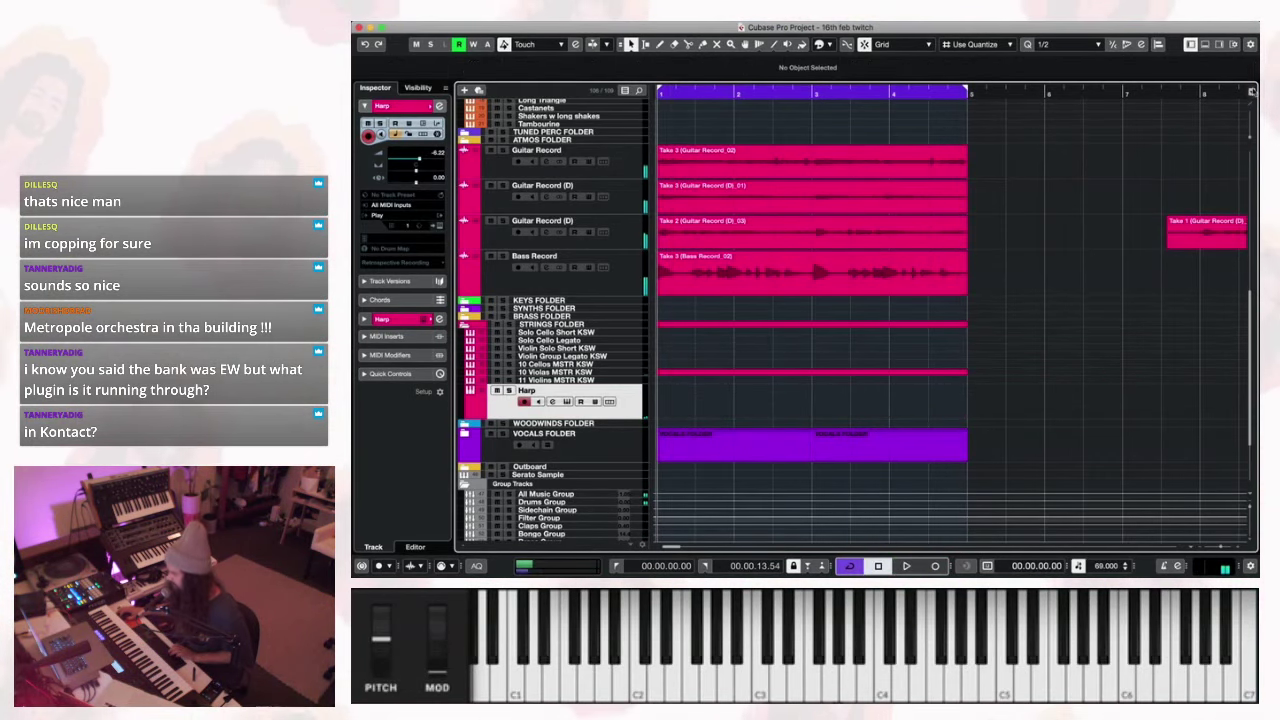
# Record a harp part over the four-bar loop and set the Harp track's volume to -15.0 during playback.
pyautogui.click(923, 92)
pyautogui.click(915, 84)
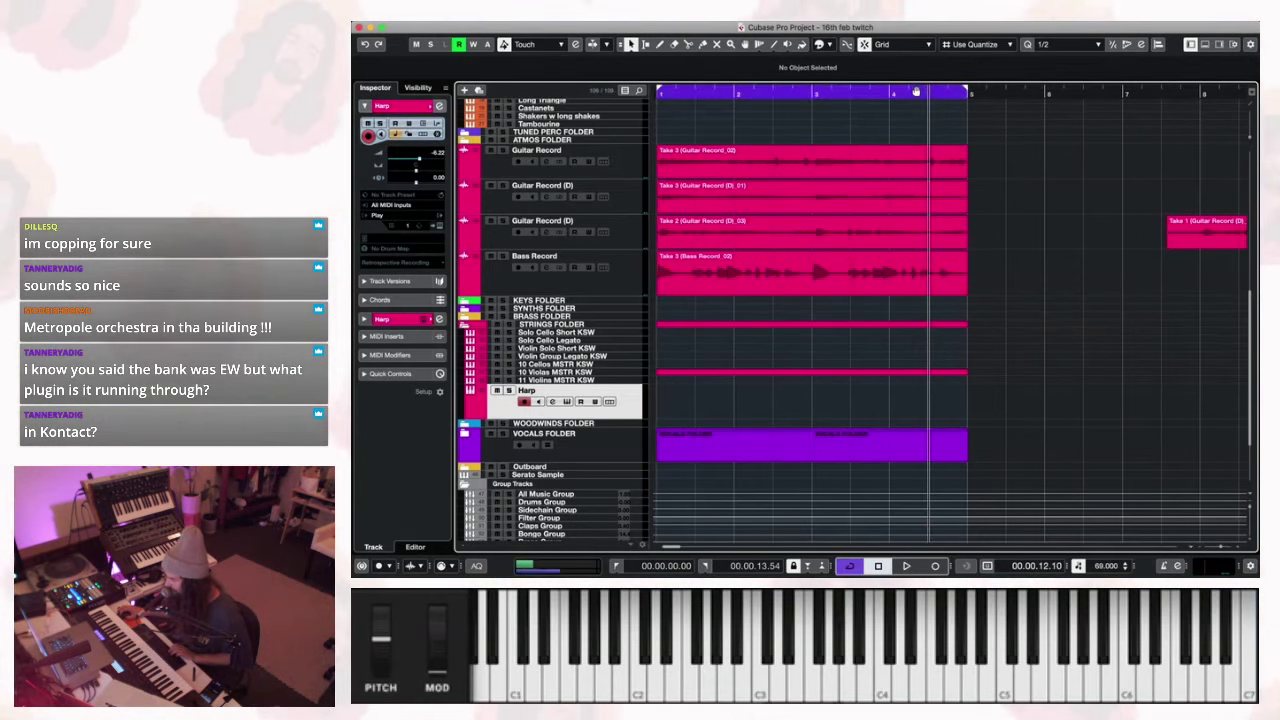
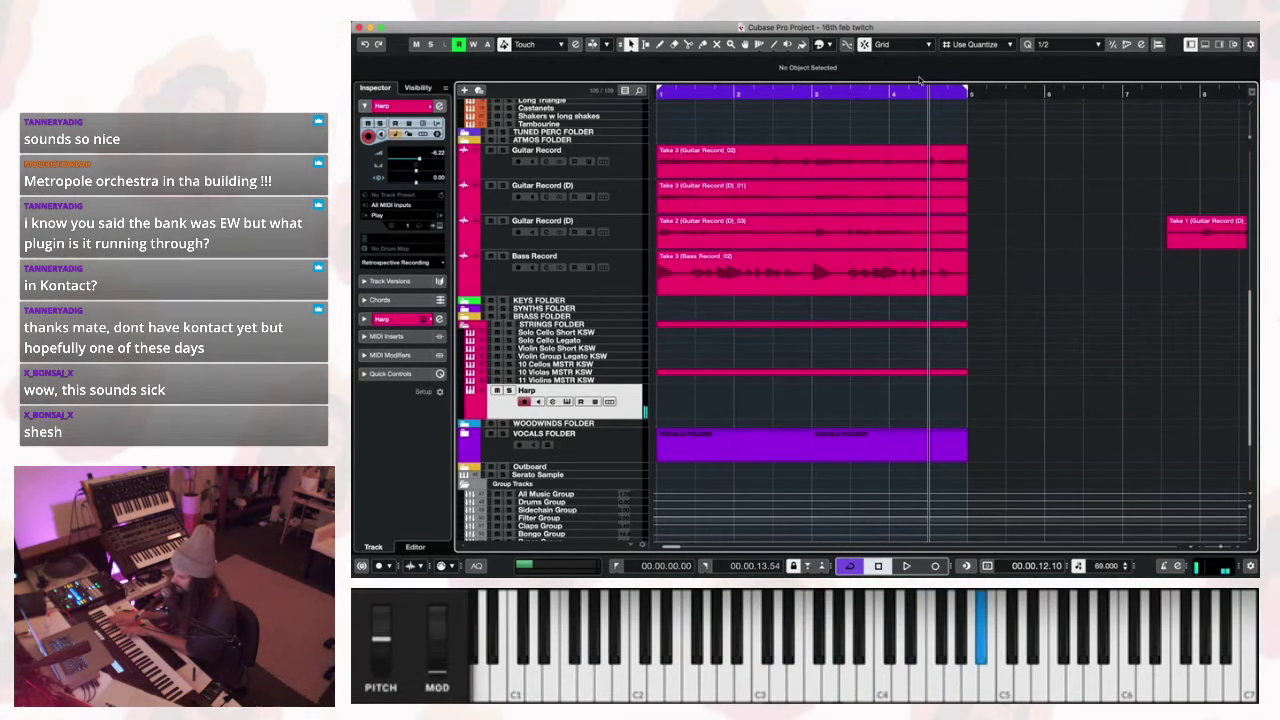
pyautogui.press('KP_Multiply')
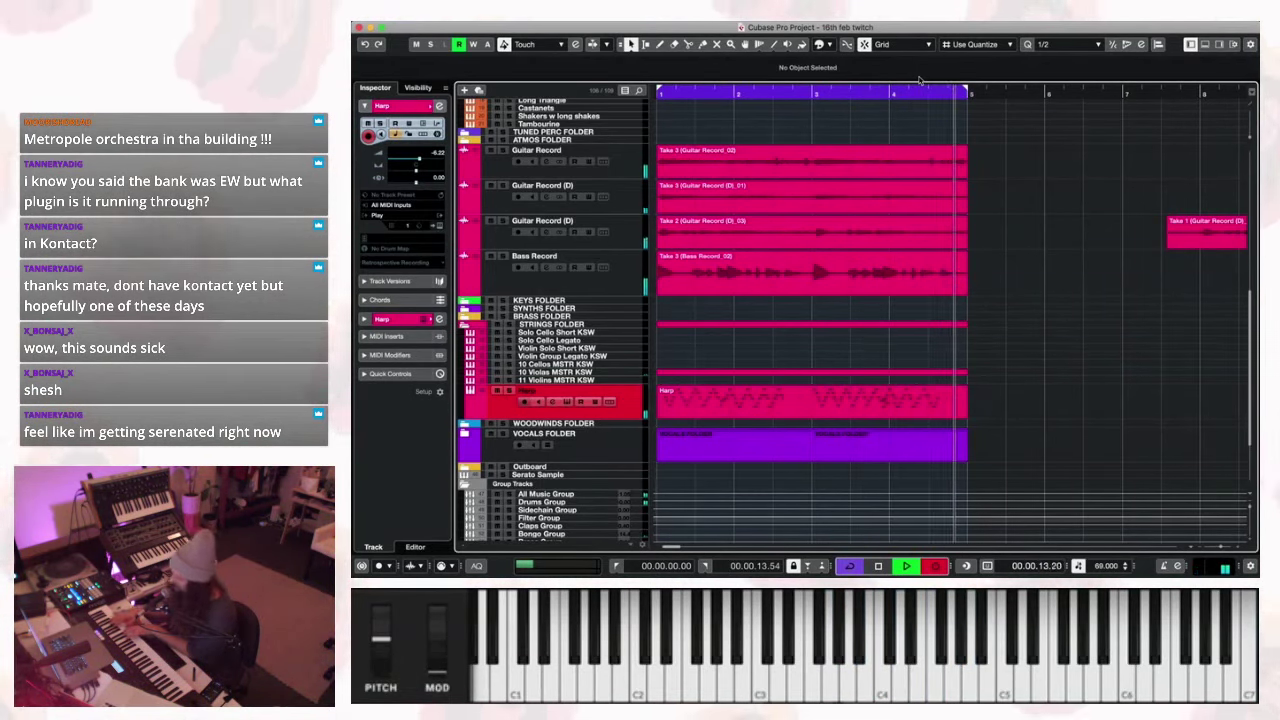
pyautogui.press('space')
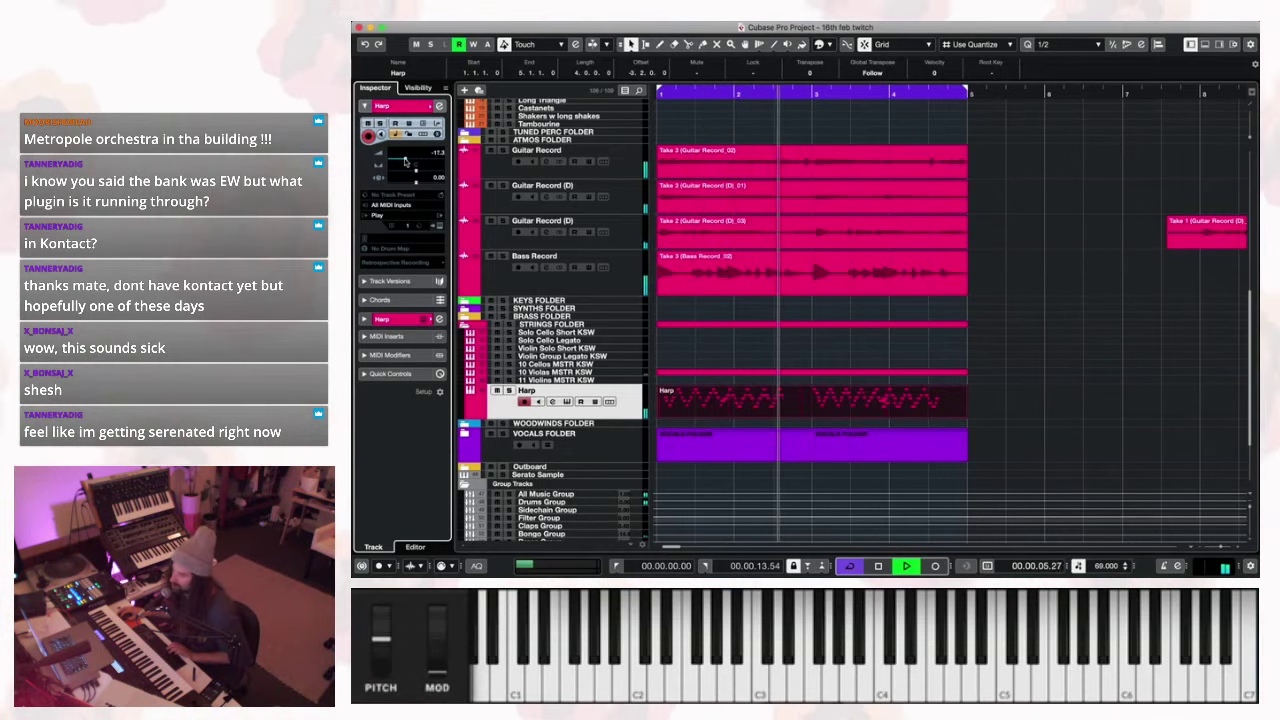
pyautogui.press('space')
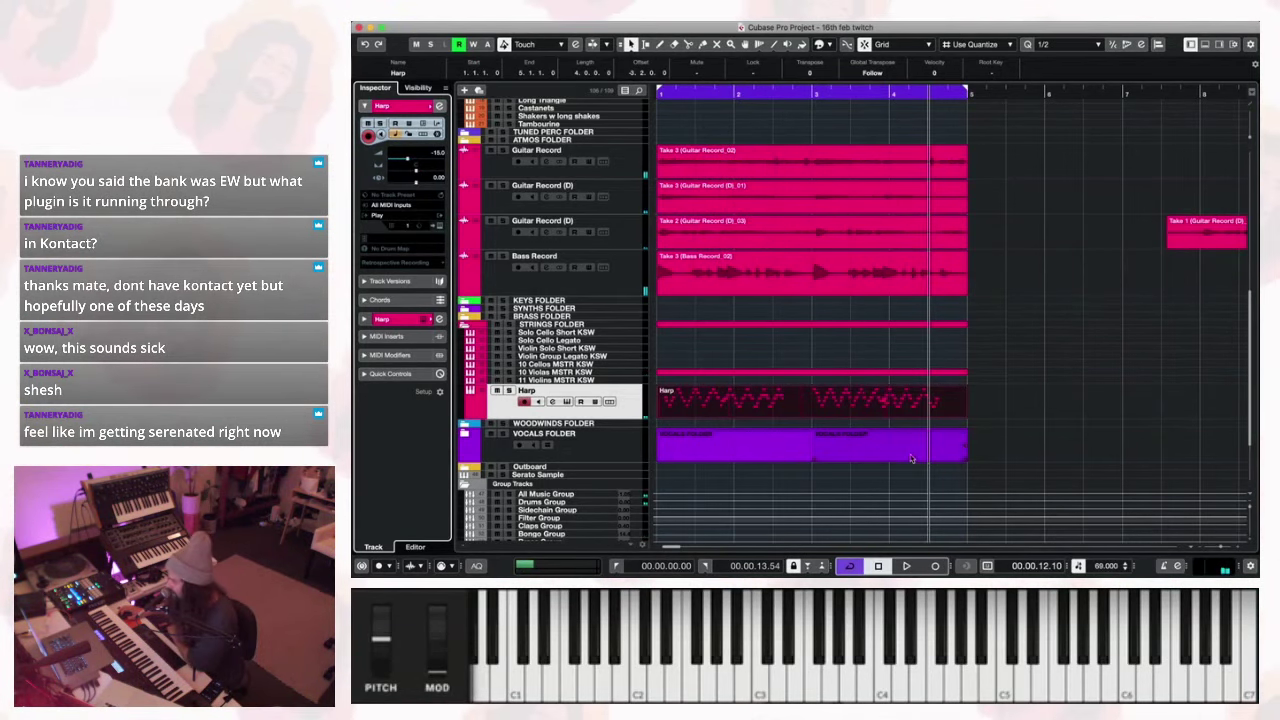
# Expand the VOCALS FOLDER and show the lanes of the Female Consonant BVS track.
pyautogui.click(636, 448)
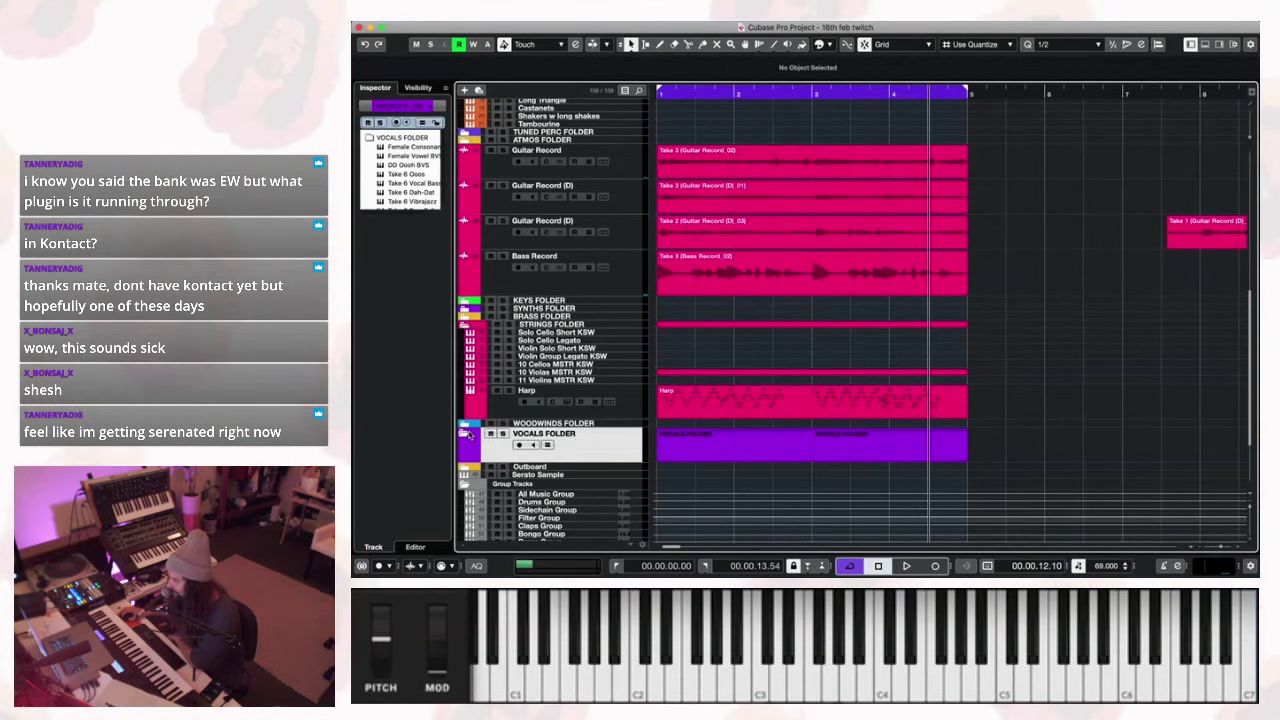
pyautogui.click(469, 435)
pyautogui.scroll(-2, 560, 400)
pyautogui.click(625, 395)
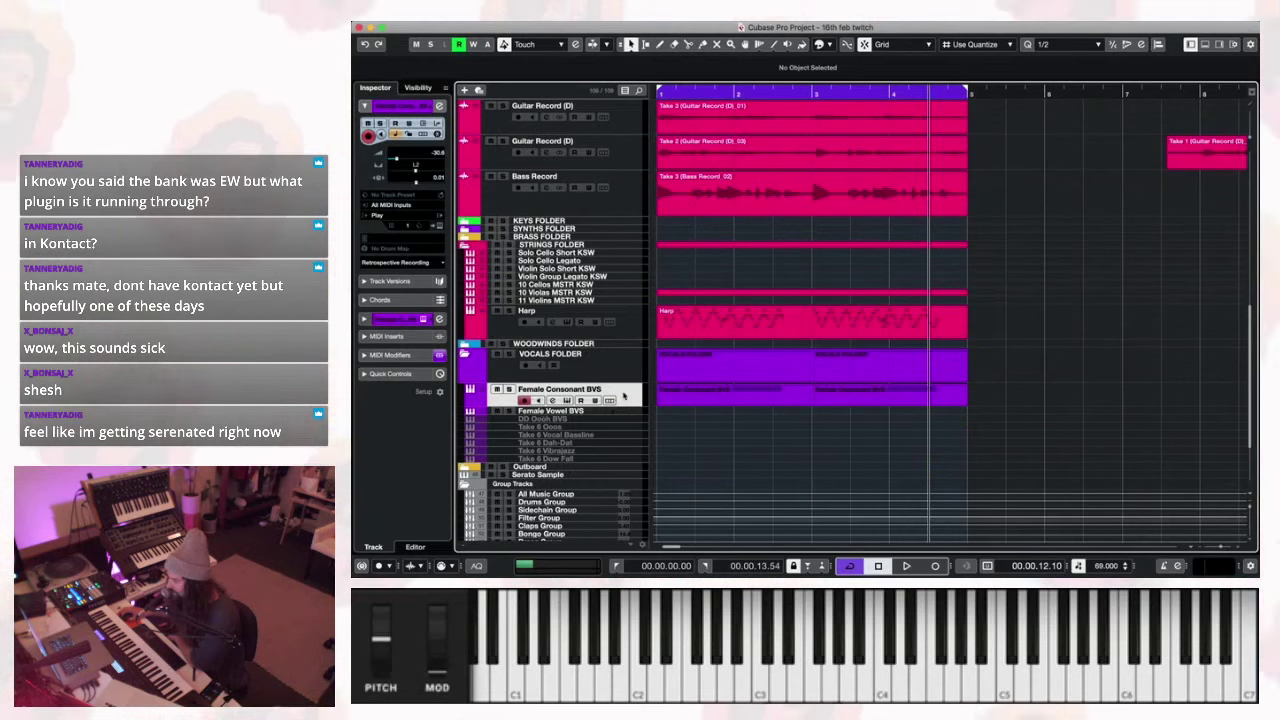
pyautogui.click(609, 400)
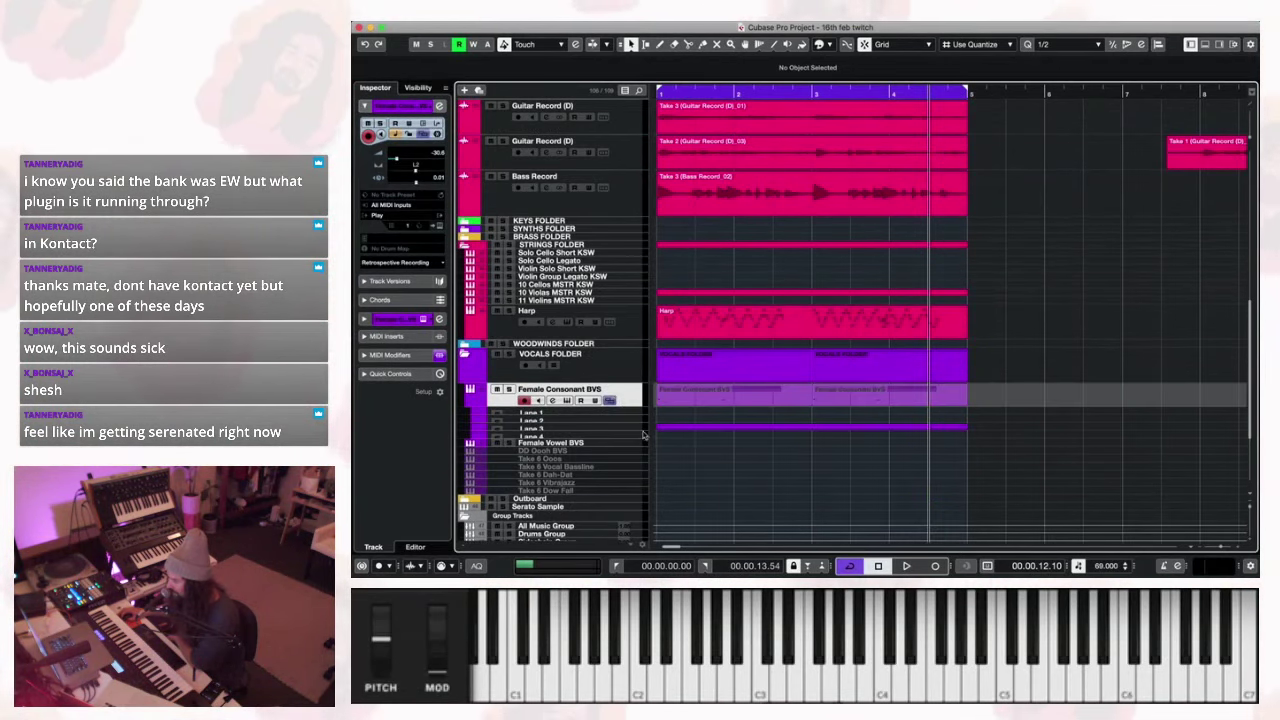
# Enlarge Lanes 2 and 3 of the Female Consonant BVS track and copy the first Lane 3 part onto Lane 2.
pyautogui.click(640, 429)
pyautogui.moveTo(714, 467); pyautogui.dragTo(700, 420)
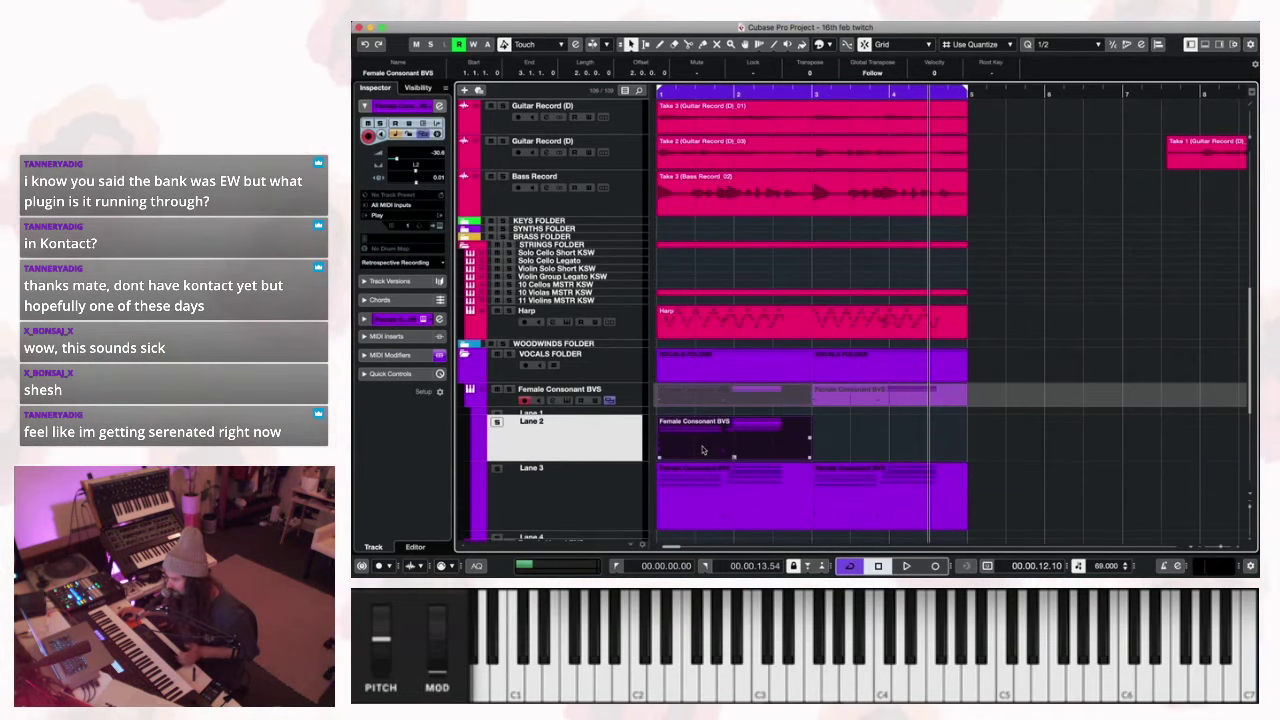
# Delete the chord notes from the first Female Consonant BVS part on Lane 3, keeping its low keyswitch notes, and close the editor.
pyautogui.doubleClick(714, 443)
pyautogui.click(661, 423)
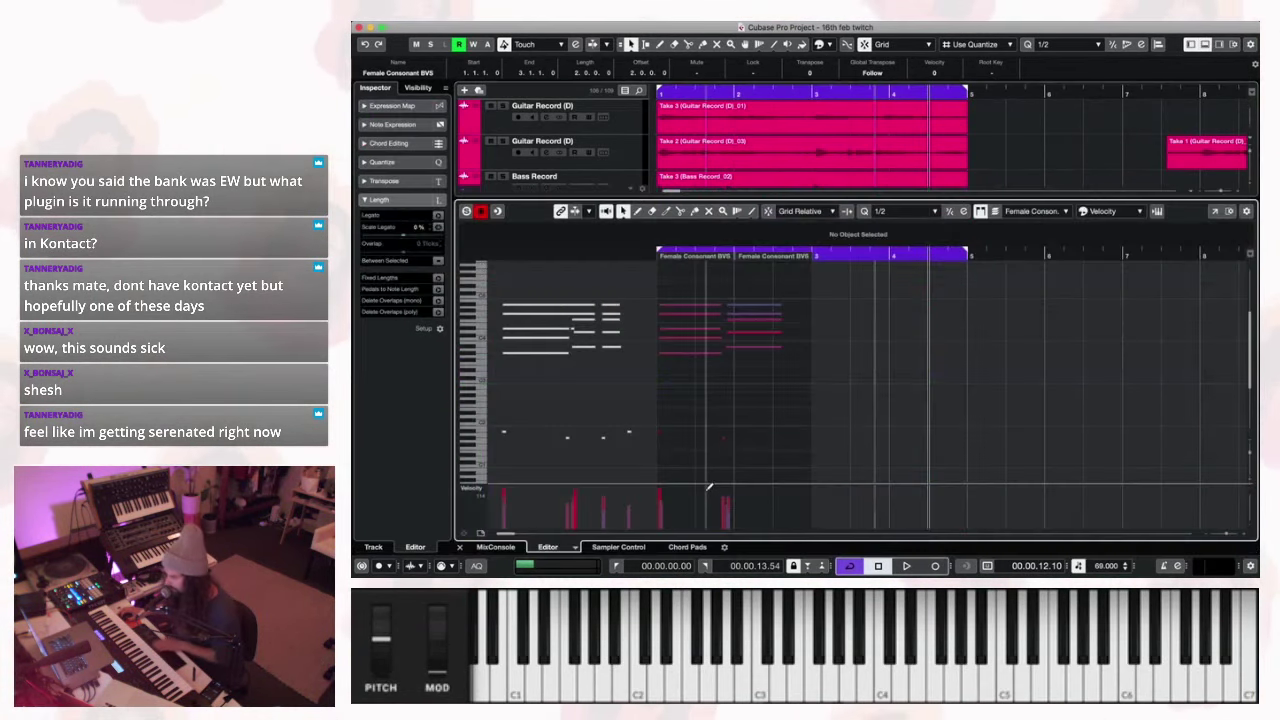
pyautogui.moveTo(802, 388); pyautogui.dragTo(667, 281)
pyautogui.press('Delete')
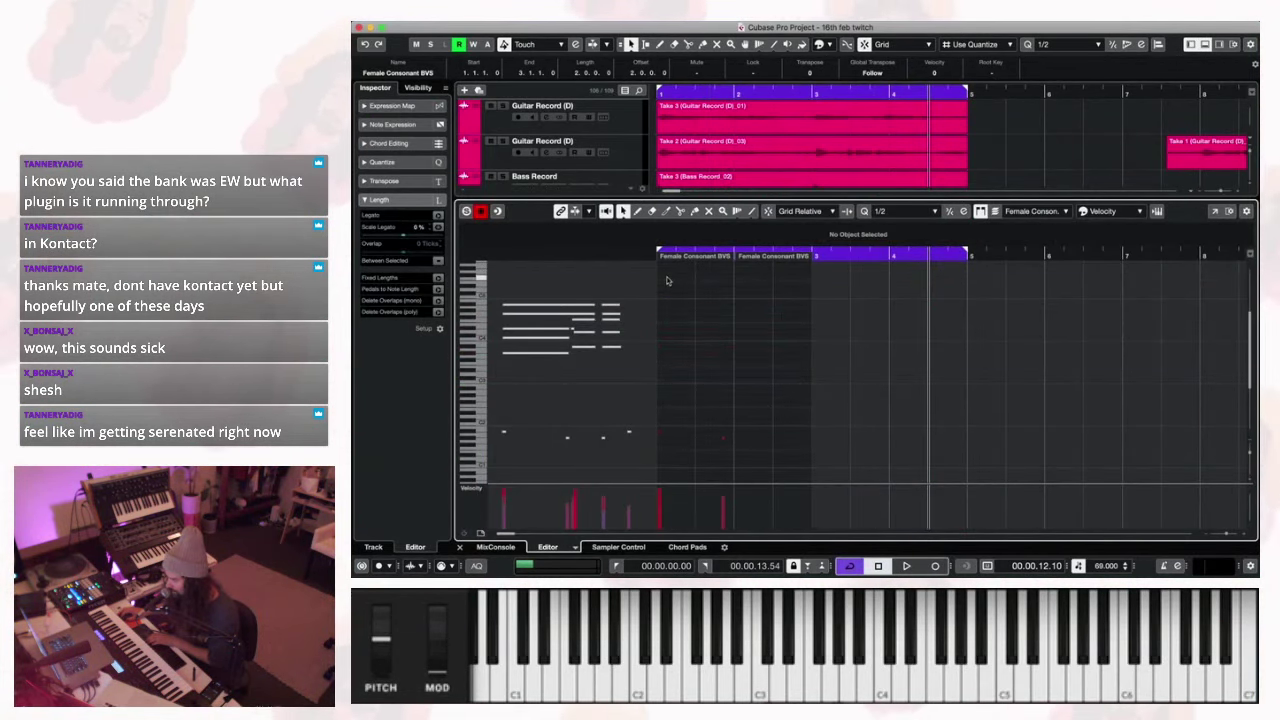
pyautogui.press('super+e')
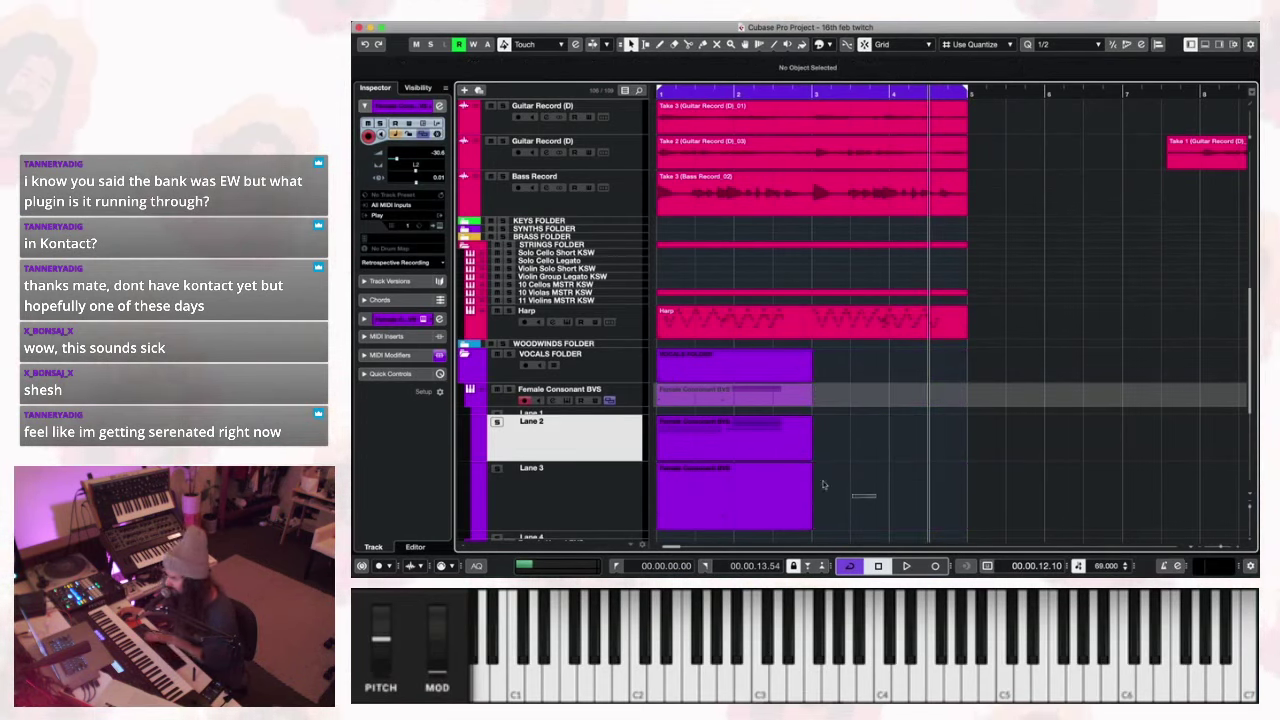
# Duplicate the first Female Consonant BVS parts on Lanes 2 and 3 so they repeat from bar 3.
pyautogui.moveTo(788, 456); pyautogui.dragTo(772, 459)
pyautogui.press('super+d')
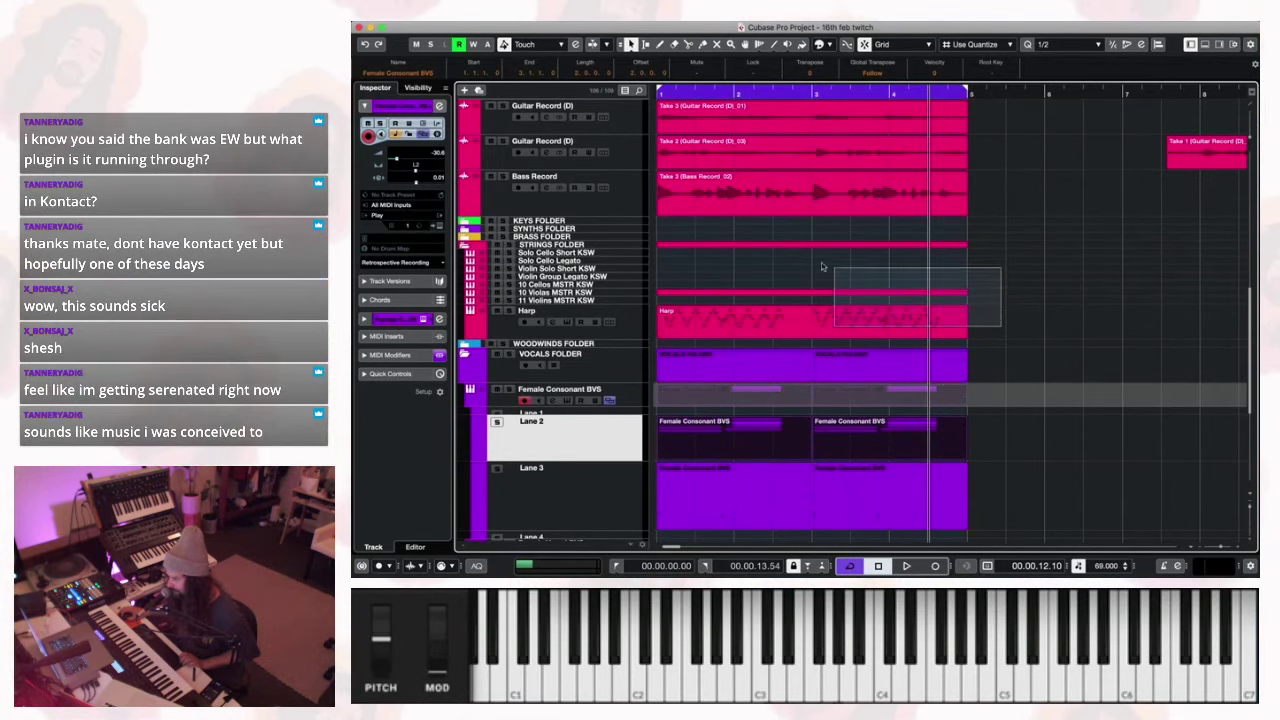
# Select the guitar, bass, strings and harp events together with the Lane 2 vocal parts, leaving the drums, percussion and Lane 3 unselected.
pyautogui.scroll(10, 740, 340)
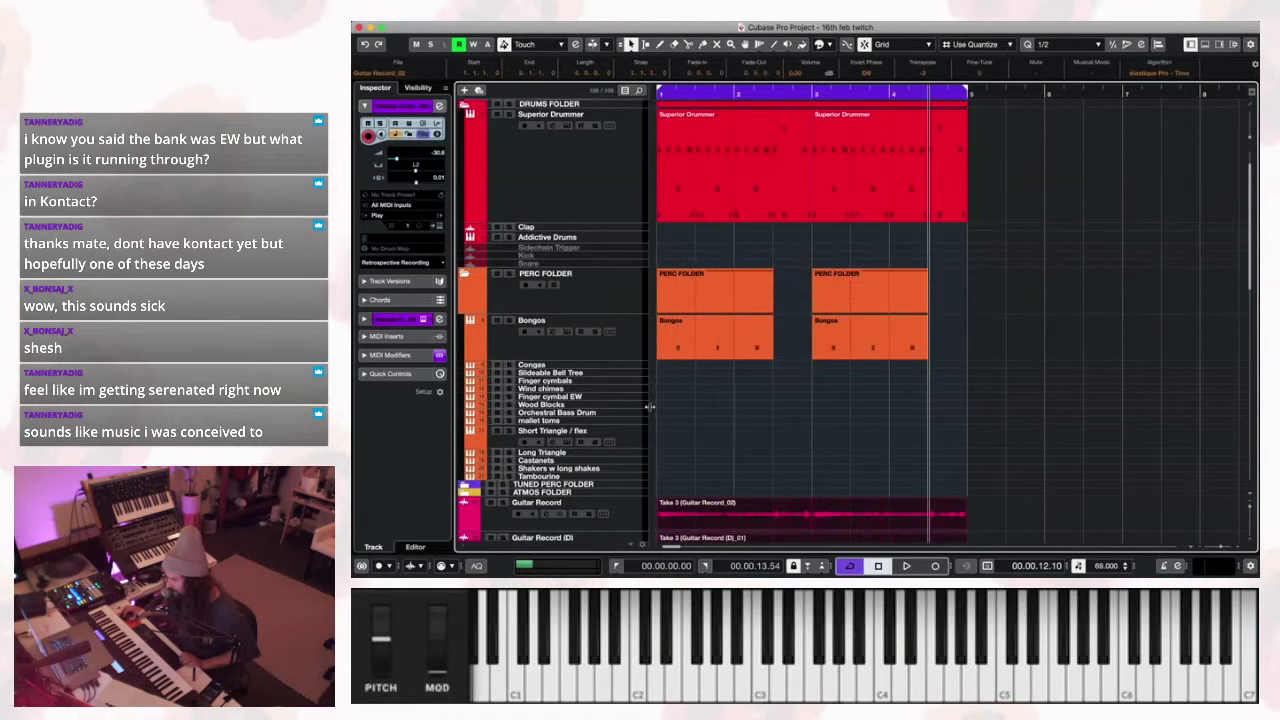
pyautogui.moveTo(932, 318); pyautogui.dragTo(800, 420)
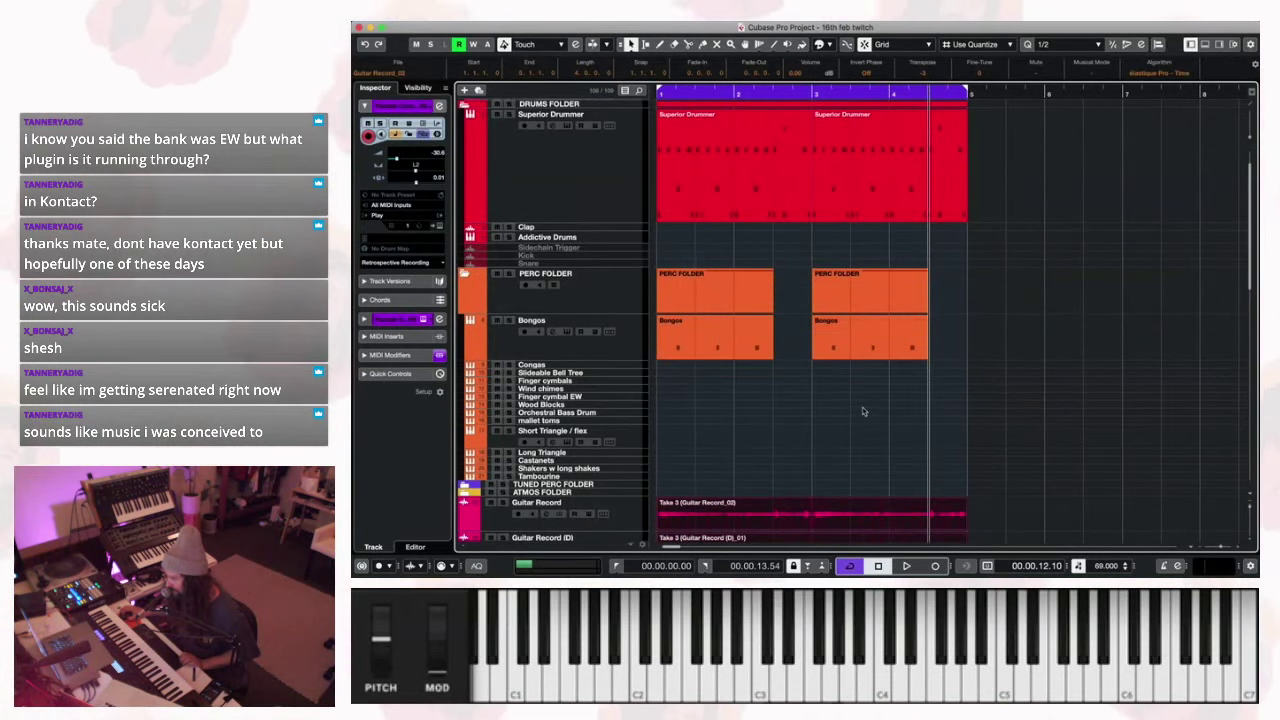
pyautogui.scroll(-15, 863, 410)
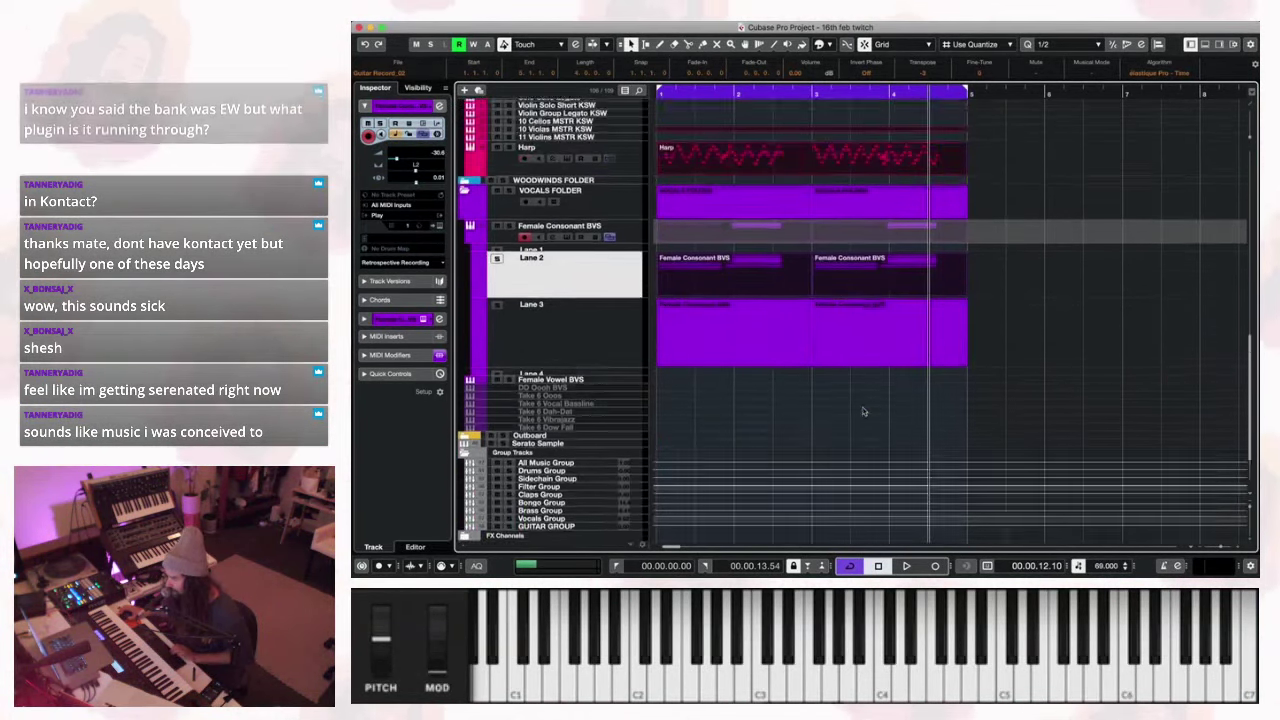
pyautogui.scroll(2, 863, 410)
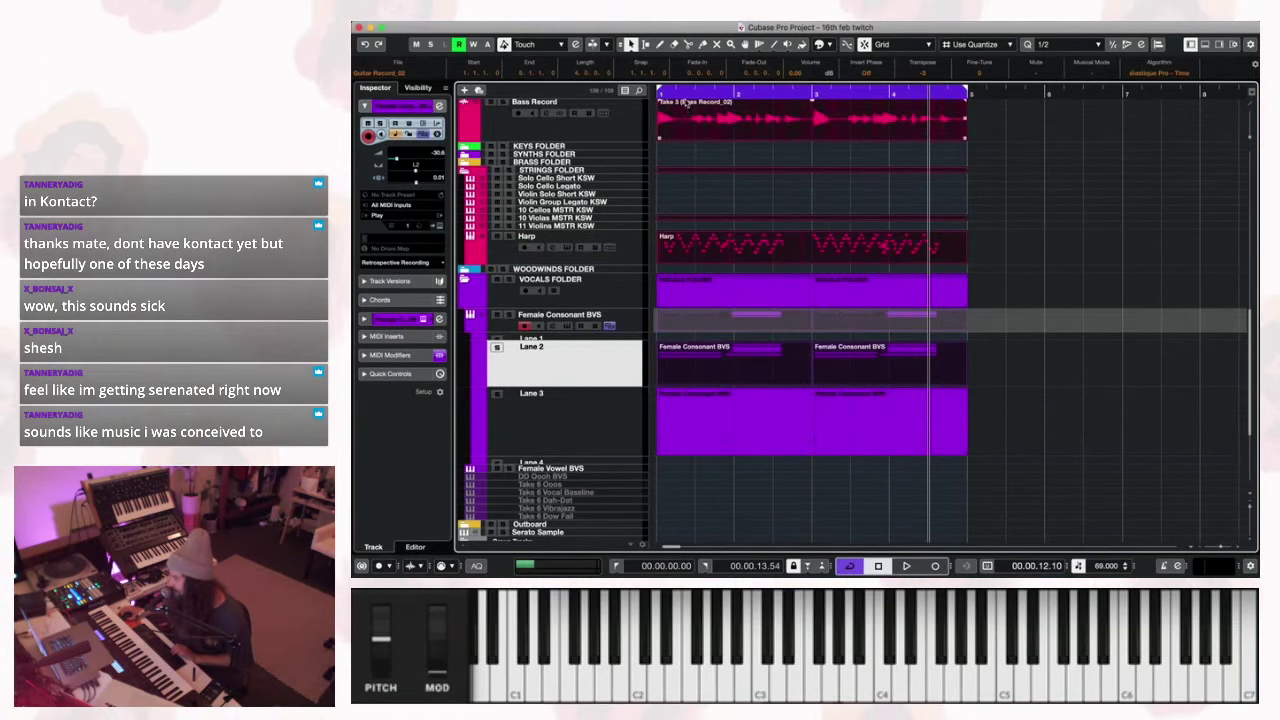
# Audition different transpositions of the selected events while playing the loop, including -1, and leave Transpose at -2.
pyautogui.press('Home')
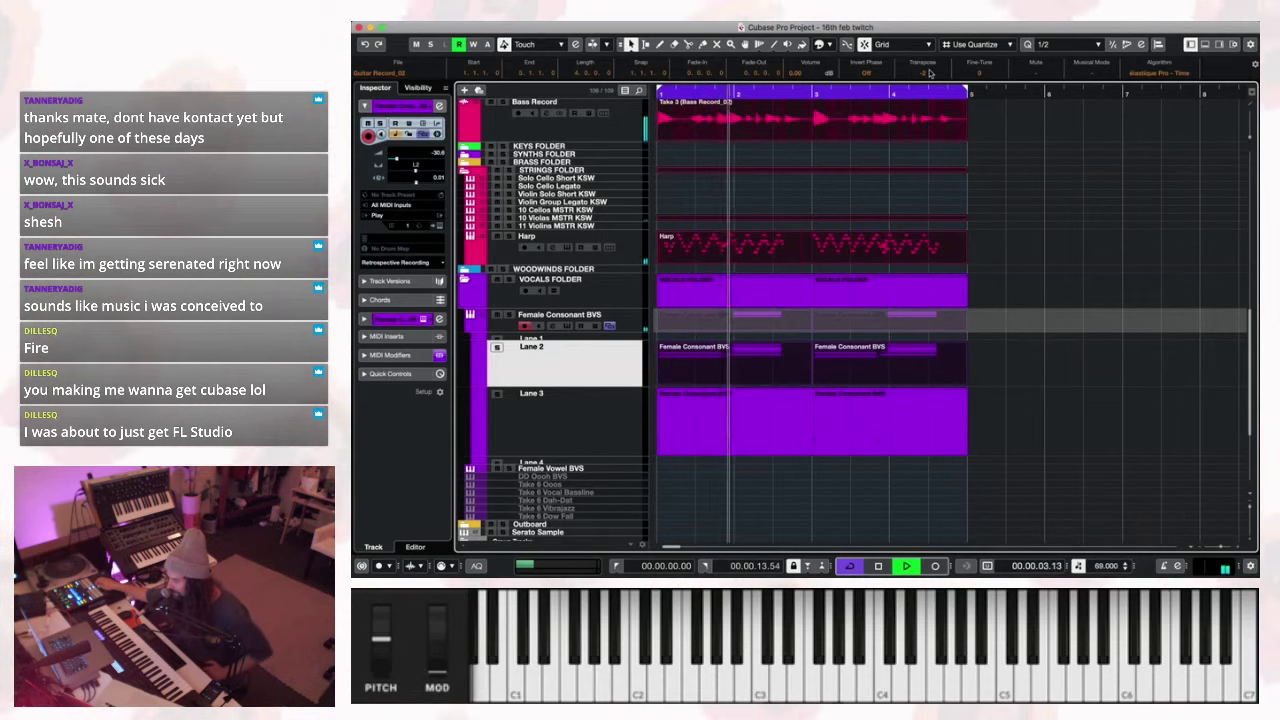
pyautogui.press('space')
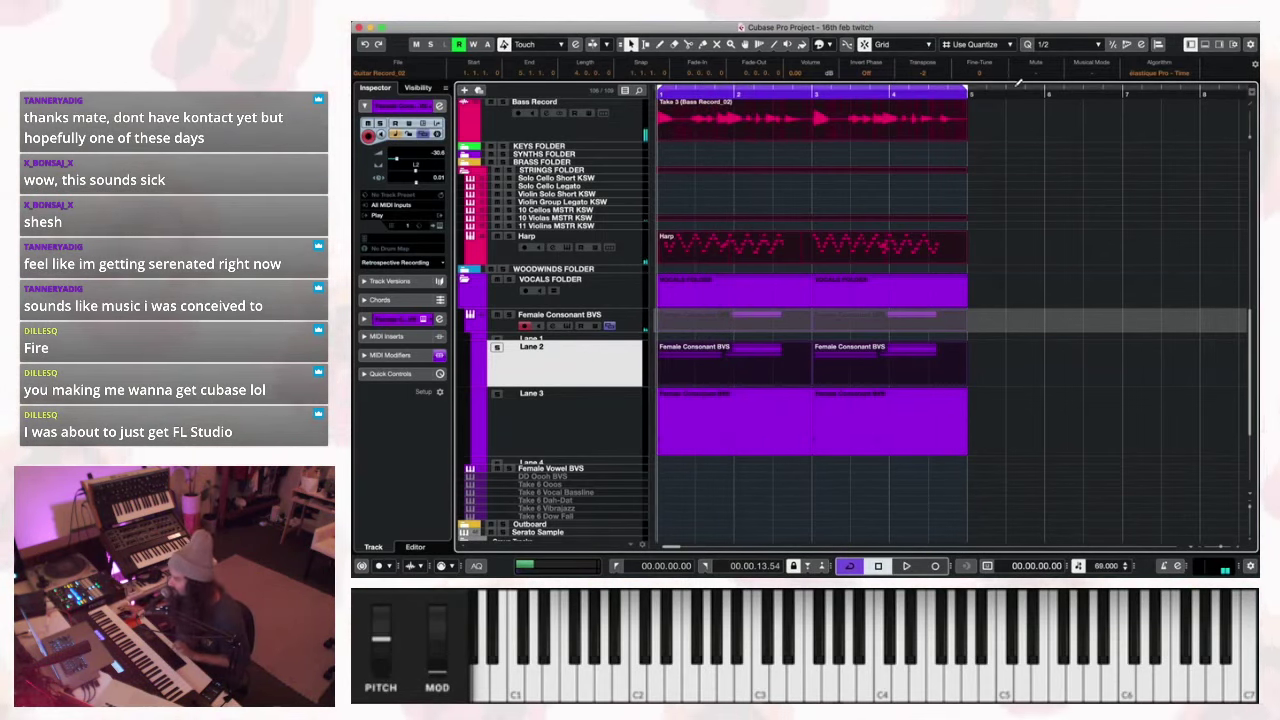
pyautogui.press('space')
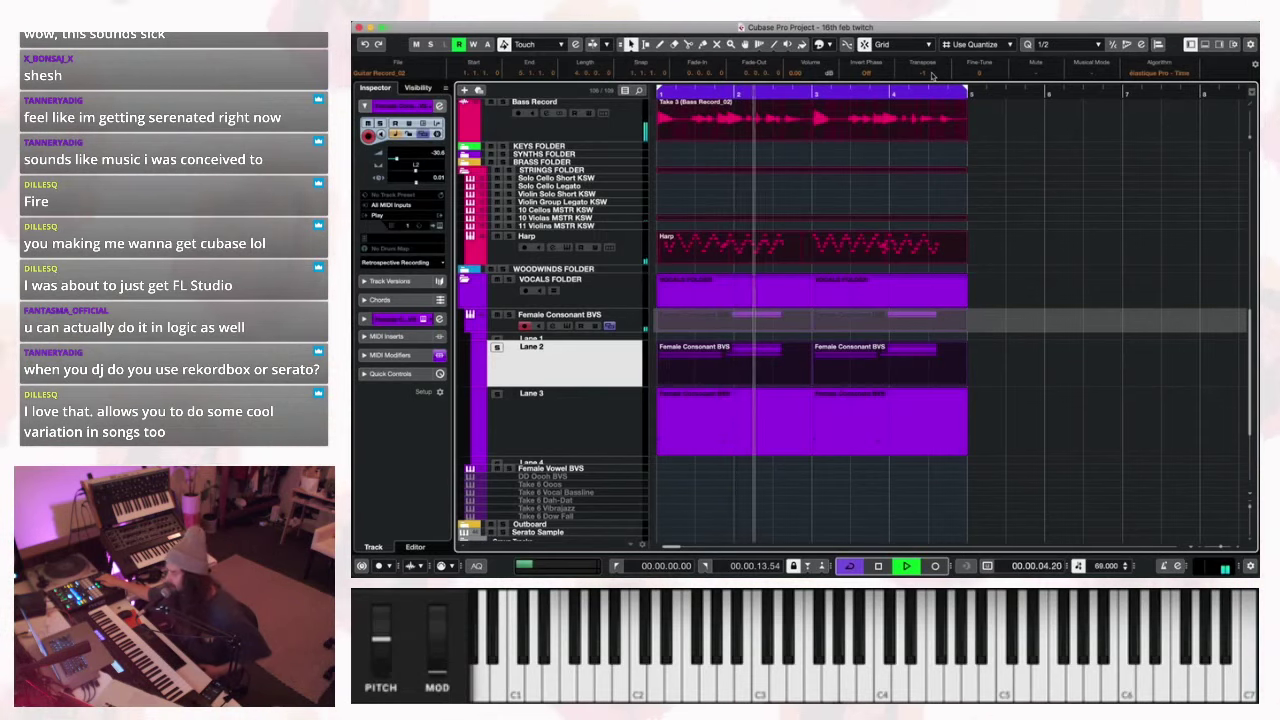
pyautogui.press('space')
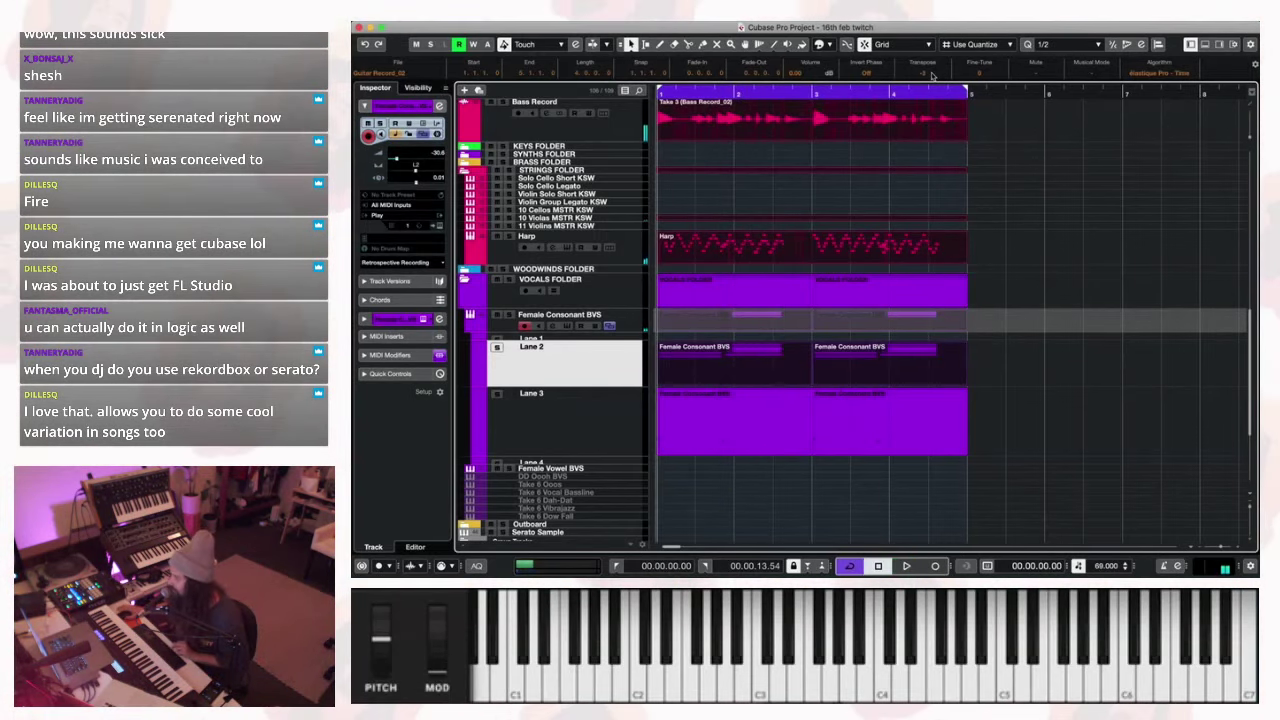
pyautogui.press('space')
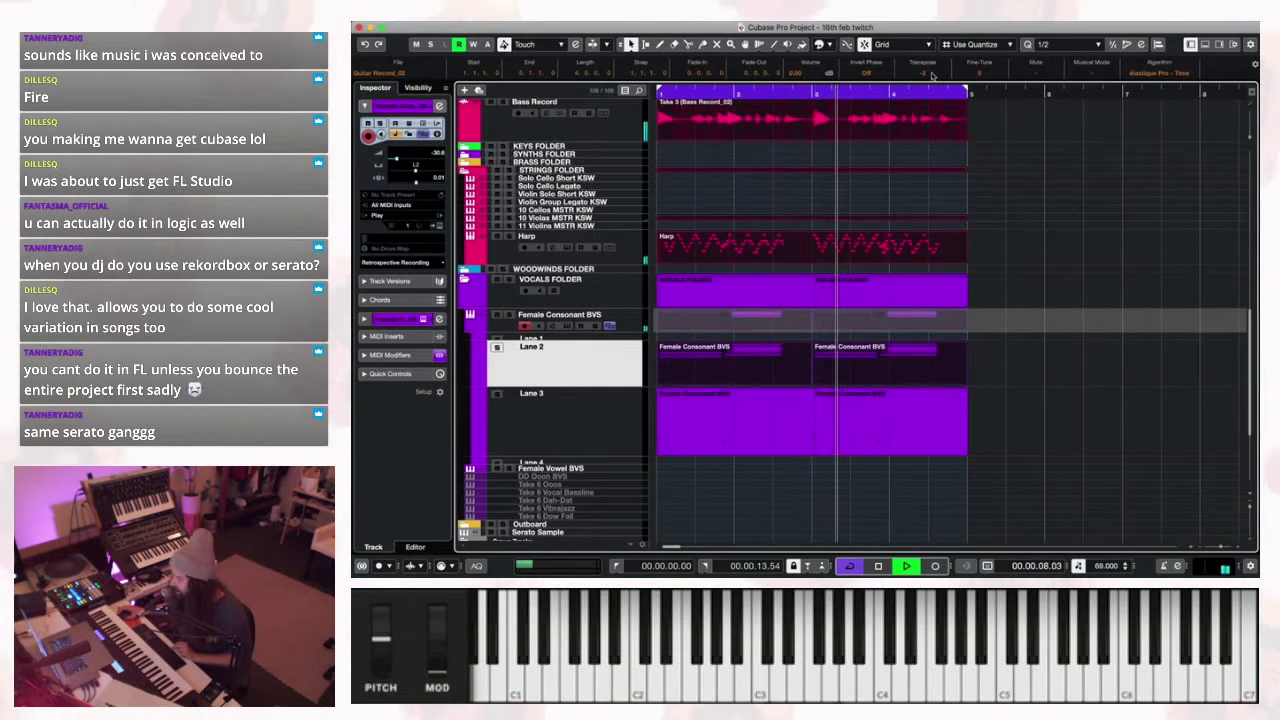
pyautogui.press('space')
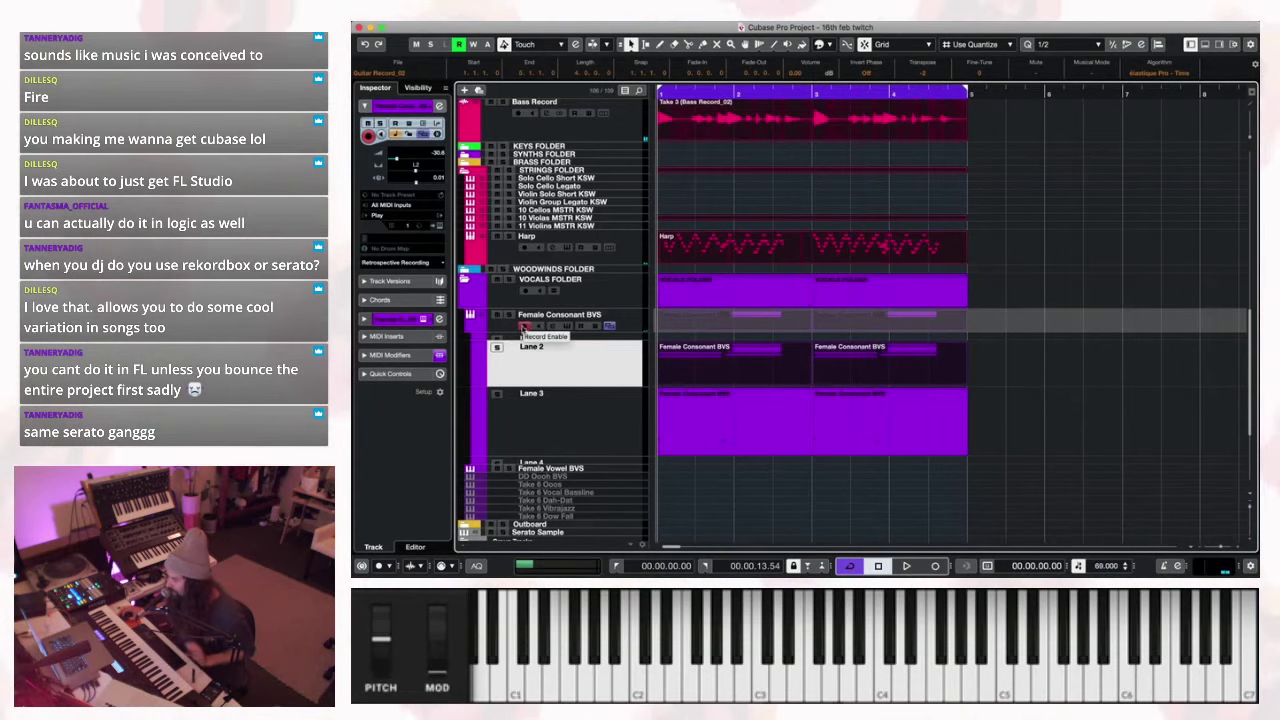
pyautogui.scroll(10, 783, 272)
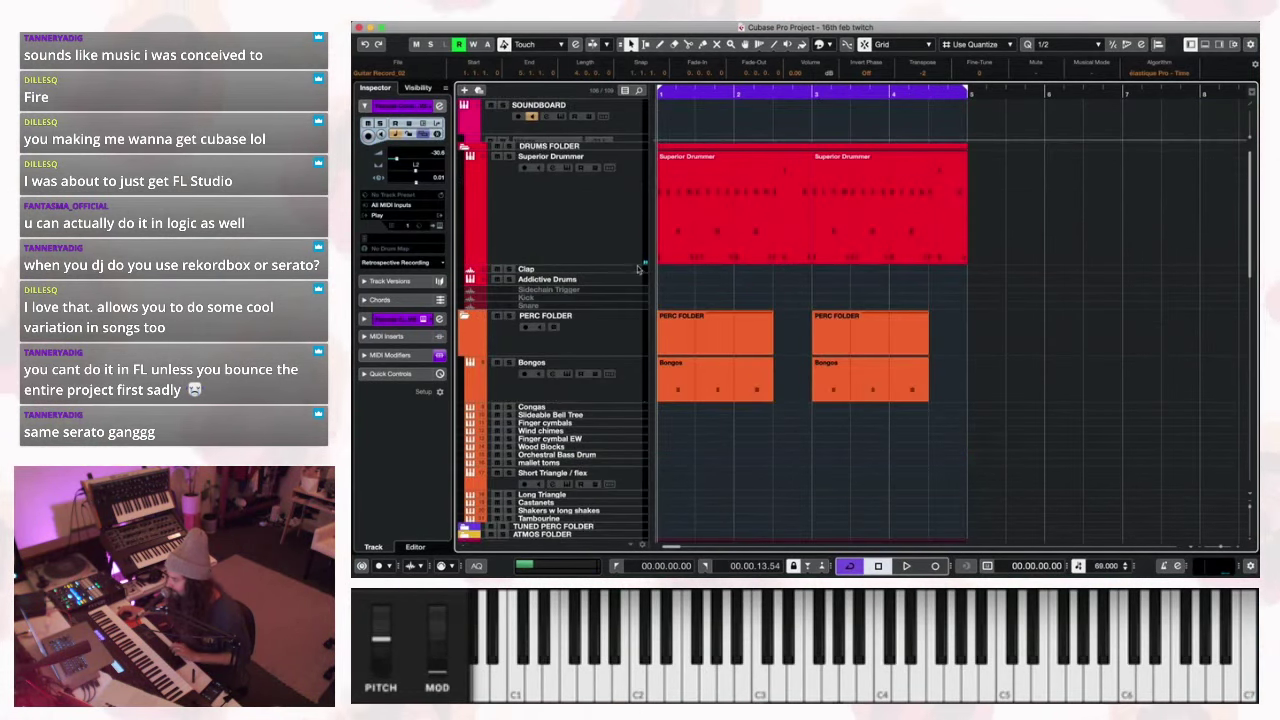
# Enlarge the Clap track and activate the Claps Group inserts TSAR-1 Reverb, Ozone 9 Exciter, Kramer PIE Stereo and VPS Philta XL, leaving EchoBoyJr off.
pyautogui.click(636, 270)
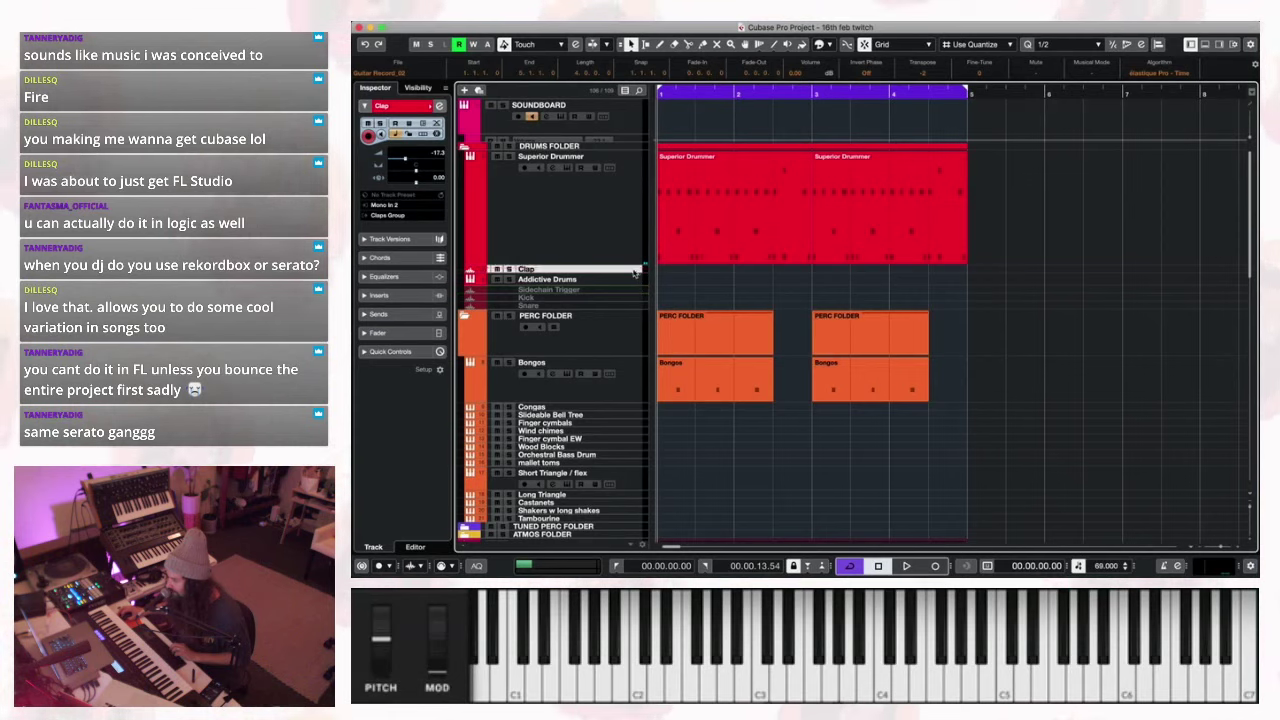
pyautogui.moveTo(634, 271); pyautogui.dragTo(637, 305)
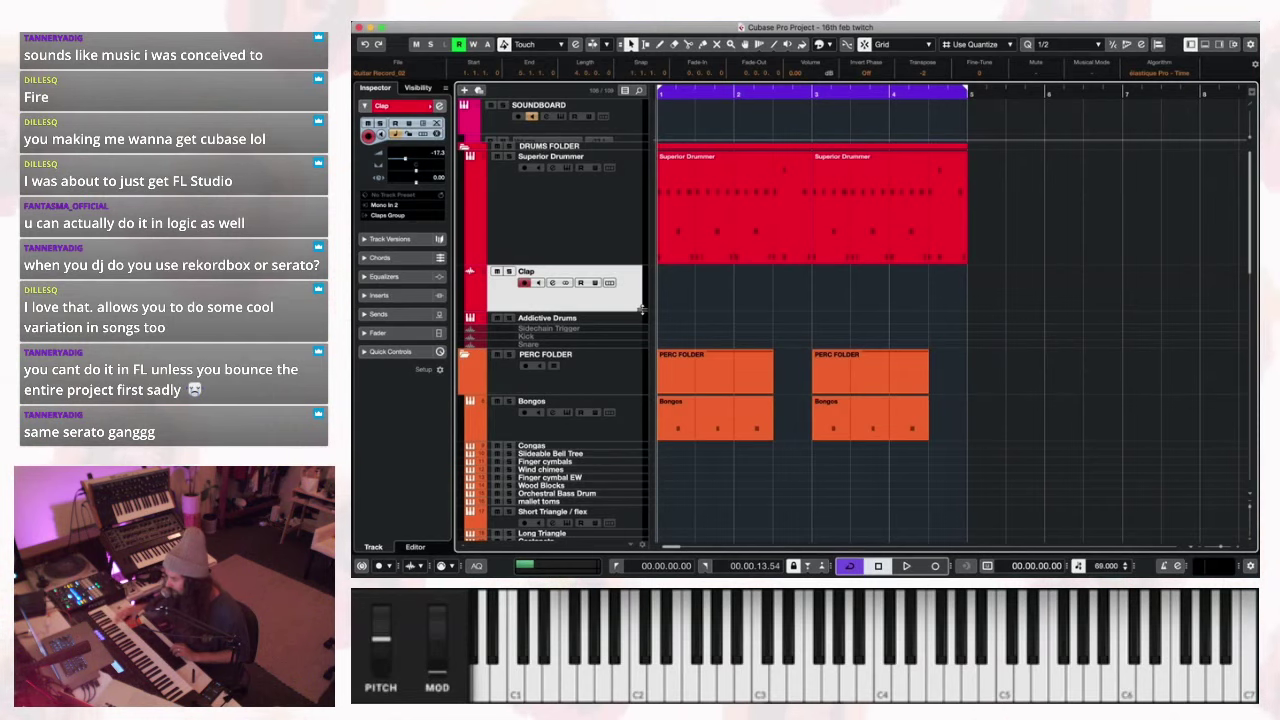
pyautogui.scroll(-15, 672, 382)
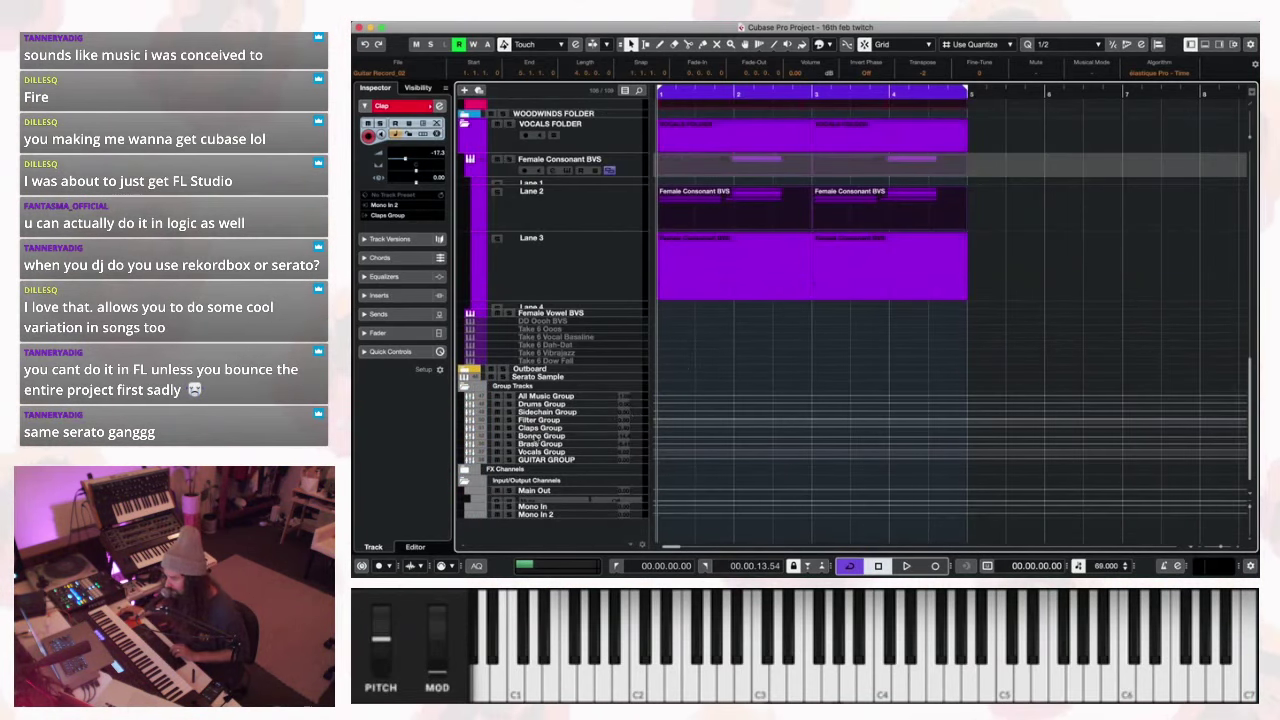
pyautogui.click(540, 428)
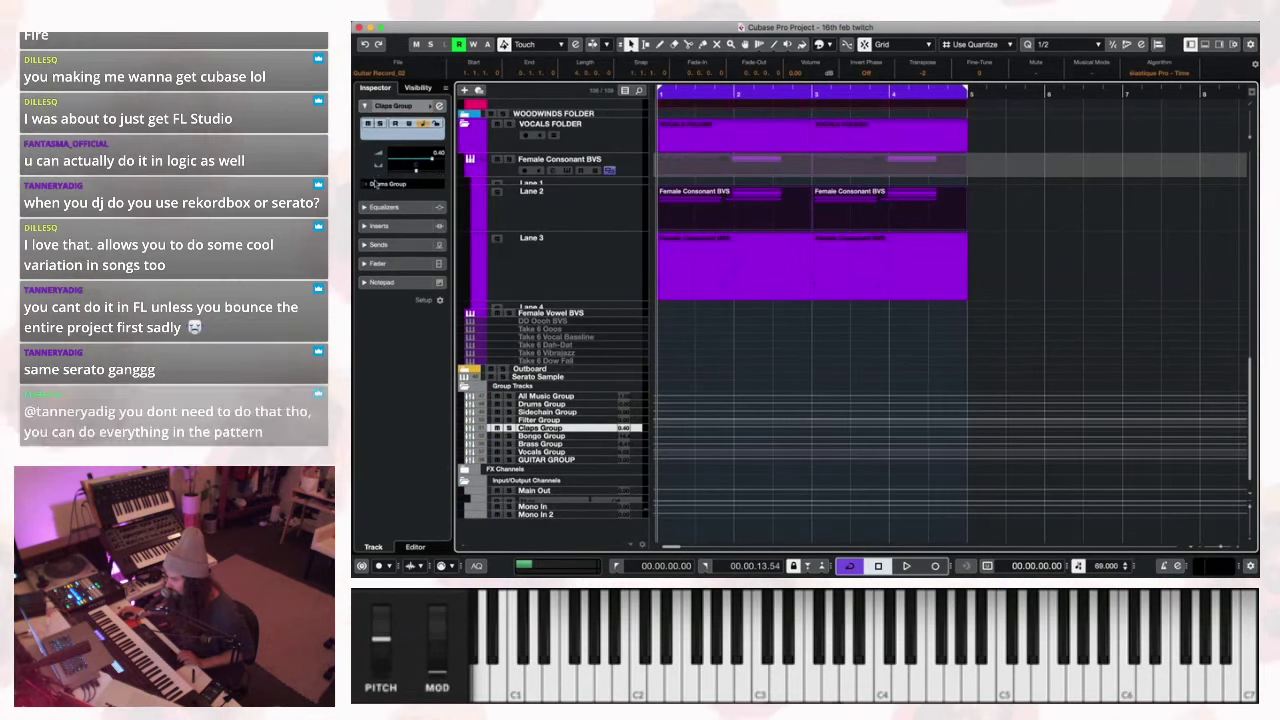
pyautogui.click(438, 106)
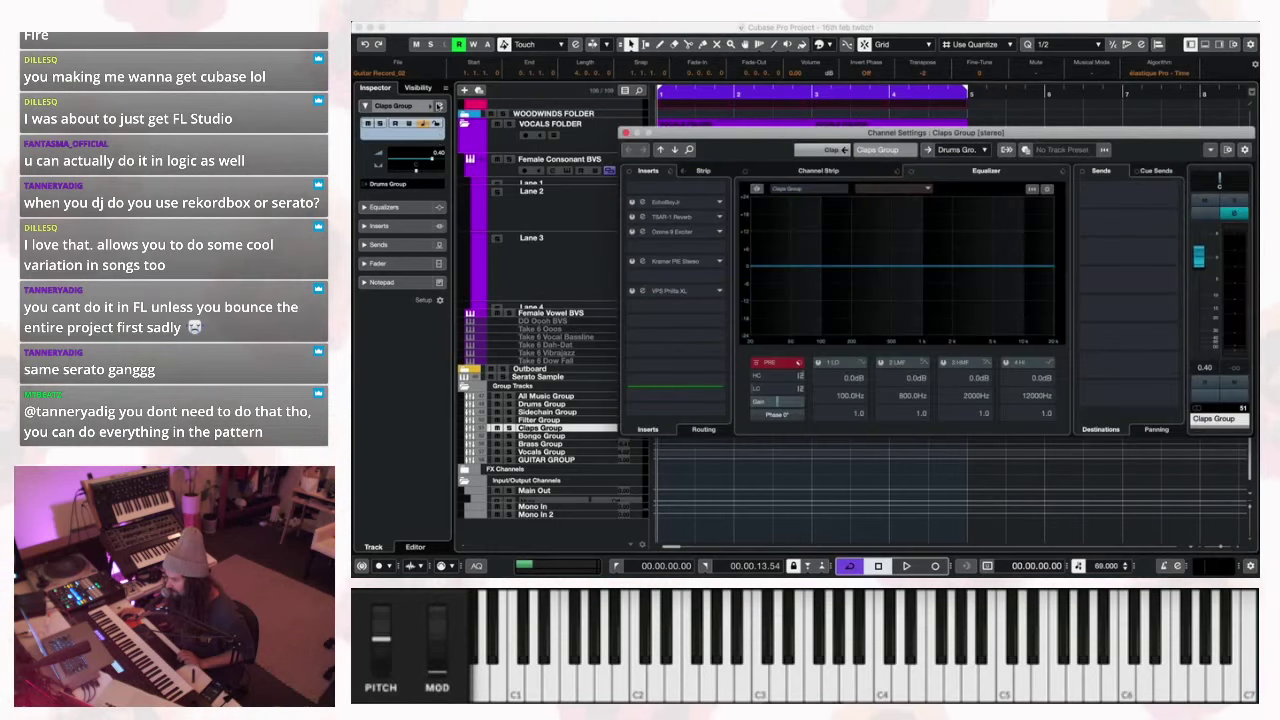
pyautogui.click(632, 217)
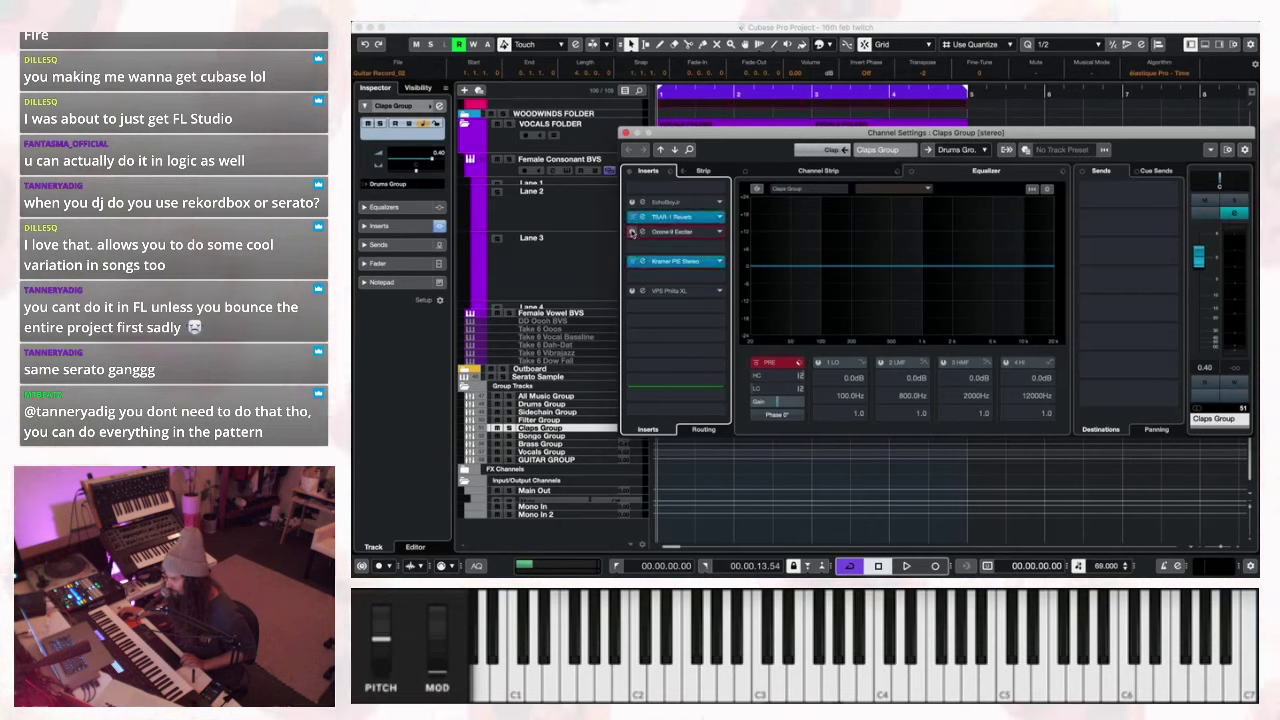
pyautogui.click(632, 232)
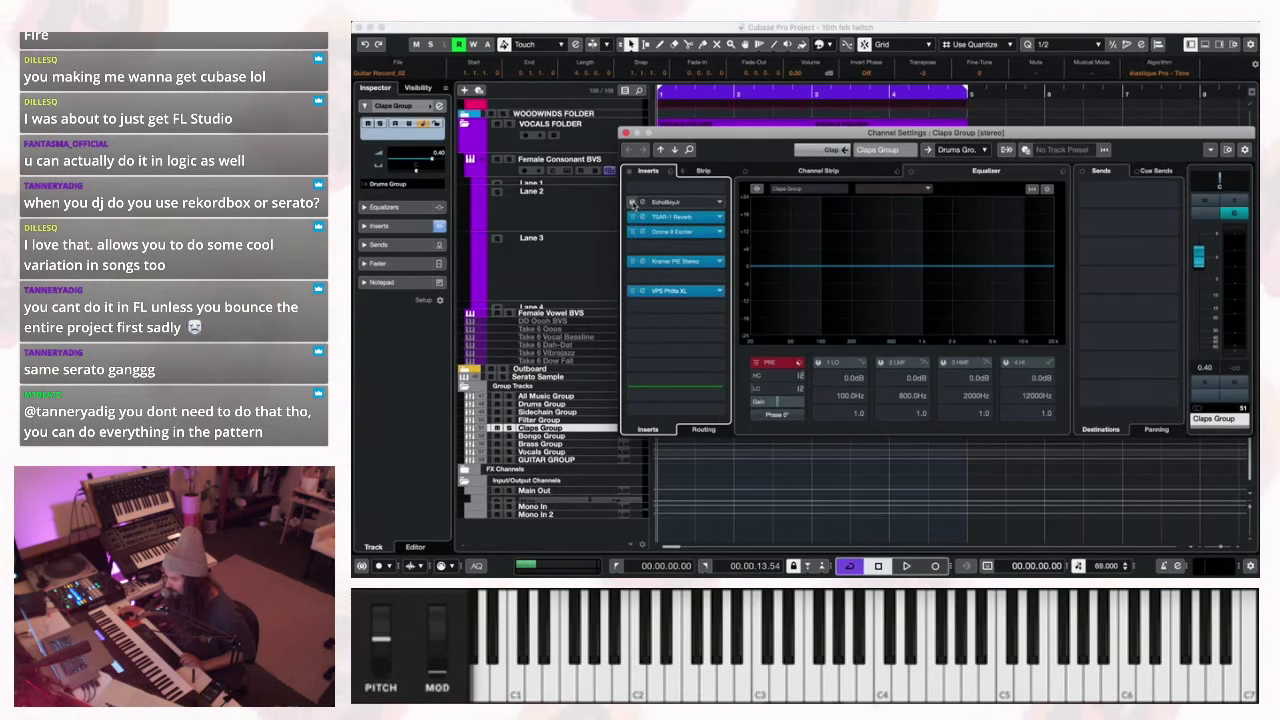
pyautogui.click(624, 133)
# Audition the loop, select the Clap track and record a clap take across the four bars.
pyautogui.scroll(10, 620, 280)
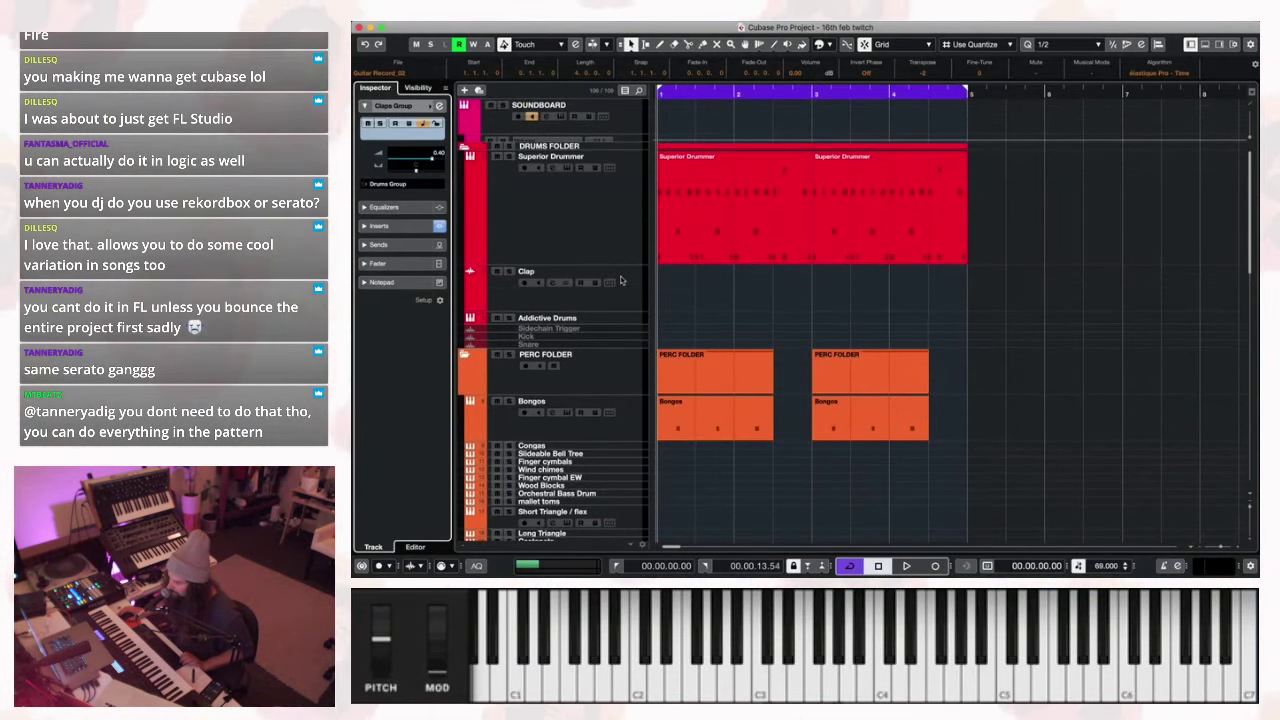
pyautogui.press('space')
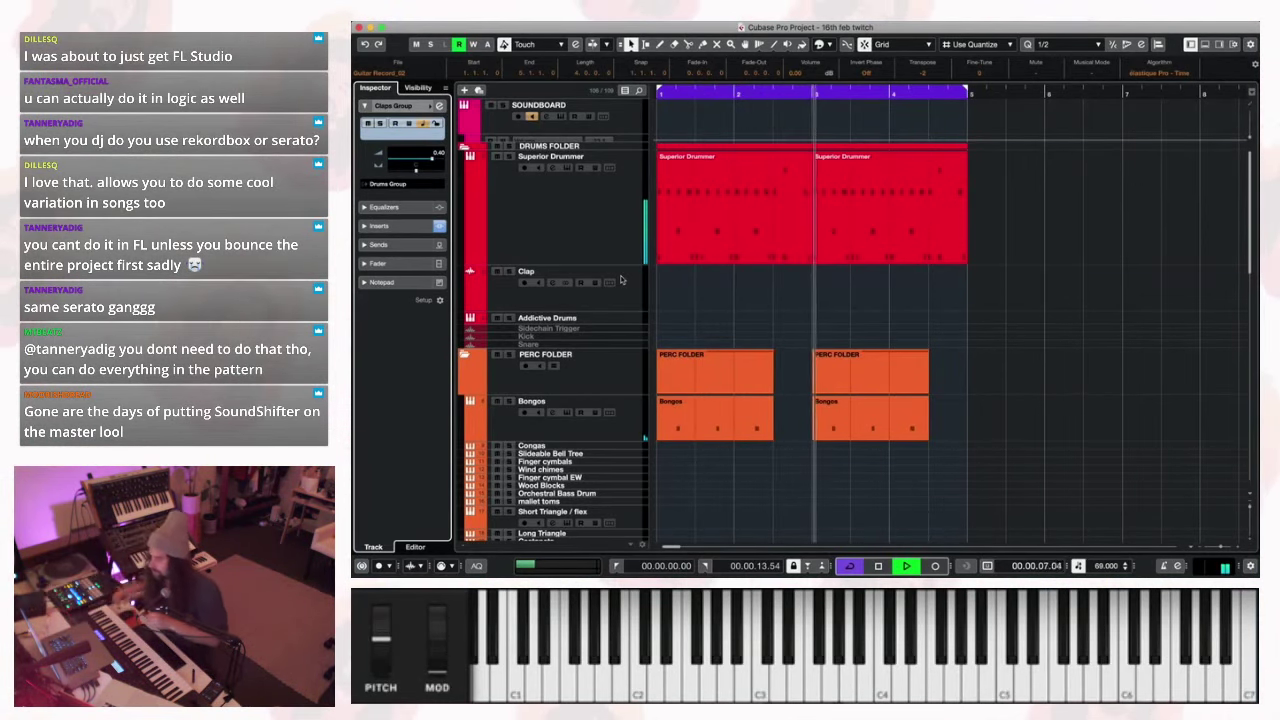
pyautogui.click(613, 306)
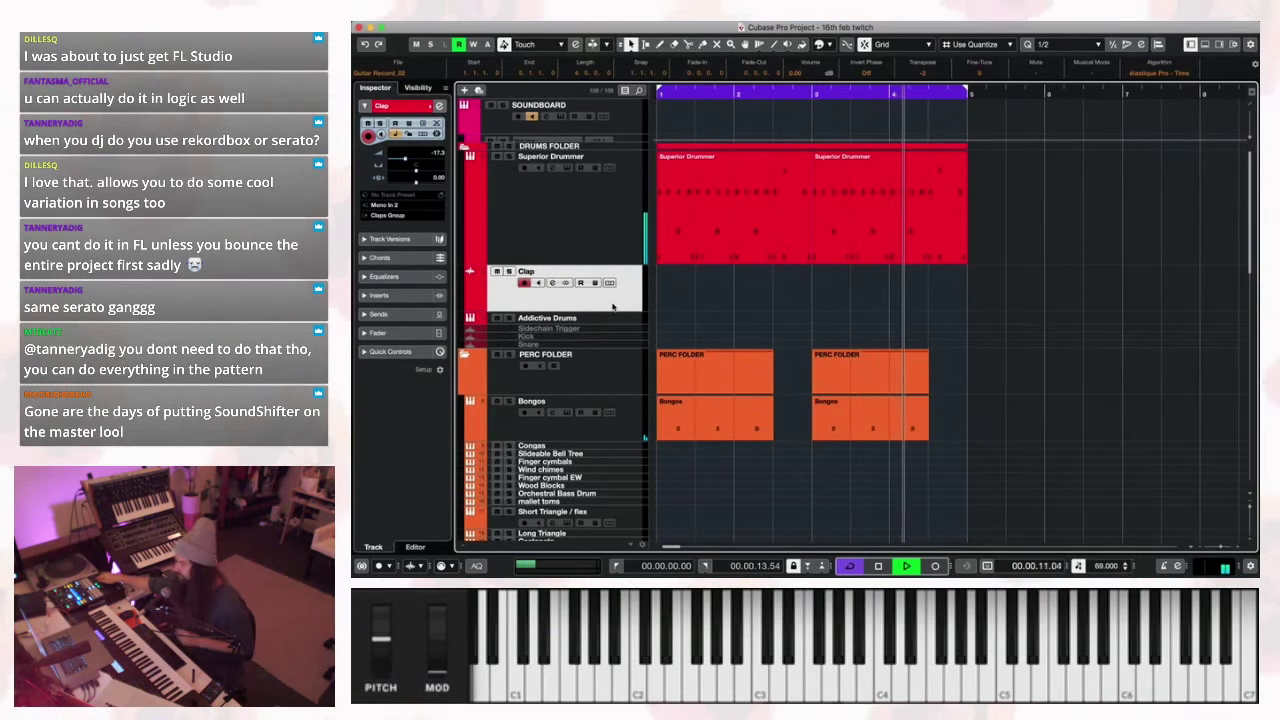
pyautogui.press('space')
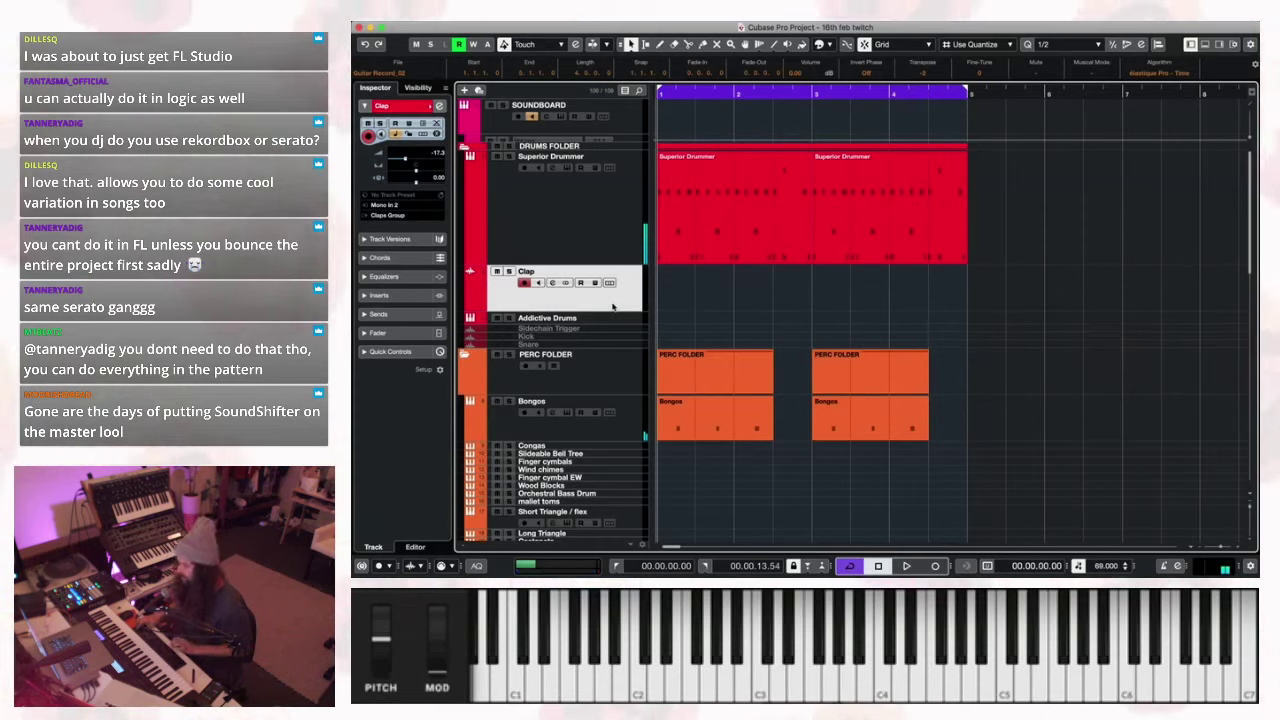
pyautogui.press('KP_Multiply')
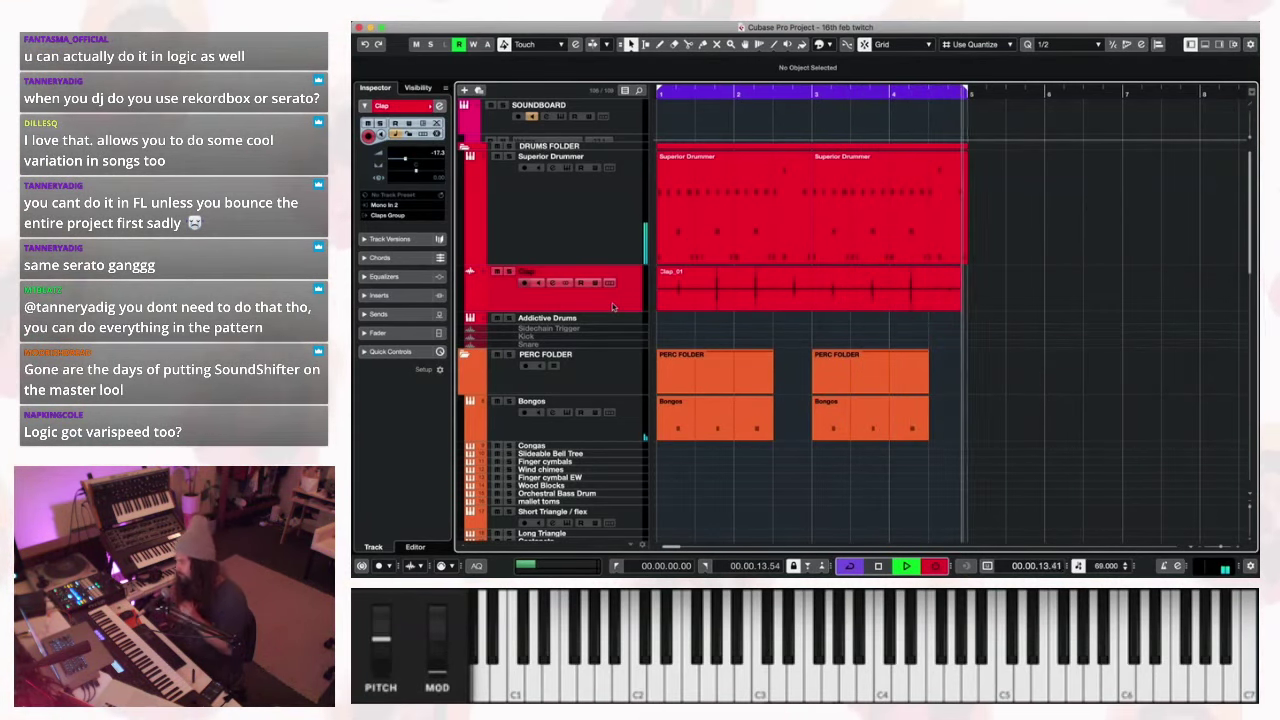
pyautogui.press('space')
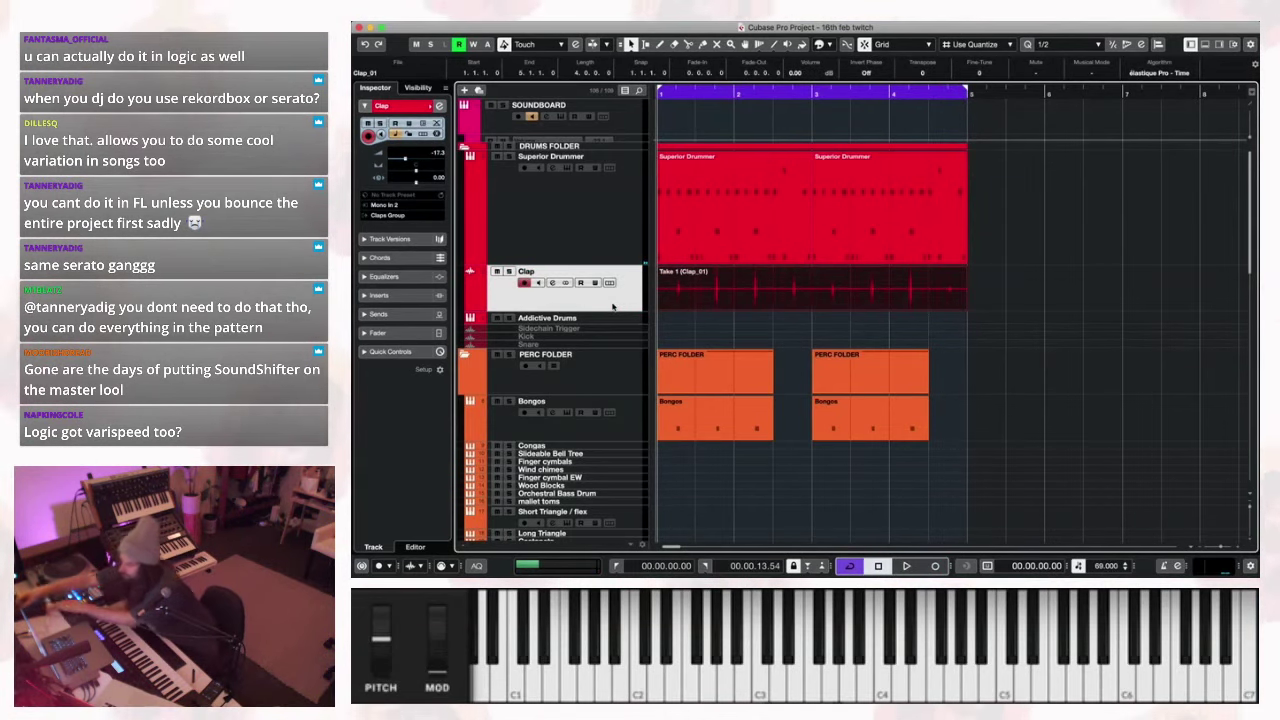
# Duplicate the Clap track, mute the original and record a second clap take on the copy.
pyautogui.rightClick(613, 306)
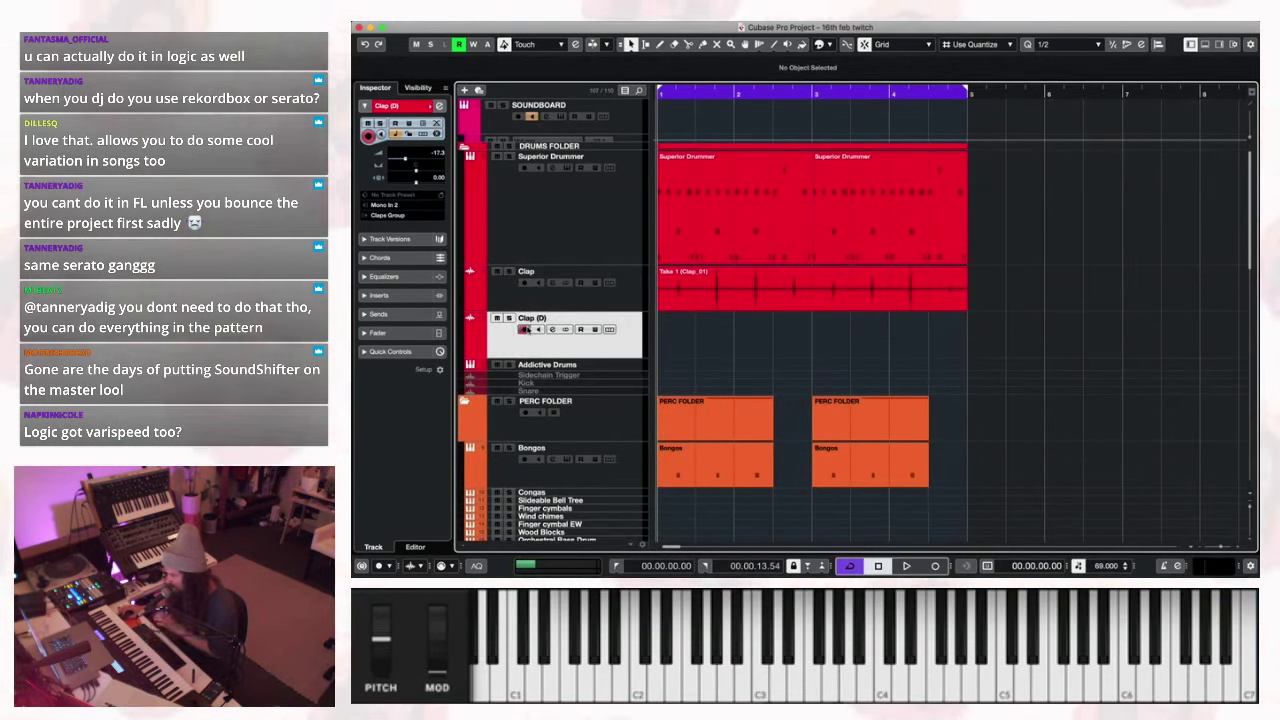
pyautogui.click(526, 330)
pyautogui.press('KP_Multiply')
pyautogui.press('space')
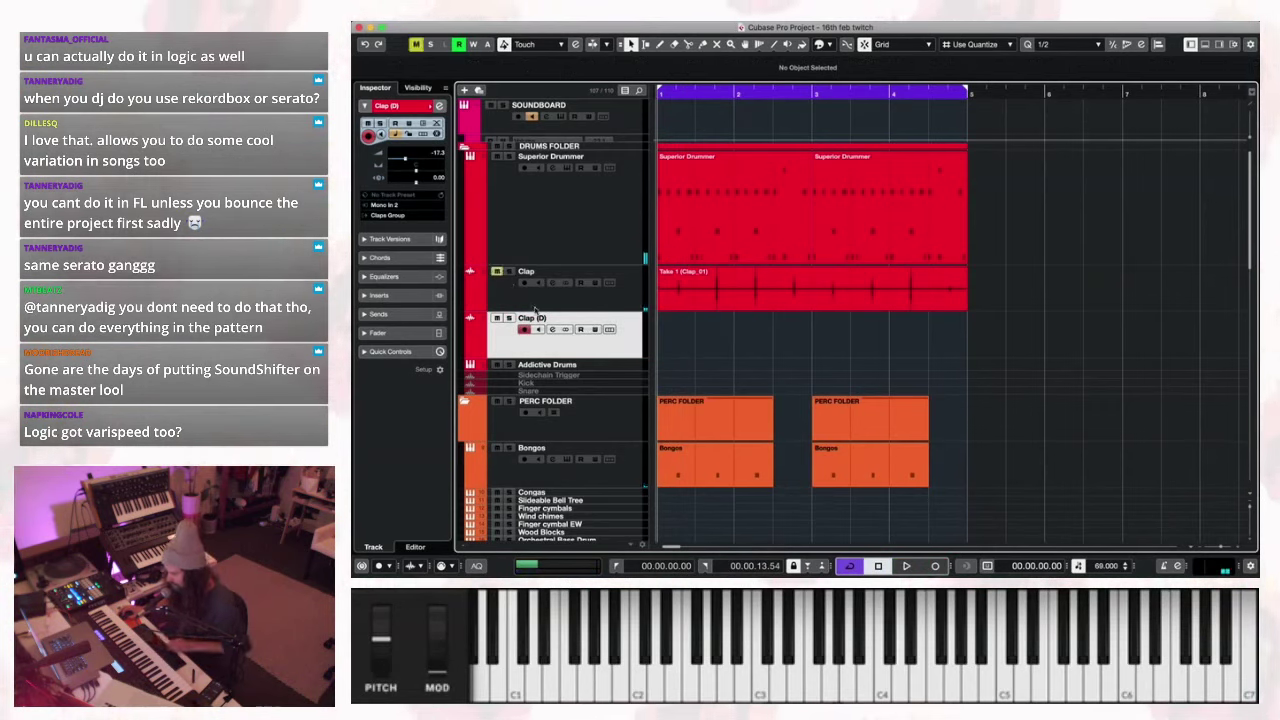
pyautogui.press('KP_Multiply')
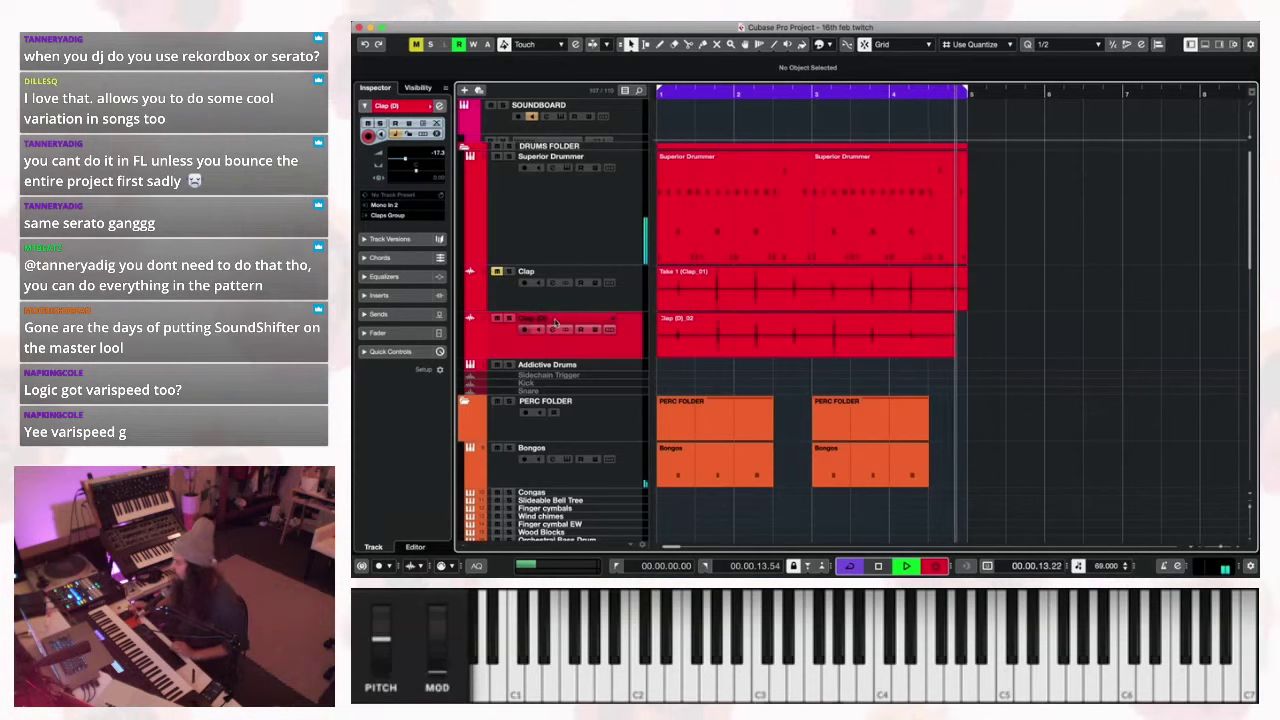
pyautogui.press('space')
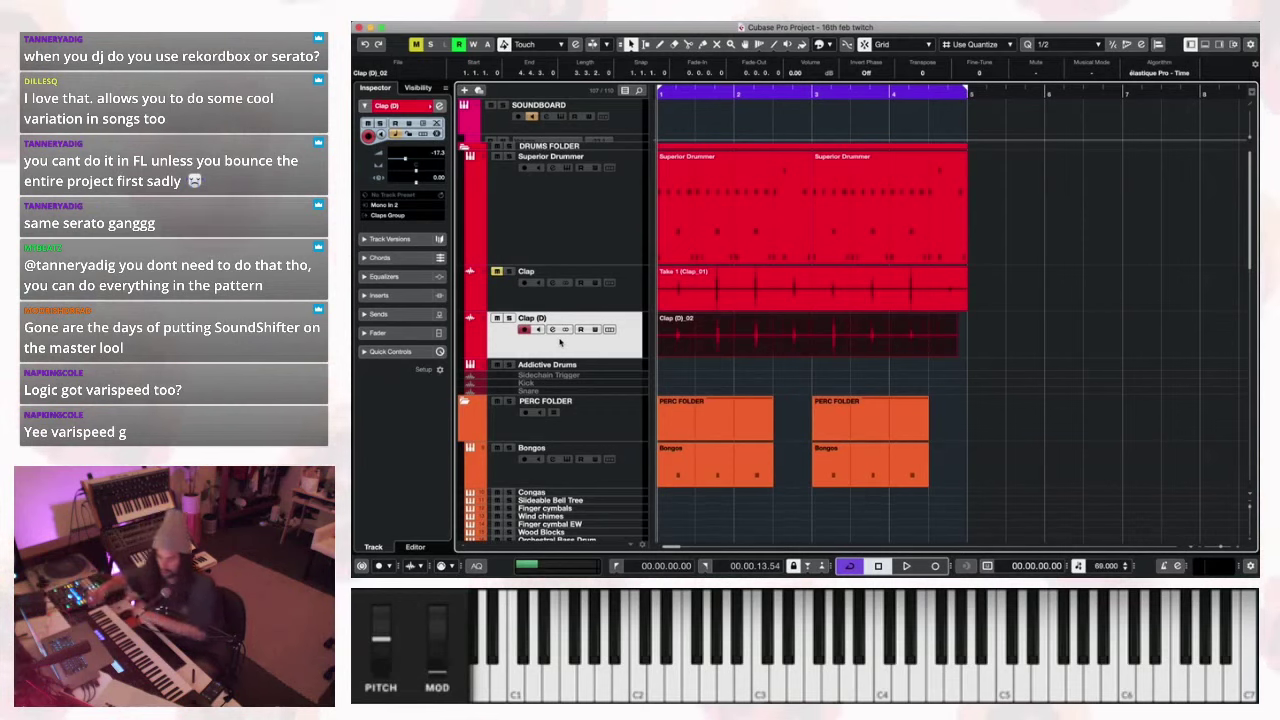
# Play back the second clap take and lower the Clap (D) track's volume to about -33.5 dB.
pyautogui.press('space')
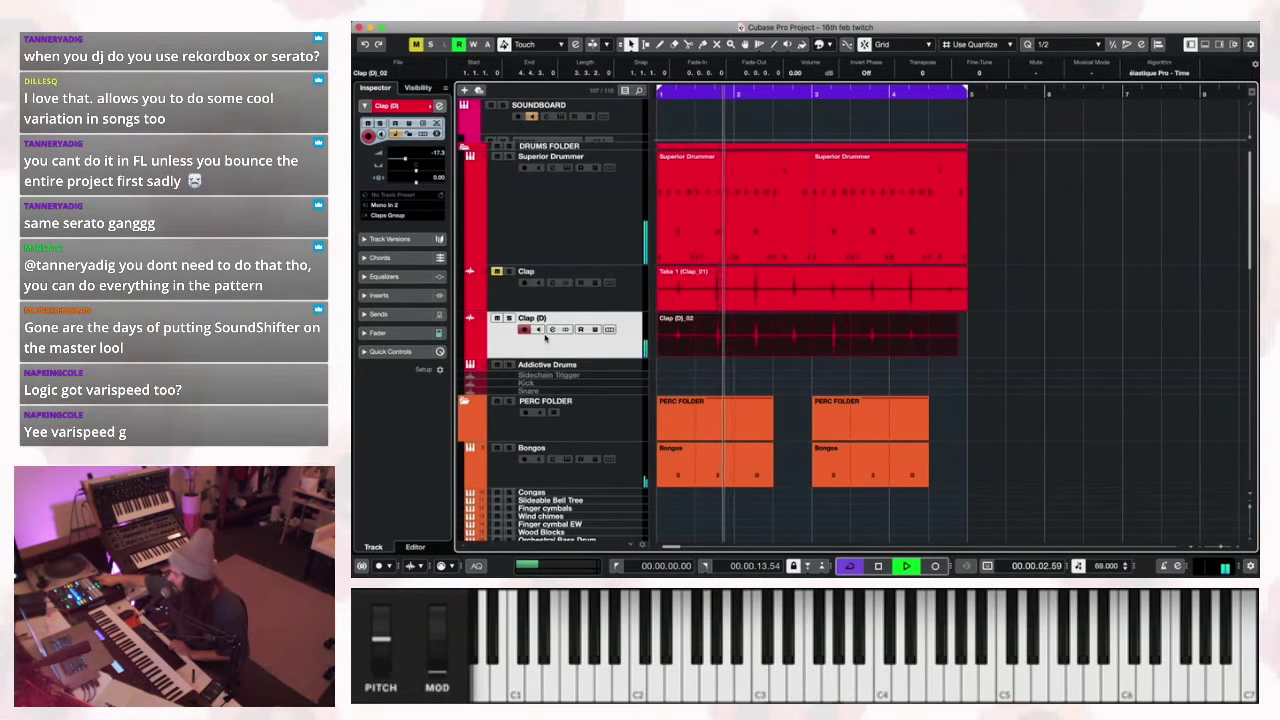
pyautogui.press('space')
pyautogui.moveTo(406, 162); pyautogui.dragTo(403, 162)
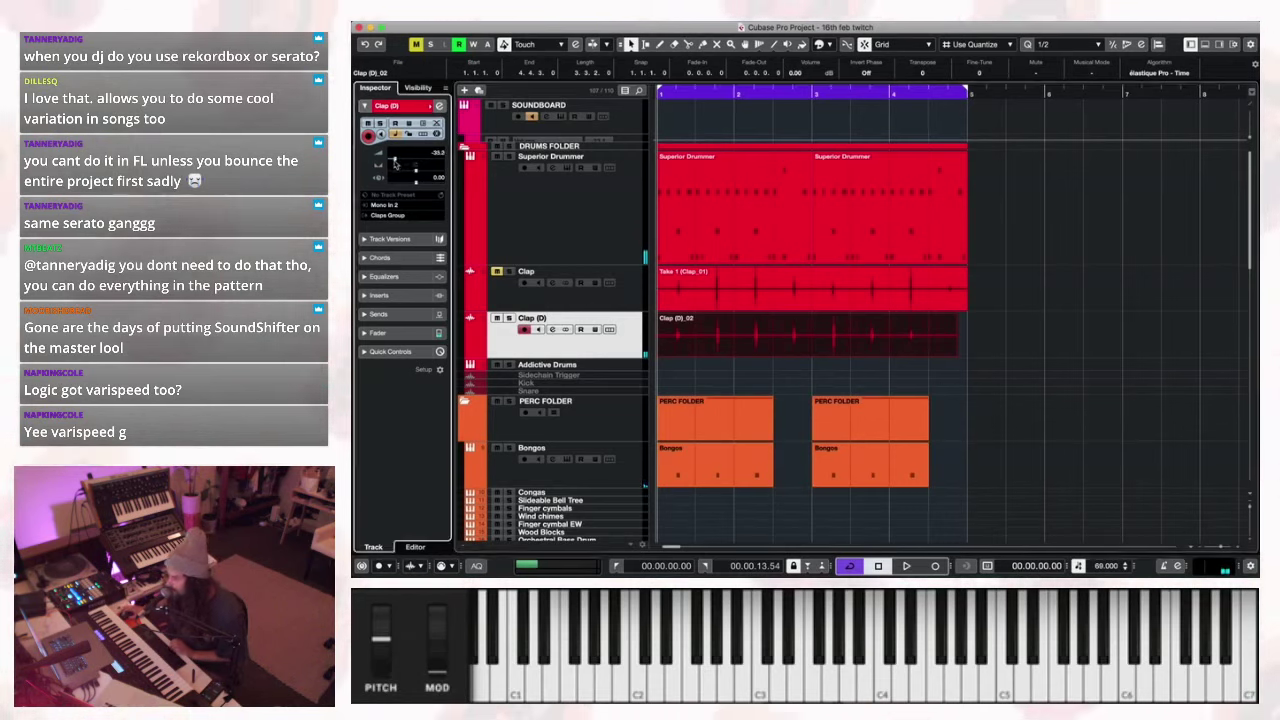
# Enlarge the Clap (D) track and split its recording just before and just after the first clap.
pyautogui.moveTo(630, 356); pyautogui.dragTo(630, 437)
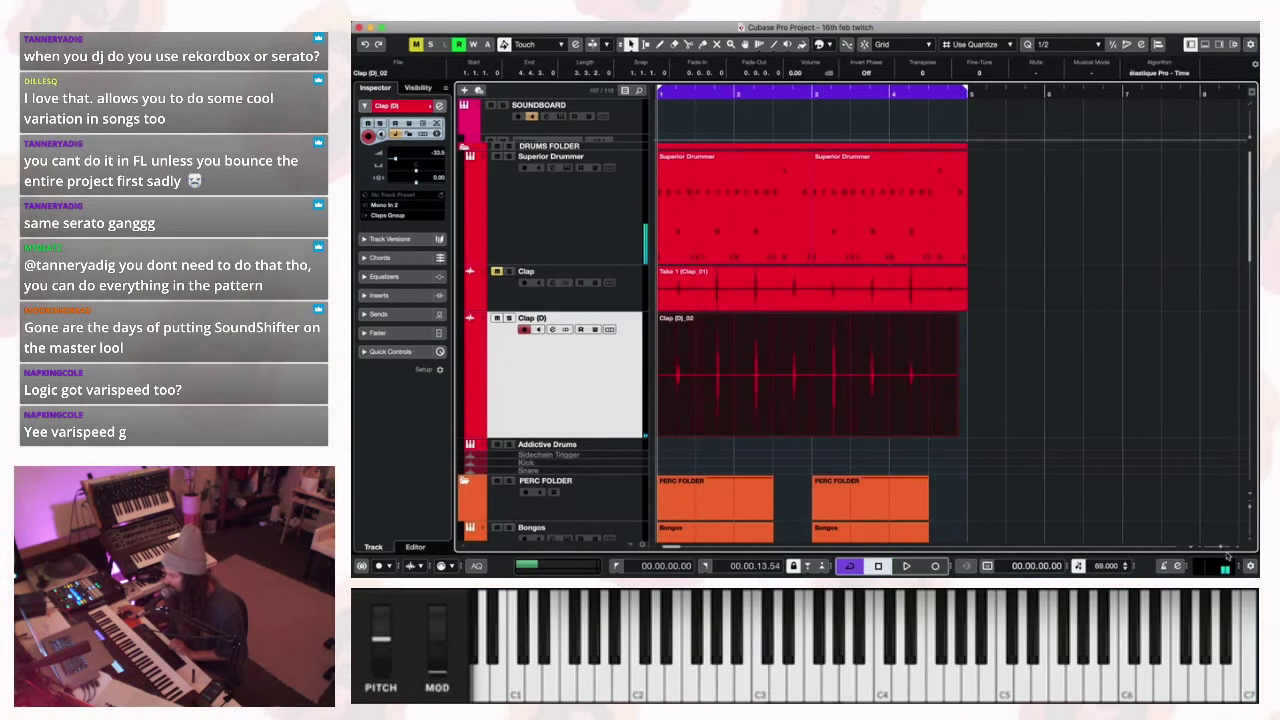
pyautogui.moveTo(1220, 551); pyautogui.dragTo(1236, 551)
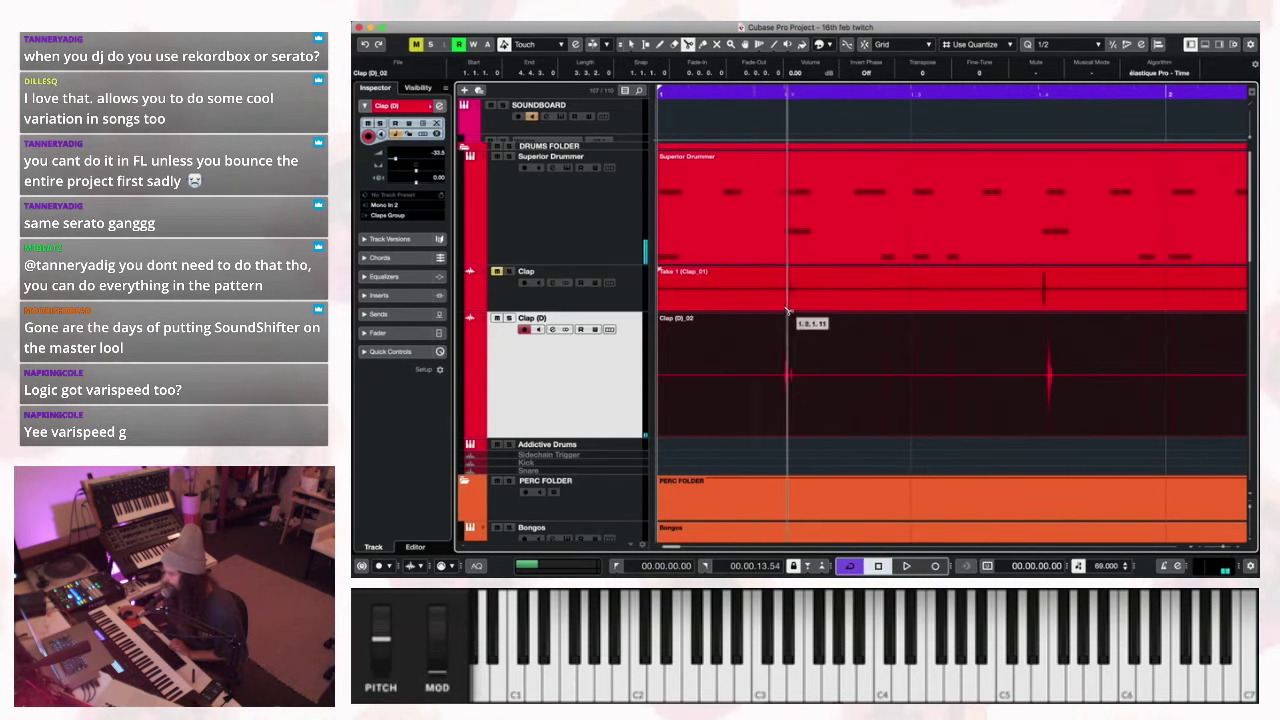
pyautogui.press('space')
pyautogui.click(818, 393)
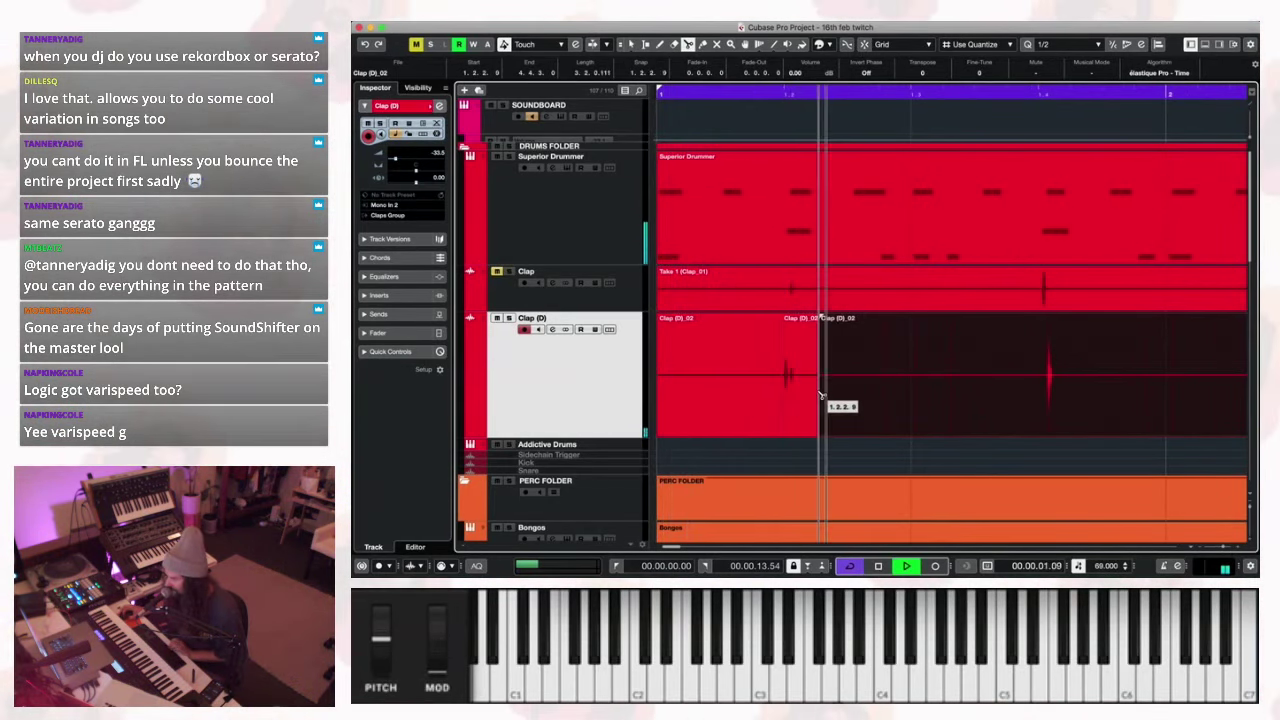
pyautogui.press('space')
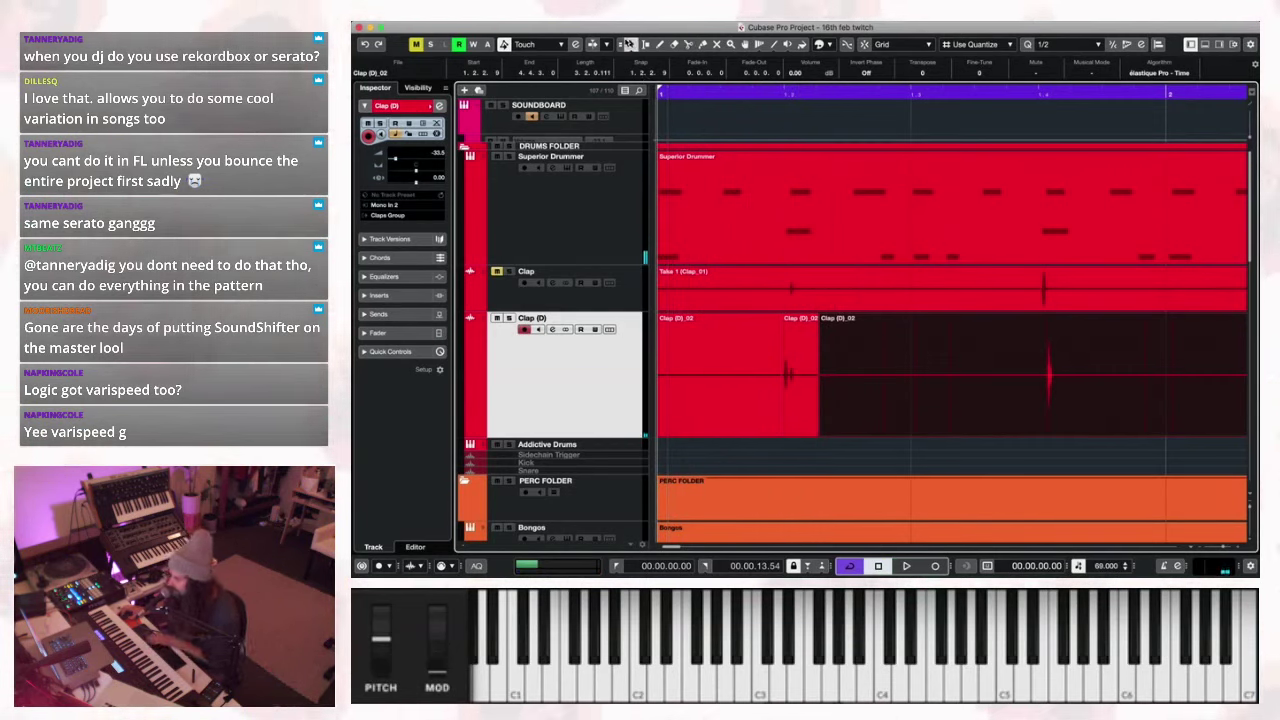
# Delete the silent piece before the first clap and trim the following event so it starts at the second clap.
pyautogui.click(628, 44)
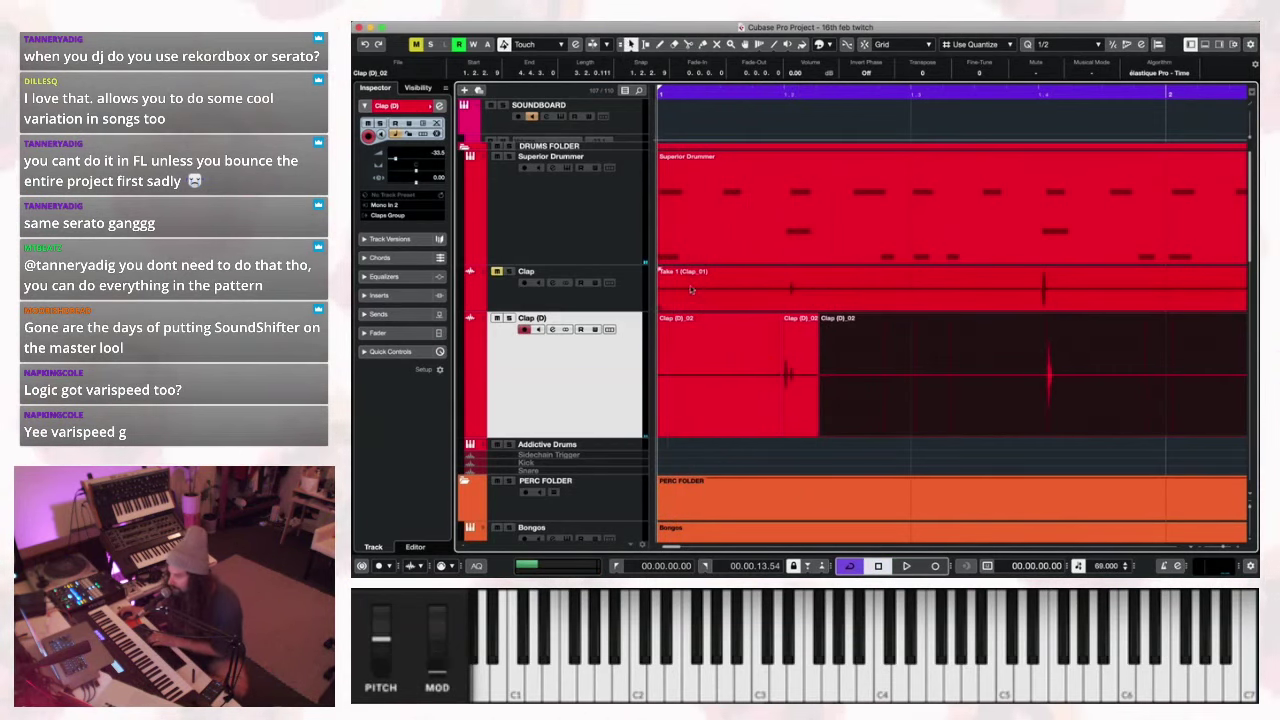
pyautogui.click(700, 366)
pyautogui.press('Delete')
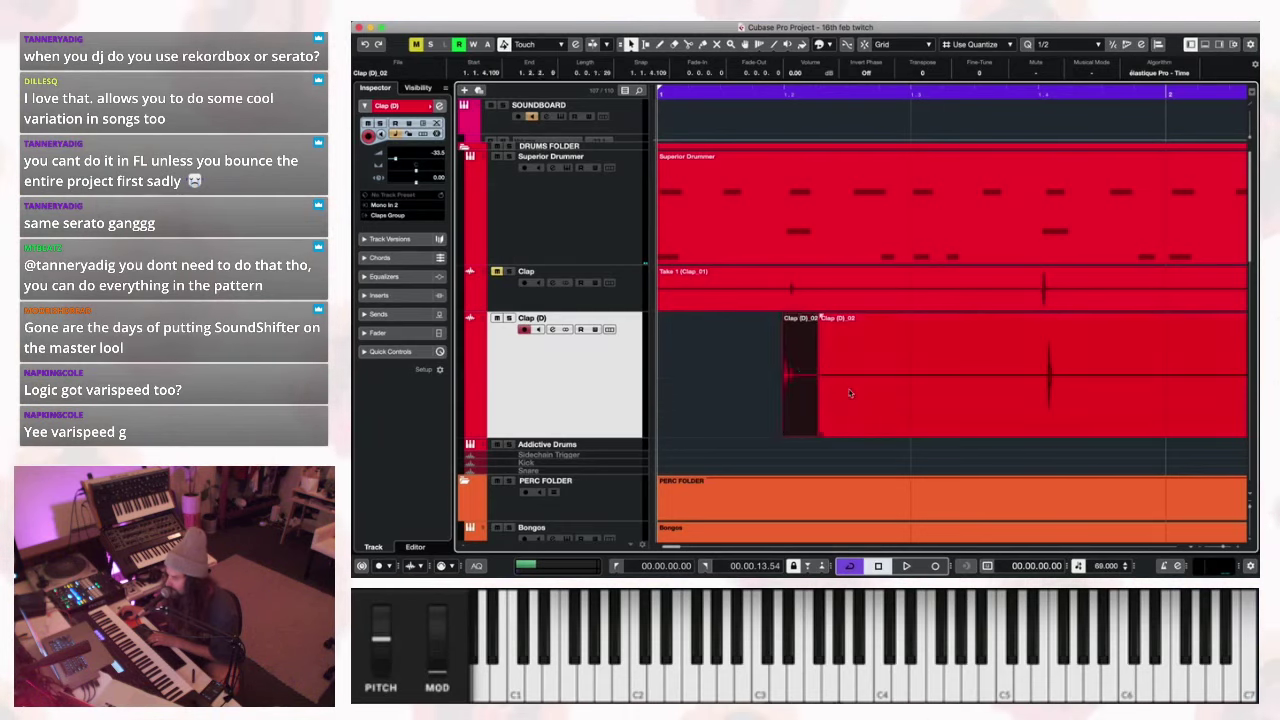
pyautogui.click(838, 432)
pyautogui.moveTo(820, 434); pyautogui.dragTo(1047, 435)
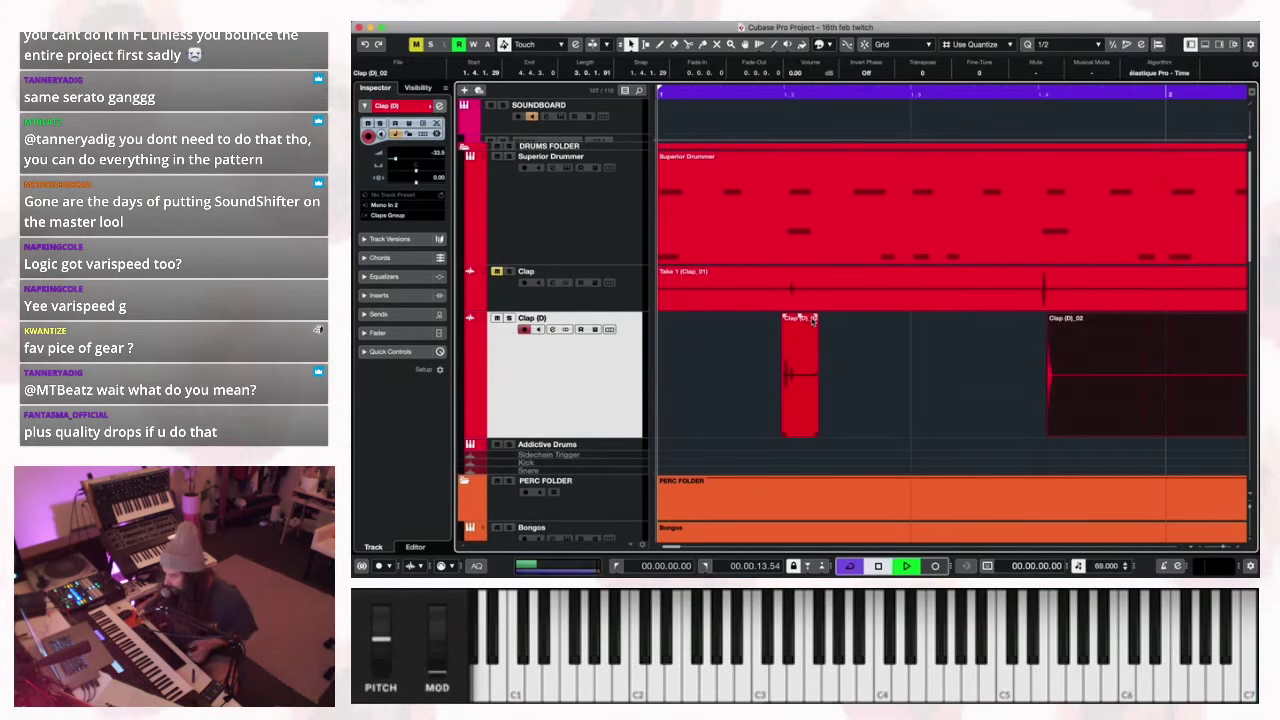
# Nudge the first clap slice on Clap (D) to 1.2.1.15 and the event with the second clap to 1.4.1.21, checking with playback.
pyautogui.press('space')
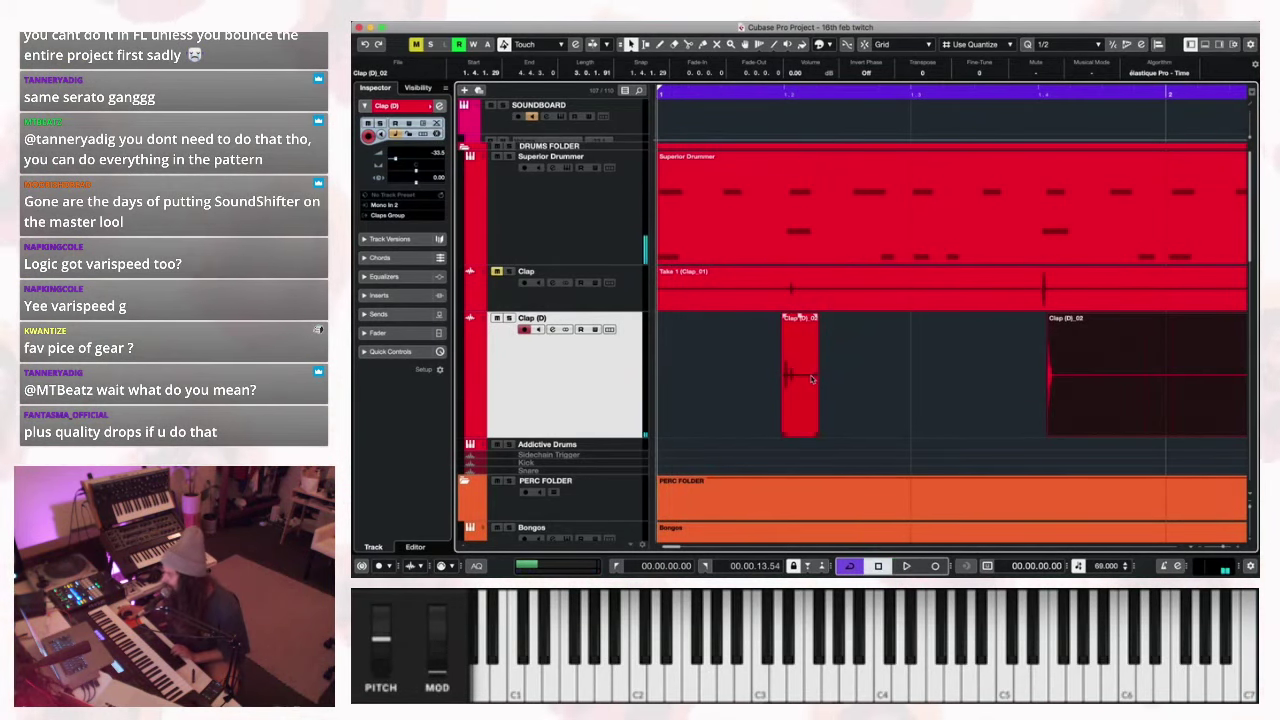
pyautogui.moveTo(812, 378); pyautogui.dragTo(799, 374)
pyautogui.press('space')
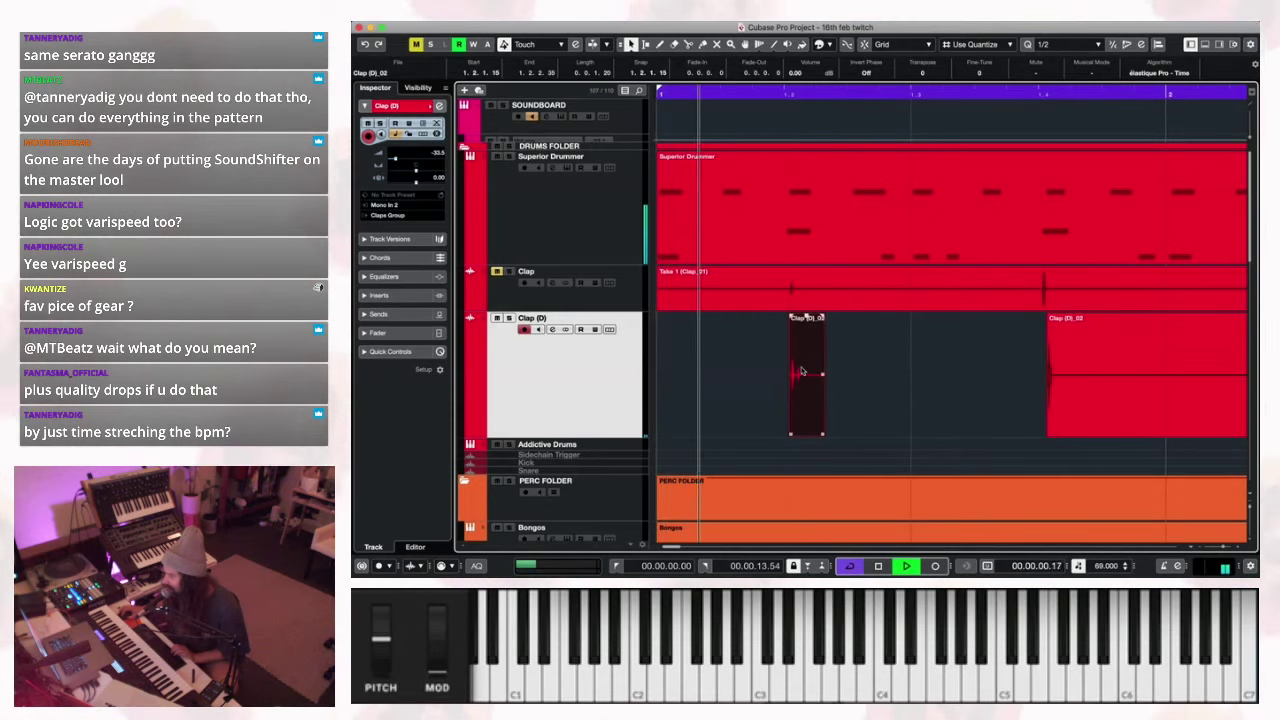
pyautogui.click(1111, 386)
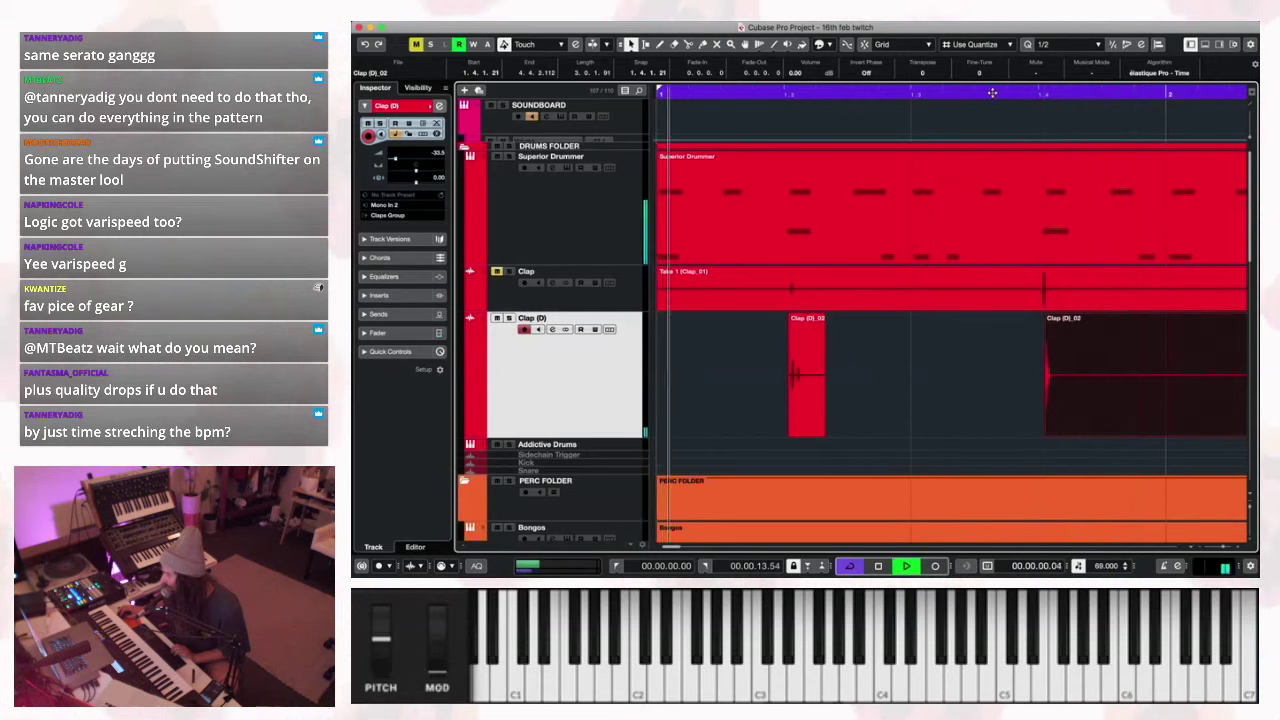
# Split the Clap (D) recording after the second clap and on both sides of the third clap.
pyautogui.click(860, 120)
pyautogui.hscroll(3, 718, 170)
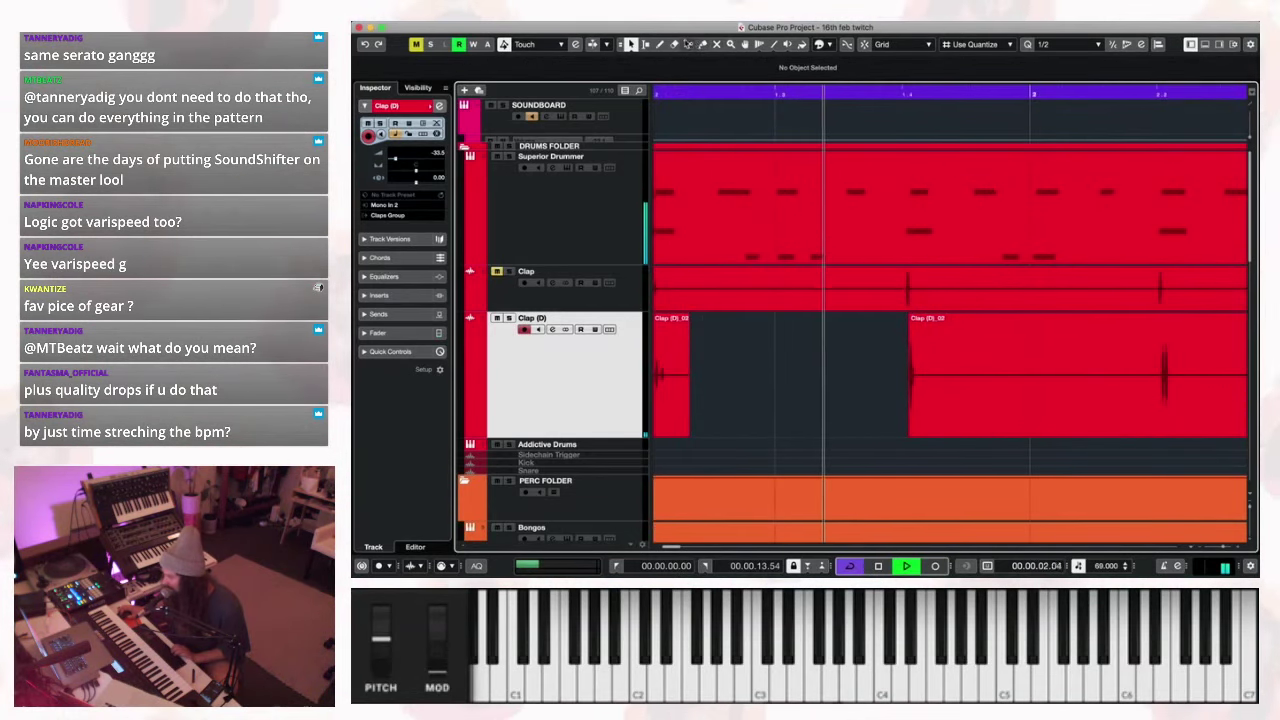
pyautogui.click(659, 44)
pyautogui.click(960, 380)
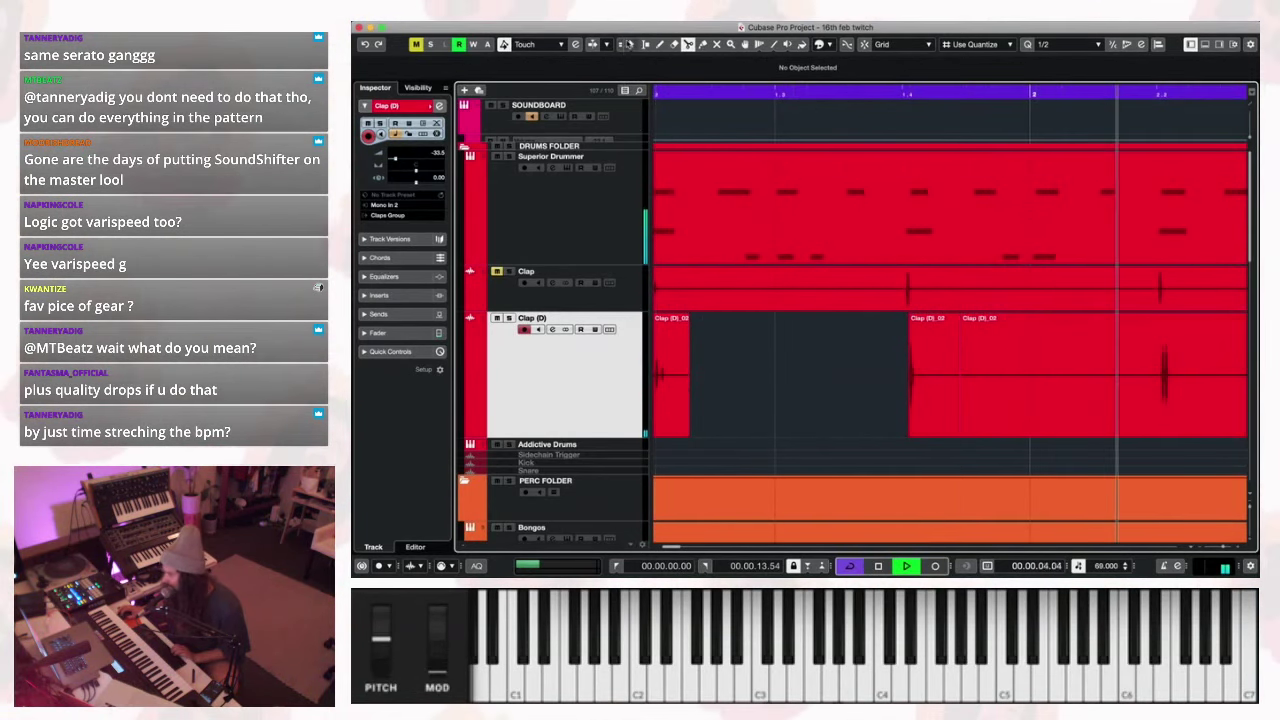
pyautogui.click(716, 44)
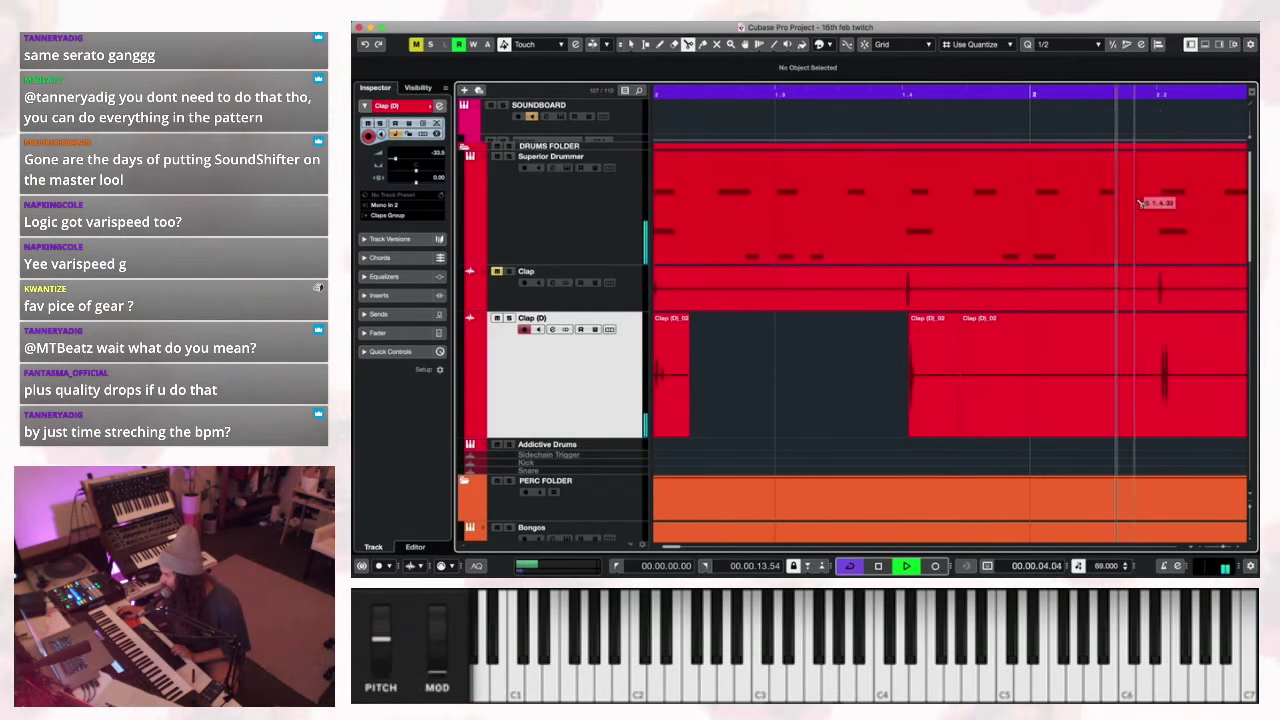
pyautogui.press('space')
pyautogui.click(1162, 400)
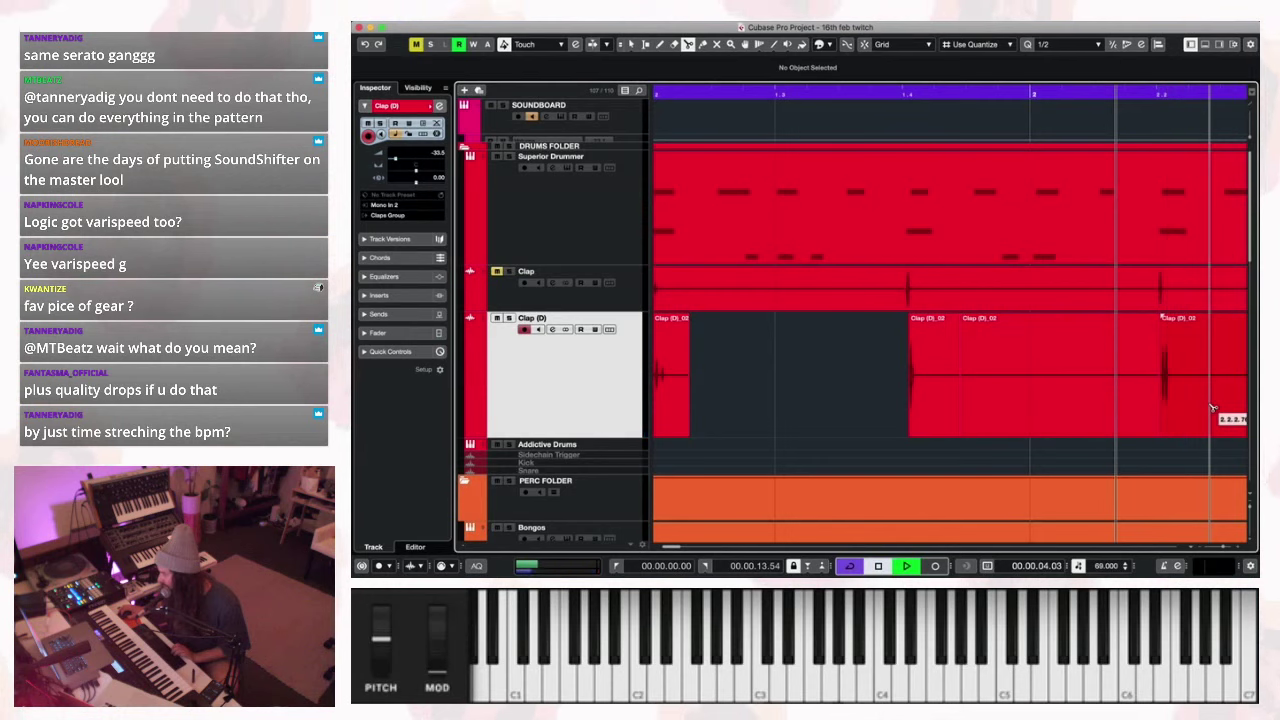
pyautogui.click(1209, 405)
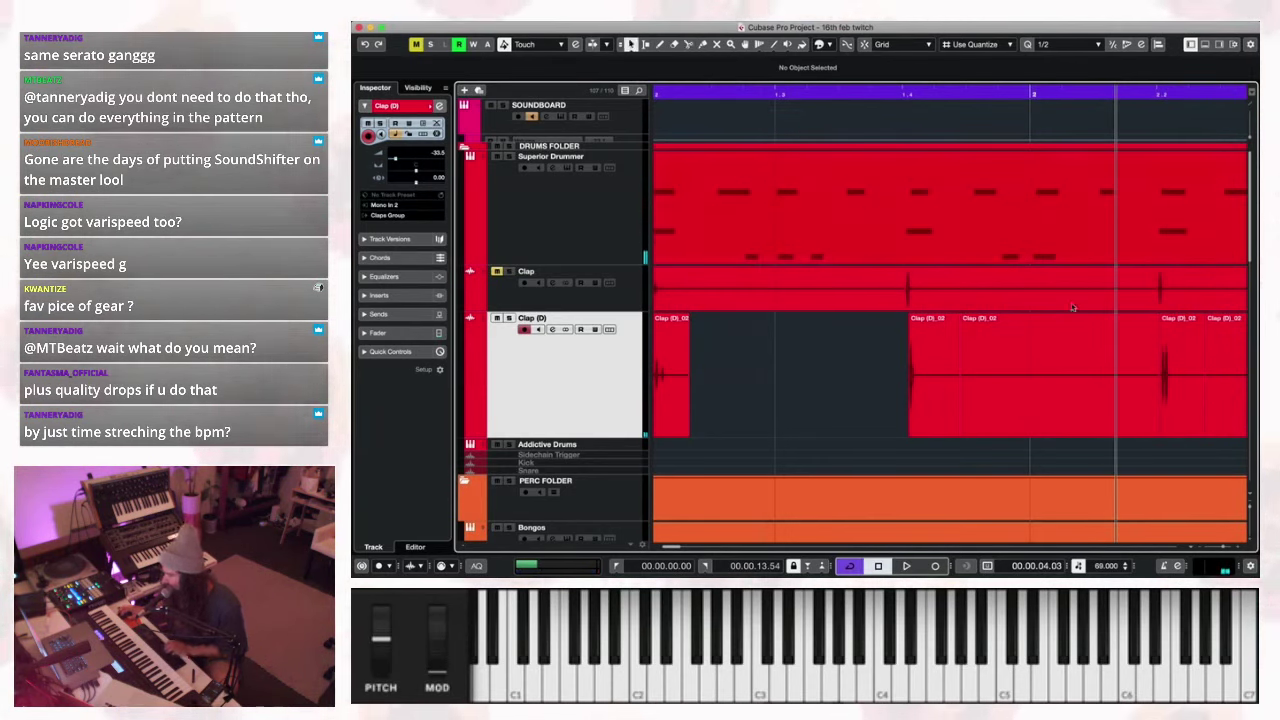
# Nudge the third clap slice on Clap (D) to 2.2.1.7 and lower its event volume to about -4.78 dB.
pyautogui.moveTo(1172, 377); pyautogui.dragTo(1174, 379)
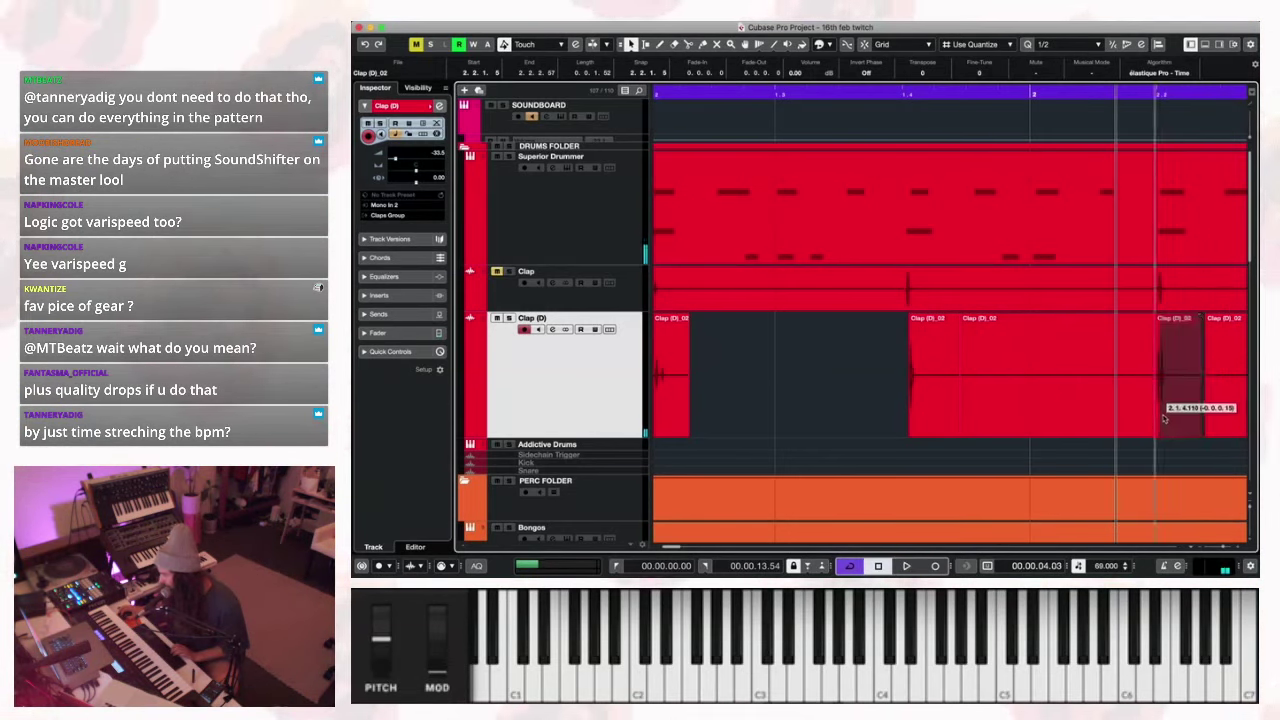
pyautogui.moveTo(1178, 317); pyautogui.dragTo(1178, 401)
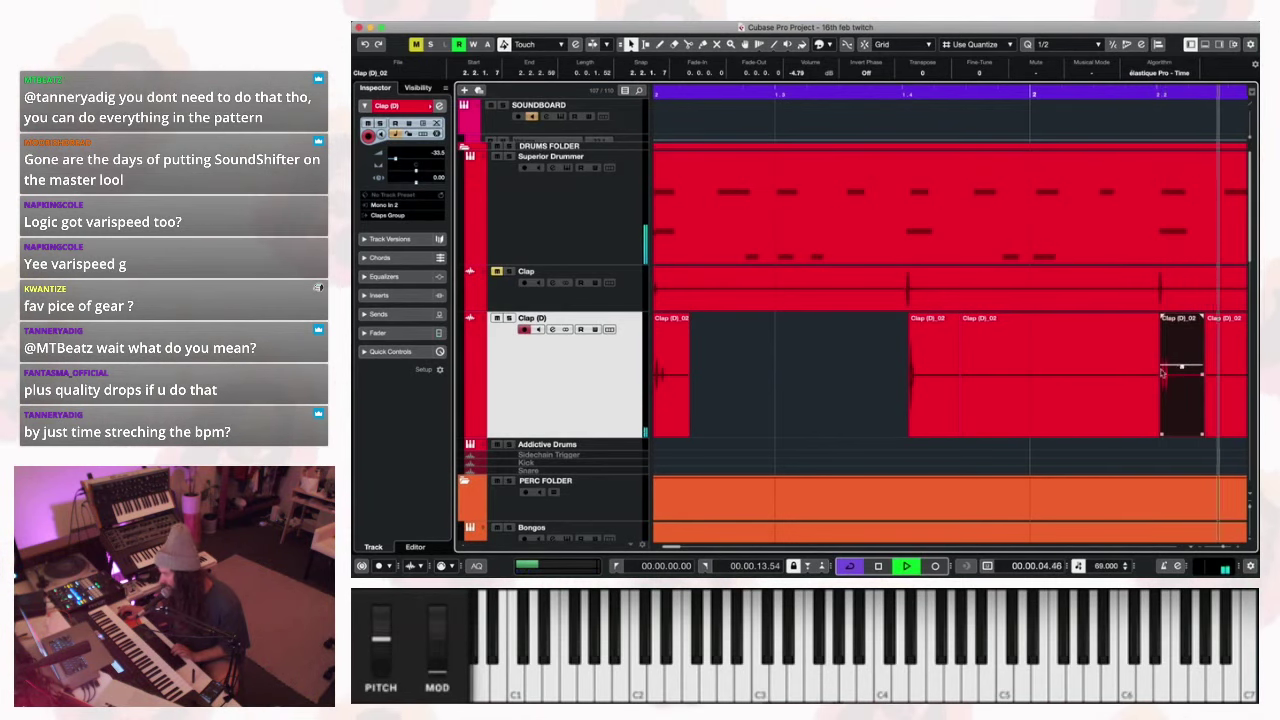
# Delete the silent Clap (D) piece between the second and third claps and play back the edit.
pyautogui.click(1090, 428)
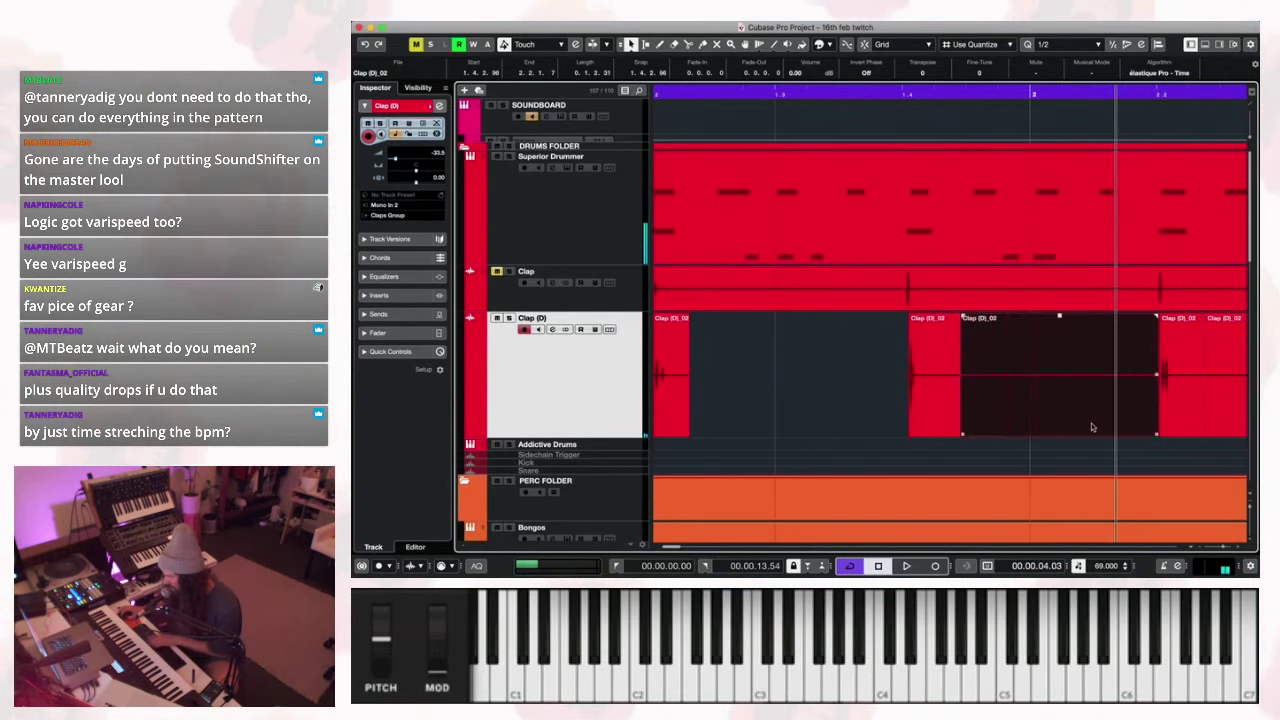
pyautogui.press('Delete')
pyautogui.press('space')
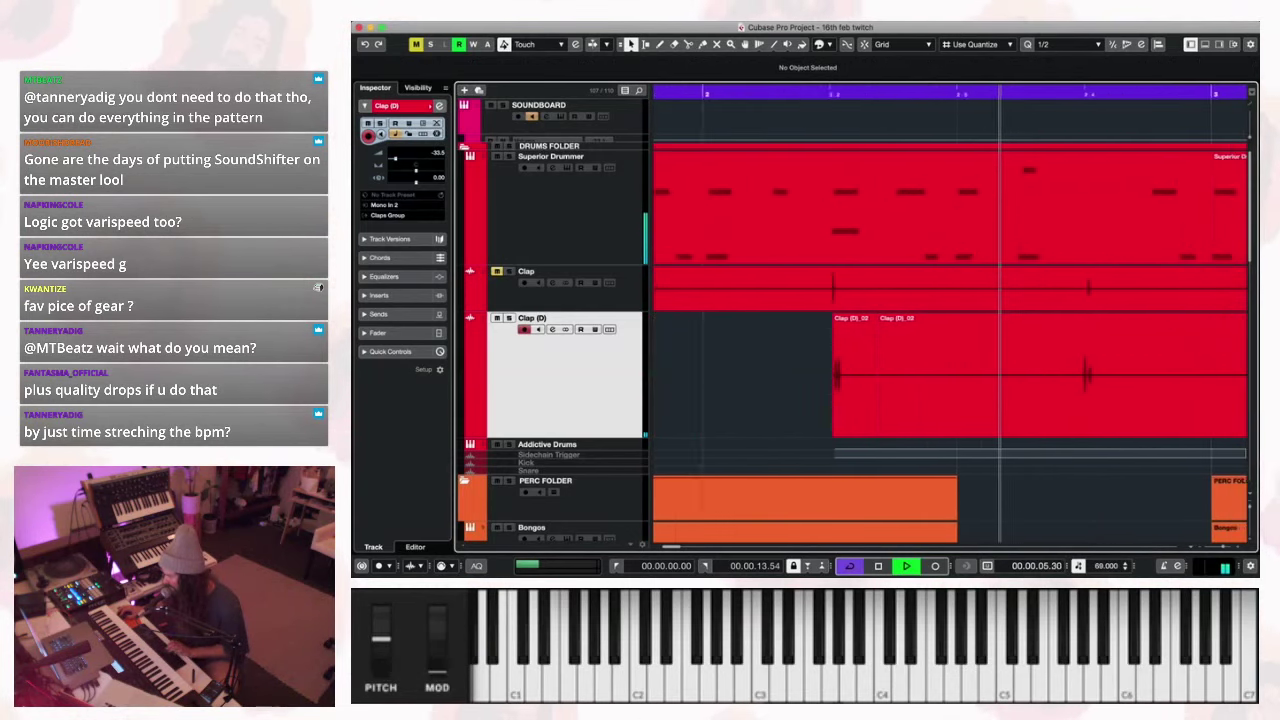
# Trim the following Clap (D) event so it starts at the clap on 3.2, and split it shortly after that clap.
pyautogui.click(1236, 440)
pyautogui.moveTo(1236, 465); pyautogui.dragTo(1050, 447)
pyautogui.press('3')
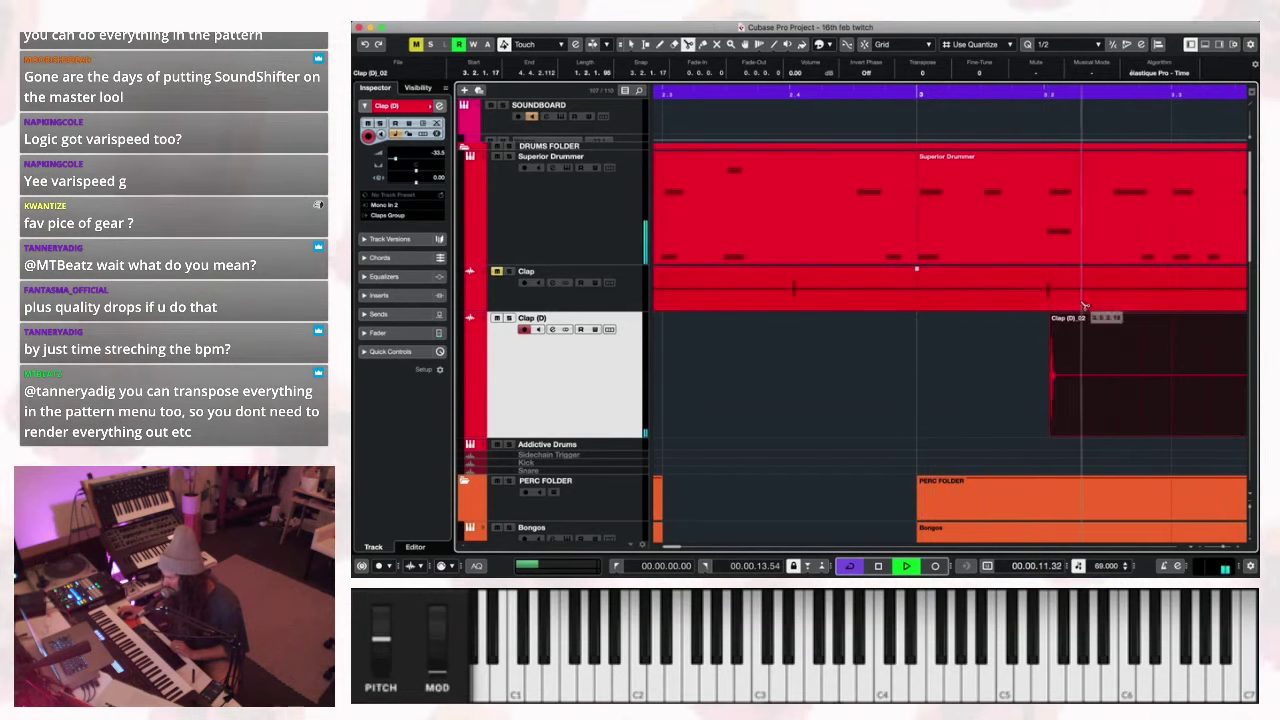
pyautogui.click(1120, 362)
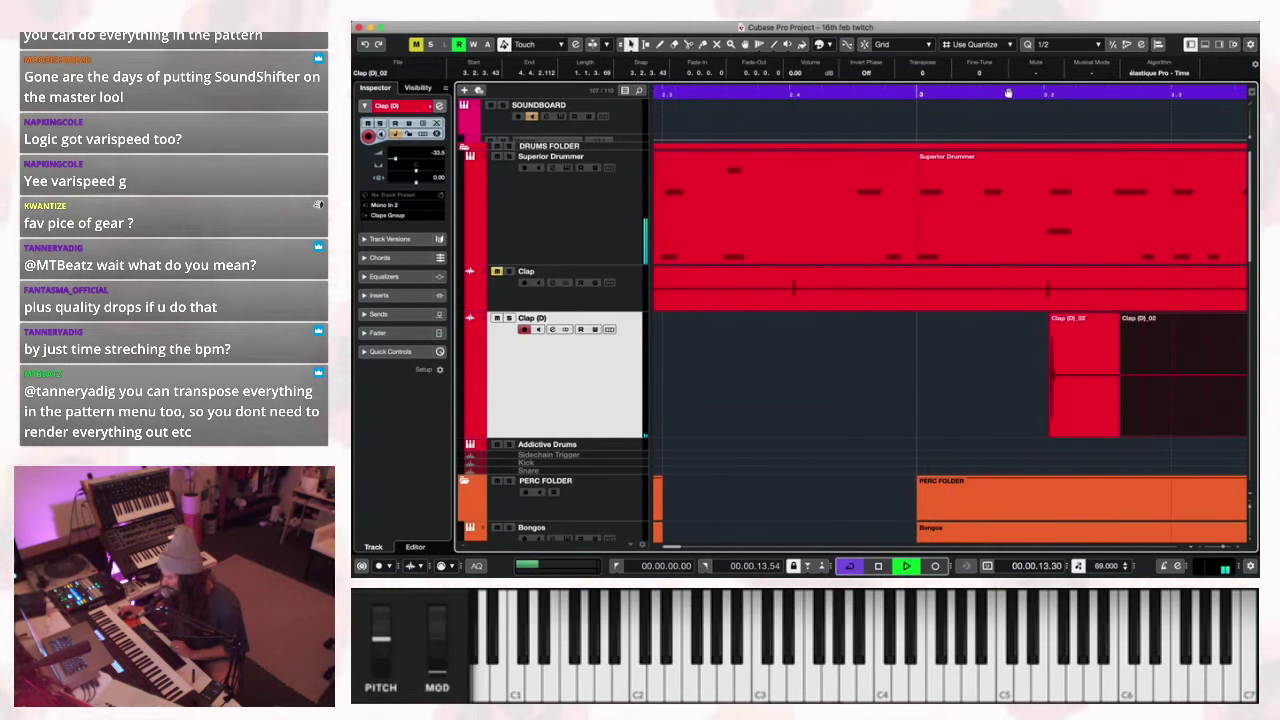
# Nudge the clap slice at 3.2 on Clap (D) slightly earlier and check it with playback.
pyautogui.press('space')
pyautogui.moveTo(1085, 347); pyautogui.dragTo(1081, 393)
pyautogui.press('space')
pyautogui.click(854, 387)
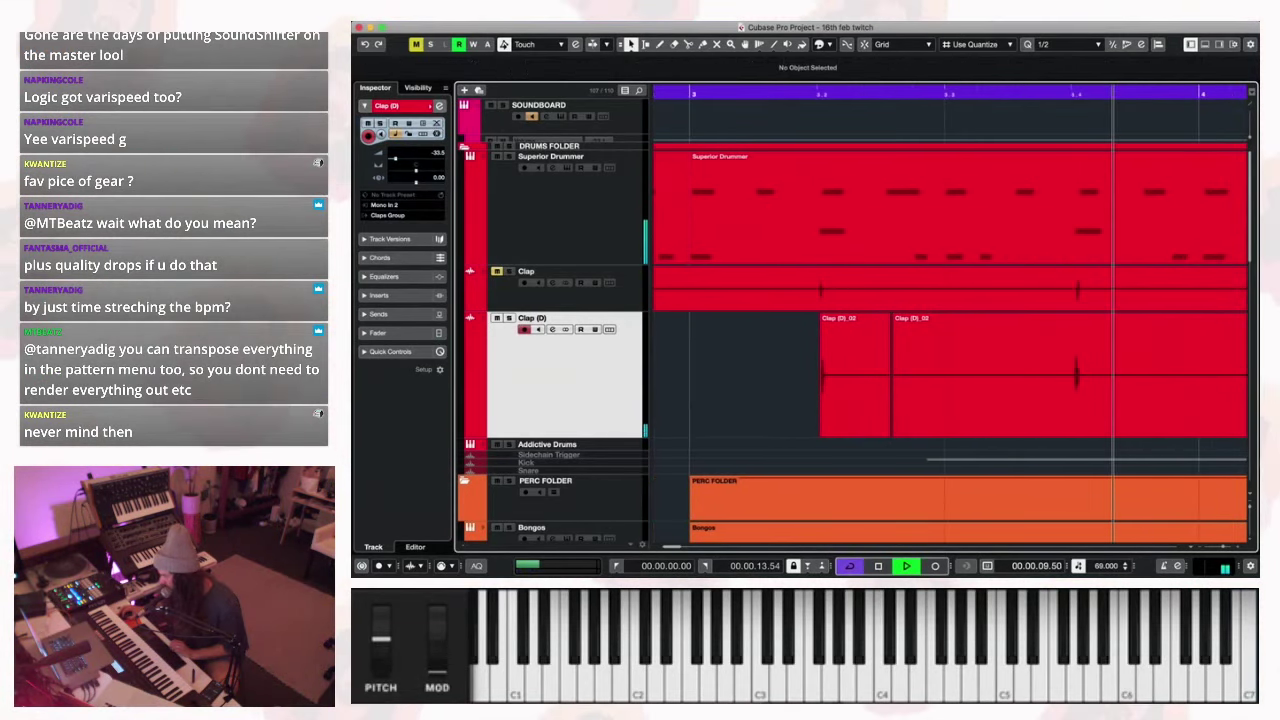
# Trim the next Clap (D) event to the clap on 3.4 and nudge it to 3.4.1.14.
pyautogui.moveTo(798, 435); pyautogui.dragTo(995, 432)
pyautogui.press('space')
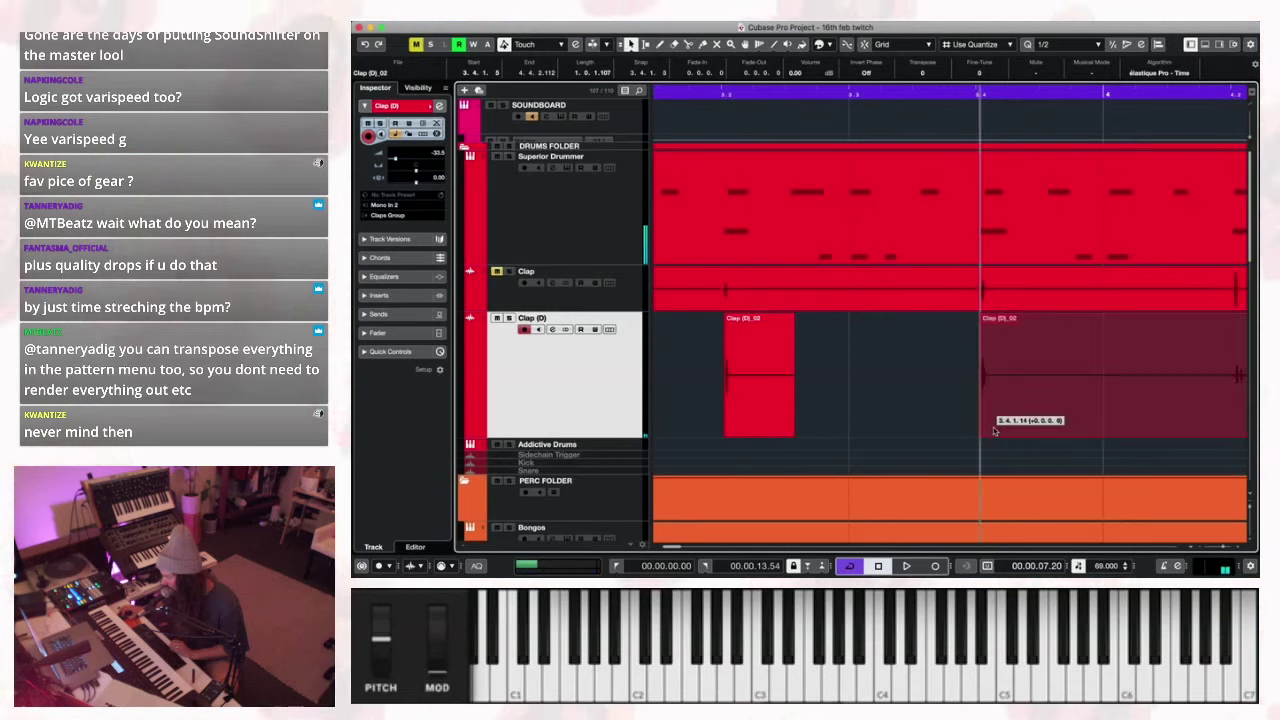
pyautogui.press('space')
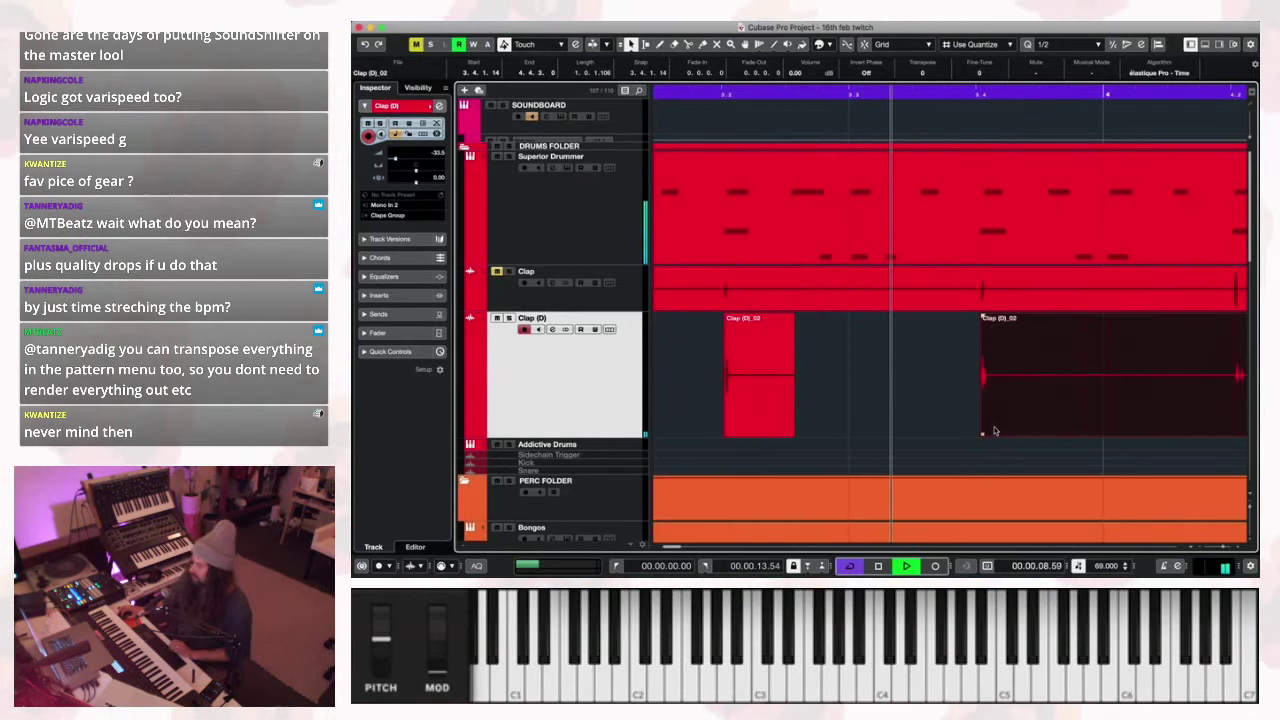
# Split the last Clap (D) event just before the clap on 4.2 and nudge the new slice to 4.2.1.4.
pyautogui.click(1091, 460)
pyautogui.hscroll(5, 1091, 460)
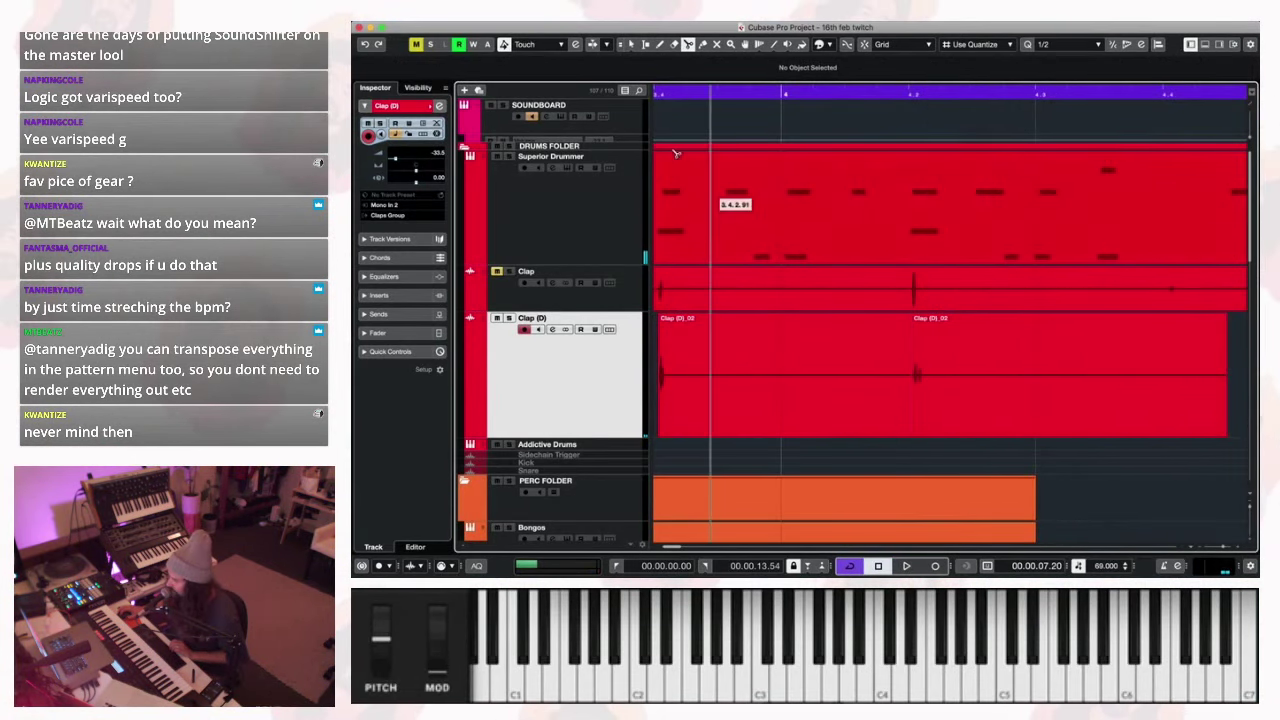
pyautogui.moveTo(1003, 373); pyautogui.dragTo(982, 384)
pyautogui.press('space')
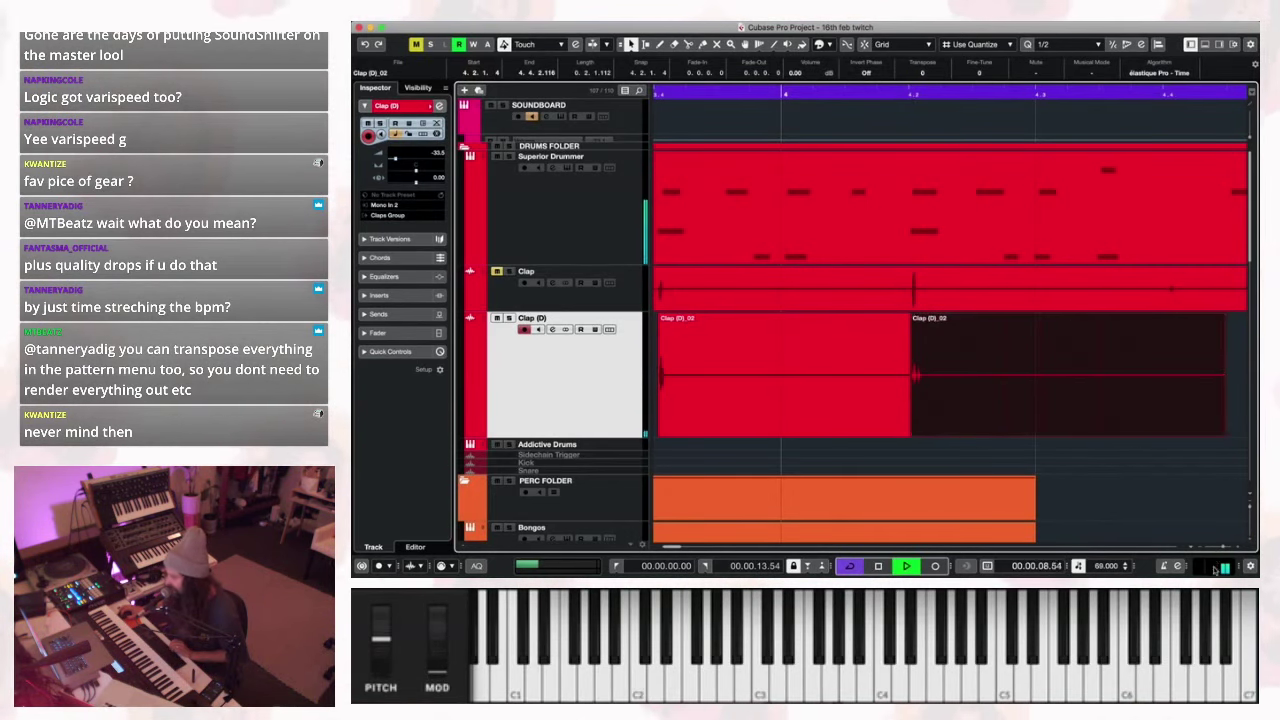
# Listen to the whole four-bar loop to check the timing of the edited Clap (D) slices.
pyautogui.press('g')
pyautogui.press('g')
pyautogui.press('g')
pyautogui.press('g')
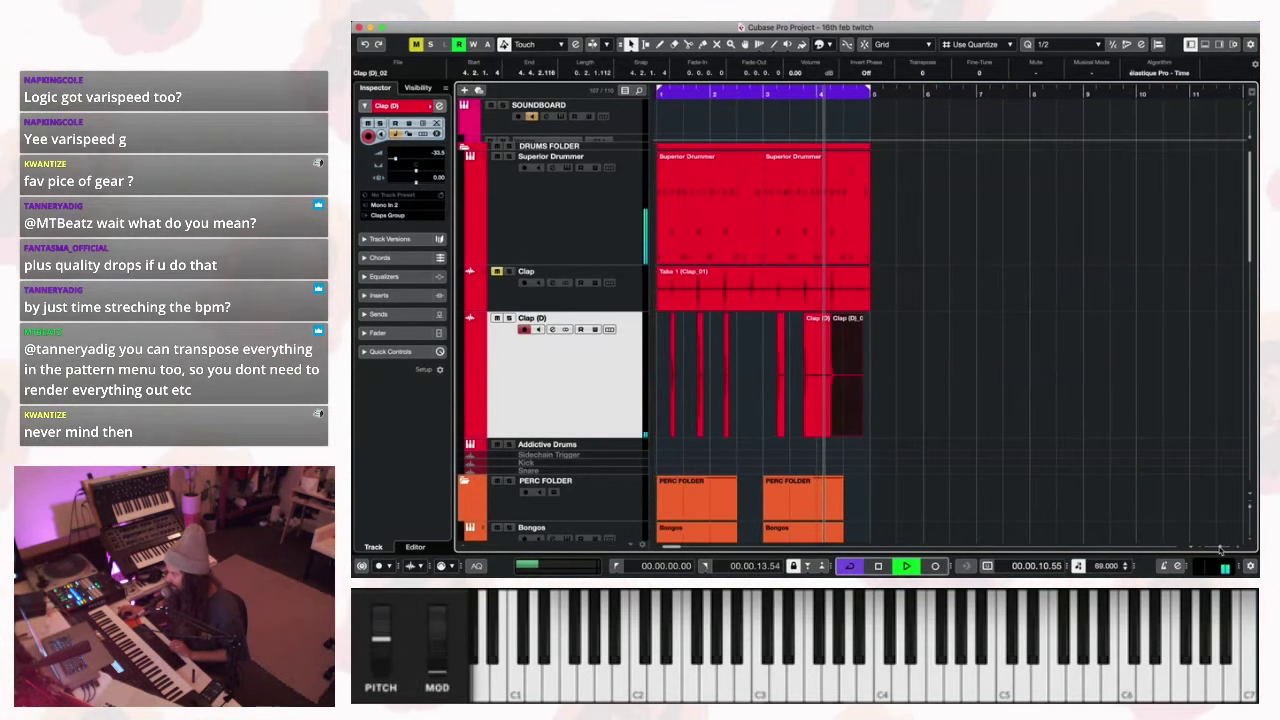
pyautogui.hscroll(1, 1220, 549)
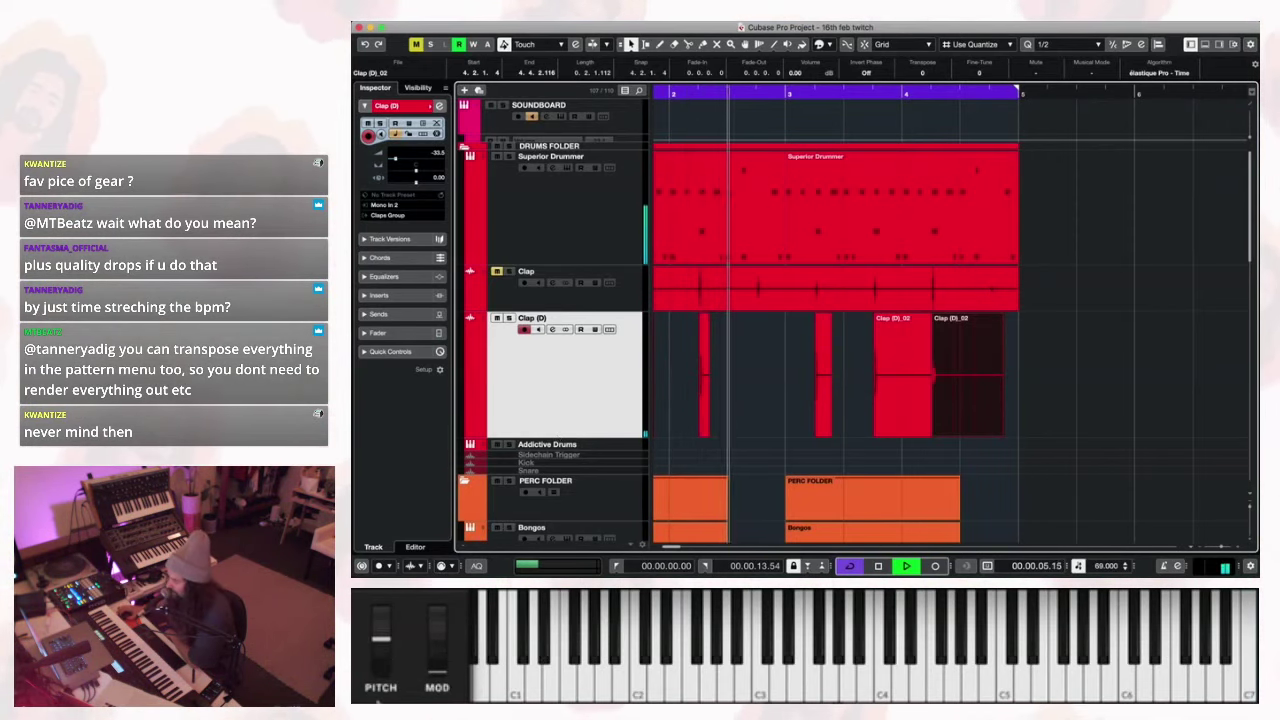
pyautogui.click(658, 458)
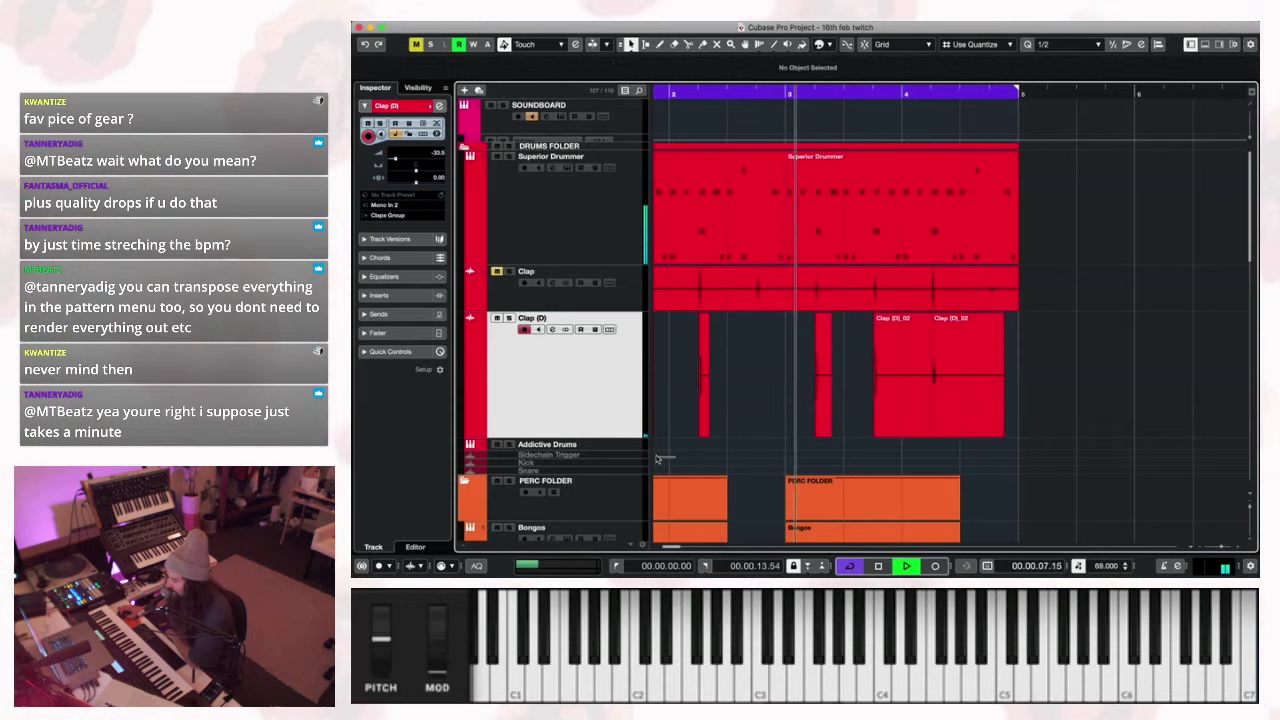
pyautogui.hscroll(-2, 610, 440)
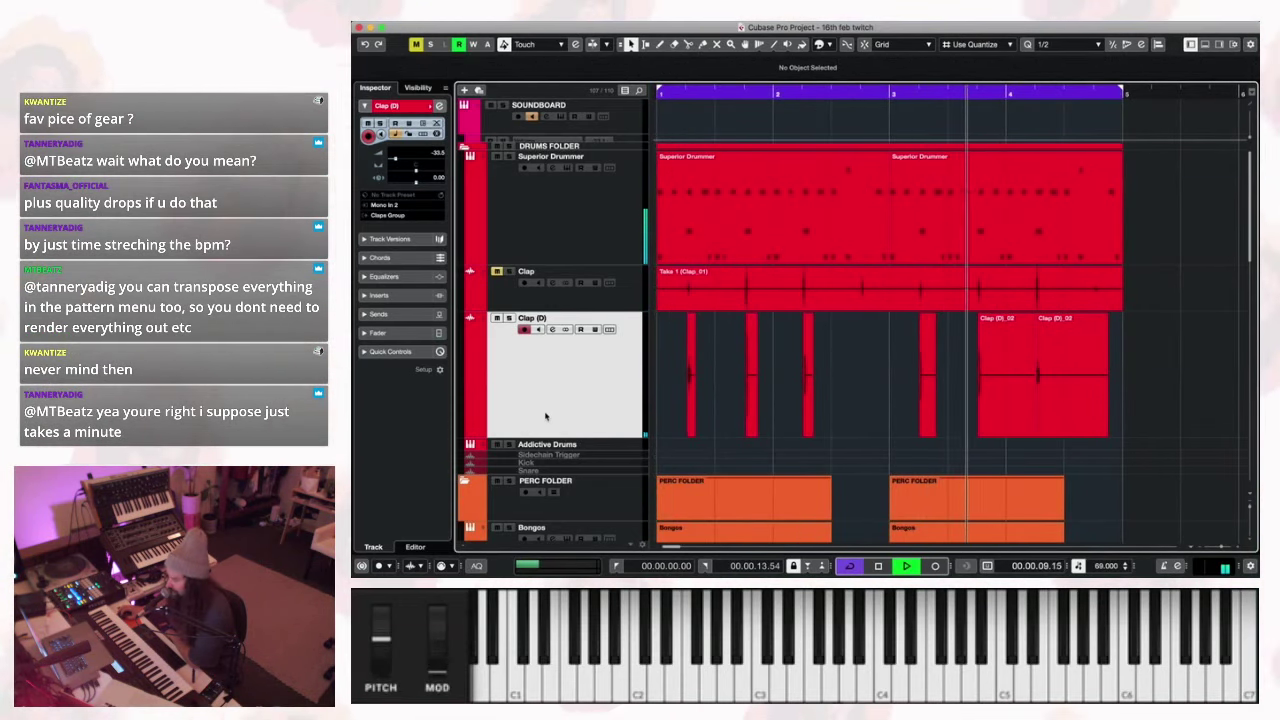
# Select the Finger cymbals track in the percussion folder and increase its track height.
pyautogui.scroll(-1, 1240, 500)
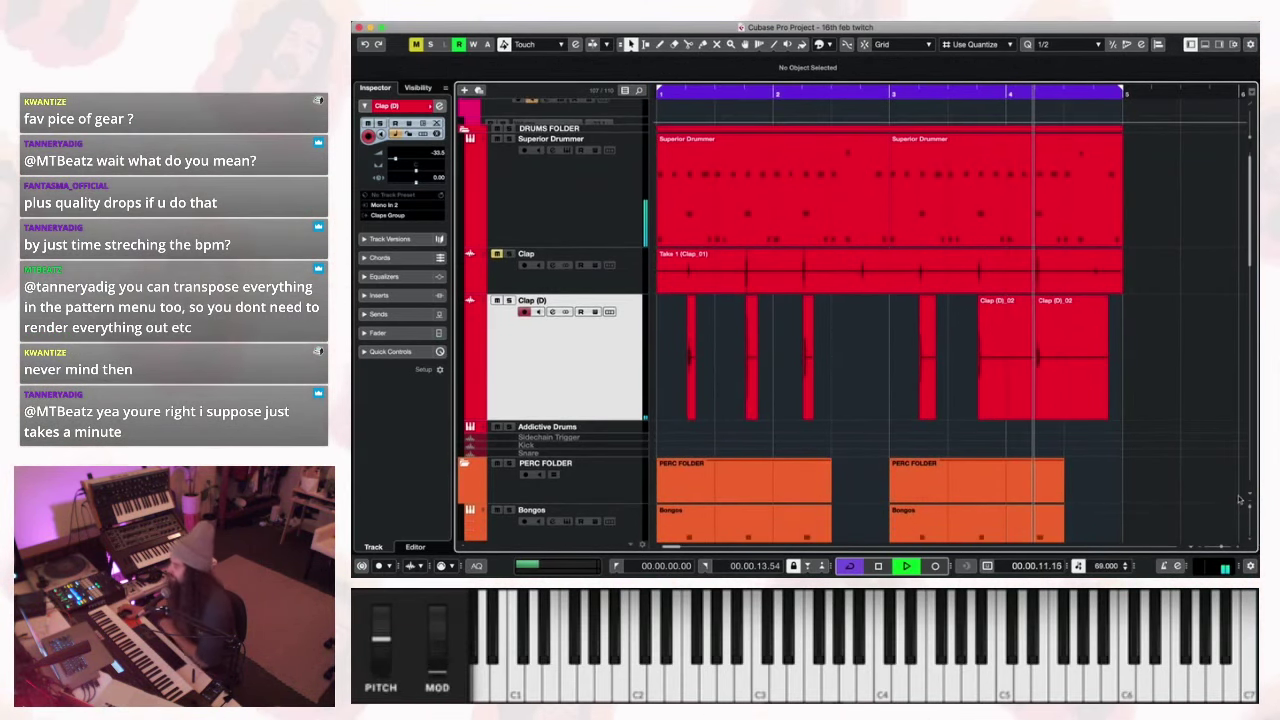
pyautogui.scroll(-5, 762, 386)
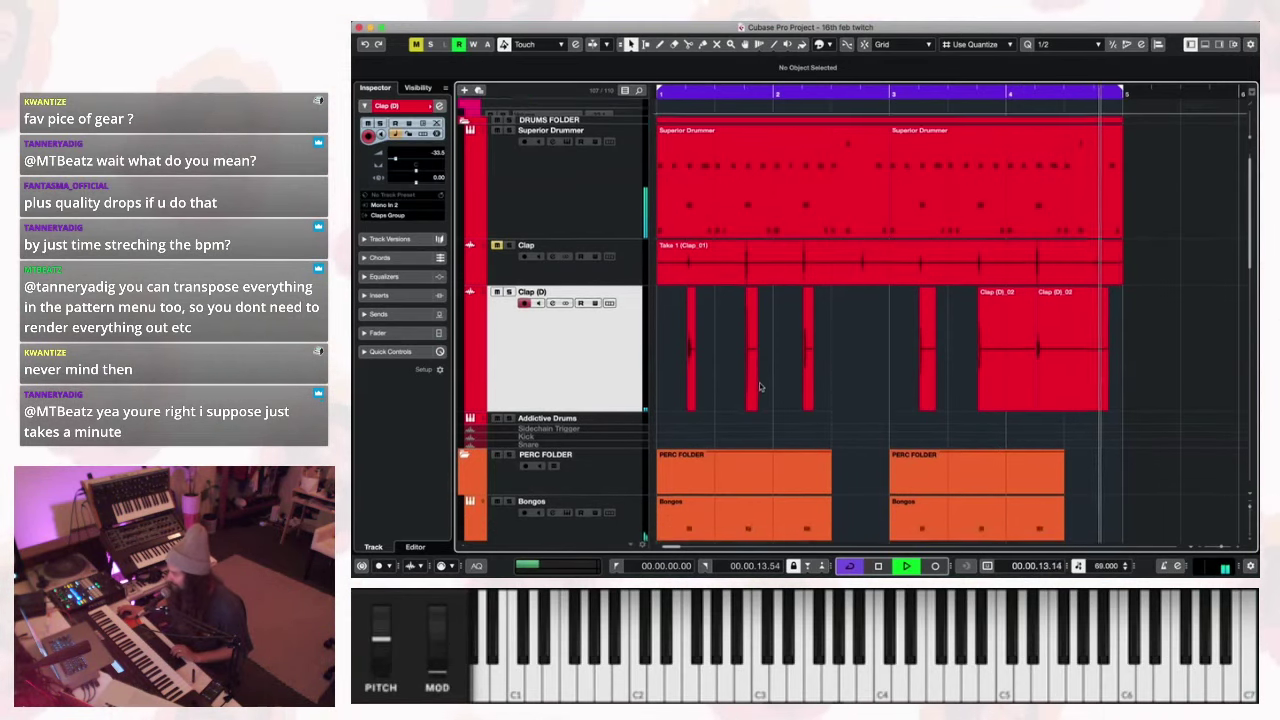
pyautogui.scroll(-6, 762, 386)
pyautogui.click(632, 352)
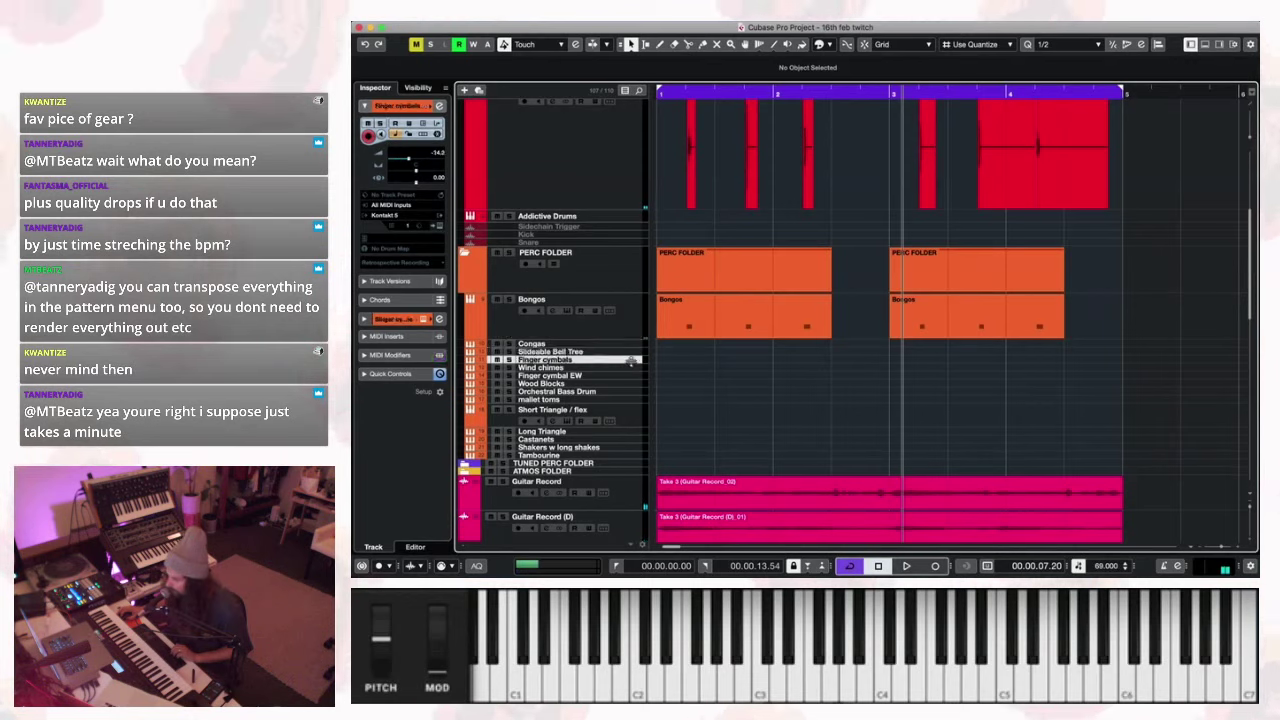
pyautogui.moveTo(632, 362); pyautogui.dragTo(635, 388)
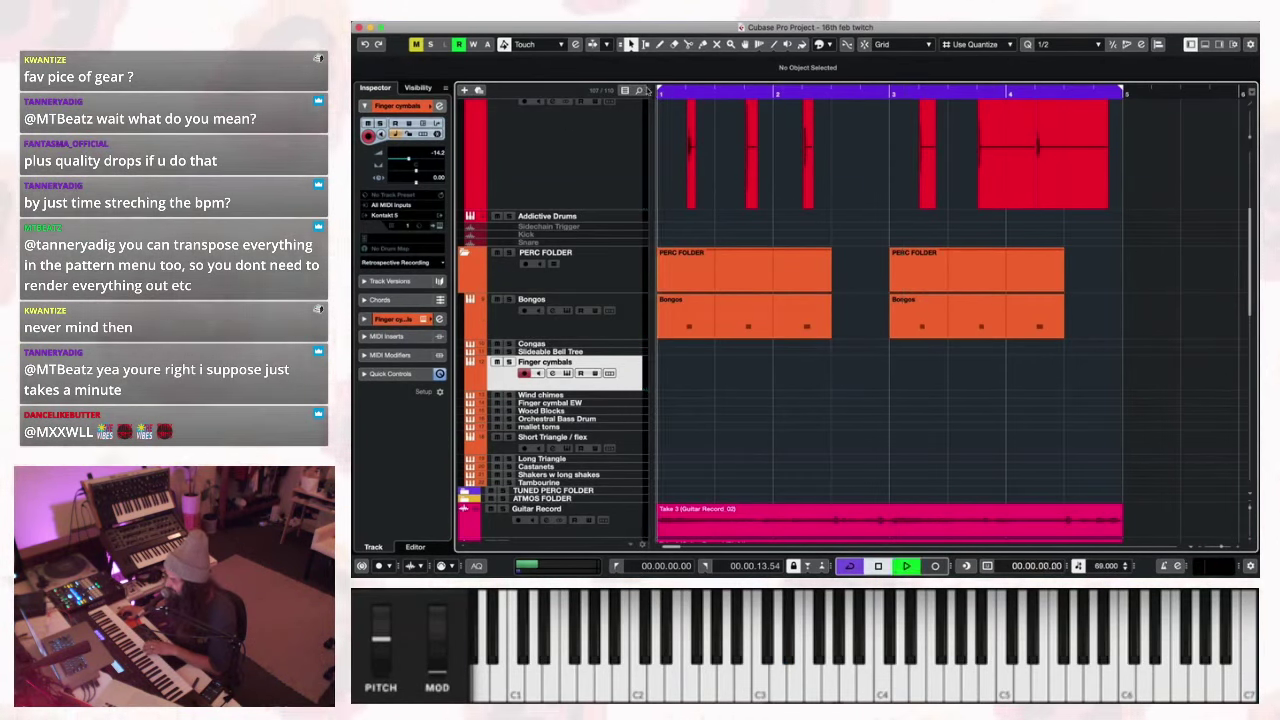
# Set the Finger cymbals volume to -21.5 and record hits at the starts of bars 1 and 3.
pyautogui.press('space')
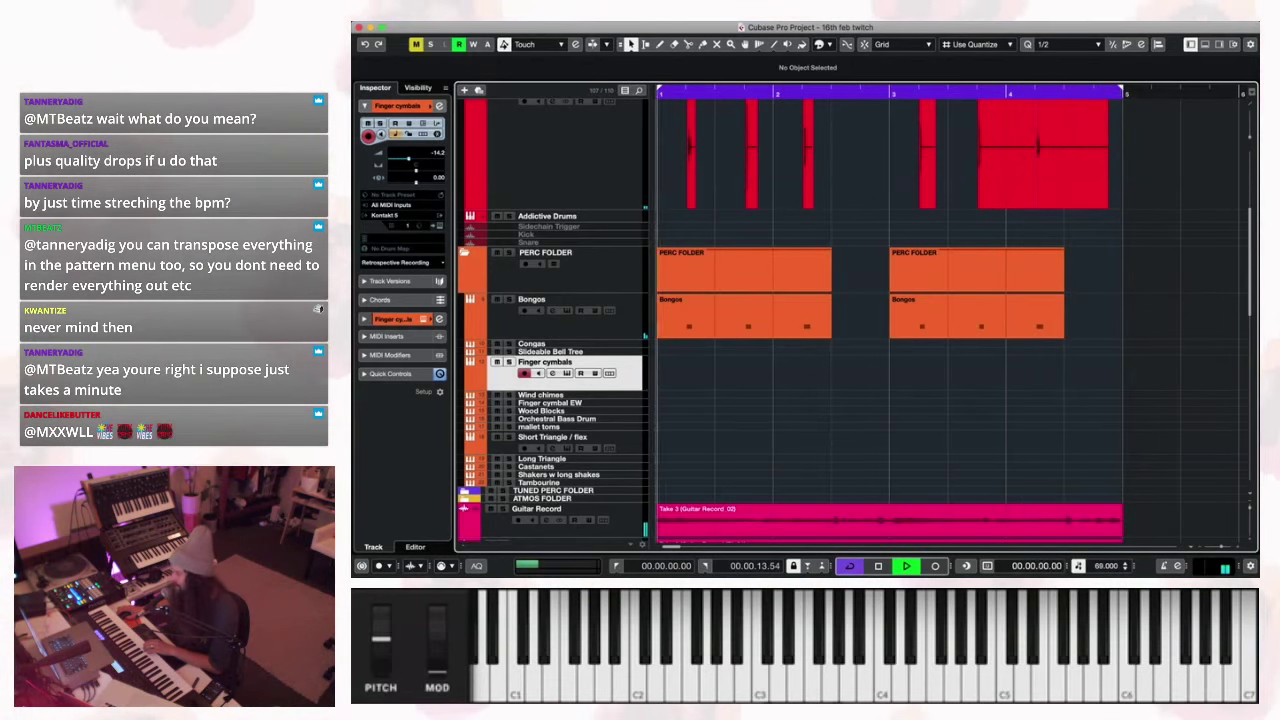
pyautogui.moveTo(411, 168); pyautogui.dragTo(399, 161)
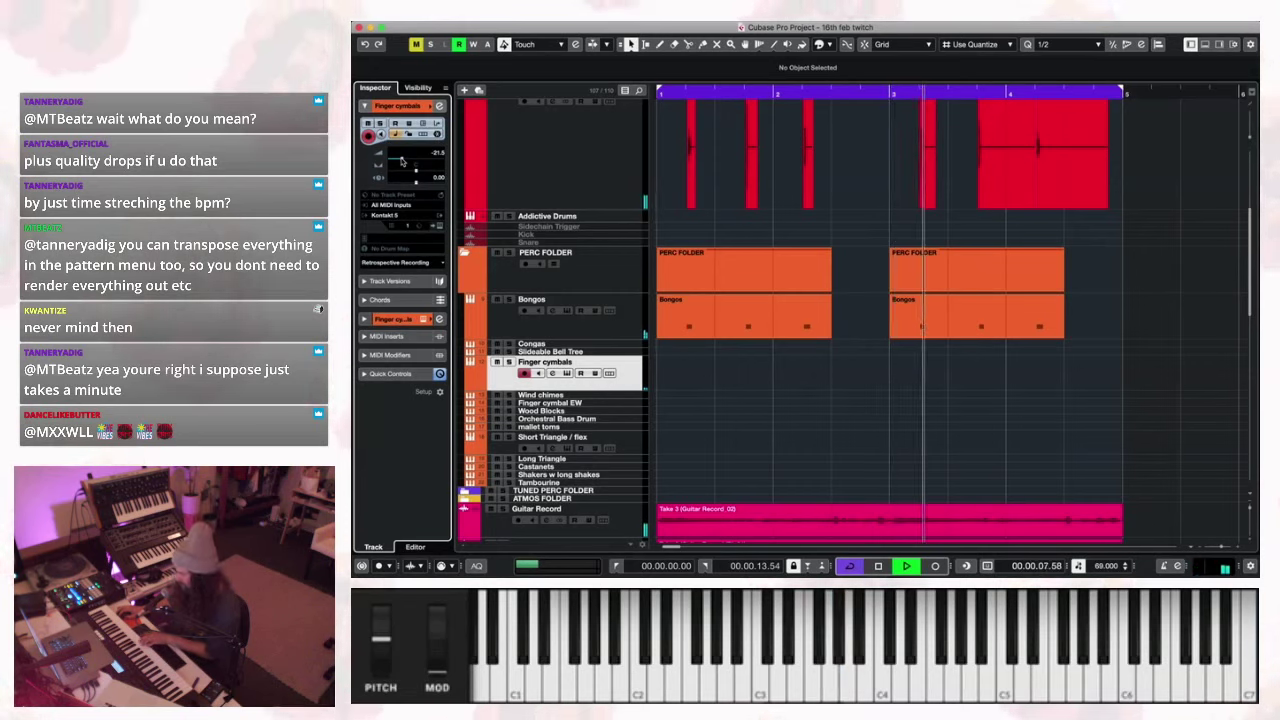
pyautogui.press('KP_Multiply')
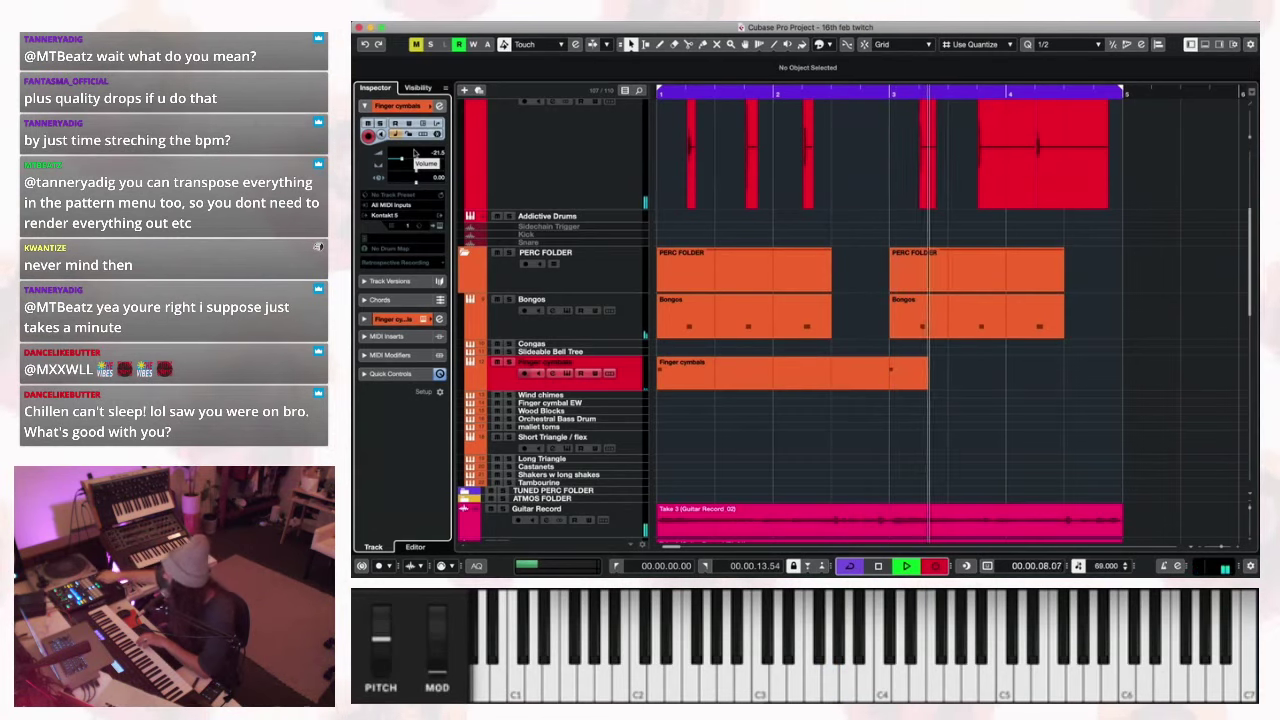
pyautogui.press('space')
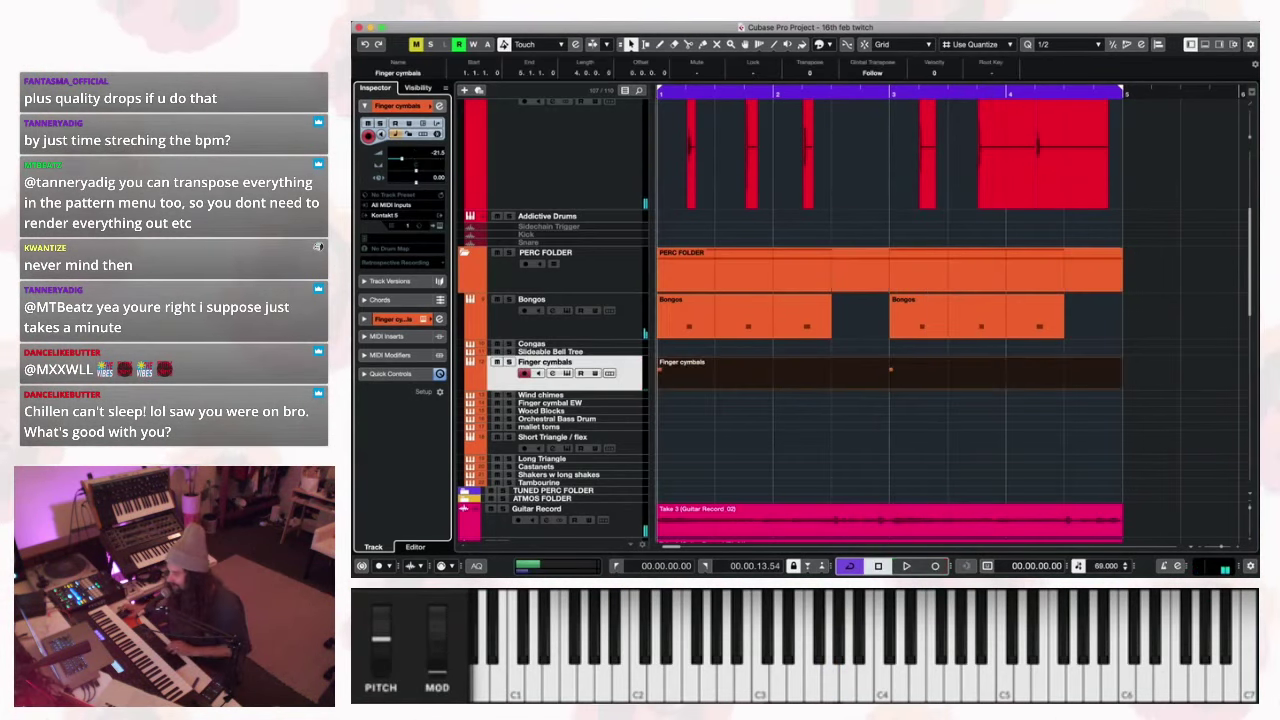
# Select and enlarge the Slideable Bell Tree track and set its volume to -25.0 during playback.
pyautogui.click(613, 401)
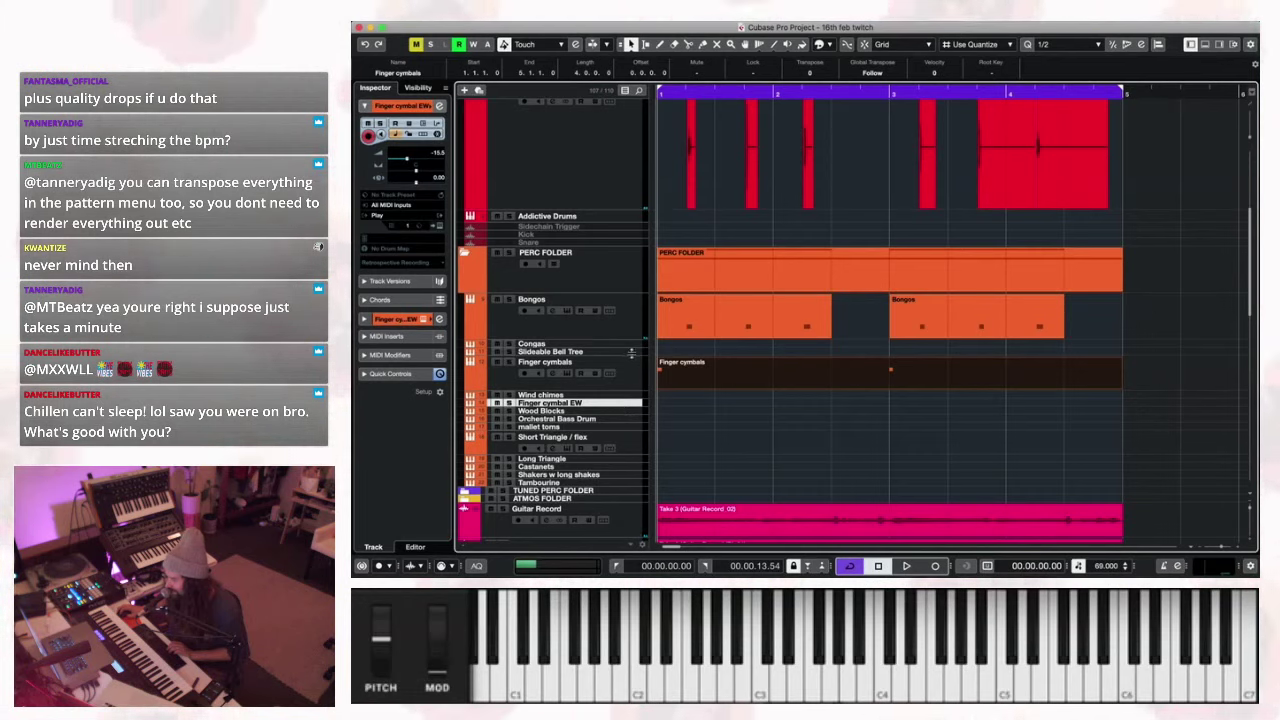
pyautogui.moveTo(631, 352); pyautogui.dragTo(625, 398)
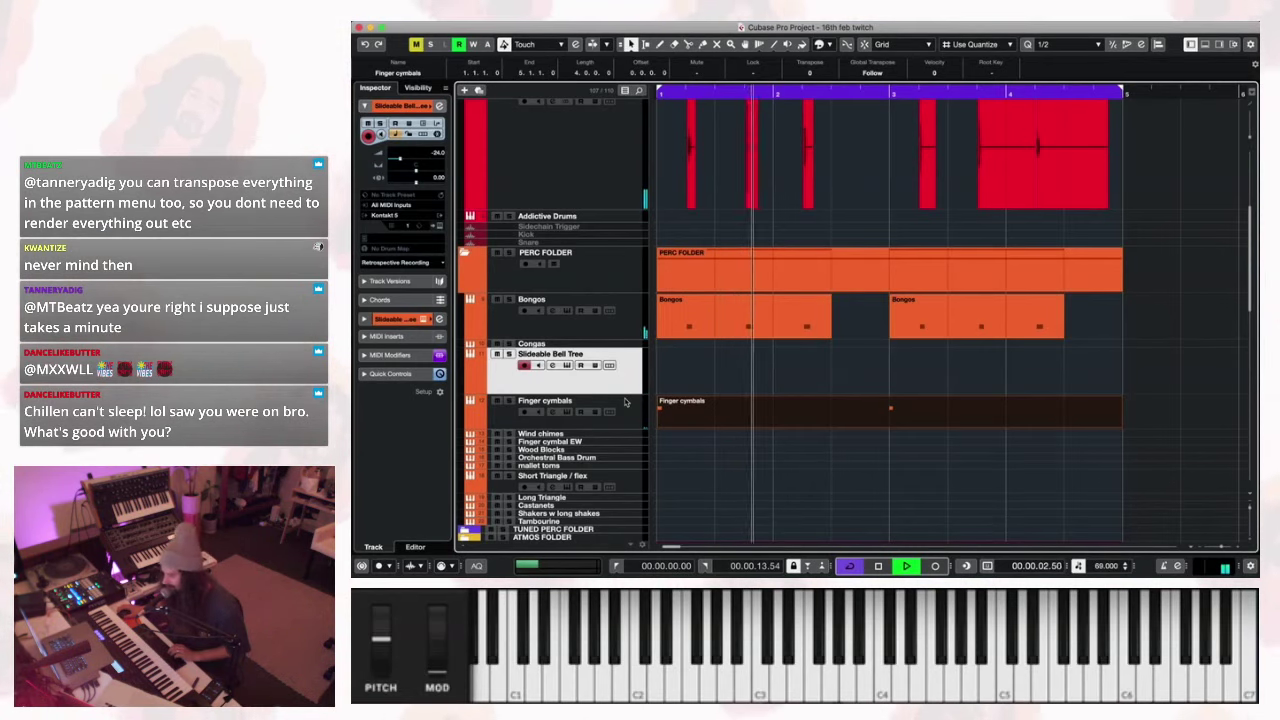
pyautogui.press('space')
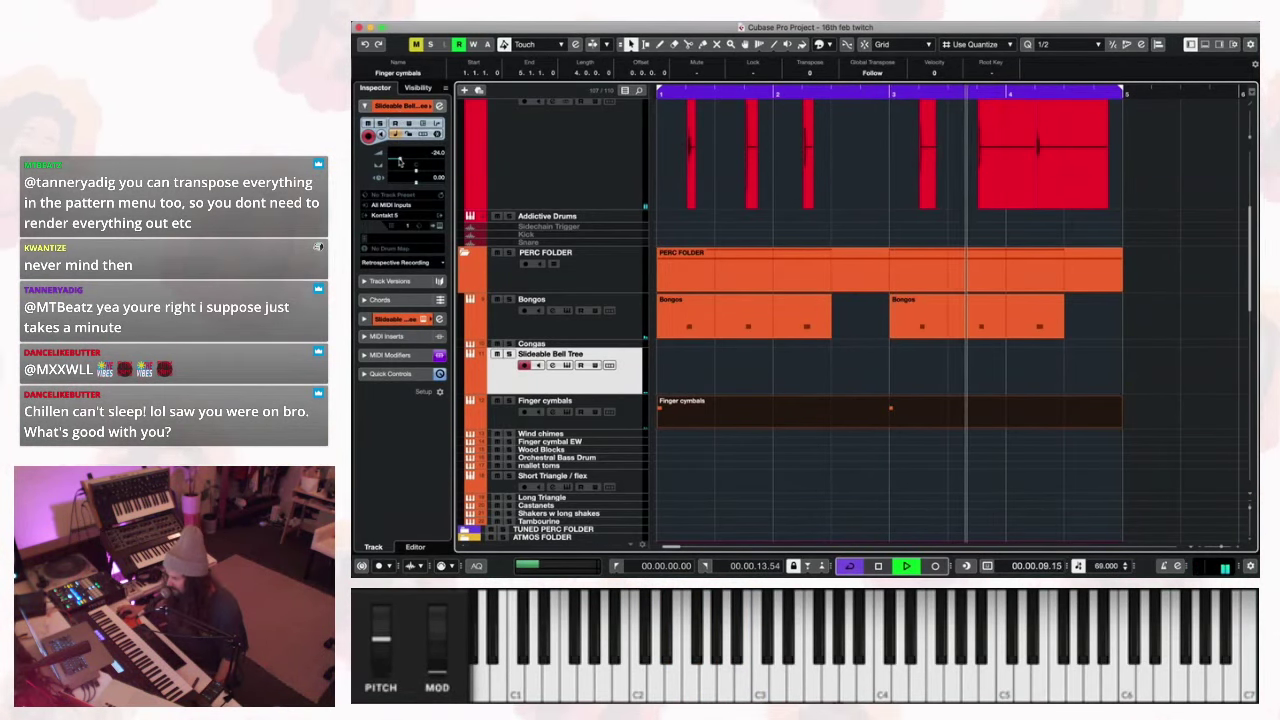
pyautogui.scroll(-1, 400, 160)
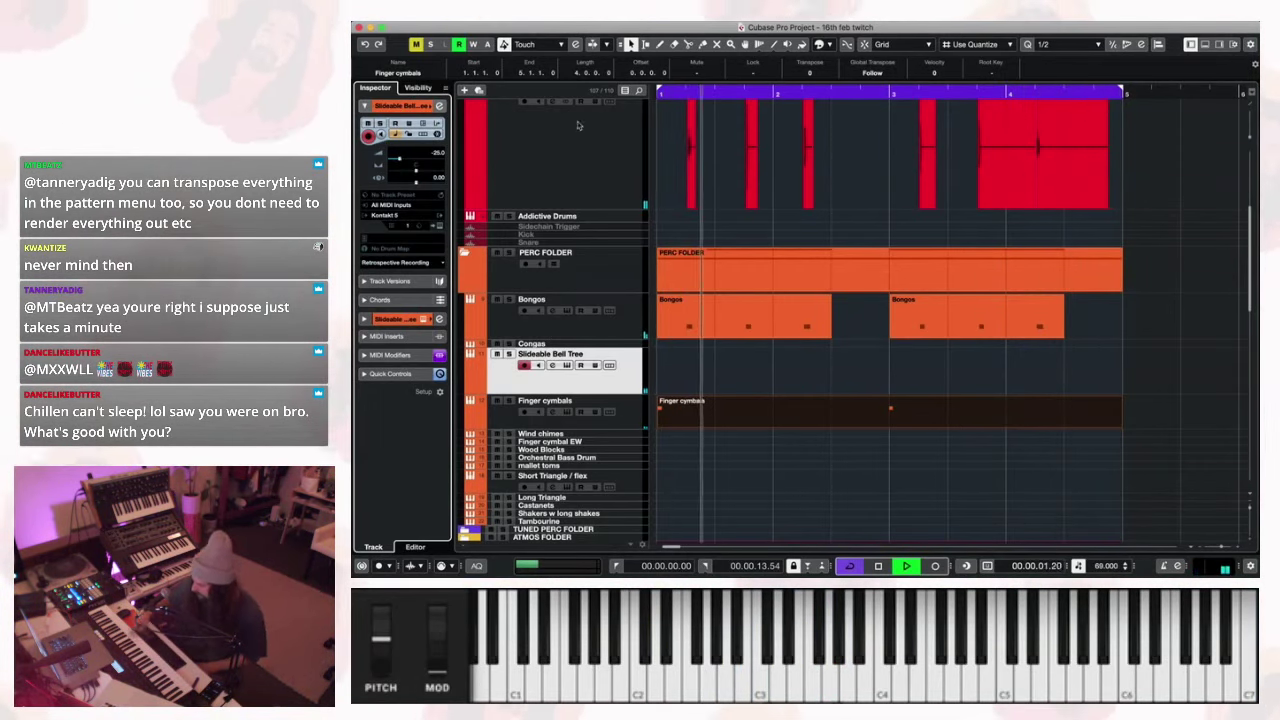
# Record a rising Slideable Bell Tree run at the end of bar 4, starting playback from late in bar 3.
pyautogui.press('space')
pyautogui.click(970, 92)
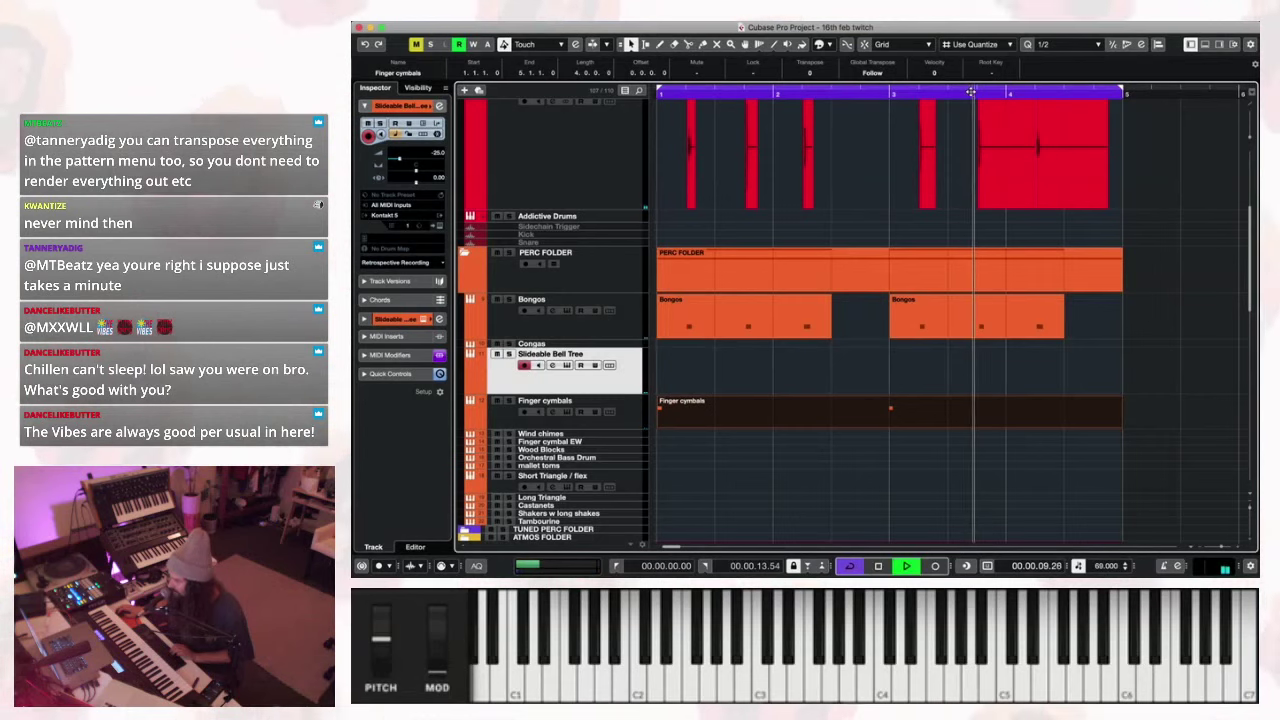
pyautogui.press('KP_Multiply')
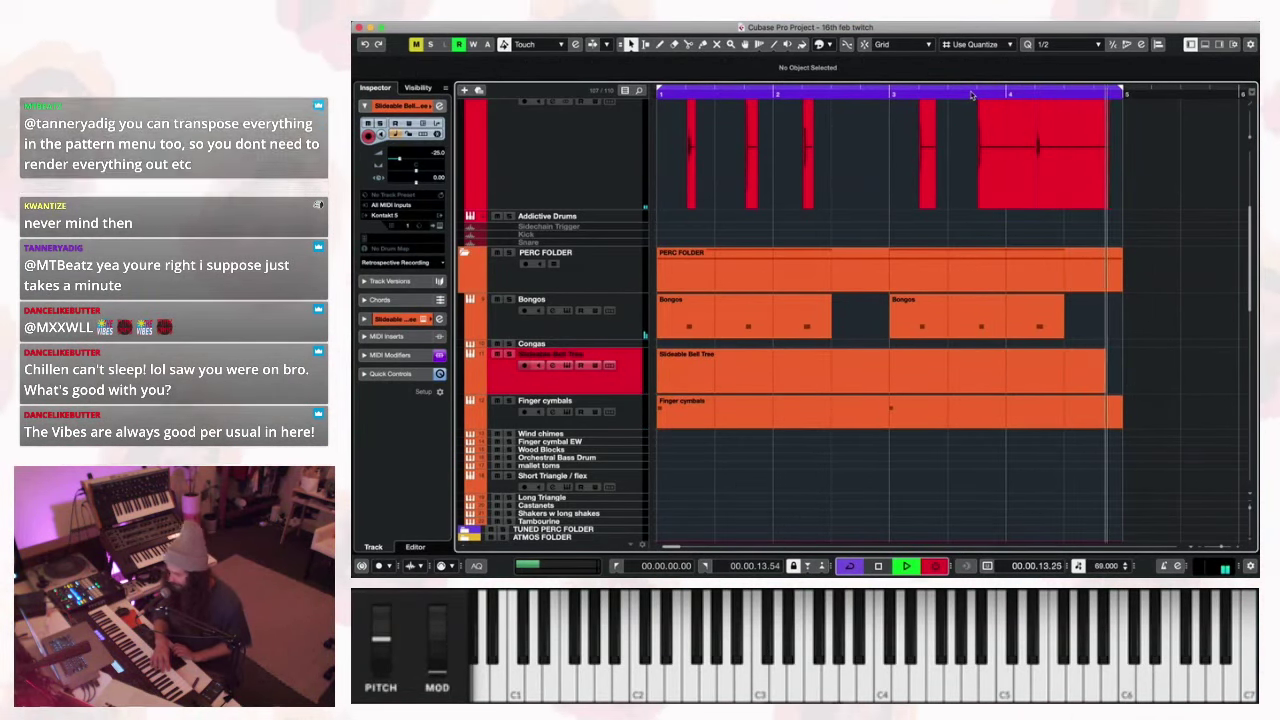
pyautogui.click(971, 95)
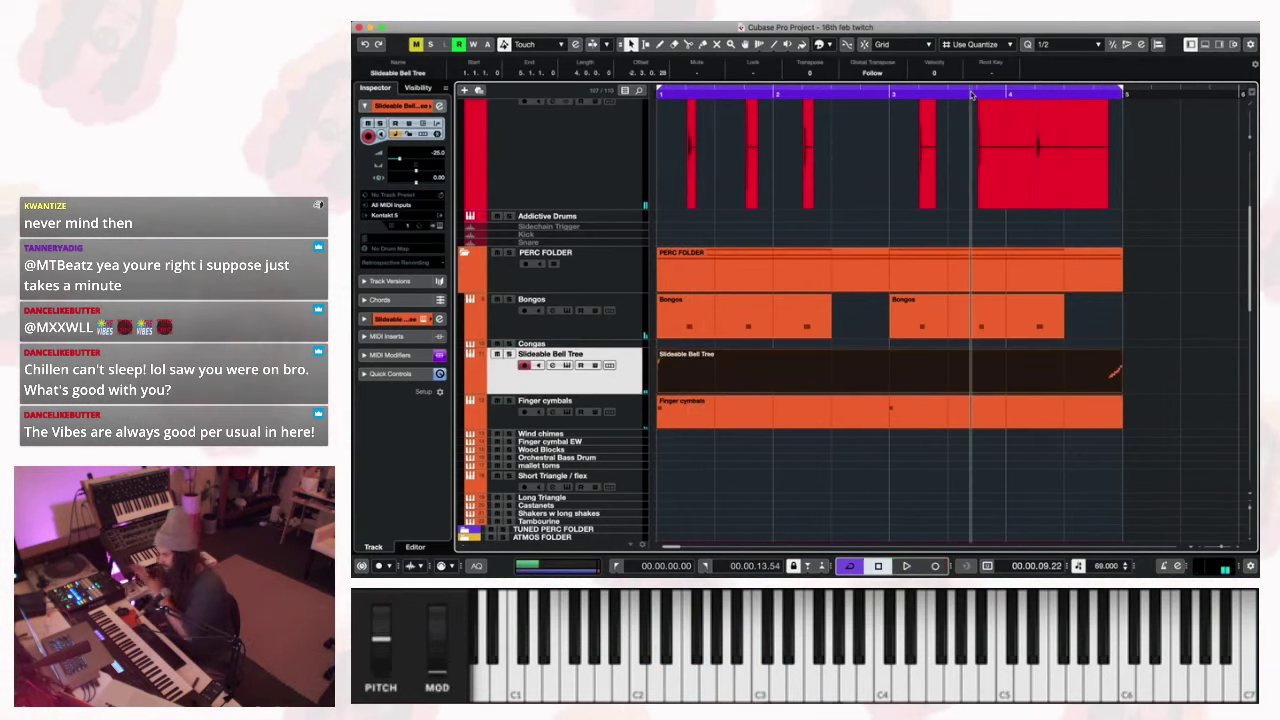
# Lower the Slideable Bell Tree volume to about -33.5 while the loop plays.
pyautogui.click(739, 487)
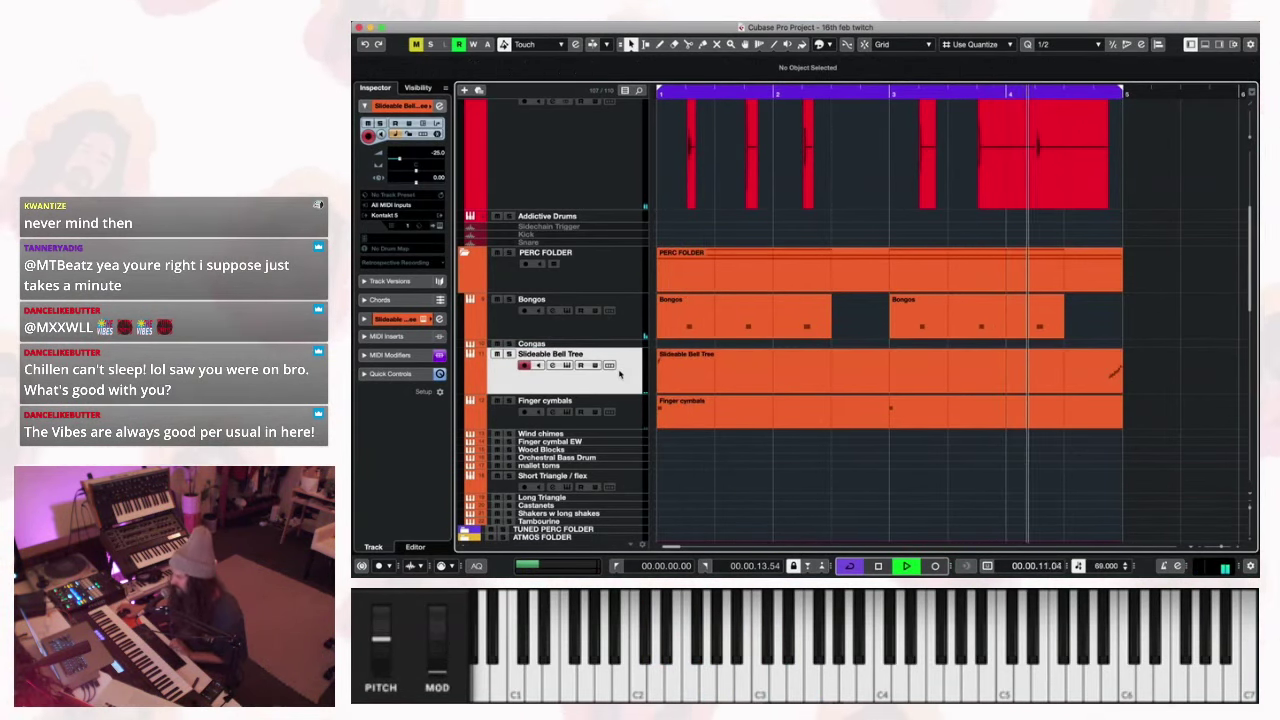
pyautogui.moveTo(399, 160); pyautogui.dragTo(396, 160)
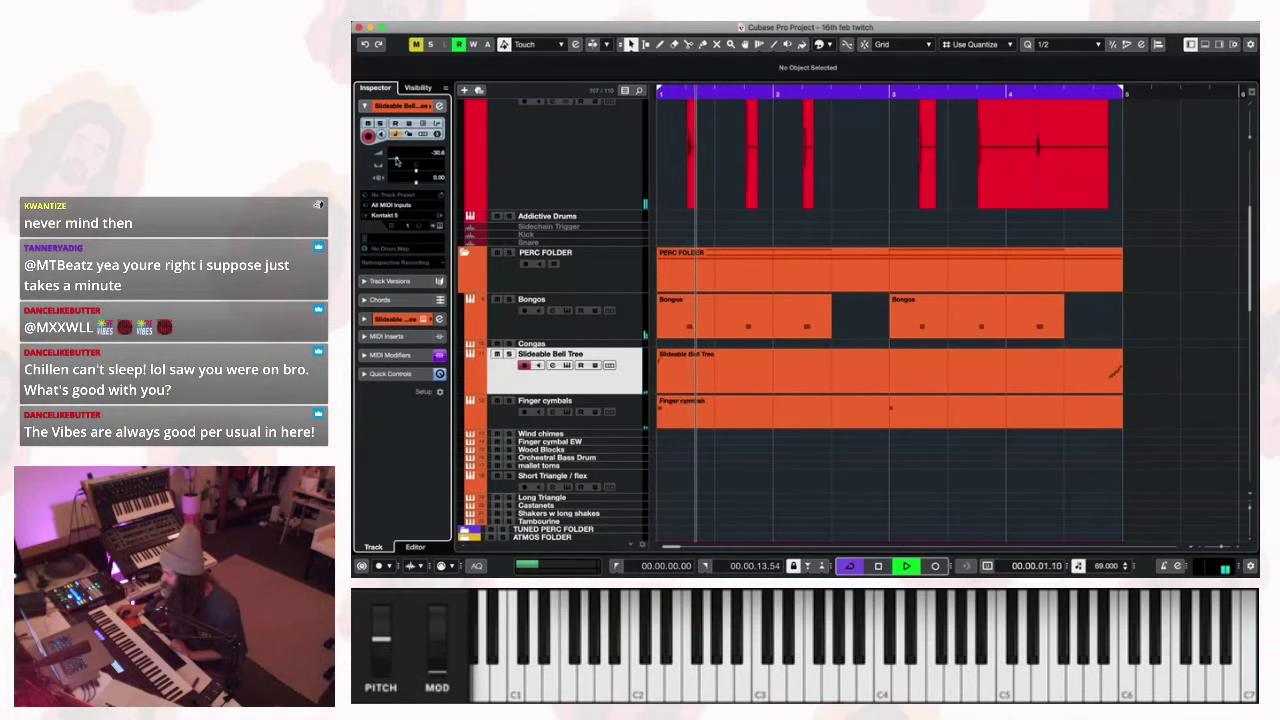
pyautogui.scroll(-3, 396, 160)
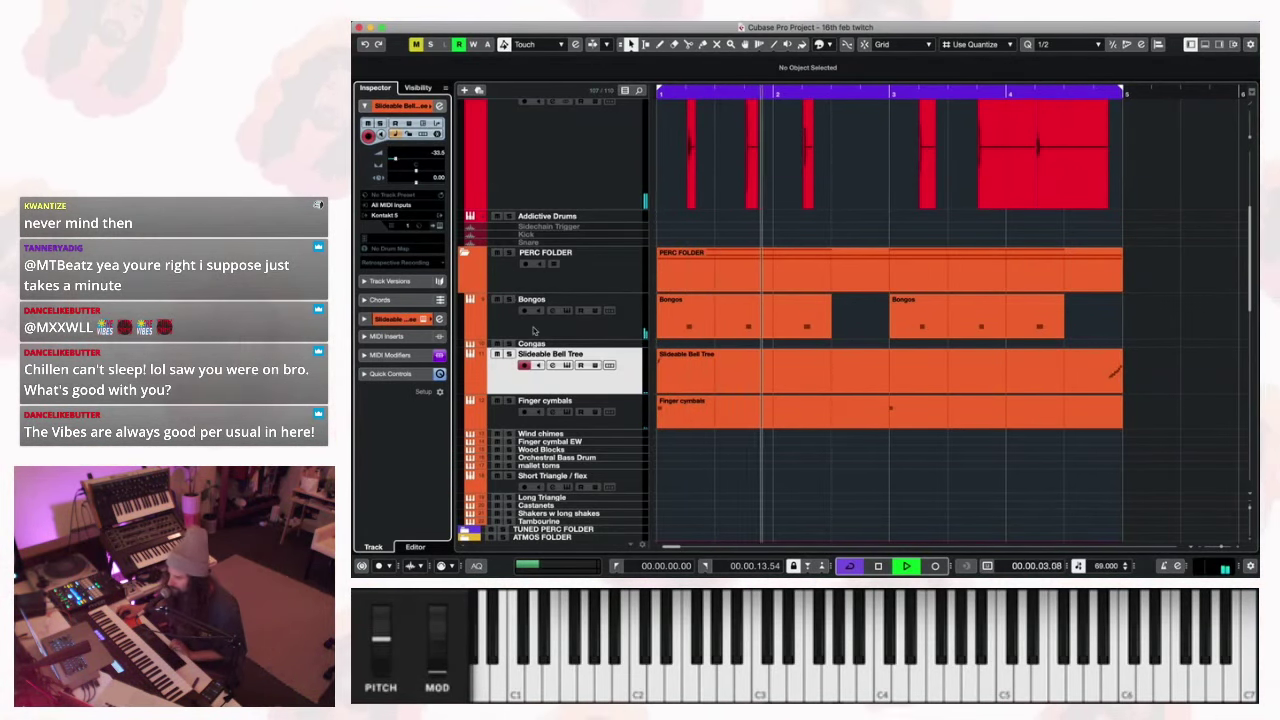
# Select the Wood Blocks track, move on to Short Triangle / flex, and inspect its channel settings.
pyautogui.moveTo(627, 453); pyautogui.dragTo(627, 464)
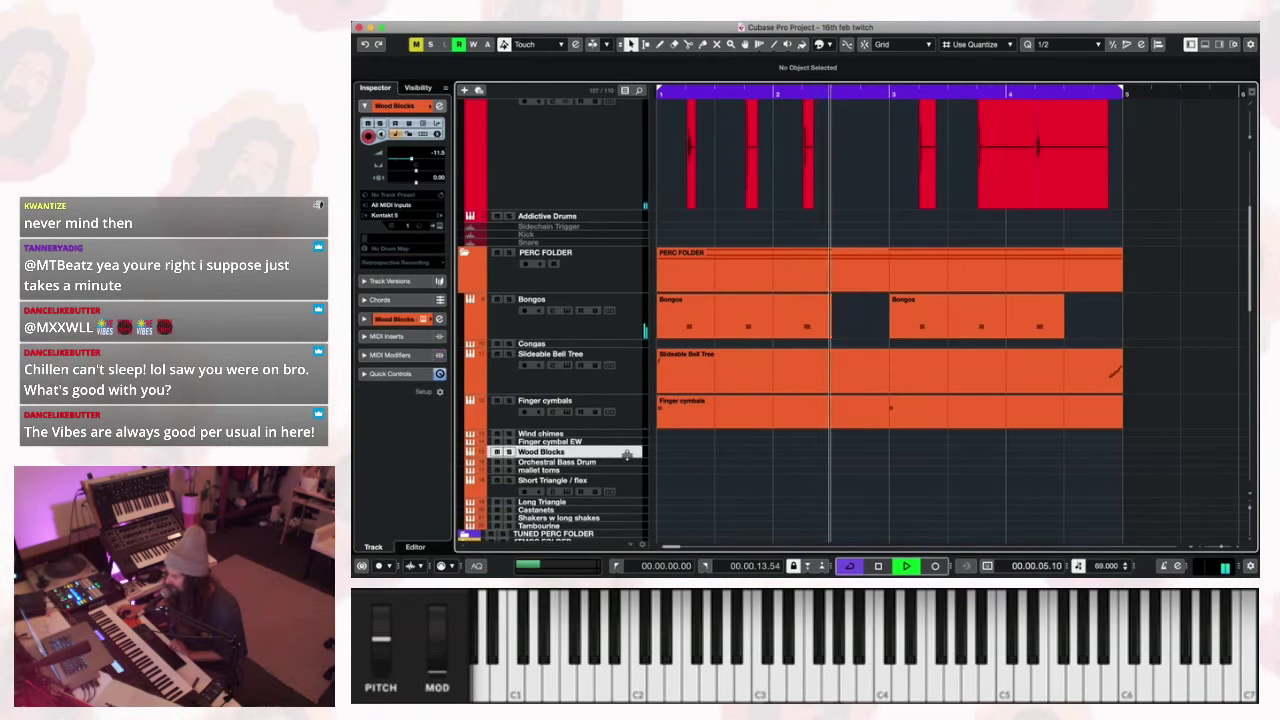
pyautogui.press('space')
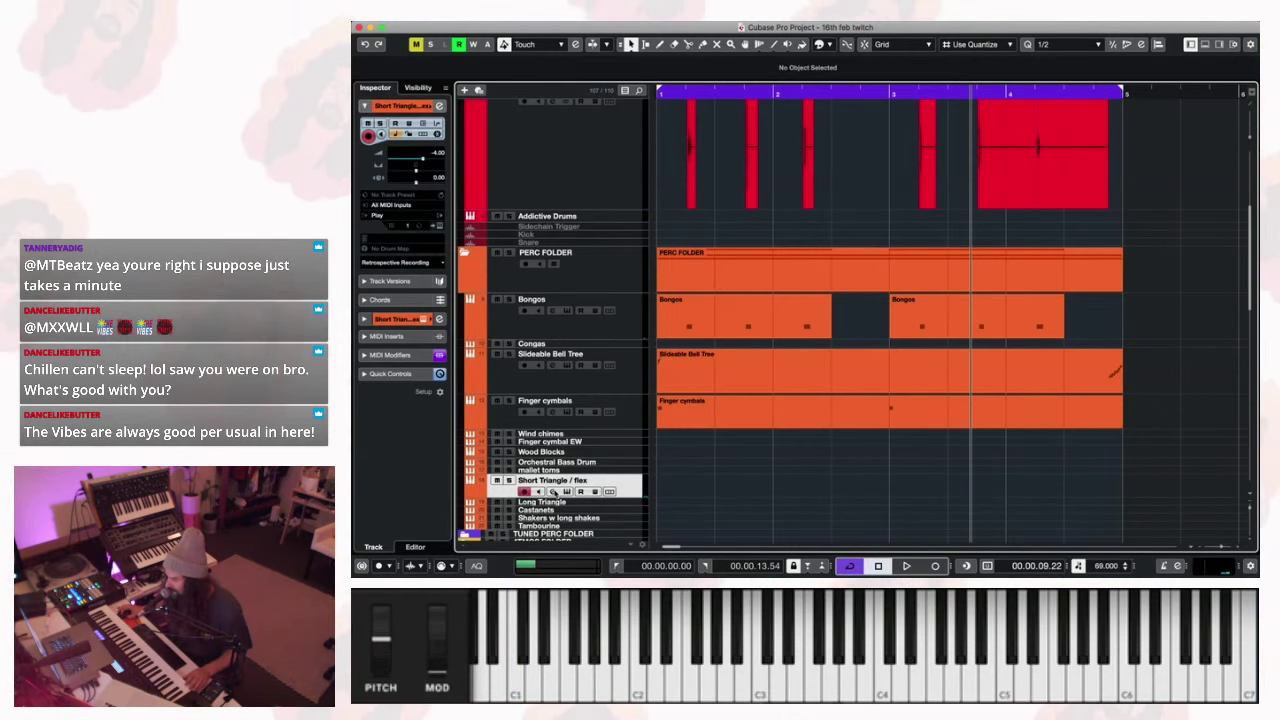
pyautogui.click(553, 492)
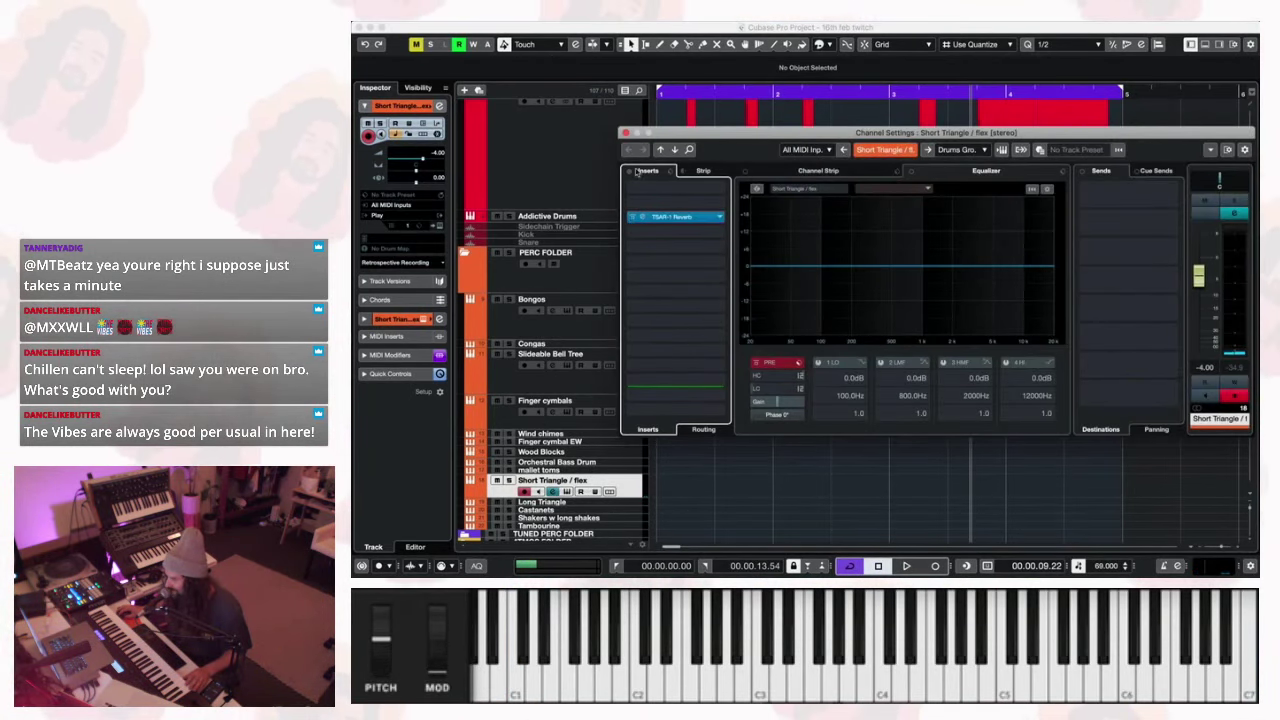
pyautogui.click(626, 133)
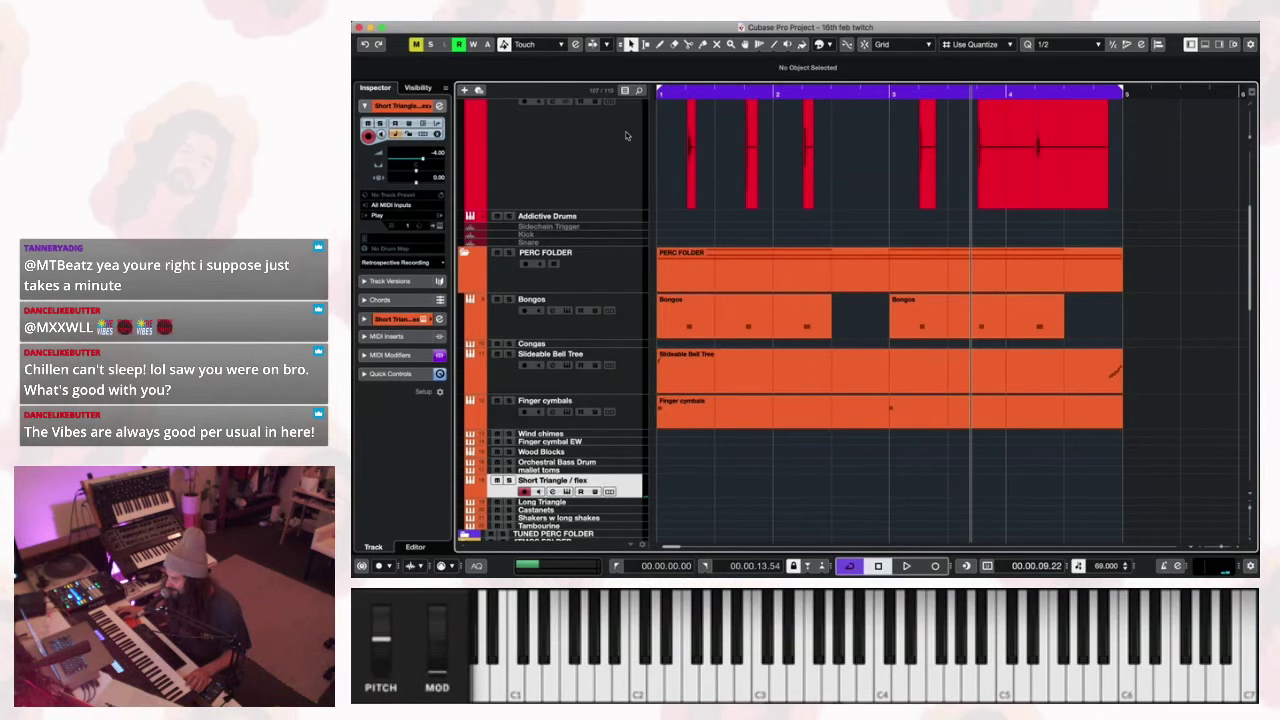
# Set the Short Triangle / flex volume to -12.5, record a part over the four-bar loop, and play it back.
pyautogui.press('space')
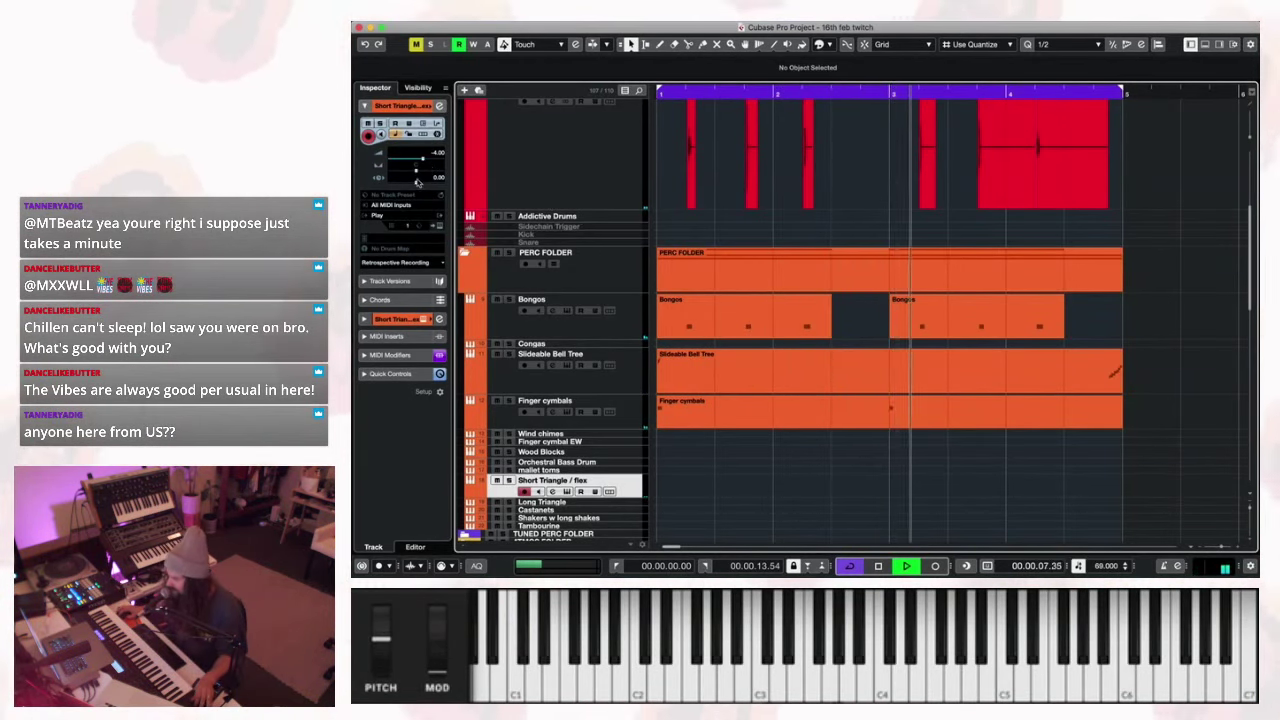
pyautogui.moveTo(420, 160); pyautogui.dragTo(410, 162)
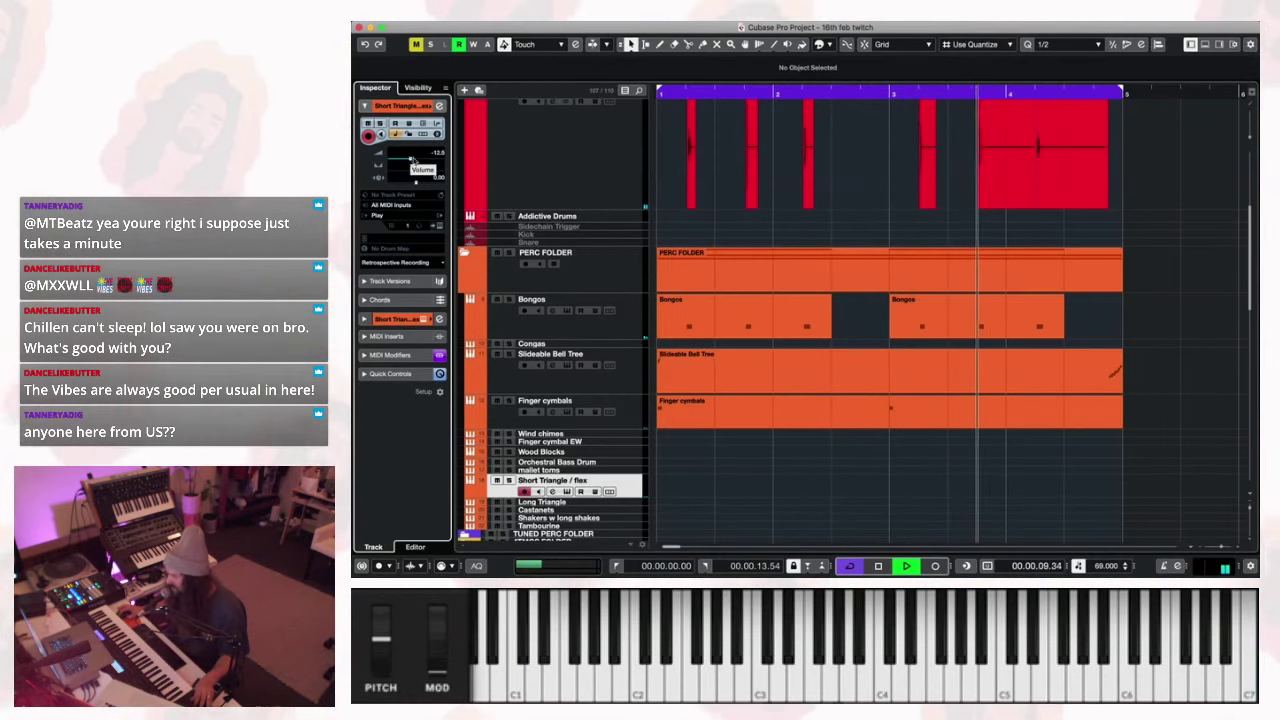
pyautogui.press('KP_Multiply')
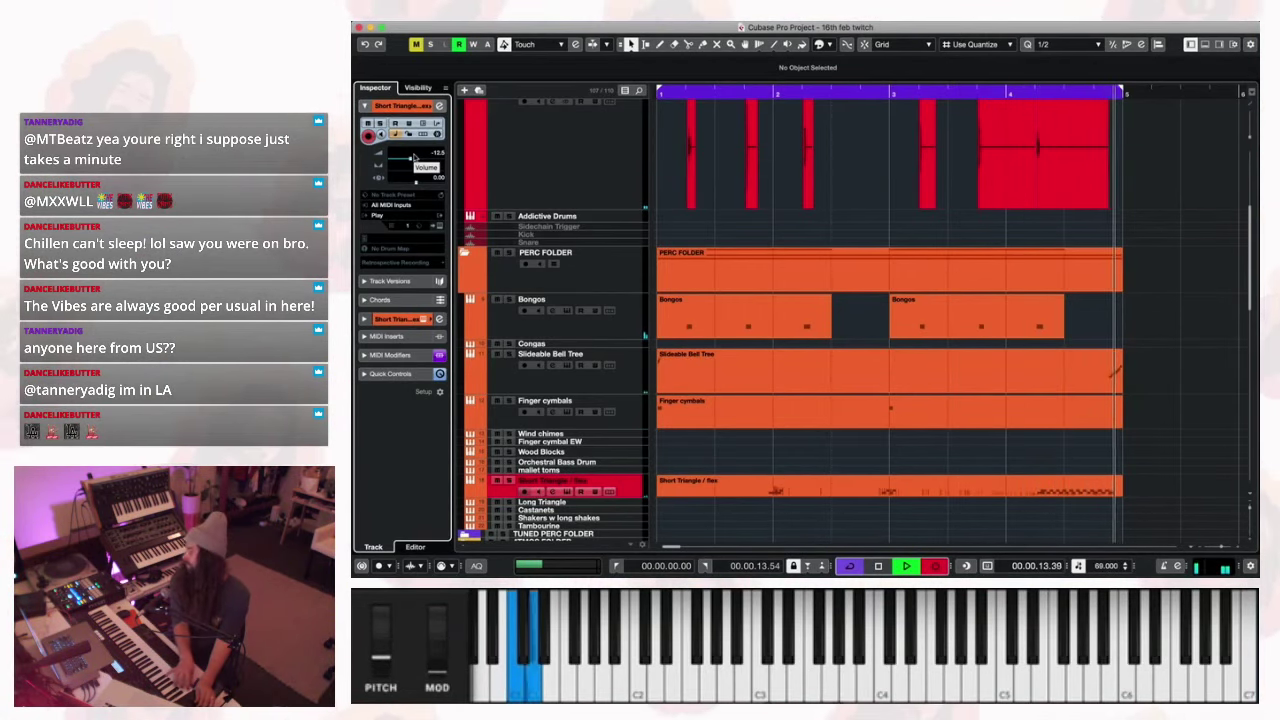
pyautogui.press('space')
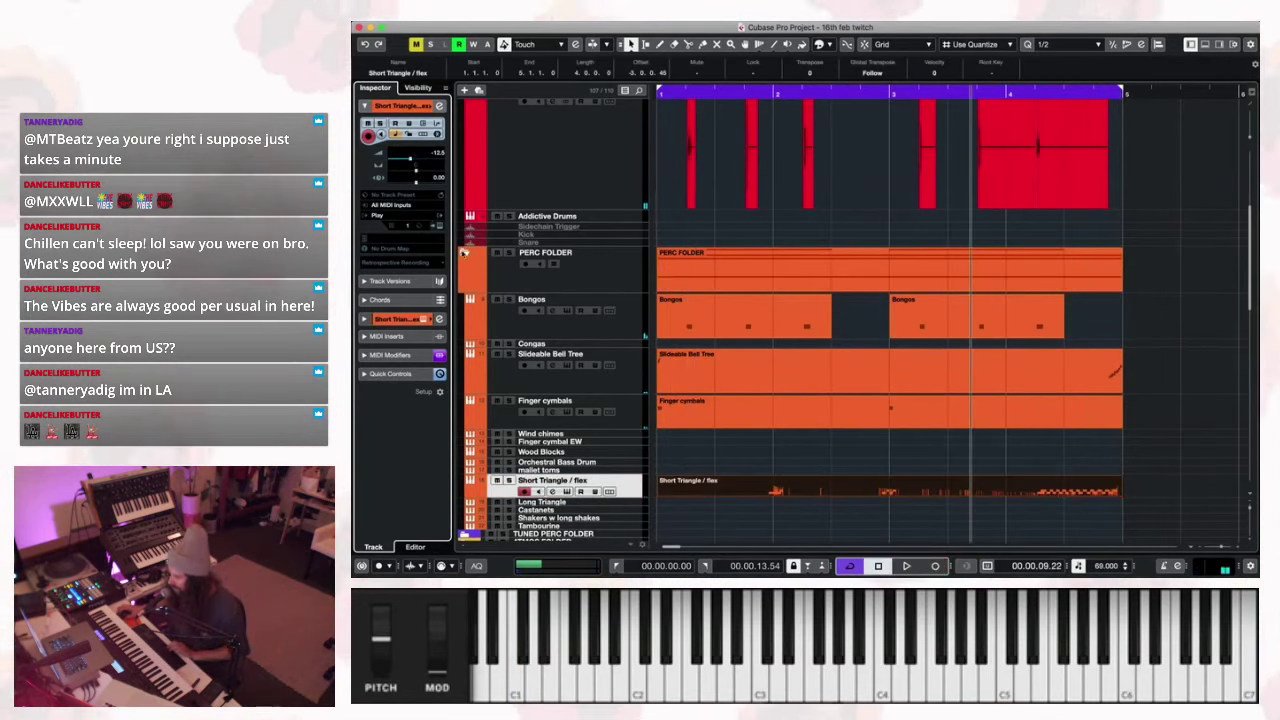
pyautogui.click(1079, 527)
pyautogui.press('space')
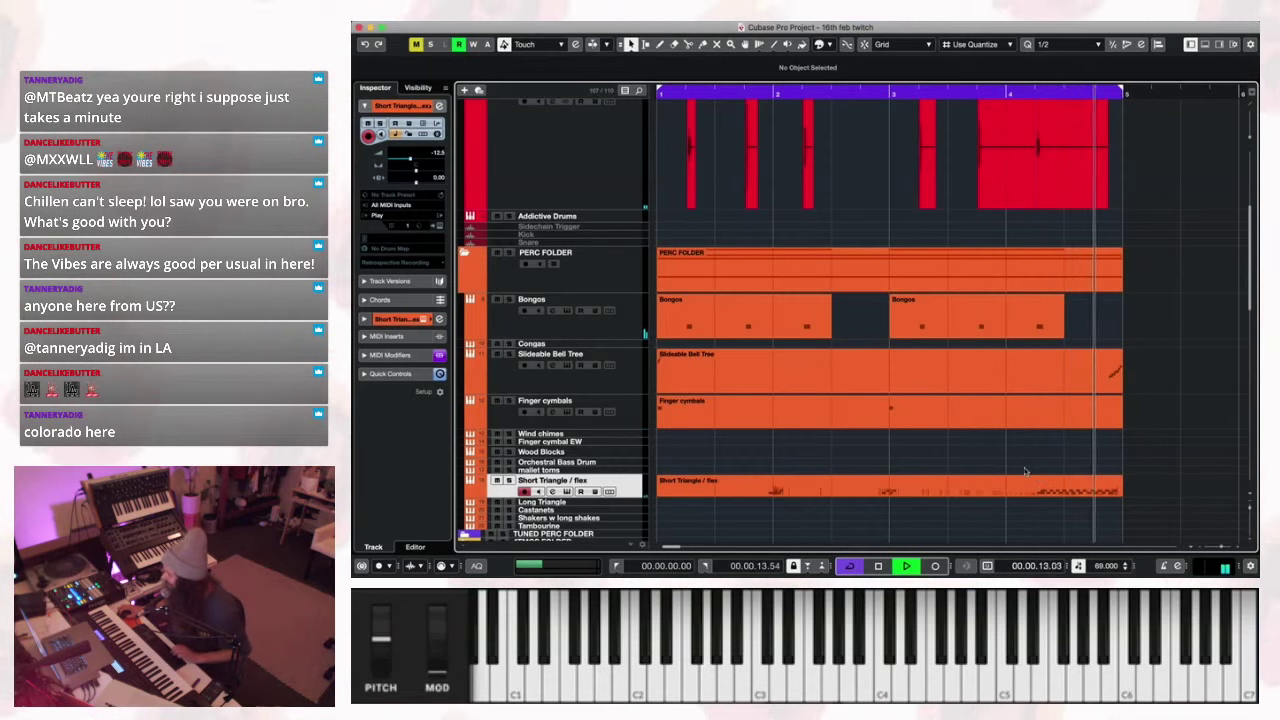
# Select the Castanets track and review the arrangement from the drums down to the vocals while the loop plays.
pyautogui.click(632, 507)
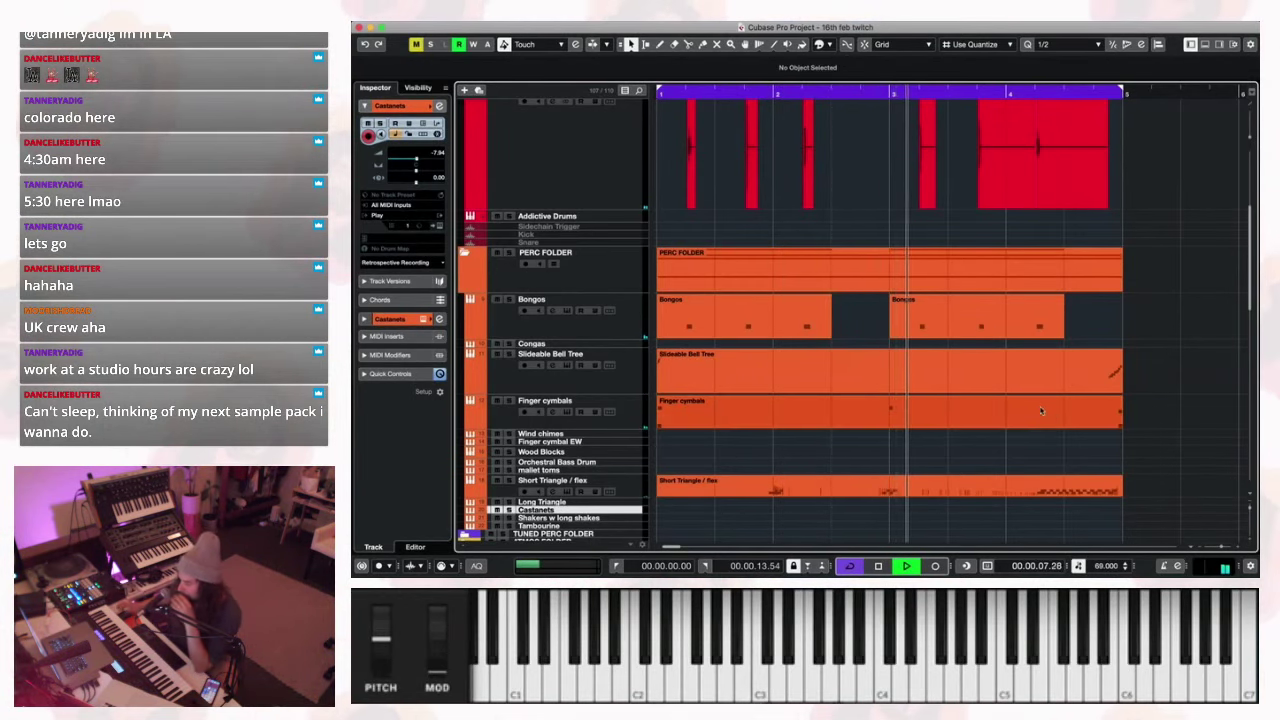
pyautogui.scroll(5, 950, 428)
pyautogui.scroll(-4, 950, 428)
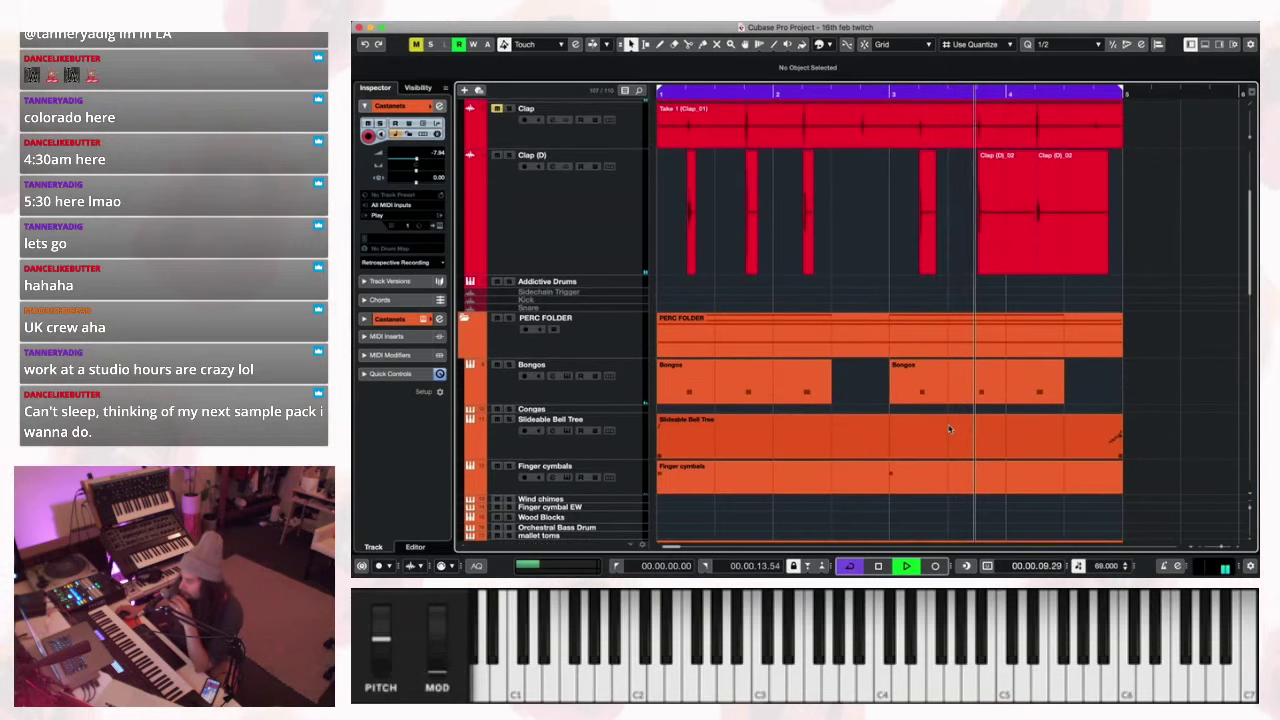
pyautogui.scroll(-3, 950, 428)
pyautogui.moveTo(1256, 512); pyautogui.dragTo(1210, 547)
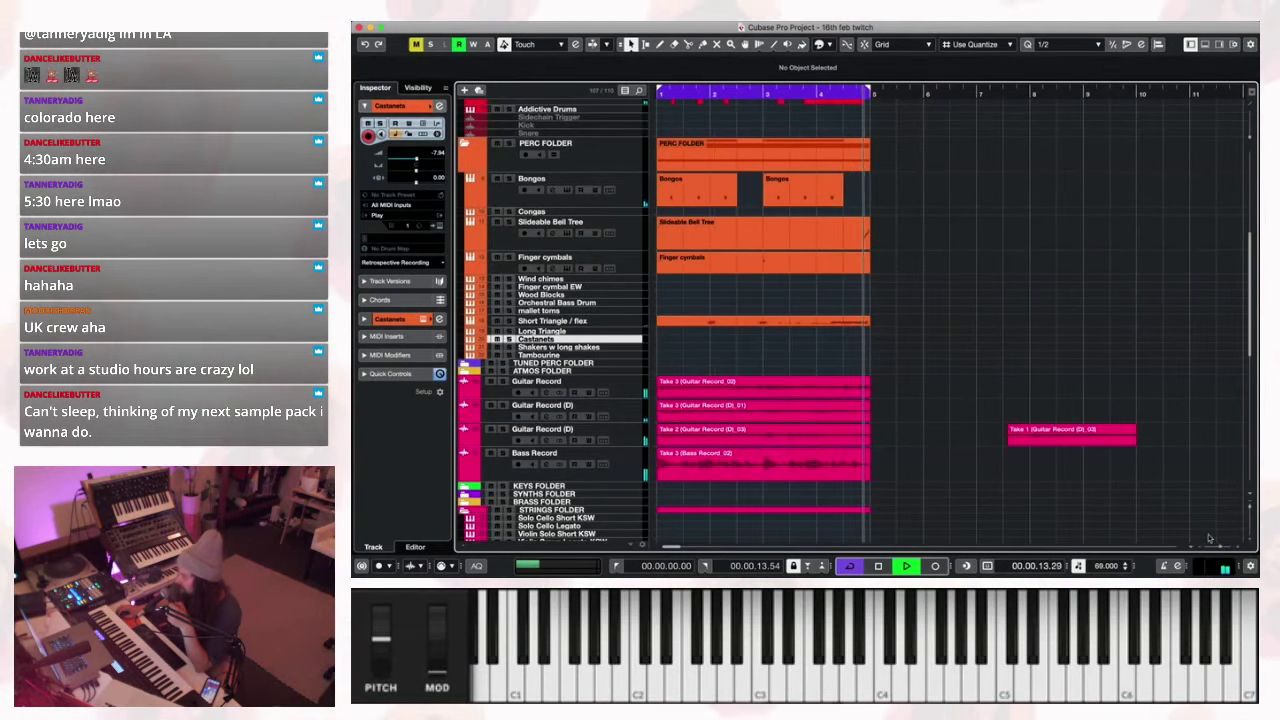
pyautogui.scroll(1, 767, 263)
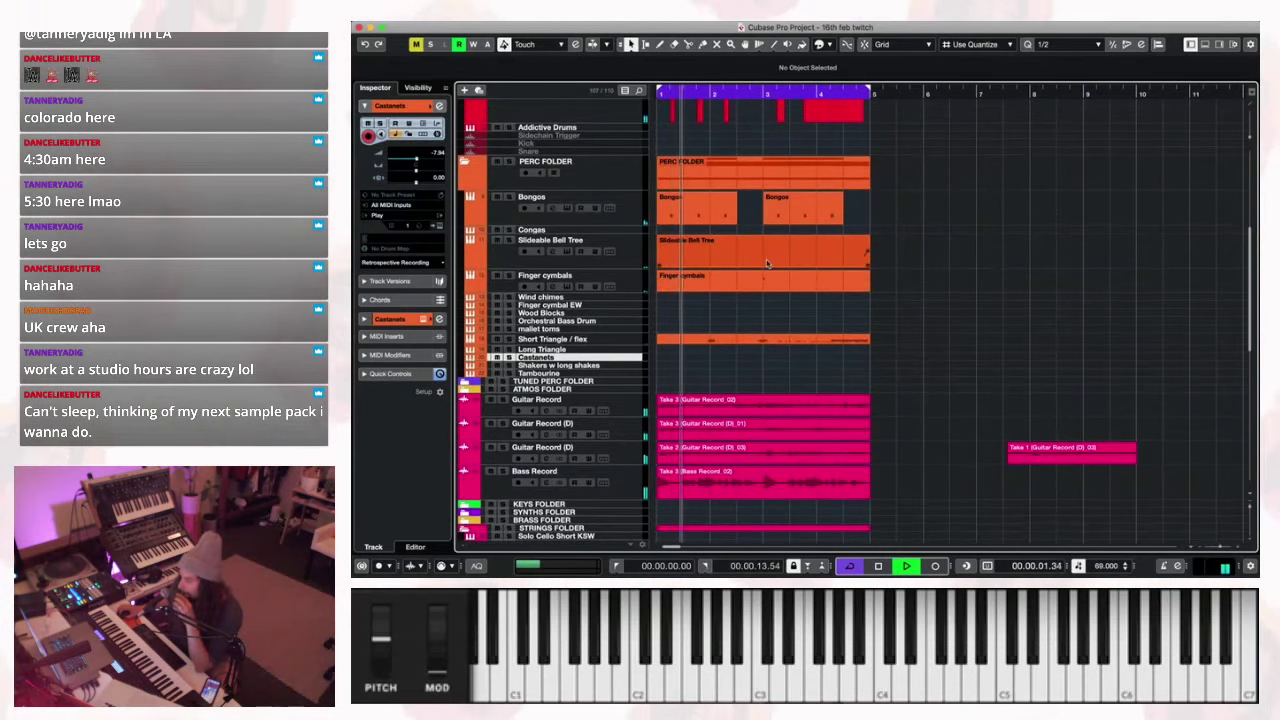
pyautogui.scroll(4, 767, 263)
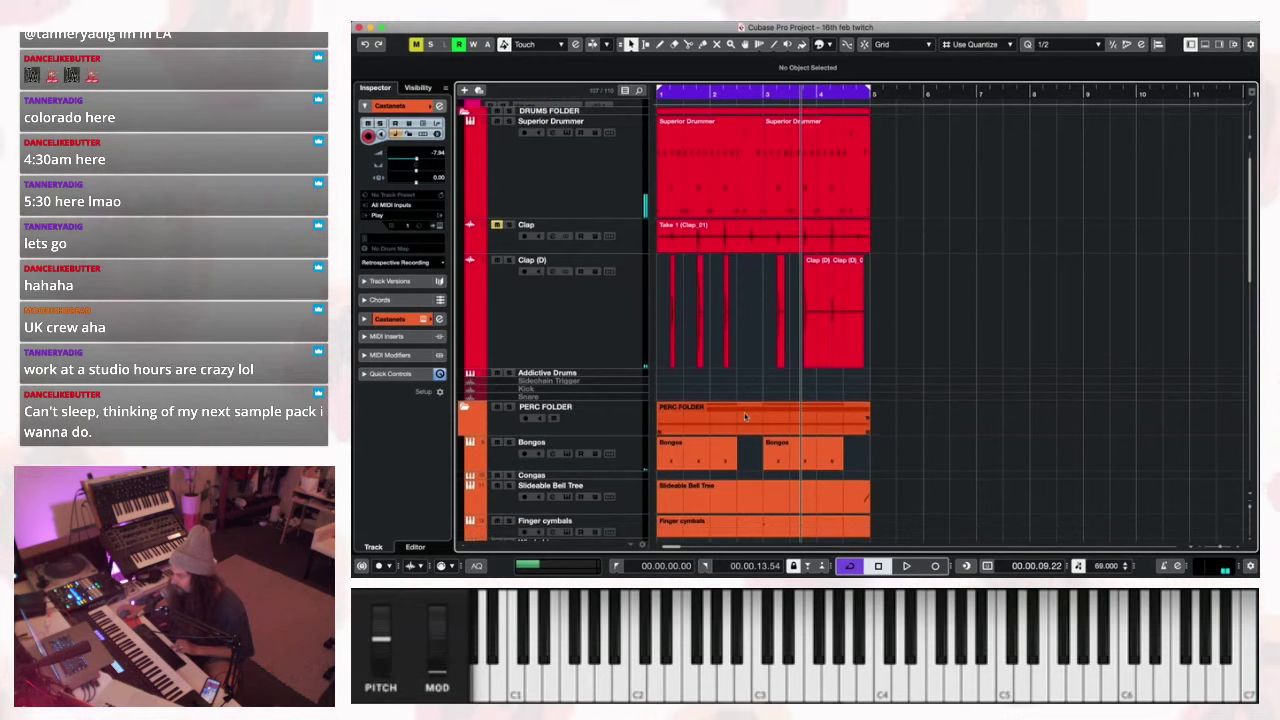
pyautogui.scroll(-8, 745, 414)
pyautogui.scroll(-1, 745, 414)
pyautogui.press('space')
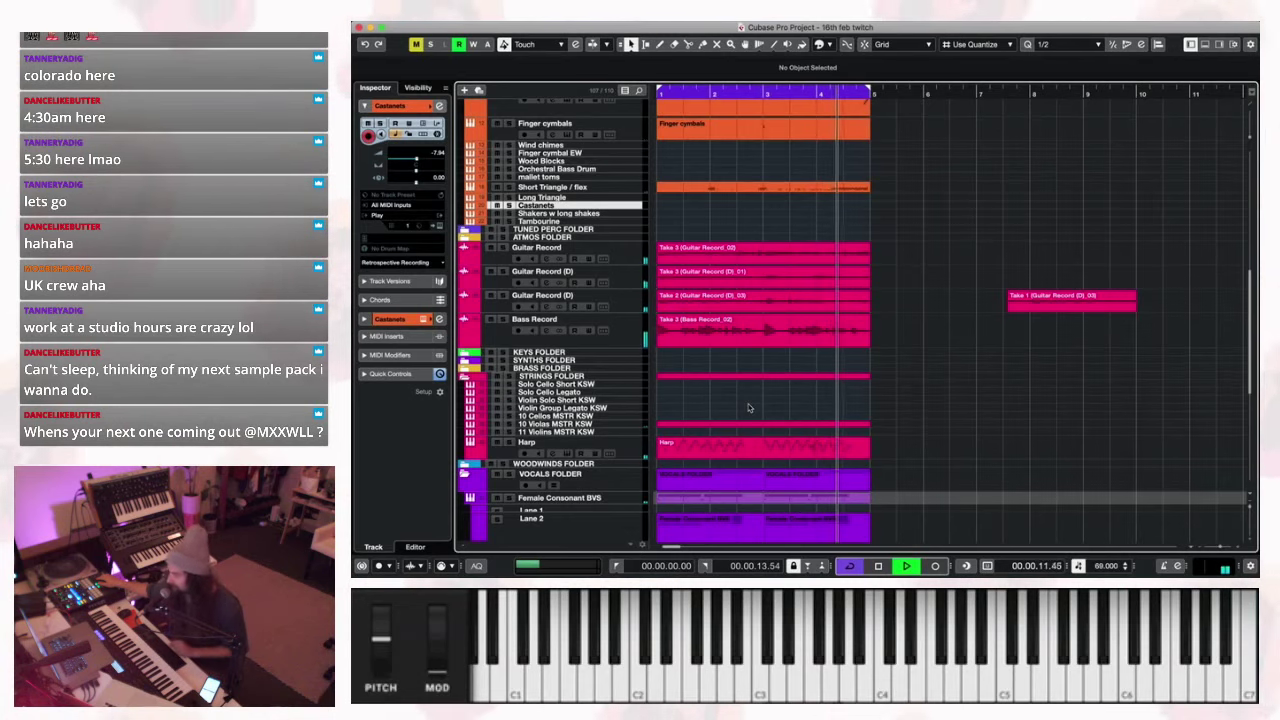
# Select and enlarge the Bass Record track, and mute the three guitar takes within the four-bar loop.
pyautogui.click(620, 335)
pyautogui.click(622, 352)
pyautogui.click(629, 342)
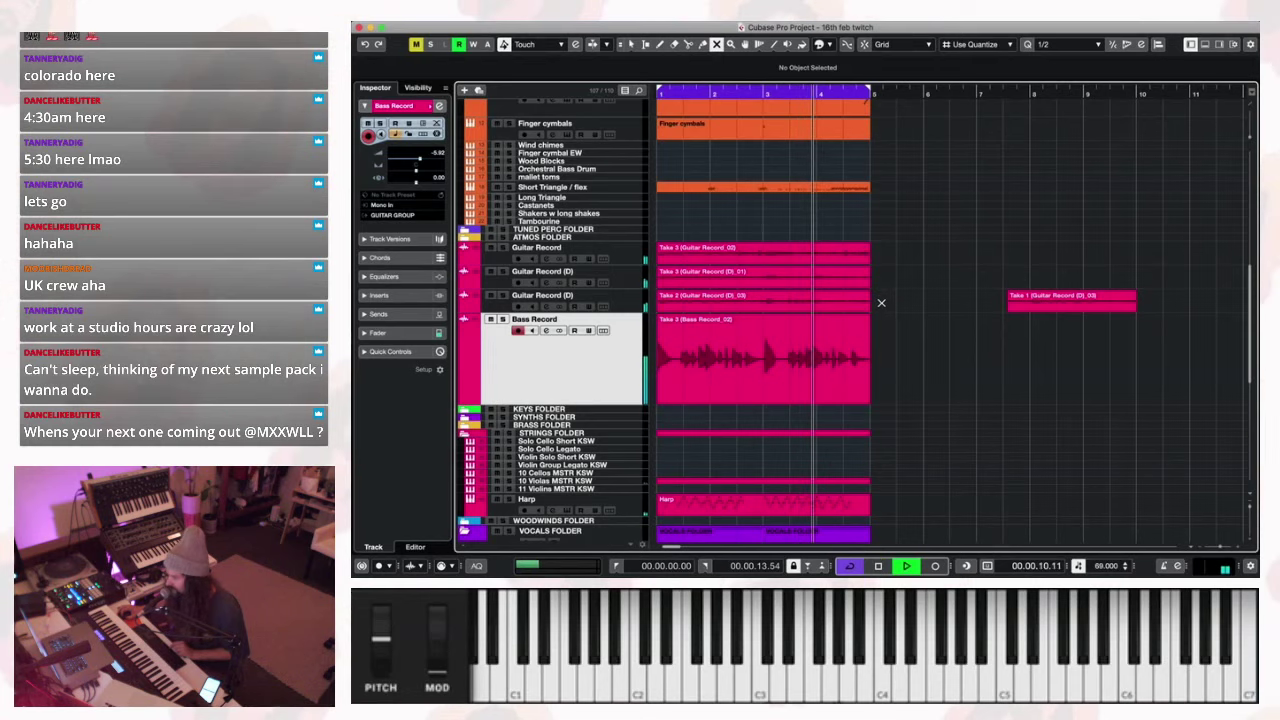
pyautogui.moveTo(753, 253); pyautogui.dragTo(736, 246)
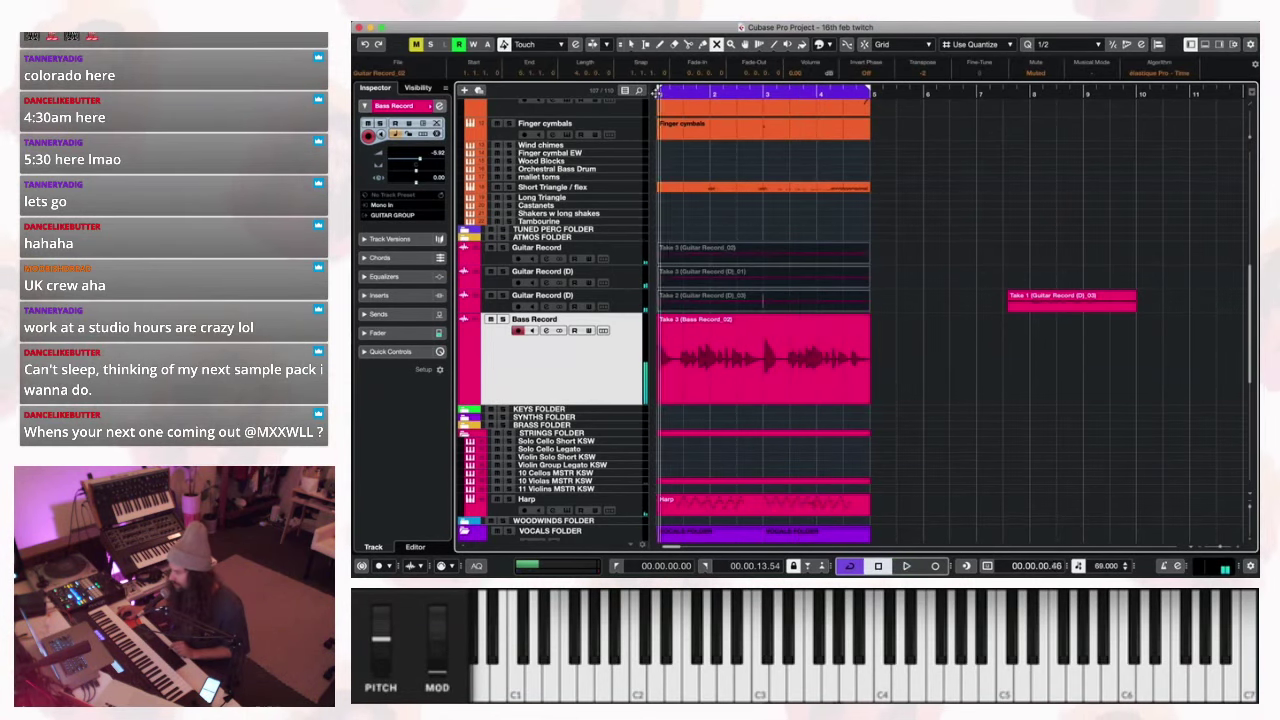
# Play the loop with the guitars muted and look over the string, bass and percussion tracks, restoring the Object Selection tool.
pyautogui.press('space')
pyautogui.scroll(-2, 730, 413)
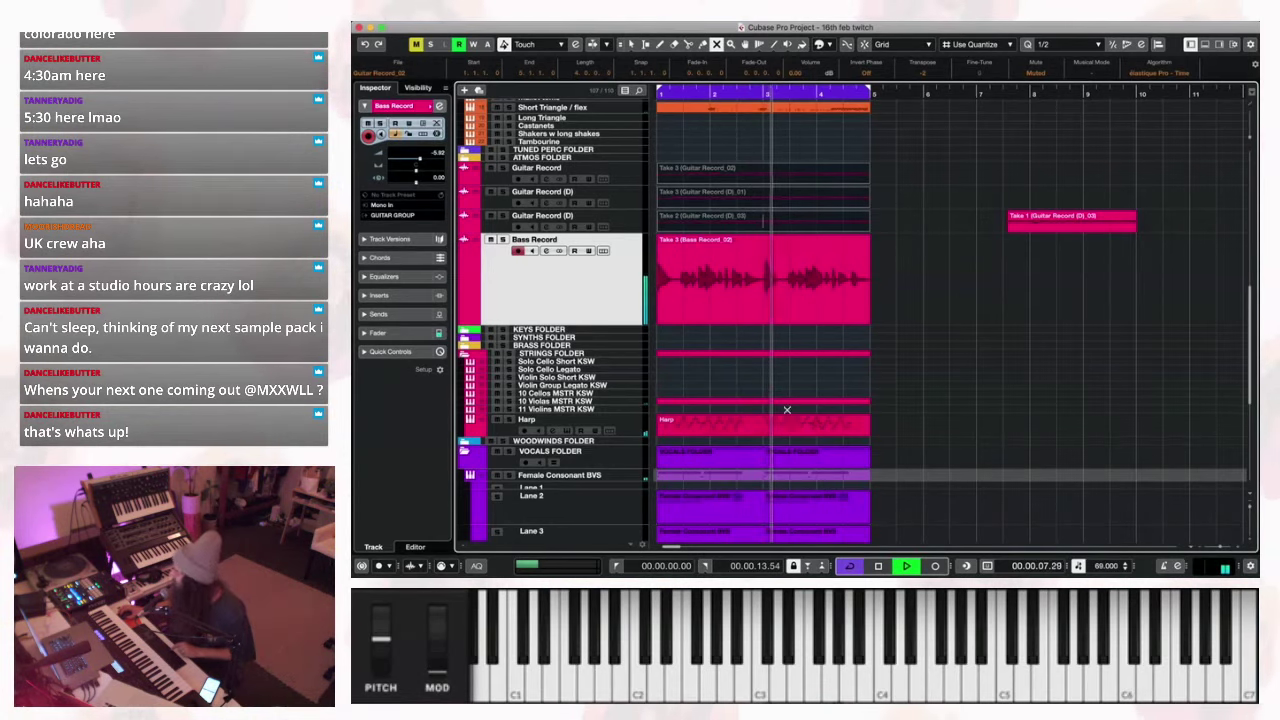
pyautogui.scroll(3, 645, 220)
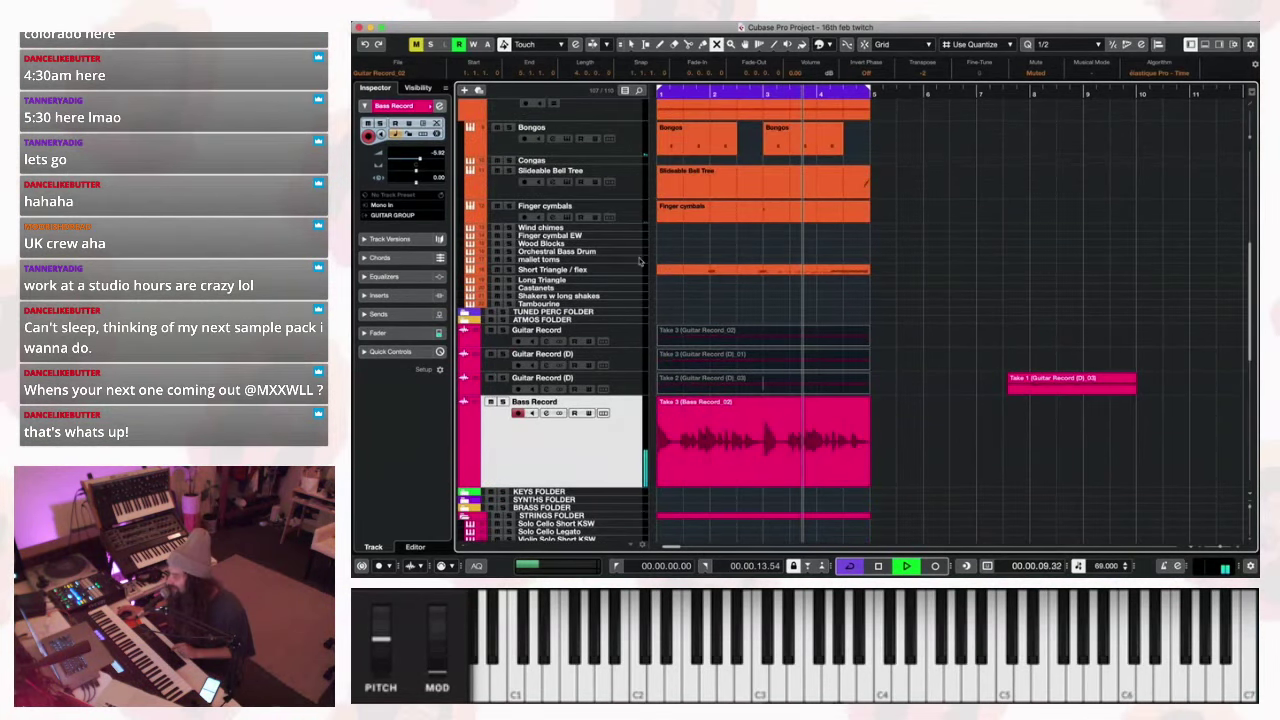
pyautogui.scroll(1, 640, 205)
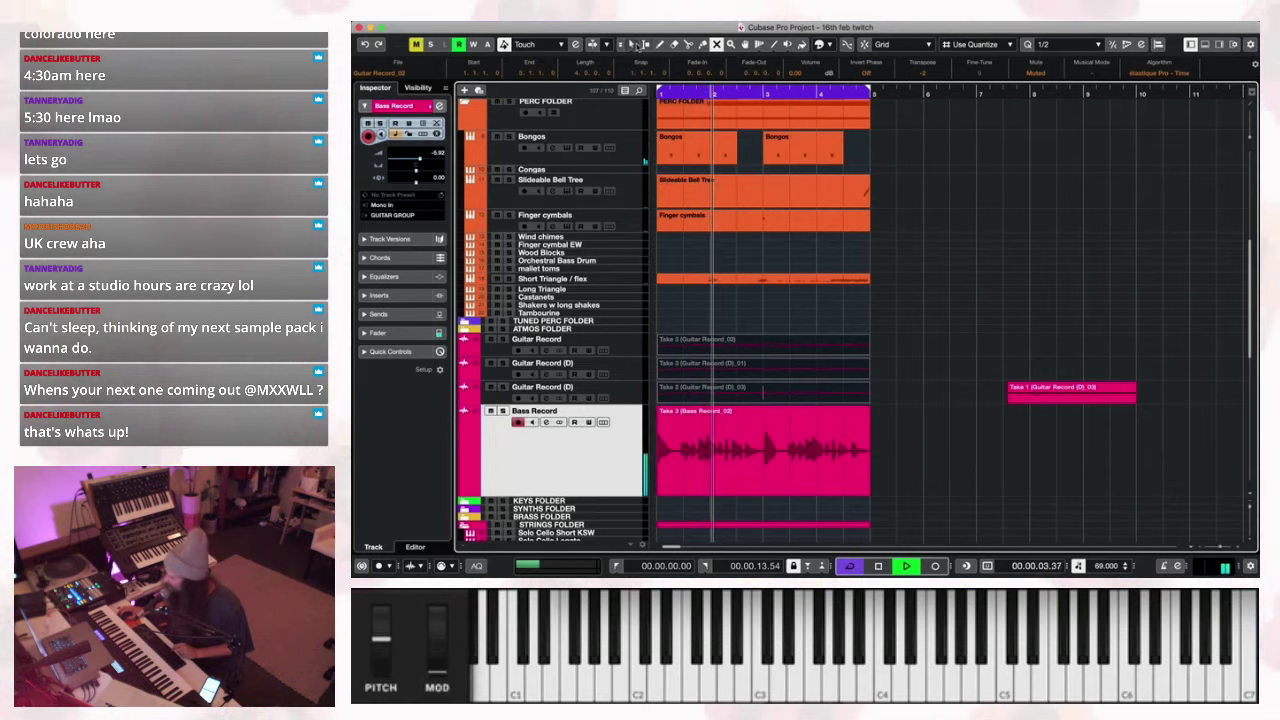
pyautogui.click(631, 44)
pyautogui.press('space')
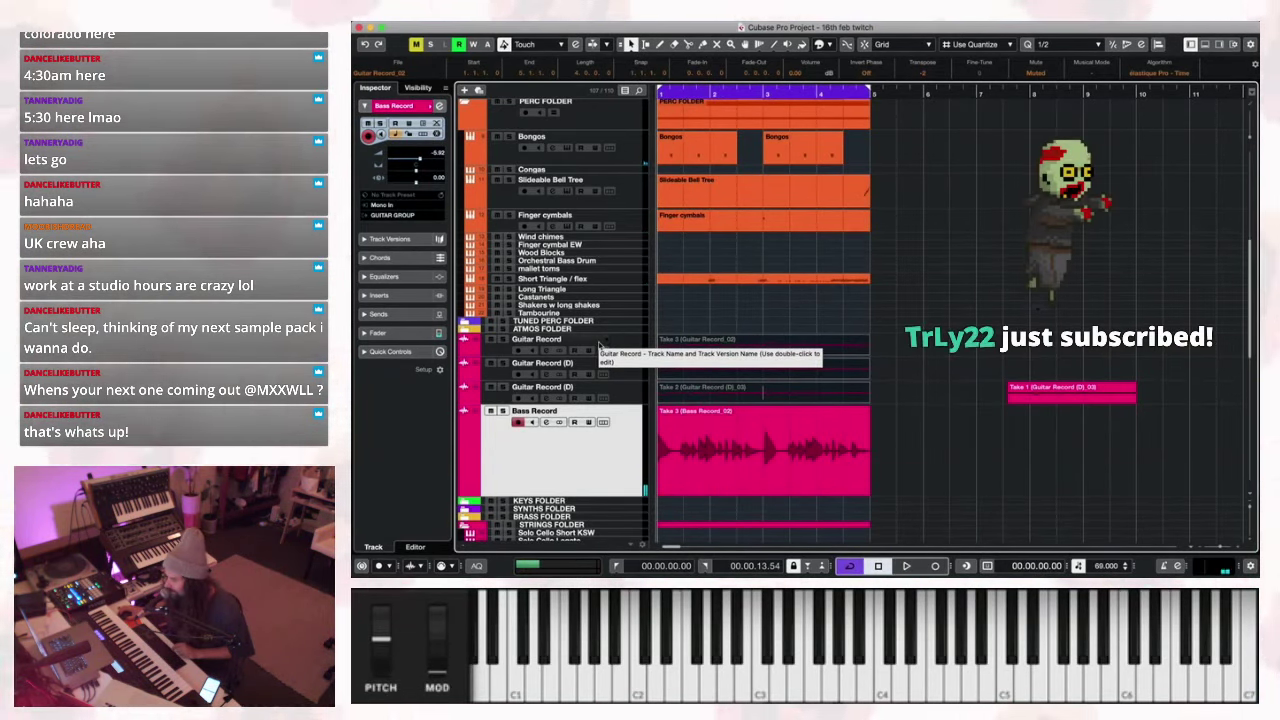
pyautogui.press('space')
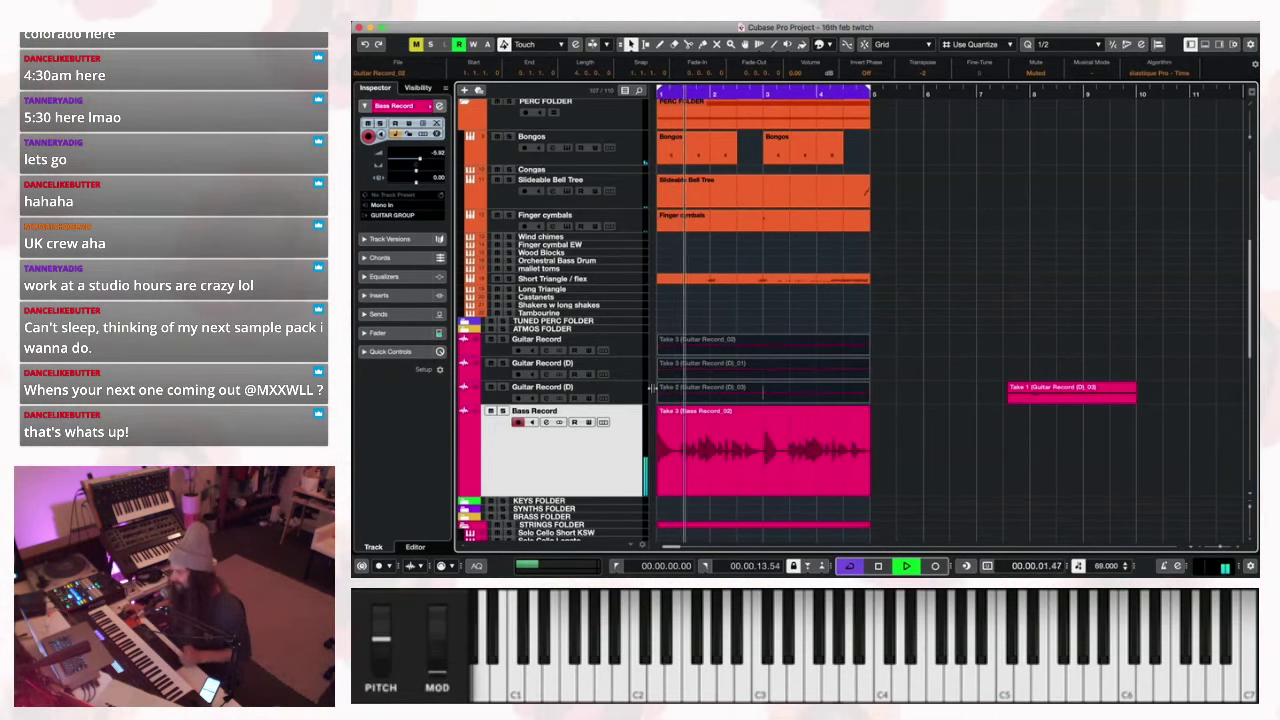
pyautogui.scroll(5, 602, 307)
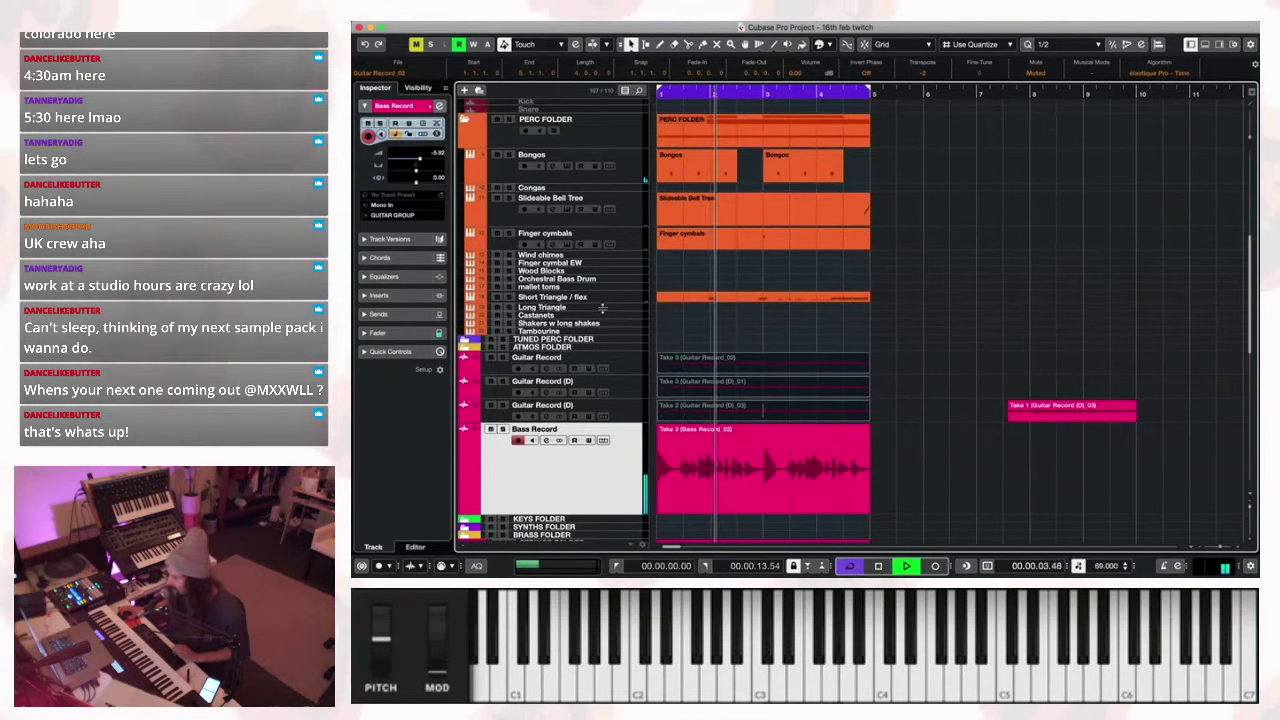
pyautogui.press('space')
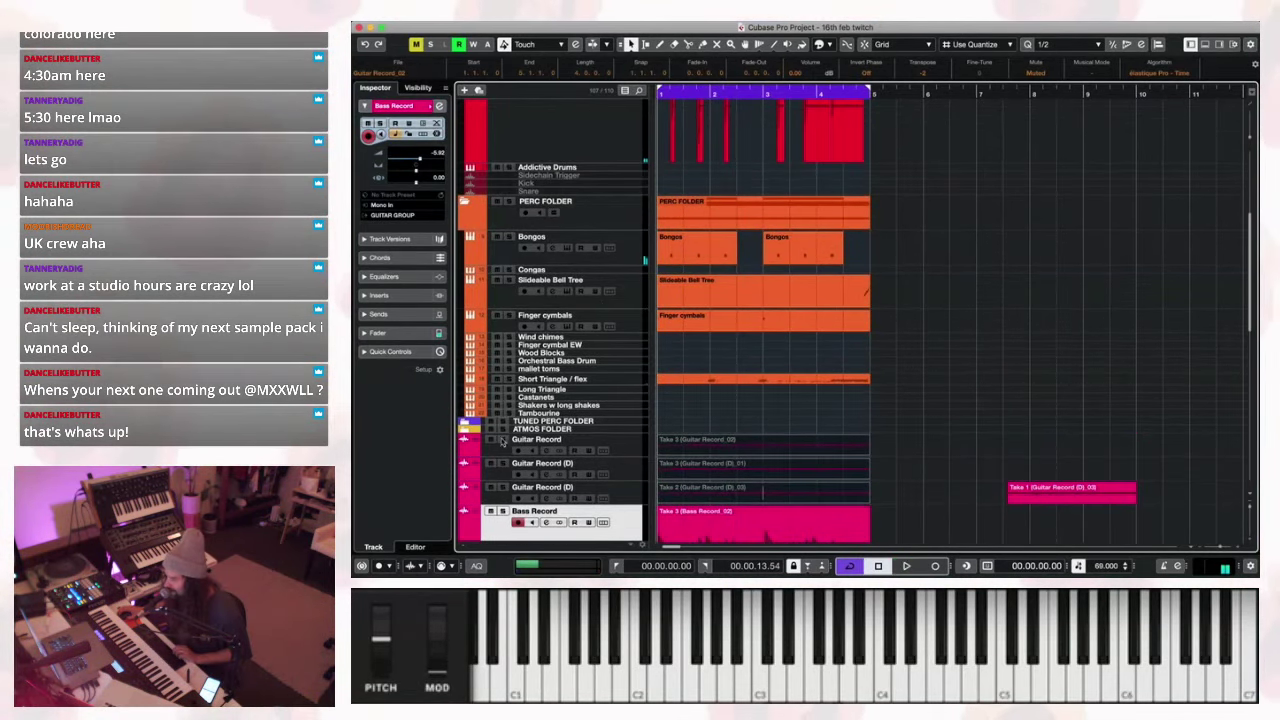
# Expand the TUNED PERC FOLDER, audition the Steel Drum, and try Vibraphone ideas over the playing loop.
pyautogui.click(463, 424)
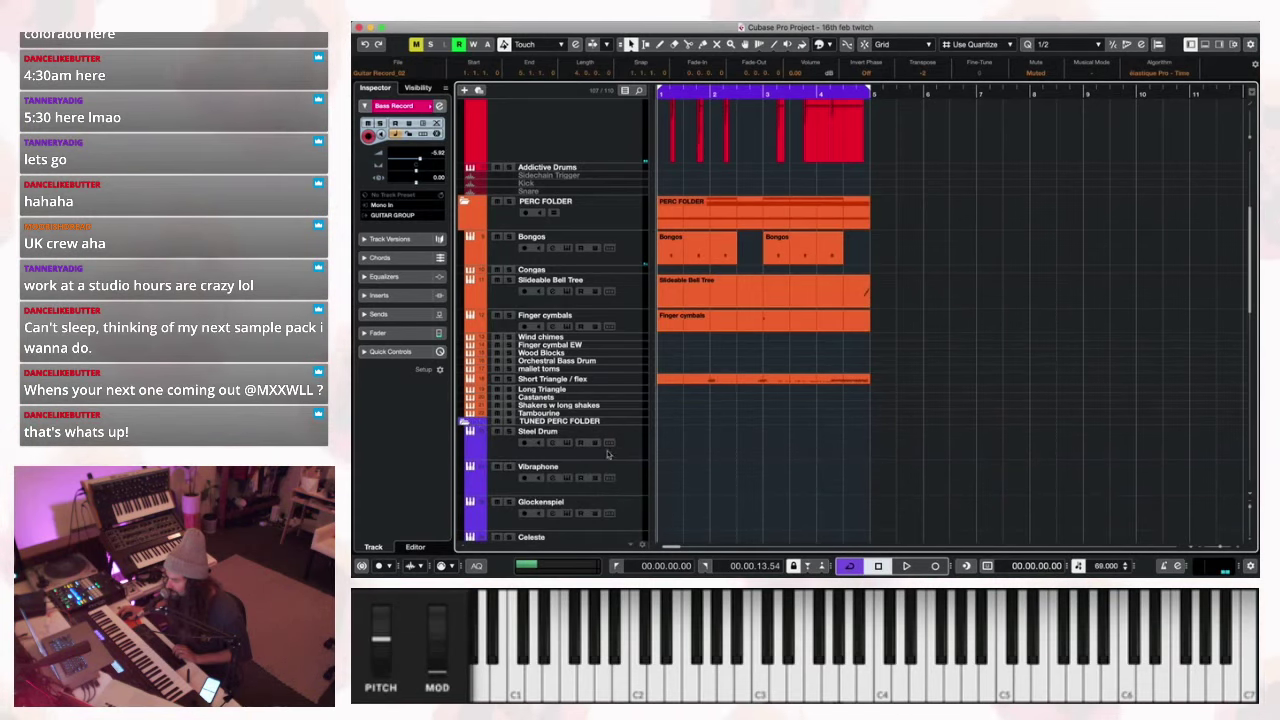
pyautogui.scroll(-5, 620, 350)
pyautogui.click(645, 356)
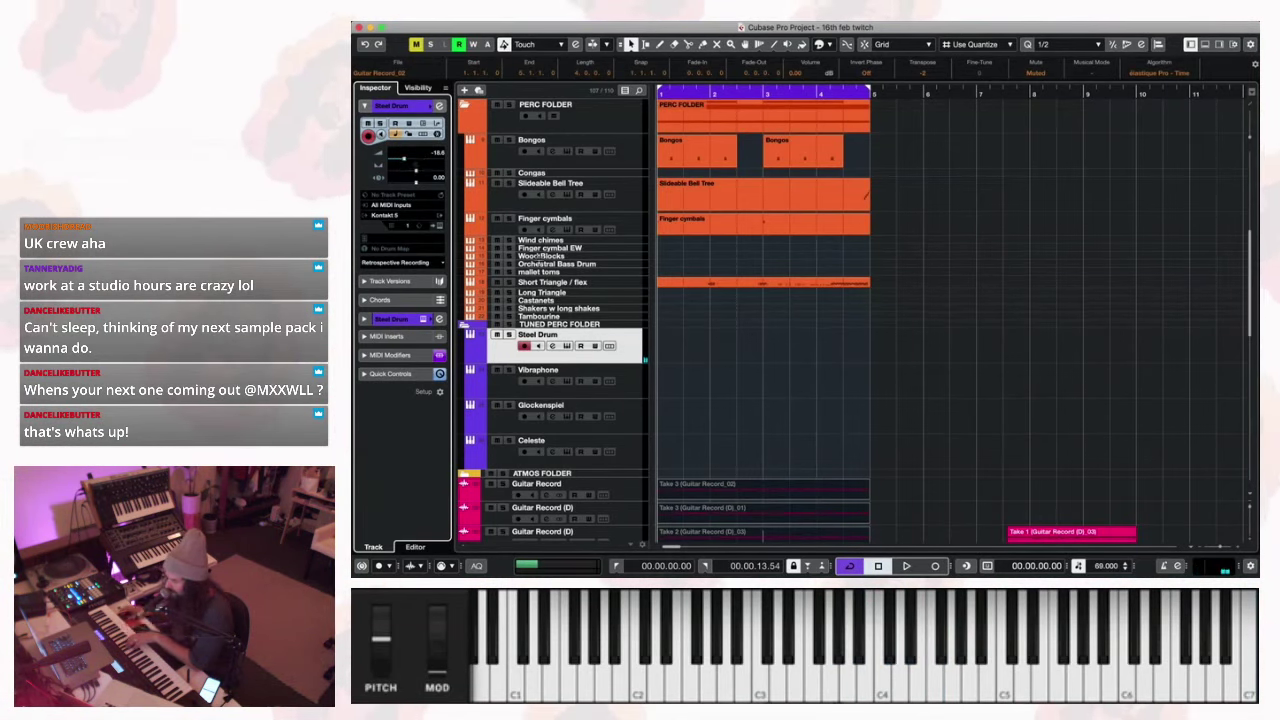
pyautogui.click(636, 378)
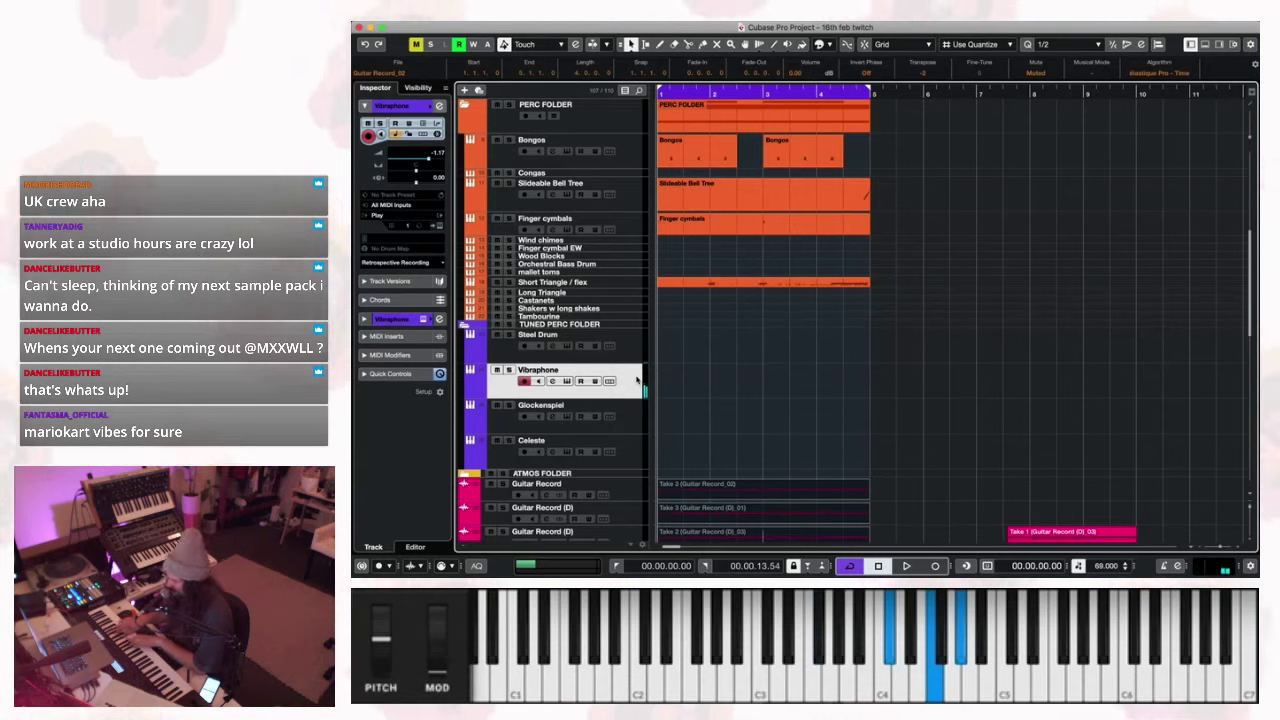
pyautogui.press('space')
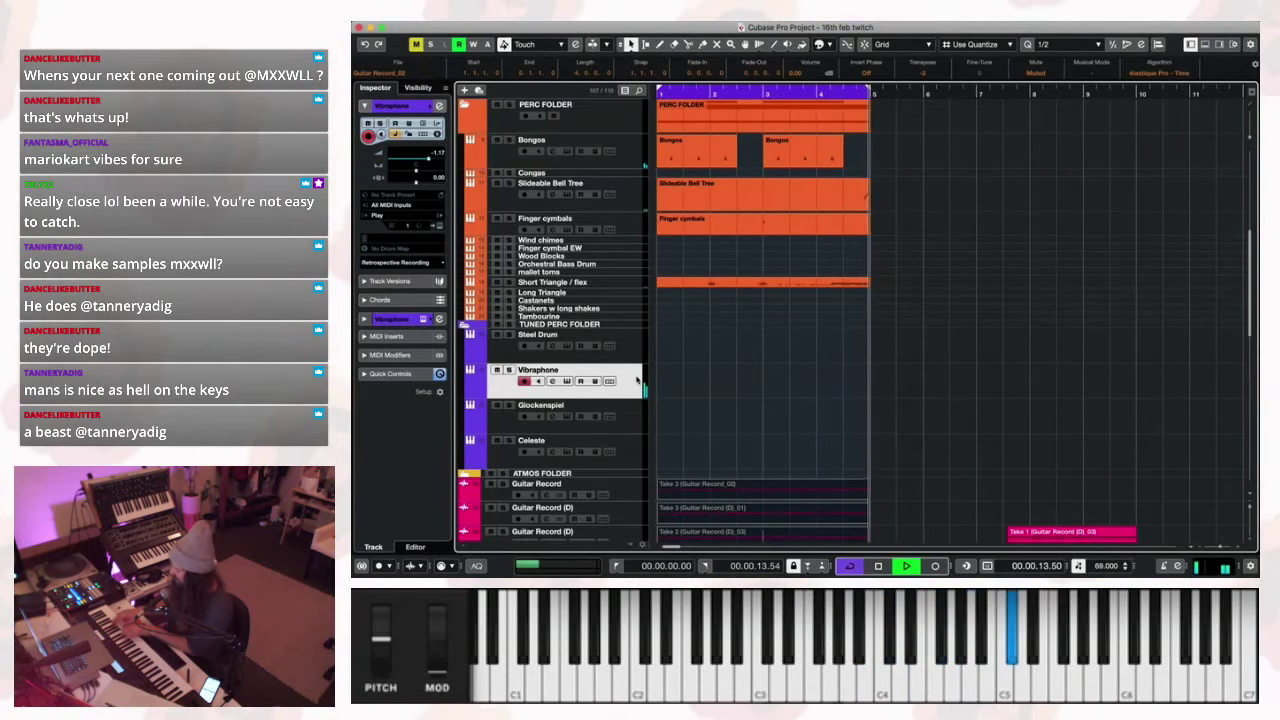
# Select the Glockenspiel track and set its volume to -6.22 while the loop plays.
pyautogui.click(643, 428)
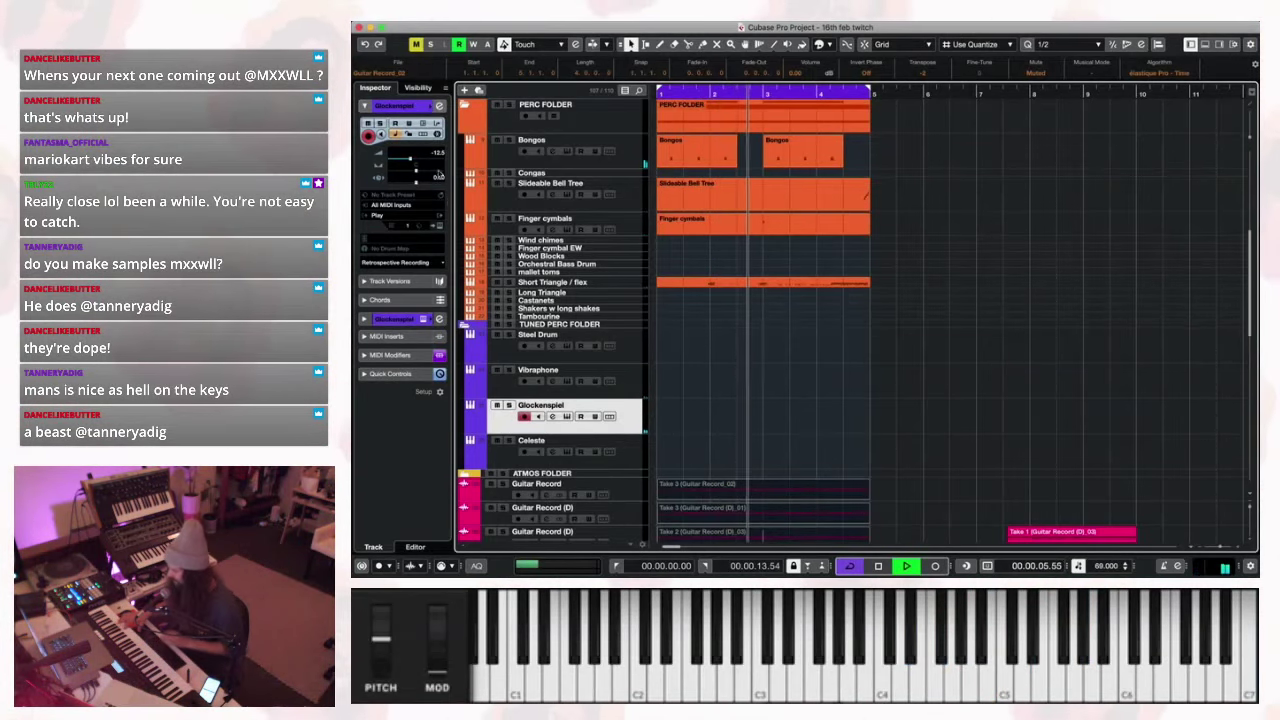
pyautogui.moveTo(411, 158); pyautogui.dragTo(412, 153)
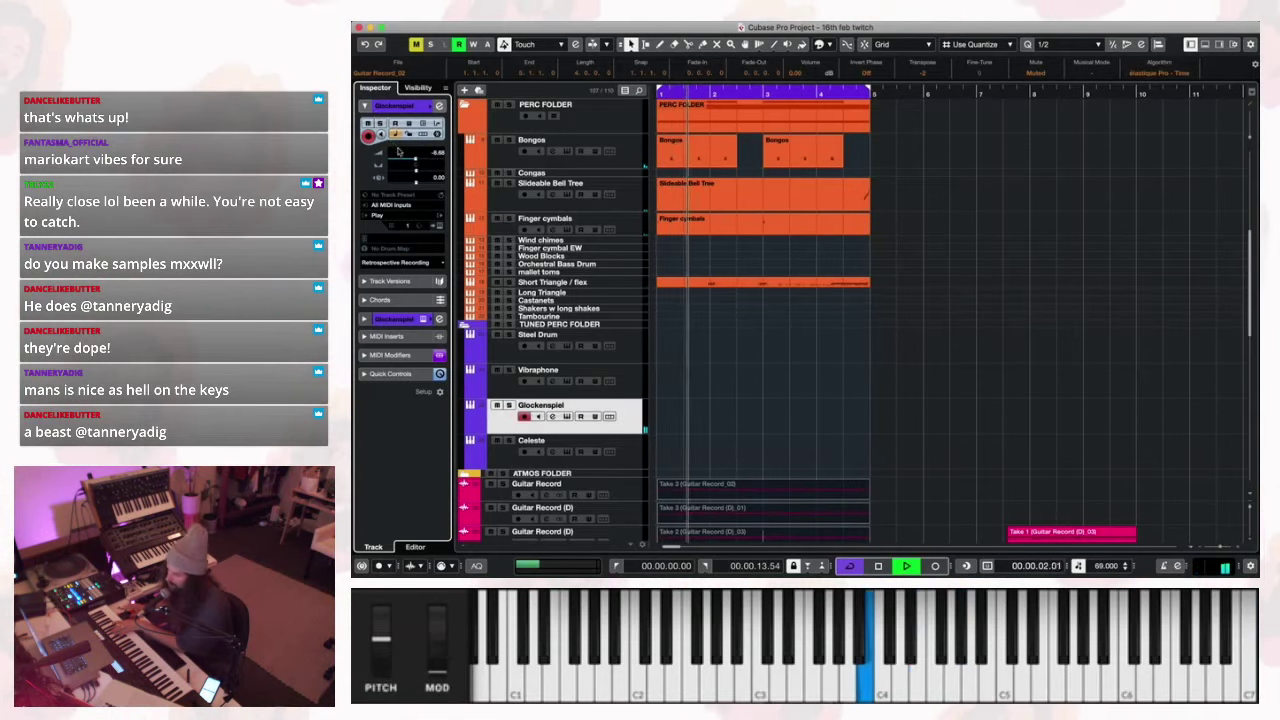
pyautogui.moveTo(412, 158); pyautogui.dragTo(418, 162)
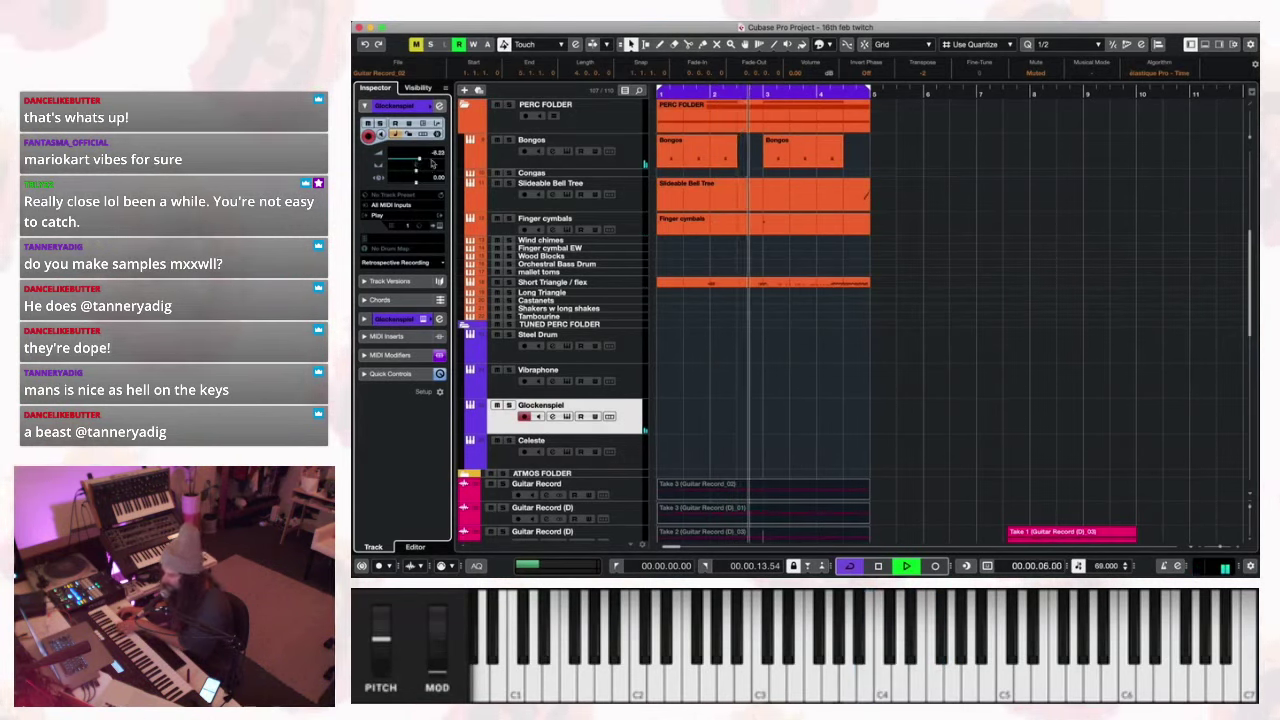
pyautogui.press('KP_Multiply')
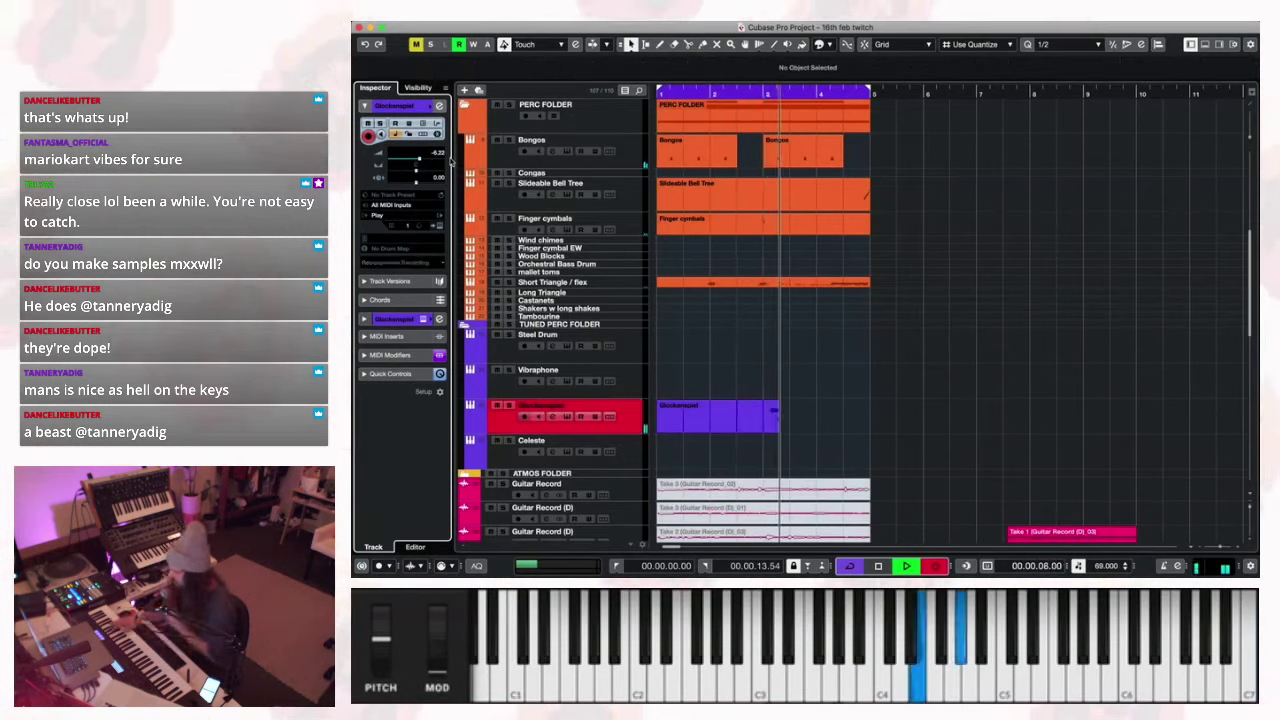
pyautogui.press('space')
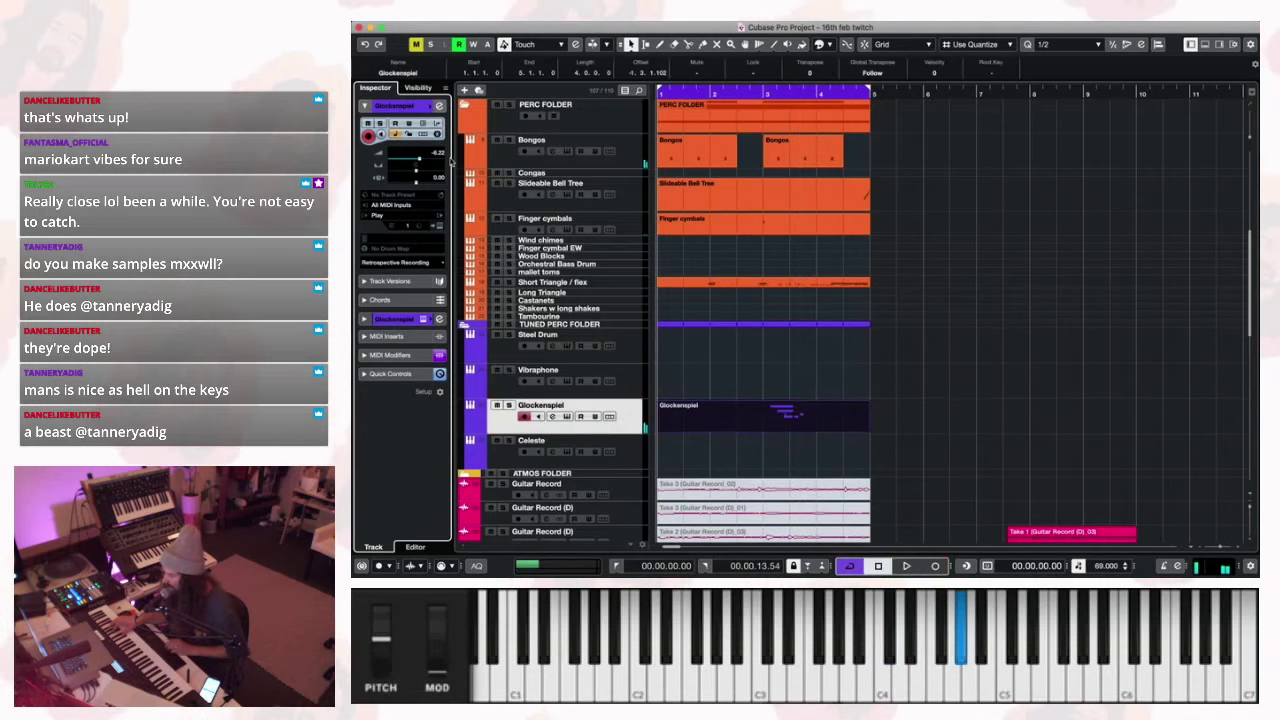
pyautogui.press('Delete')
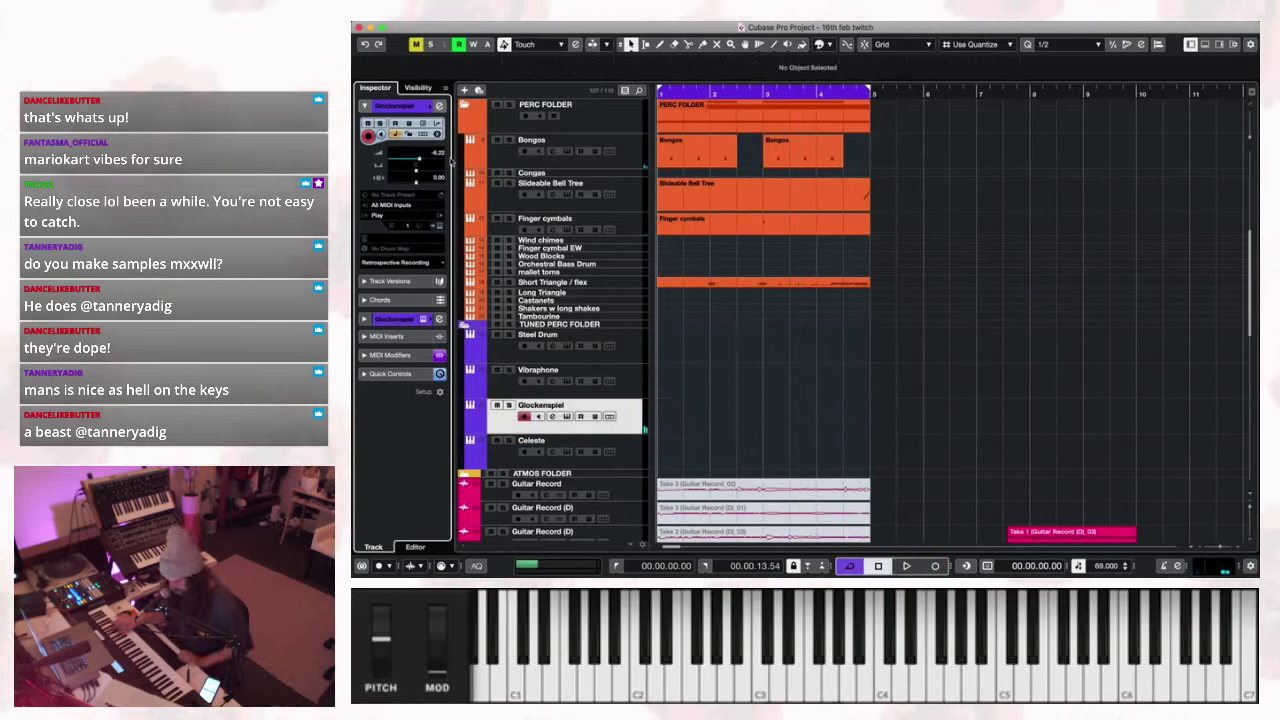
# Record a Glockenspiel part across the four-bar loop, deleting the first short take and recording a fresh one.
pyautogui.press('KP_Multiply')
pyautogui.press('space')
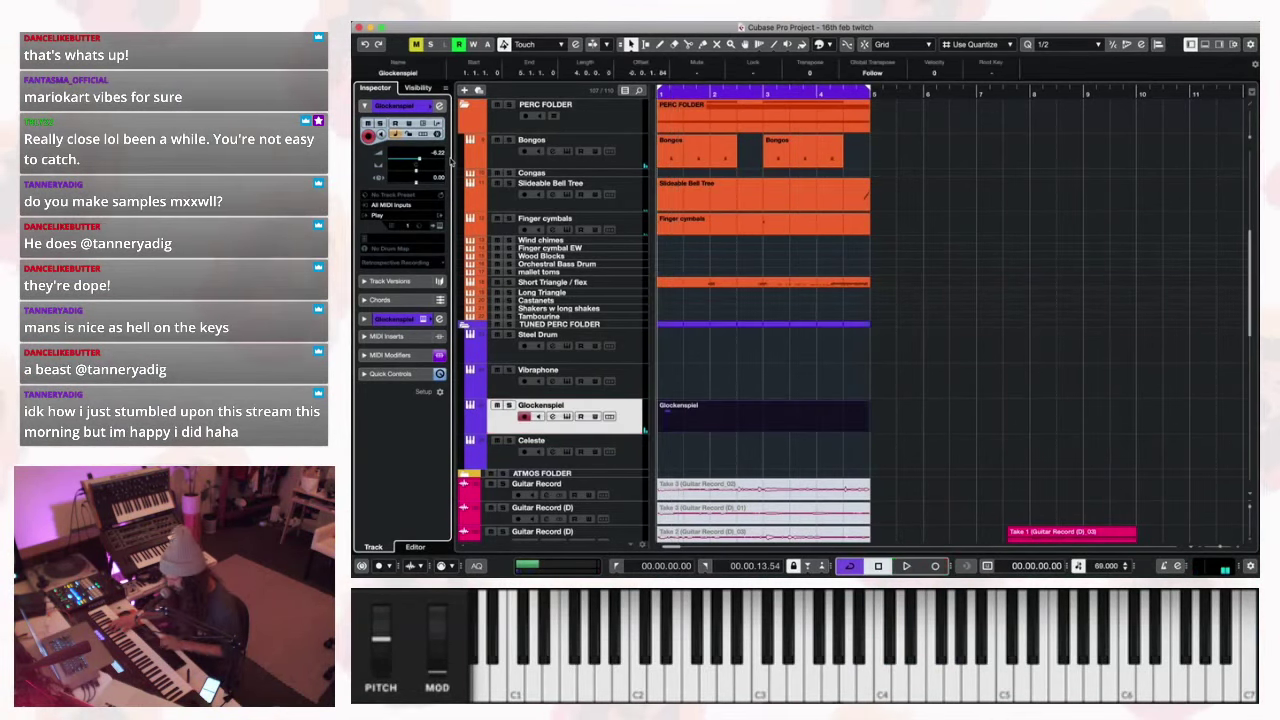
pyautogui.press('Delete')
pyautogui.press('KP_Multiply')
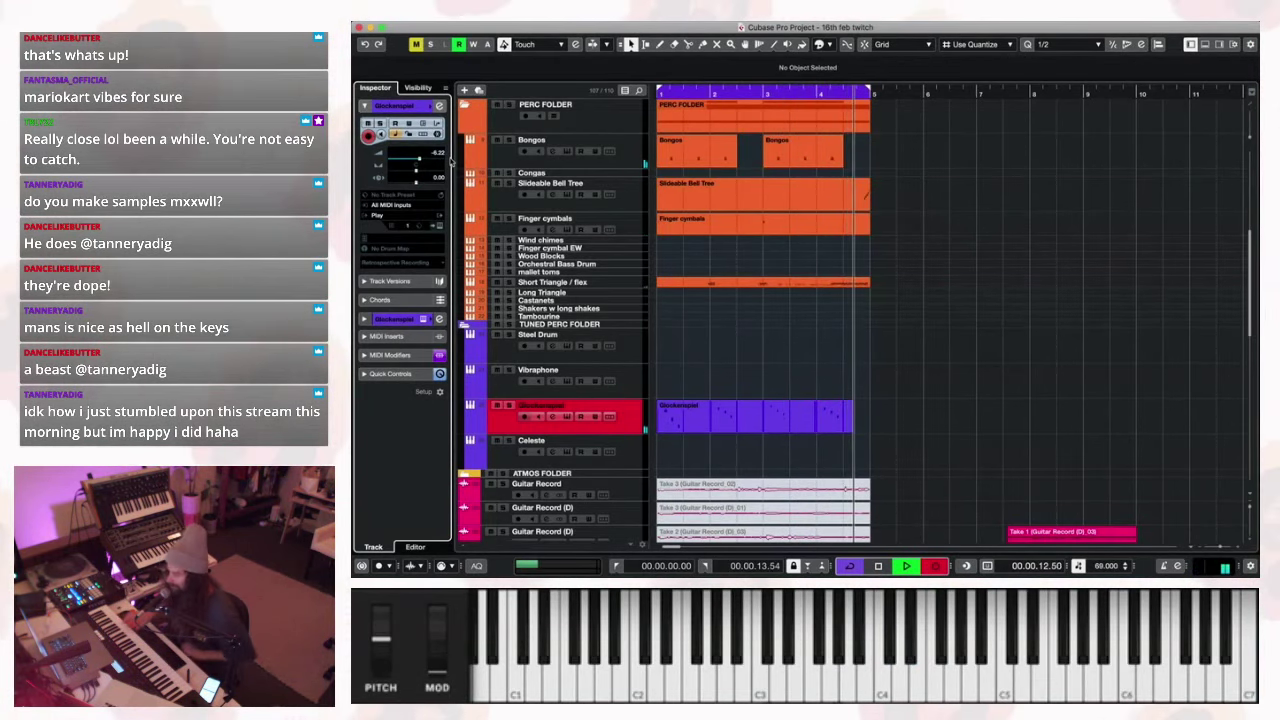
pyautogui.press('space')
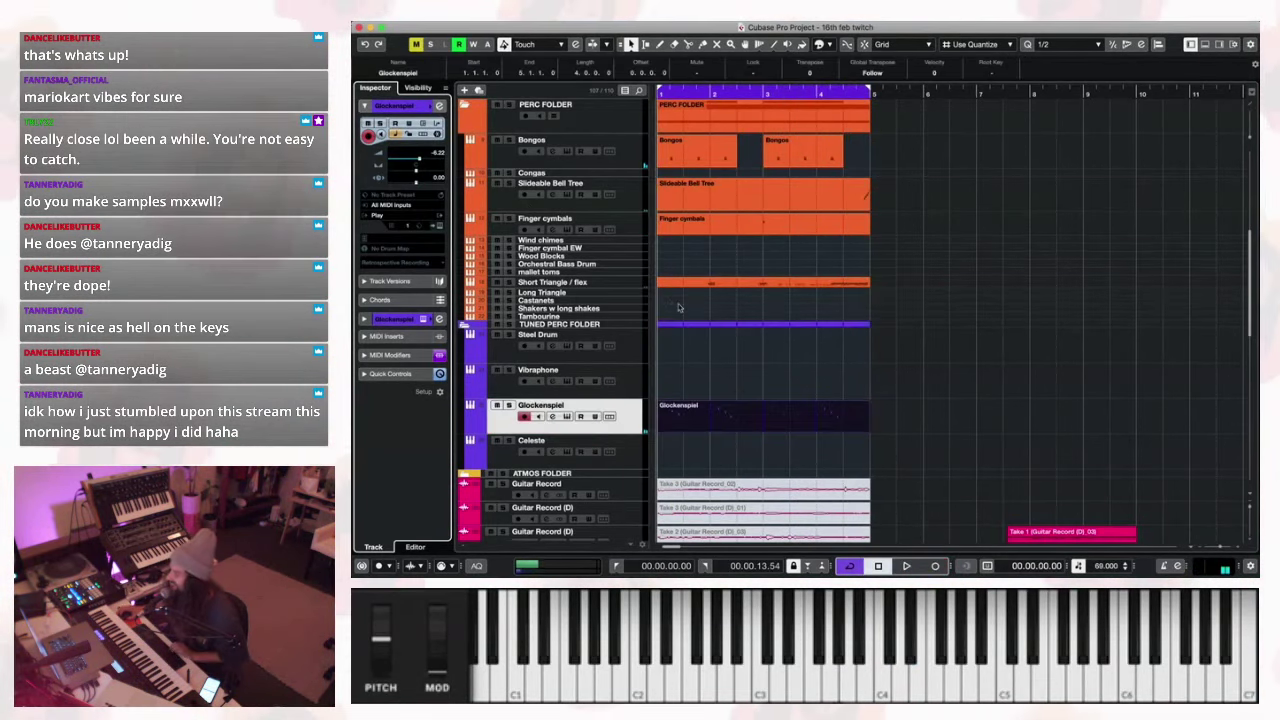
# Open the Glockenspiel part in the Key Editor, check its notes while the loop plays, and close the editor.
pyautogui.doubleClick(744, 426)
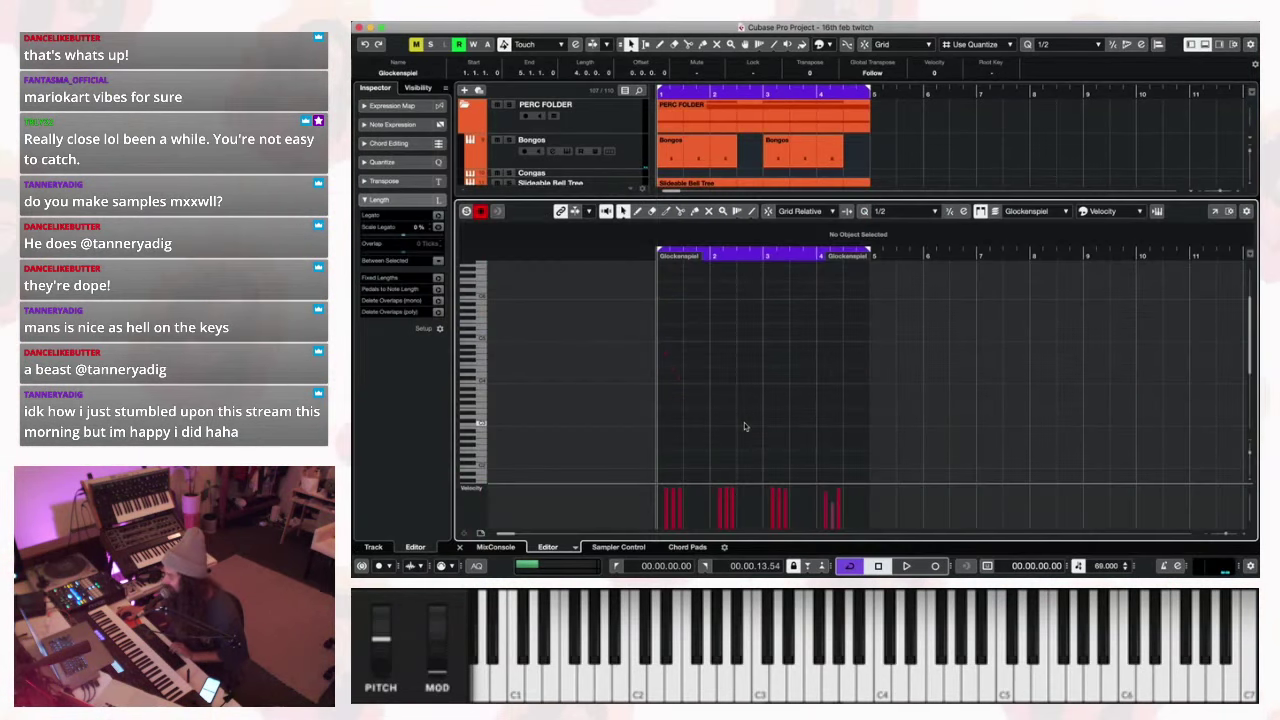
pyautogui.click(1229, 537)
pyautogui.hscroll(2, 1174, 470)
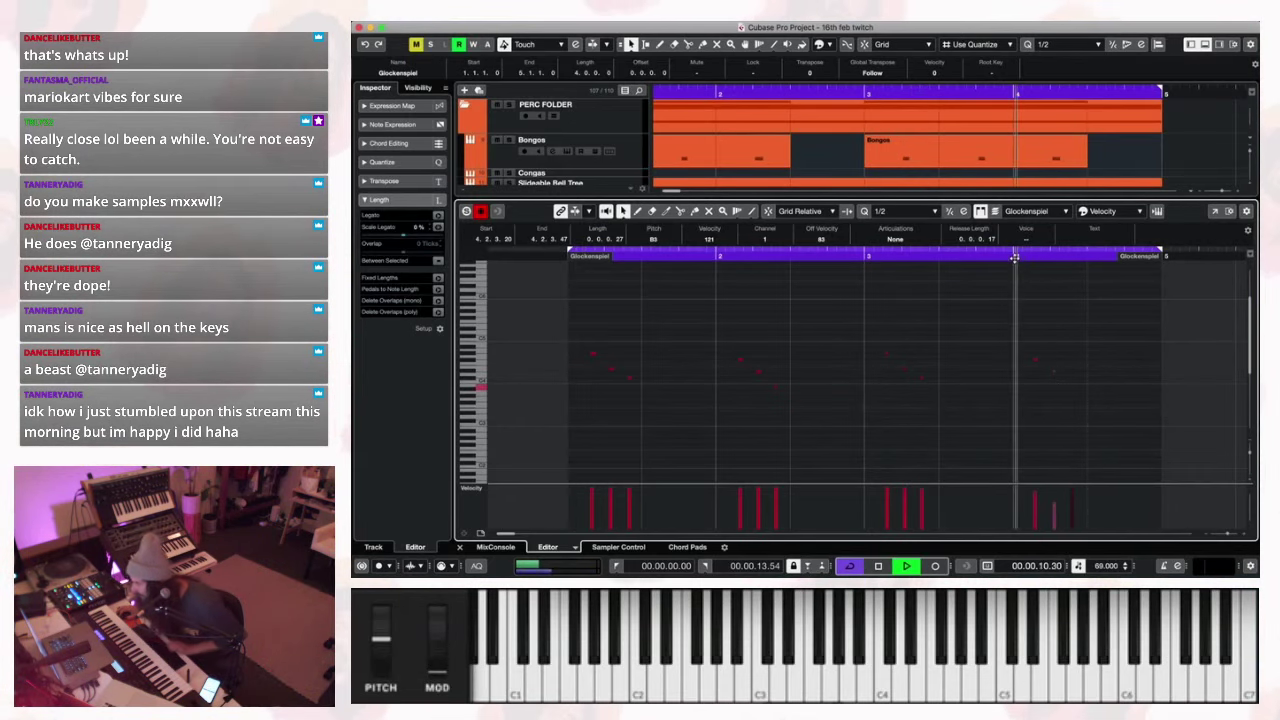
pyautogui.hotkey('ctrl', 'alt', 'e')
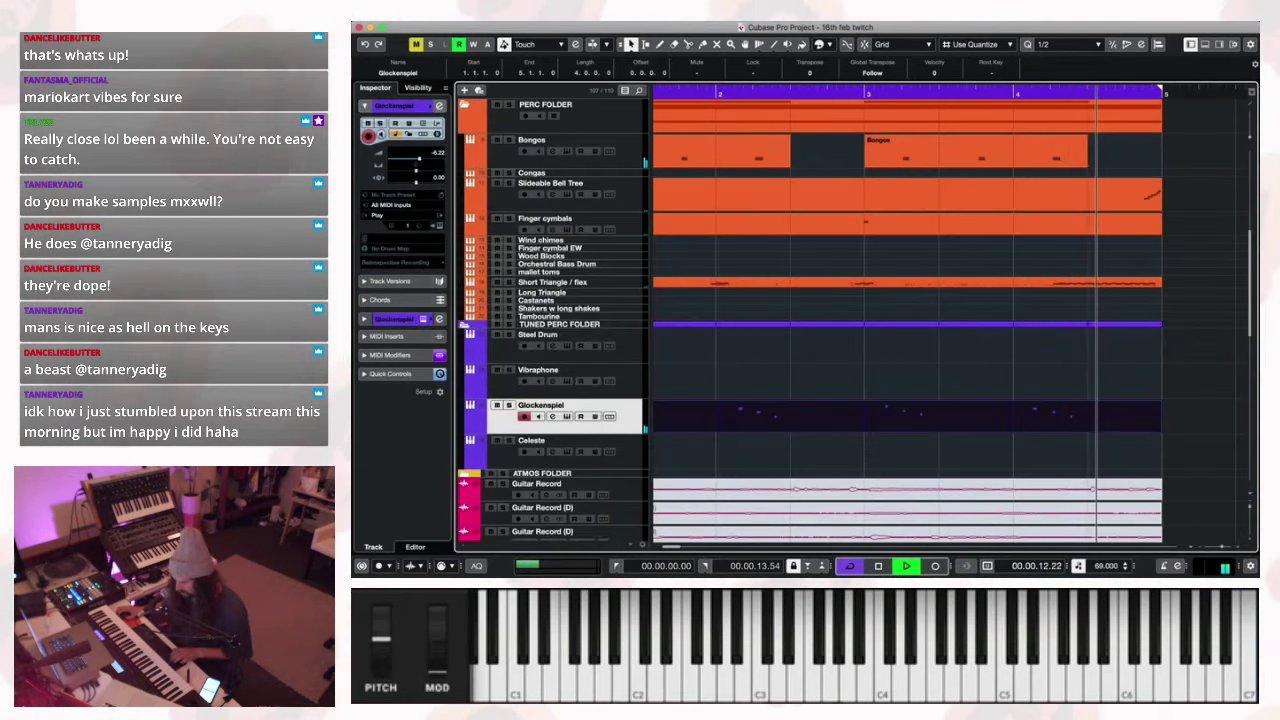
# Select the Female Consonant BVS, string, Harp, bass, guitar and Glockenspiel parts together across the four-bar loop.
pyautogui.moveTo(1220, 550); pyautogui.dragTo(1200, 550)
pyautogui.scroll(-4, 833, 460)
pyautogui.scroll(-6, 833, 460)
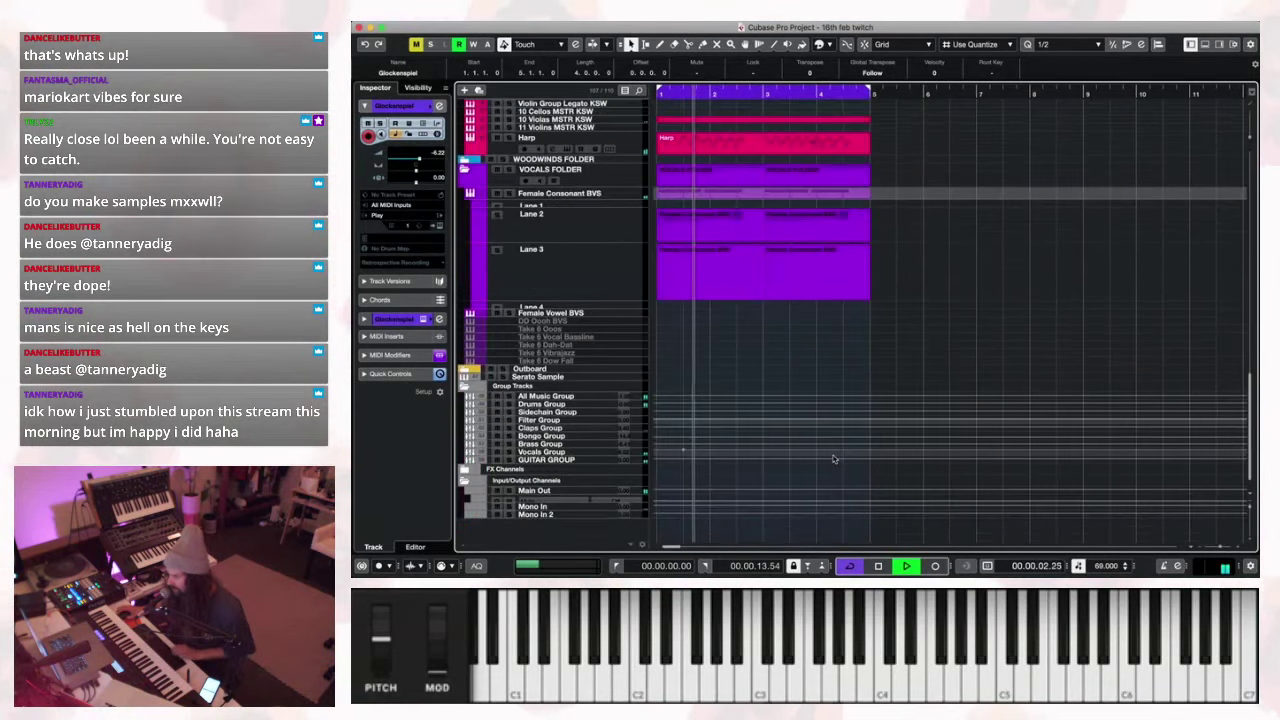
pyautogui.scroll(1, 810, 400)
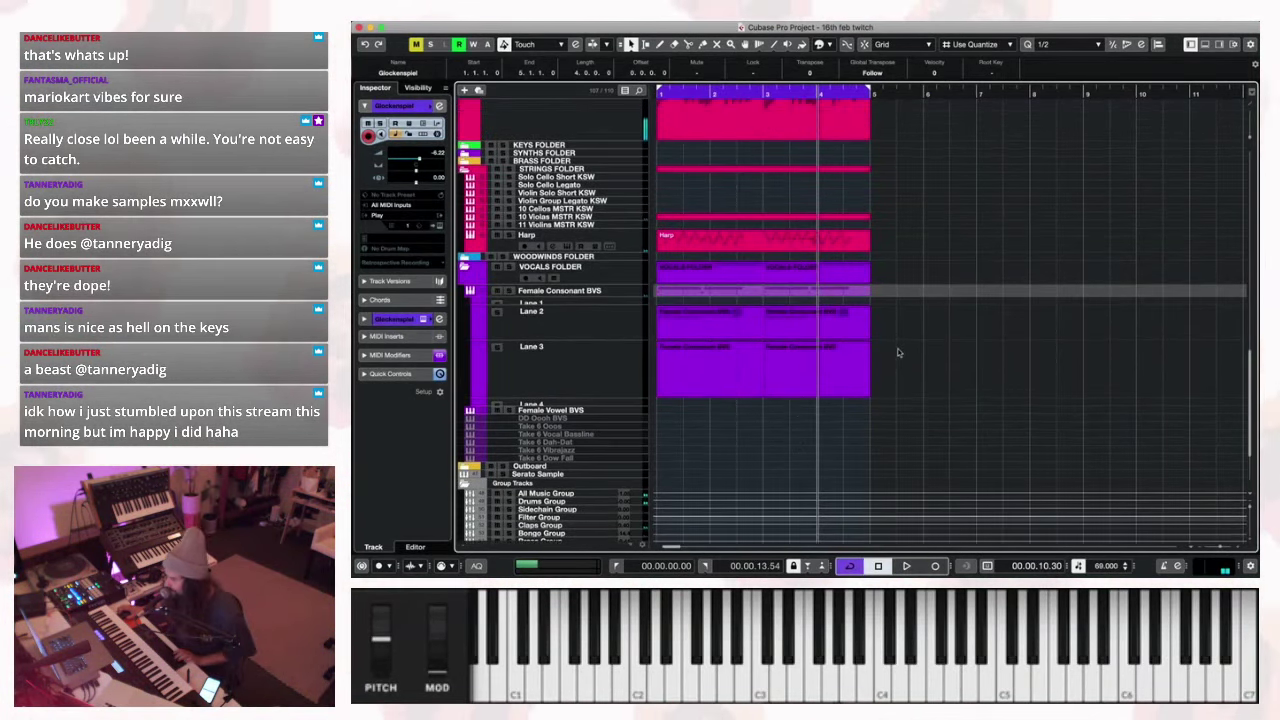
pyautogui.moveTo(702, 318); pyautogui.dragTo(700, 318)
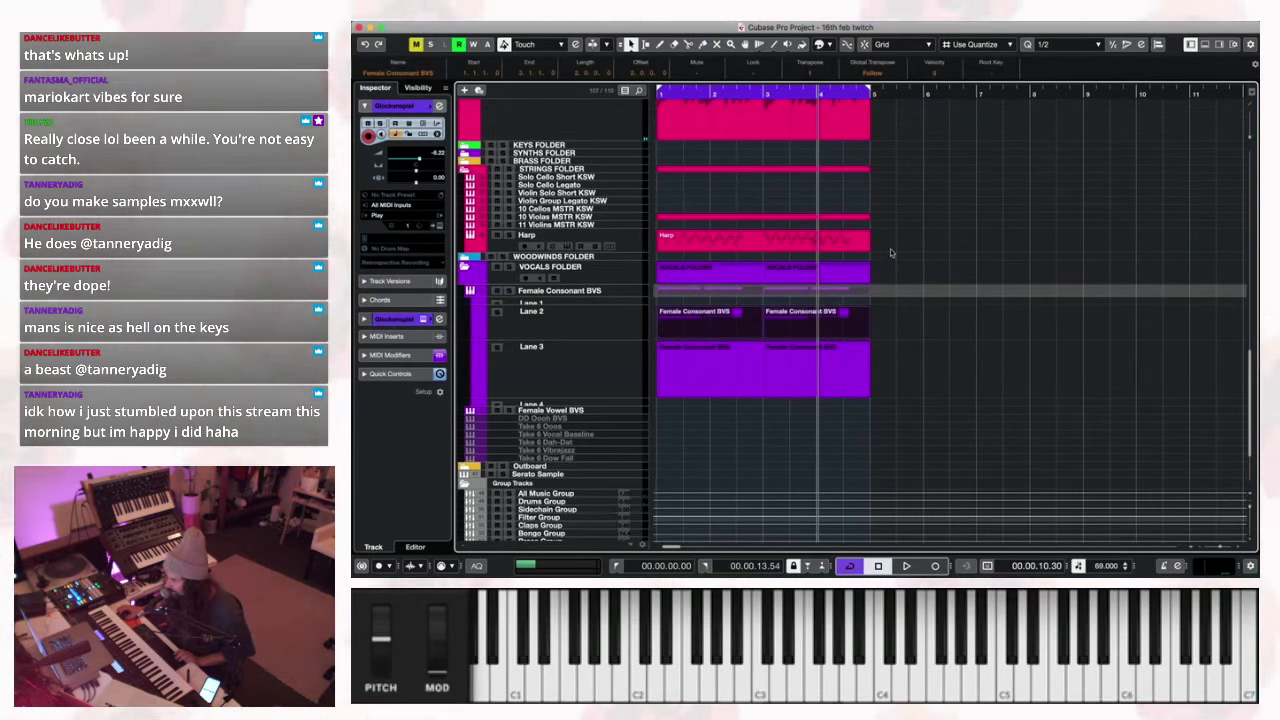
pyautogui.moveTo(709, 212); pyautogui.dragTo(706, 210)
pyautogui.scroll(2, 695, 208)
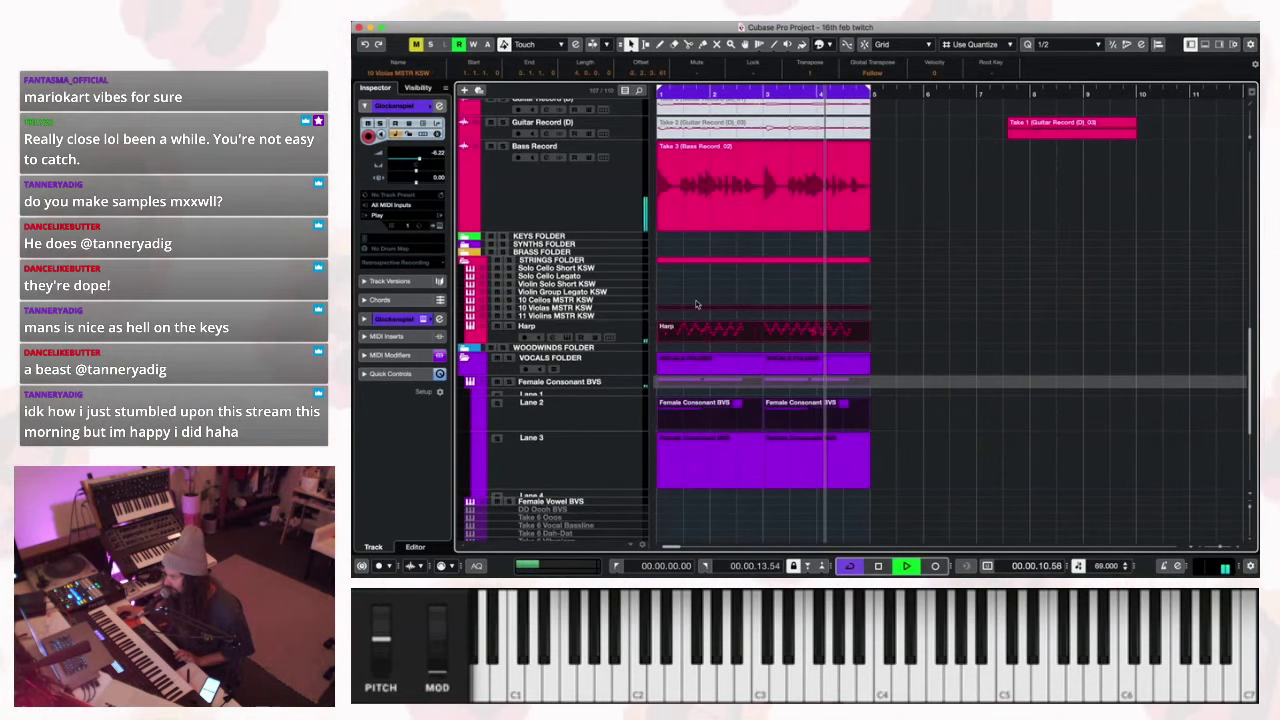
pyautogui.scroll(2, 800, 270)
pyautogui.moveTo(906, 334); pyautogui.dragTo(656, 174)
pyautogui.scroll(3, 764, 218)
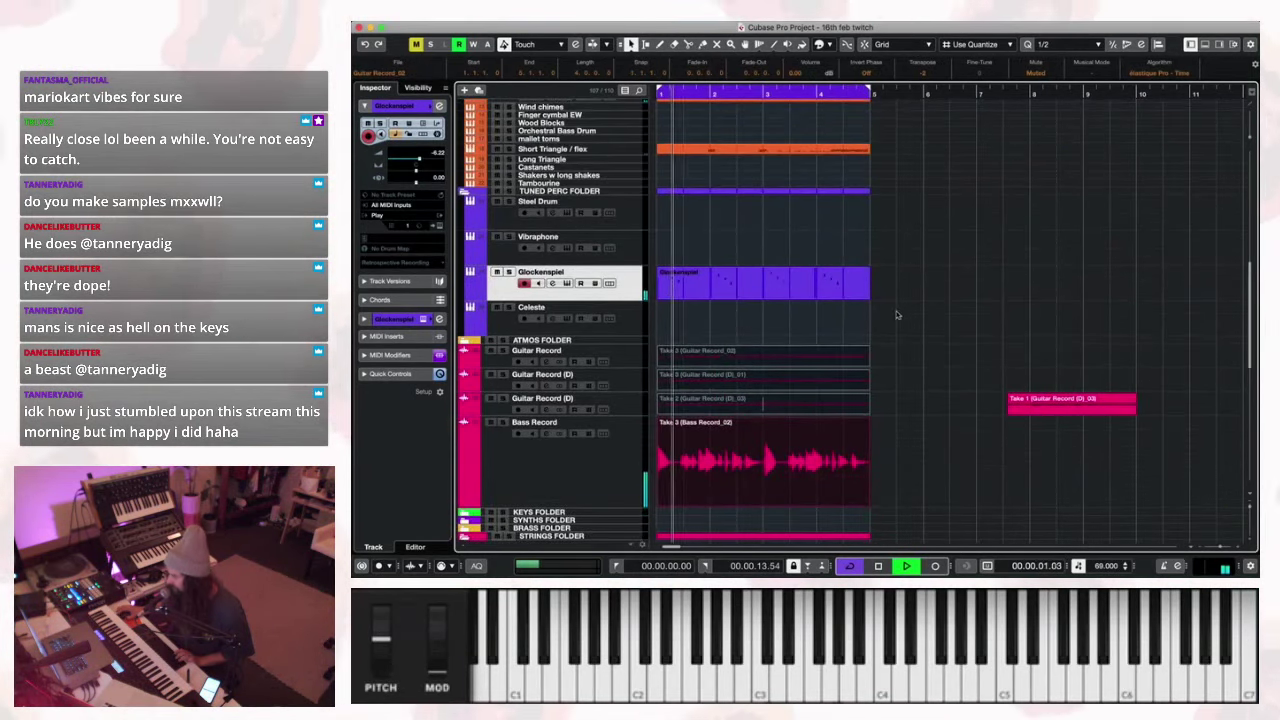
pyautogui.keyDown('shift'); pyautogui.click(830, 284); pyautogui.keyUp('shift')
# Play the loop from bar 1 and listen to the selected melodic parts together with the new Glockenspiel line.
pyautogui.press('space')
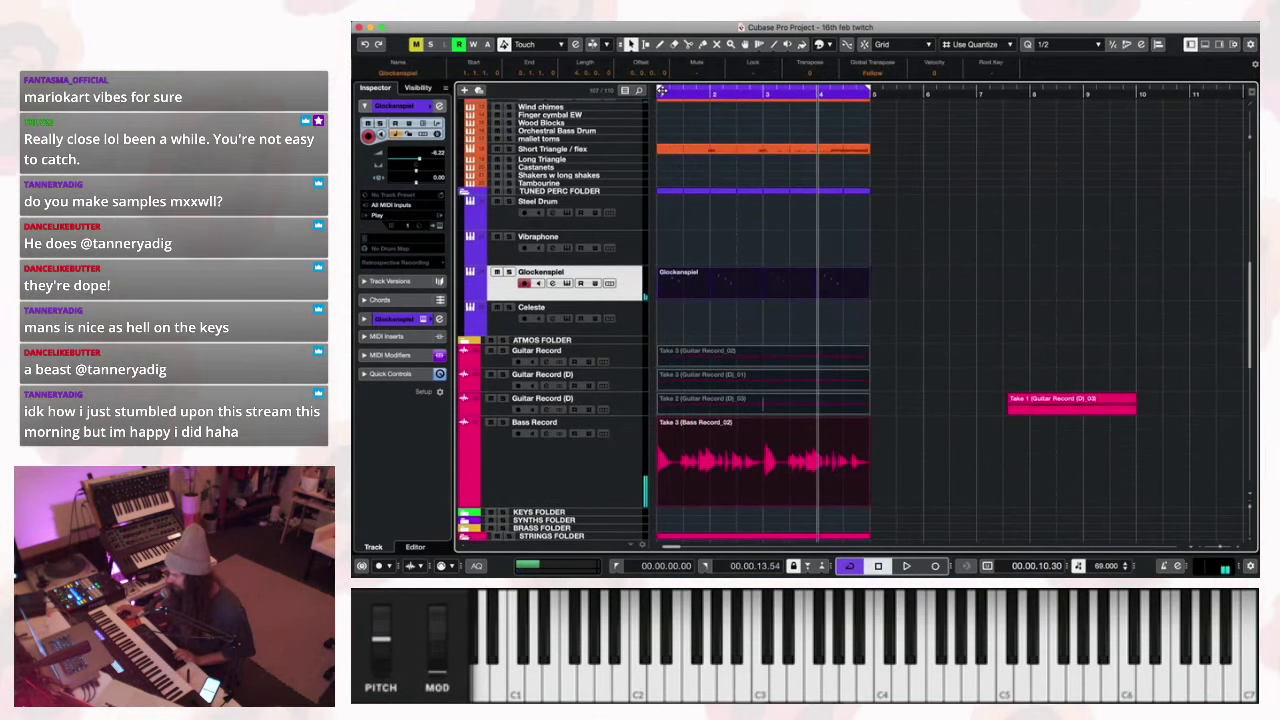
pyautogui.click(659, 92)
pyautogui.press('space')
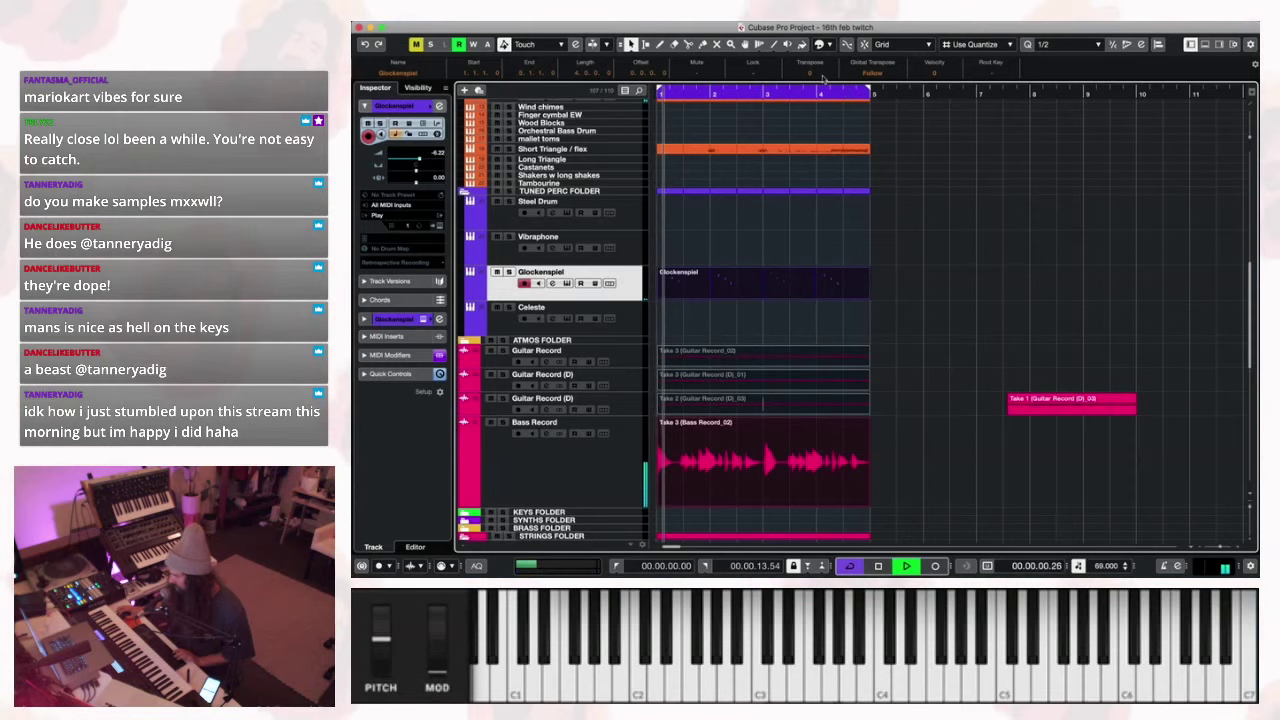
pyautogui.press('space')
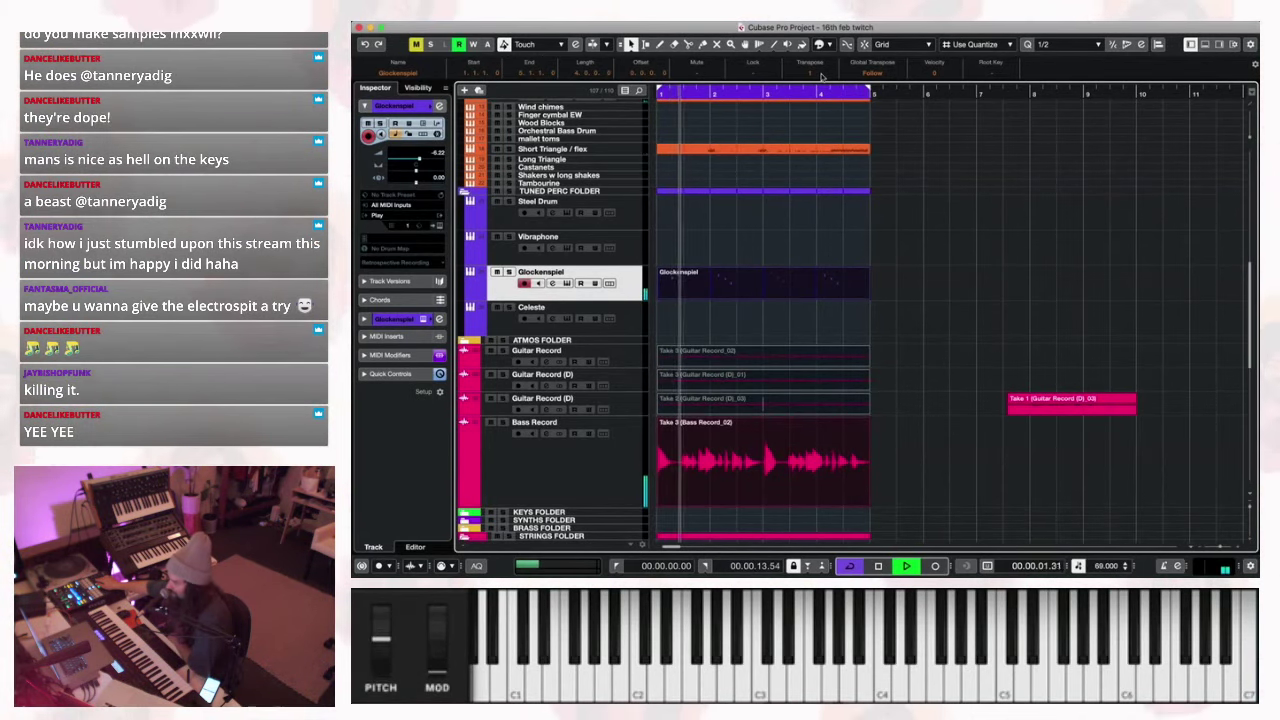
pyautogui.scroll(-2, 821, 76)
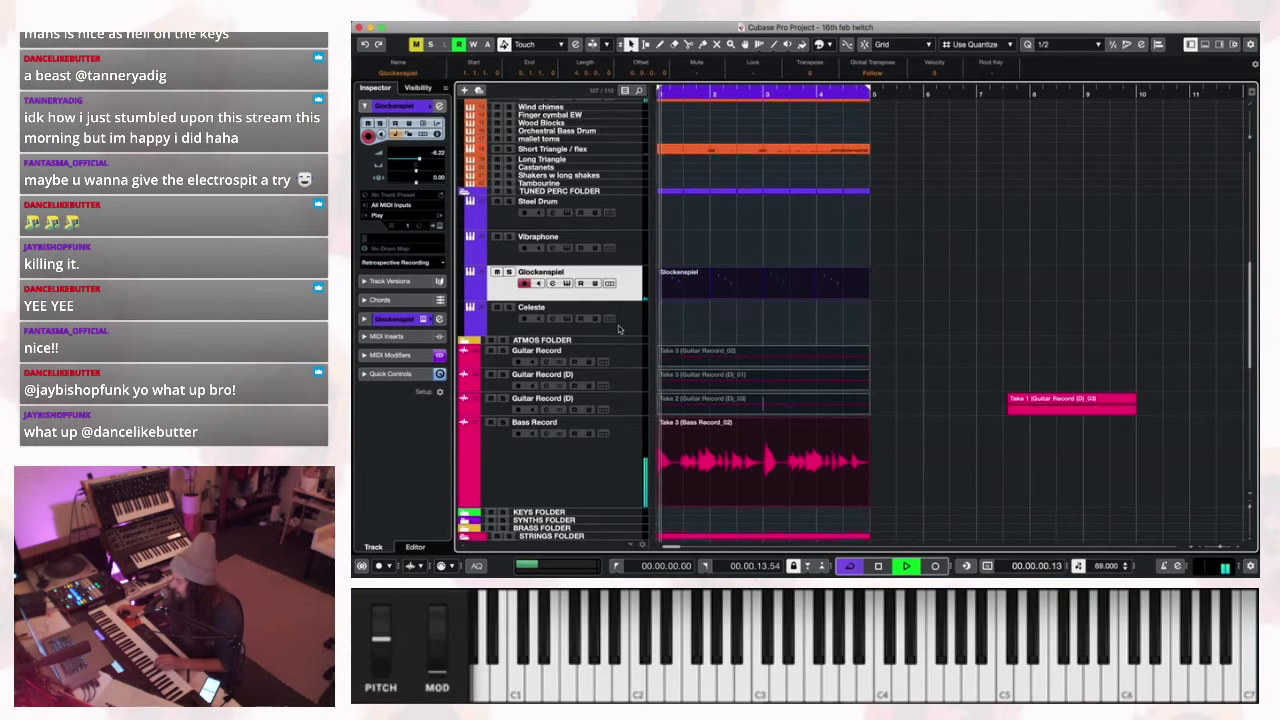
# Unmute the Guitar Record take and the first Guitar Record (D) take, lowering the (D) track's volume to about -9.
pyautogui.press('space')
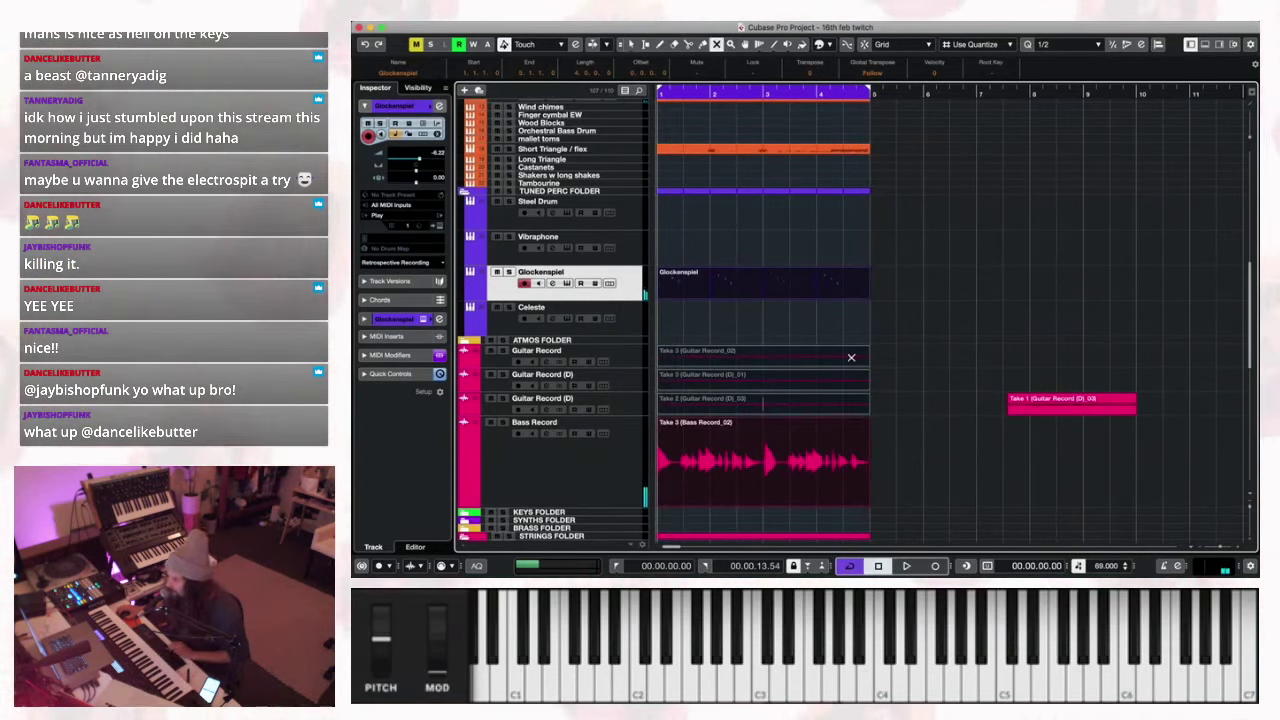
pyautogui.press('space')
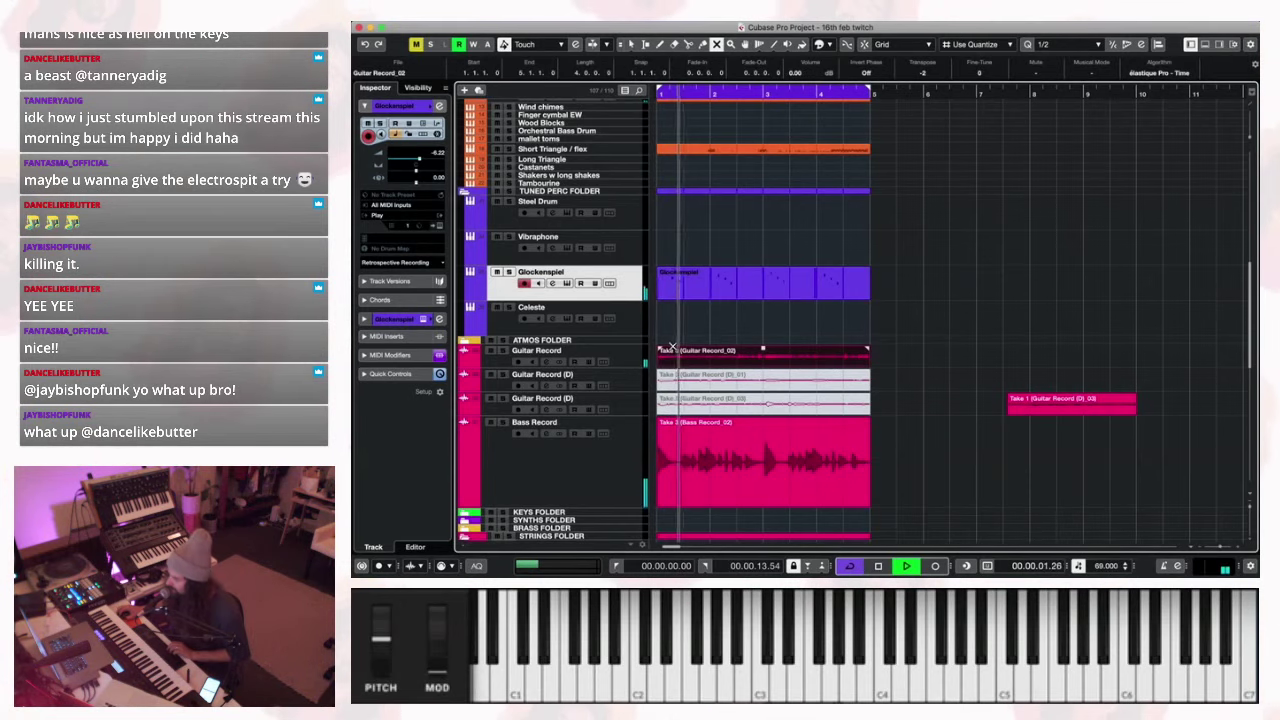
pyautogui.click(636, 363)
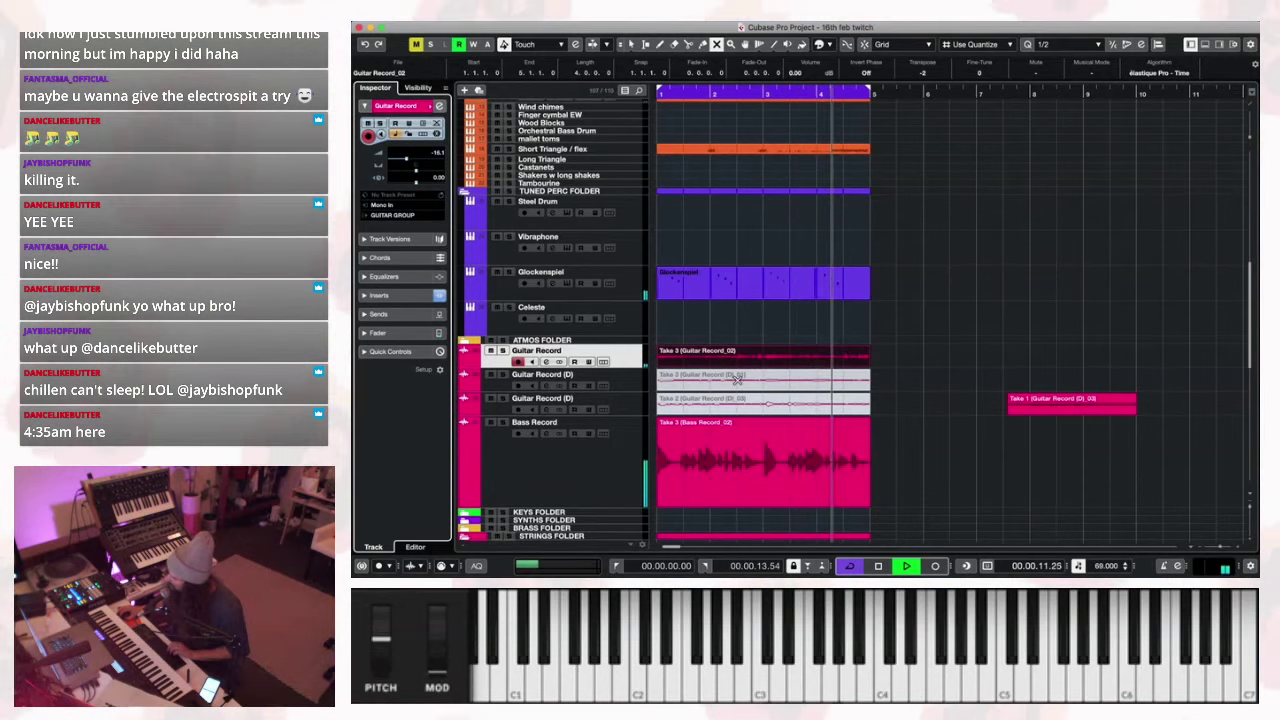
pyautogui.click(660, 380)
pyautogui.click(640, 384)
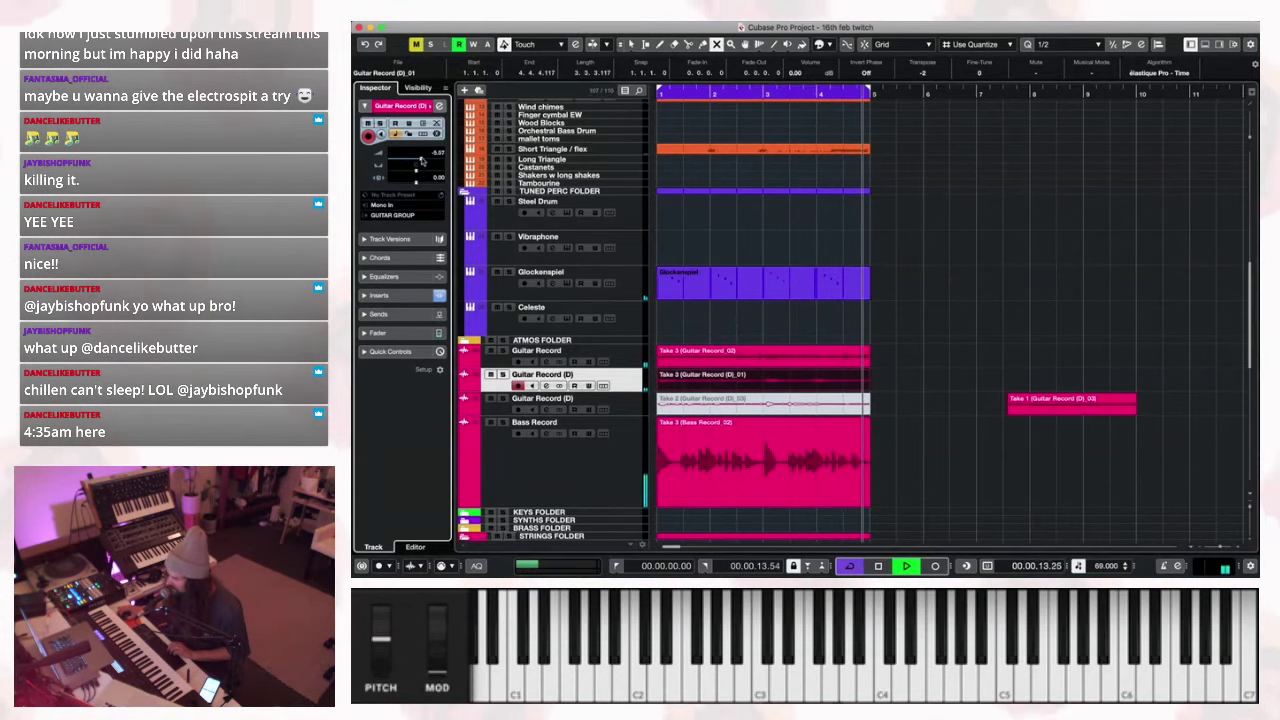
pyautogui.moveTo(435, 165); pyautogui.dragTo(418, 165)
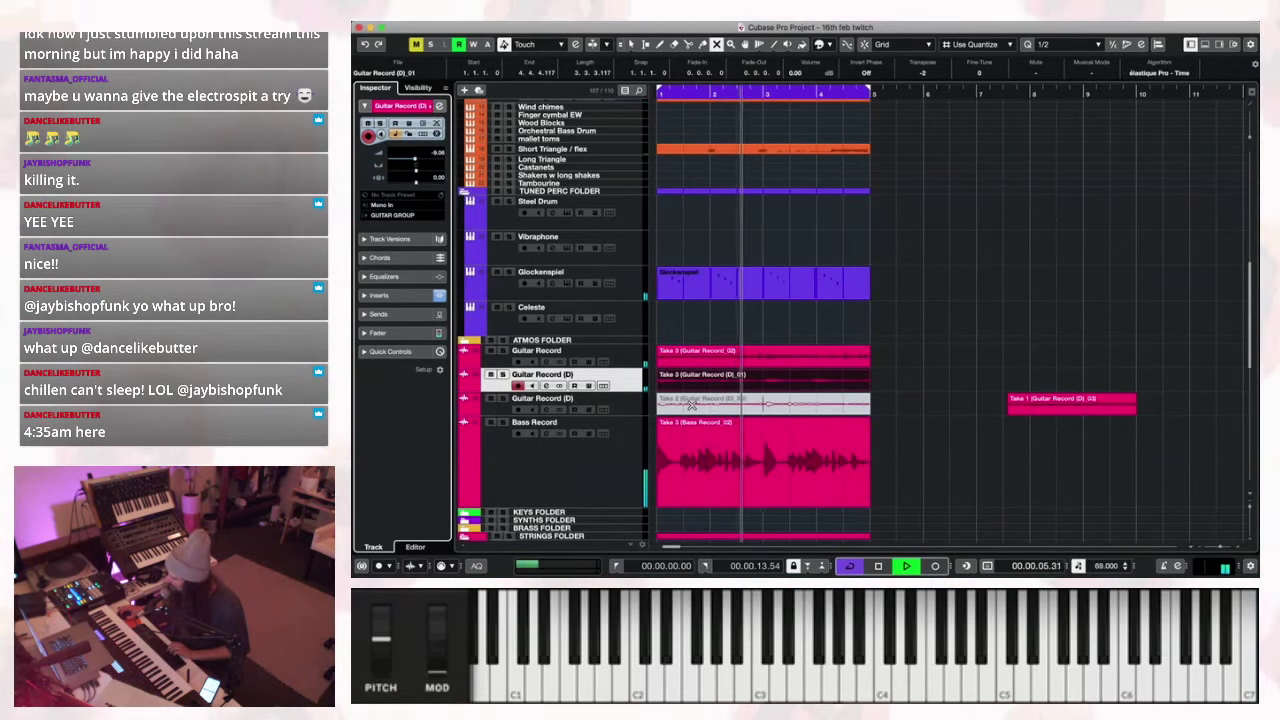
# Unmute the second Guitar Record (D) take, set its track volume to -10.3 with a brief solo check, and restart playback.
pyautogui.click(631, 402)
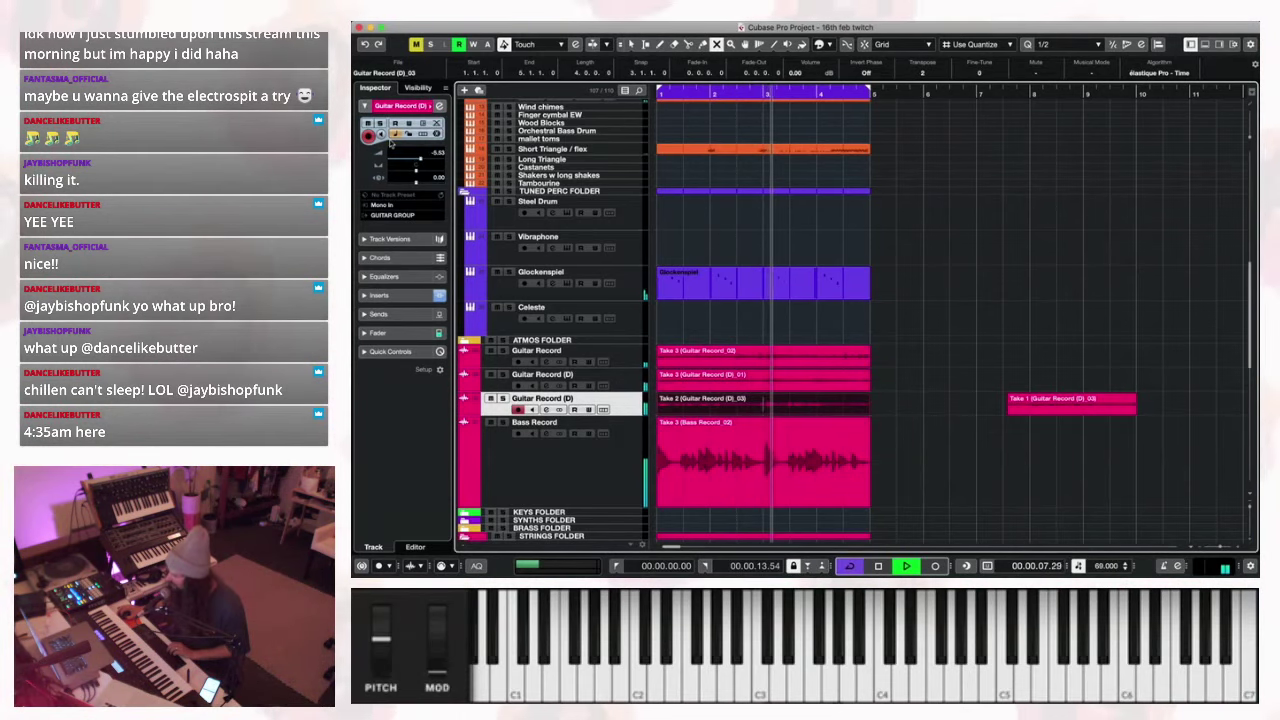
pyautogui.moveTo(419, 160); pyautogui.dragTo(409, 160)
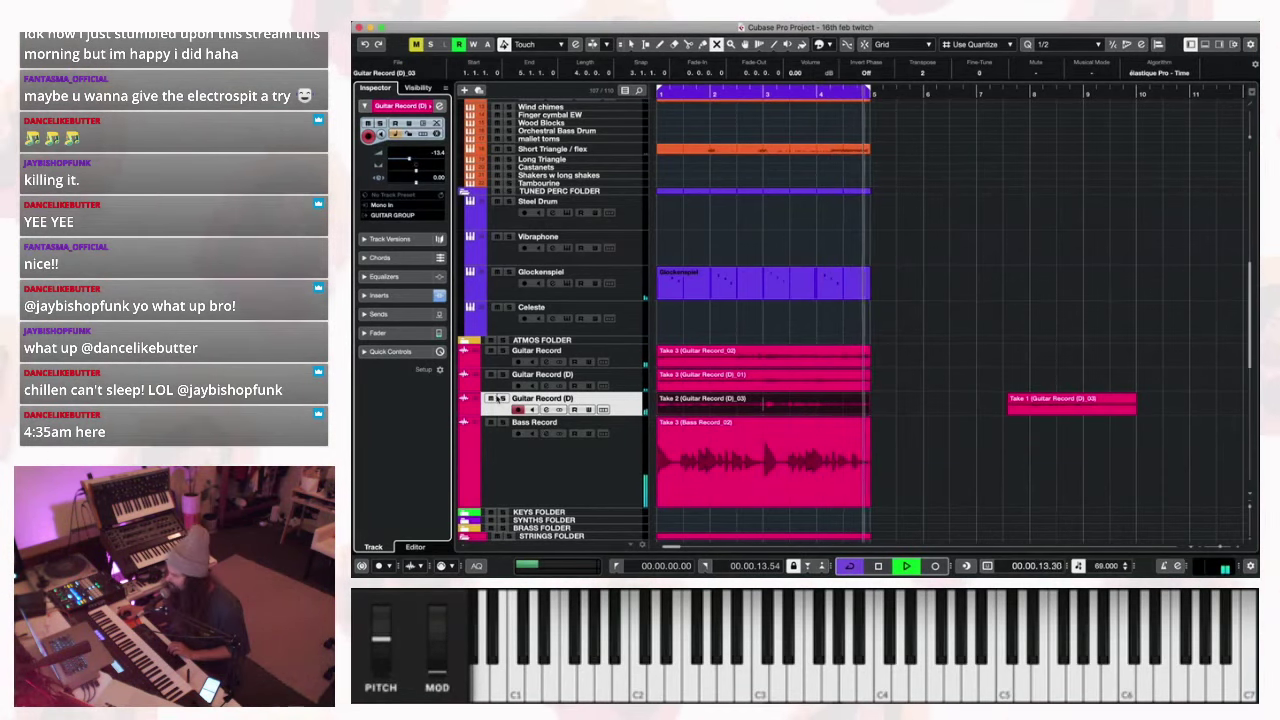
pyautogui.click(497, 398)
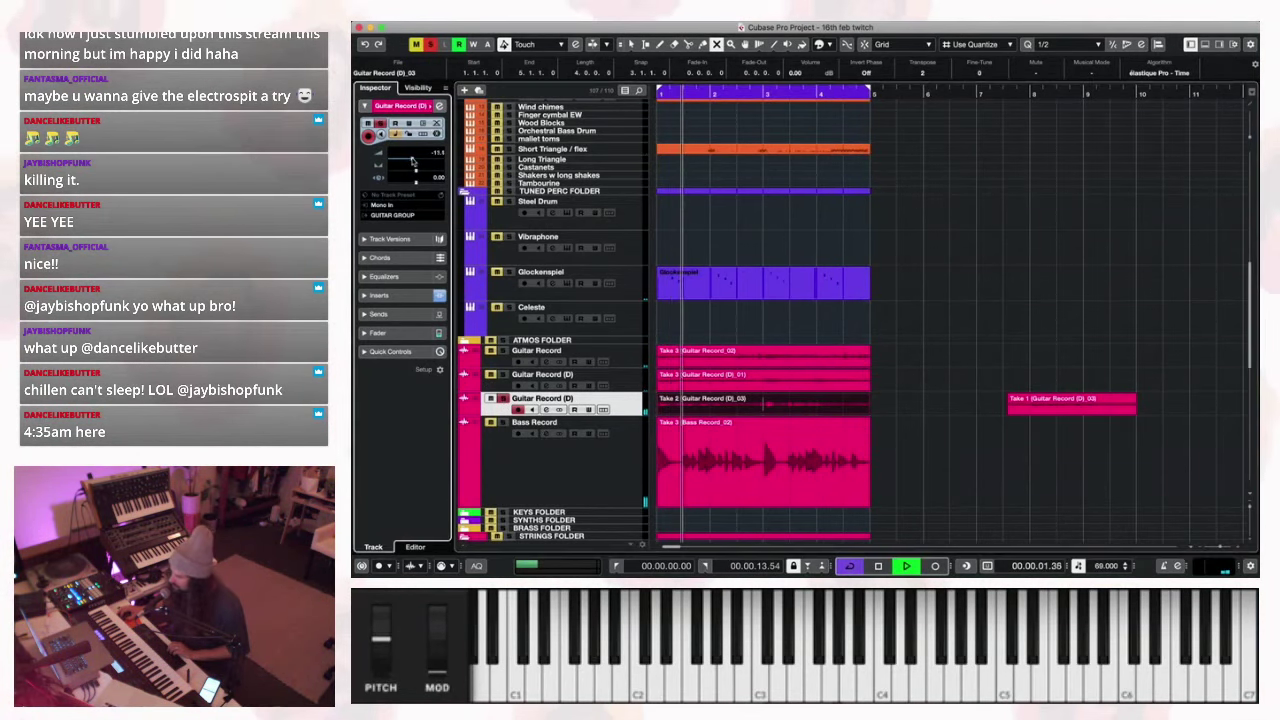
pyautogui.click(502, 398)
pyautogui.press('space')
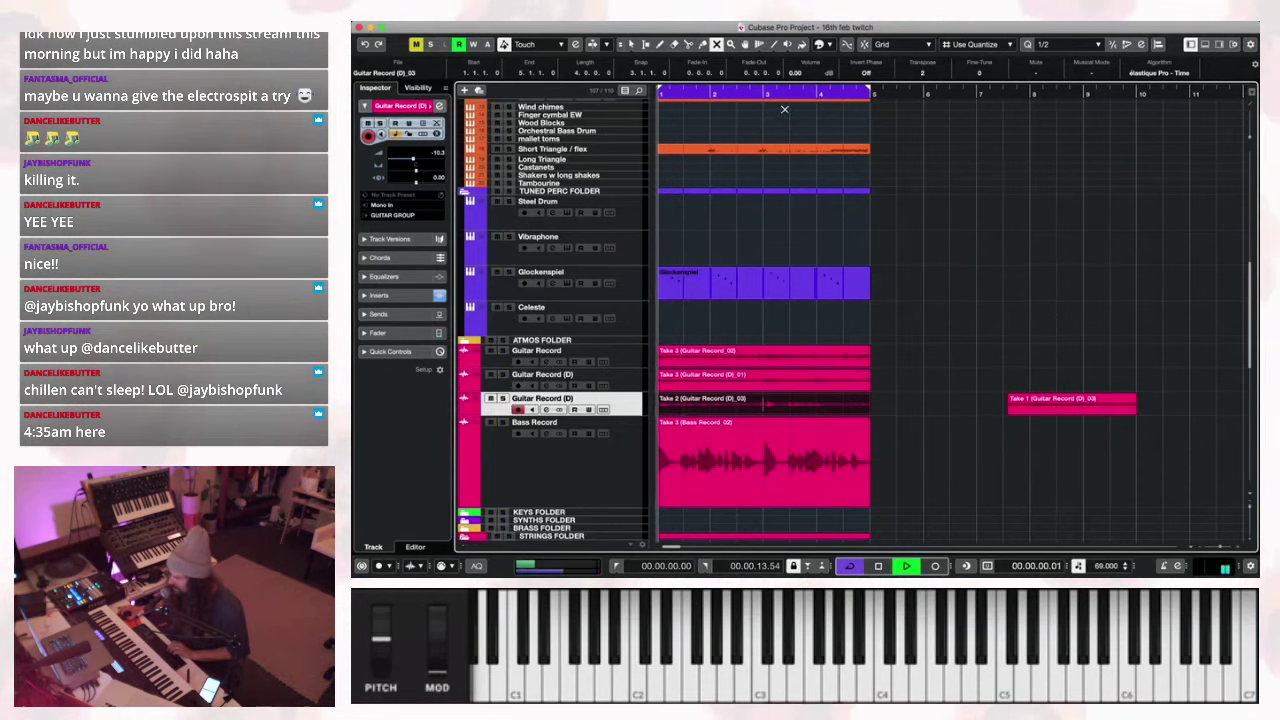
# Collapse the VOCALS FOLDER and the STRINGS FOLDER in the track list.
pyautogui.scroll(-5, 874, 381)
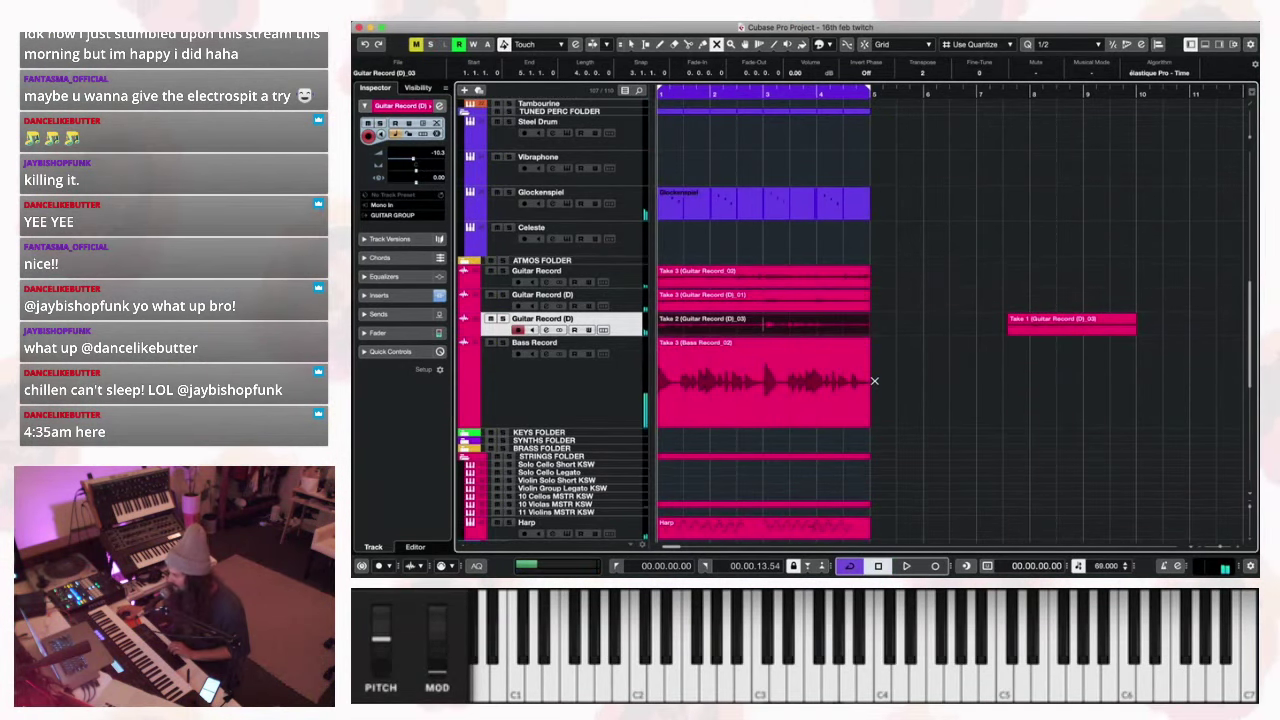
pyautogui.click(465, 469)
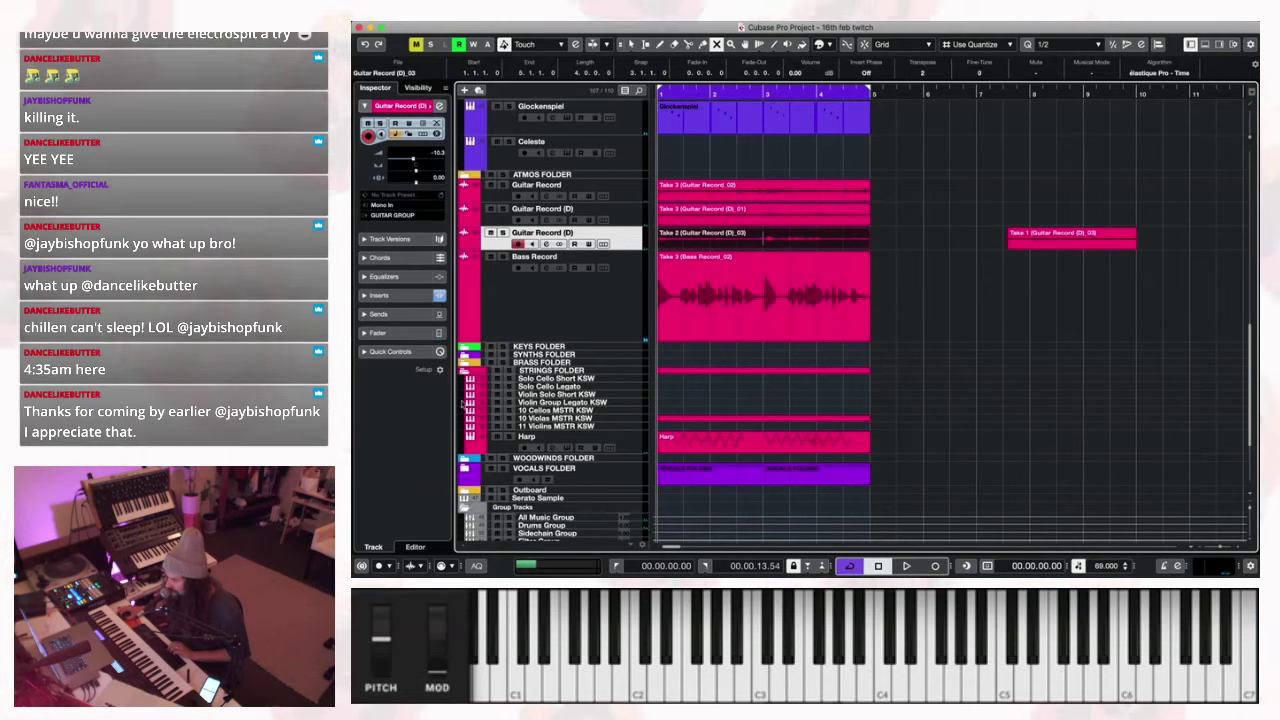
pyautogui.click(468, 378)
pyautogui.click(467, 378)
pyautogui.click(464, 372)
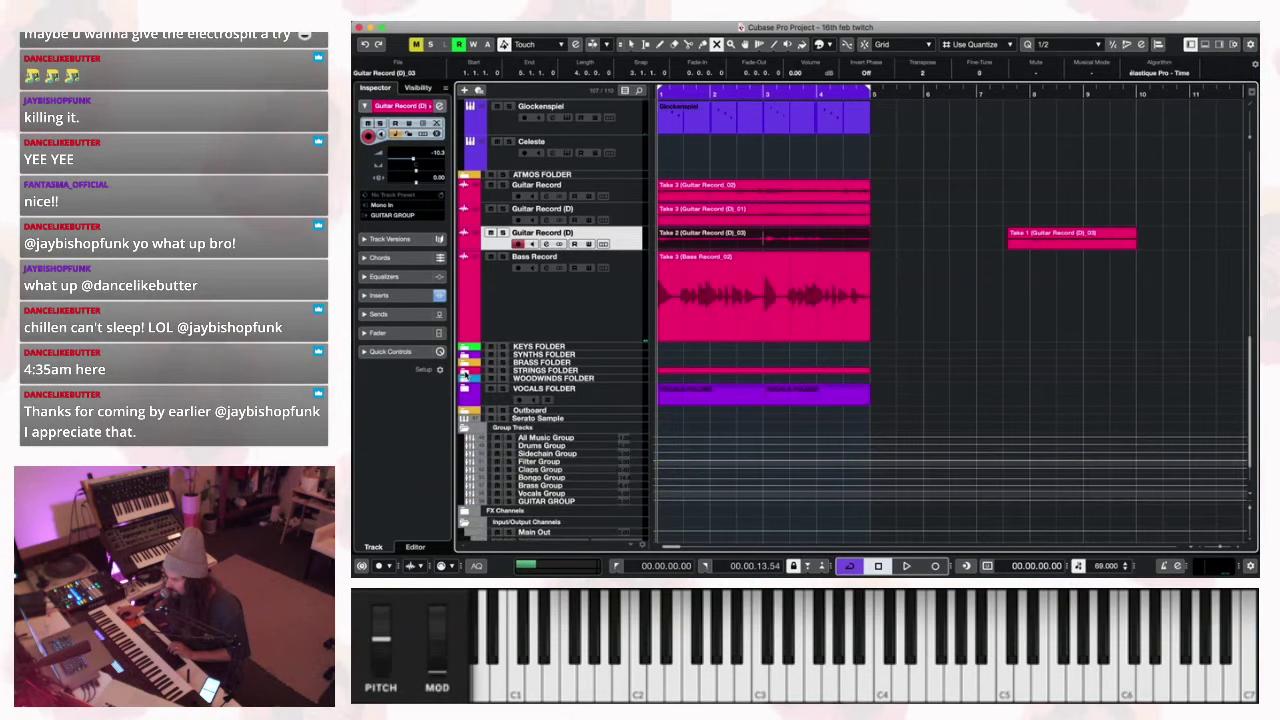
# Select the three guitar tracks and Bass Record together and shrink them to minimum track height.
pyautogui.click(600, 290)
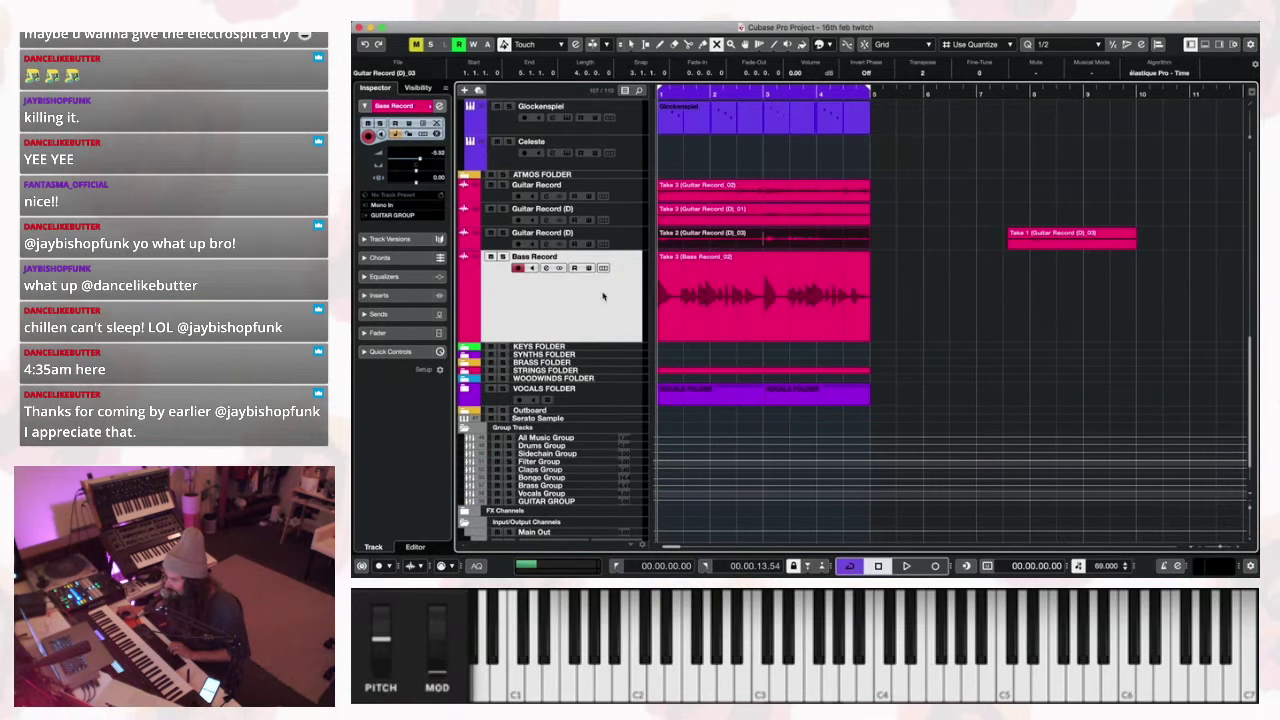
pyautogui.keyDown('shift'); pyautogui.click(632, 187); pyautogui.keyUp('shift')
pyautogui.moveTo(632, 201); pyautogui.dragTo(632, 190)
pyautogui.scroll(3, 580, 212)
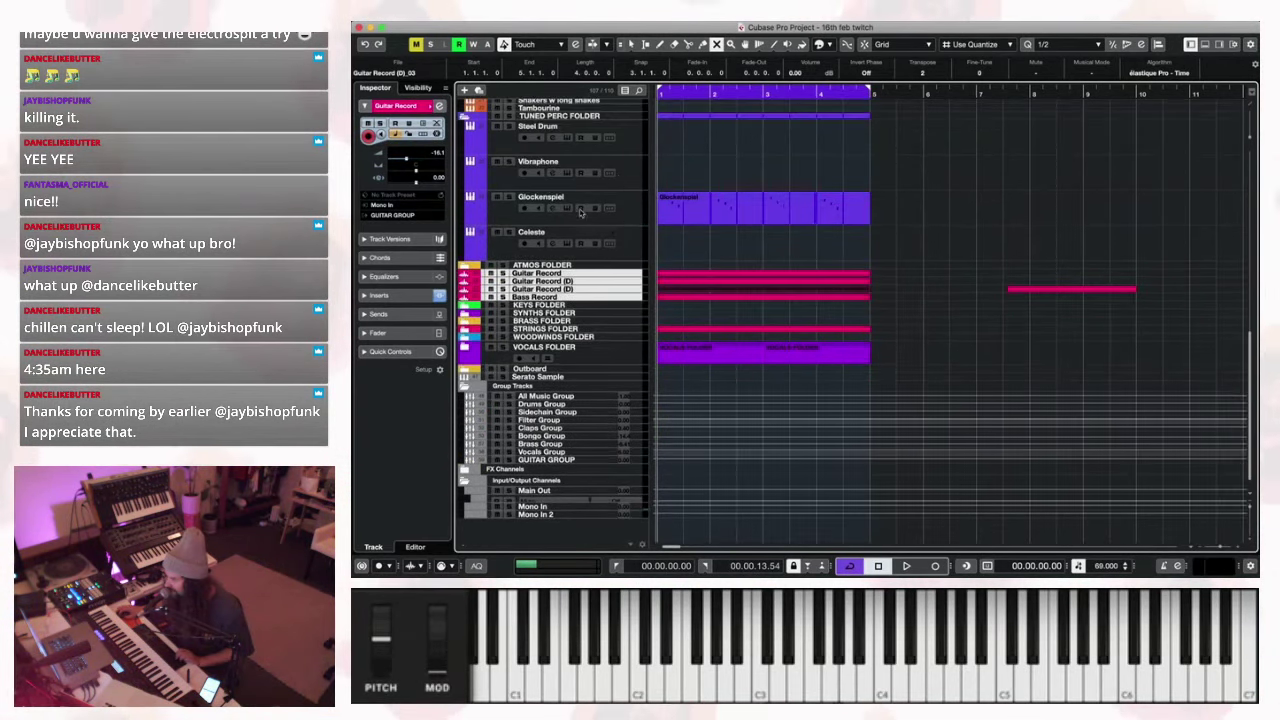
# Play the loop with the strings, vocals and tuned percussion muted in turn, and collapse the TUNED PERC FOLDER and PERC FOLDER.
pyautogui.press('space')
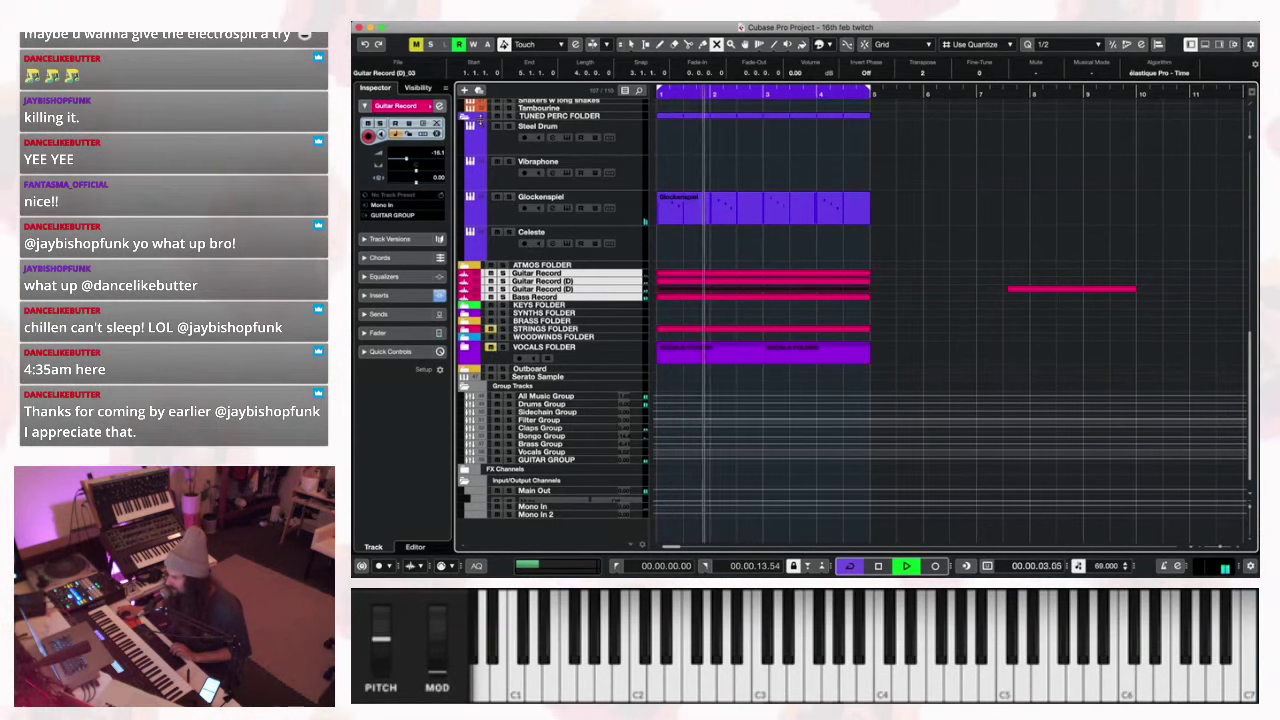
pyautogui.scroll(3, 490, 167)
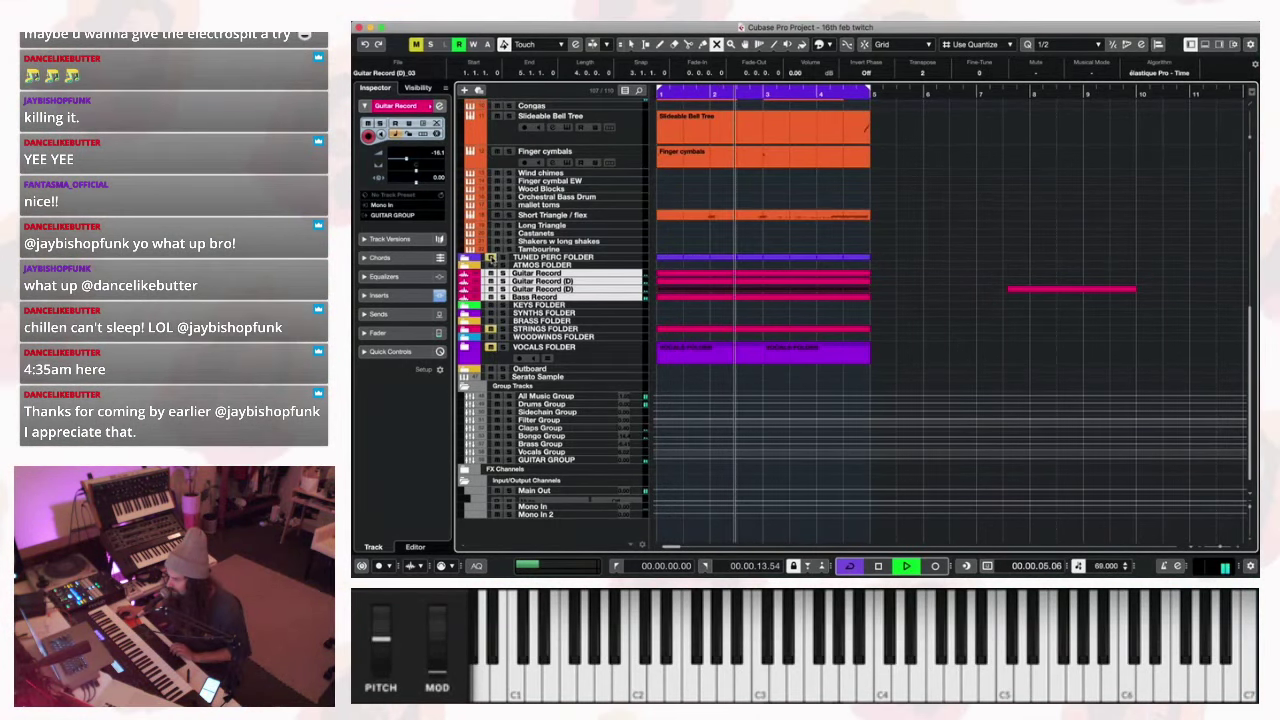
pyautogui.click(476, 230)
pyautogui.click(476, 230)
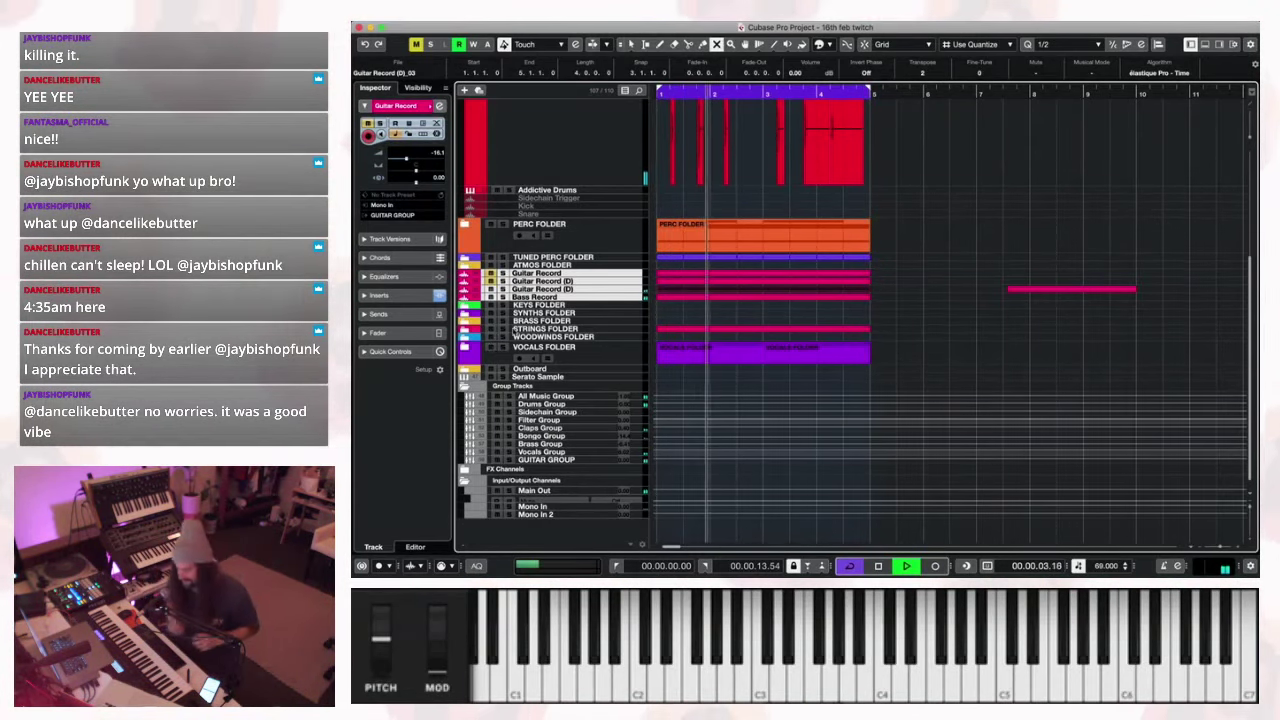
# Audition the loop with the guitar tracks muted, and unmute them for another pass from bar 1.
pyautogui.scroll(1, 690, 227)
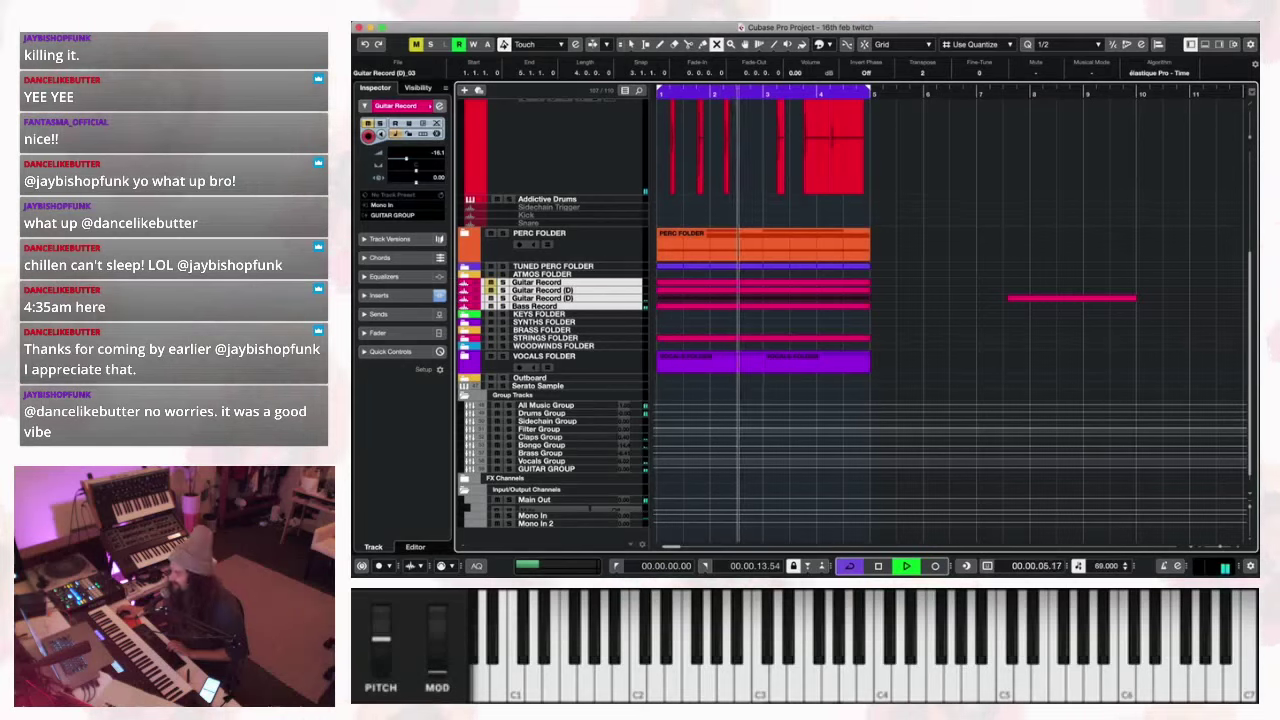
pyautogui.click(365, 20)
pyautogui.press('Escape')
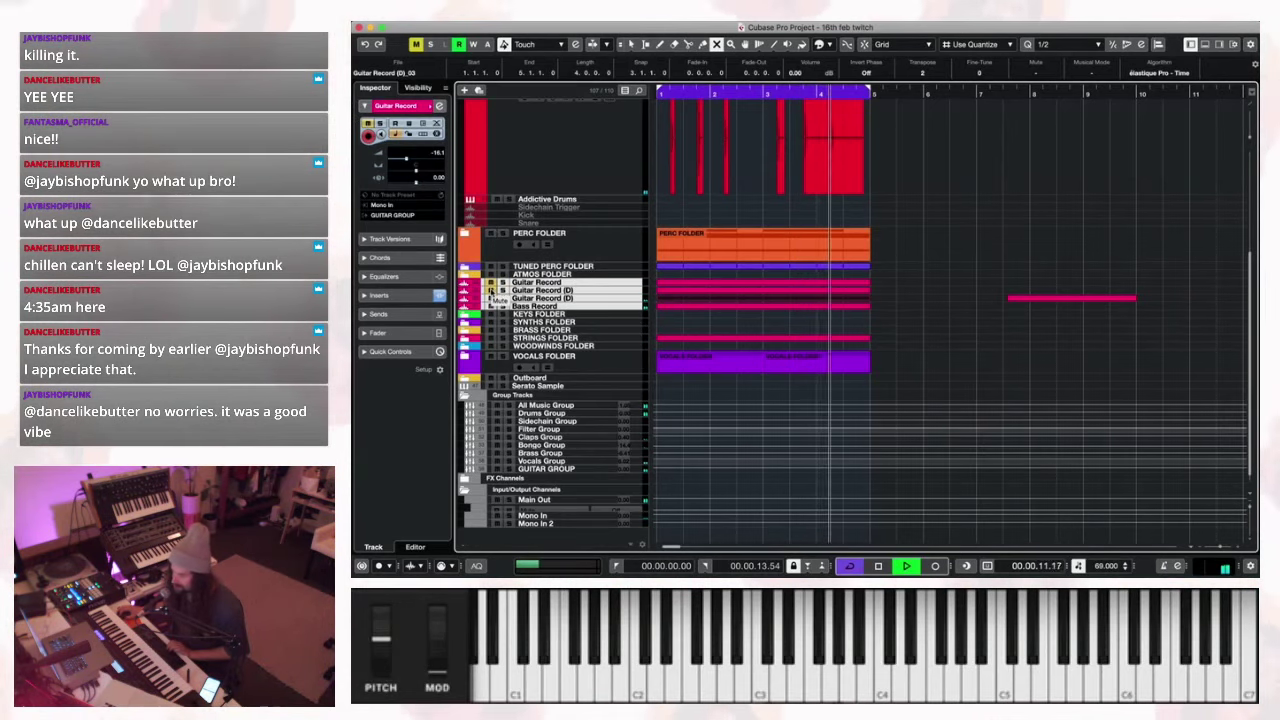
pyautogui.press('space')
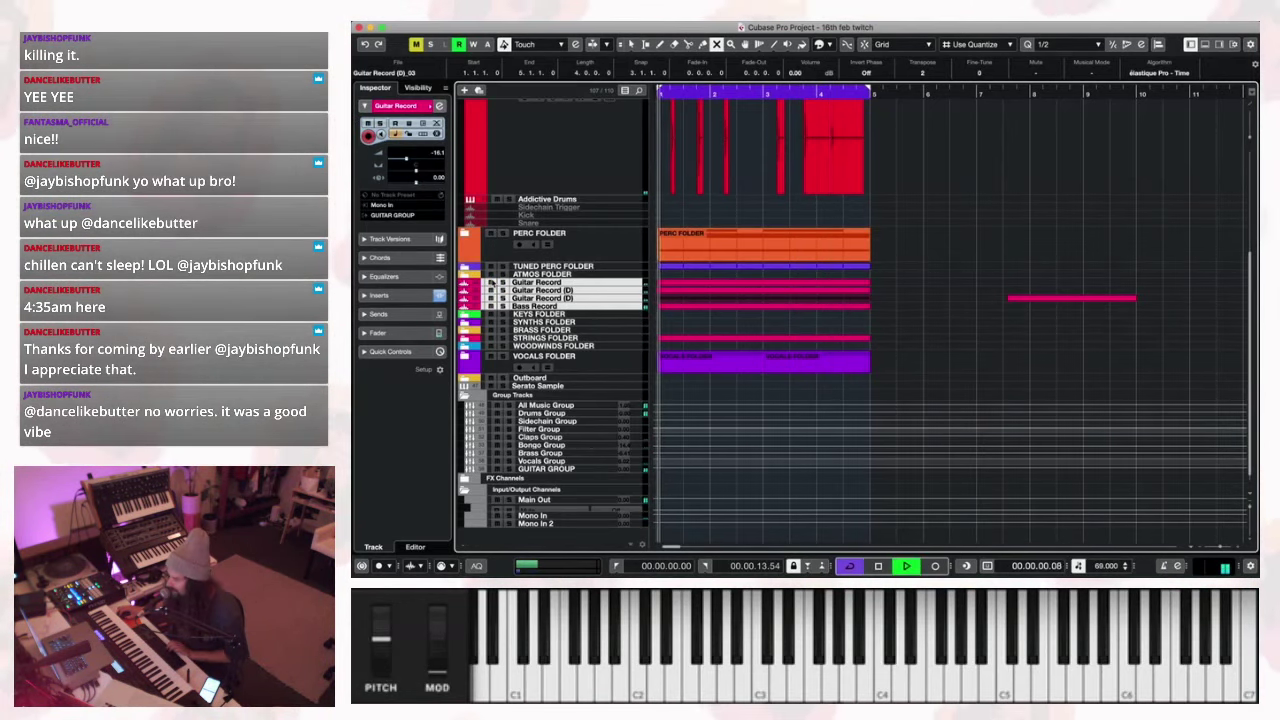
# Audition the Clap track in solo within the loop, unsolo it, and lower its track volume.
pyautogui.press('space')
pyautogui.scroll(2, 792, 318)
pyautogui.scroll(2, 792, 318)
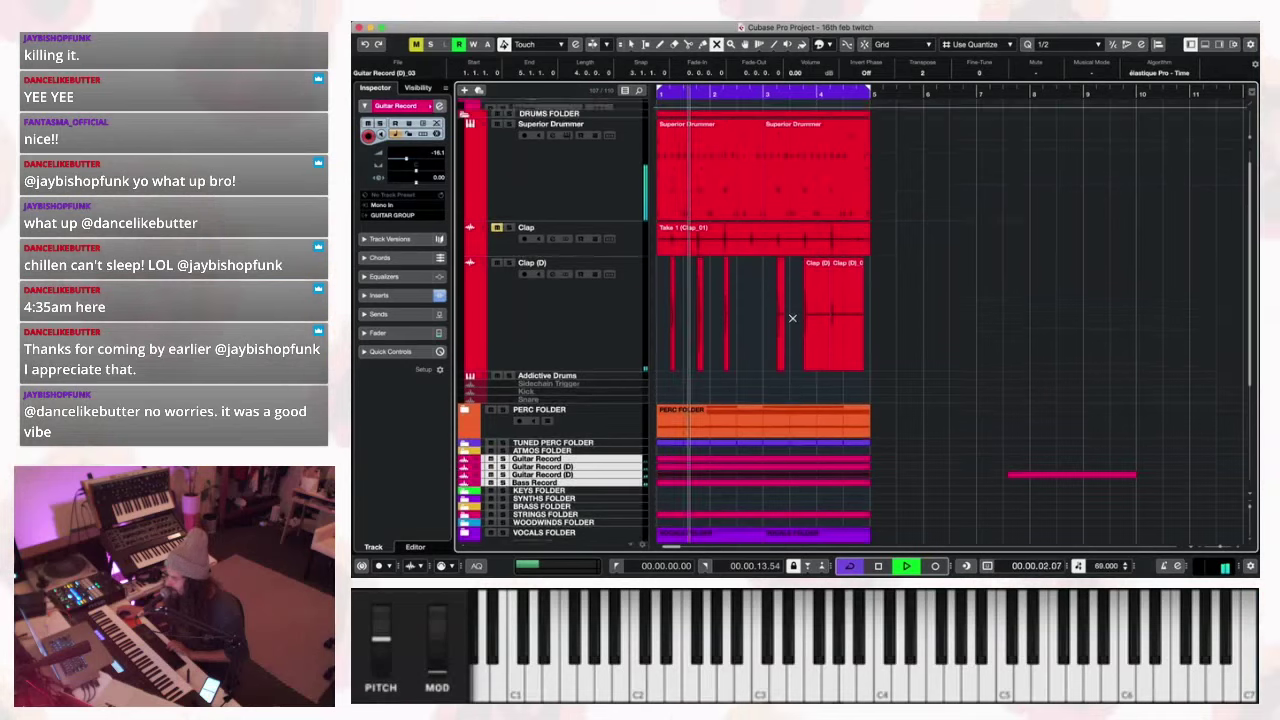
pyautogui.press('space')
pyautogui.click(508, 228)
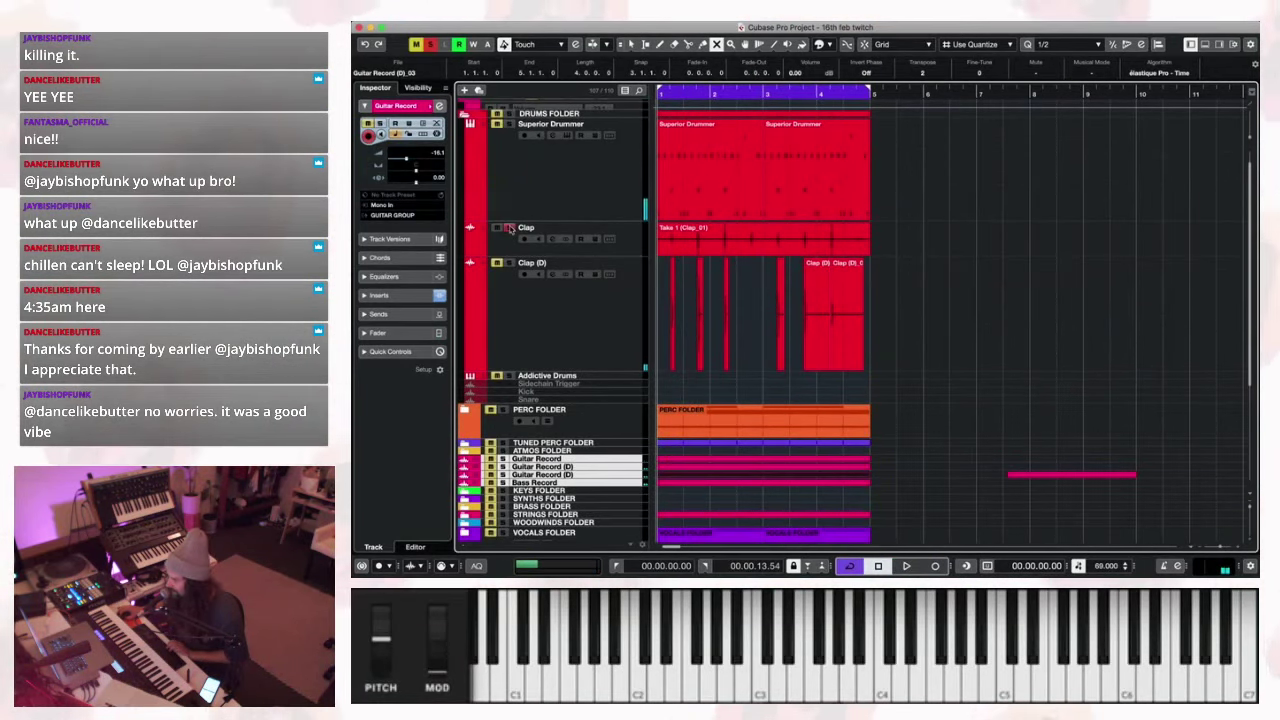
pyautogui.press('space')
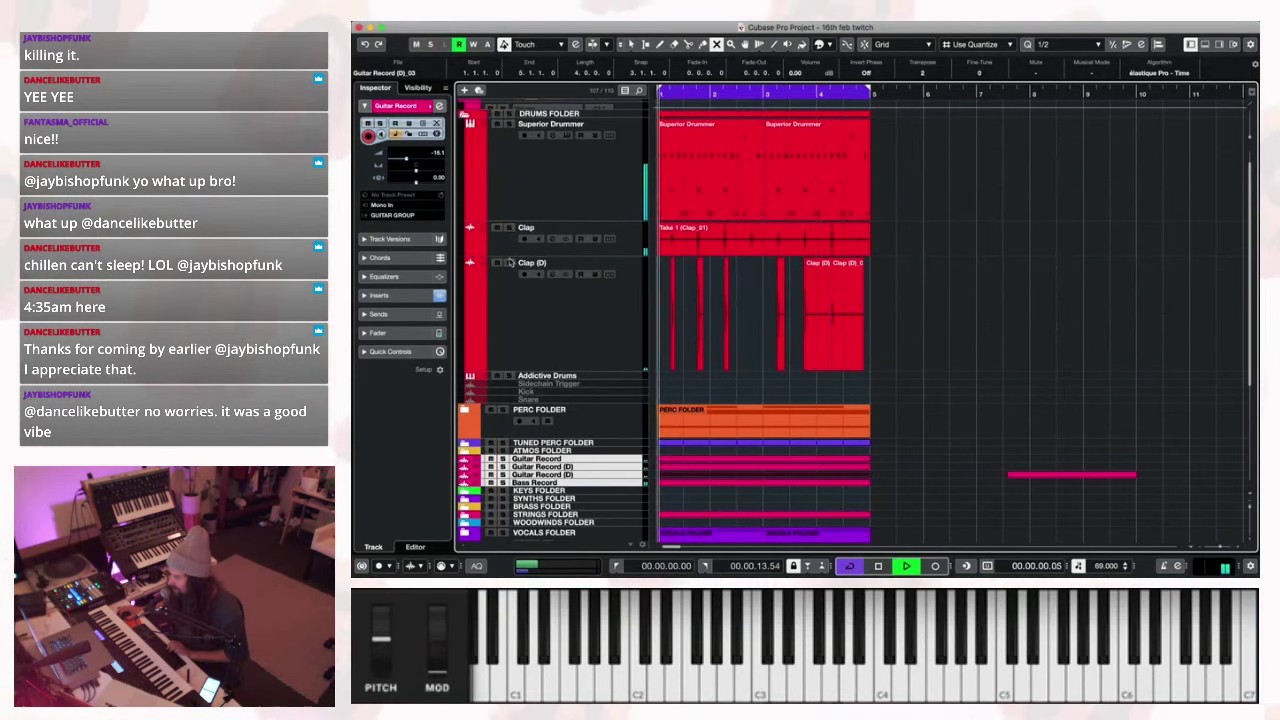
pyautogui.click(510, 228)
pyautogui.moveTo(401, 163); pyautogui.dragTo(396, 166)
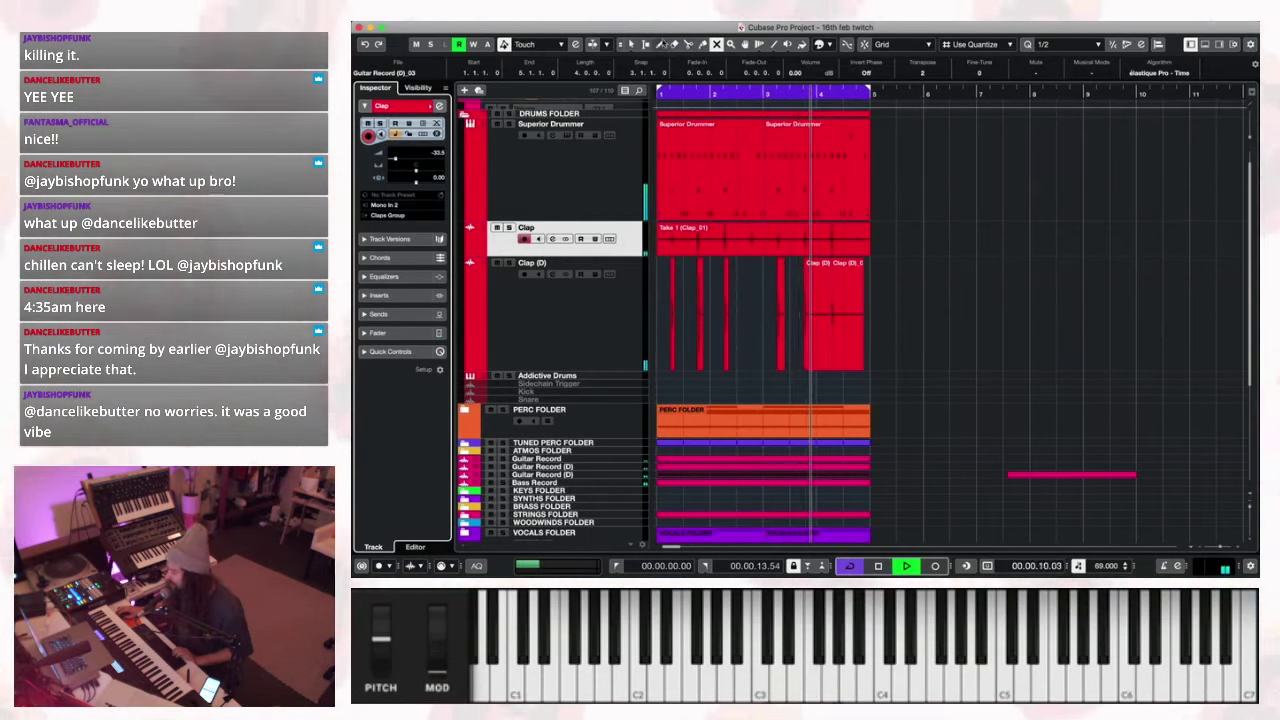
# Split the Clap take just before bar 3 and remove the leftover sections there and at the end of bar 4.
pyautogui.click(688, 44)
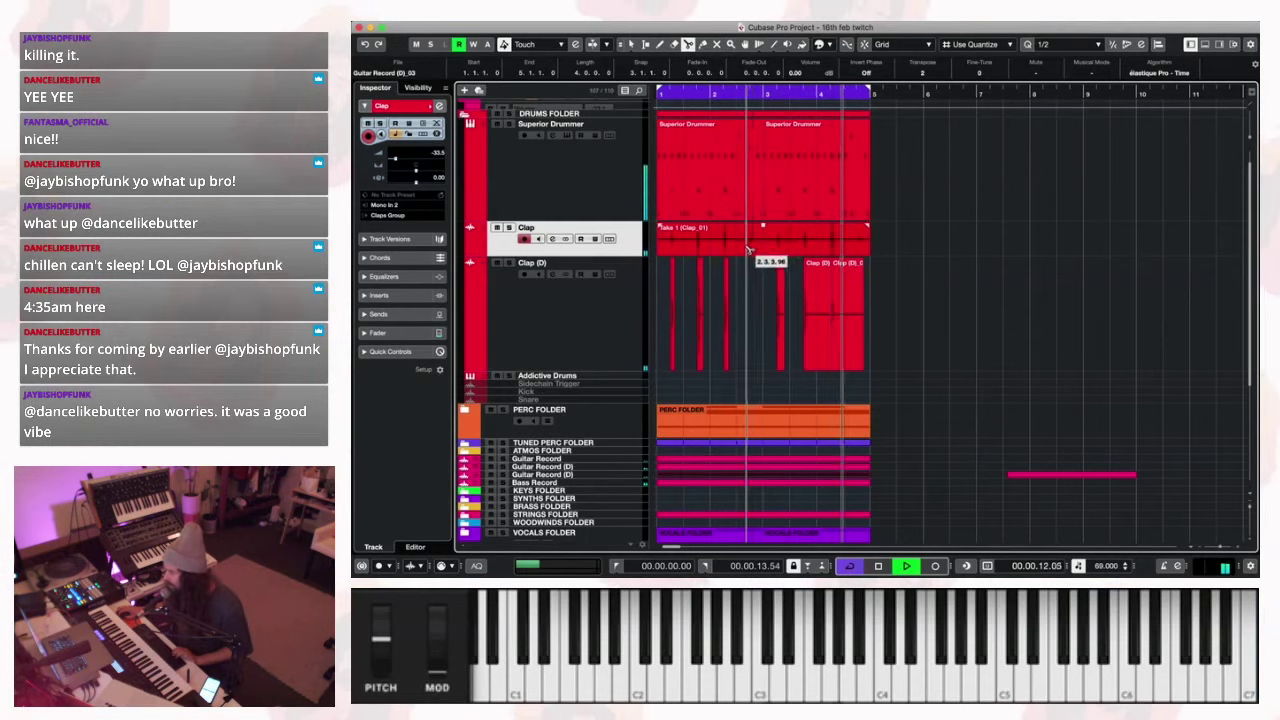
pyautogui.click(757, 238)
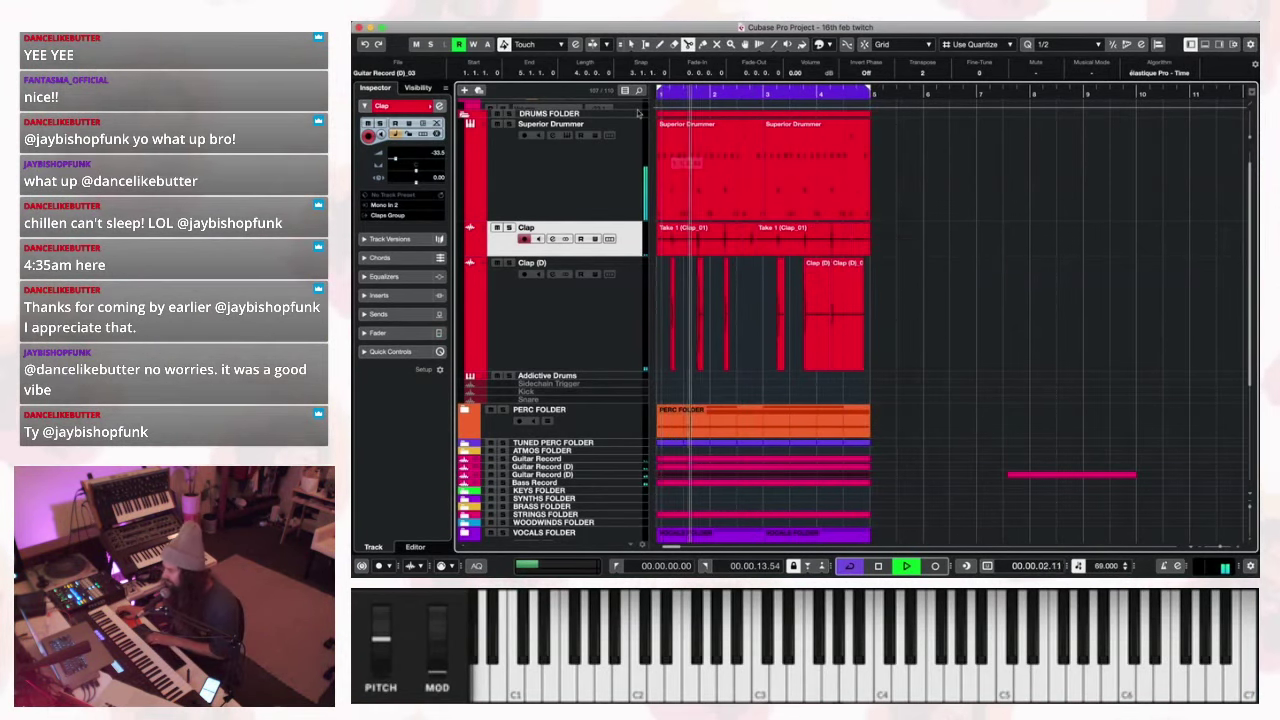
pyautogui.click(631, 44)
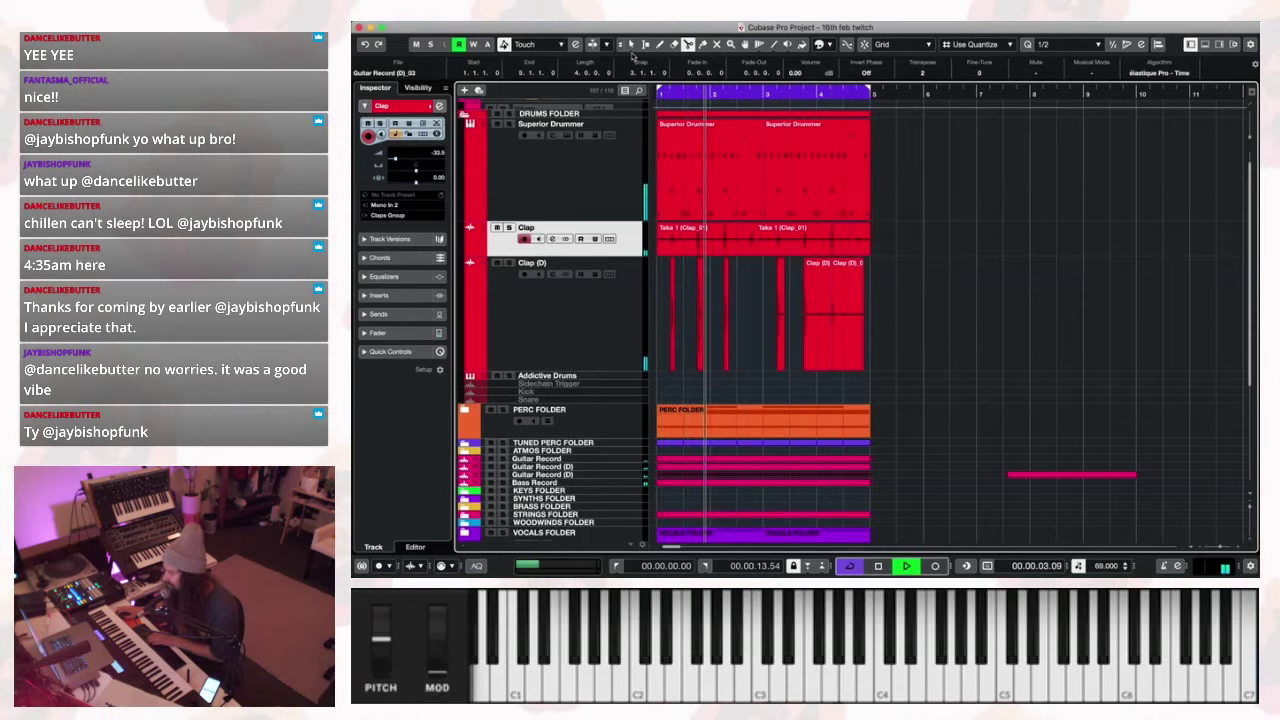
pyautogui.doubleClick(746, 240)
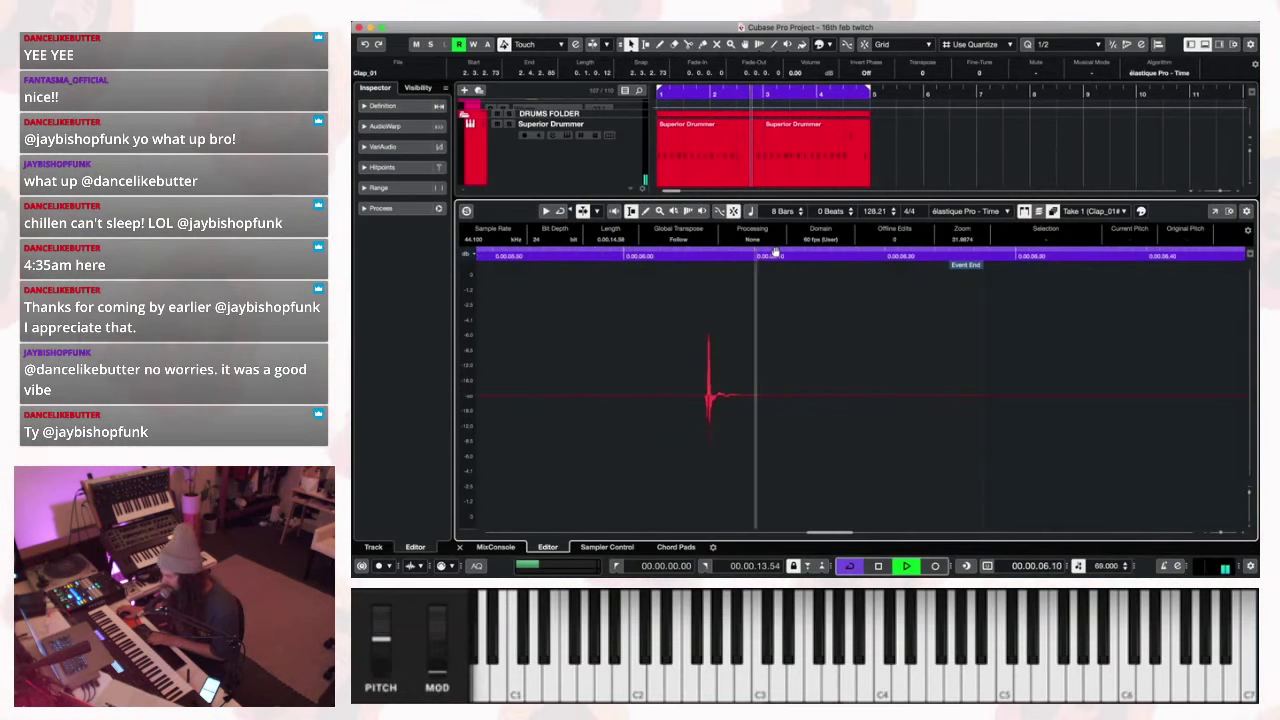
pyautogui.doubleClick(748, 242)
pyautogui.moveTo(869, 238); pyautogui.dragTo(850, 238)
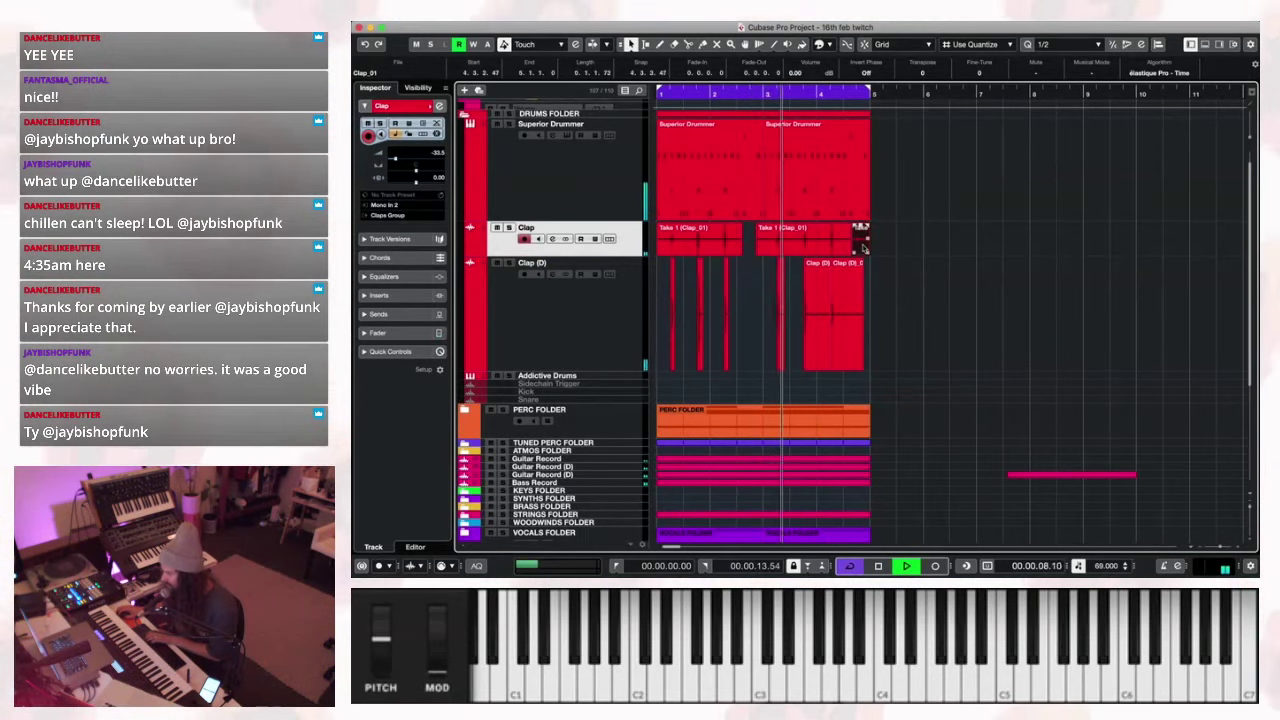
pyautogui.click(863, 248)
# Select the two remaining Clap events and lower their event volume to -4.24 dB.
pyautogui.click(698, 230)
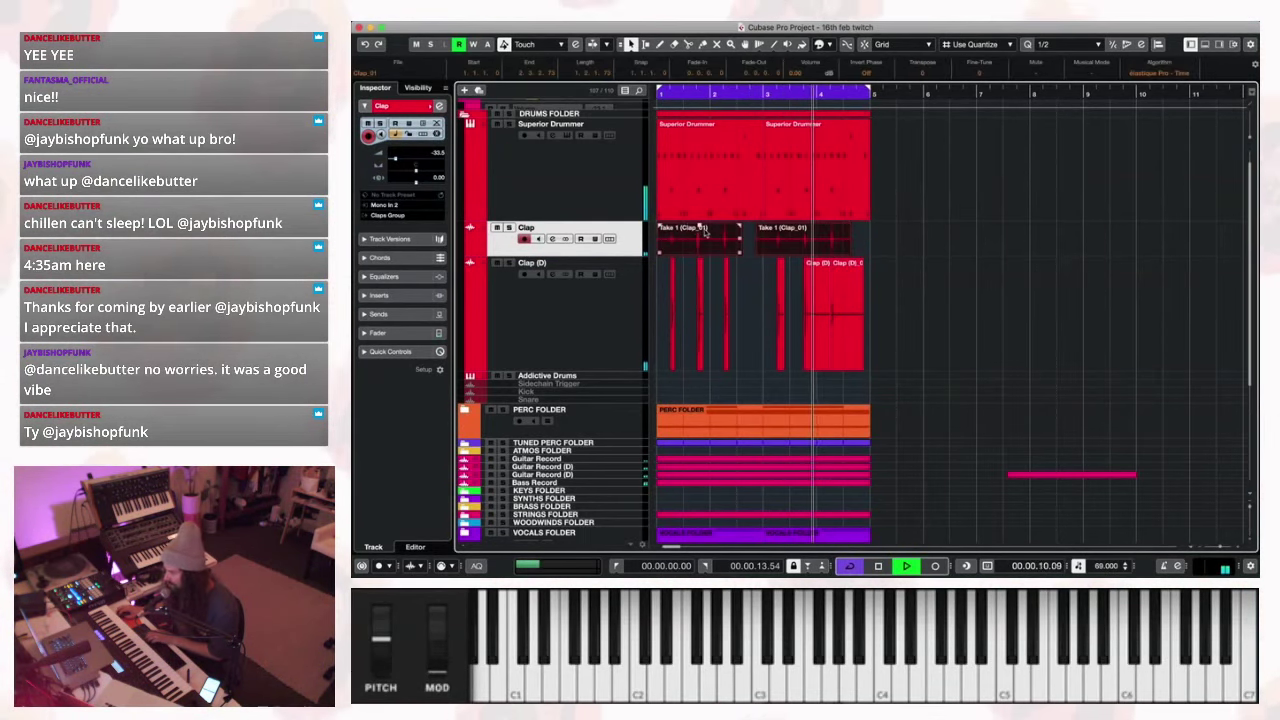
pyautogui.moveTo(698, 224); pyautogui.dragTo(699, 237)
pyautogui.click(365, 12)
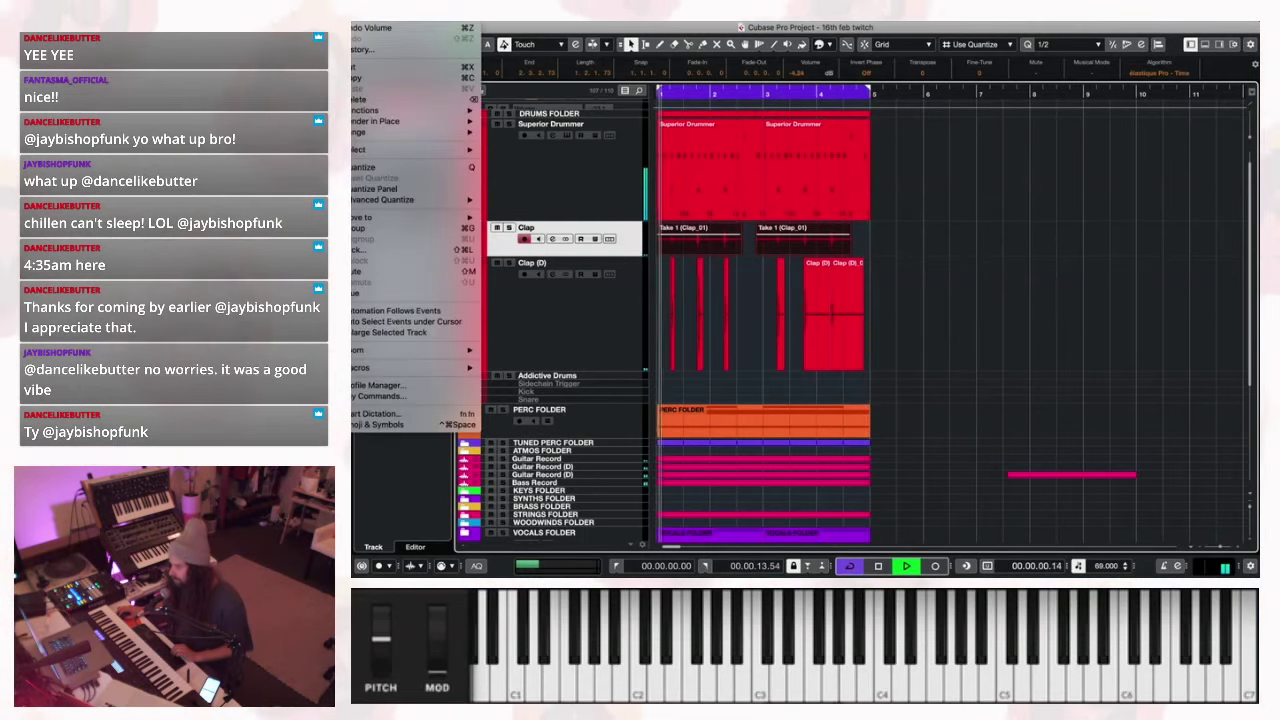
pyautogui.click(832, 315)
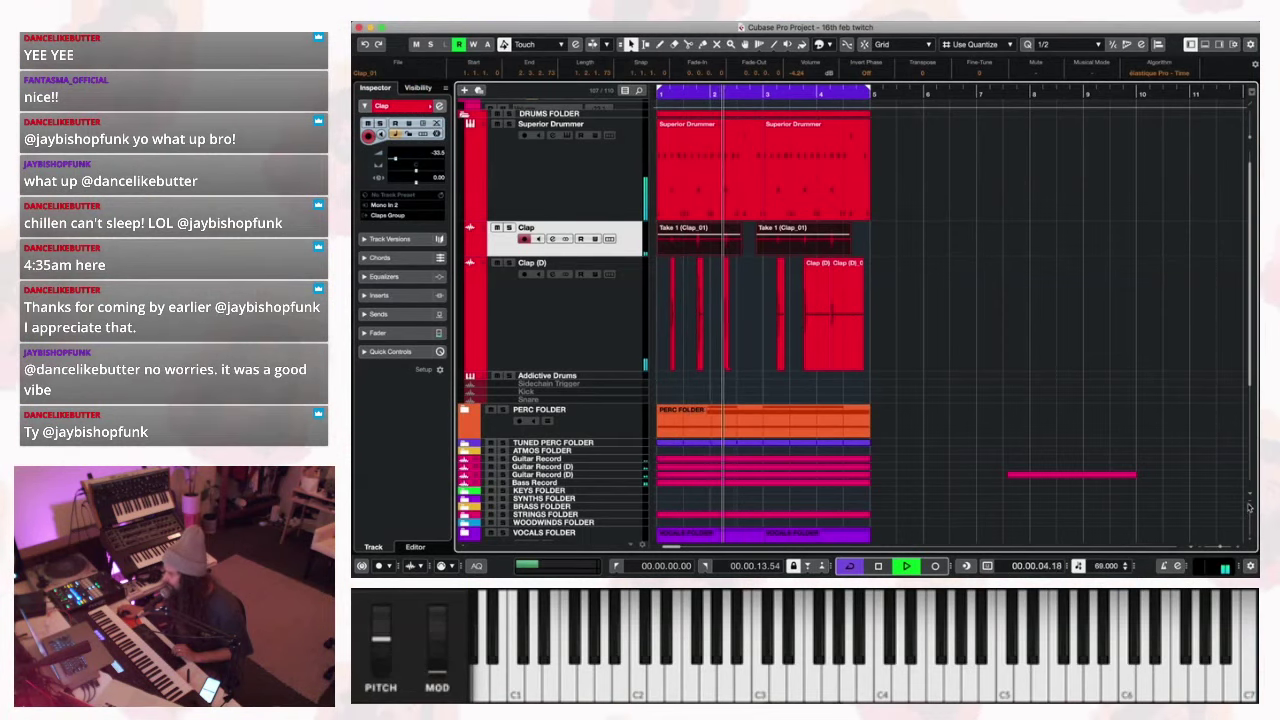
# Restart the loop from bar 1, mute the Bass Record track, and select the second guitar track.
pyautogui.scroll(-3, 626, 266)
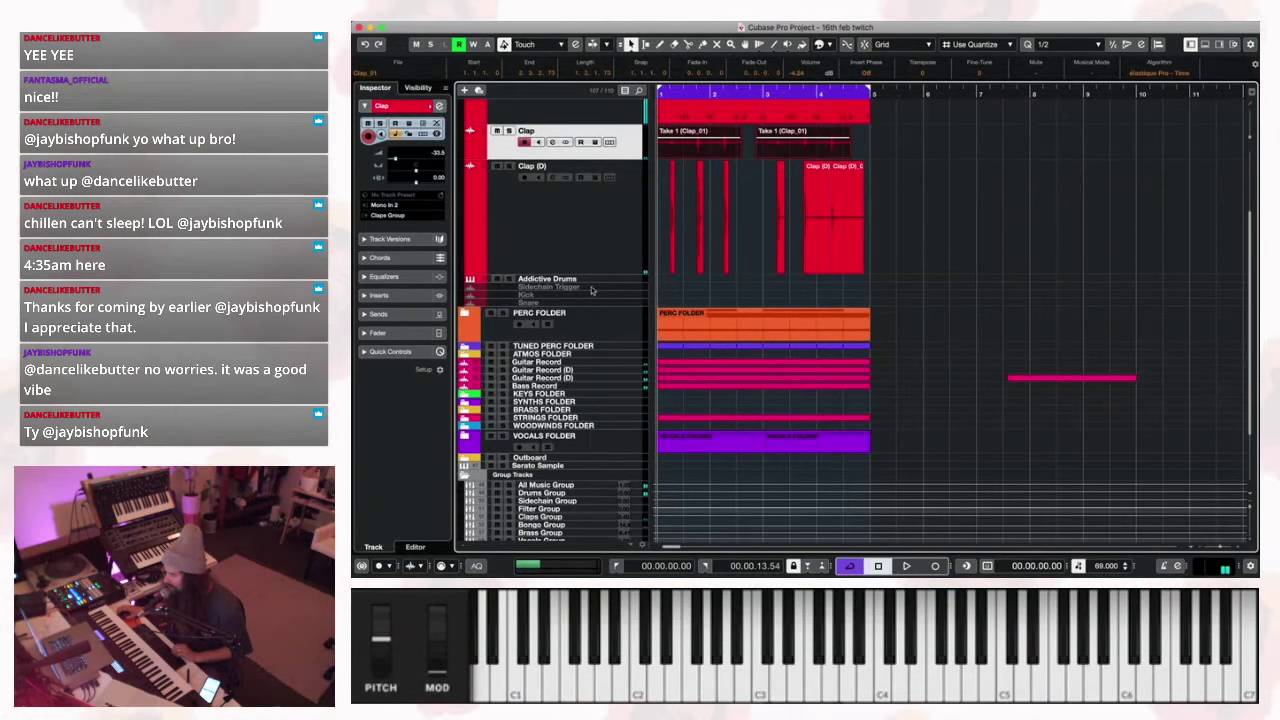
pyautogui.press('space')
pyautogui.scroll(1, 610, 280)
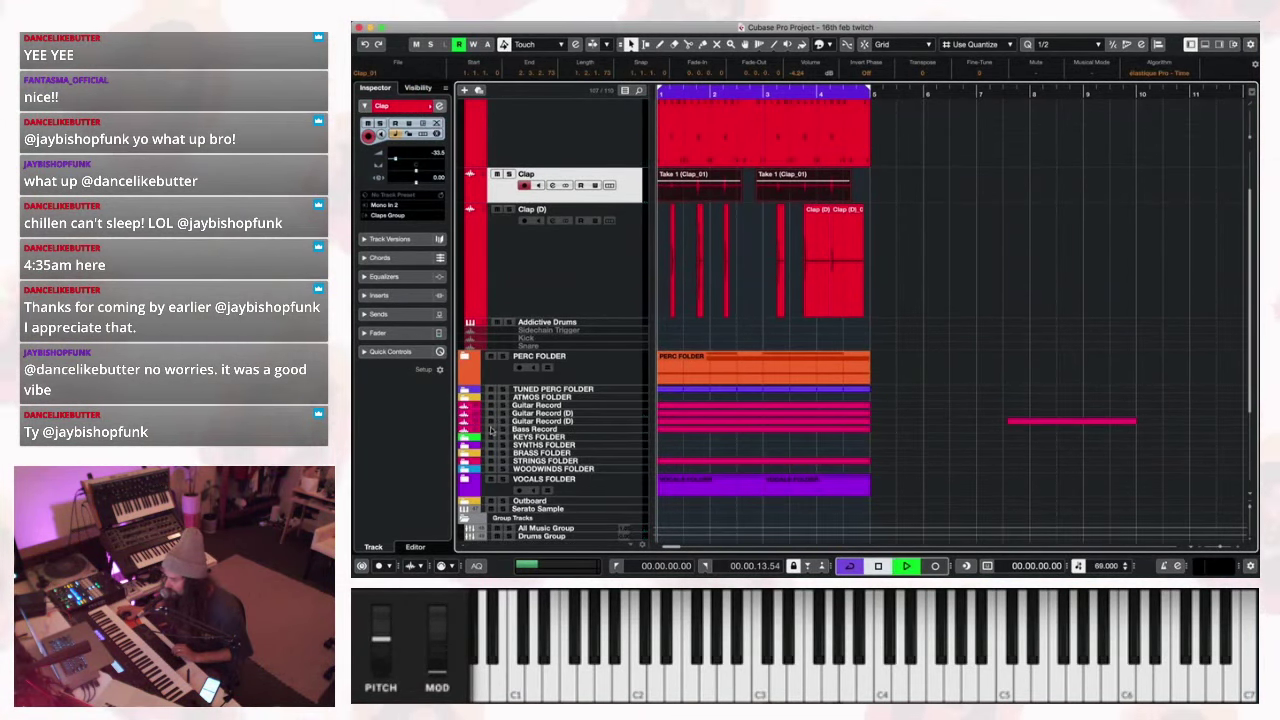
pyautogui.press('space')
pyautogui.click(490, 429)
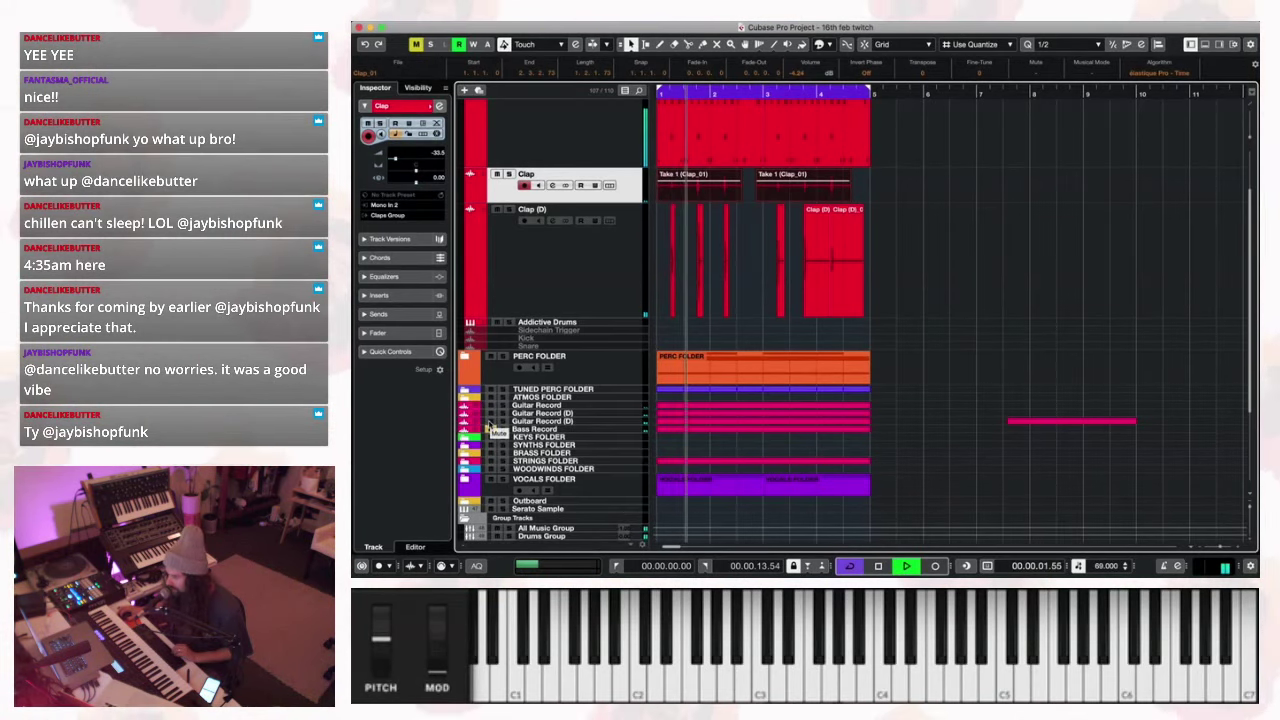
pyautogui.click(490, 413)
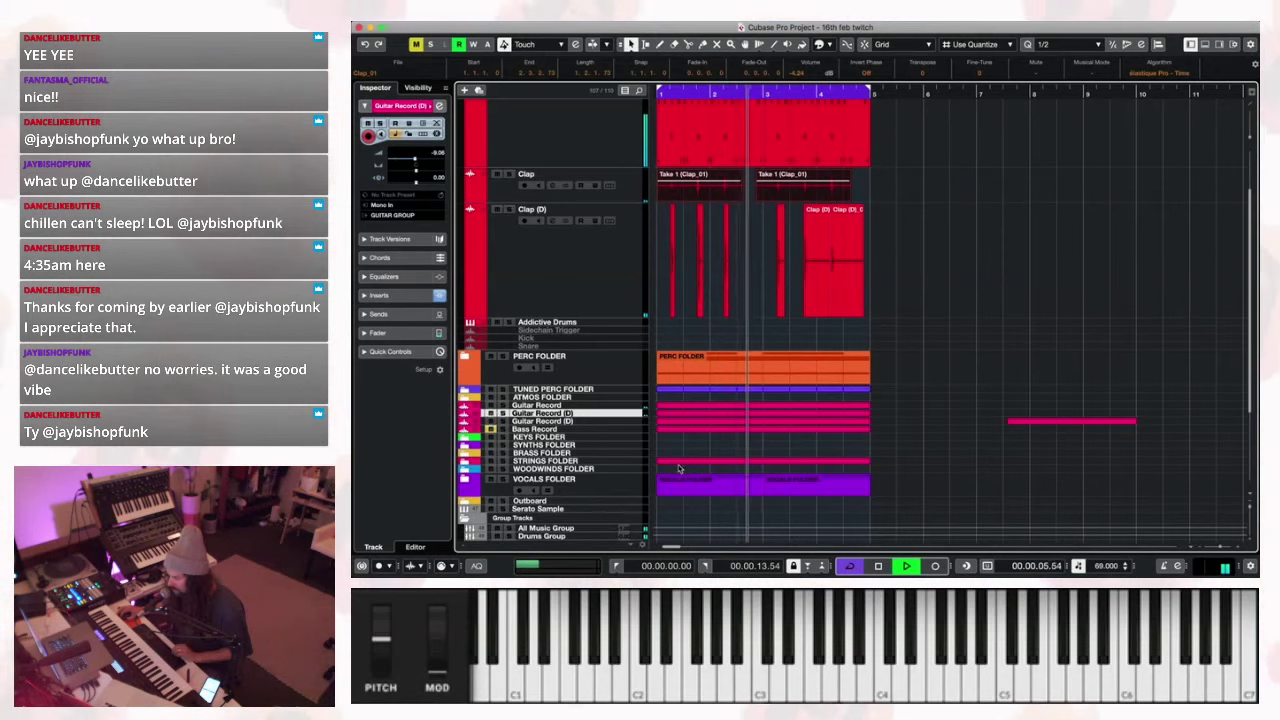
# Expand the KEYS FOLDER, rehearse on Rhodes 1 over the loop, and record a four-bar Rhodes part.
pyautogui.scroll(-3, 678, 468)
pyautogui.click(466, 366)
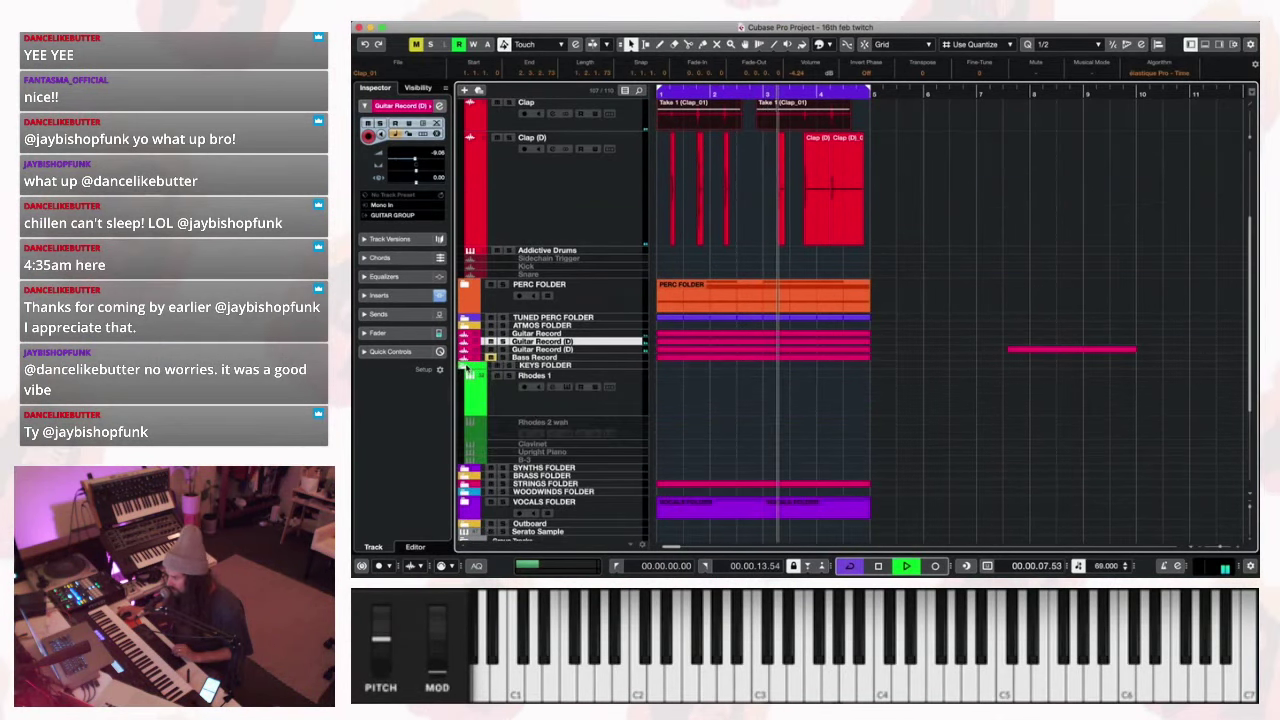
pyautogui.click(634, 414)
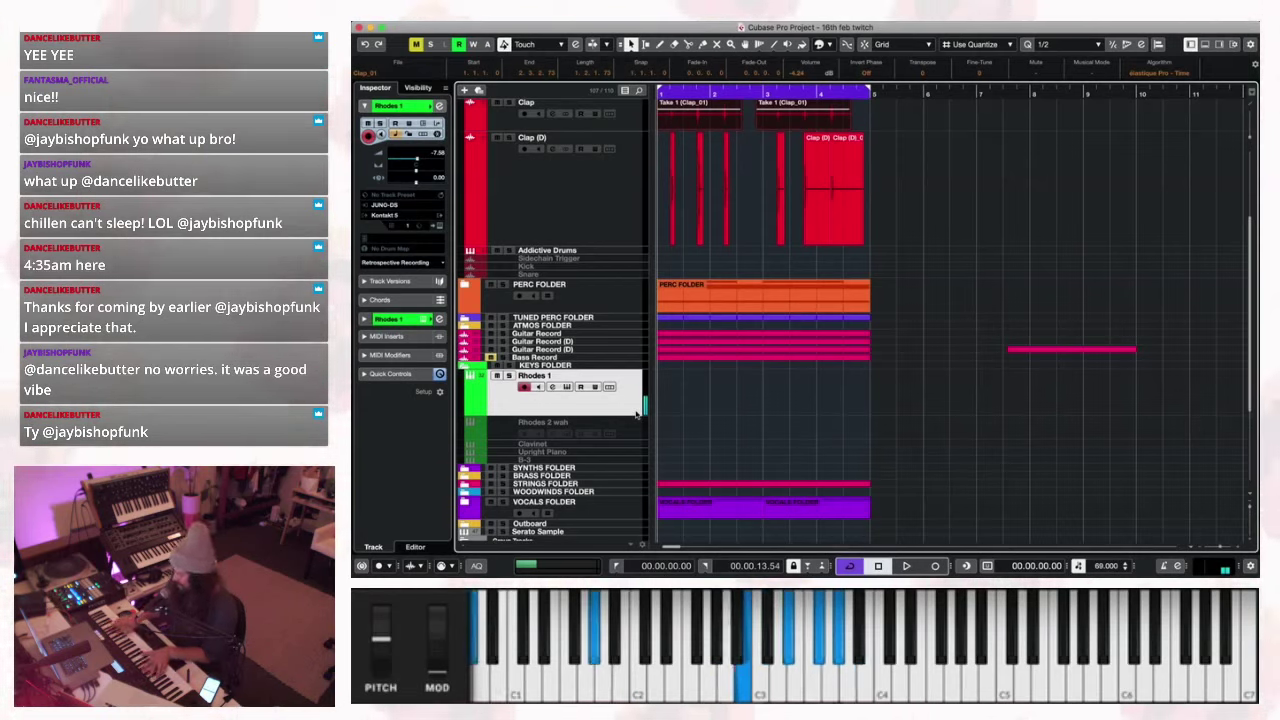
pyautogui.press('space')
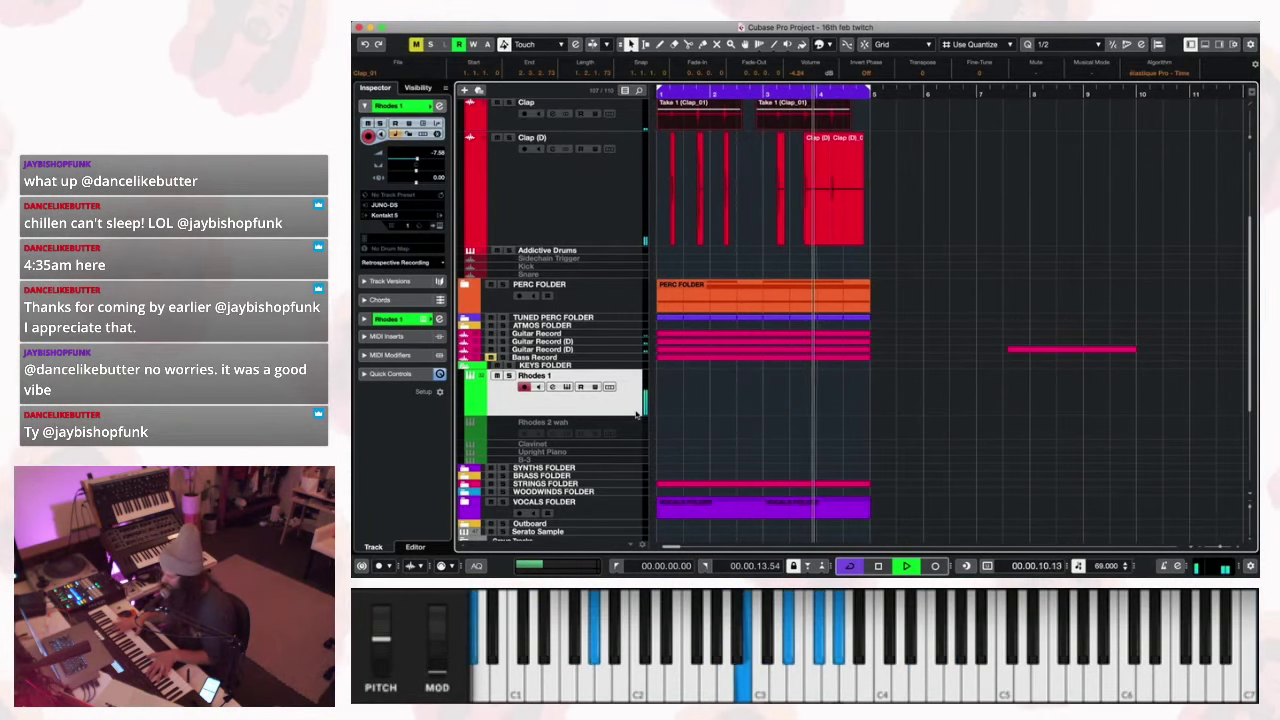
pyautogui.press('KP_Multiply')
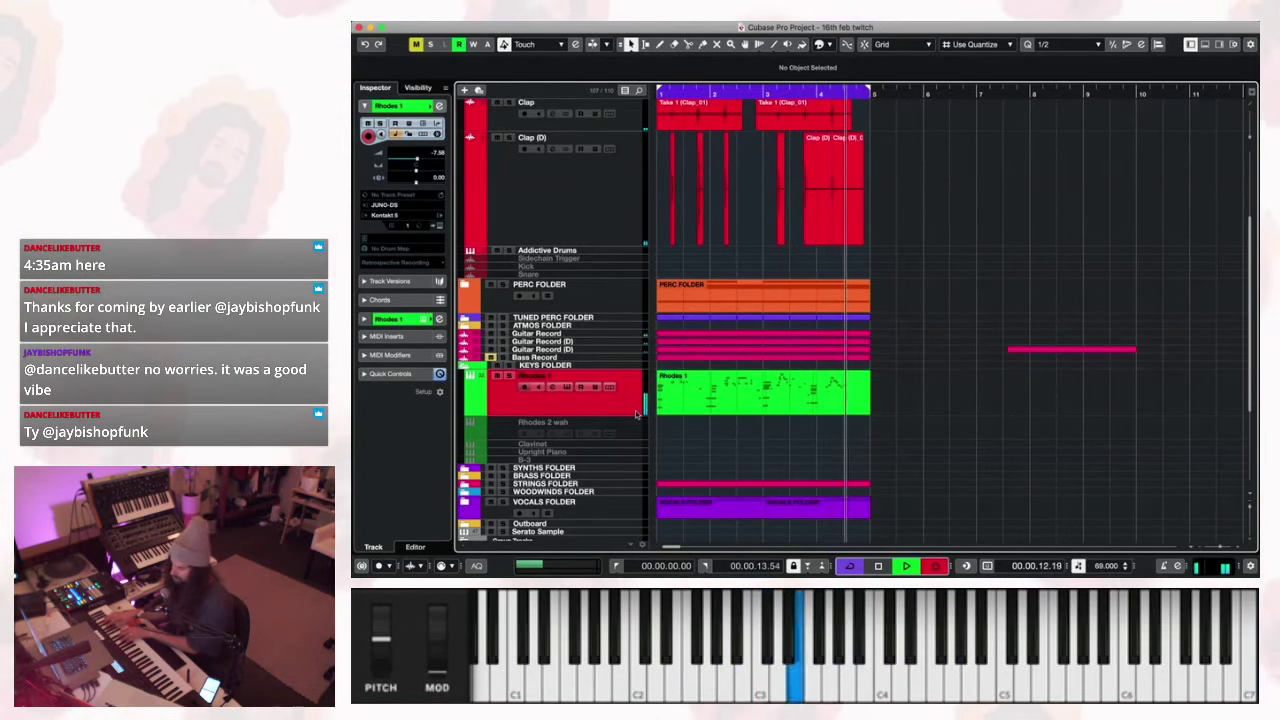
pyautogui.press('space')
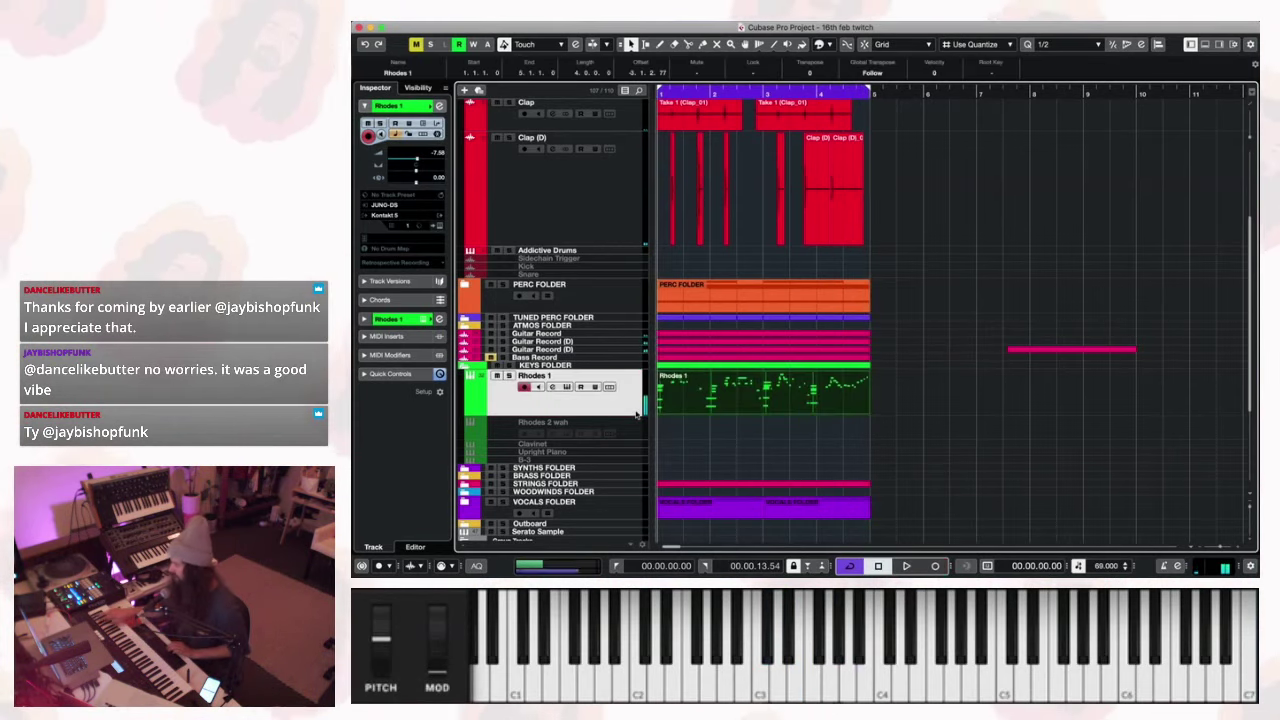
# Expand the VOCALS FOLDER and select the Female Consonant BVS events in its lanes.
pyautogui.scroll(-1, 827, 473)
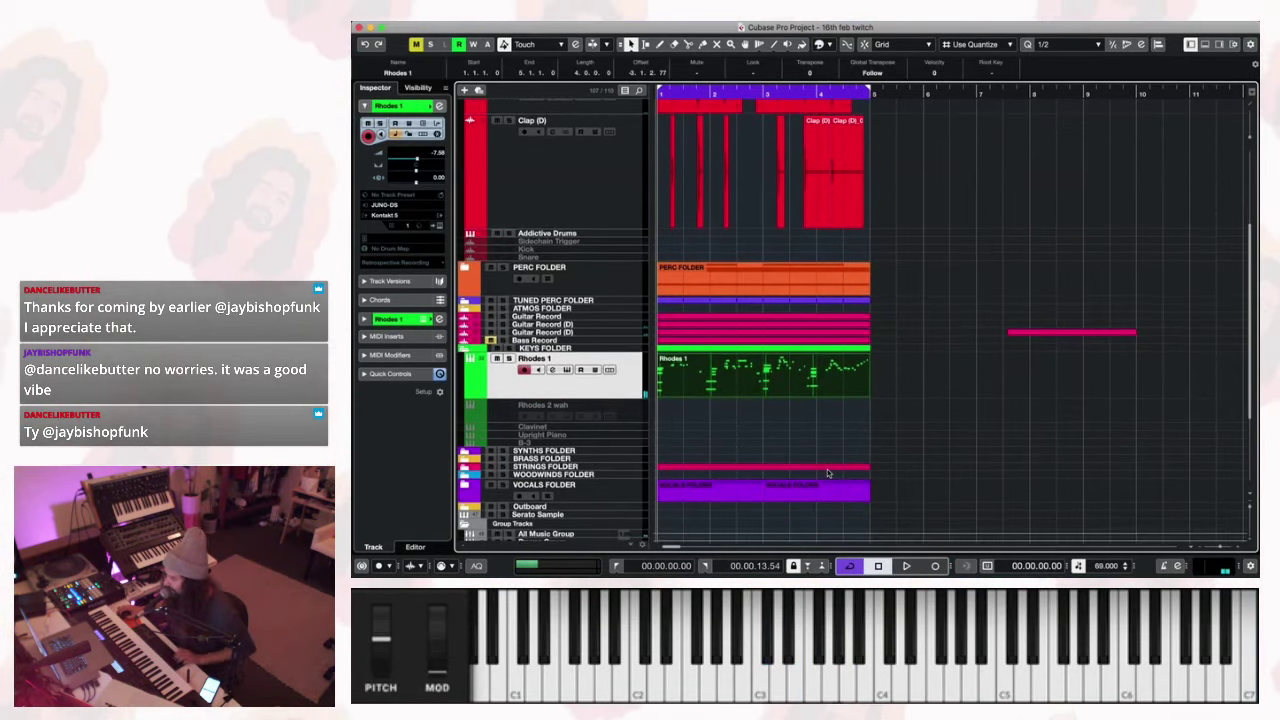
pyautogui.moveTo(940, 500); pyautogui.dragTo(684, 497)
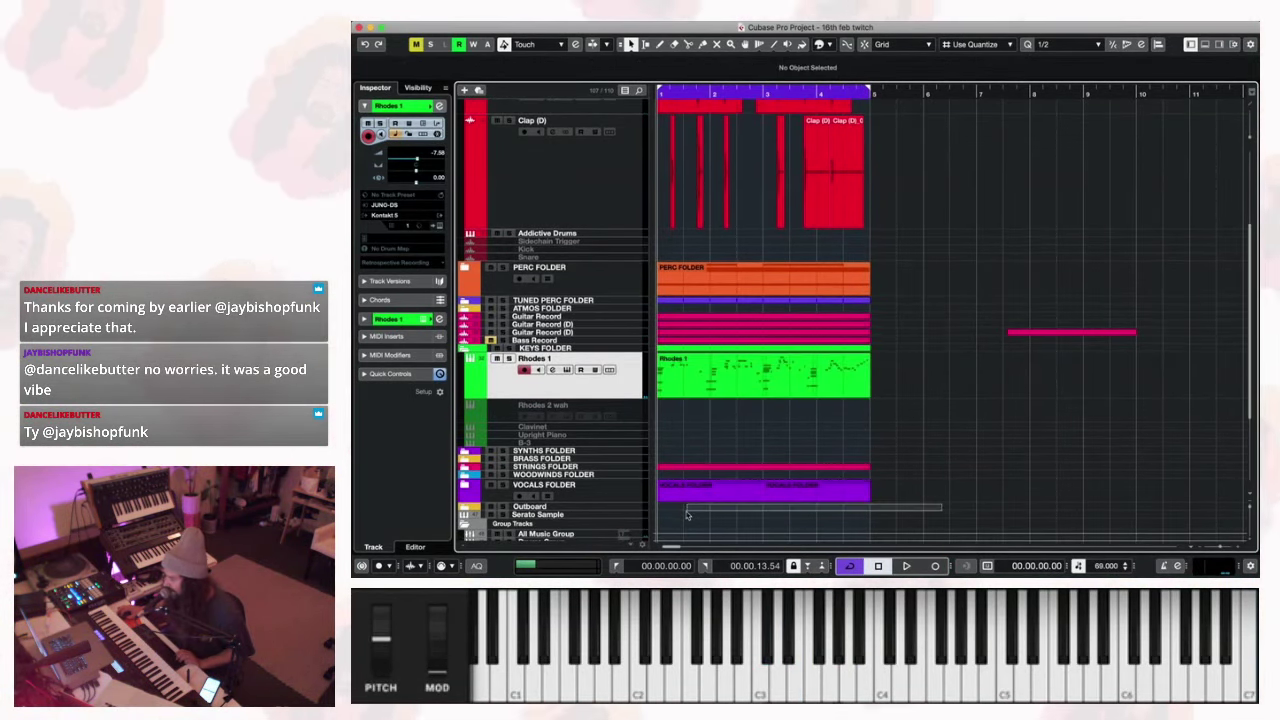
pyautogui.click(466, 490)
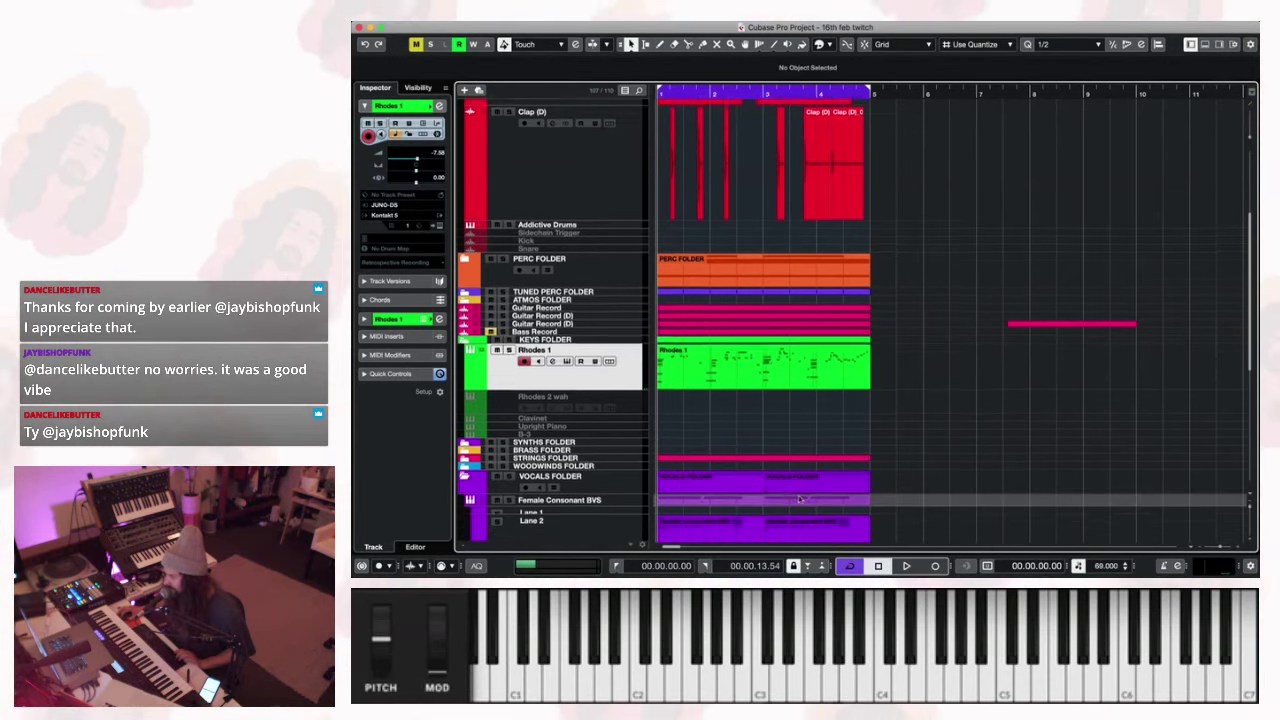
pyautogui.scroll(-6, 882, 481)
pyautogui.scroll(1, 882, 481)
pyautogui.moveTo(882, 481); pyautogui.dragTo(670, 416)
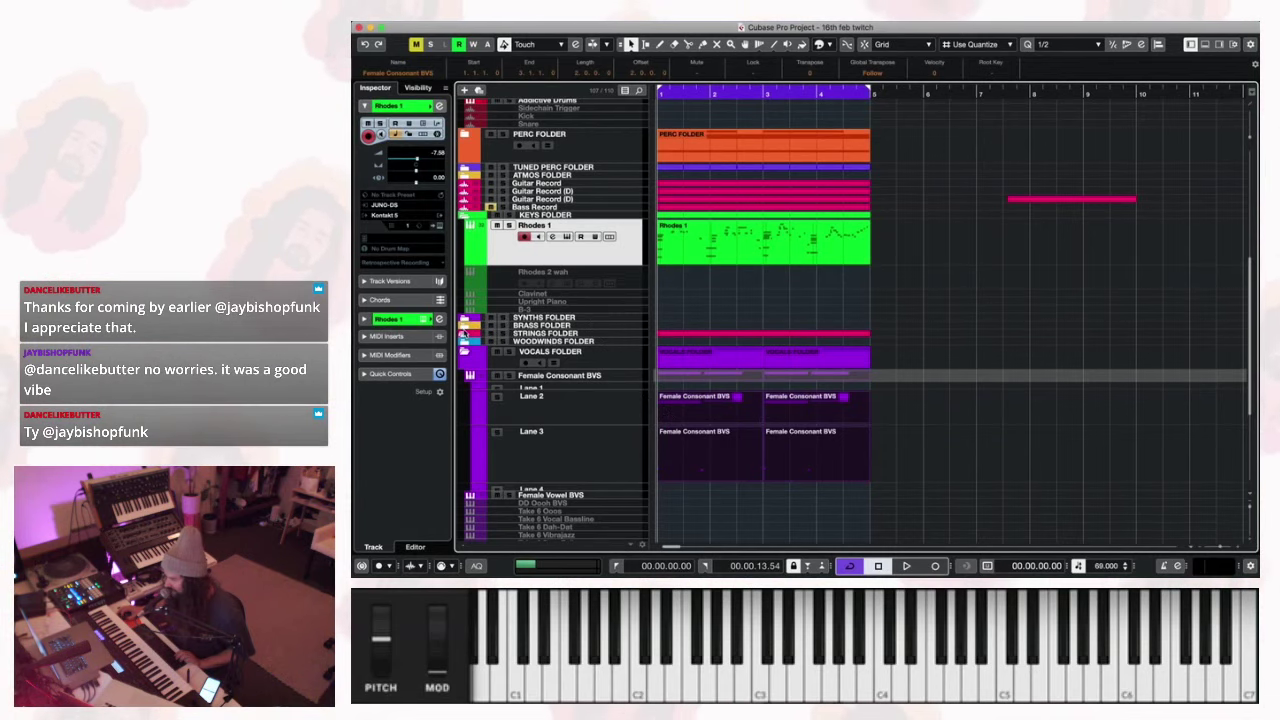
# Expand the STRINGS and TUNED PERC folders and add the strings, Harp, Rhodes 1, guitar, bass and Glockenspiel events to the selection.
pyautogui.click(465, 333)
pyautogui.moveTo(770, 390); pyautogui.dragTo(673, 357)
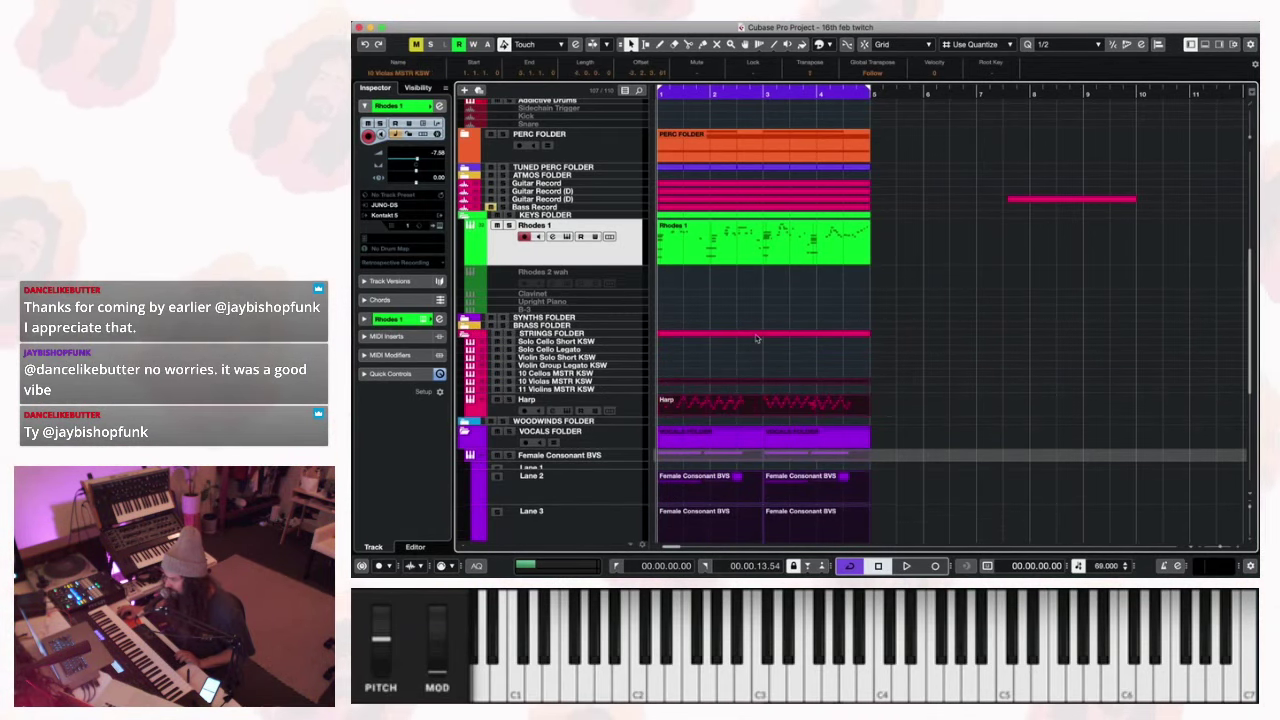
pyautogui.moveTo(869, 293); pyautogui.dragTo(702, 238)
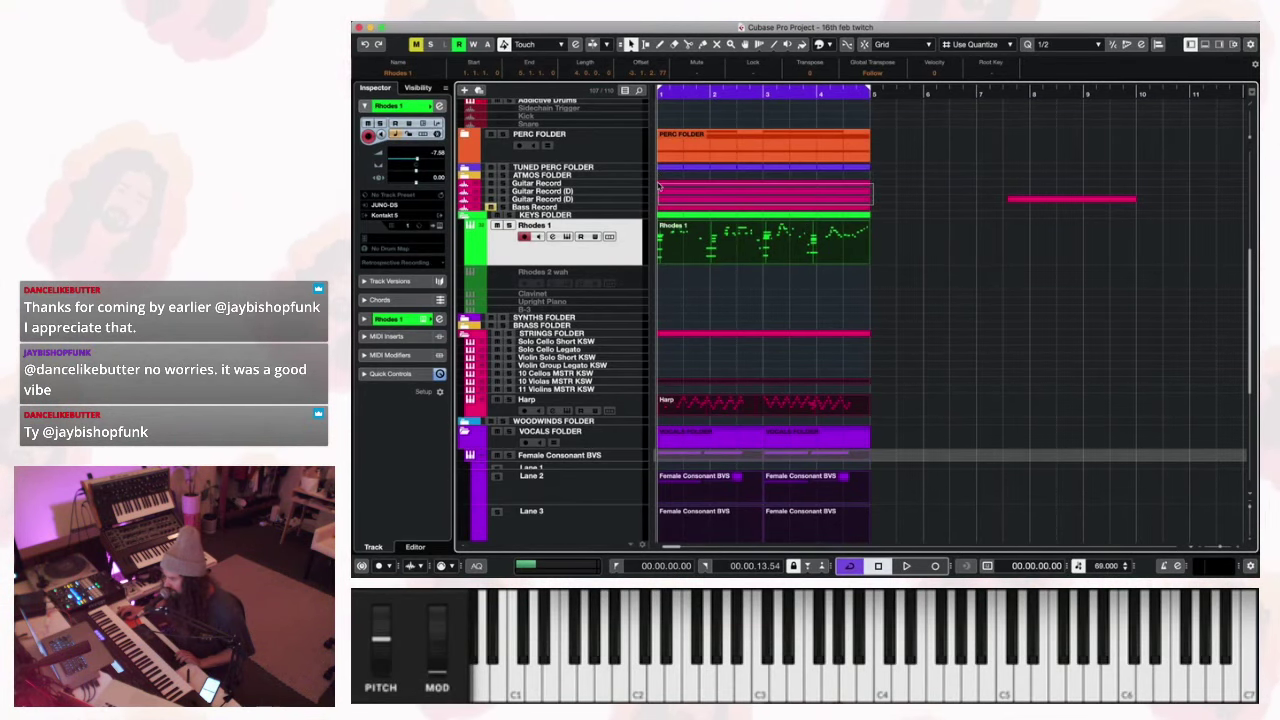
pyautogui.moveTo(660, 181); pyautogui.dragTo(667, 173)
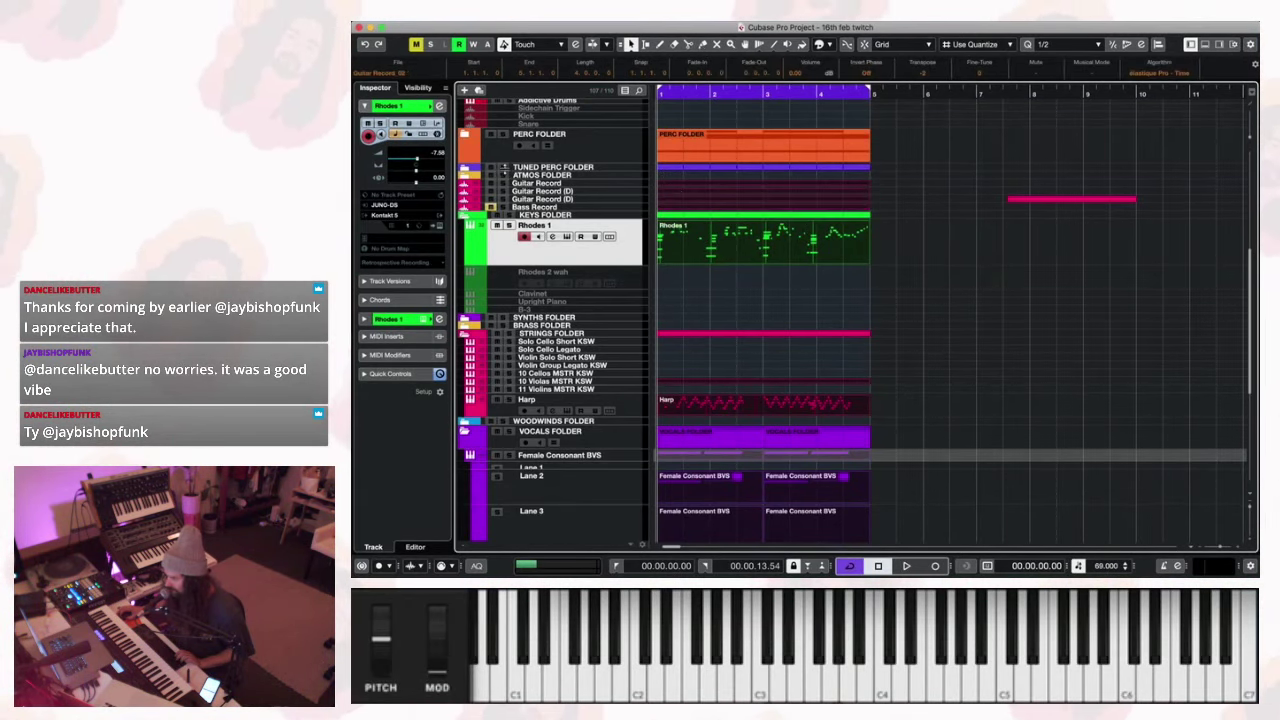
pyautogui.click(464, 169)
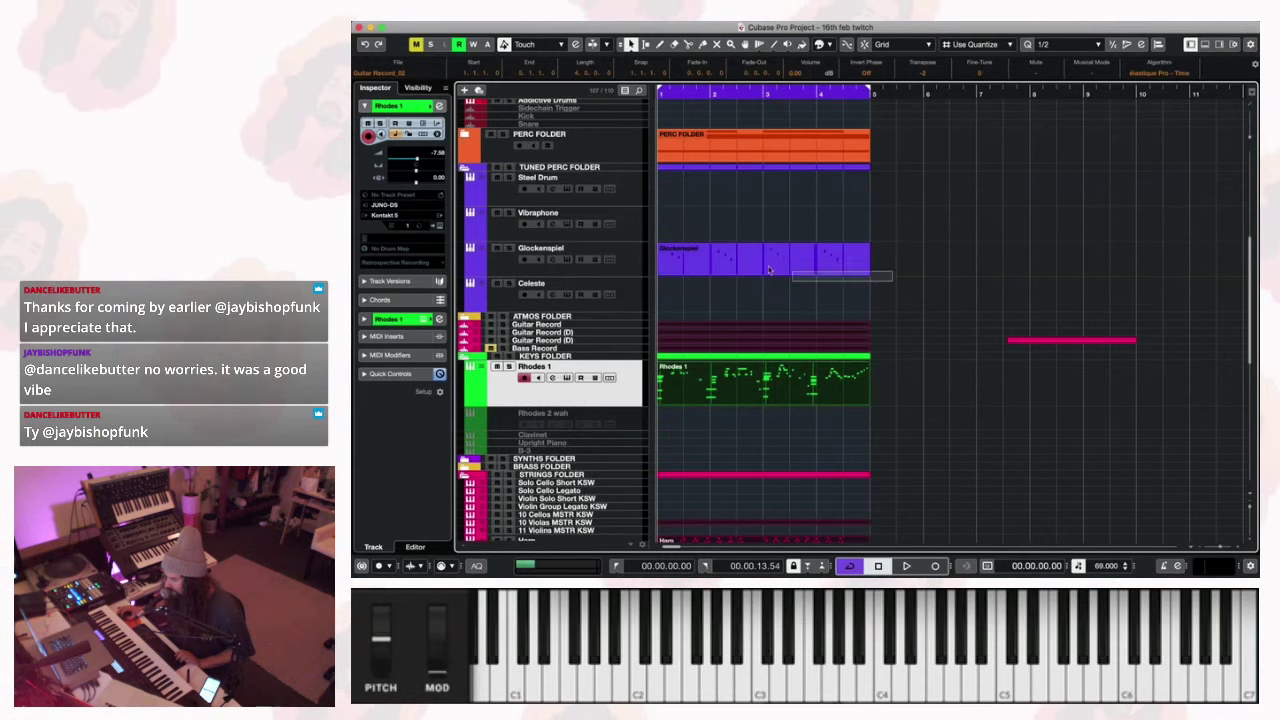
pyautogui.moveTo(769, 270); pyautogui.dragTo(652, 246)
# Play the loop and check the selected Rhodes, strings and vocal events together.
pyautogui.press('space')
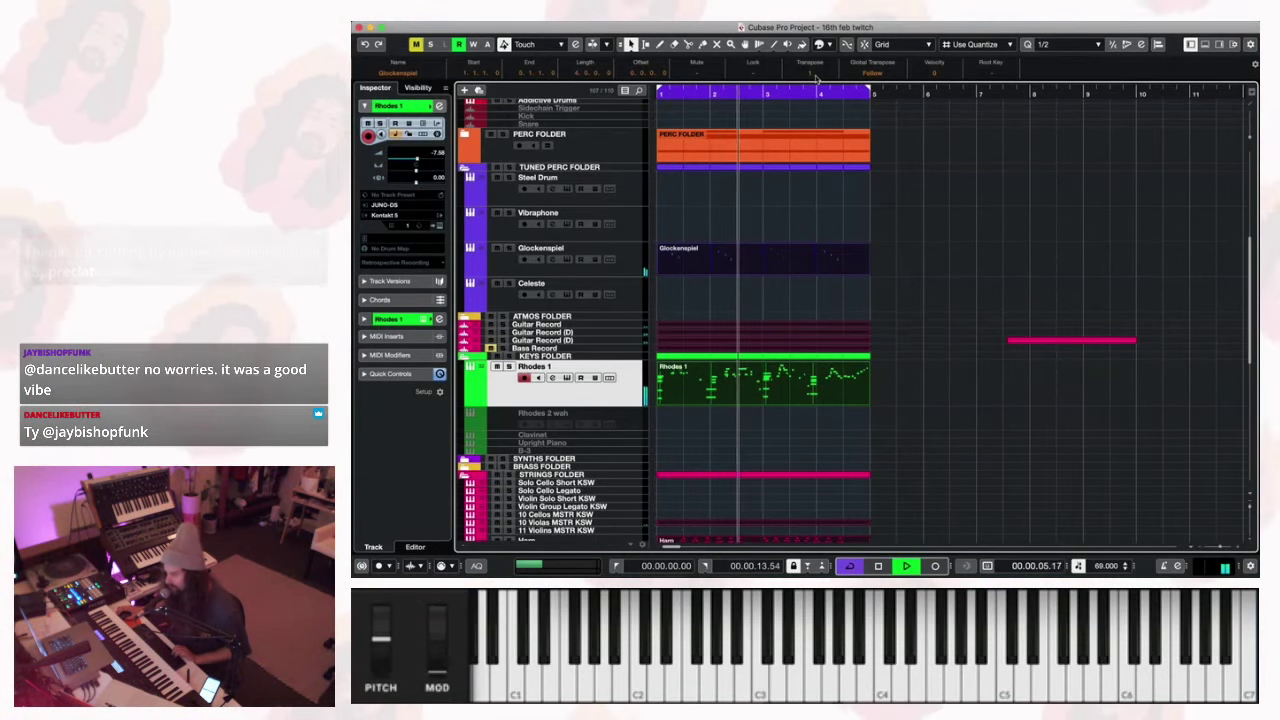
pyautogui.scroll(-2, 908, 291)
pyautogui.scroll(-2, 908, 291)
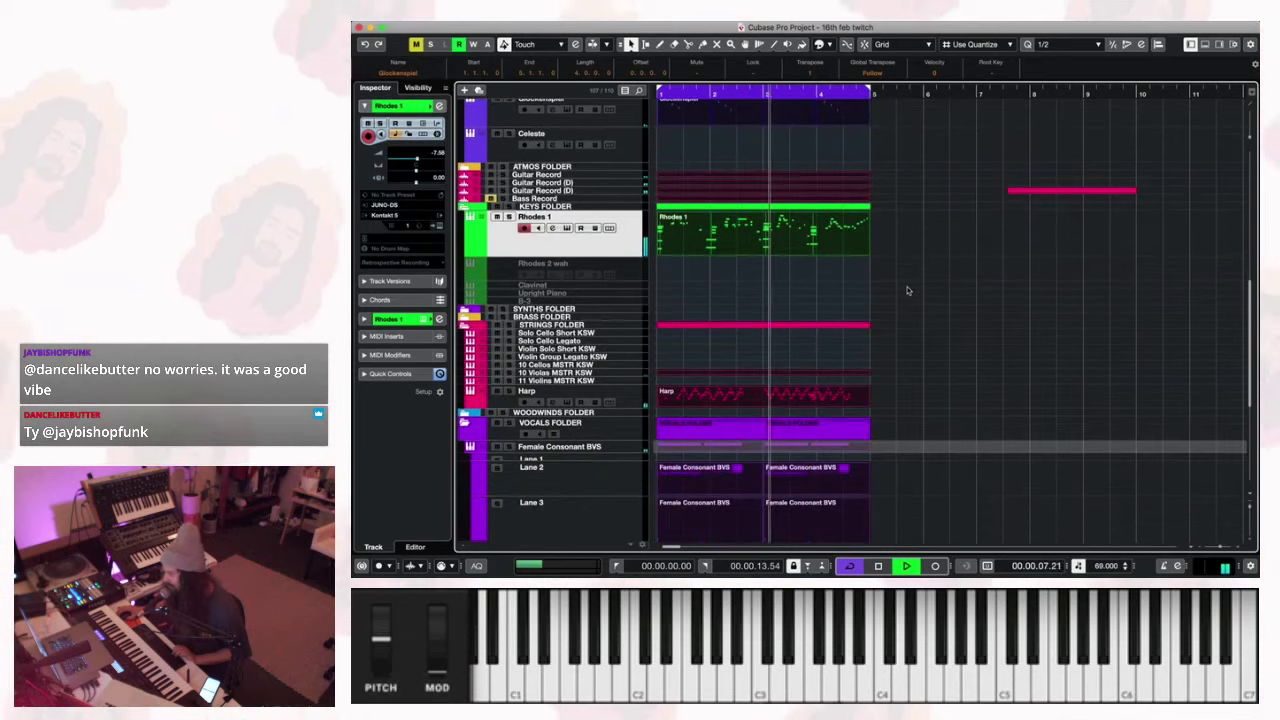
pyautogui.scroll(-2, 908, 291)
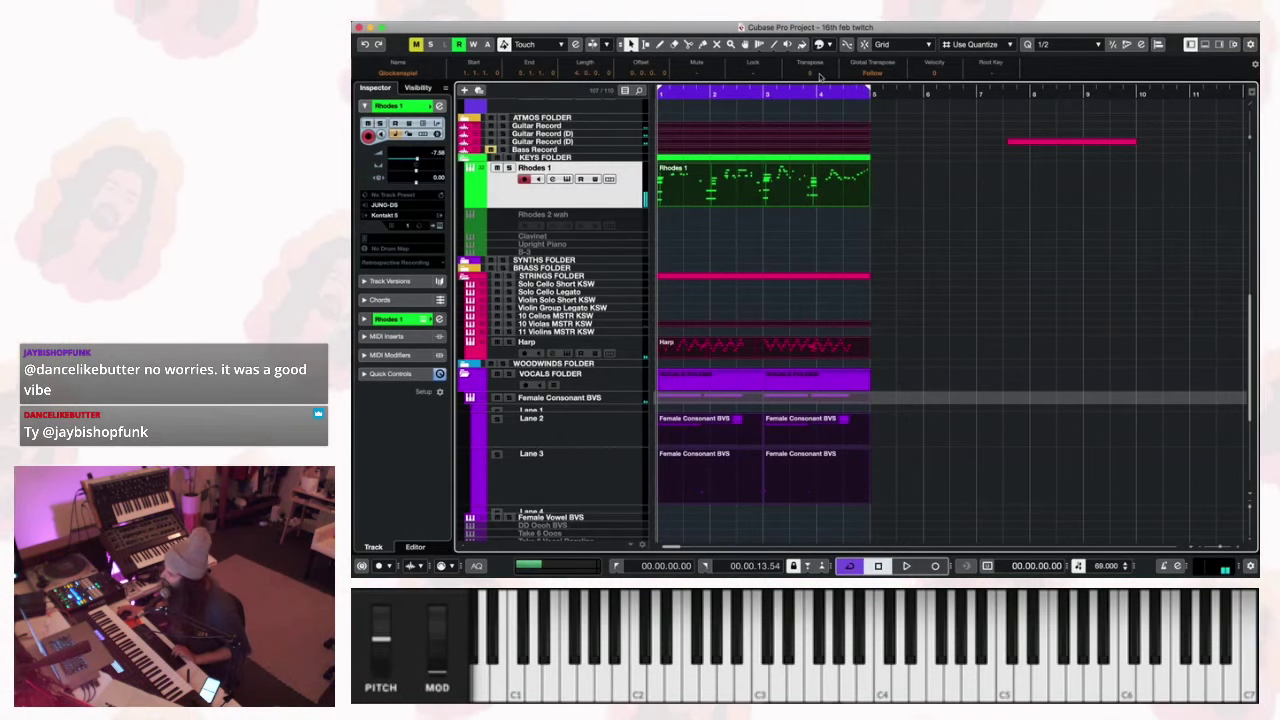
# Deselect the two Female Consonant BVS events in Lane 3, keep the other events selected, and audition the loop again.
pyautogui.press('space')
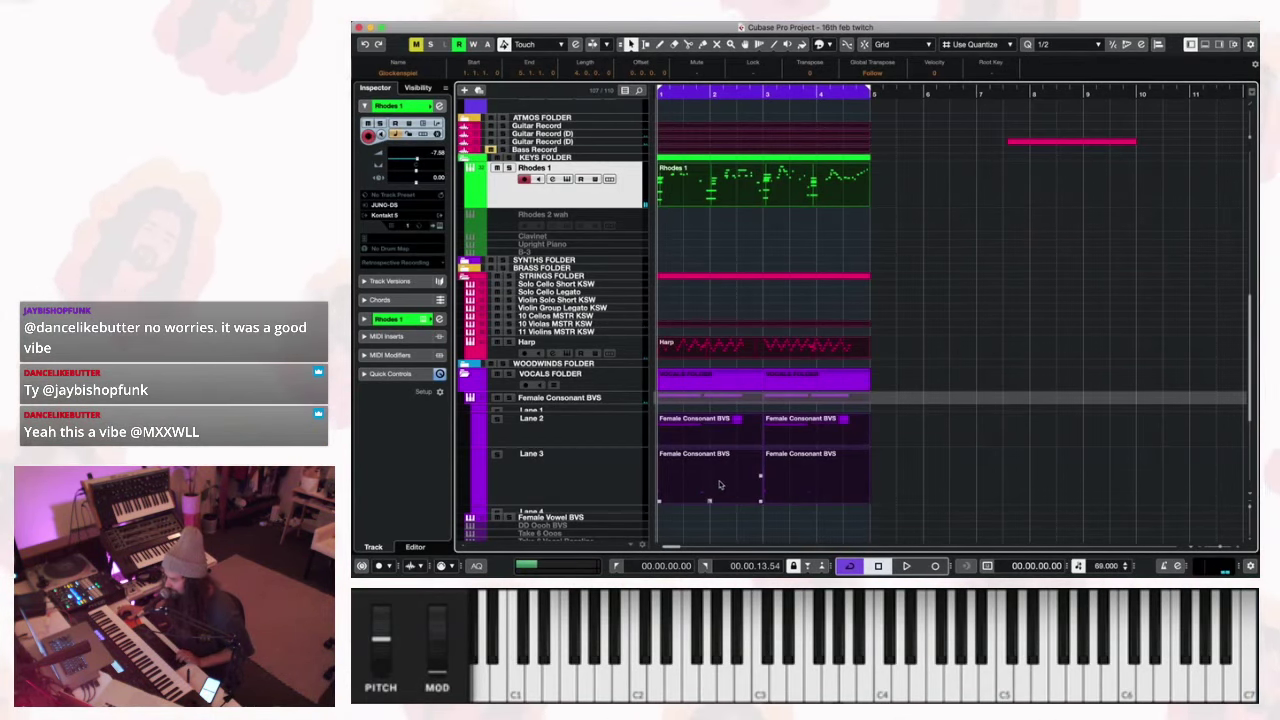
pyautogui.click(723, 485)
pyautogui.keyDown('shift'); pyautogui.click(799, 490); pyautogui.keyUp('shift')
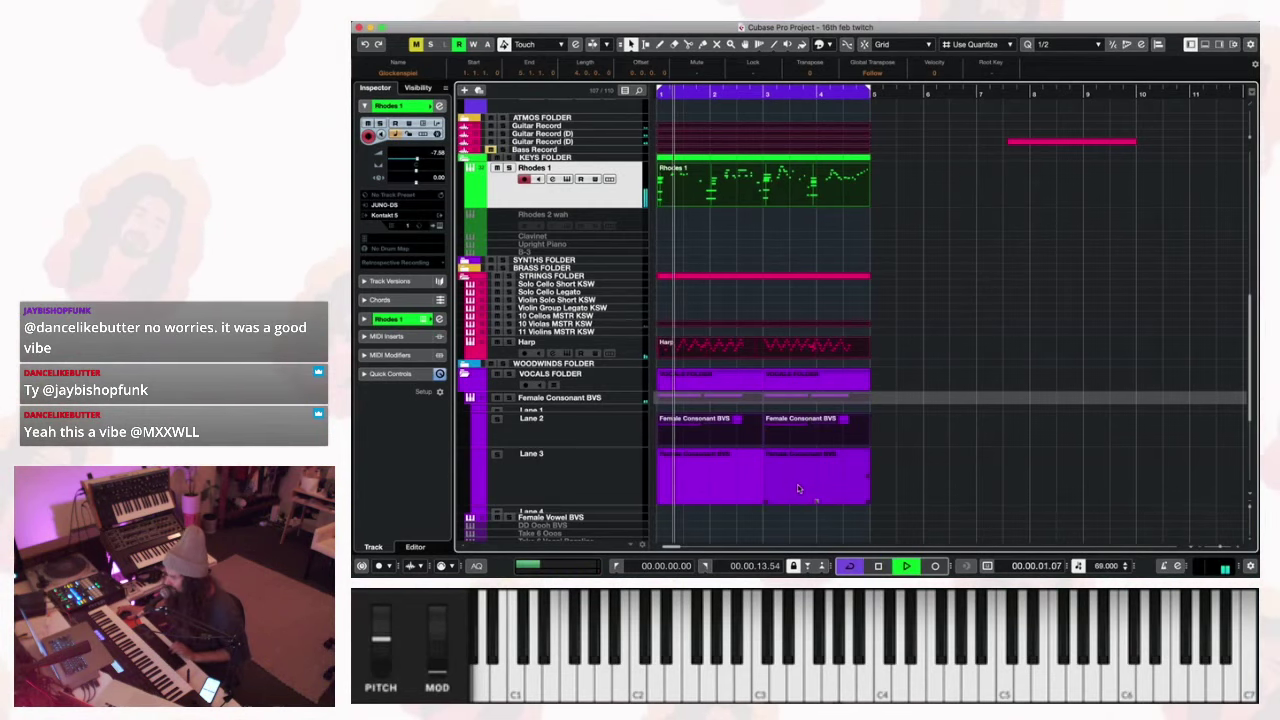
pyautogui.scroll(10, 900, 414)
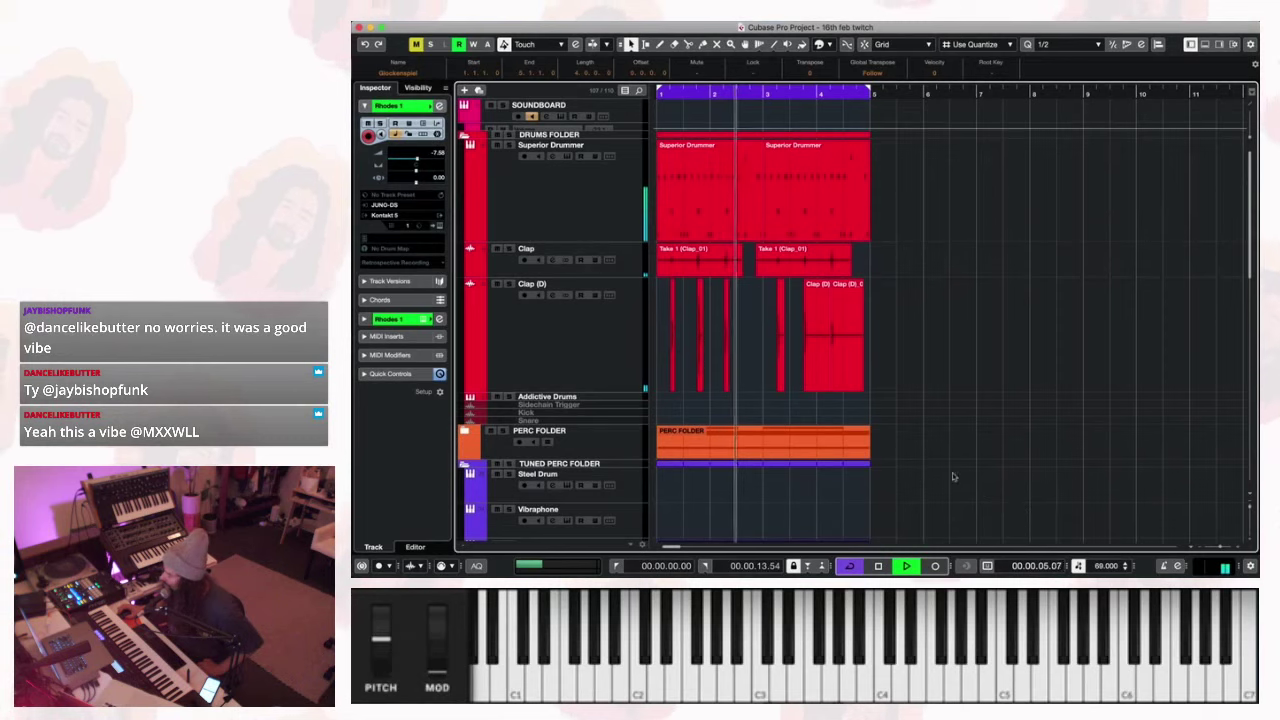
# Mute the Superior Drummer, Clap and Clap (D) tracks and expand the PERC FOLDER.
pyautogui.click(497, 146)
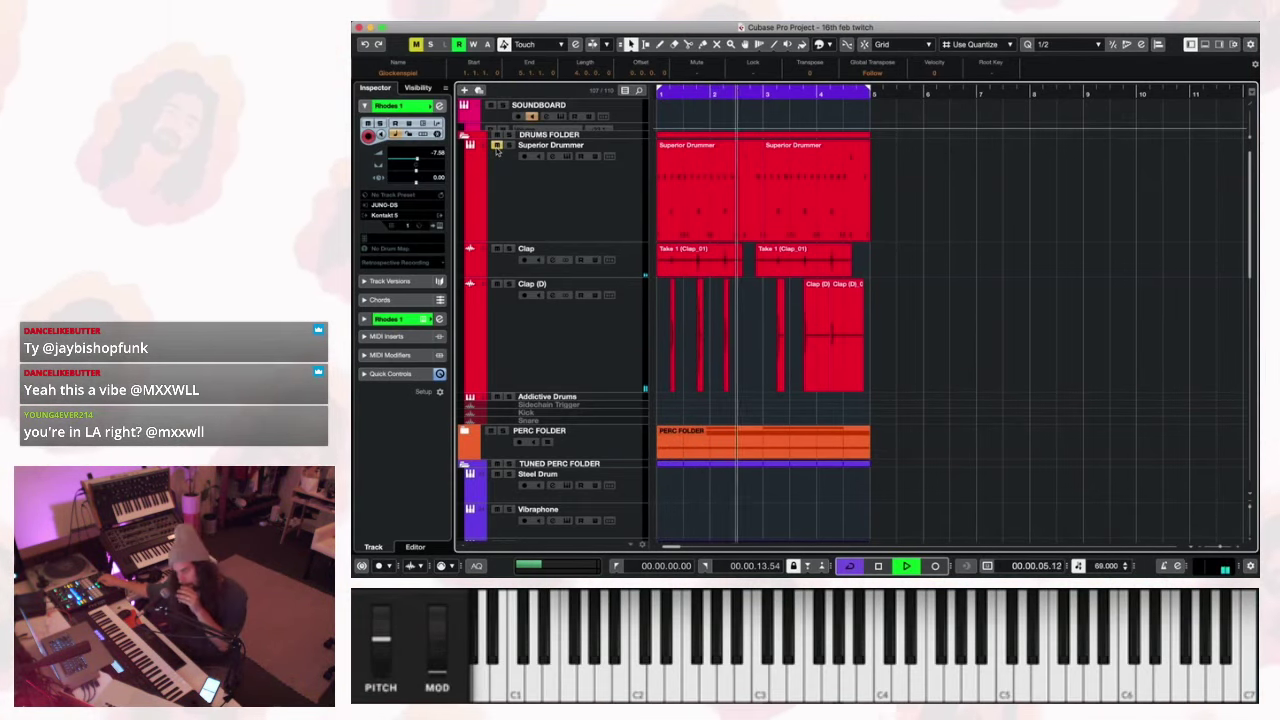
pyautogui.click(497, 285)
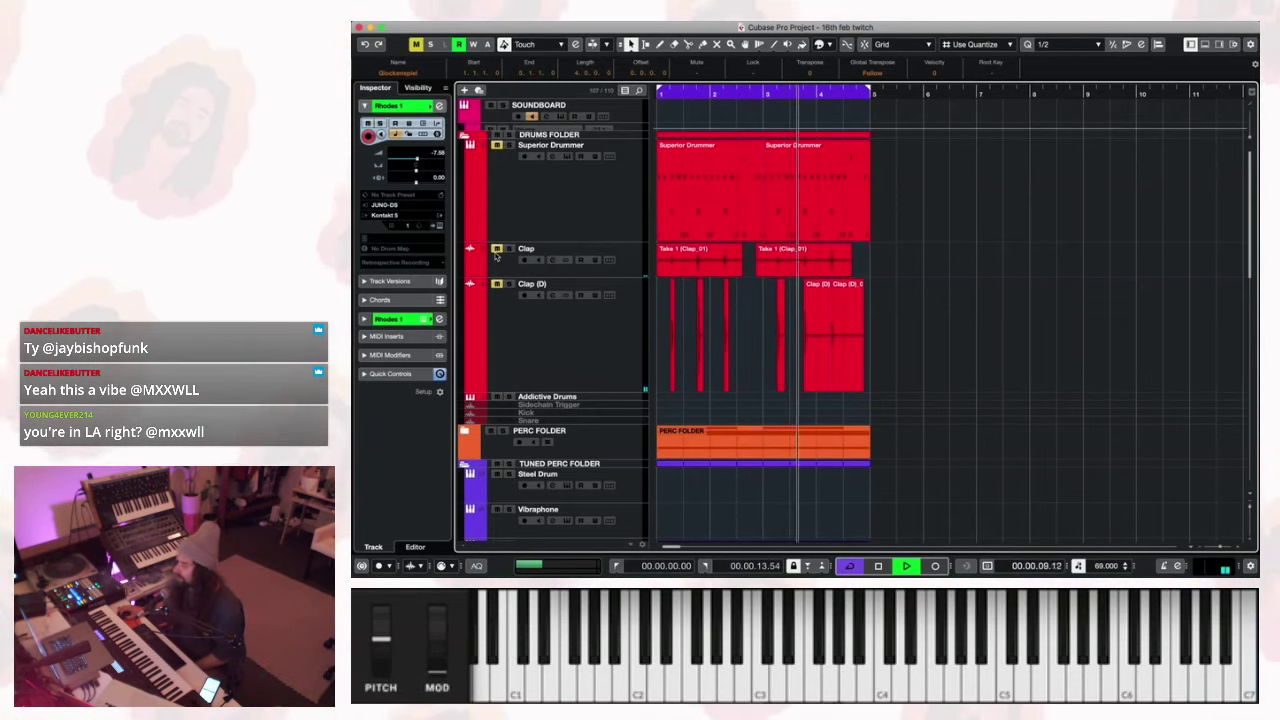
pyautogui.click(496, 248)
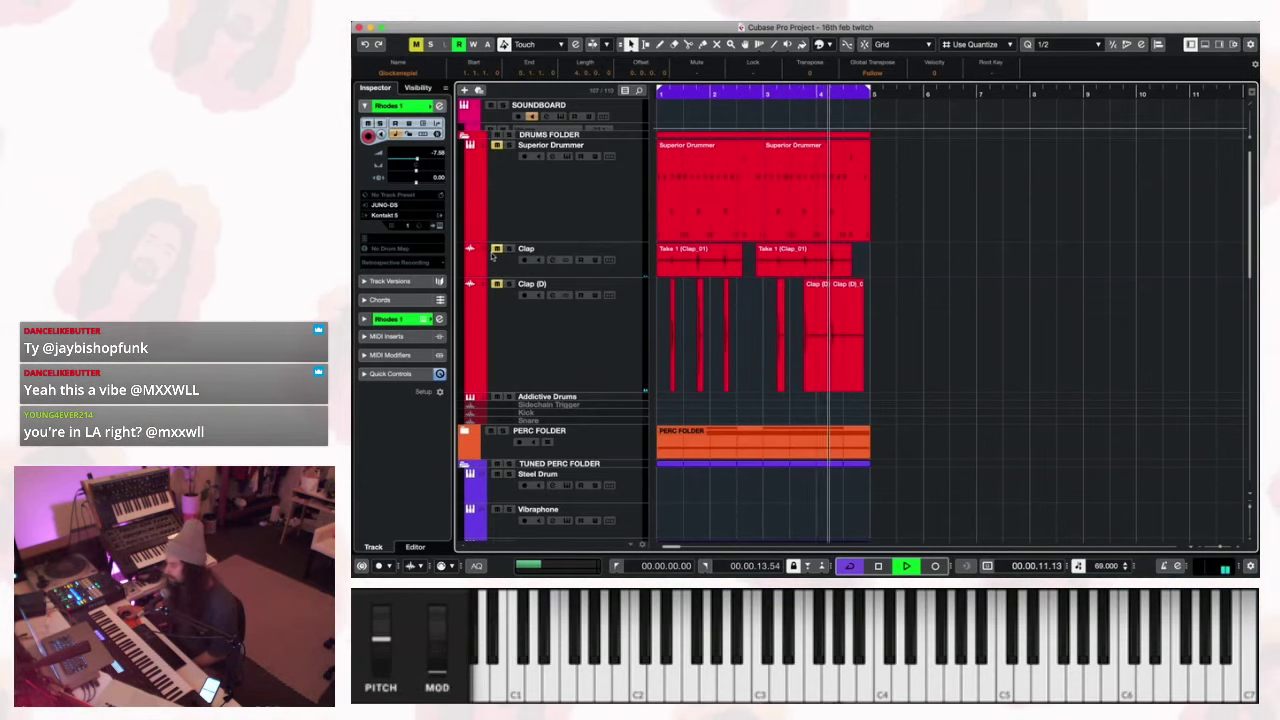
pyautogui.click(464, 432)
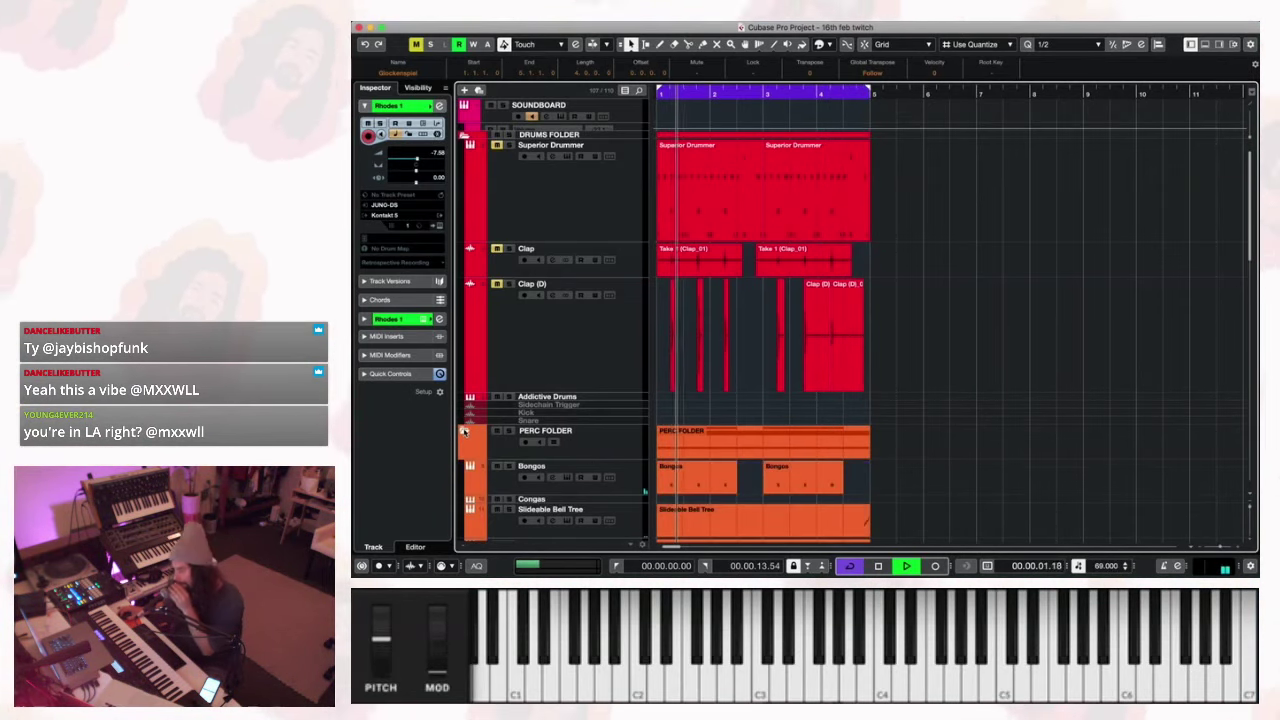
pyautogui.scroll(-5, 725, 460)
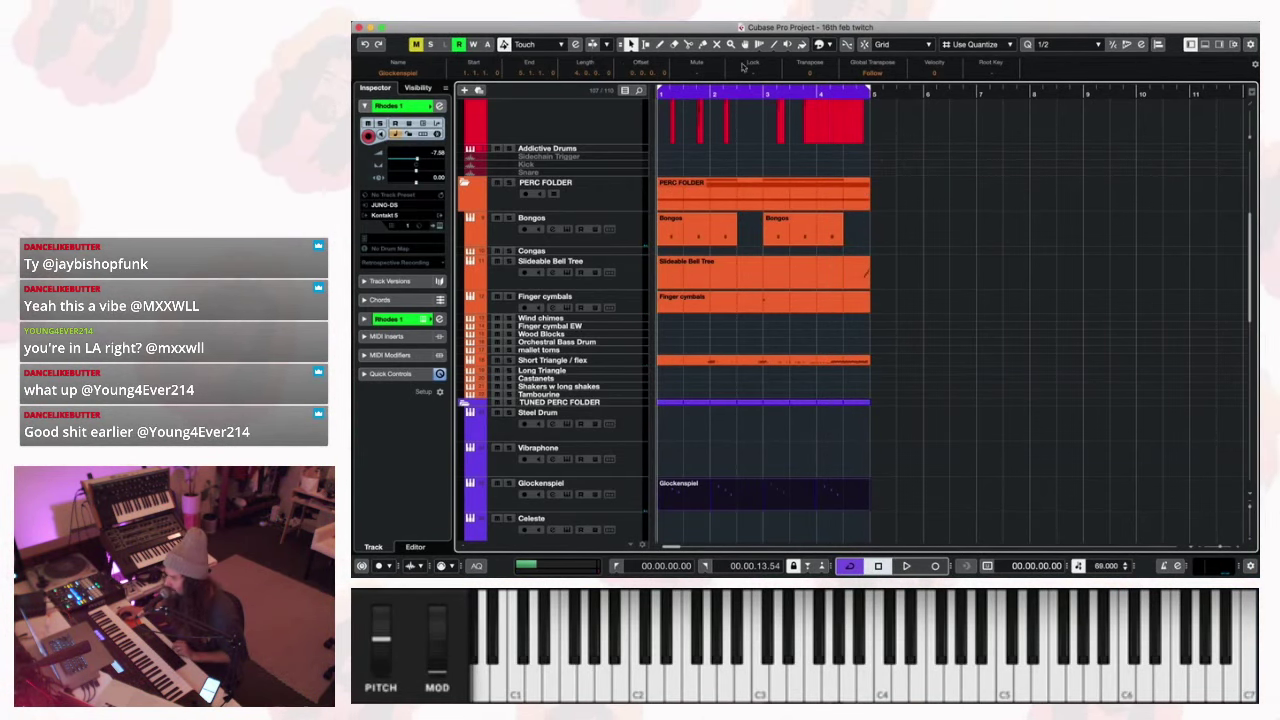
# Range-select bars 1 to 4 across all tracks, duplicate them into bars 5 to 8, and extend the cycle to bar 9.
pyautogui.scroll(-10, 1095, 420)
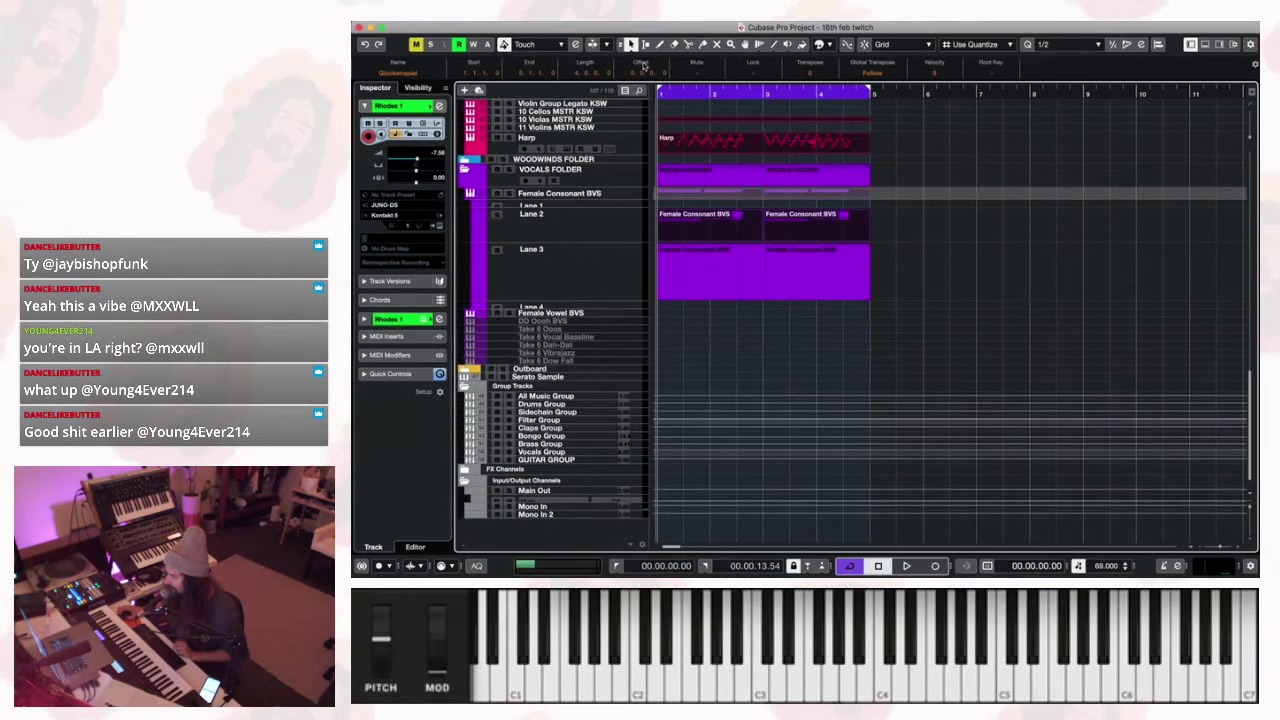
pyautogui.click(646, 44)
pyautogui.moveTo(866, 337); pyautogui.dragTo(766, 215)
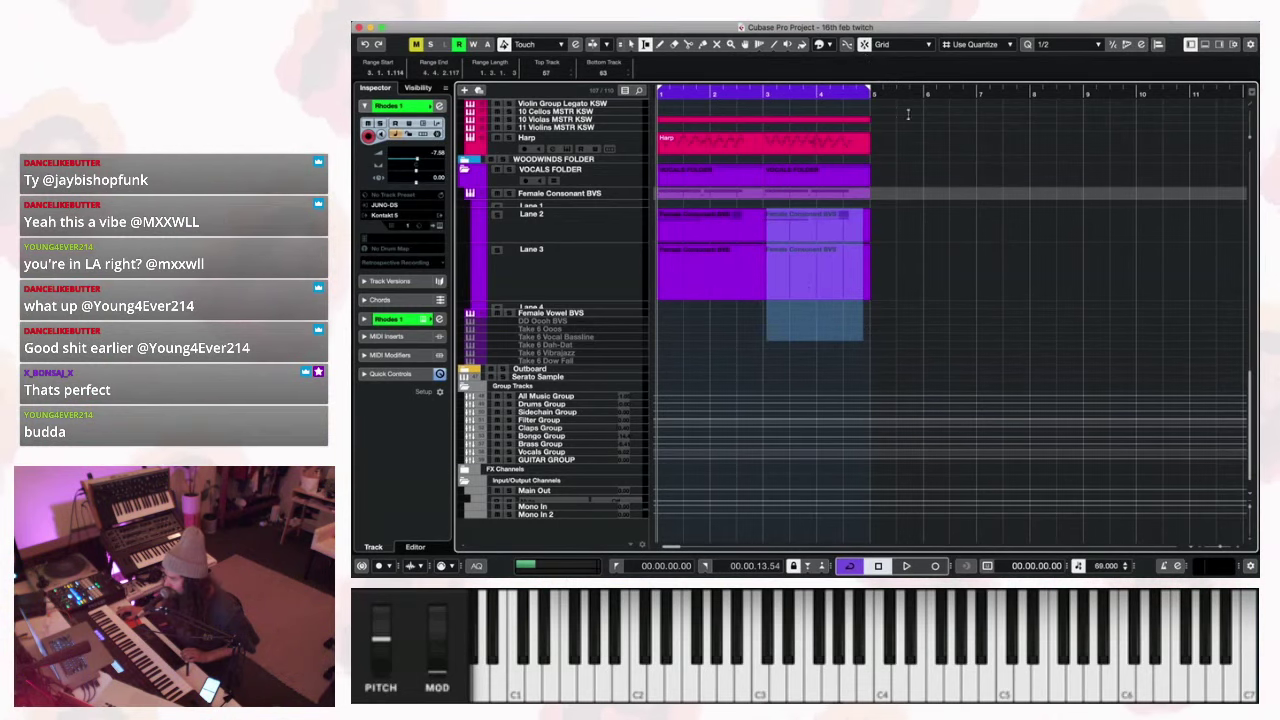
pyautogui.click(870, 337)
pyautogui.hotkey('ctrl', 'a')
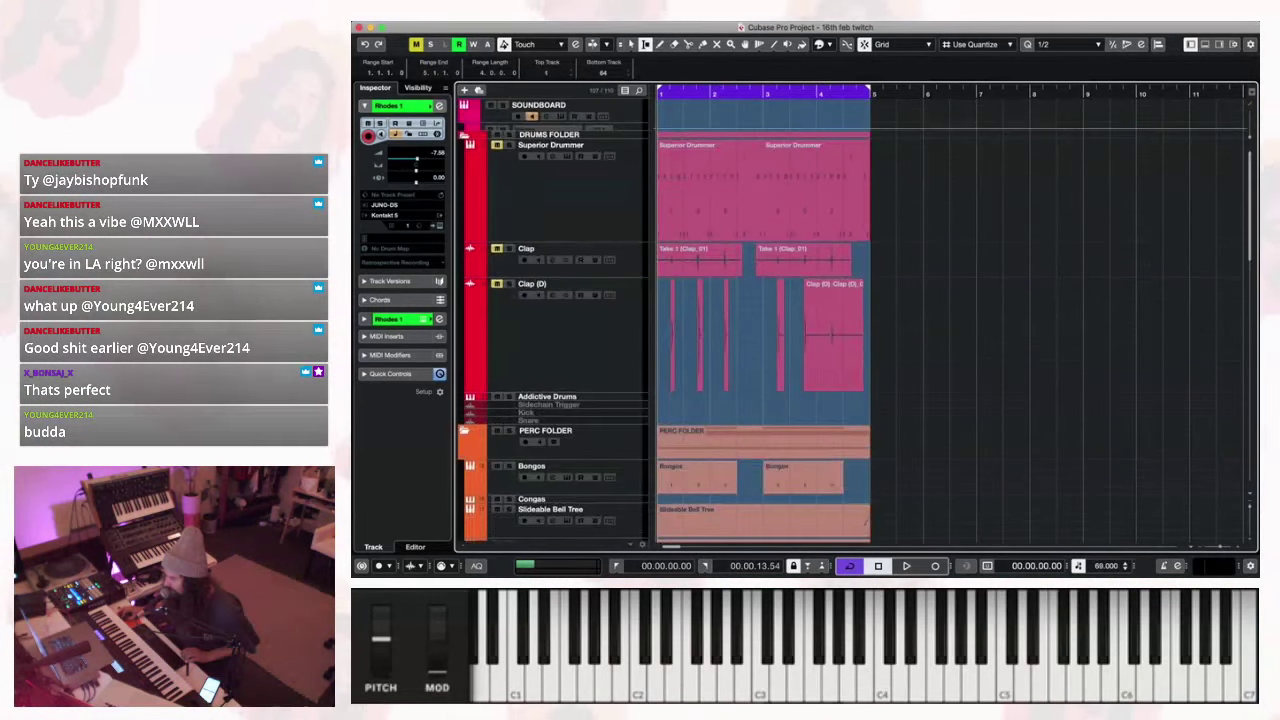
pyautogui.scroll(-15, 1039, 286)
pyautogui.moveTo(1221, 370); pyautogui.dragTo(894, 96)
pyautogui.click(892, 154)
pyautogui.moveTo(892, 154); pyautogui.dragTo(600, 169)
pyautogui.press('super+d')
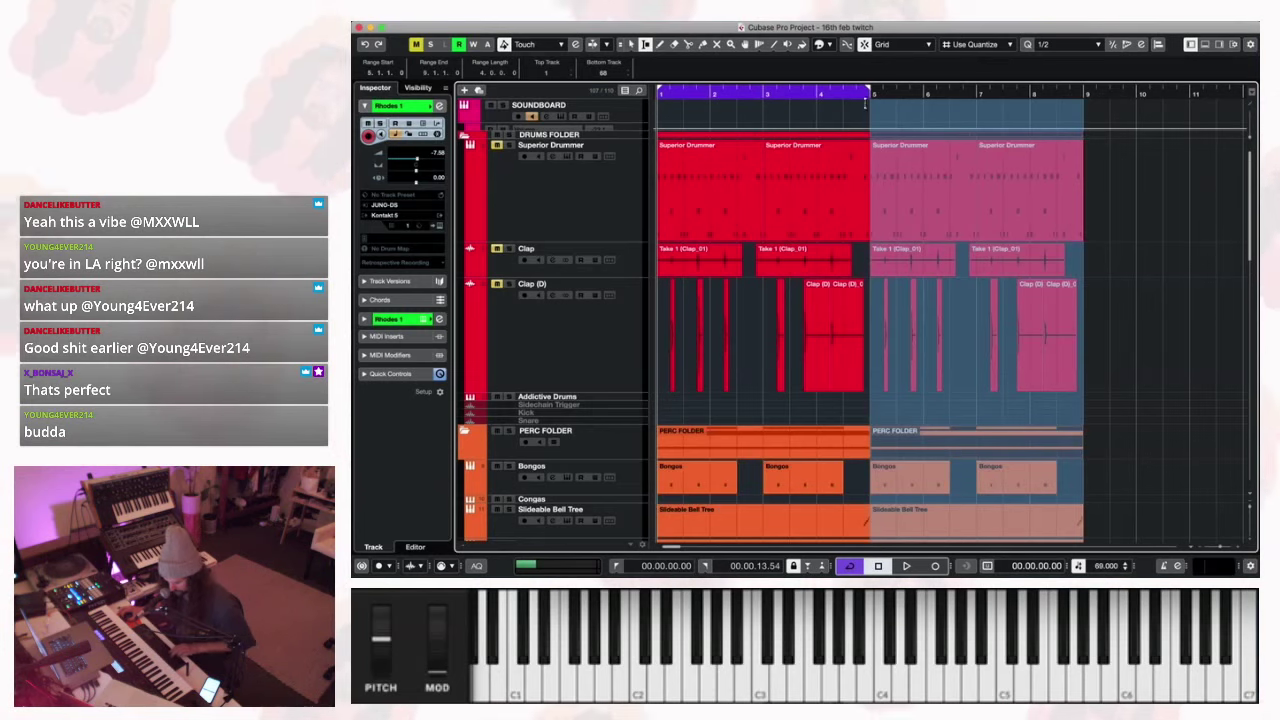
pyautogui.moveTo(867, 90); pyautogui.dragTo(1071, 121)
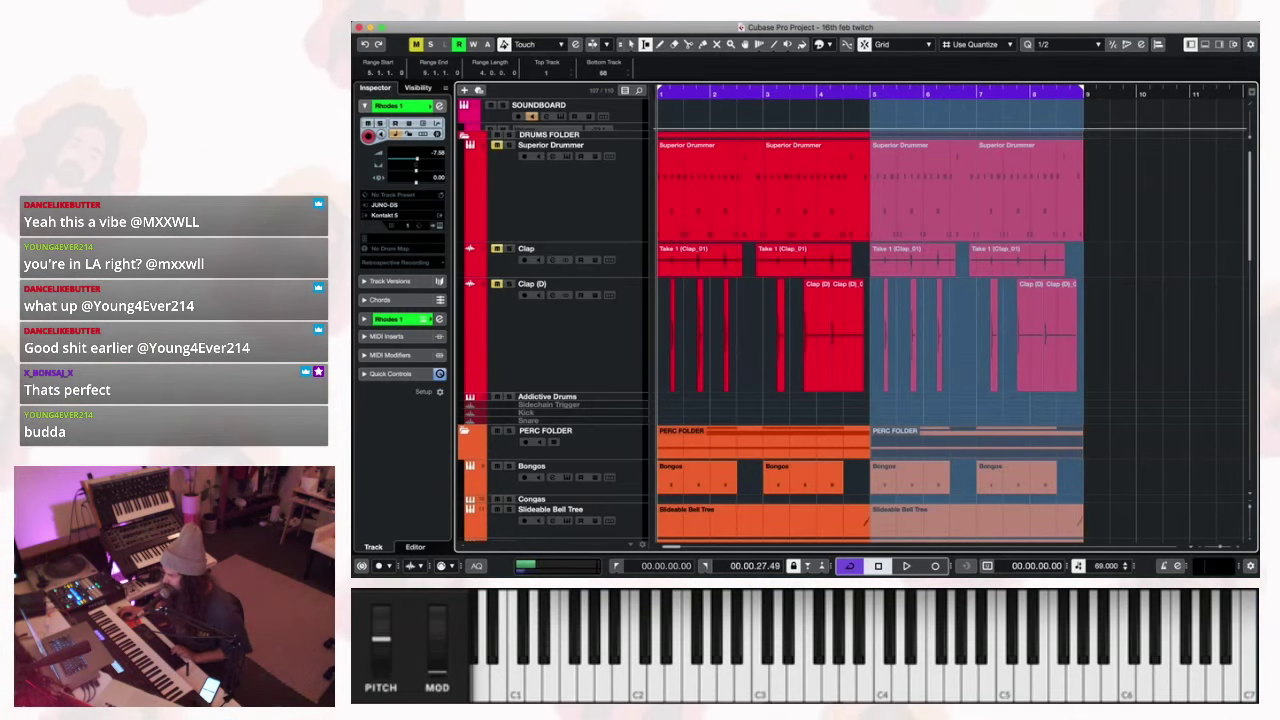
# Export the eight-bar cycle as an audio mixdown named "twitch sample 16th feb" in the Exports folder.
pyautogui.press('space')
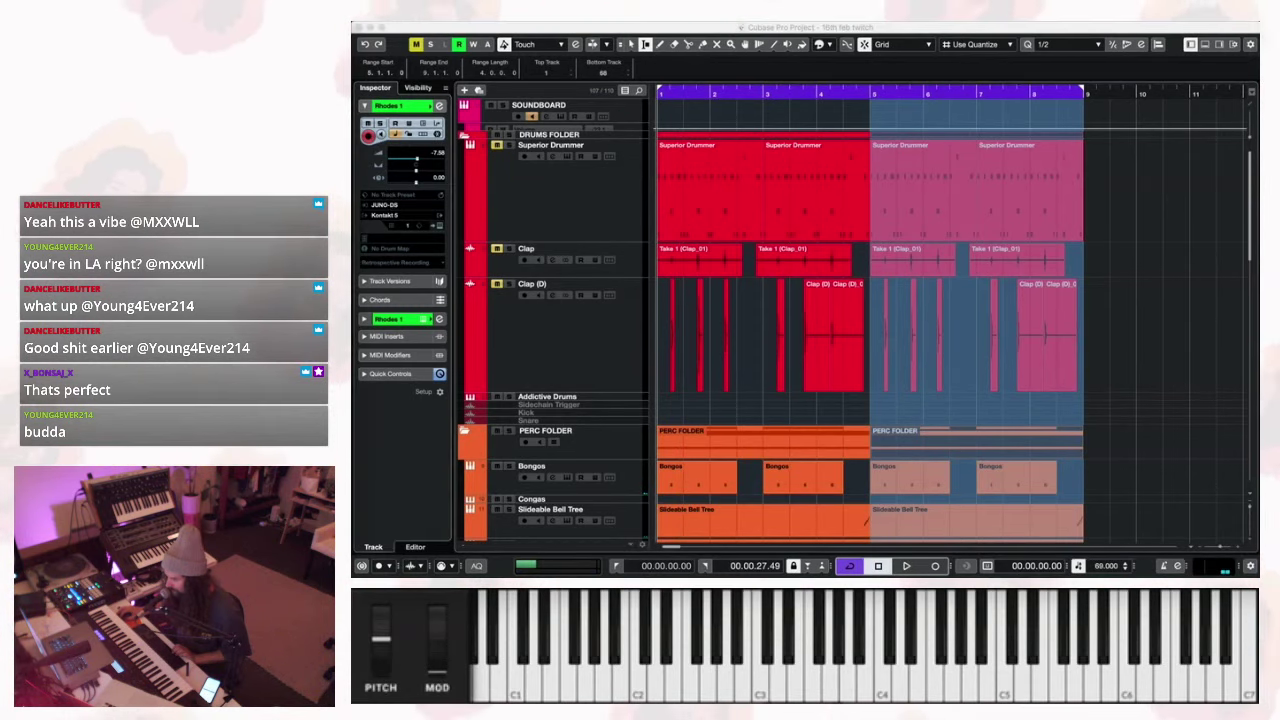
pyautogui.click(470, 33)
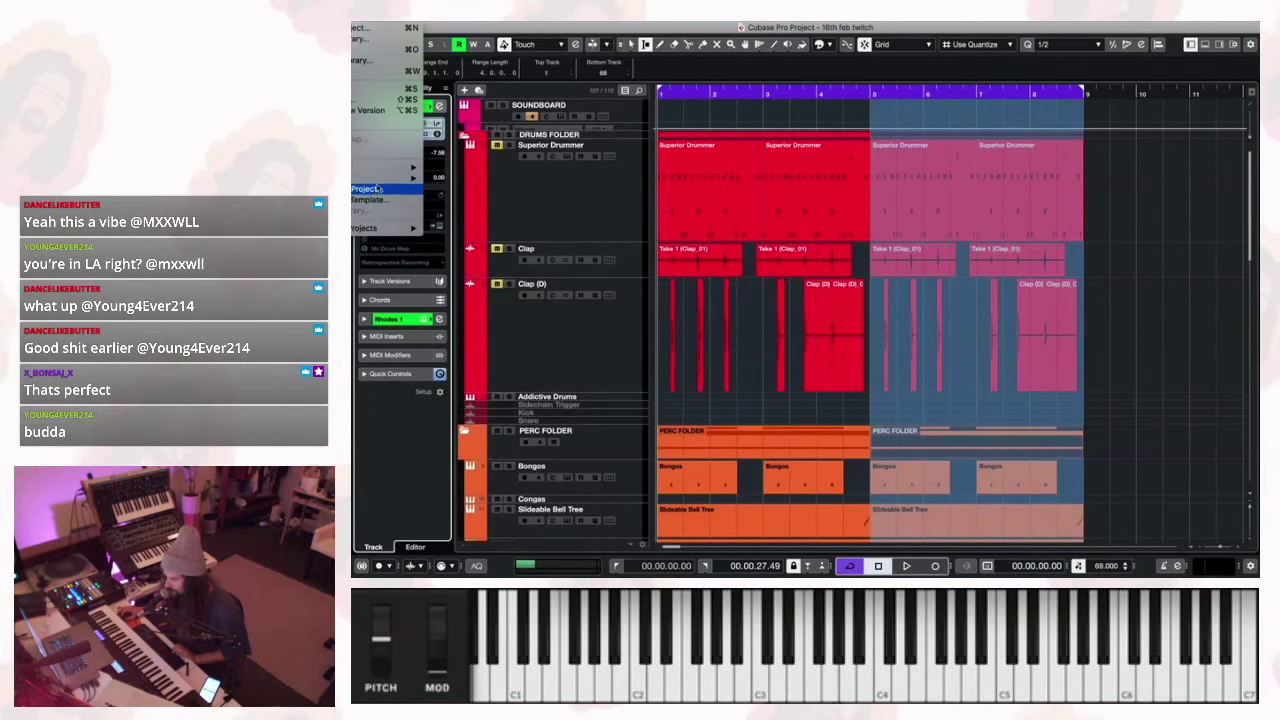
pyautogui.moveTo(400, 177)
pyautogui.click(452, 181)
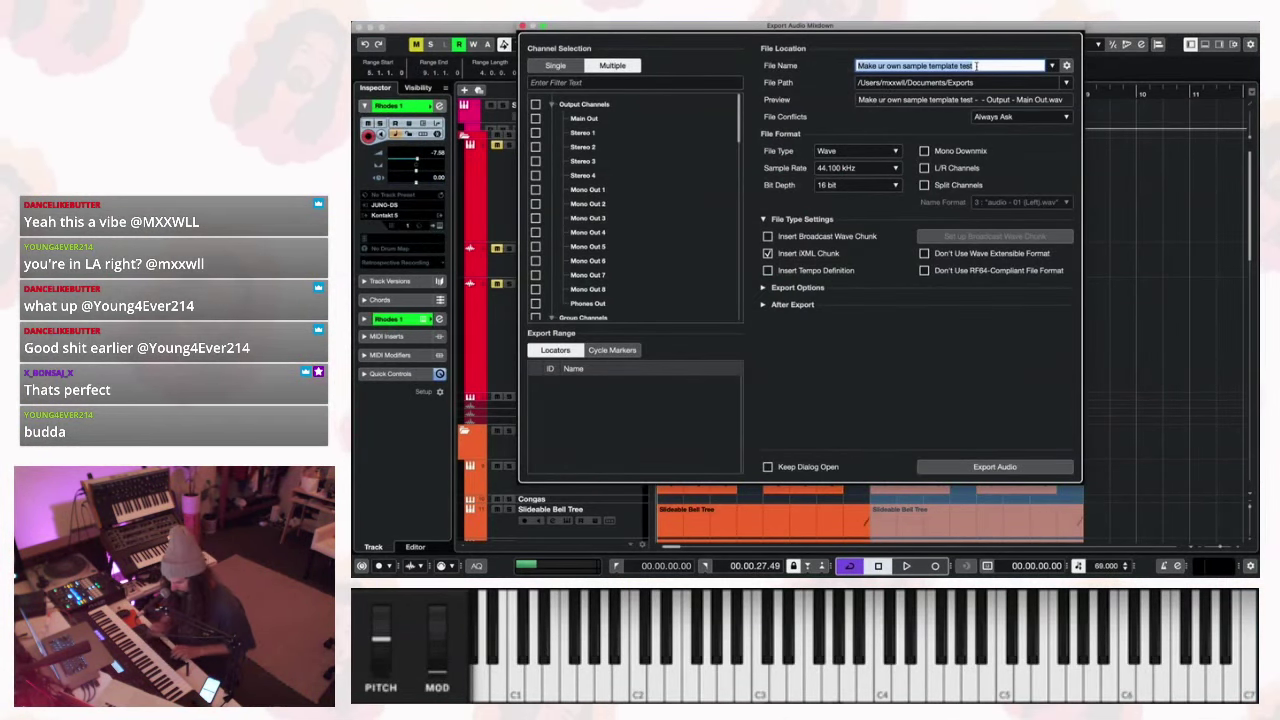
pyautogui.write('teitch sa')
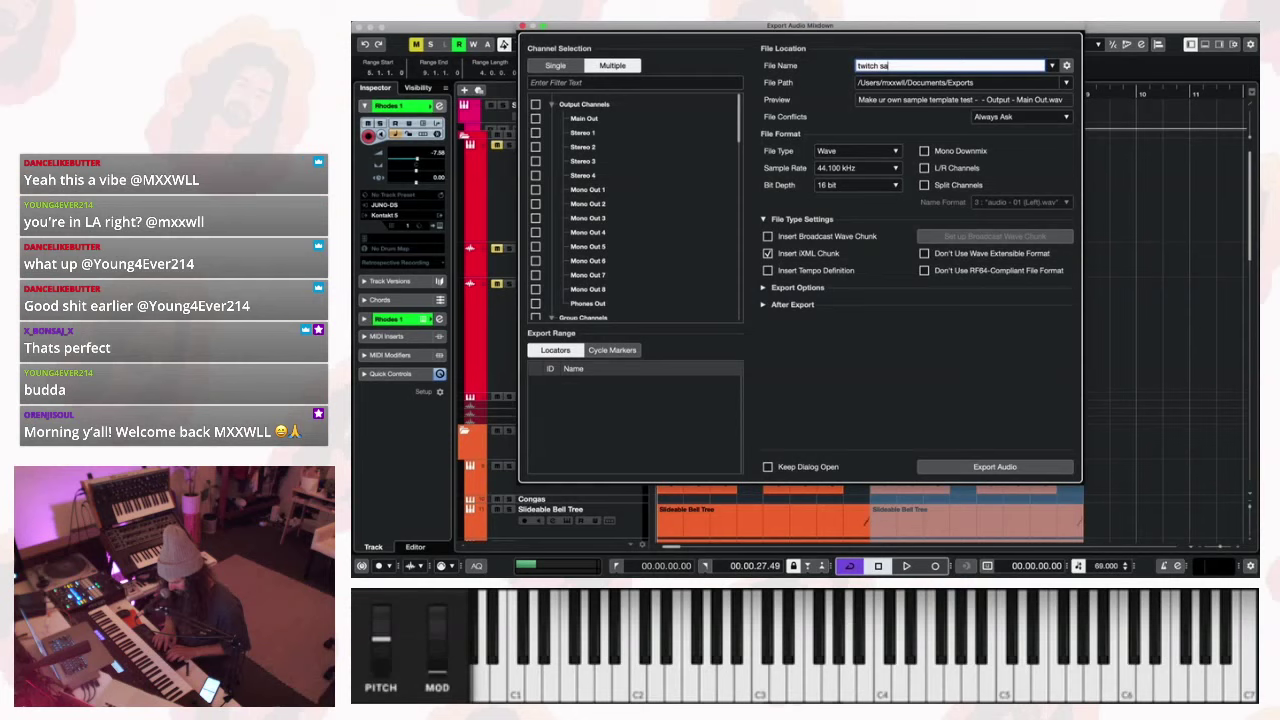
pyautogui.write('mple 16th feb')
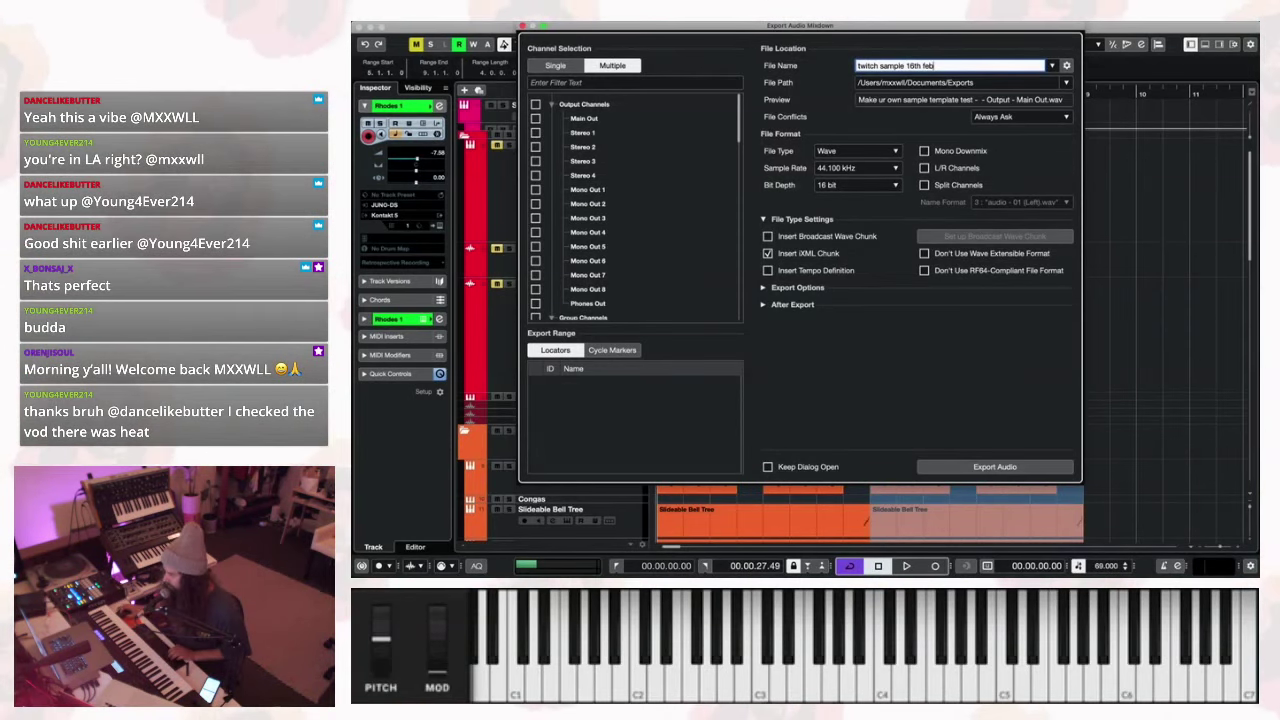
pyautogui.click(1160, 10)
pyautogui.press('Escape')
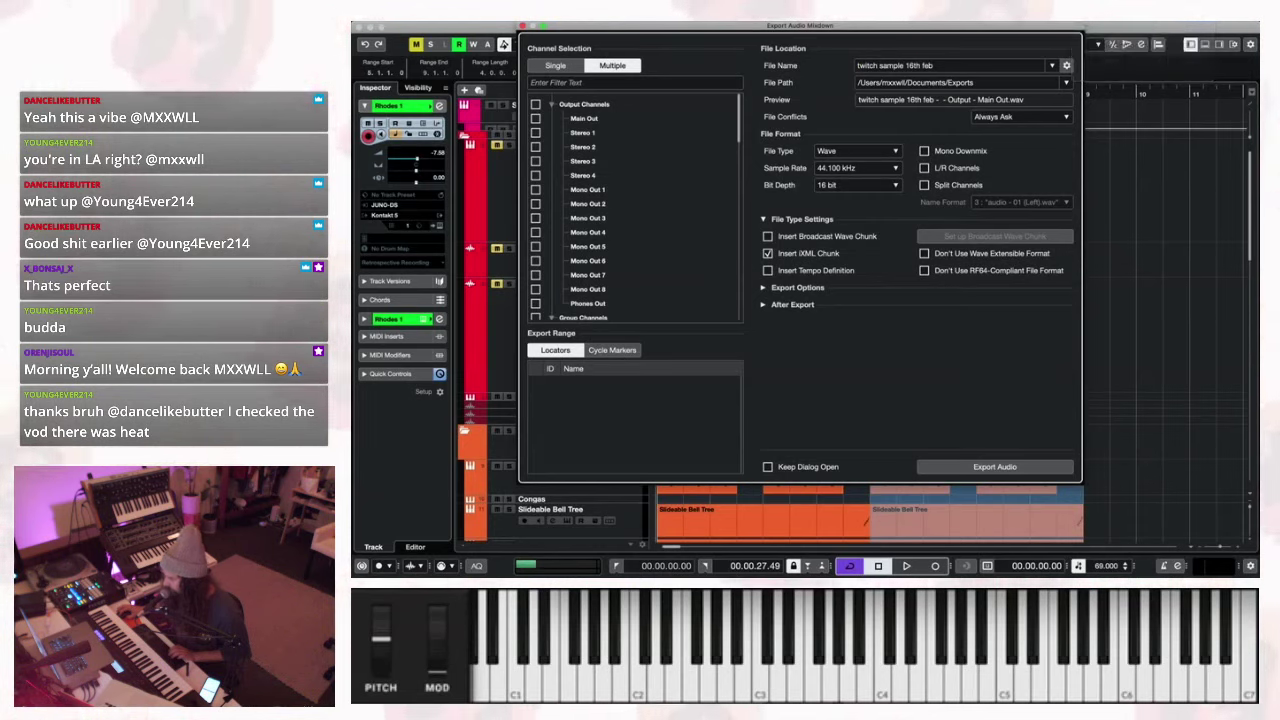
pyautogui.click(995, 467)
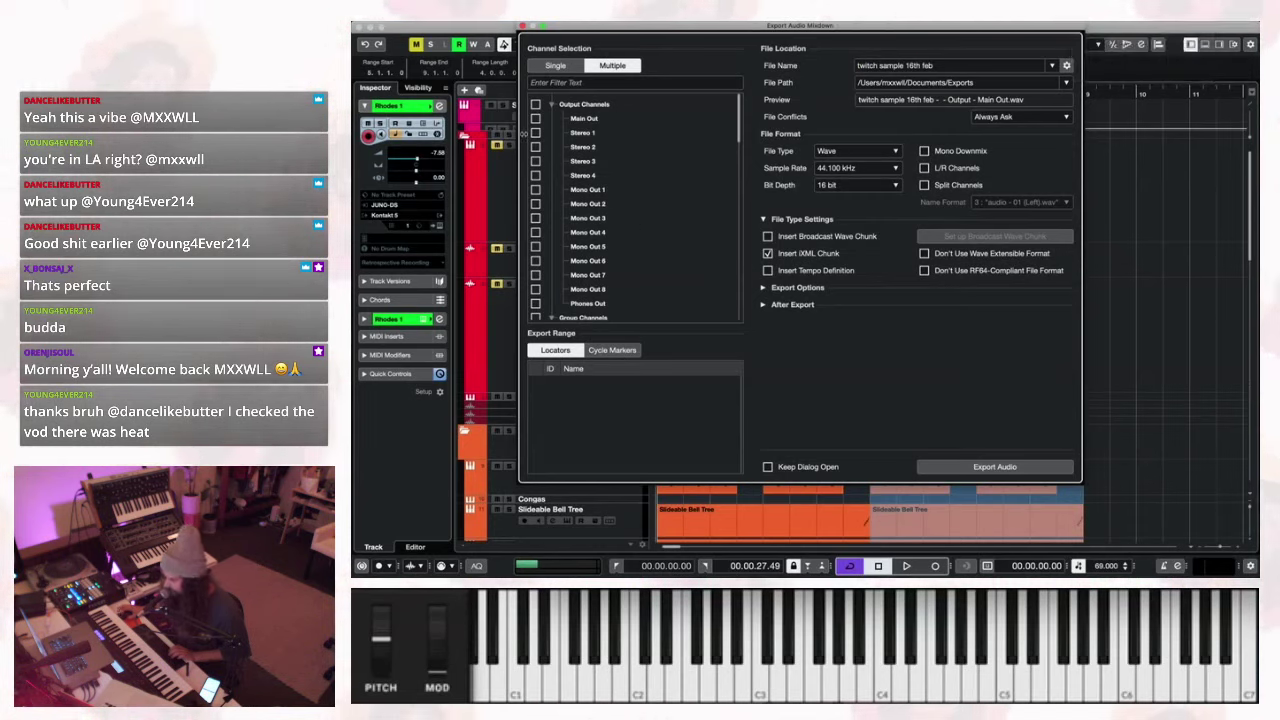
pyautogui.click(993, 467)
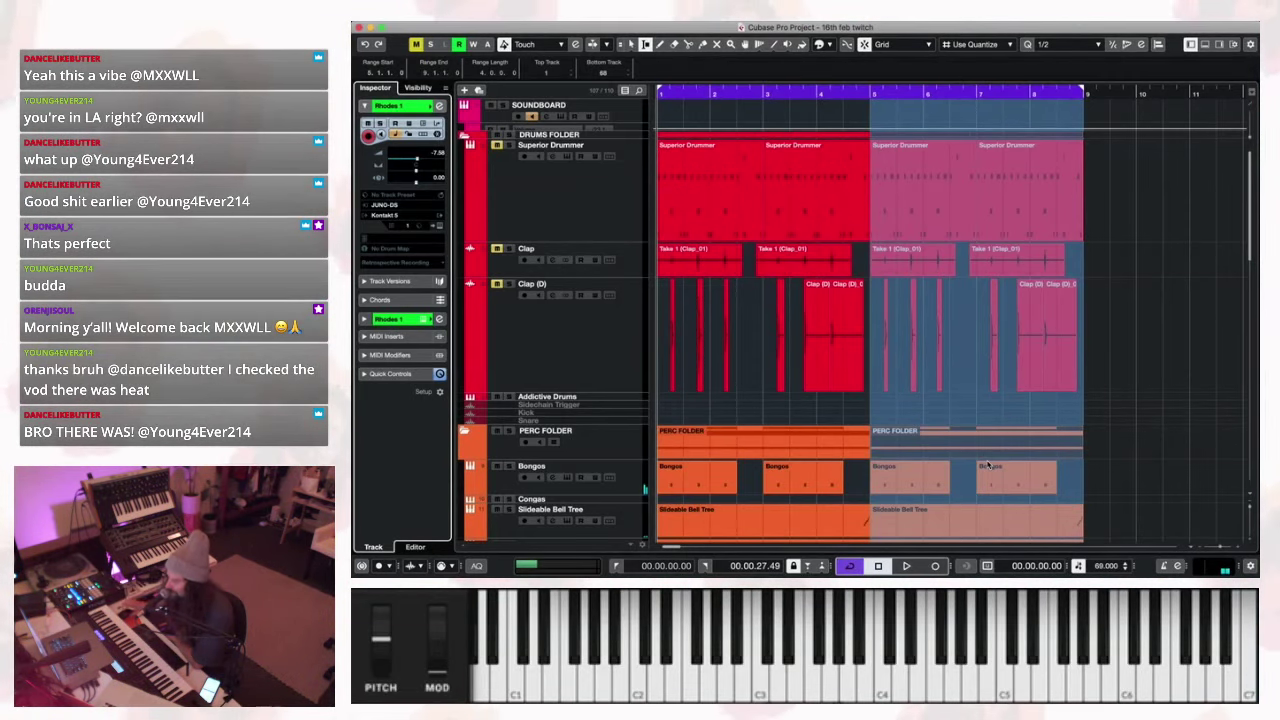
# Unmute and solo the Superior Drummer track and audition the drums alone.
pyautogui.scroll(-10, 938, 441)
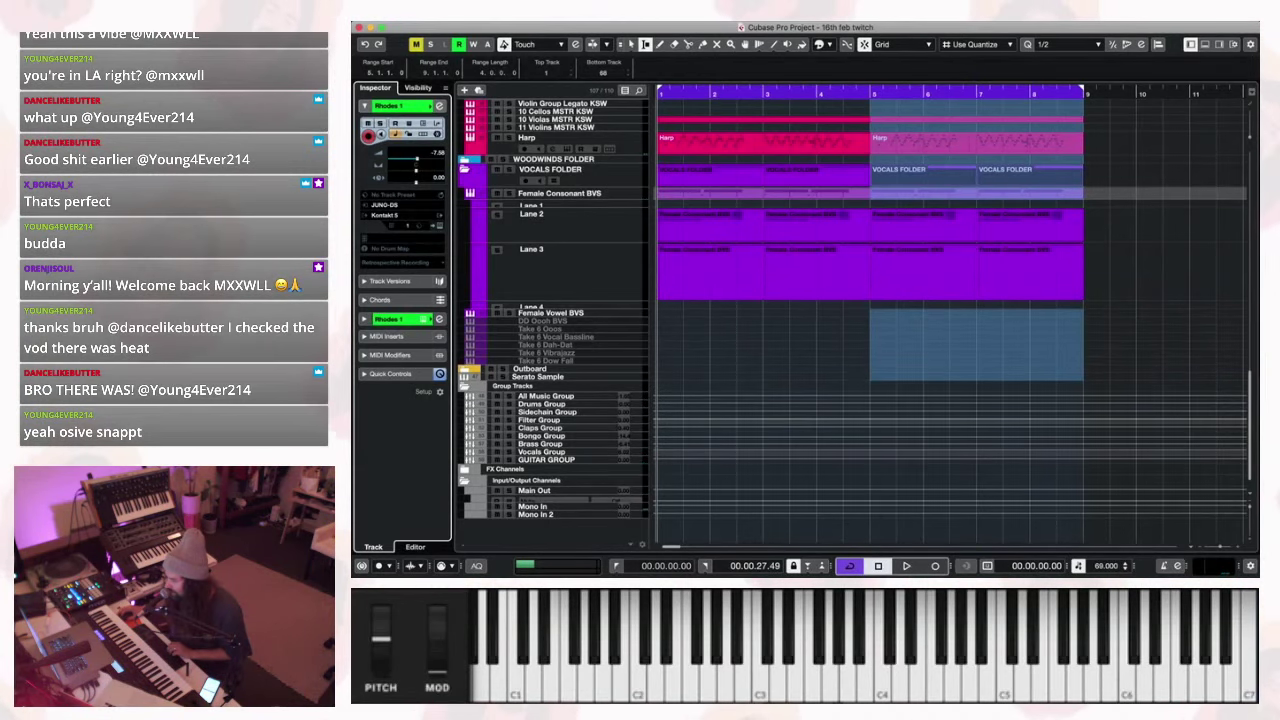
pyautogui.click(390, 89)
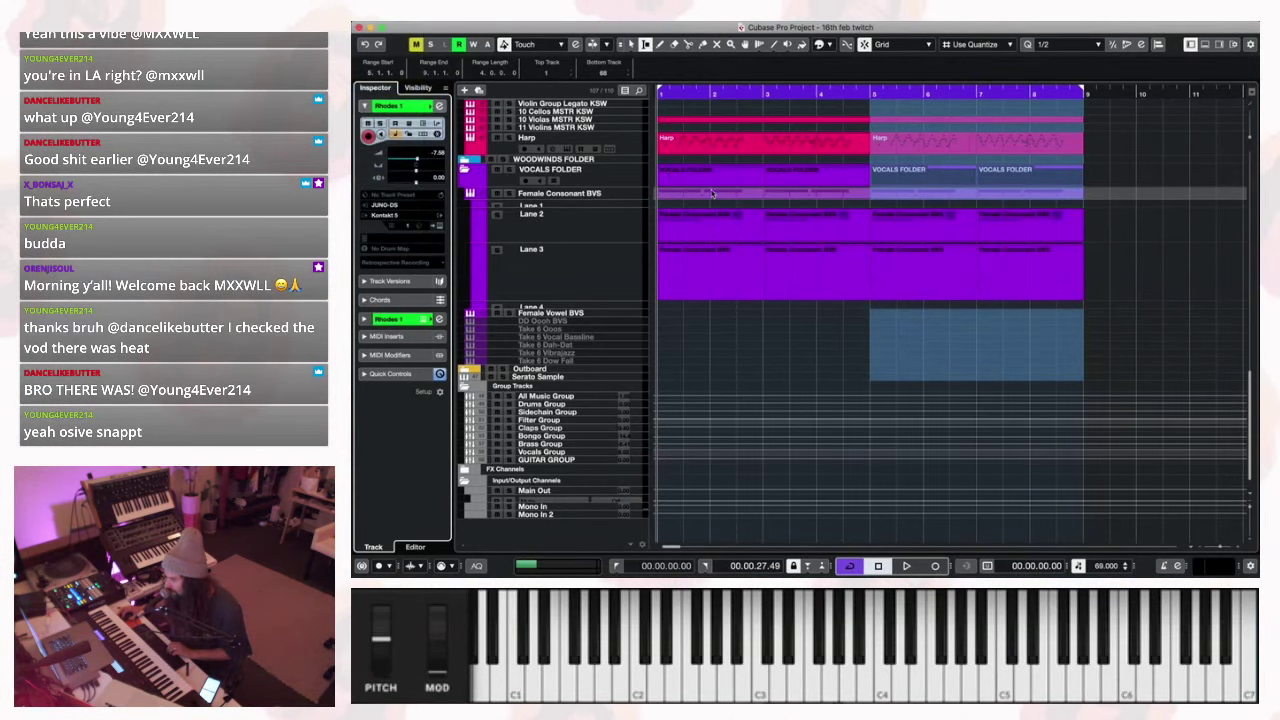
pyautogui.scroll(10, 605, 205)
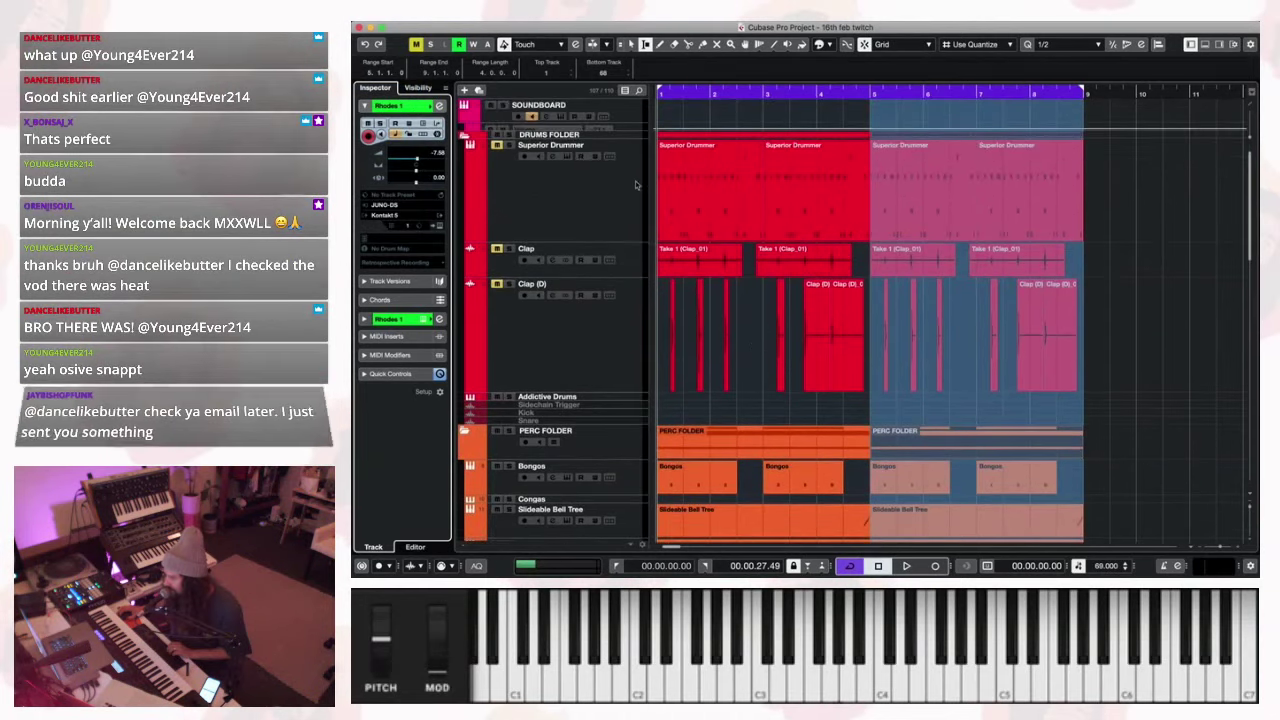
pyautogui.click(489, 163)
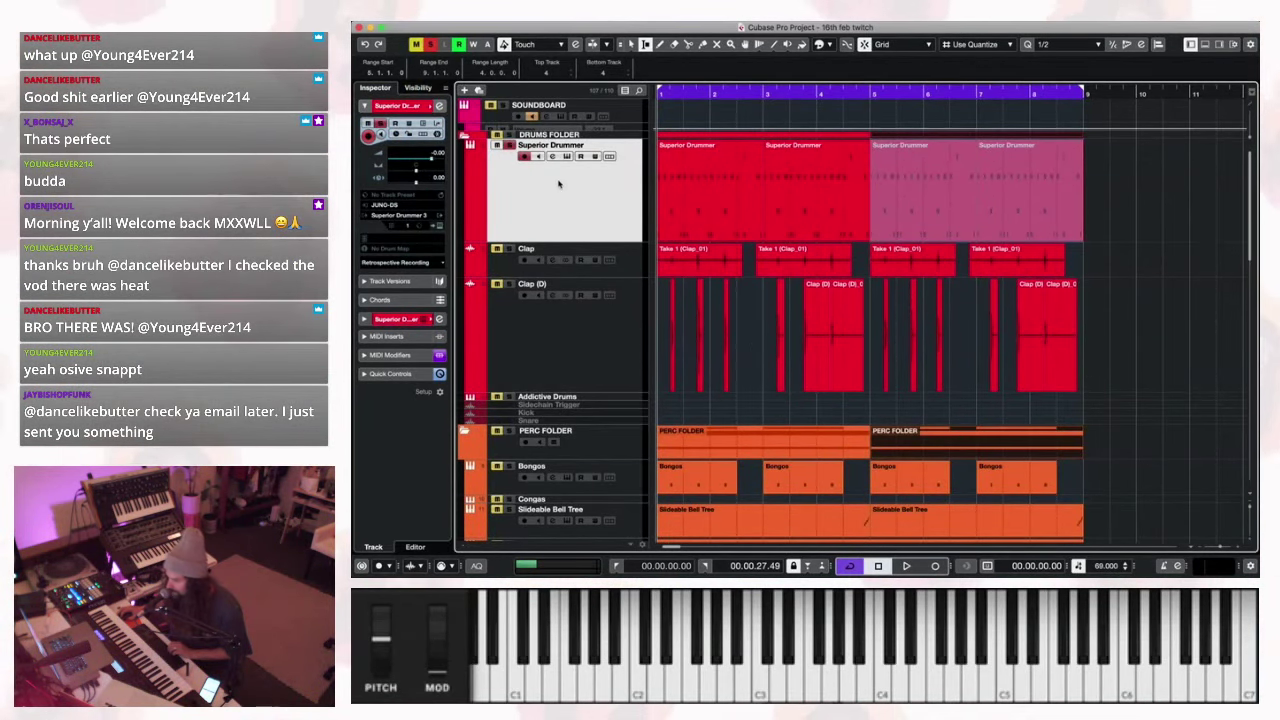
pyautogui.press('space')
pyautogui.scroll(-10, 811, 413)
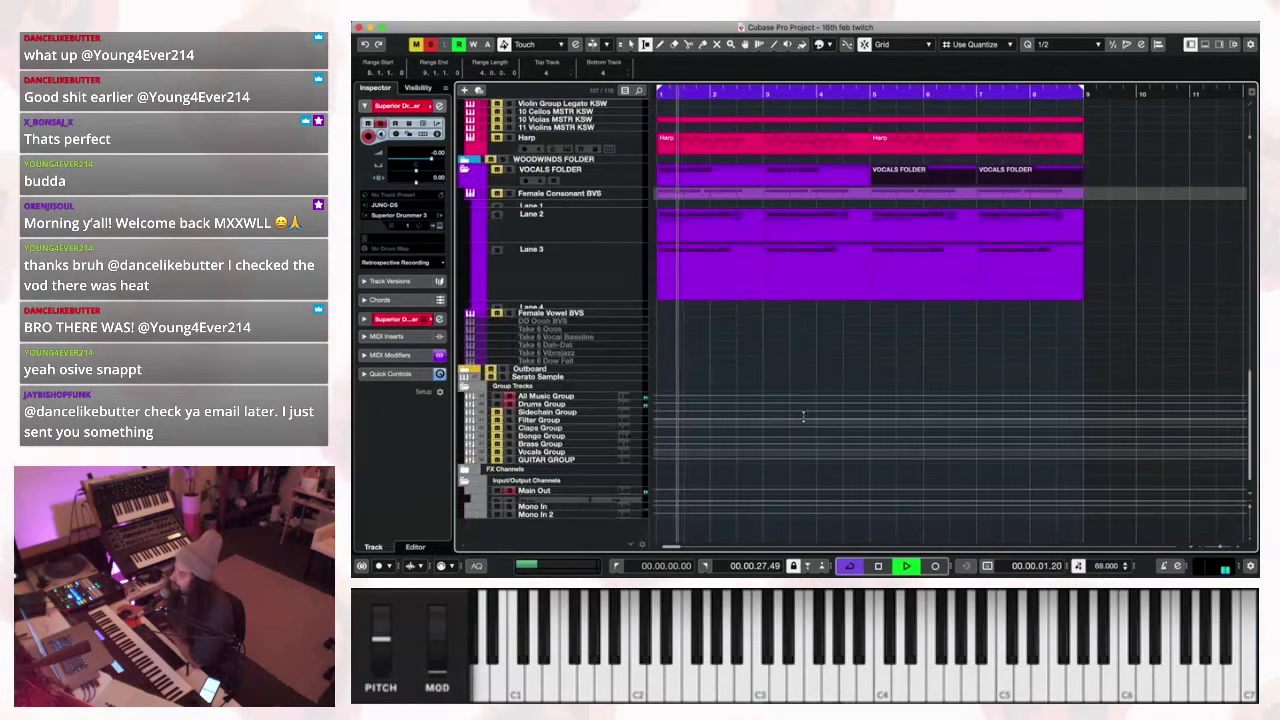
pyautogui.press('space')
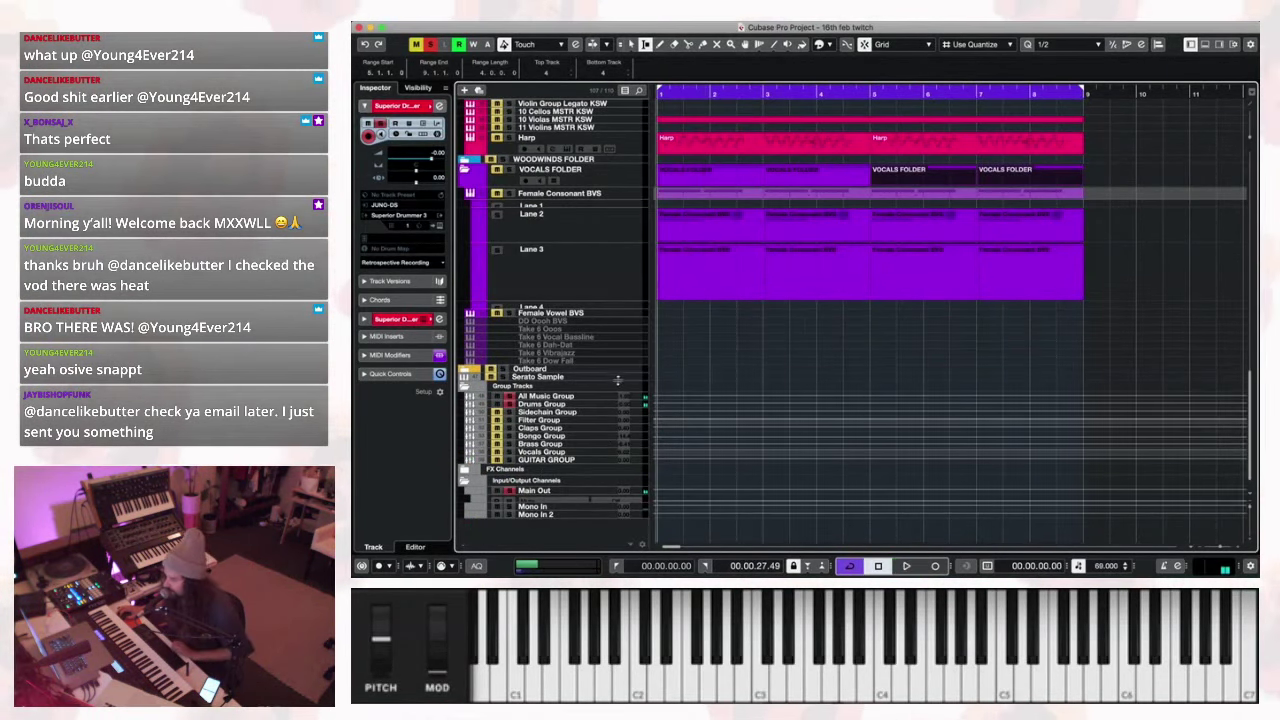
# Move the Serato Sample track into the DRUMS FOLDER, directly below Superior Drummer.
pyautogui.click(617, 378)
pyautogui.scroll(10, 590, 350)
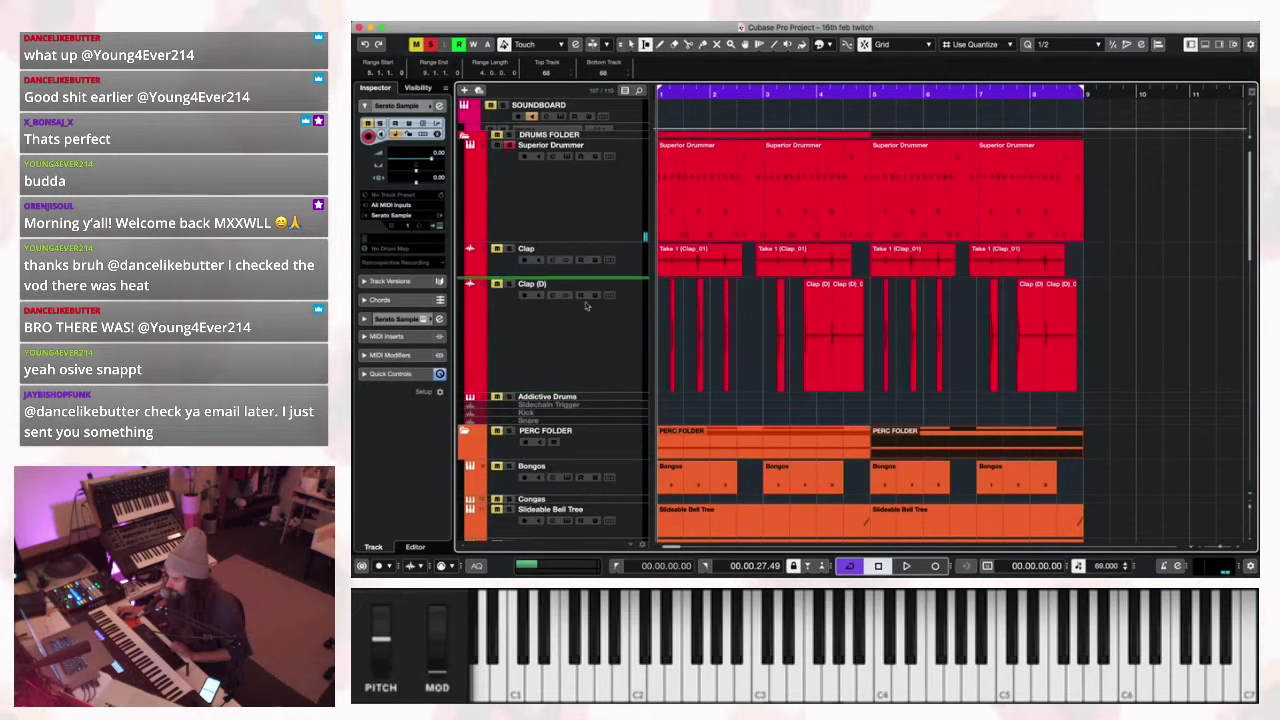
pyautogui.moveTo(585, 338); pyautogui.dragTo(560, 300)
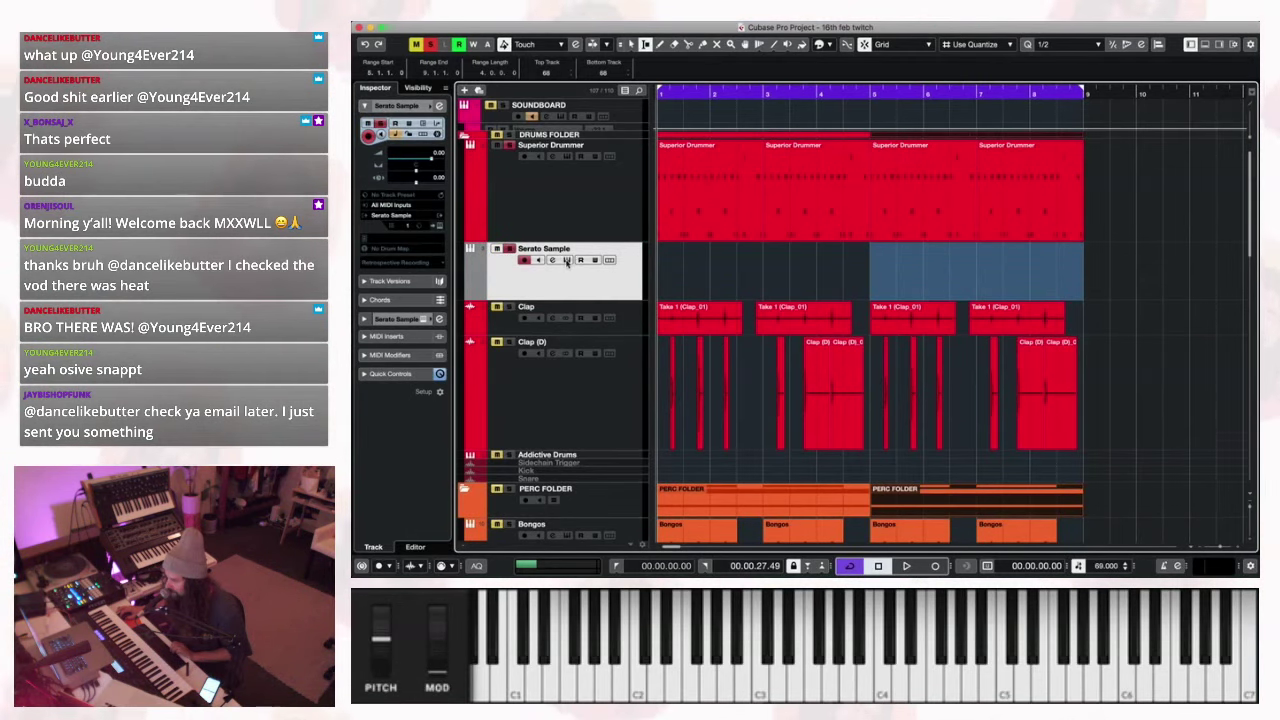
# Open the Serato Sample instrument and load "twitch sample 16th feb.wav" from the Exports folder.
pyautogui.click(567, 260)
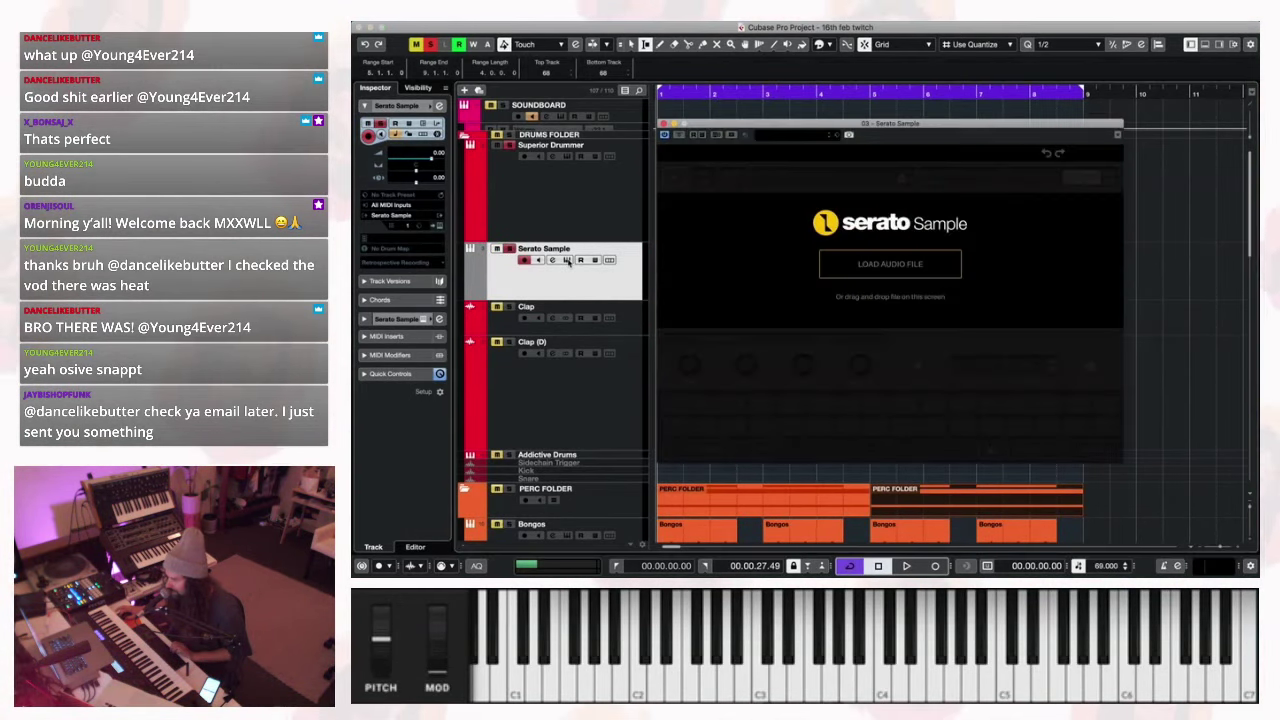
pyautogui.click(871, 274)
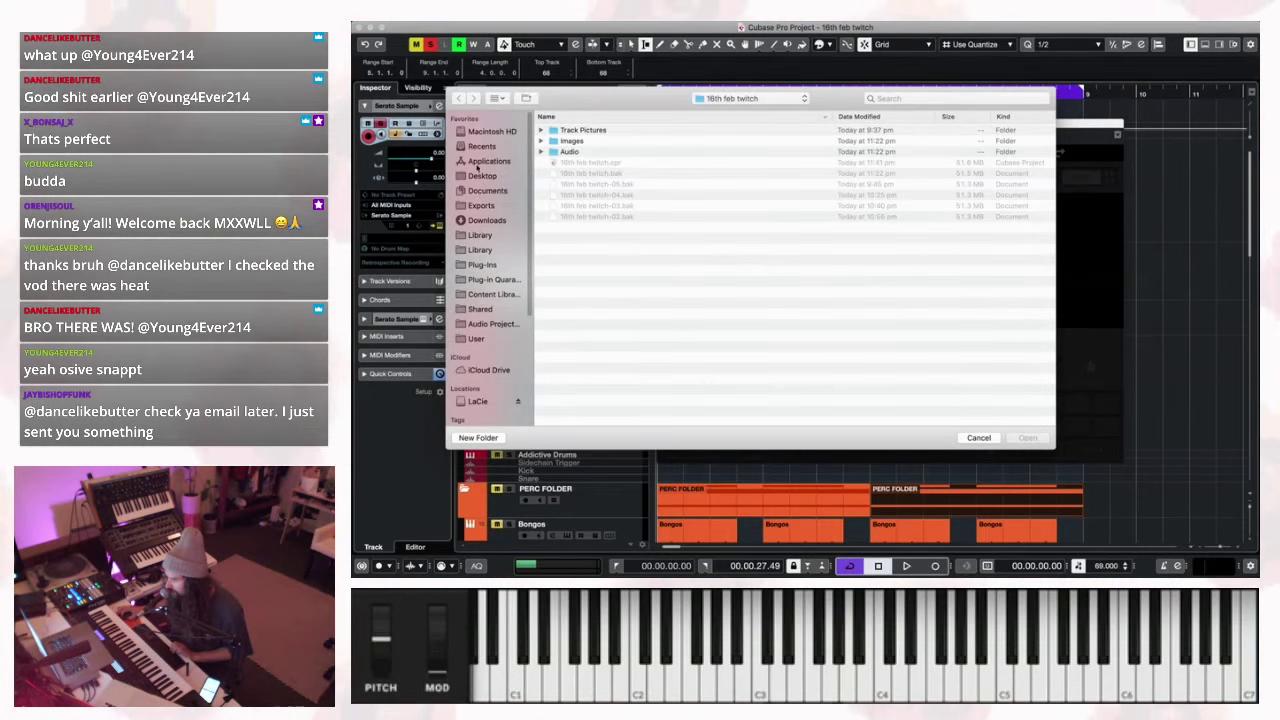
pyautogui.click(481, 205)
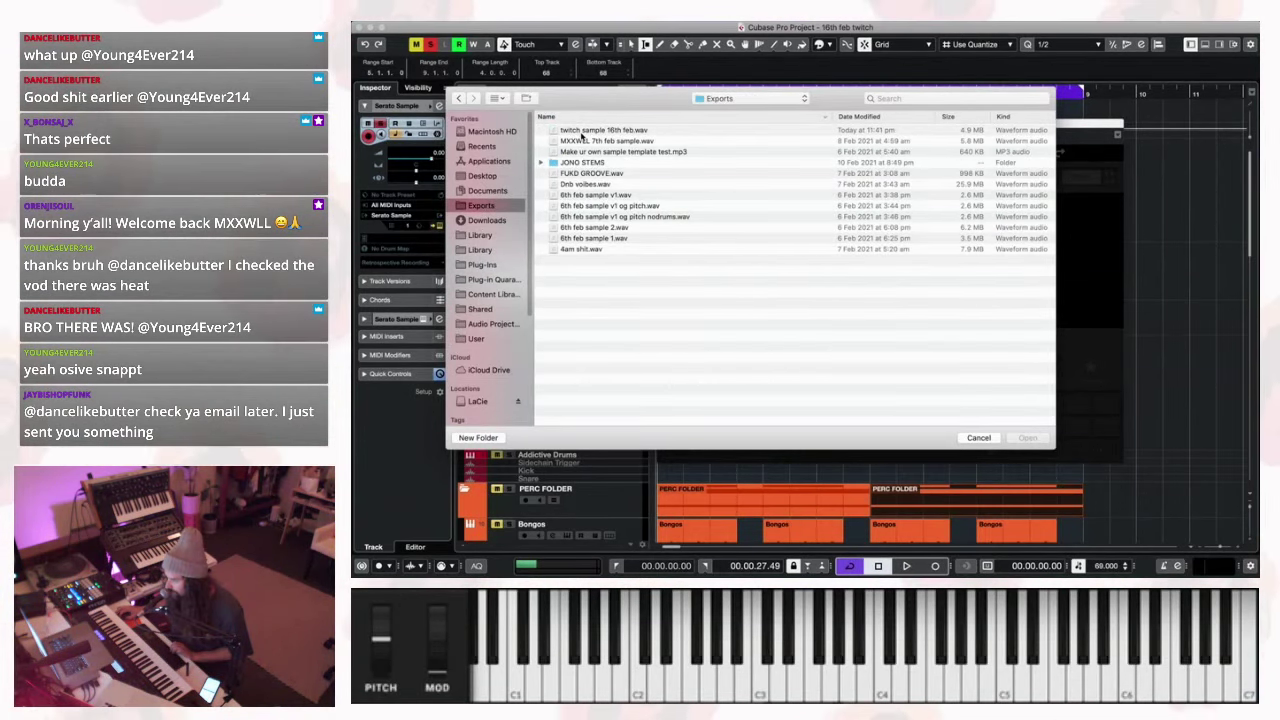
pyautogui.doubleClick(580, 131)
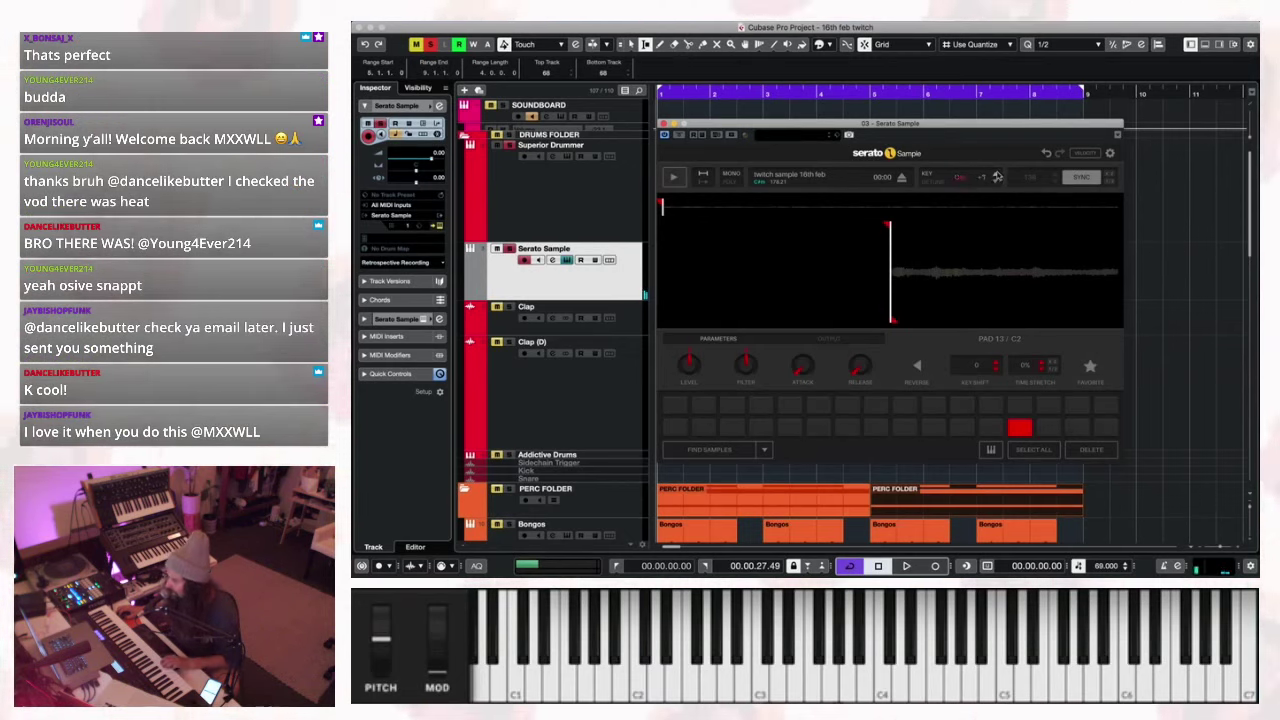
# Raise the sample's key shift to +2 (Ebm) and turn off tempo sync in Serato Sample.
pyautogui.click(996, 180)
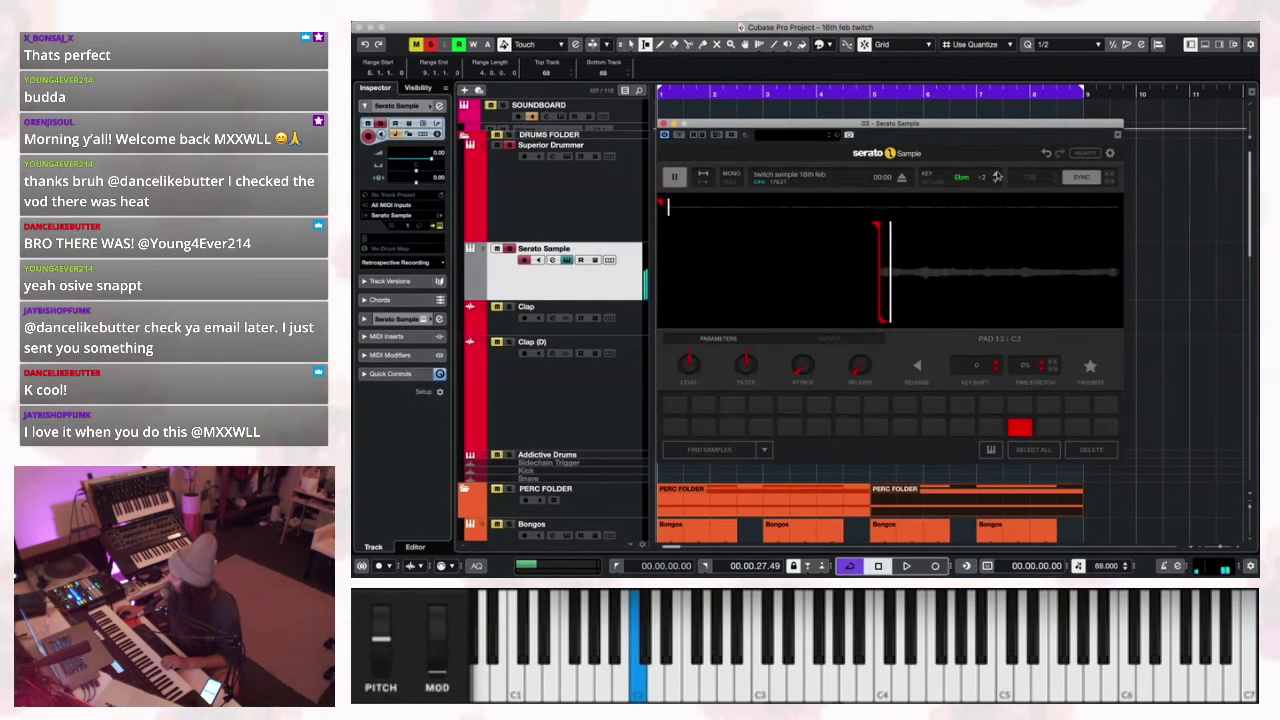
pyautogui.click(1084, 180)
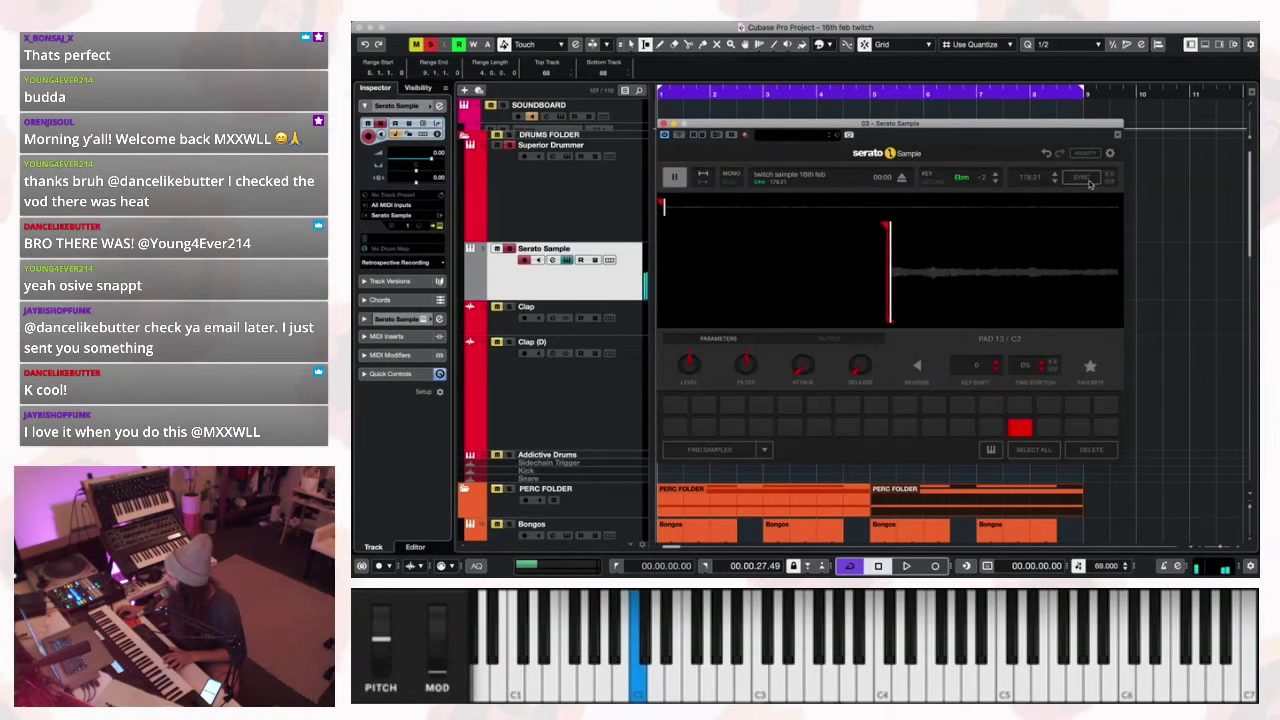
# Play the drum loop and shift the cue marker of pad 17 / E2 to different points in the sample.
pyautogui.press('space')
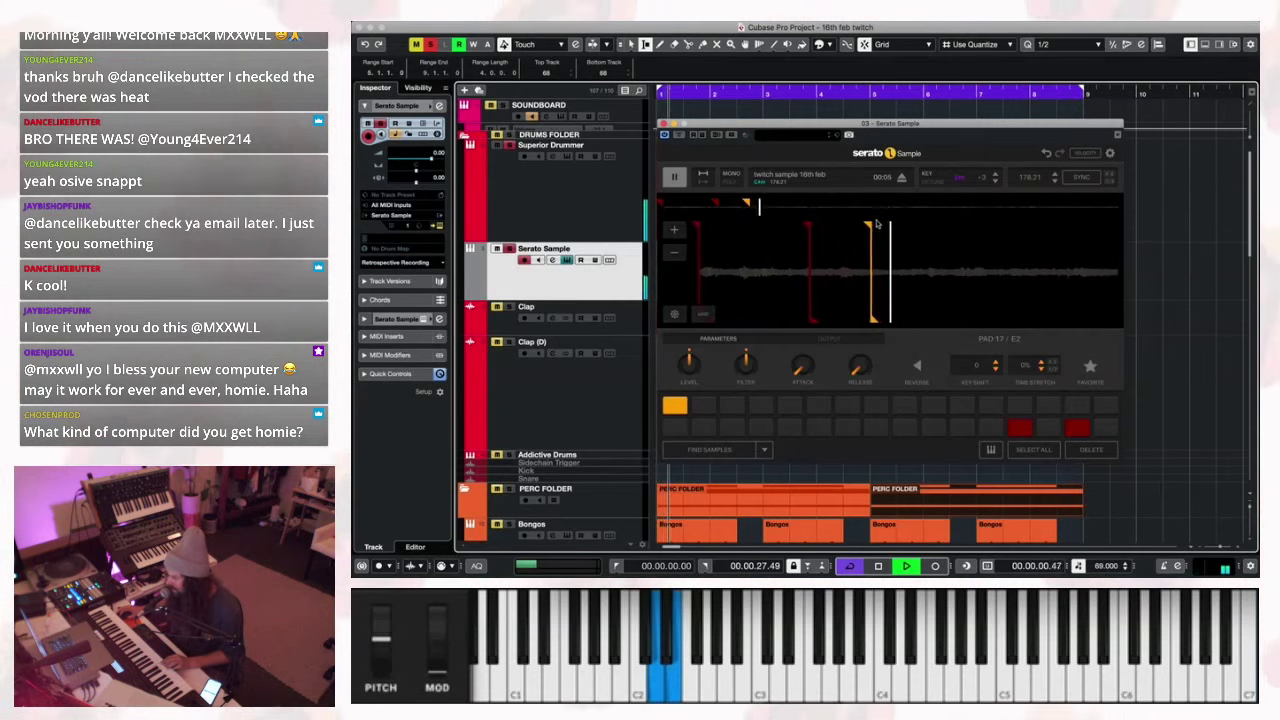
pyautogui.moveTo(887, 229); pyautogui.dragTo(904, 229)
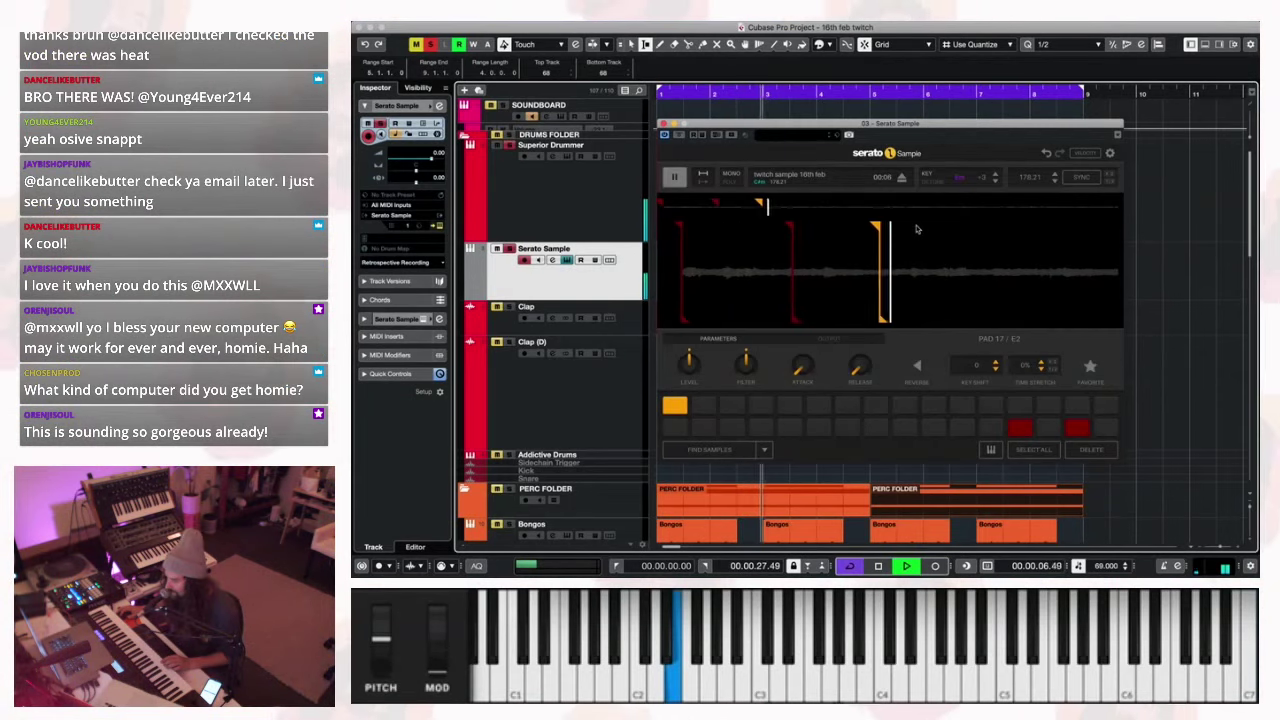
pyautogui.moveTo(877, 228); pyautogui.dragTo(882, 230)
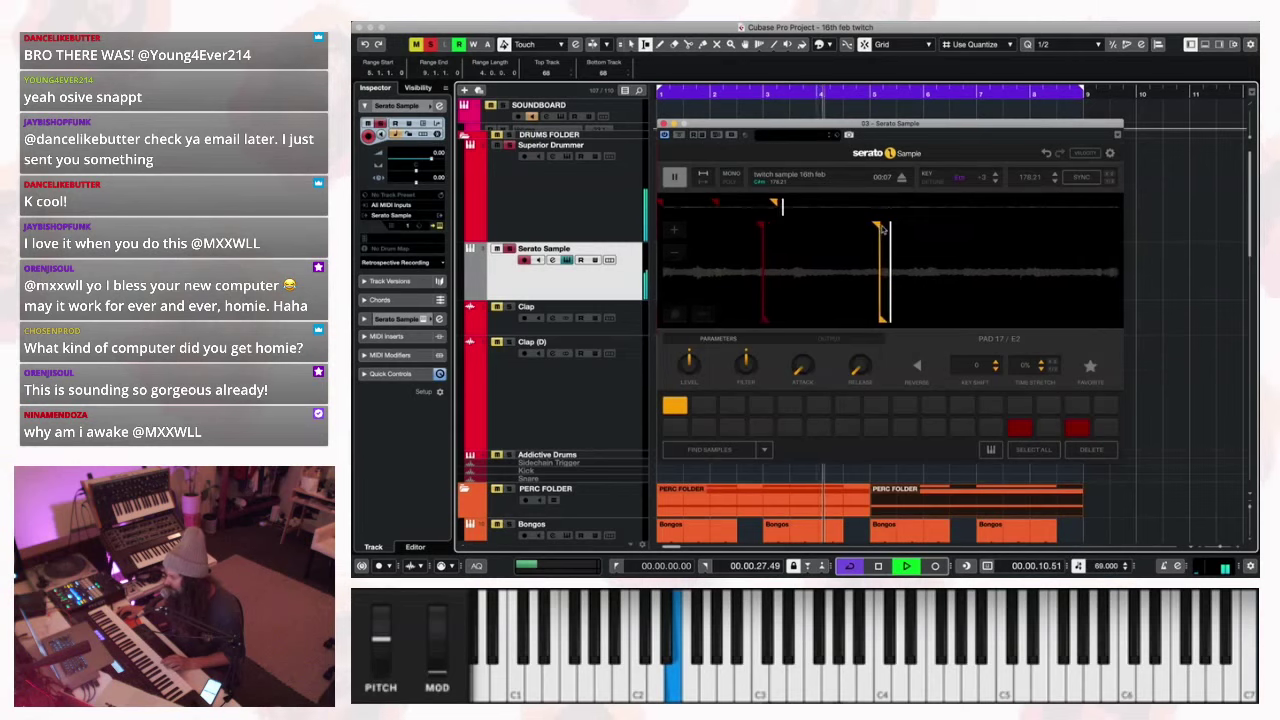
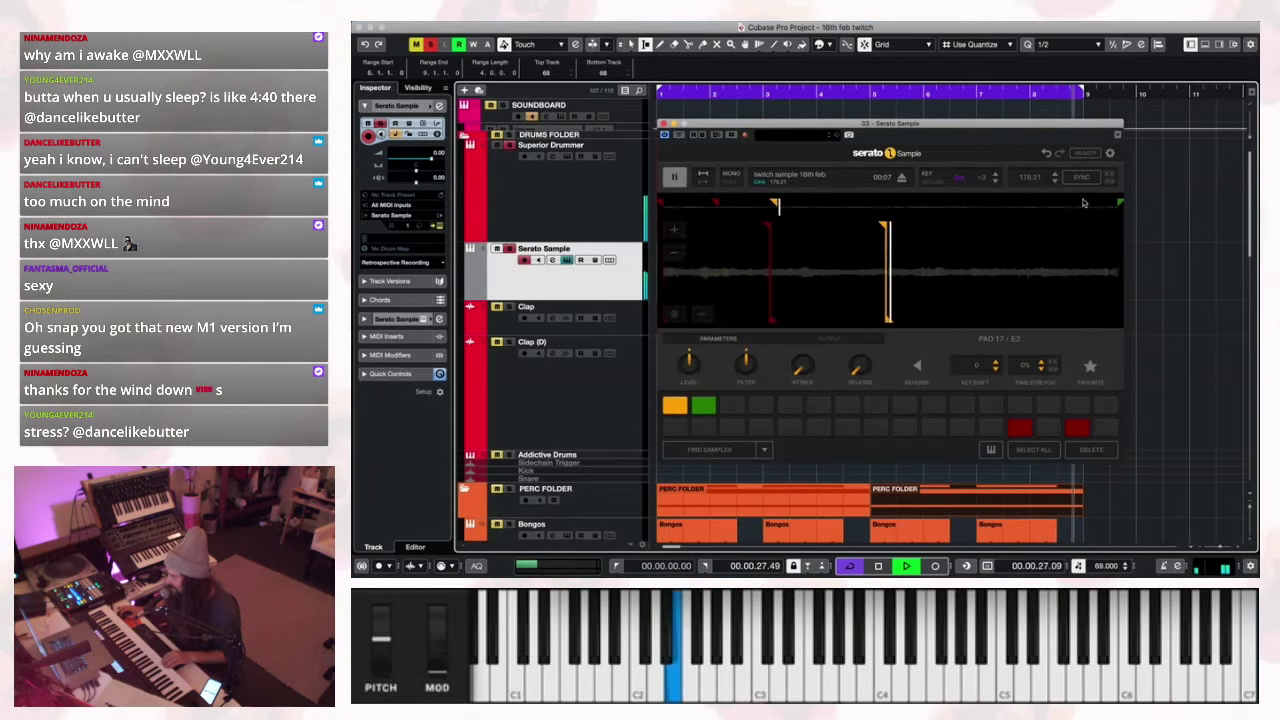
# Raise the sample's key shift to +4 (Fm) and shift the cue marker of pad 15 / D2 slightly earlier.
pyautogui.click(995, 175)
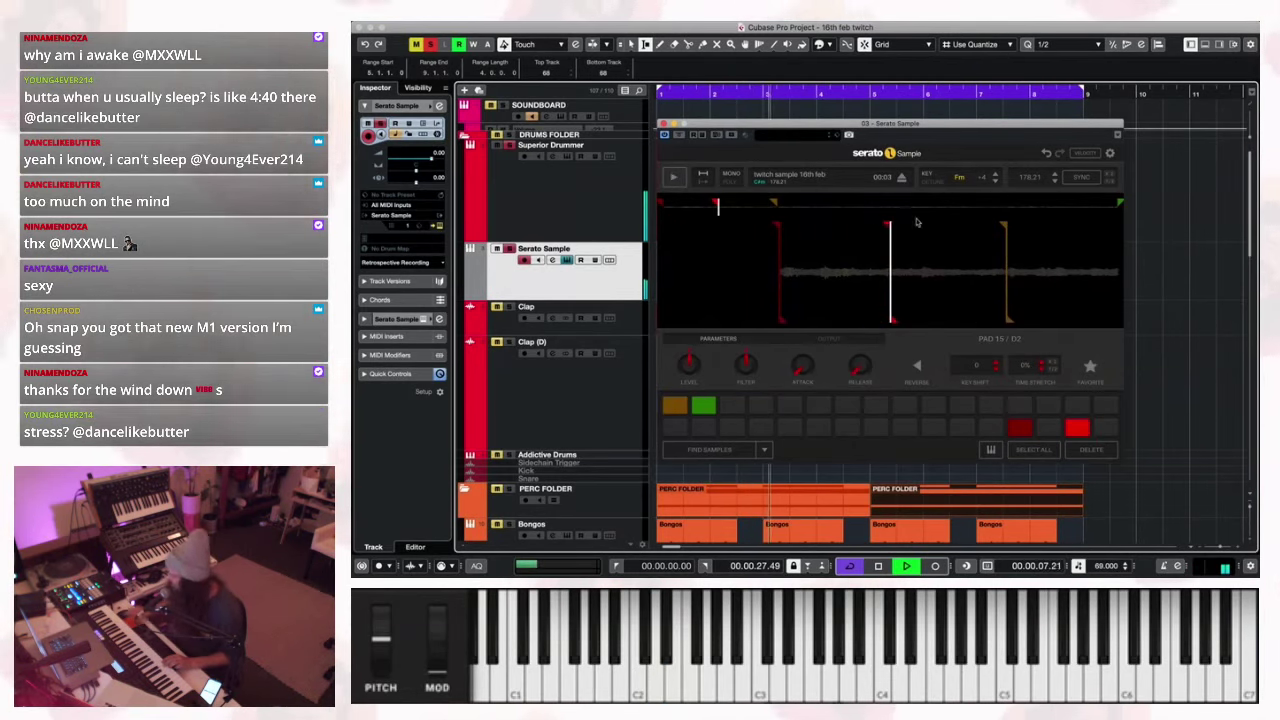
pyautogui.moveTo(893, 230); pyautogui.dragTo(886, 228)
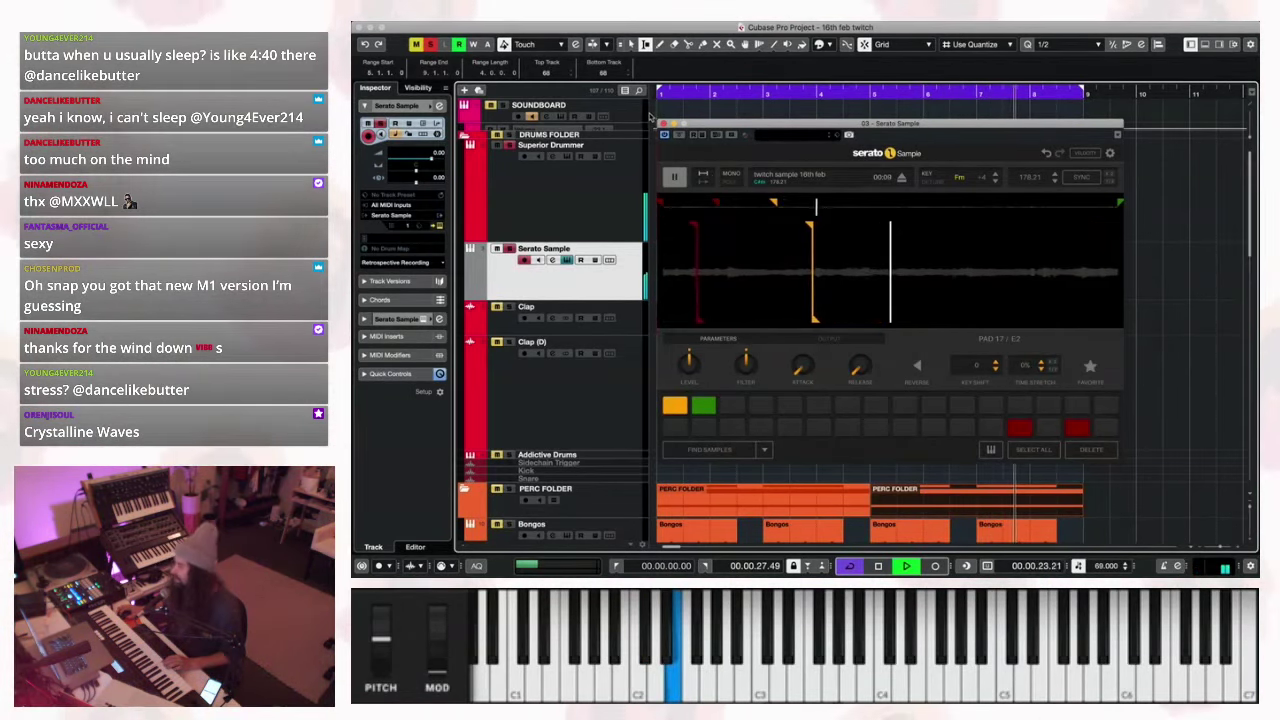
pyautogui.click(663, 124)
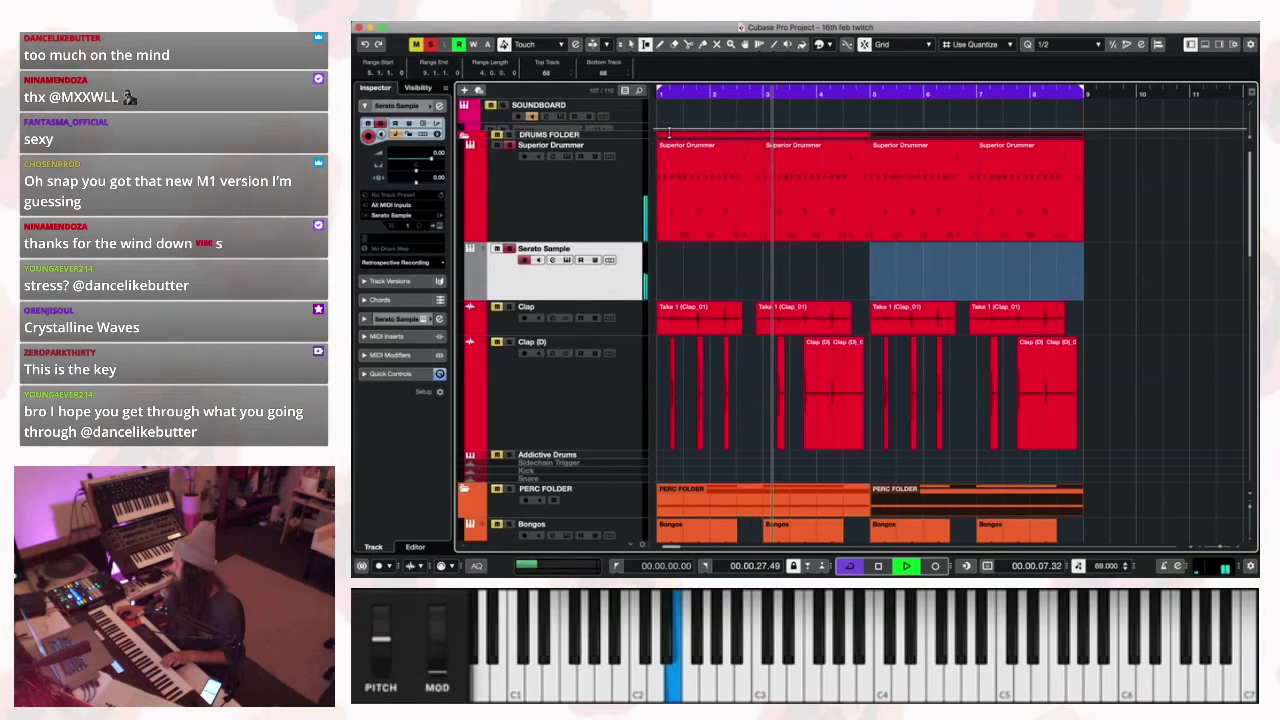
# Trim the captured Serato Sample clip to the first two bars and check its notes in the key editor.
pyautogui.press('space')
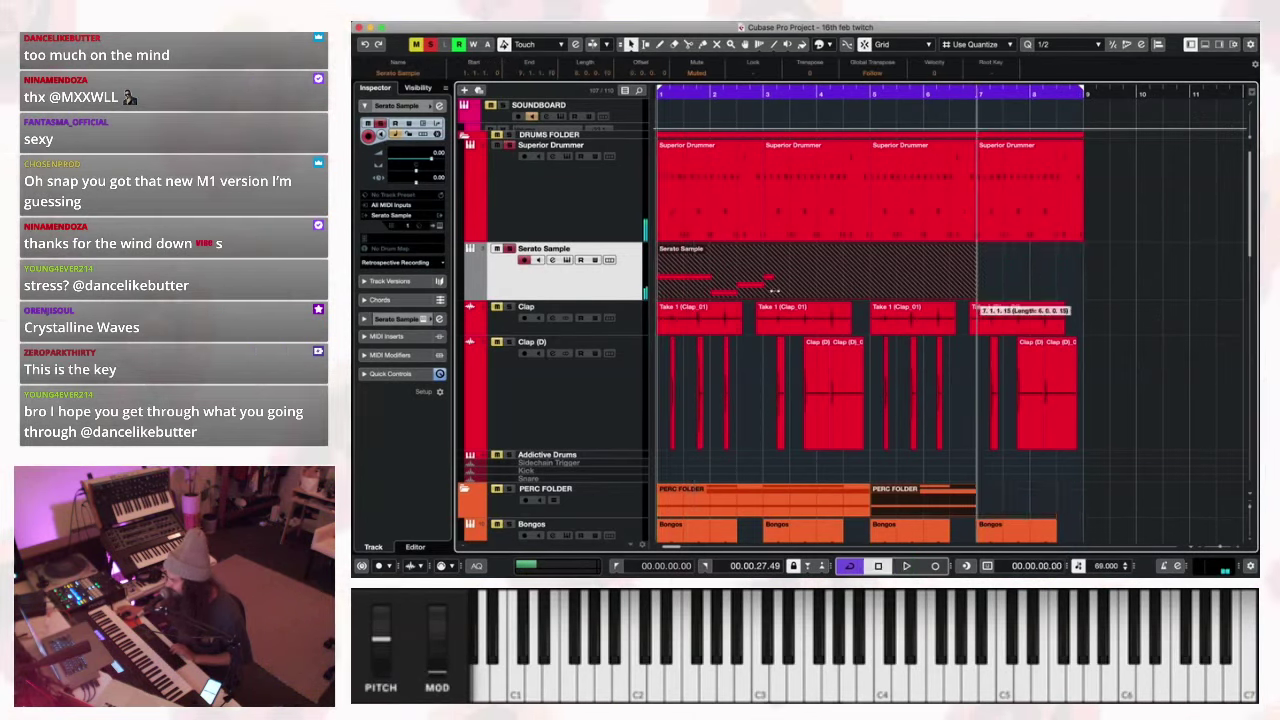
pyautogui.click(1005, 285)
pyautogui.moveTo(972, 296); pyautogui.dragTo(763, 288)
pyautogui.moveTo(1030, 282); pyautogui.dragTo(763, 288)
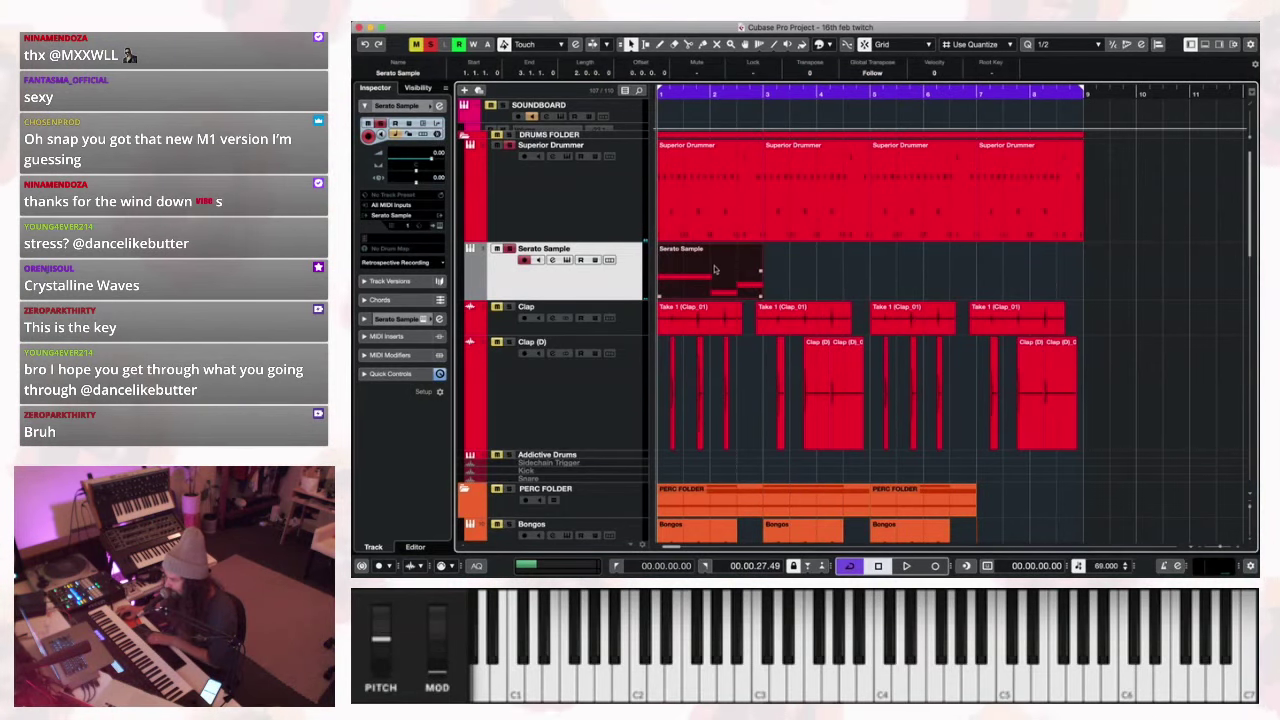
pyautogui.doubleClick(714, 269)
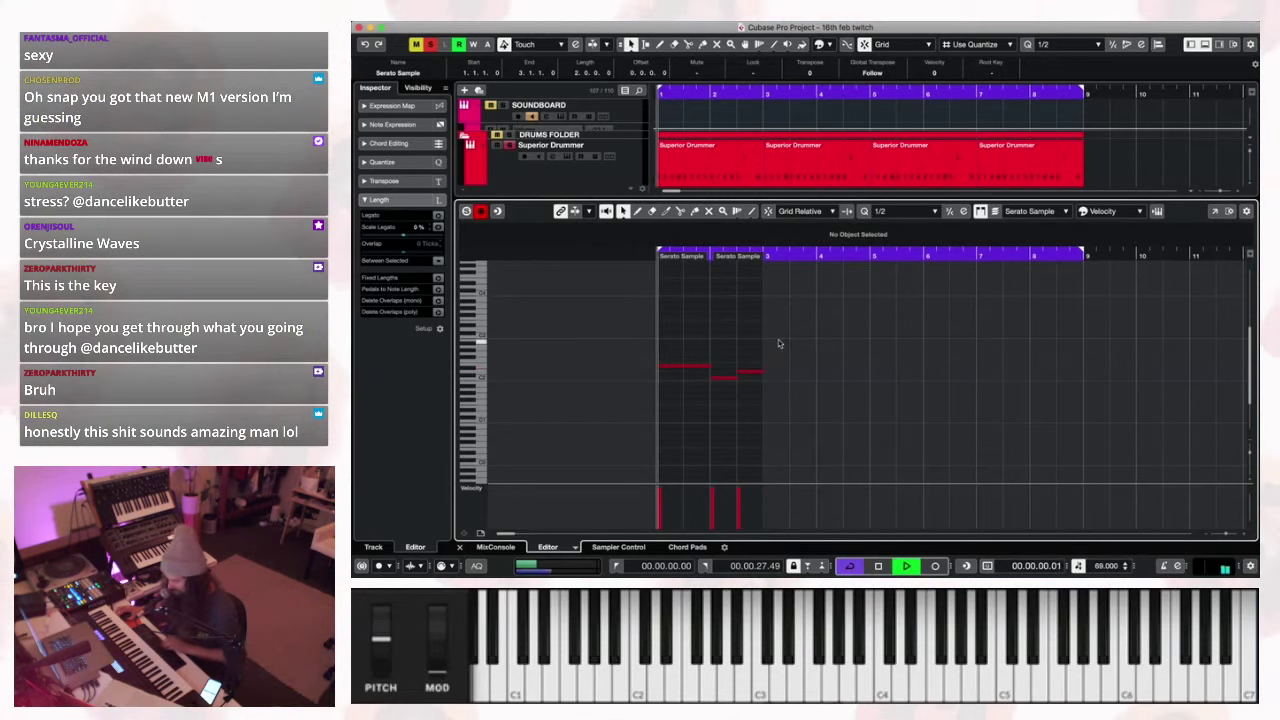
pyautogui.press('Return')
pyautogui.press('space')
pyautogui.click(799, 279)
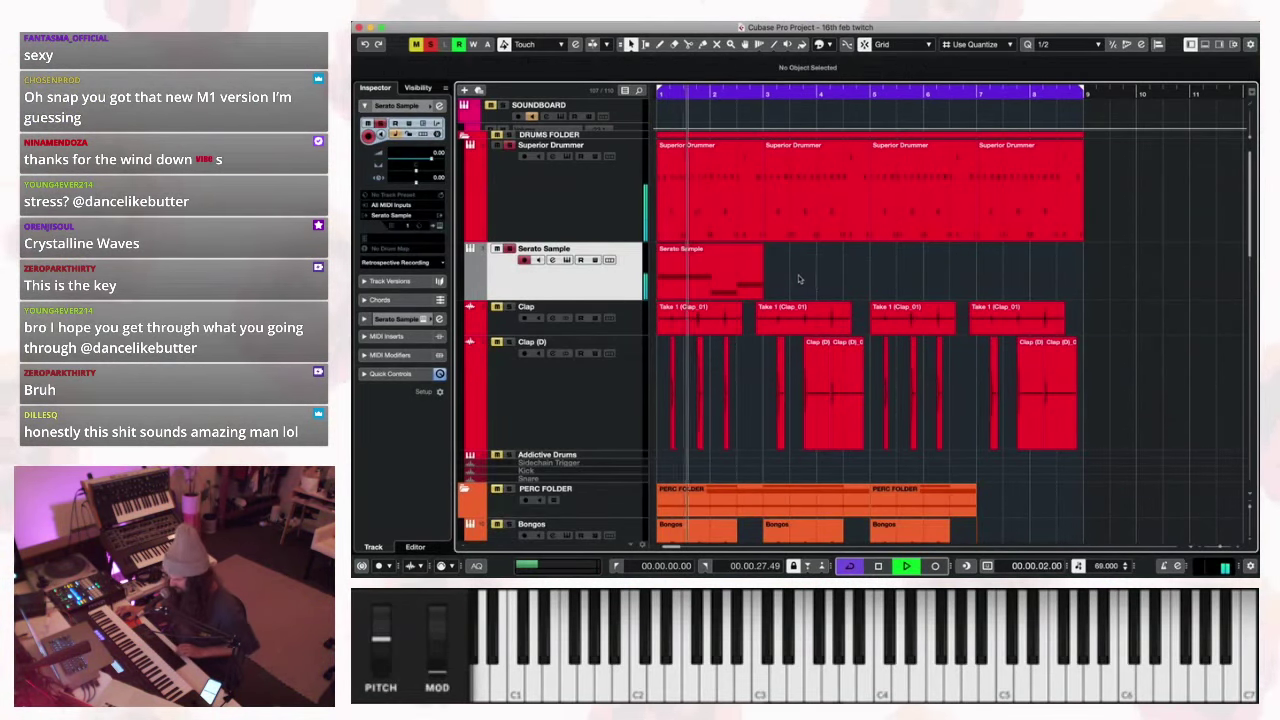
# Duplicate the two-bar Serato Sample clip three times to fill the eight-bar loop.
pyautogui.click(719, 270)
pyautogui.hotkey('ctrl', 'd')
pyautogui.hotkey('ctrl', 'd')
pyautogui.hotkey('ctrl', 'd')
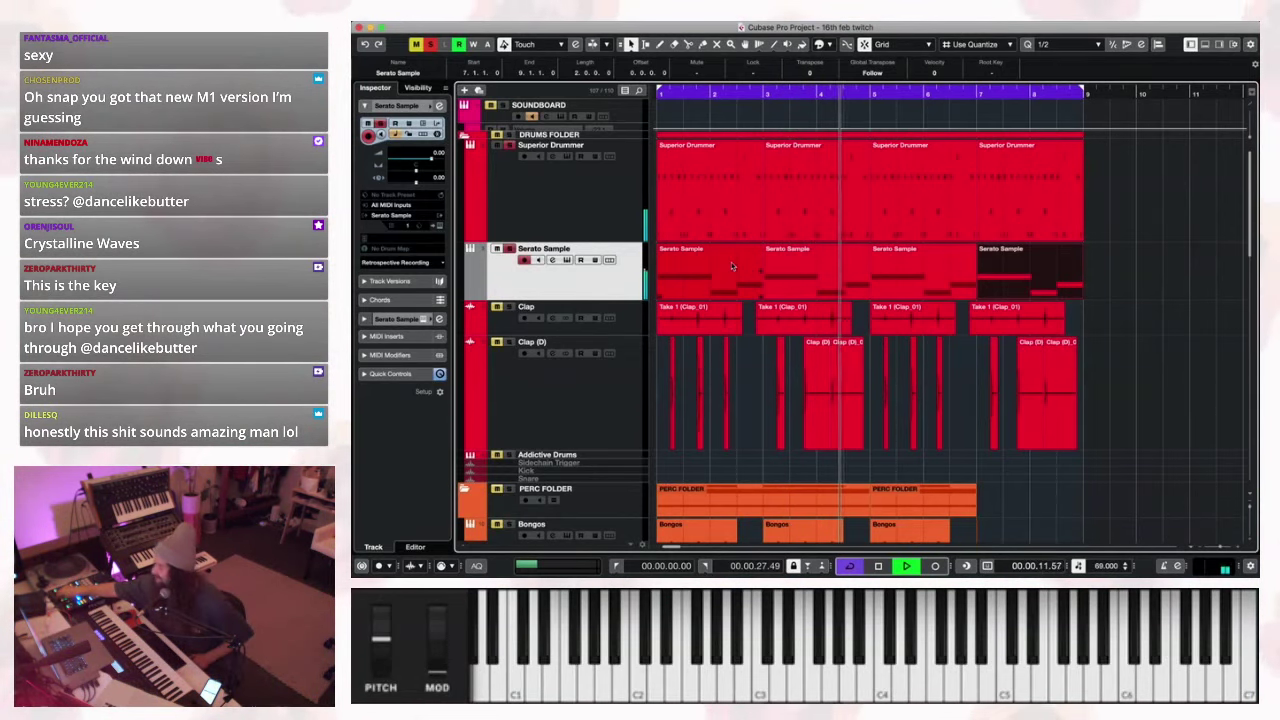
# Move the Lead track from the SYNTHS FOLDER into the DRUMS FOLDER, directly below Serato Sample.
pyautogui.scroll(-10, 532, 365)
pyautogui.press('space')
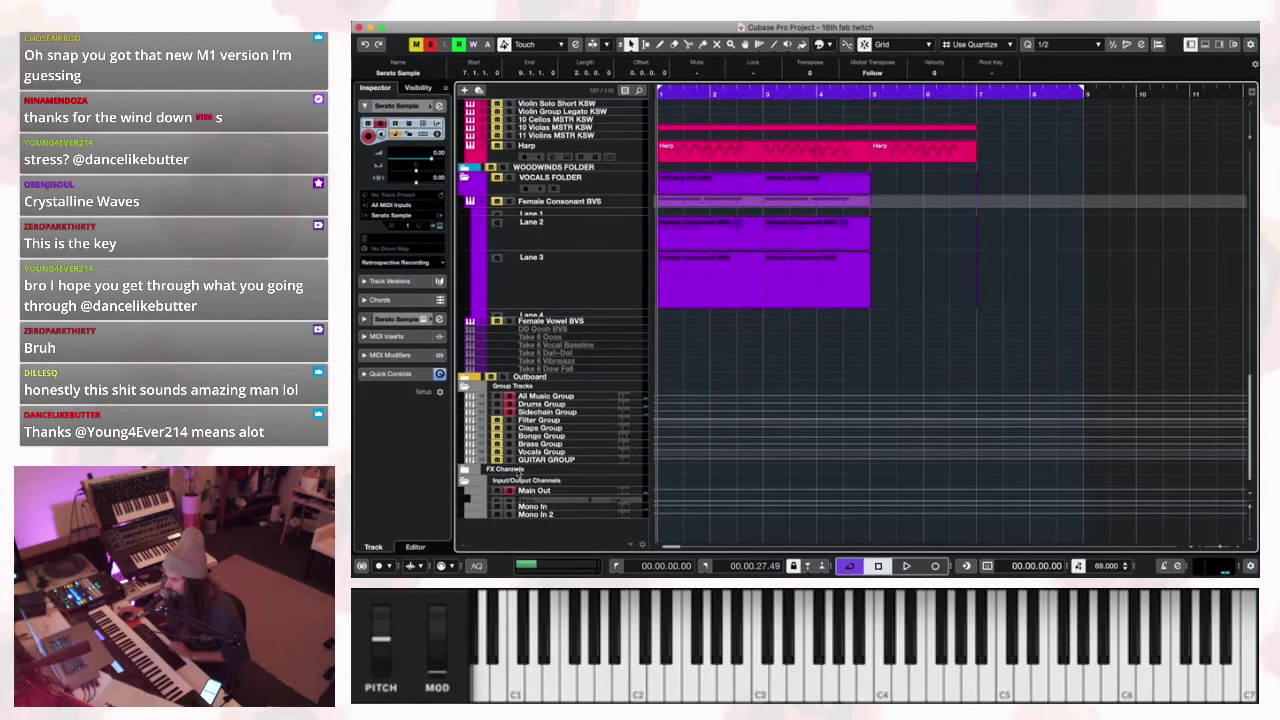
pyautogui.scroll(4, 483, 322)
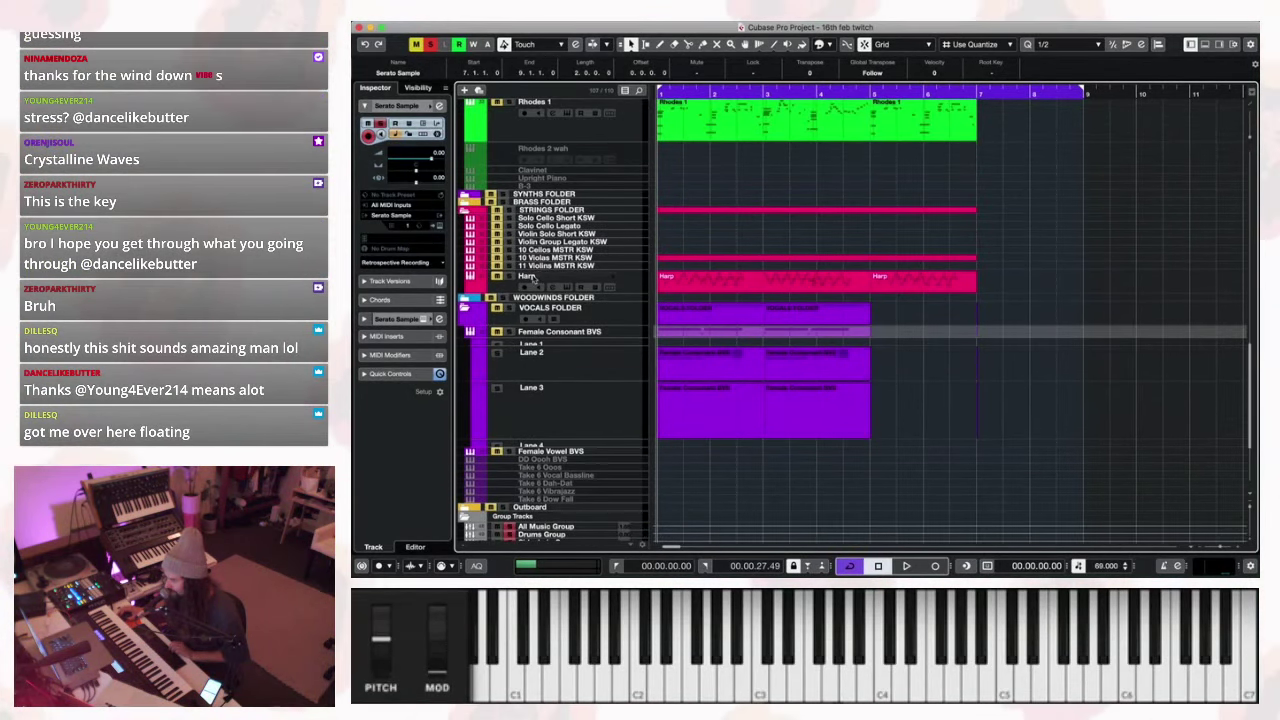
pyautogui.scroll(1, 530, 278)
pyautogui.click(463, 205)
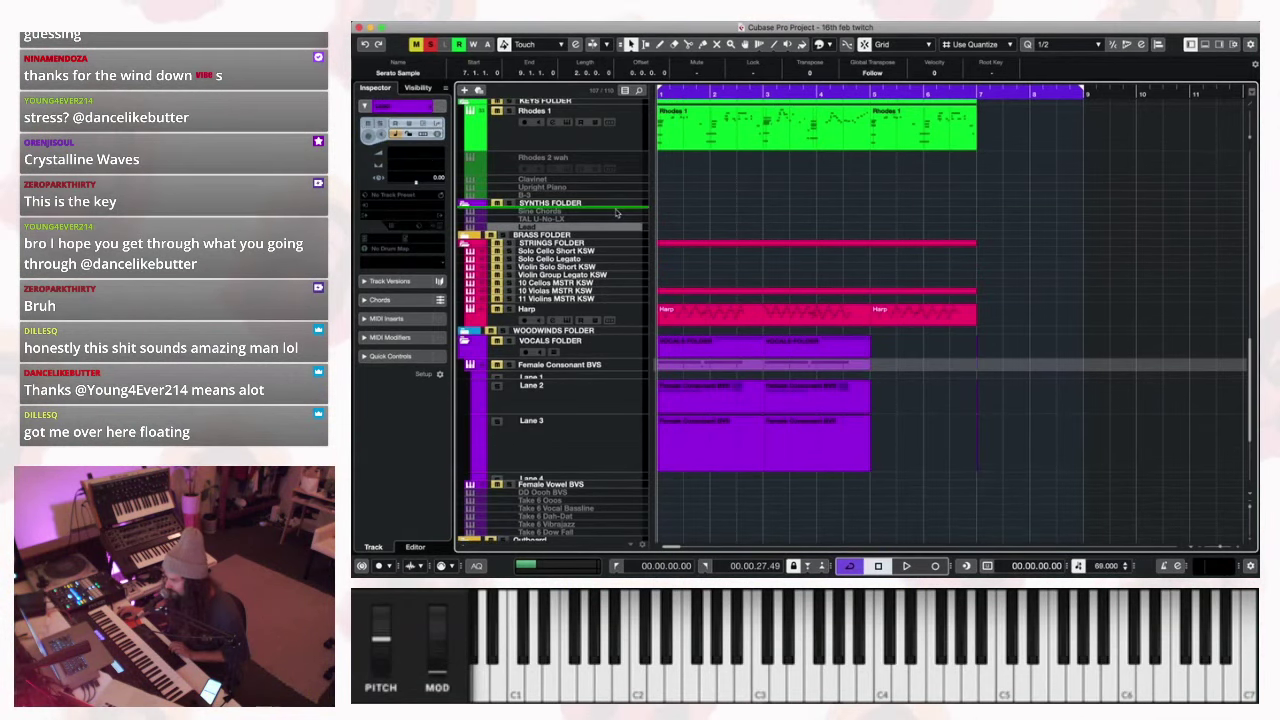
pyautogui.scroll(5, 618, 220)
pyautogui.moveTo(598, 312); pyautogui.dragTo(597, 306)
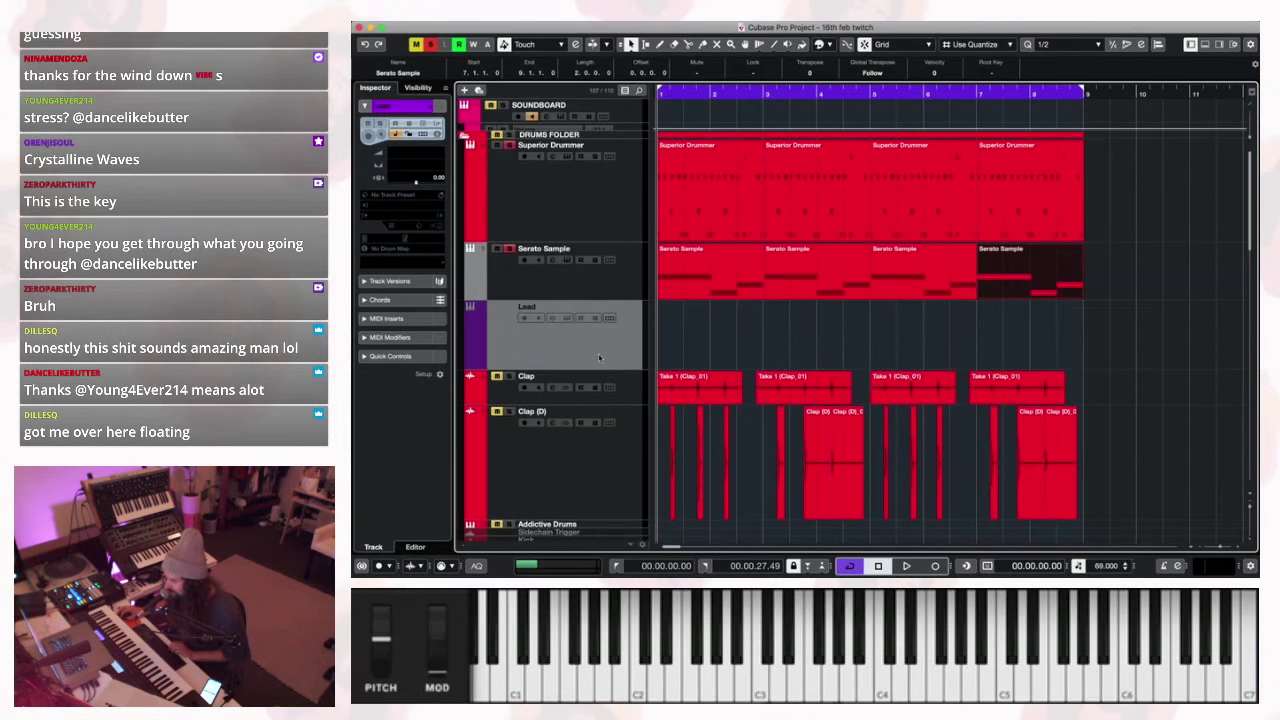
# Enable the disabled Lead track and check its Model 72 synthesizer instrument.
pyautogui.rightClick(538, 340)
pyautogui.click(530, 337)
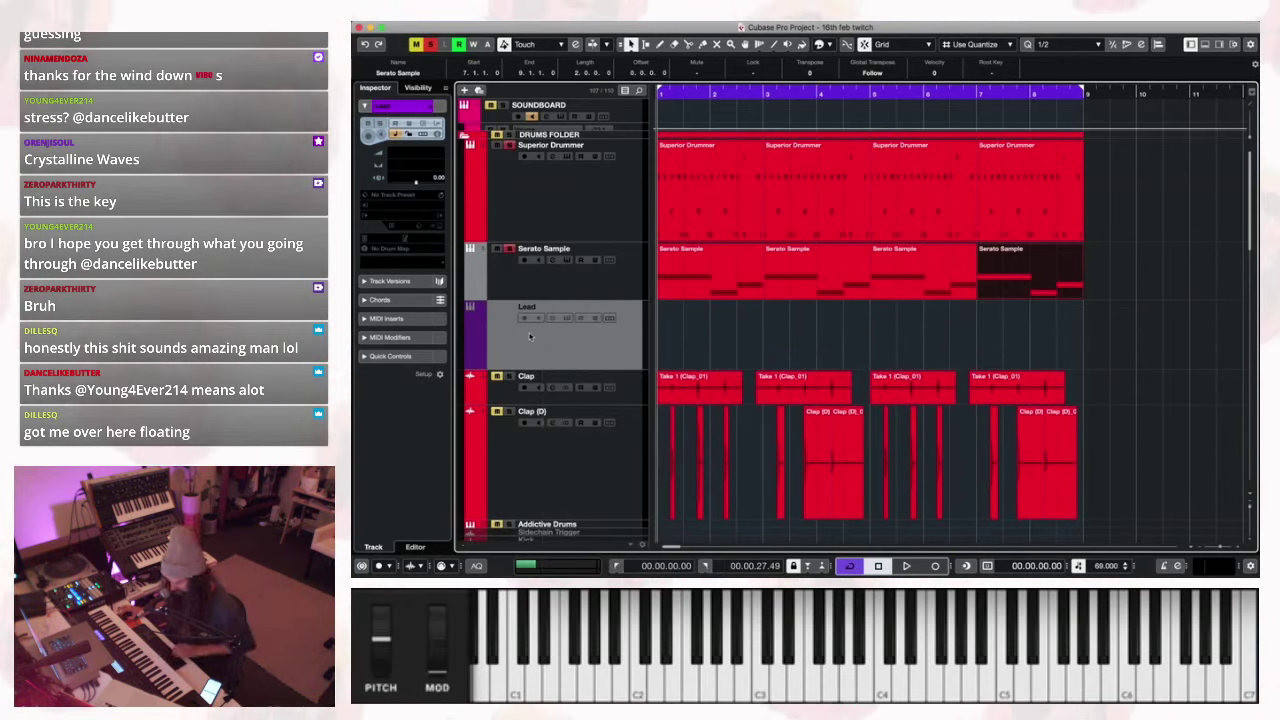
pyautogui.click(533, 340)
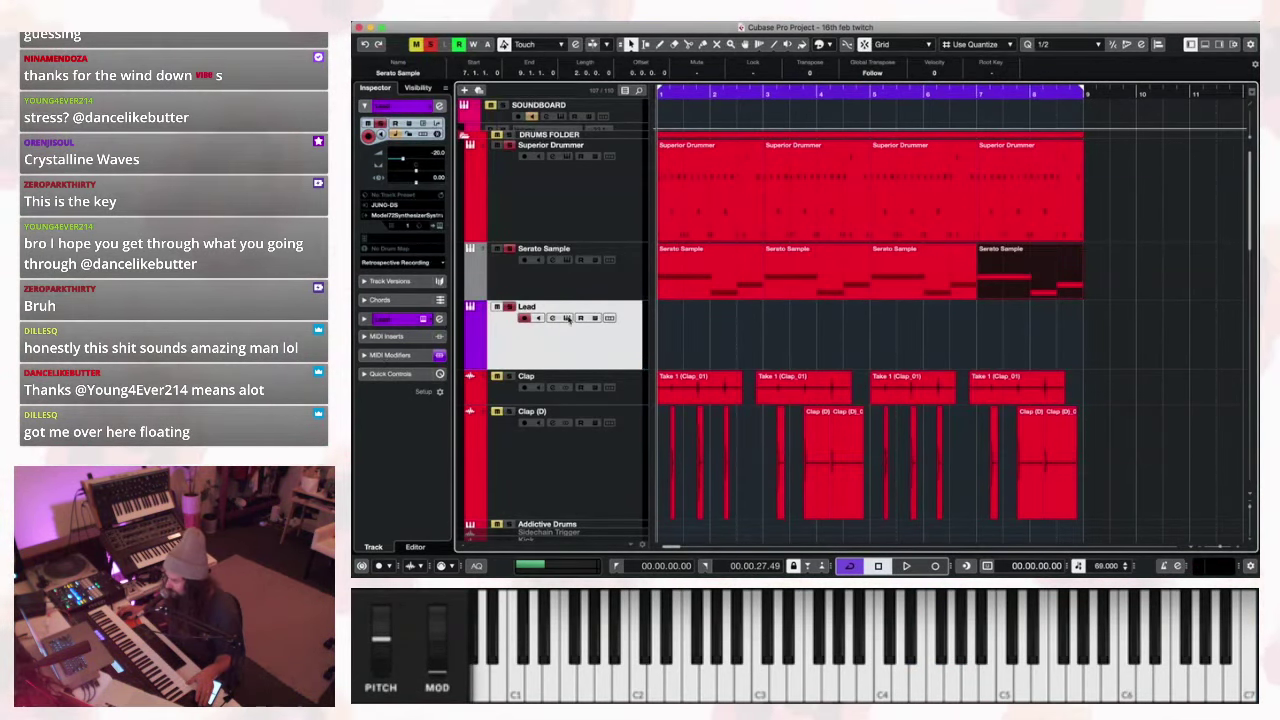
pyautogui.click(567, 318)
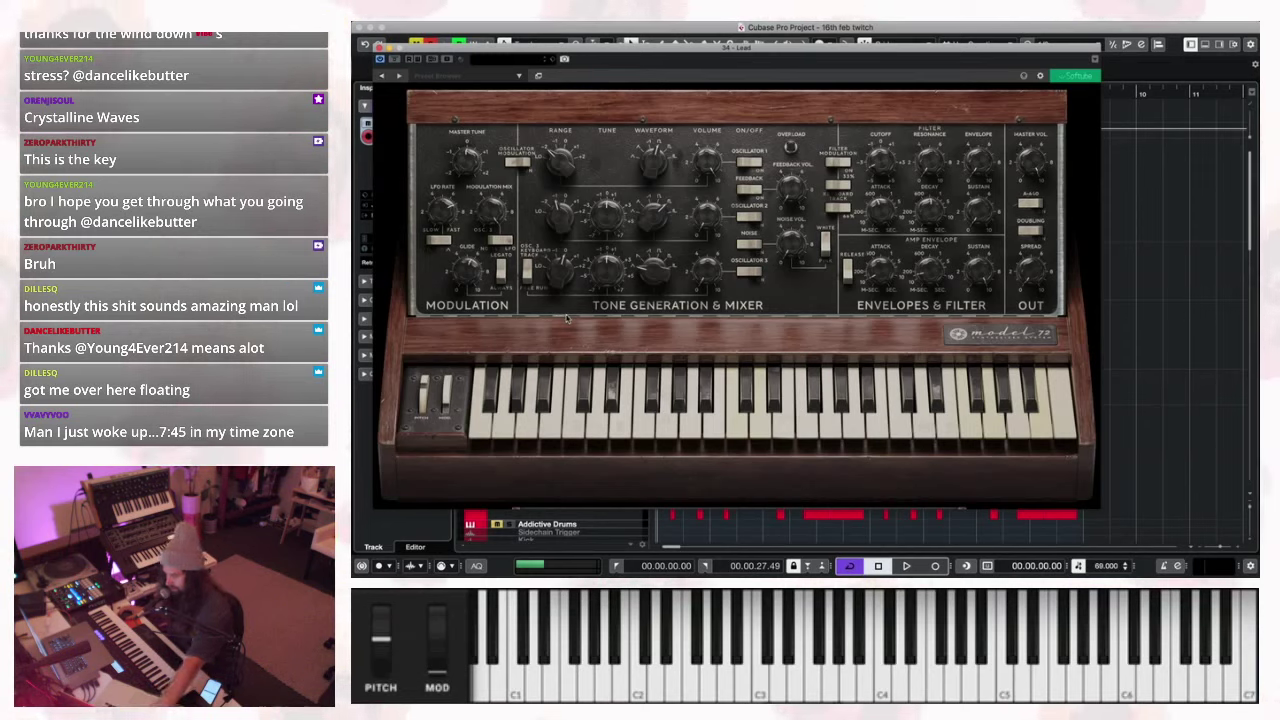
pyautogui.click(379, 48)
# Play along with the looping drums and sample, and record a melody on the Lead track.
pyautogui.press('space')
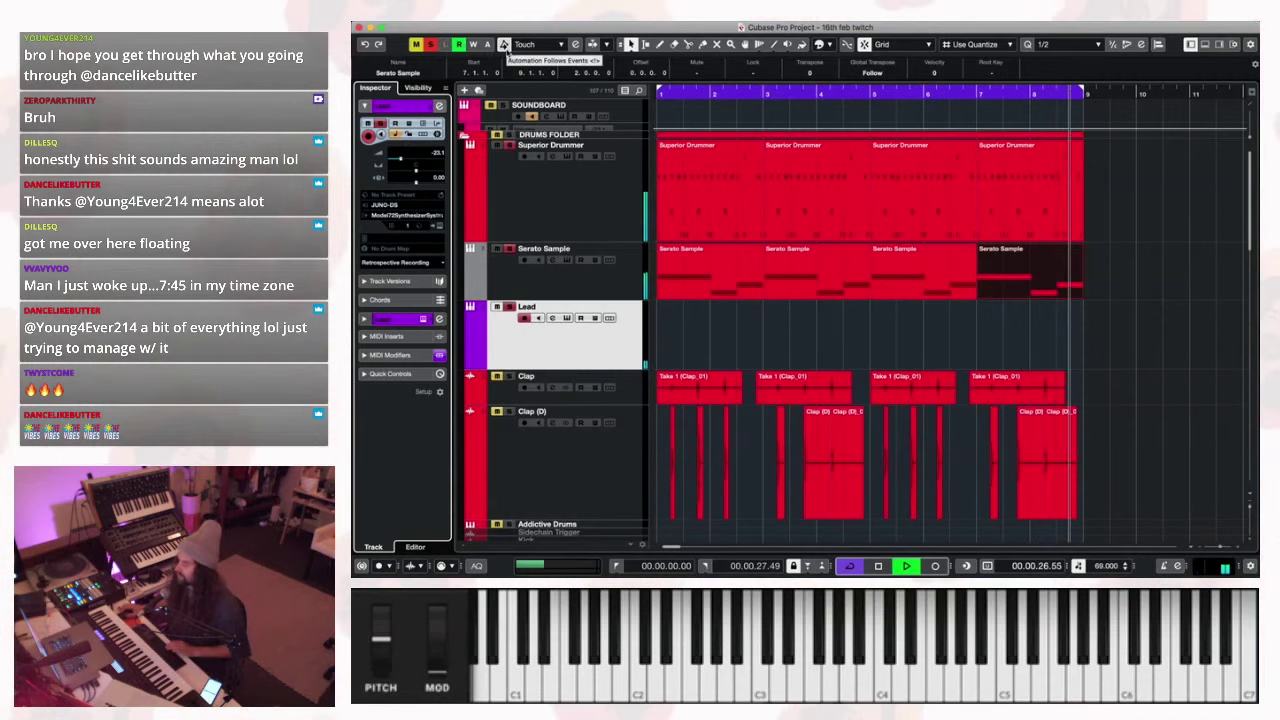
pyautogui.press('KP_Multiply')
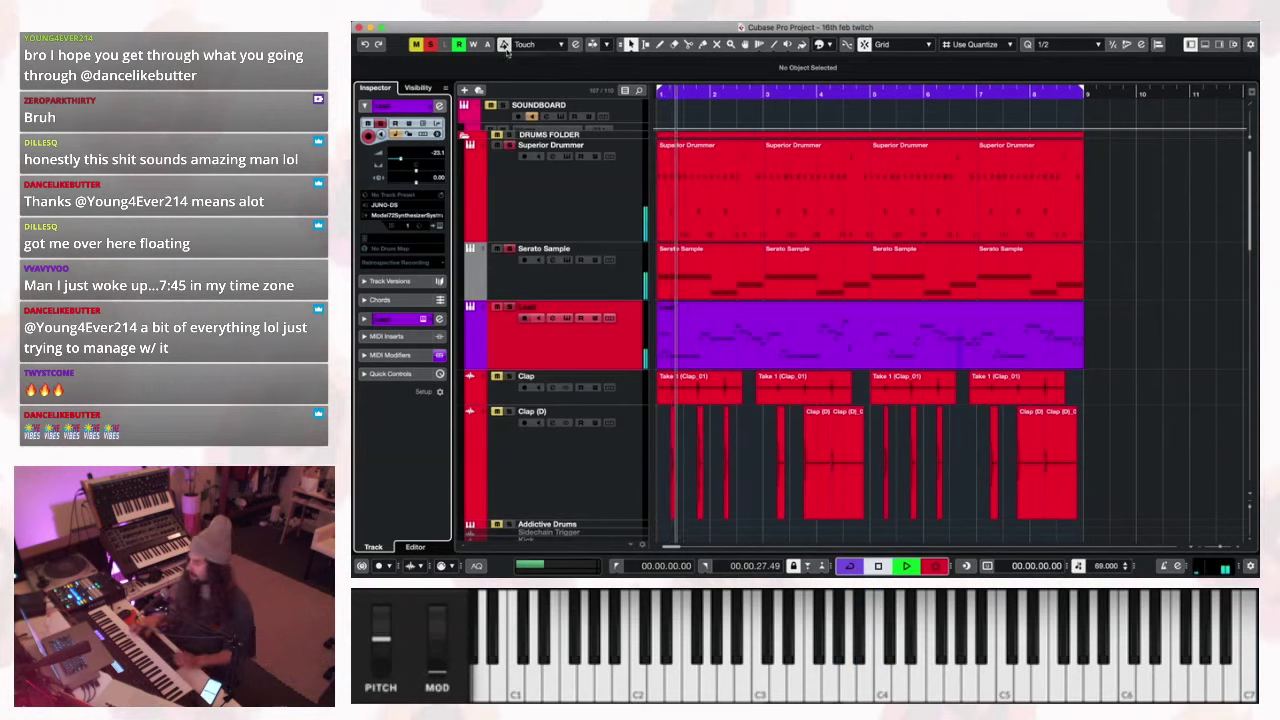
pyautogui.press('space')
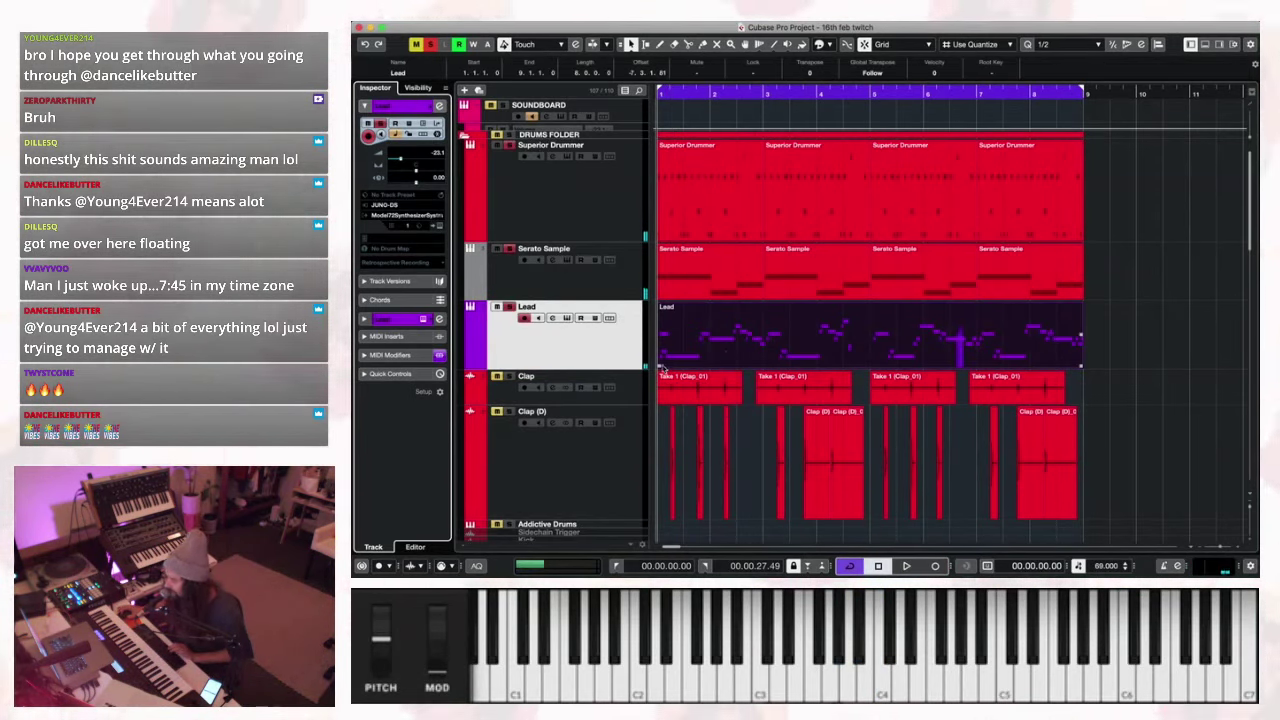
# Keep only the last four bars of the Lead recording, placed at bar 1, and duplicate the clip to bar 5.
pyautogui.hotkey('ctrl', 'z')
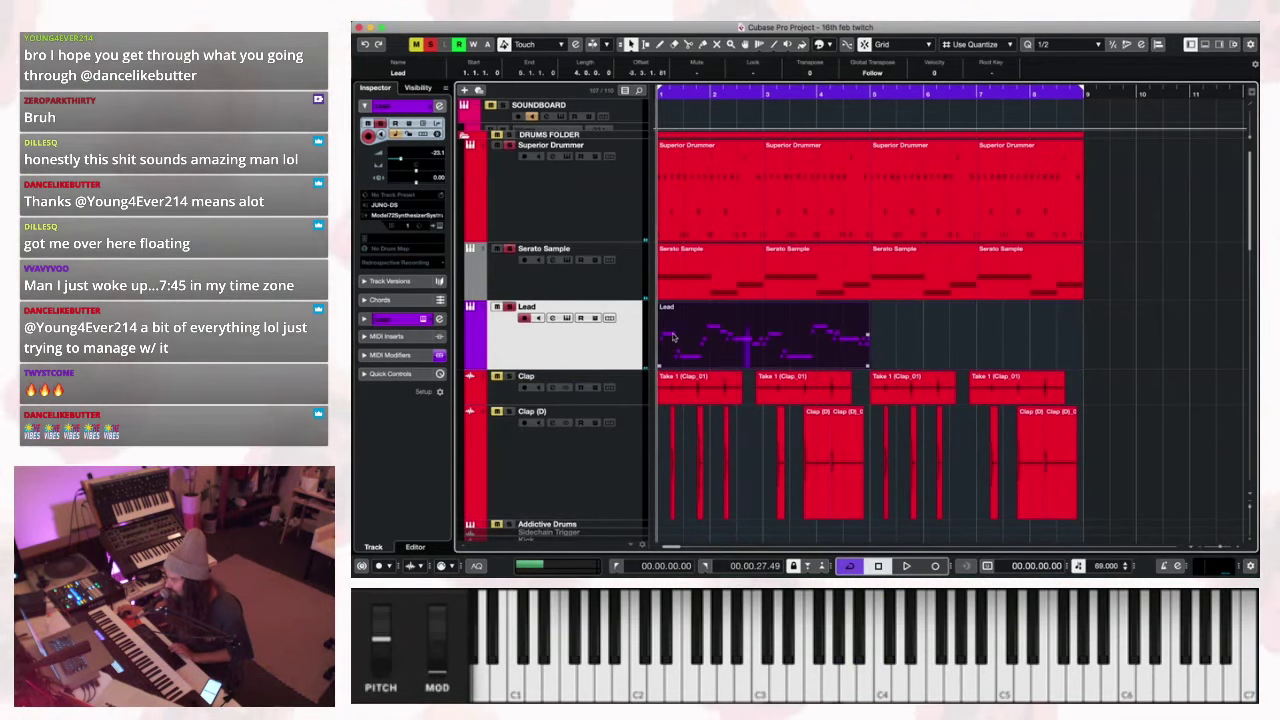
pyautogui.press('space')
pyautogui.hotkey('ctrl', 'd')
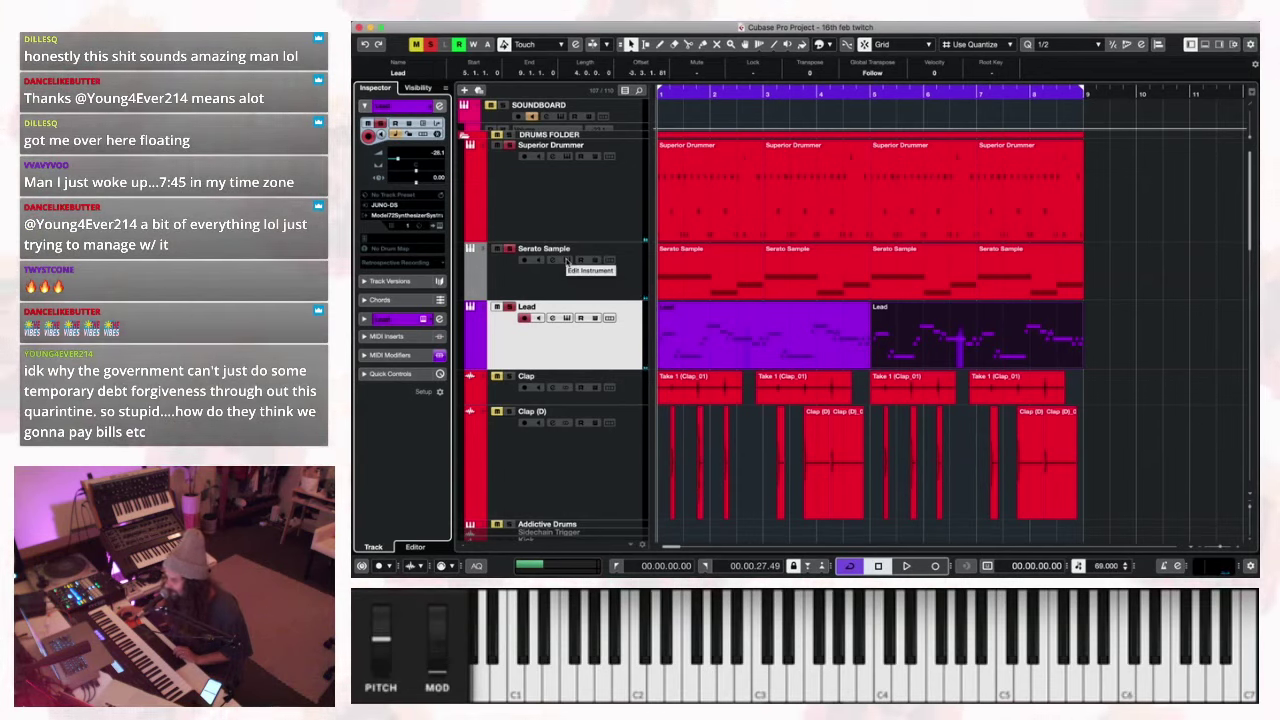
# Try the sample at key shift +3 in Serato Sample with the Lead clips transposed by -1.
pyautogui.click(566, 261)
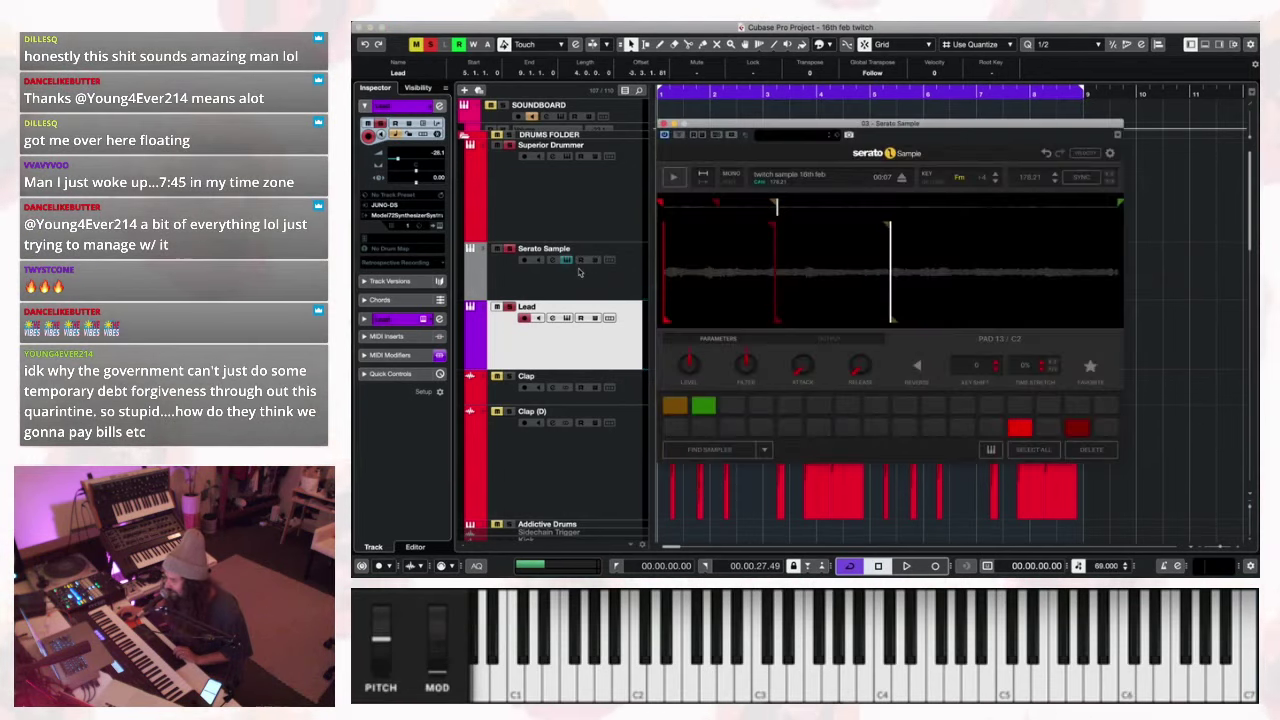
pyautogui.moveTo(870, 131); pyautogui.dragTo(915, 393)
pyautogui.moveTo(944, 332); pyautogui.dragTo(925, 125)
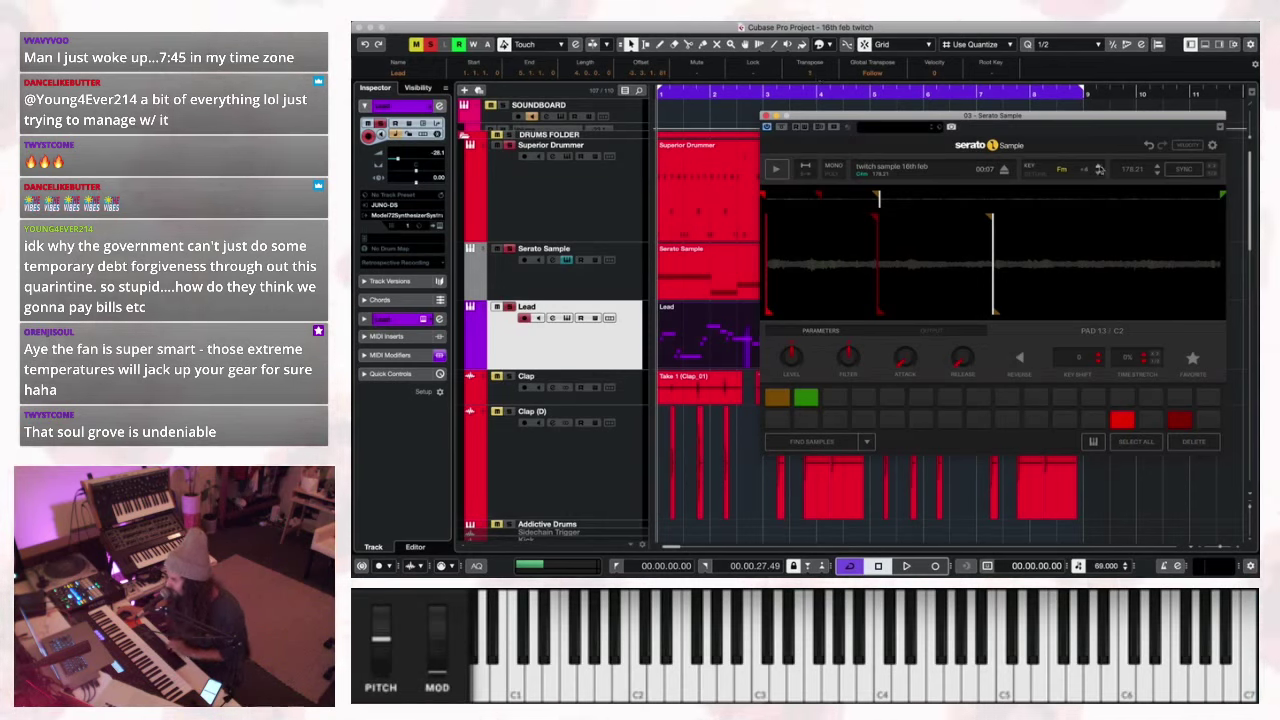
pyautogui.click(1098, 166)
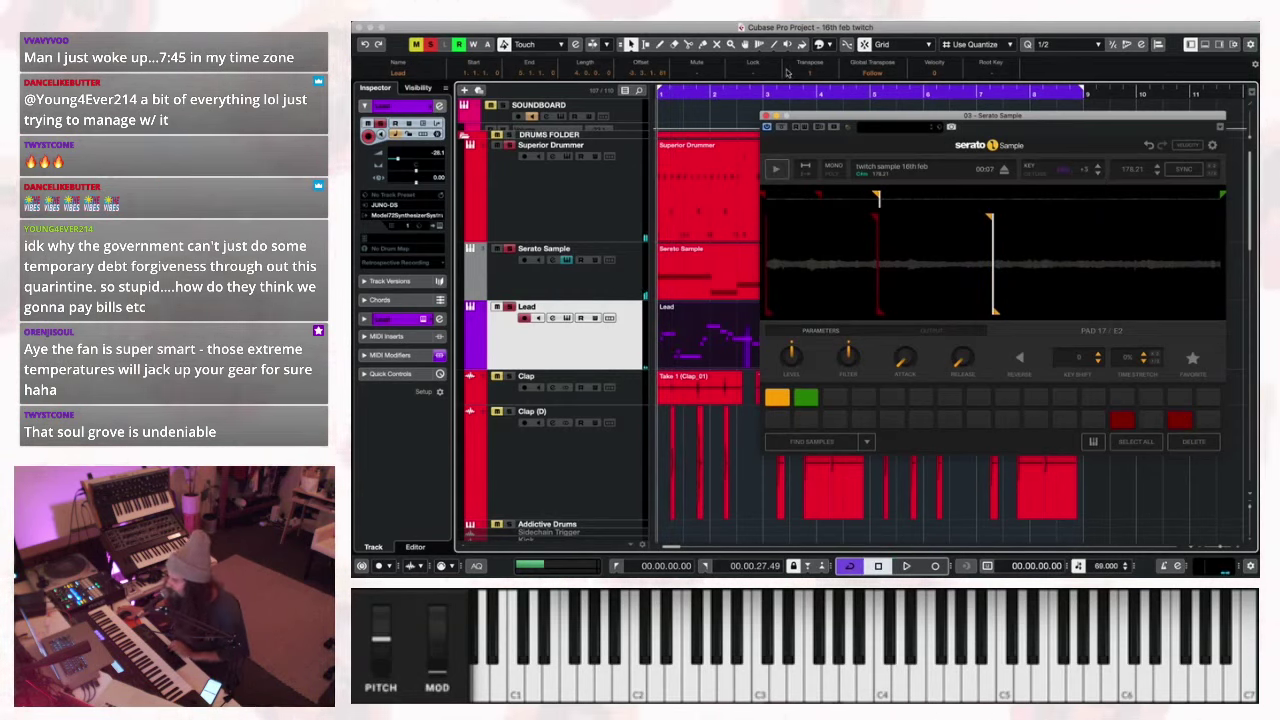
pyautogui.press('space')
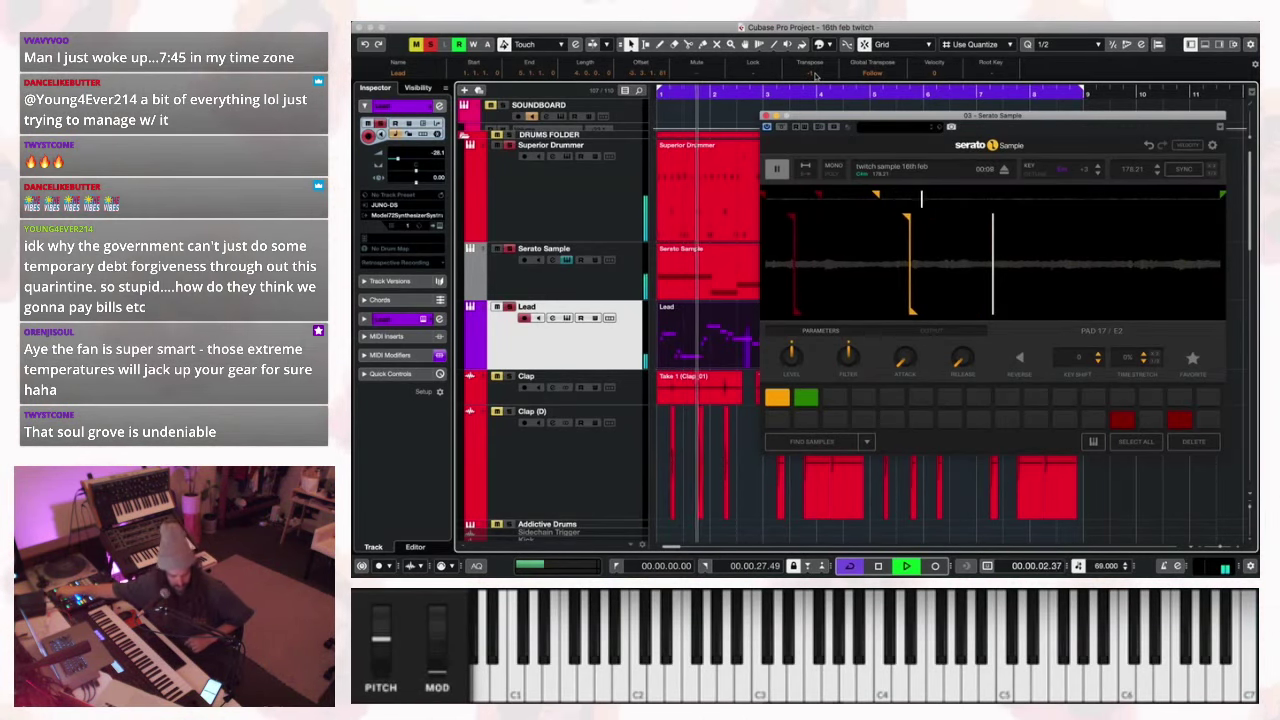
pyautogui.press('space')
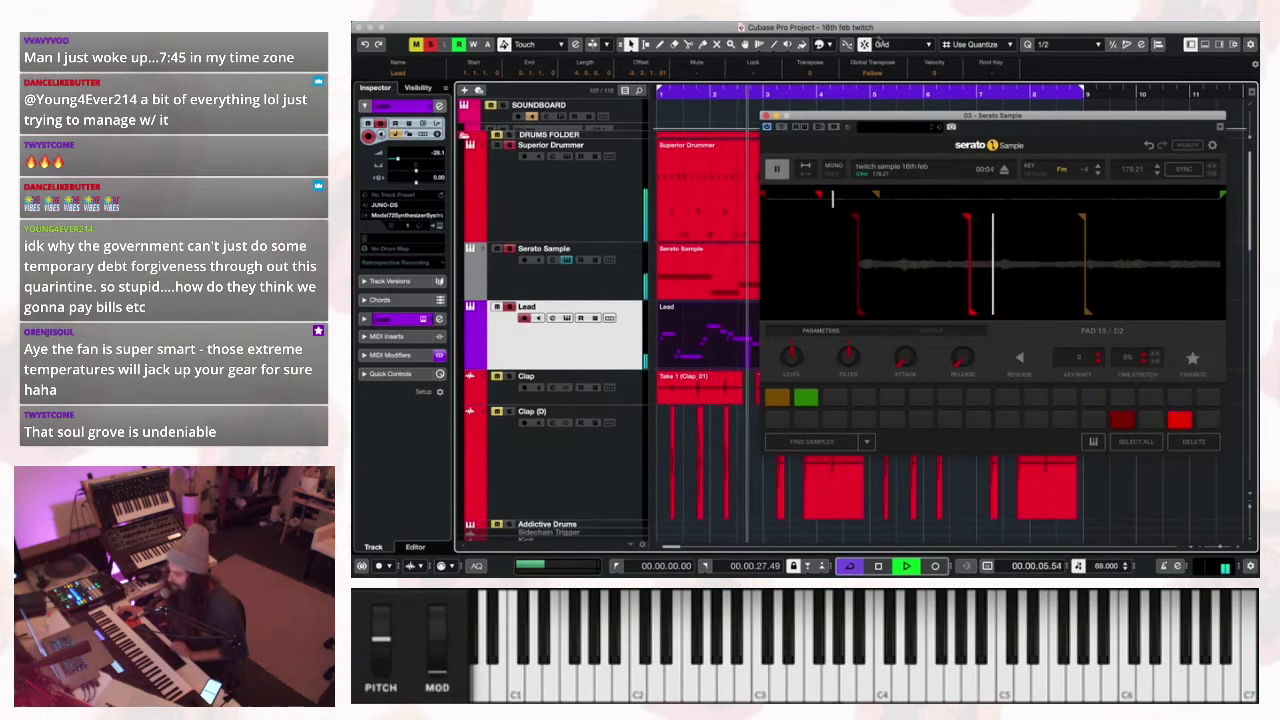
pyautogui.click(766, 116)
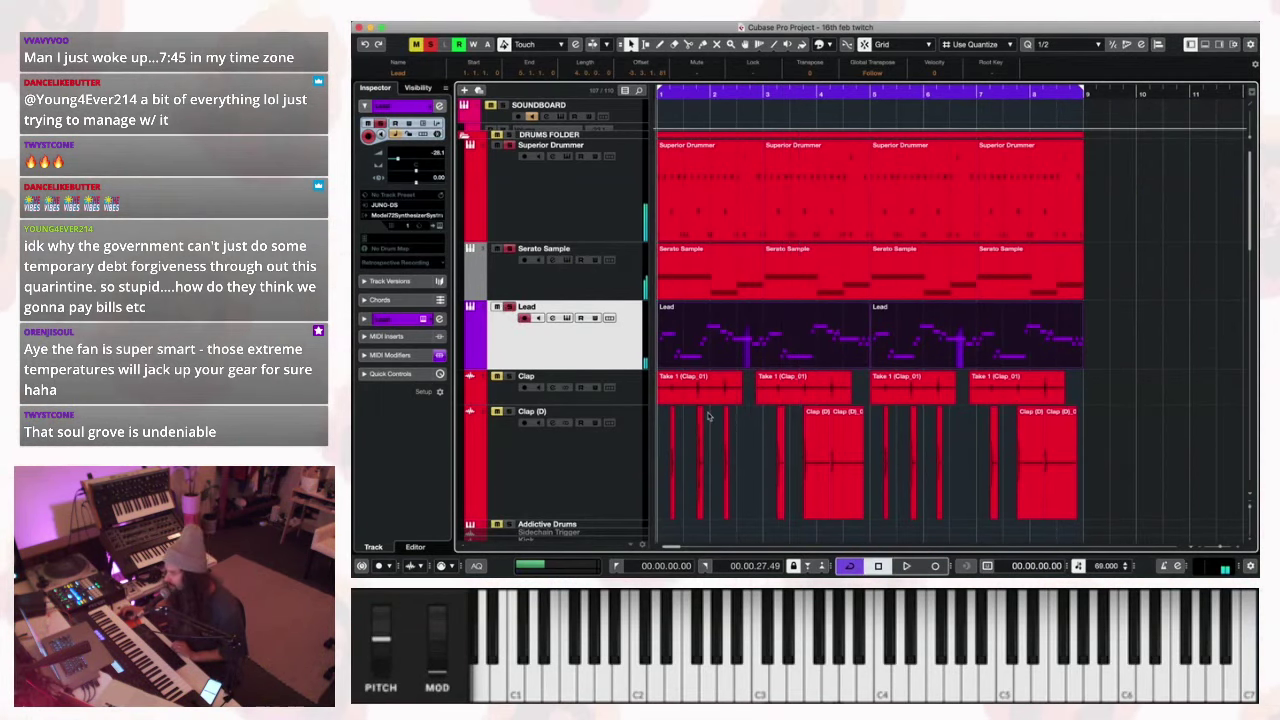
# Move the middle Guitar Record (D) track from the ATMOS FOLDER to directly below the Lead track.
pyautogui.scroll(-10, 660, 380)
pyautogui.press('space')
pyautogui.scroll(-8, 665, 374)
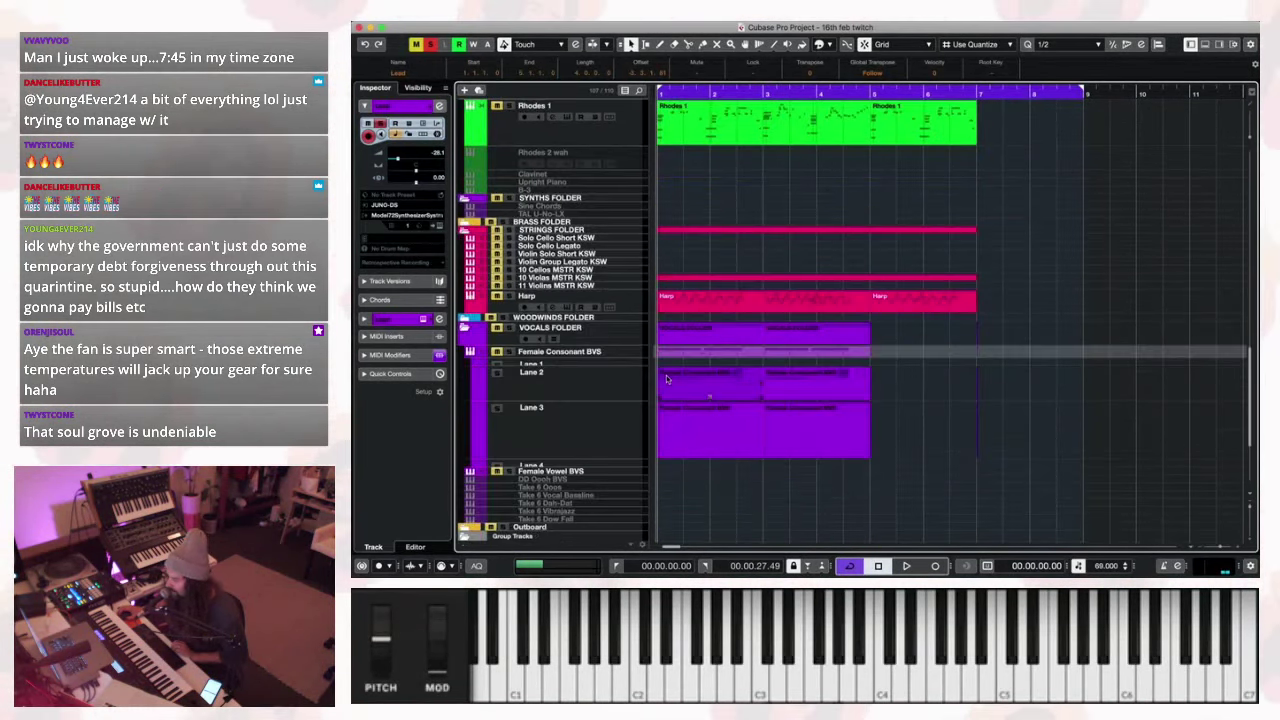
pyautogui.press('space')
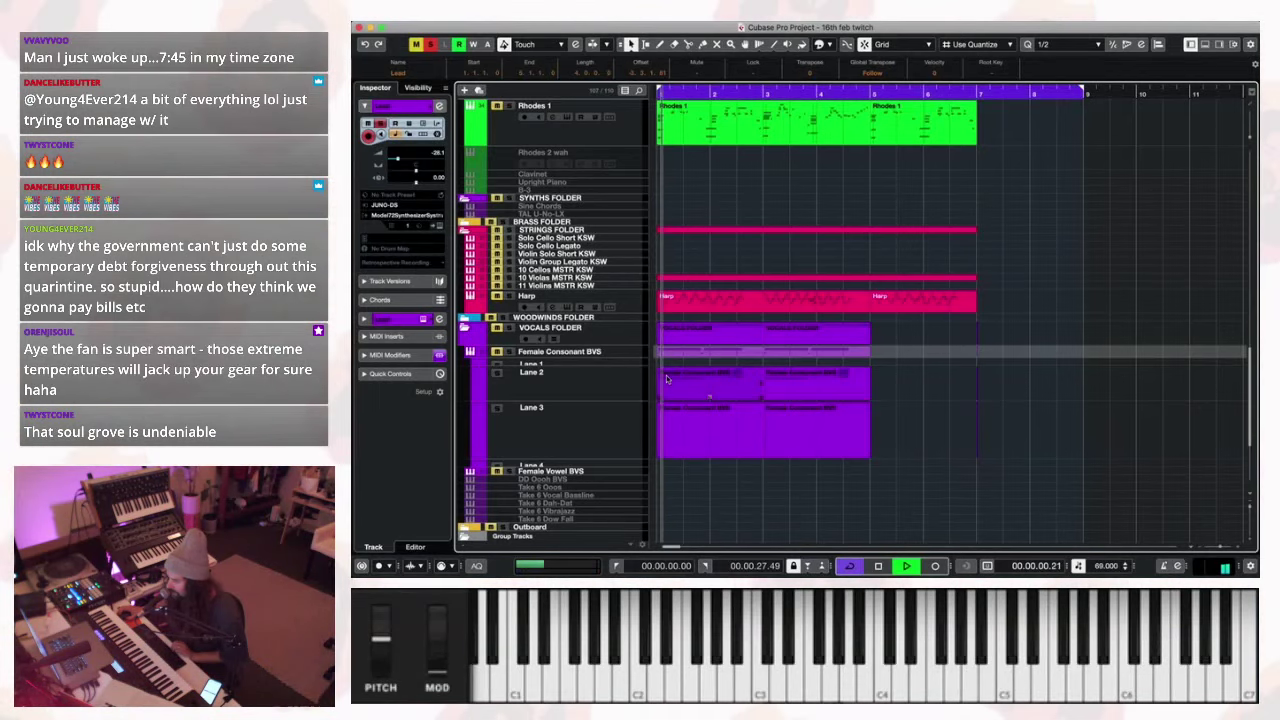
pyautogui.scroll(3, 667, 379)
pyautogui.scroll(2, 667, 379)
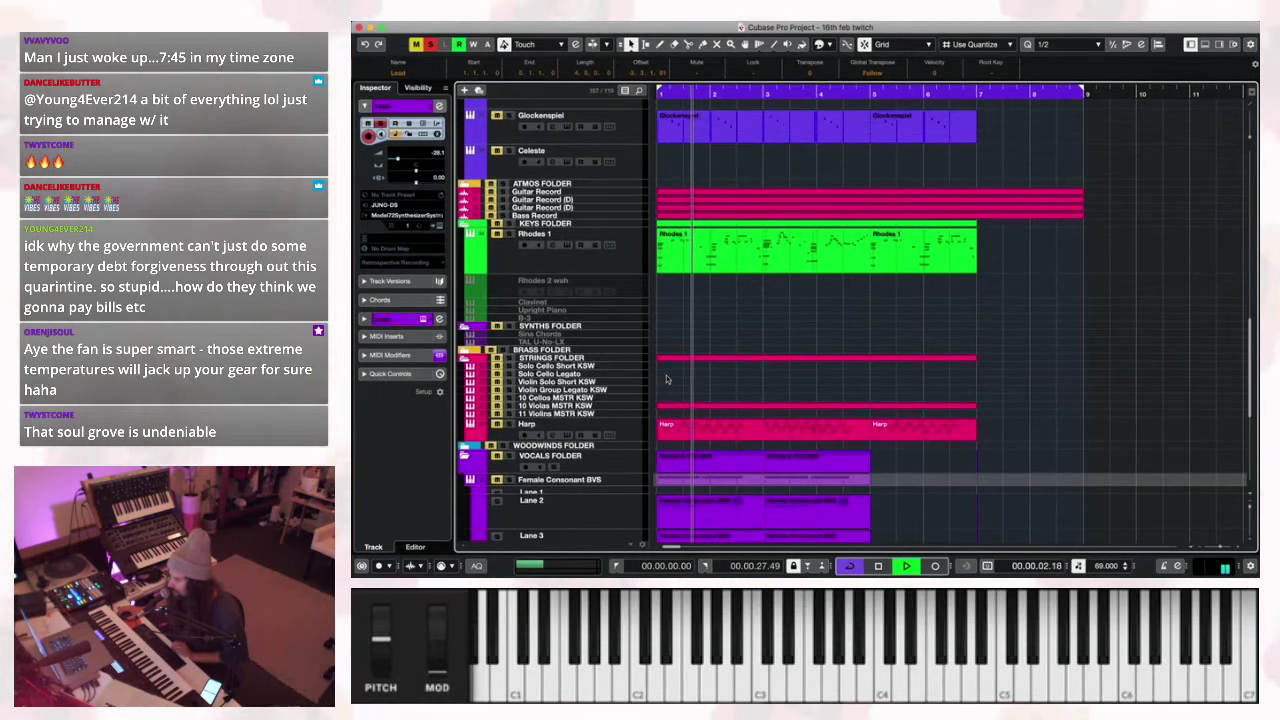
pyautogui.click(630, 213)
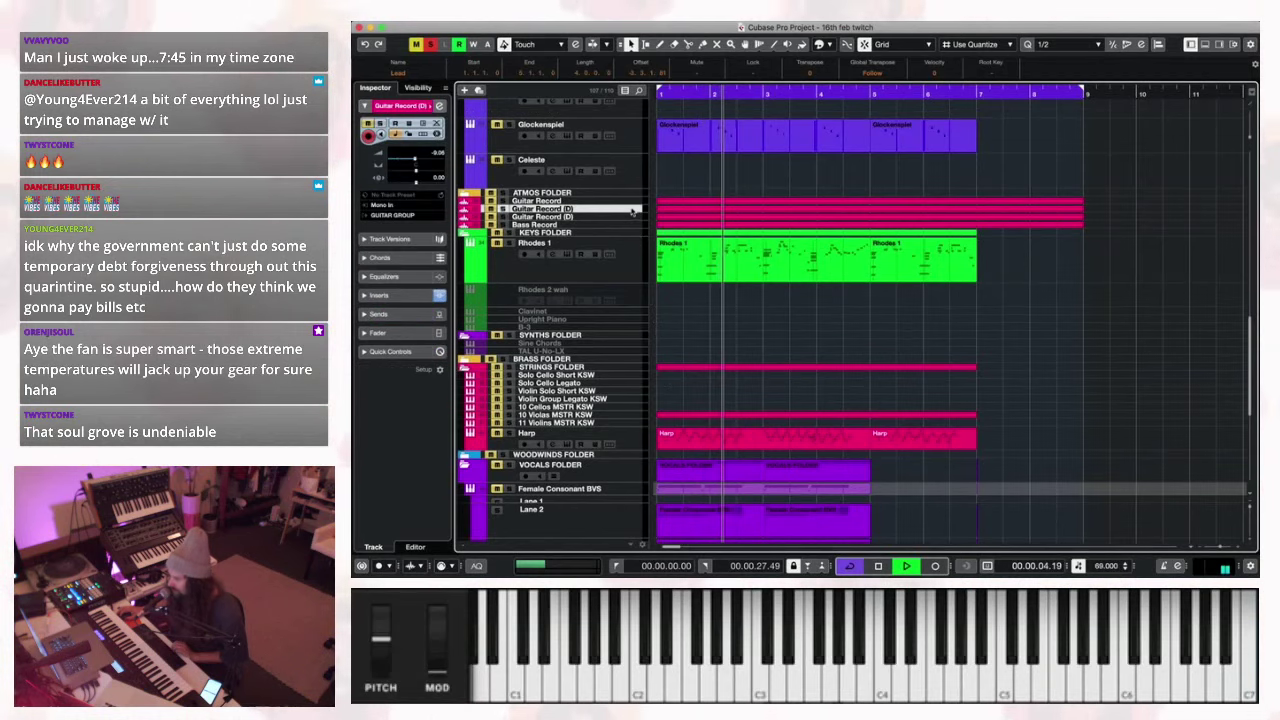
pyautogui.scroll(10, 620, 351)
pyautogui.moveTo(620, 351); pyautogui.dragTo(617, 370)
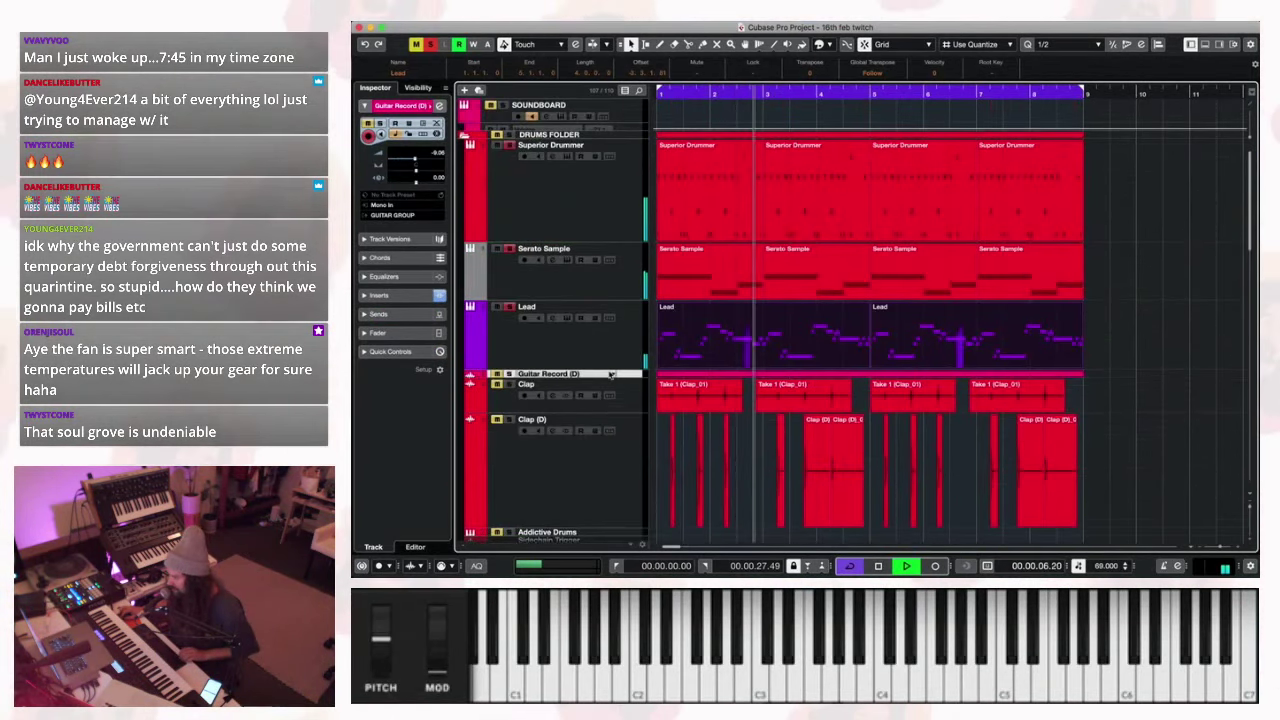
# Duplicate the moved Guitar Record (D) track and stop playback.
pyautogui.rightClick(628, 406)
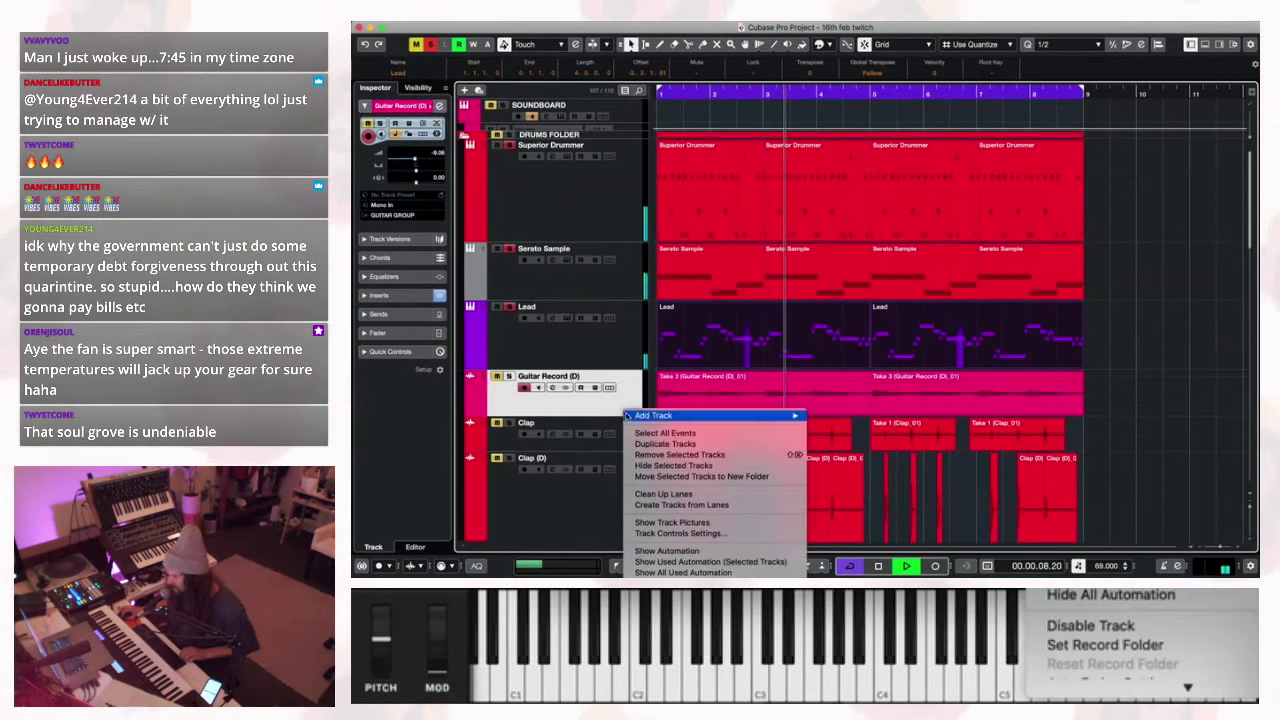
pyautogui.click(642, 444)
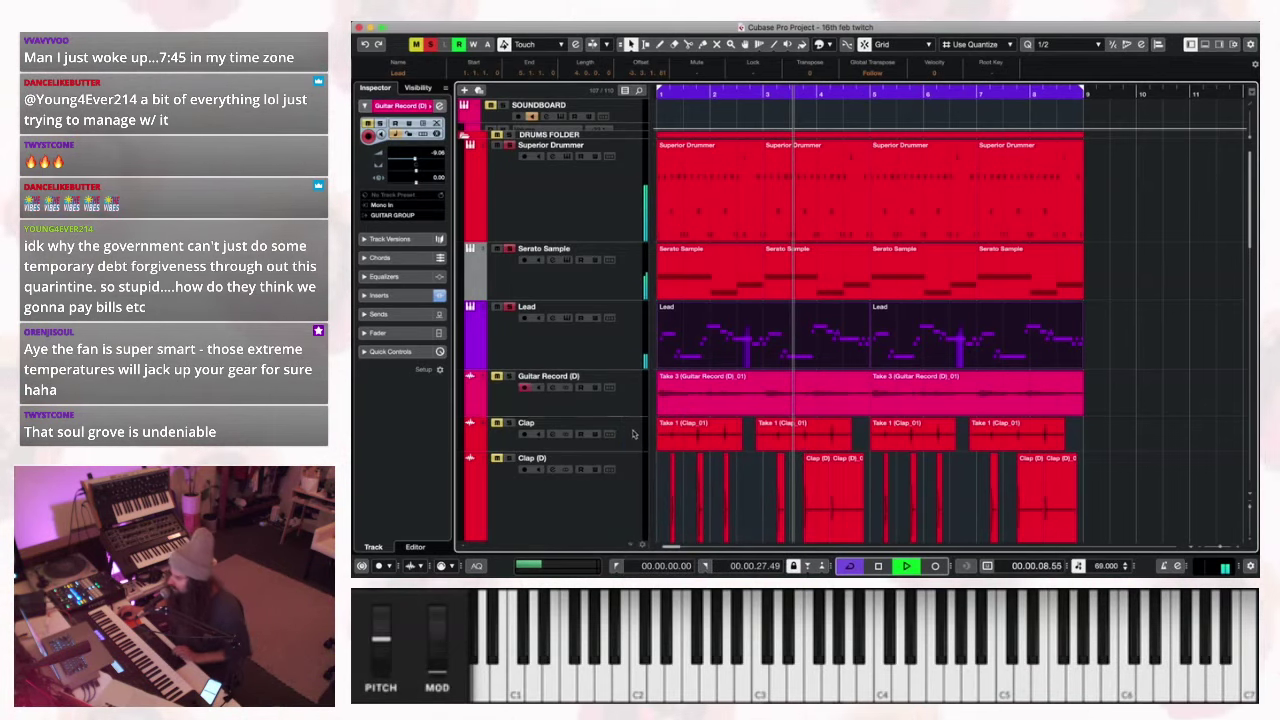
pyautogui.press('space')
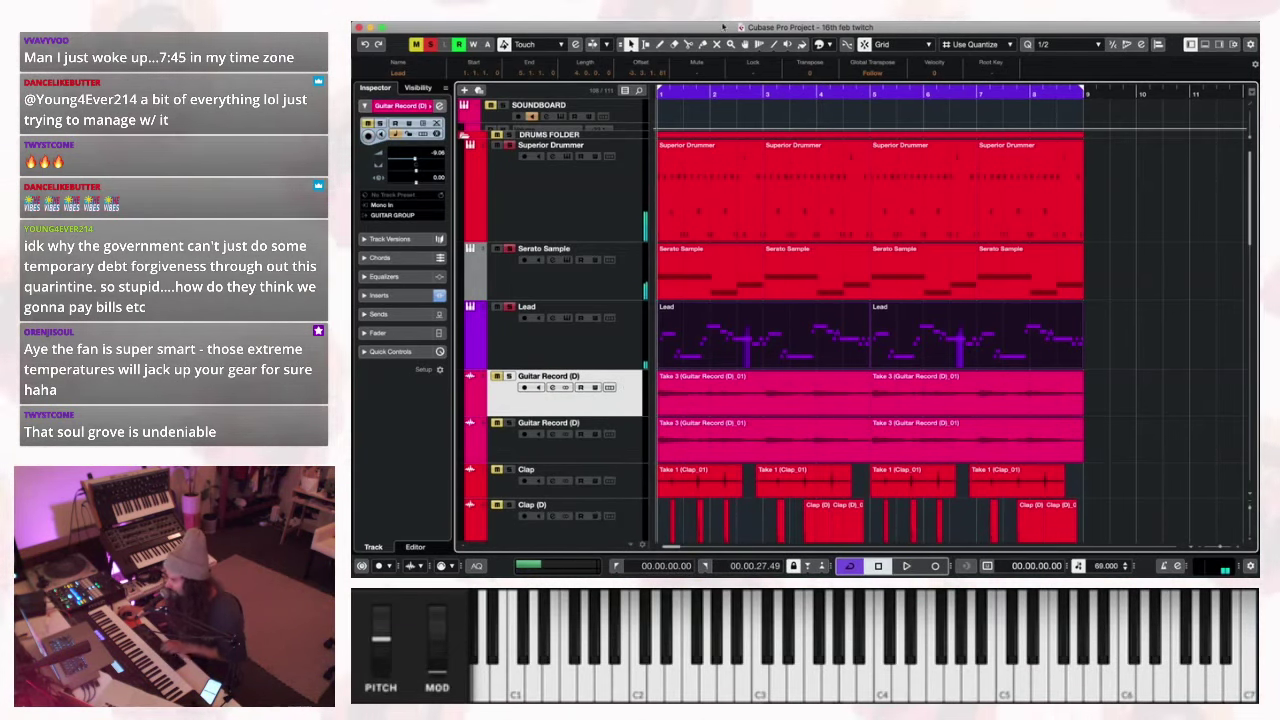
# Solo the upper Guitar Record (D) track and delete its clips, muting the clips on the lower copy.
pyautogui.click(506, 376)
pyautogui.press('space')
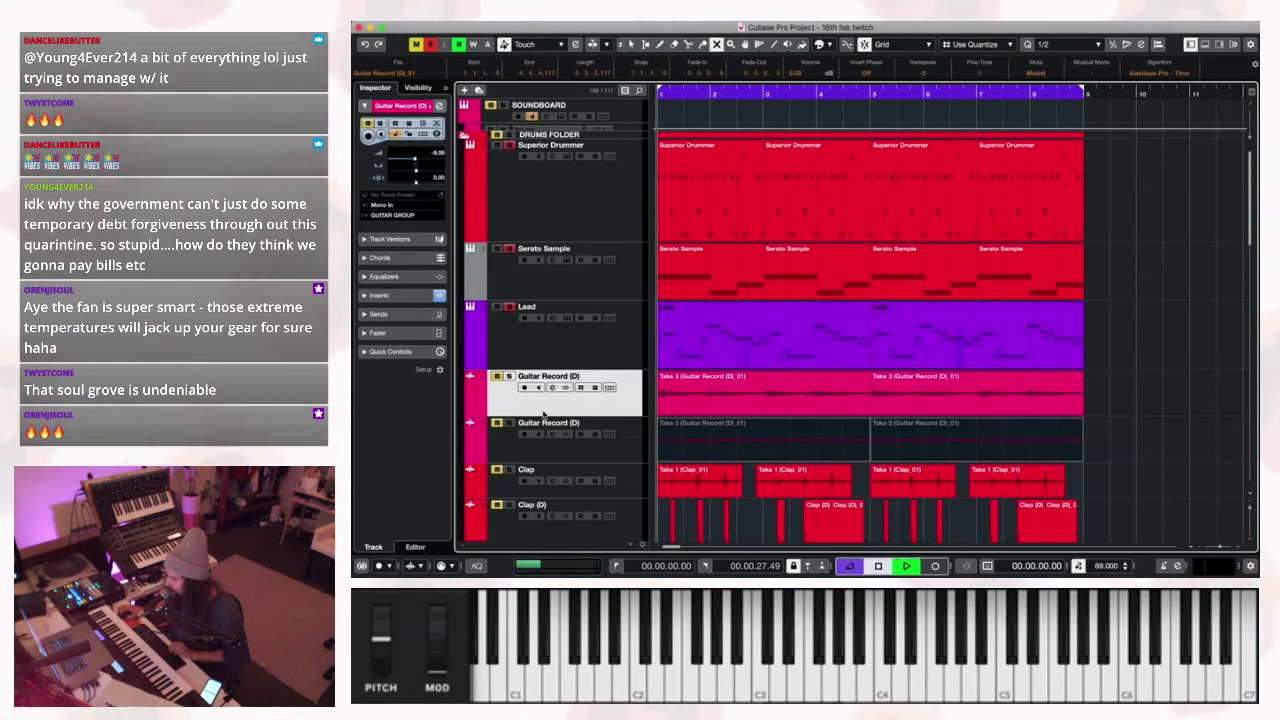
pyautogui.press('space')
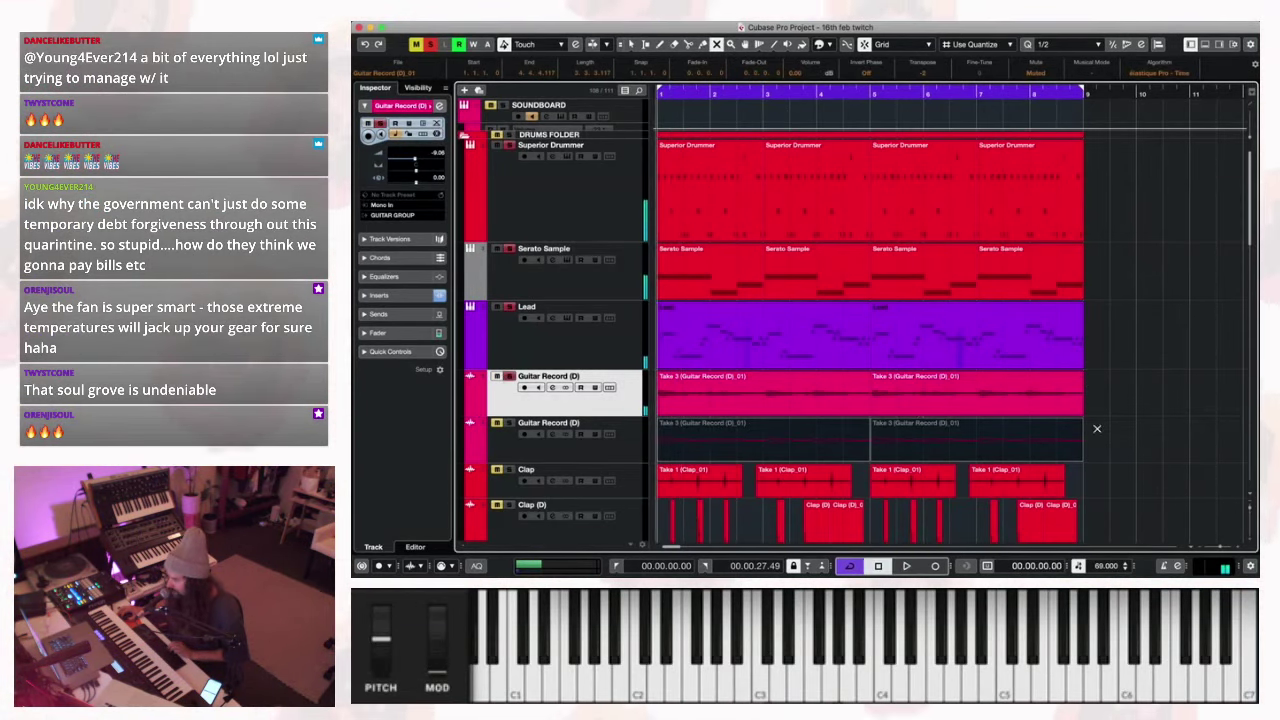
pyautogui.press('space')
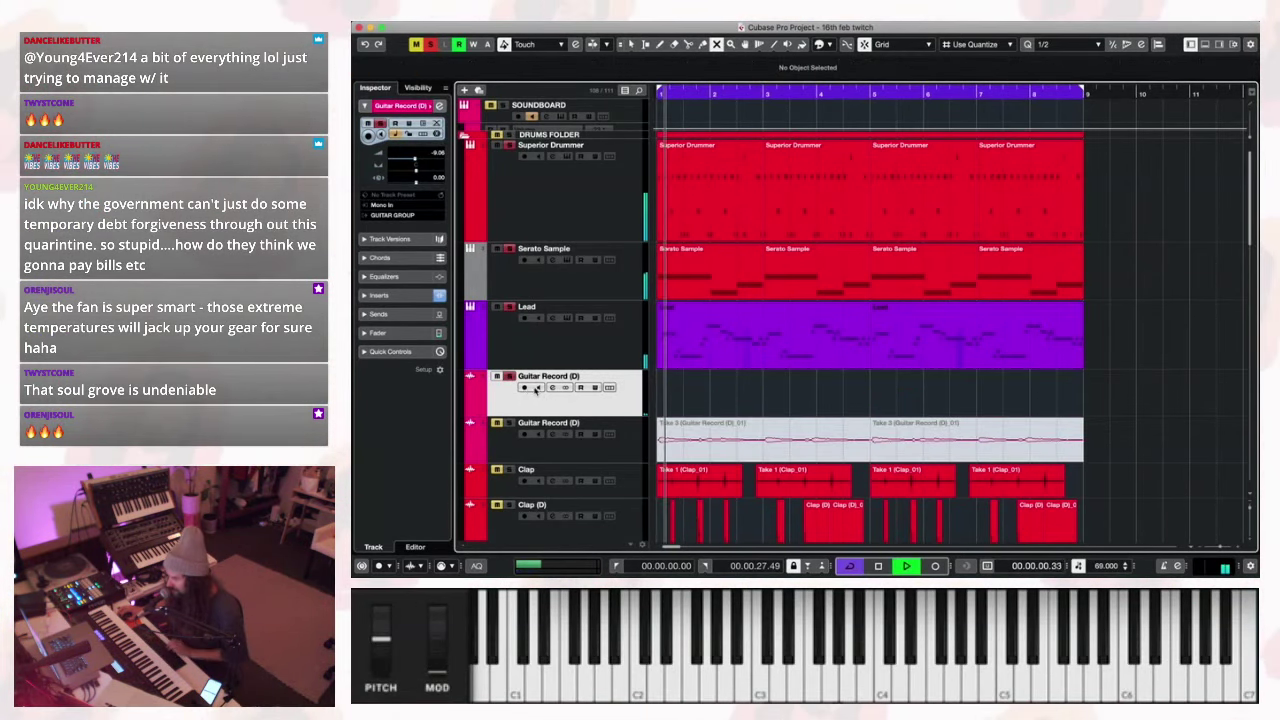
# Arm the emptied Guitar Record (D) track with input monitoring and play the loop from the start with Lead taken out of solo.
pyautogui.click(525, 388)
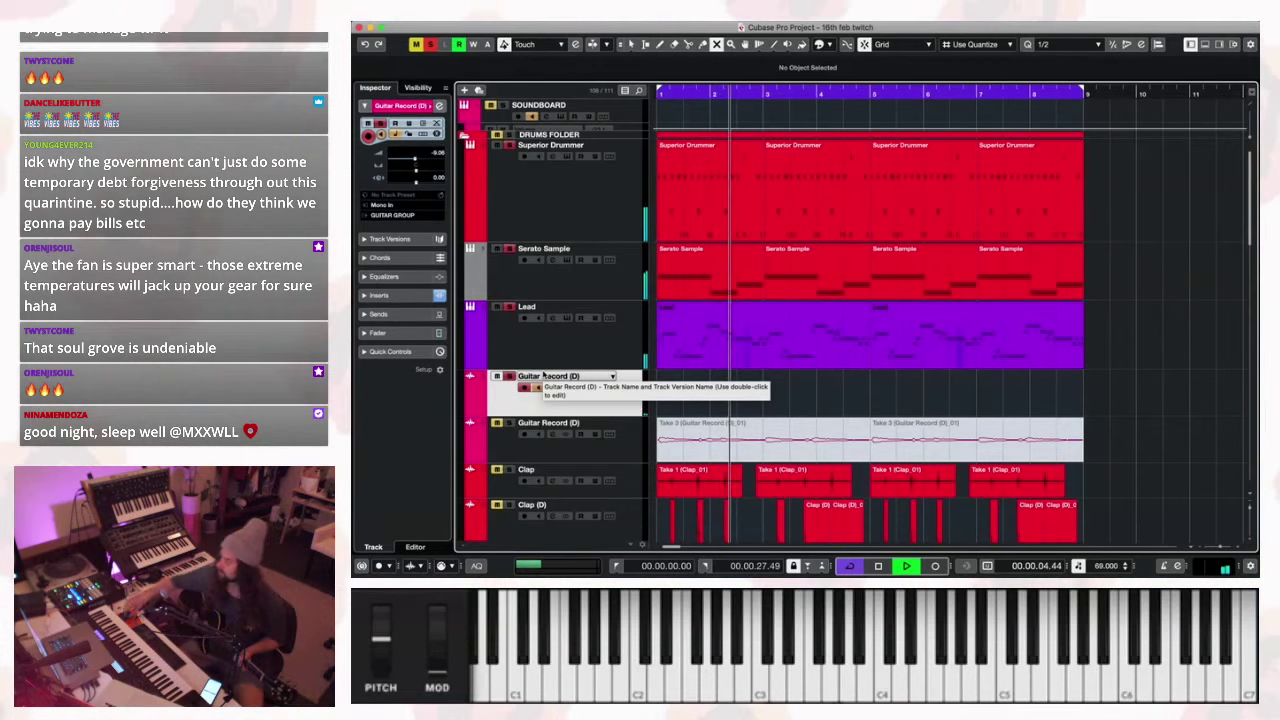
pyautogui.press('space')
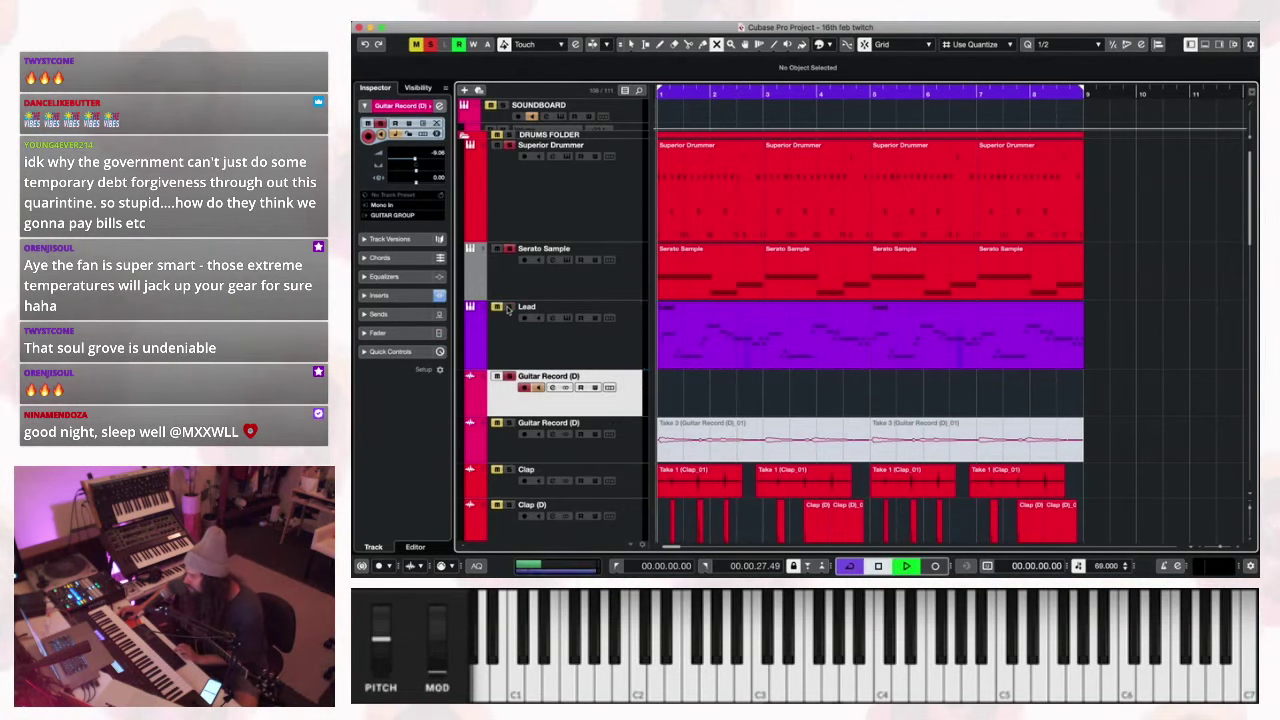
pyautogui.press('space')
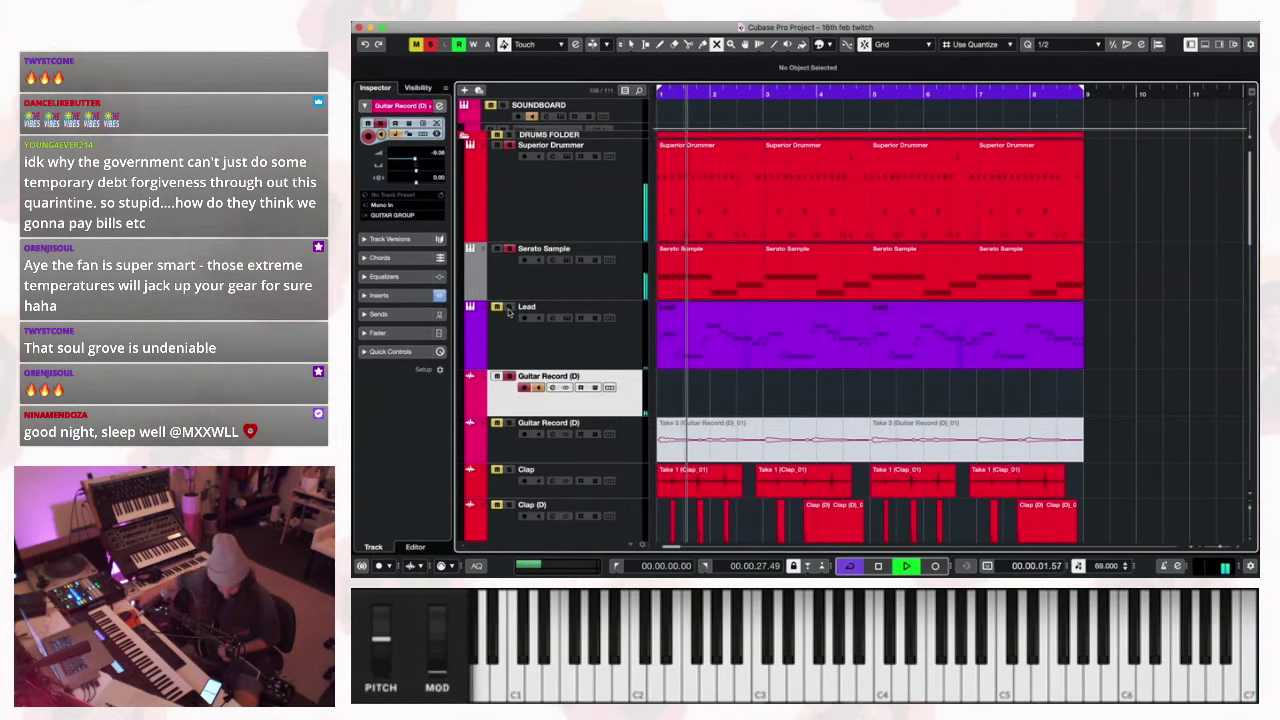